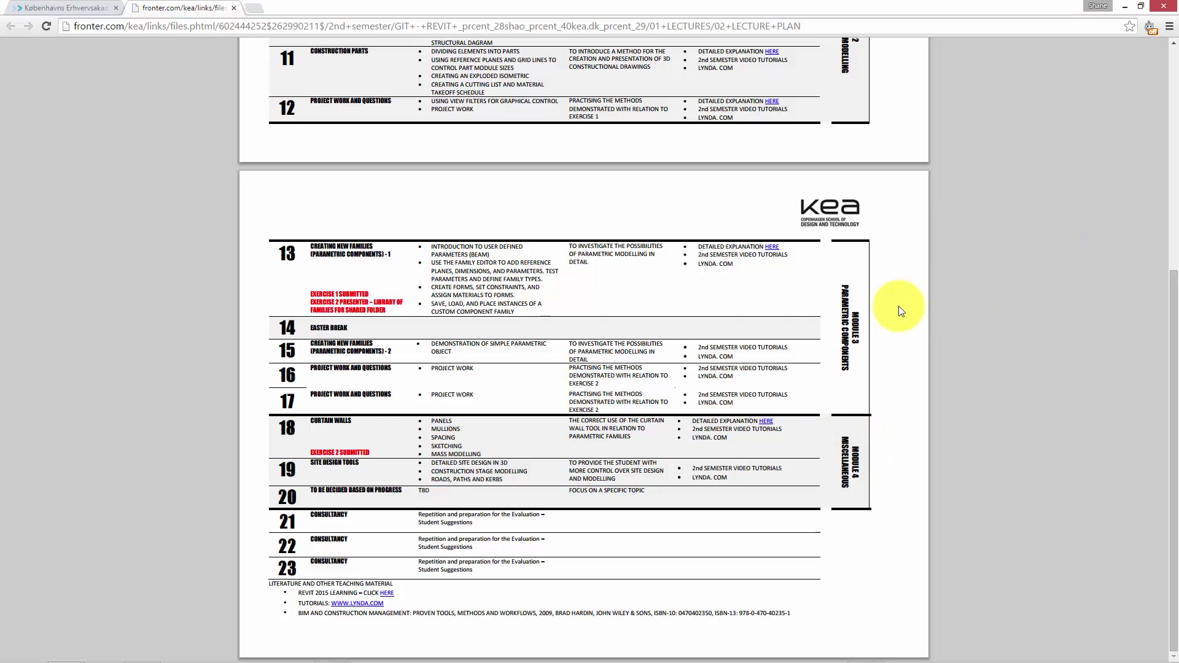
{"action": "left_click", "coordinate": [479, 448]}
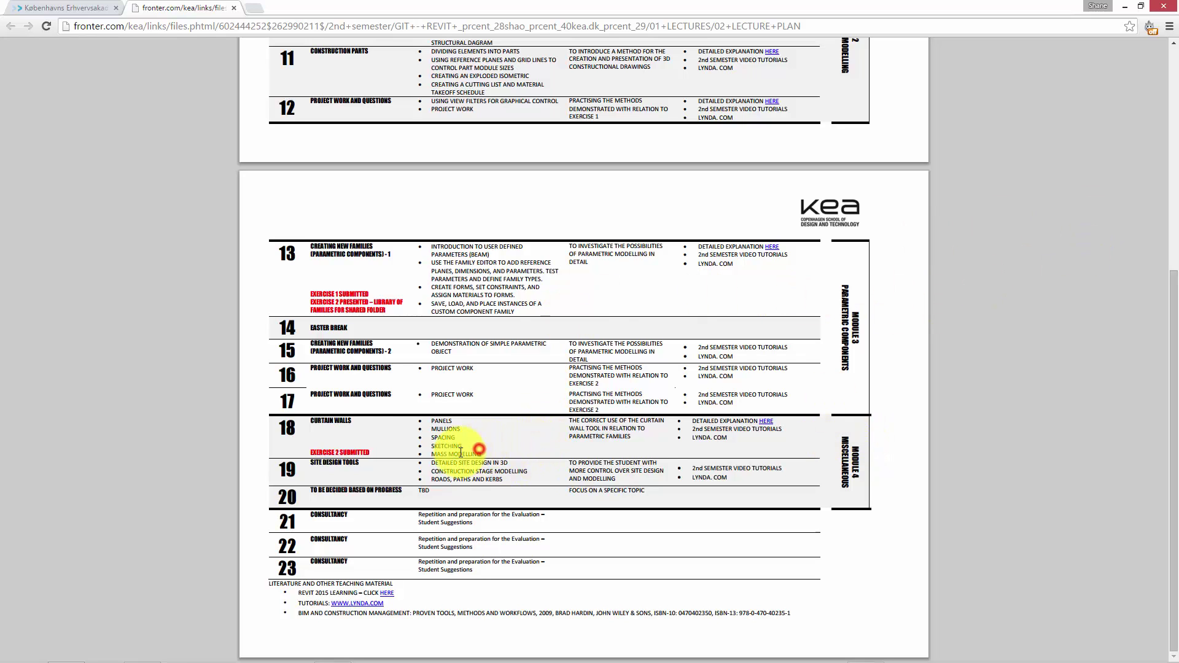
{"action": "left_click", "coordinate": [342, 429]}
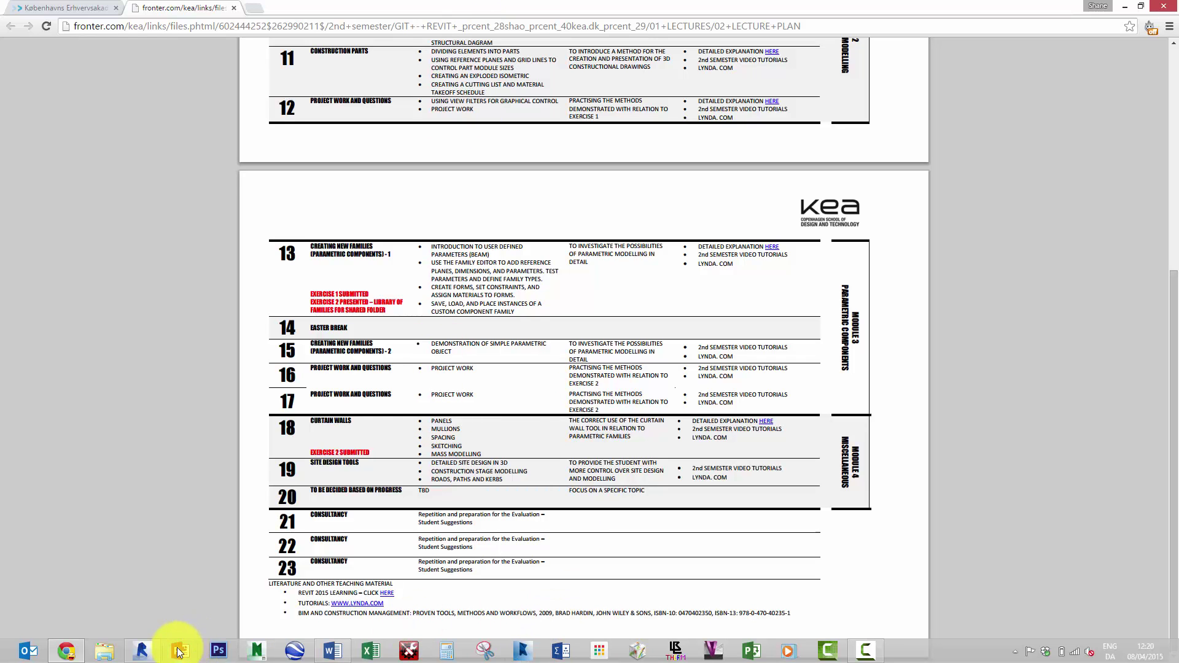
Step: Switch to Autodesk Revit and open the default 3D view of the project
{"action": "mouse_move", "coordinate": [142, 656]}
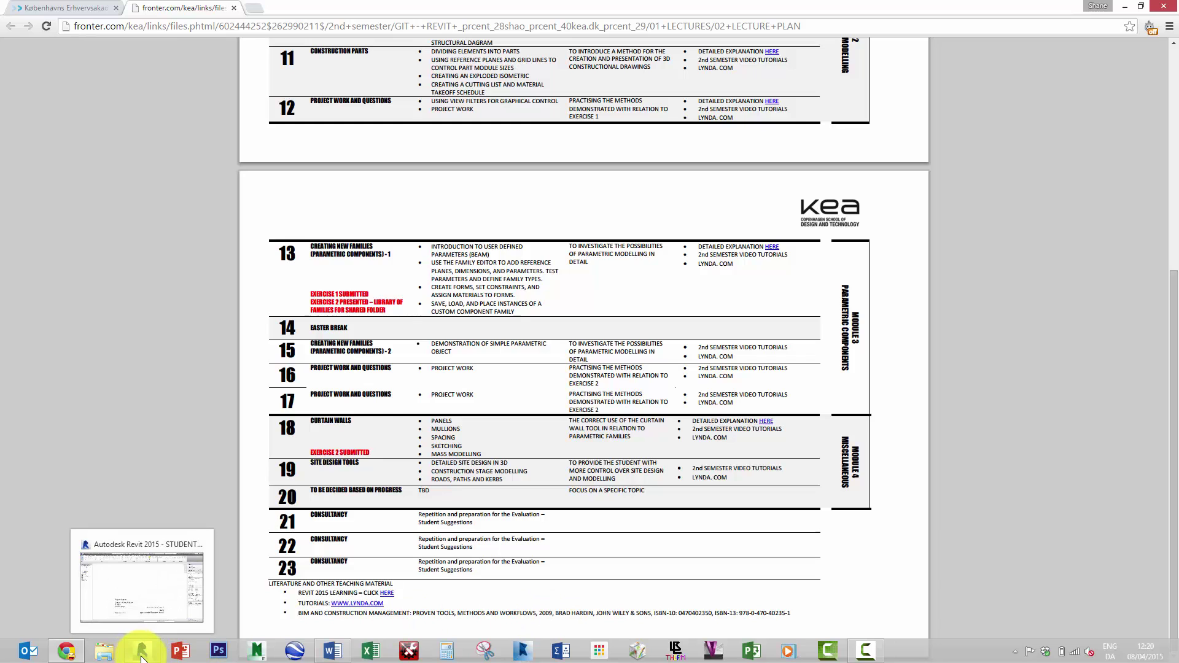
{"action": "left_click", "coordinate": [141, 654]}
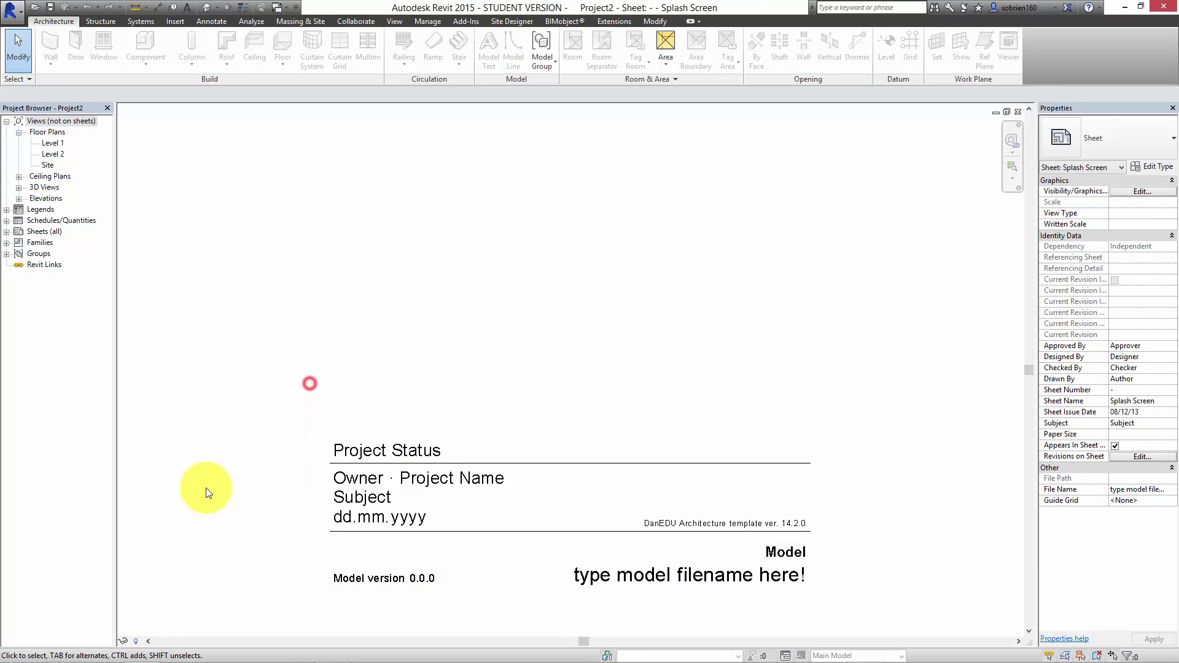
{"action": "middle_click_drag", "start_coordinate": [342, 499], "coordinate": [367, 425]}
{"action": "scroll", "coordinate": [430, 433], "scroll_direction": "down", "scroll_amount": 1}
{"action": "middle_click_drag", "start_coordinate": [474, 433], "coordinate": [522, 436]}
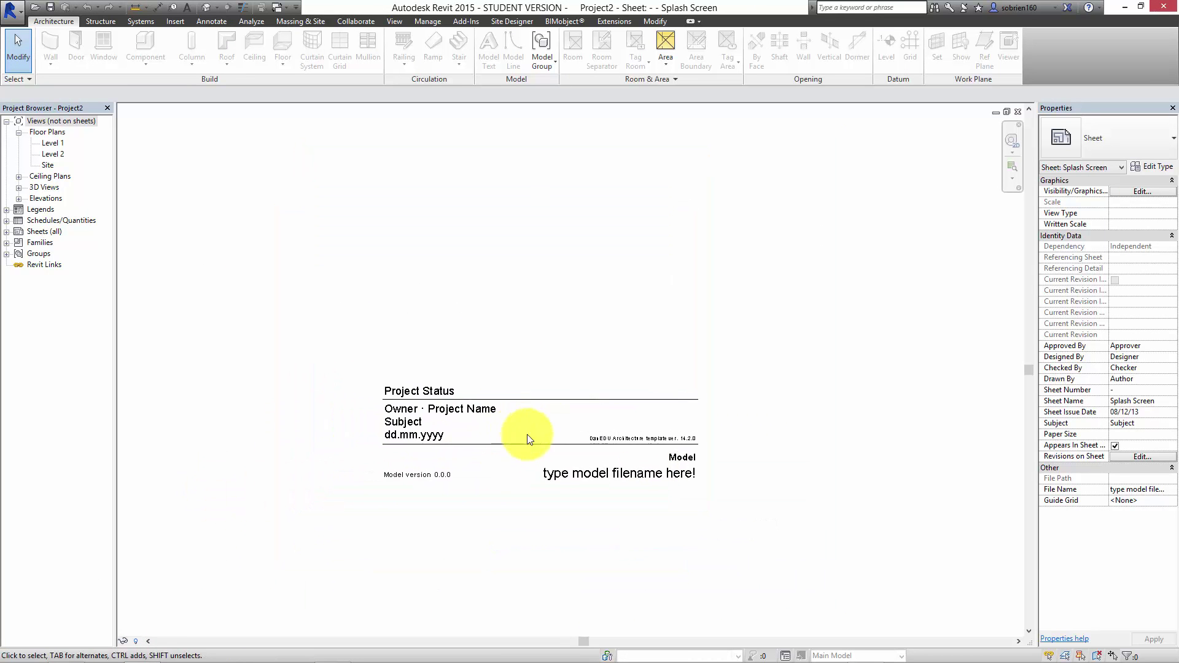
{"action": "mouse_move", "coordinate": [736, 662]}
{"action": "left_click", "coordinate": [866, 650]}
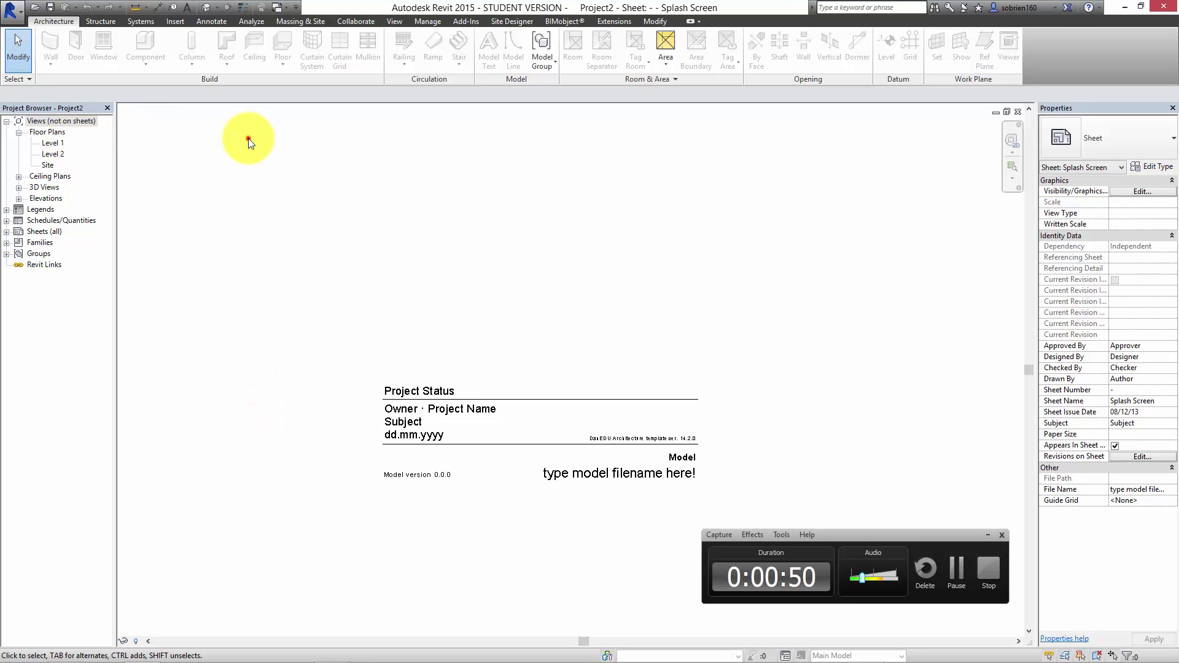
{"action": "left_click", "coordinate": [206, 8]}
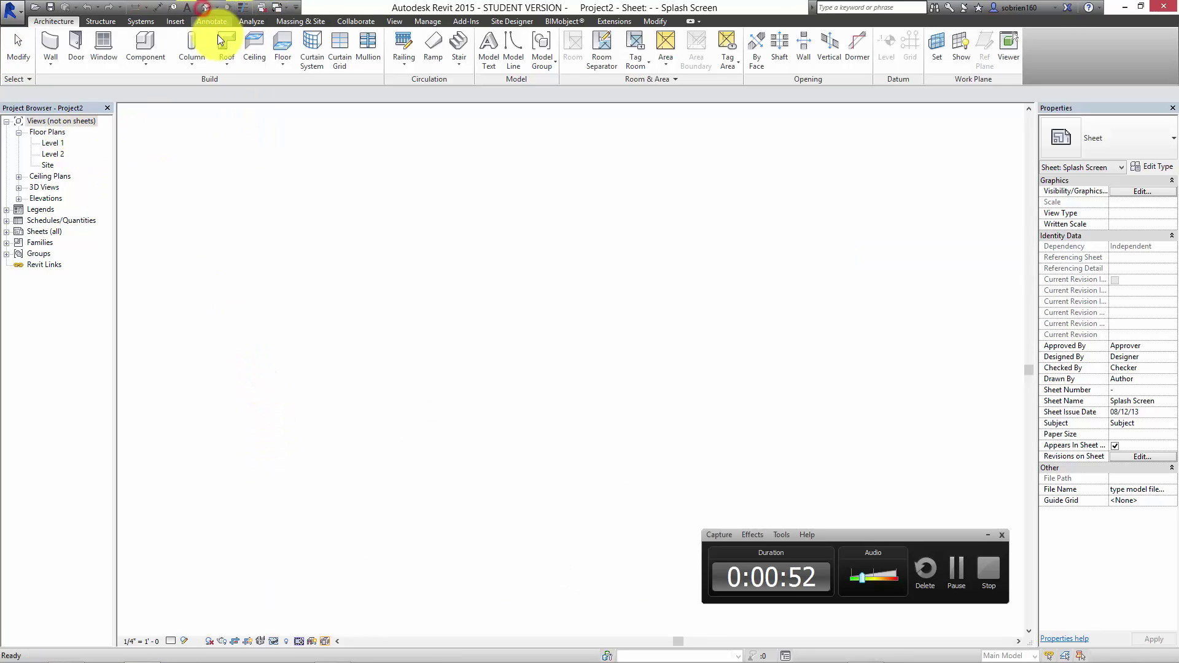
{"action": "left_click", "coordinate": [984, 534]}
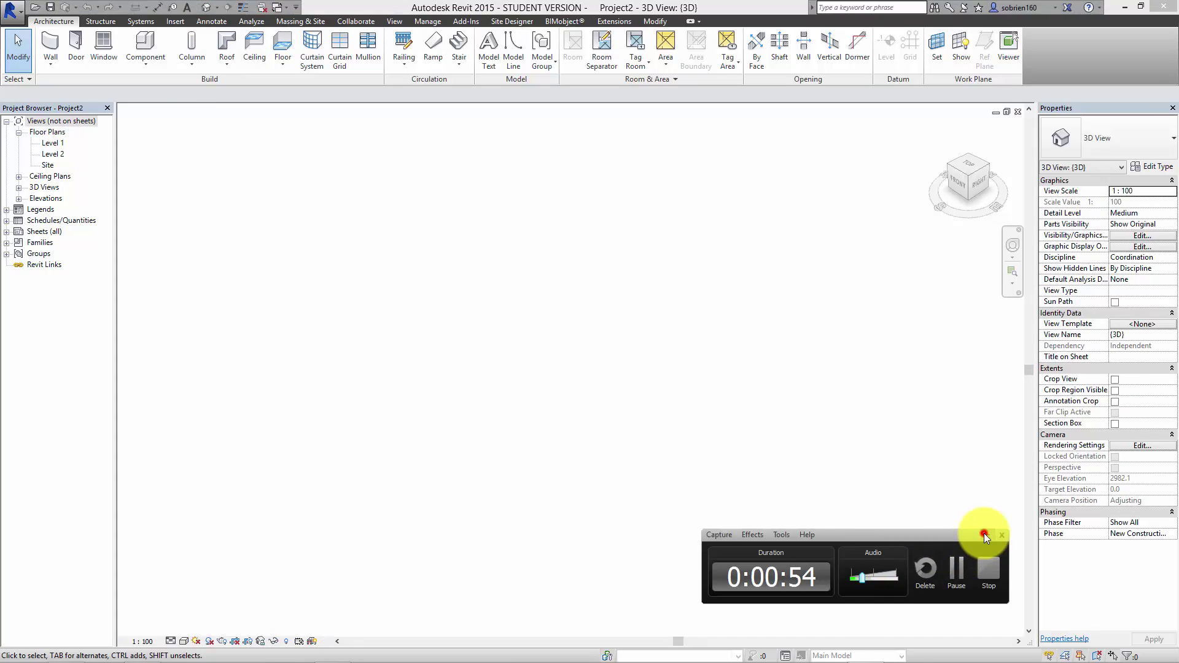
{"action": "left_click", "coordinate": [830, 465]}
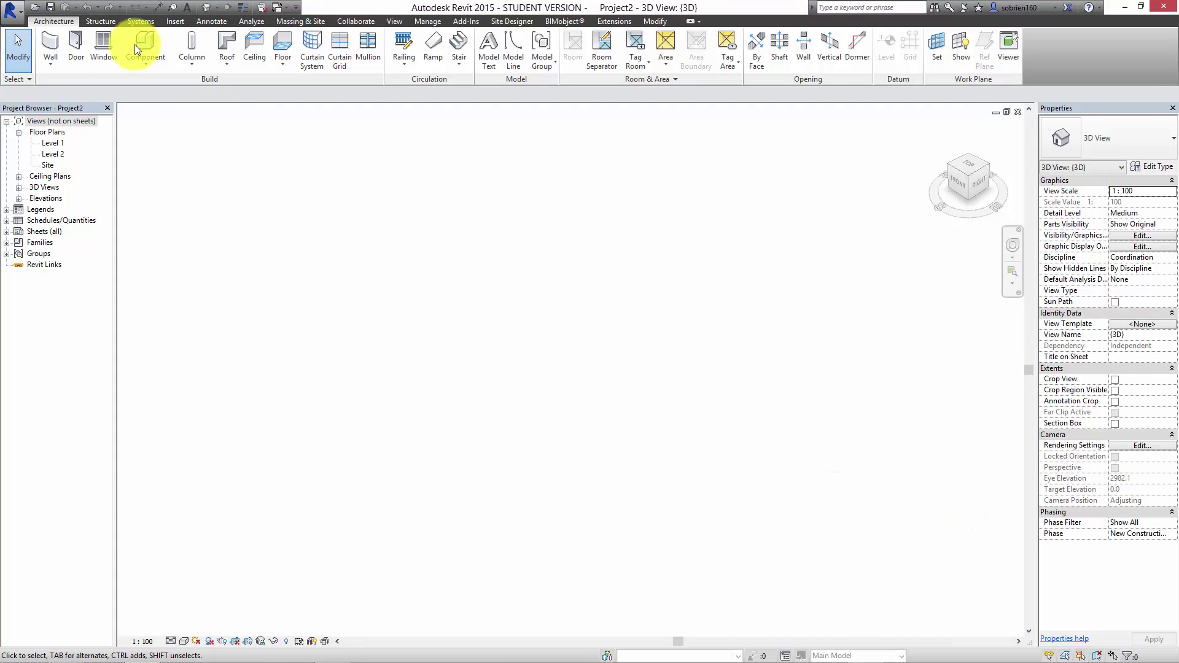
Step: Draw a straight Generic - 400mm (Exterior) wall on Level 1, about 20700 mm long, with an unconnected height of 8000 mm
{"action": "left_click", "coordinate": [58, 35]}
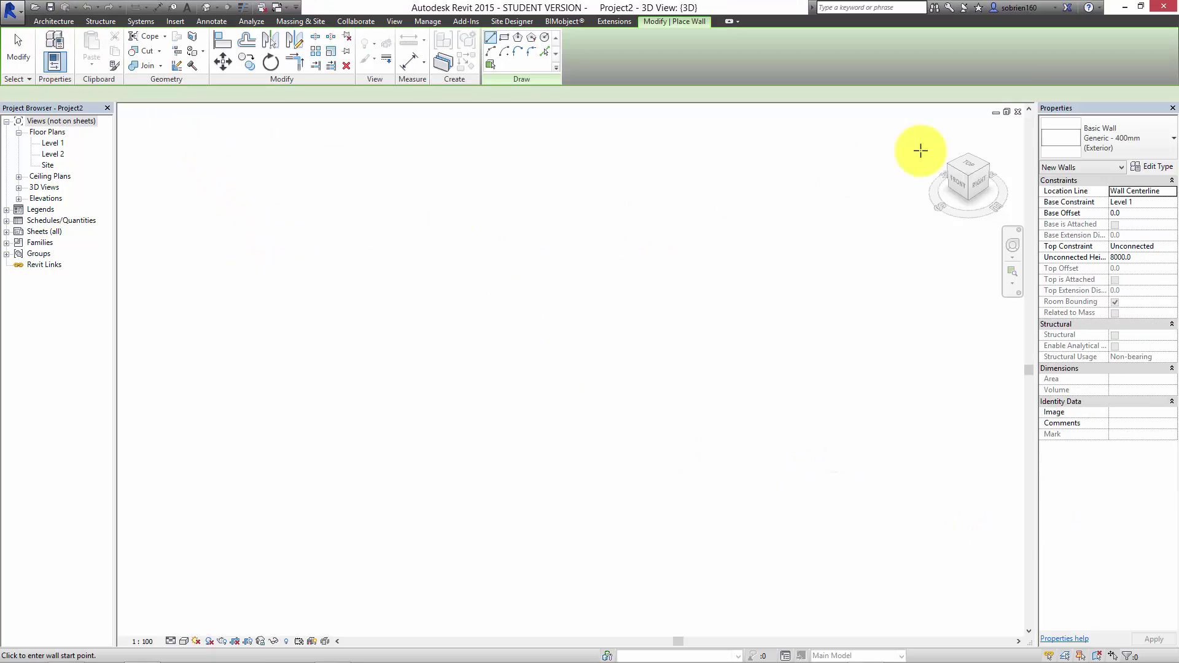
{"action": "left_click", "coordinate": [305, 376]}
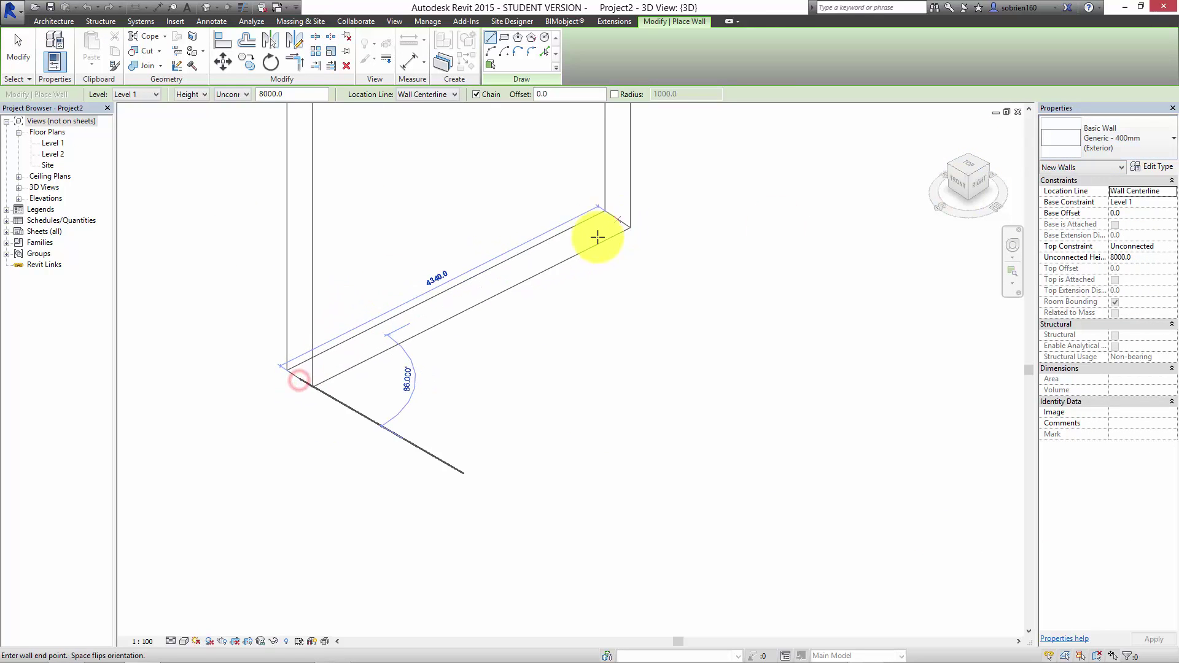
{"action": "scroll", "coordinate": [250, 535], "scroll_direction": "down", "scroll_amount": 4}
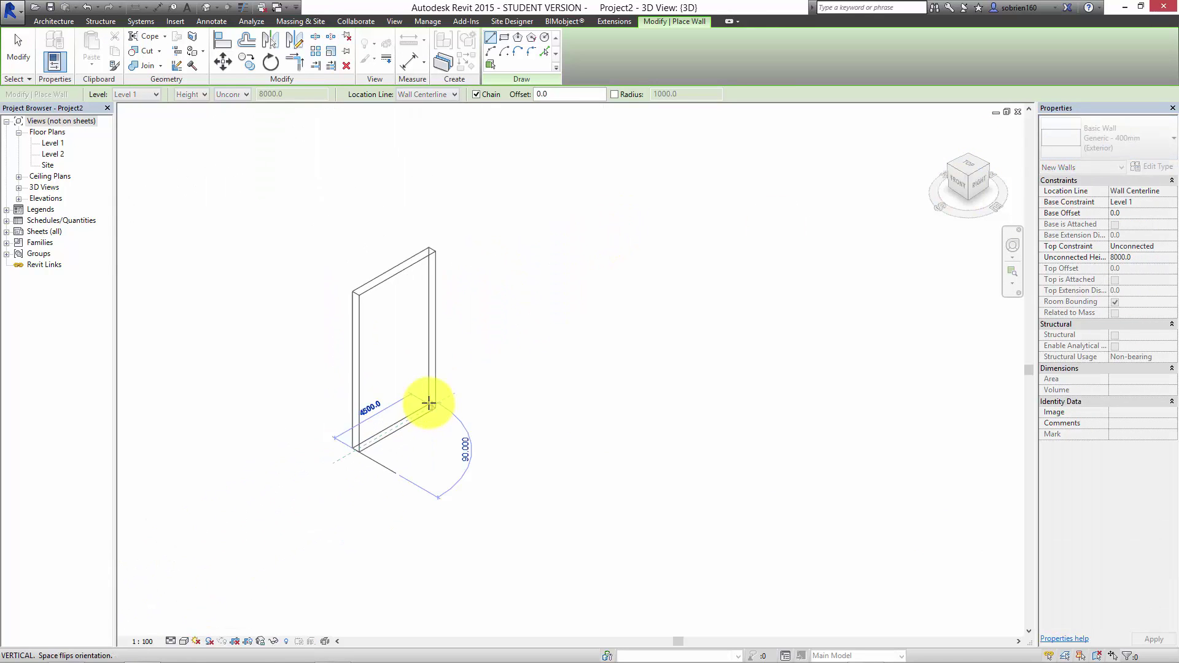
{"action": "scroll", "coordinate": [639, 265], "scroll_direction": "down", "scroll_amount": 2}
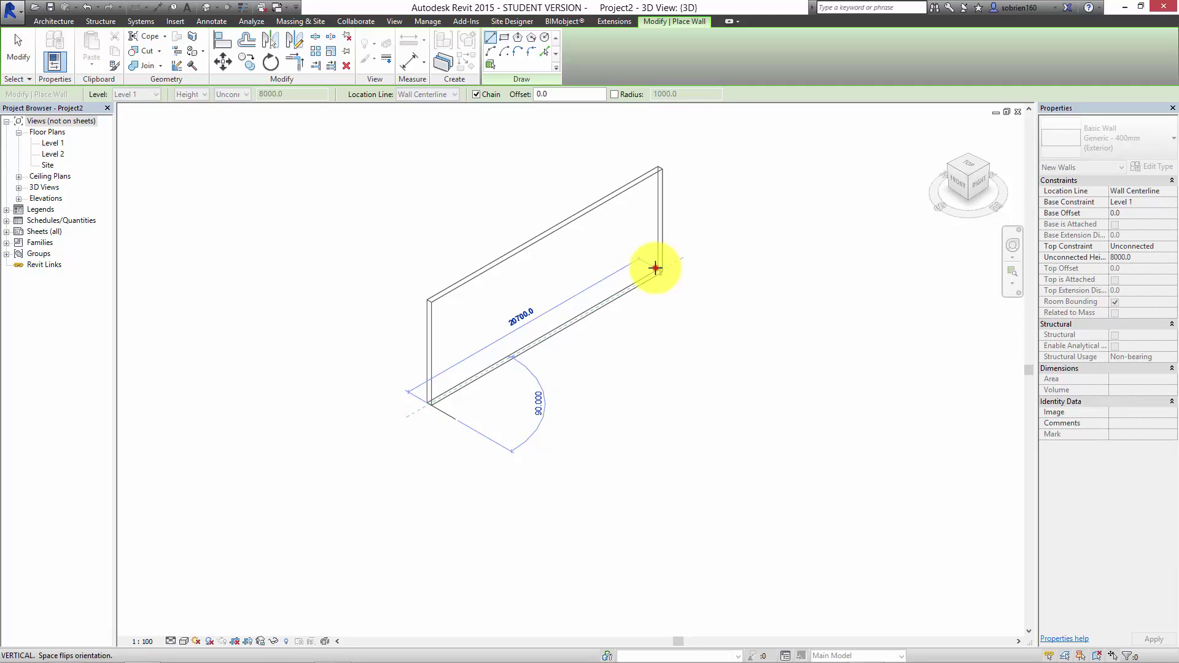
{"action": "left_click", "coordinate": [656, 269]}
{"action": "key", "text": "Escape"}
{"action": "key", "text": "Escape"}
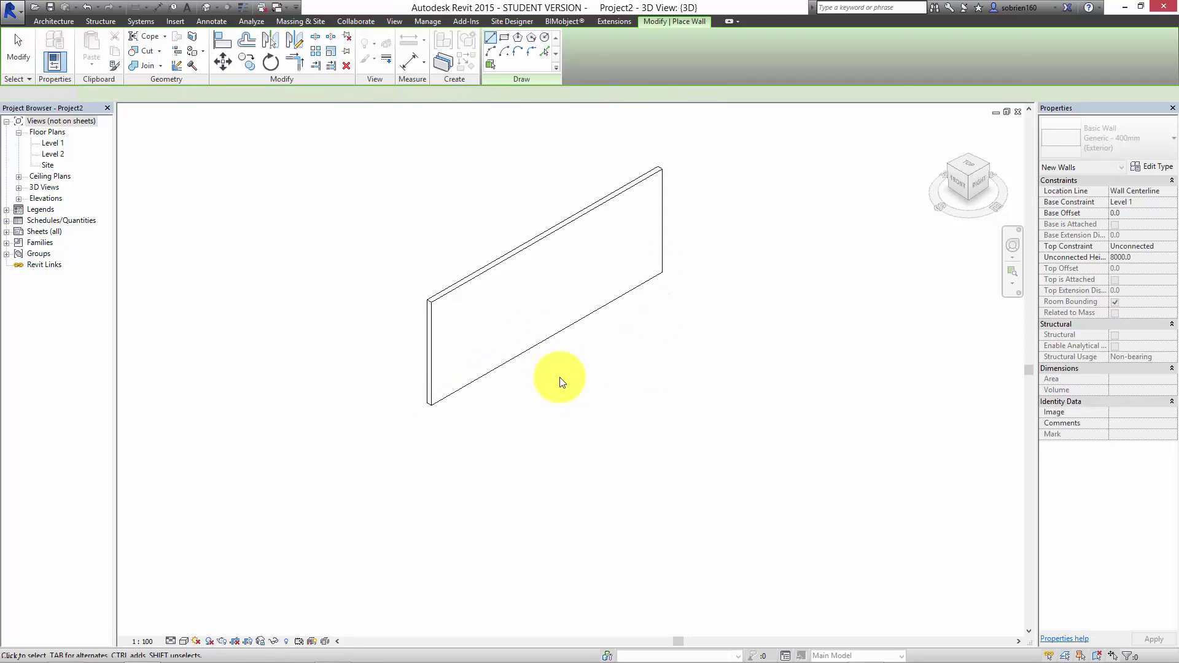
Step: Copy the wall parallel to itself, about 22600 mm in front of the original
{"action": "middle_click_drag", "start_coordinate": [561, 381], "coordinate": [490, 385]}
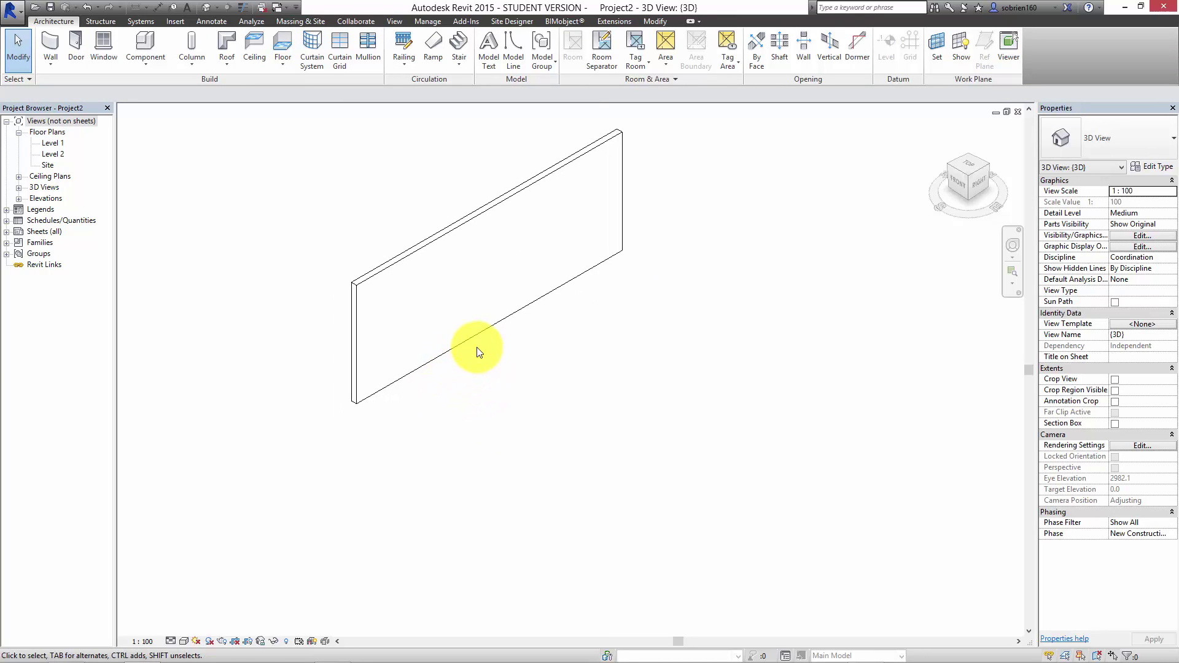
{"action": "scroll", "coordinate": [455, 376], "scroll_direction": "down", "scroll_amount": 2}
{"action": "scroll", "coordinate": [455, 376], "scroll_direction": "down", "scroll_amount": 1}
{"action": "left_click", "coordinate": [453, 360]}
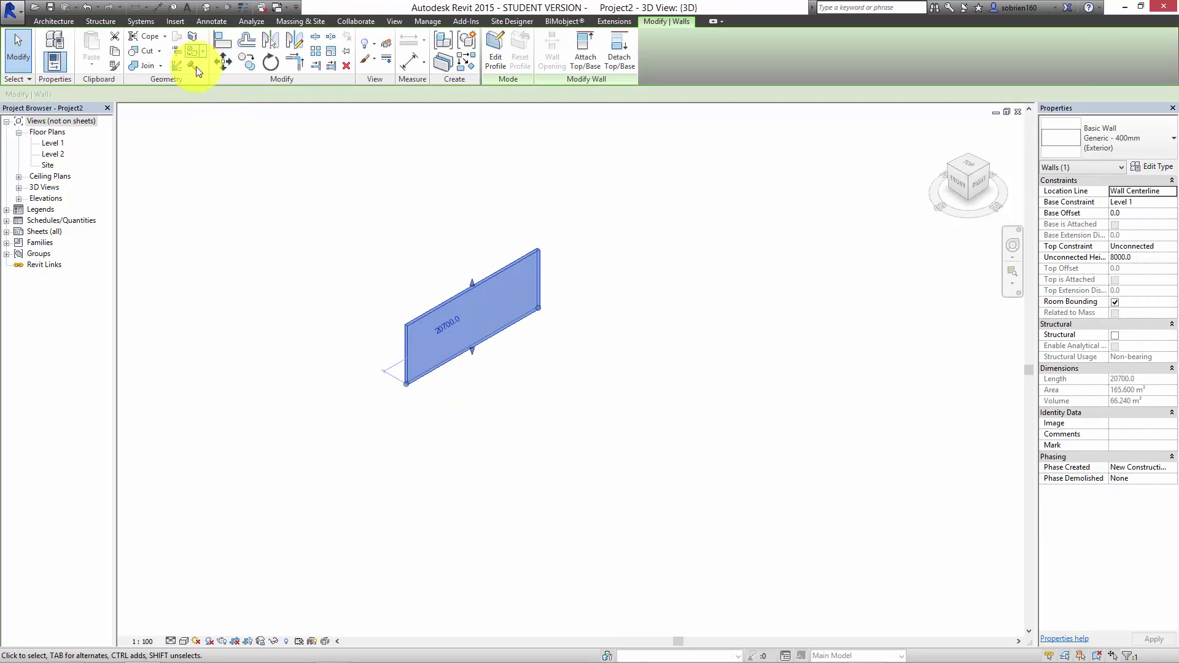
{"action": "left_click", "coordinate": [241, 64]}
{"action": "left_click", "coordinate": [457, 355]}
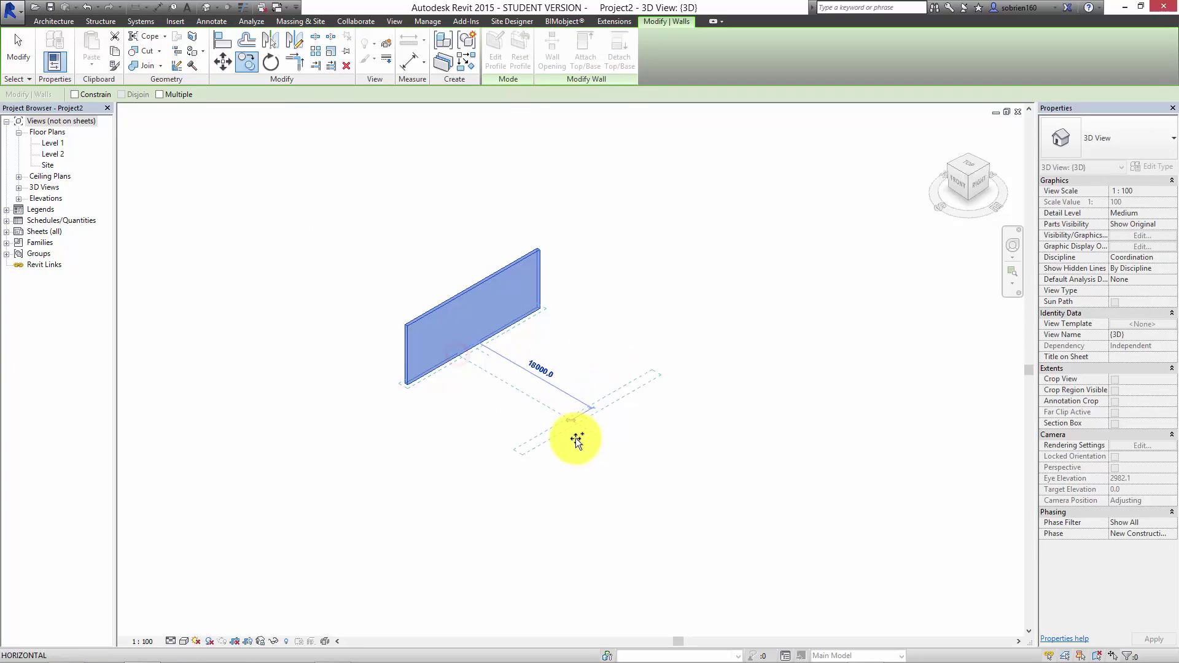
{"action": "left_click", "coordinate": [608, 443]}
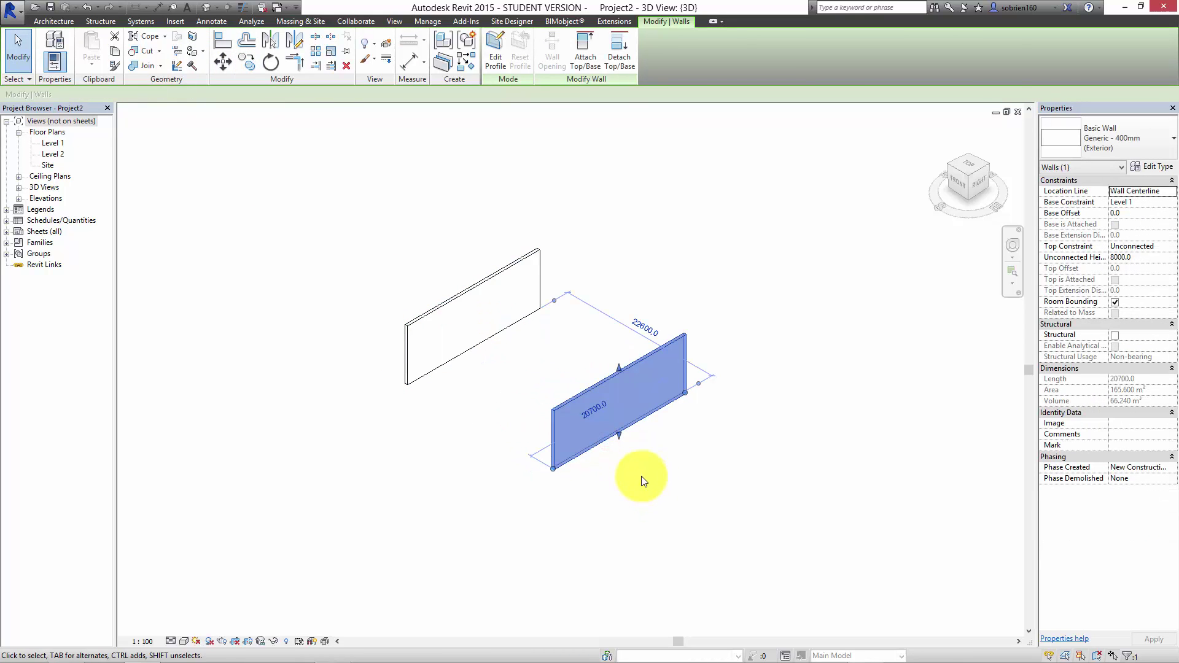
{"action": "left_click", "coordinate": [639, 477]}
{"action": "scroll", "coordinate": [614, 317], "scroll_direction": "up", "scroll_amount": 3}
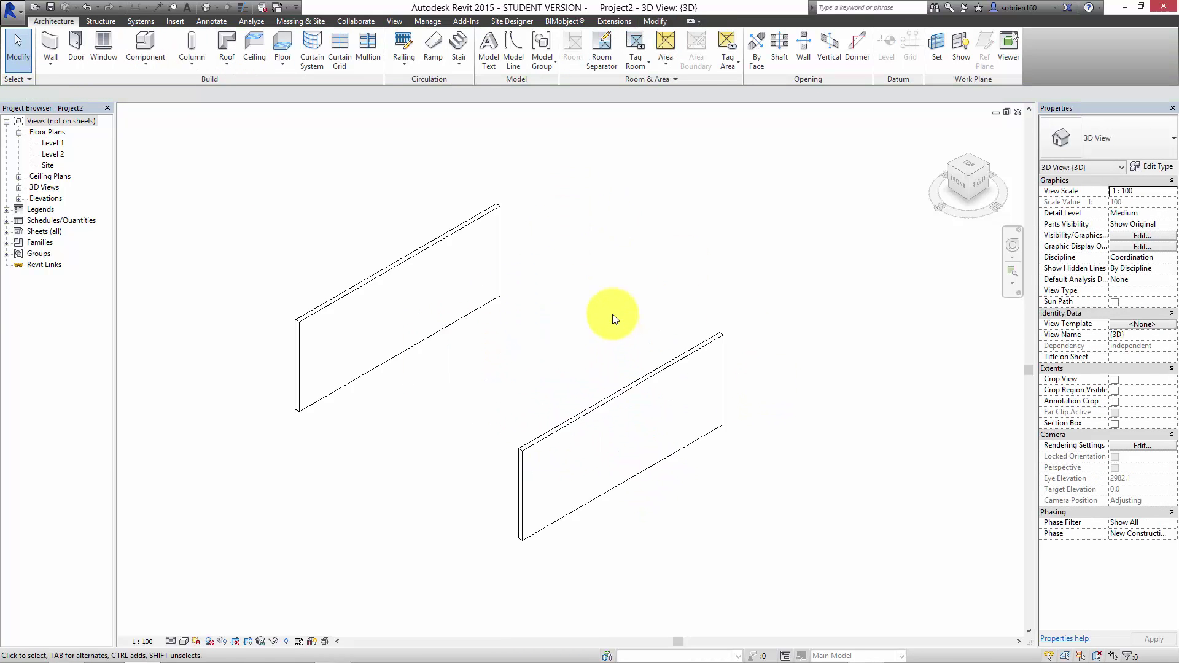
{"action": "middle_click_drag", "start_coordinate": [627, 293], "coordinate": [636, 274]}
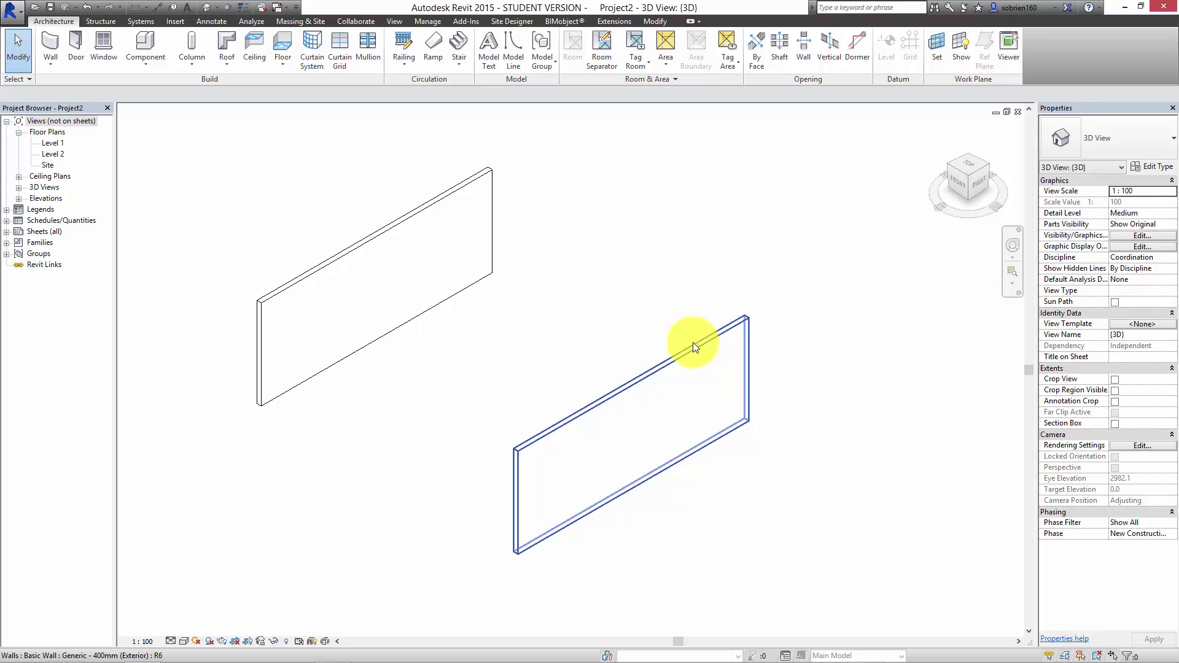
Step: Change the copied front wall's type to the curtain wall Exterior - Storefront
{"action": "left_click", "coordinate": [717, 354]}
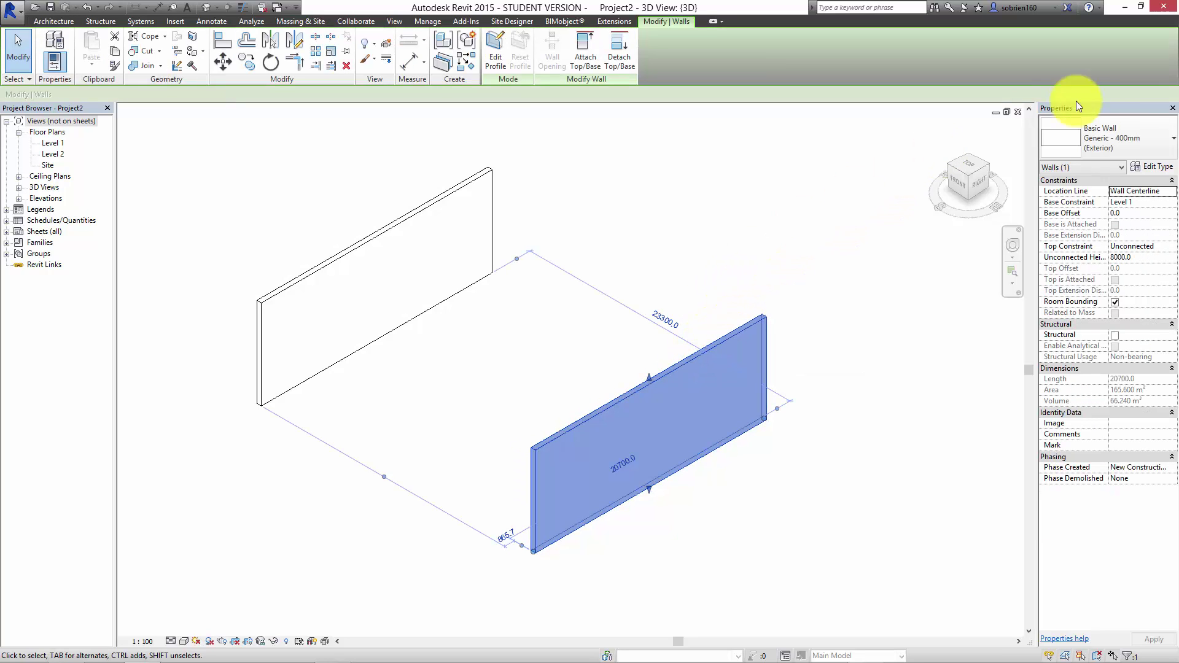
{"action": "left_click", "coordinate": [1159, 146]}
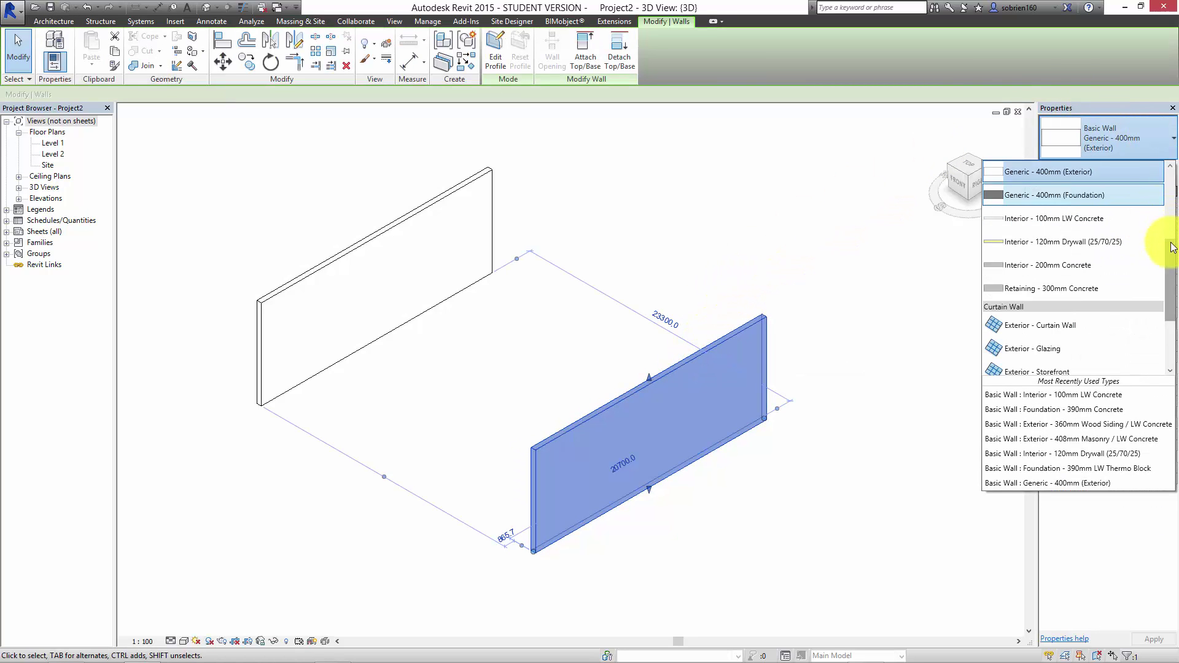
{"action": "left_click_drag", "start_coordinate": [1169, 245], "coordinate": [1172, 302]}
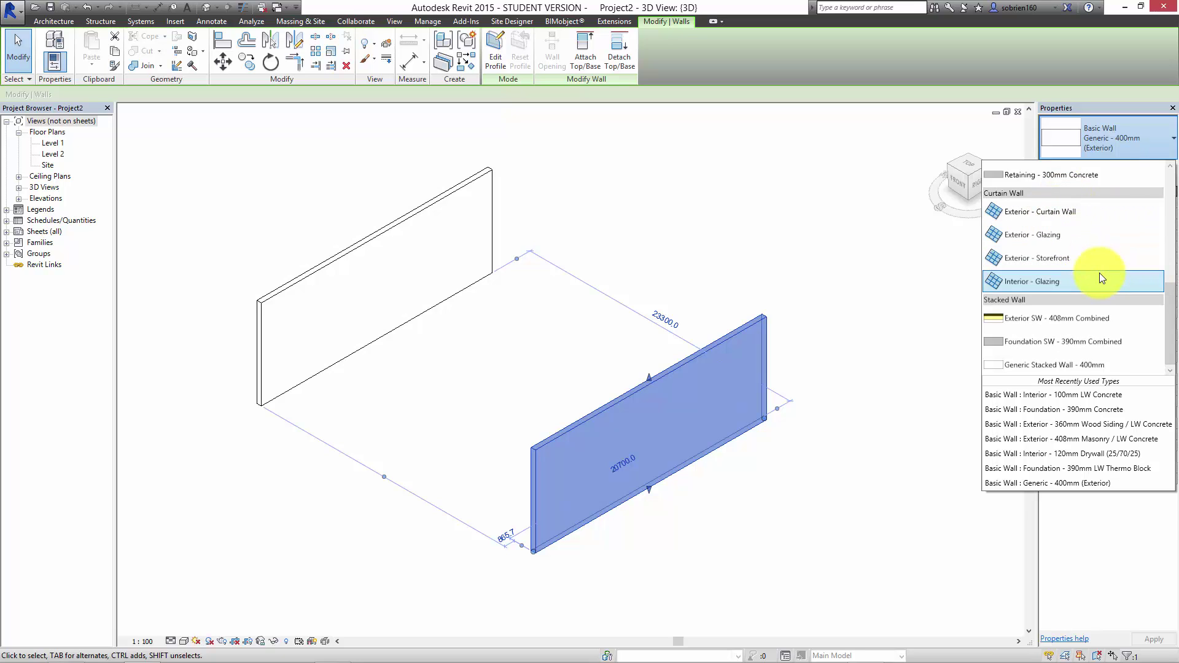
{"action": "left_click", "coordinate": [1052, 260]}
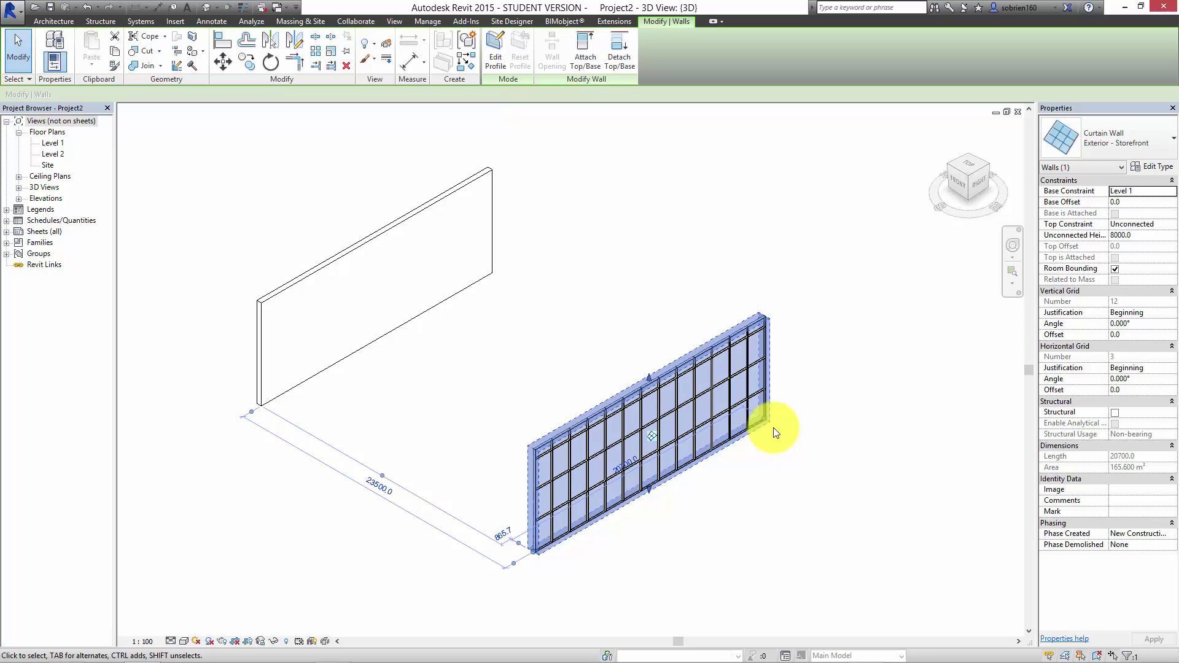
{"action": "left_click", "coordinate": [785, 451]}
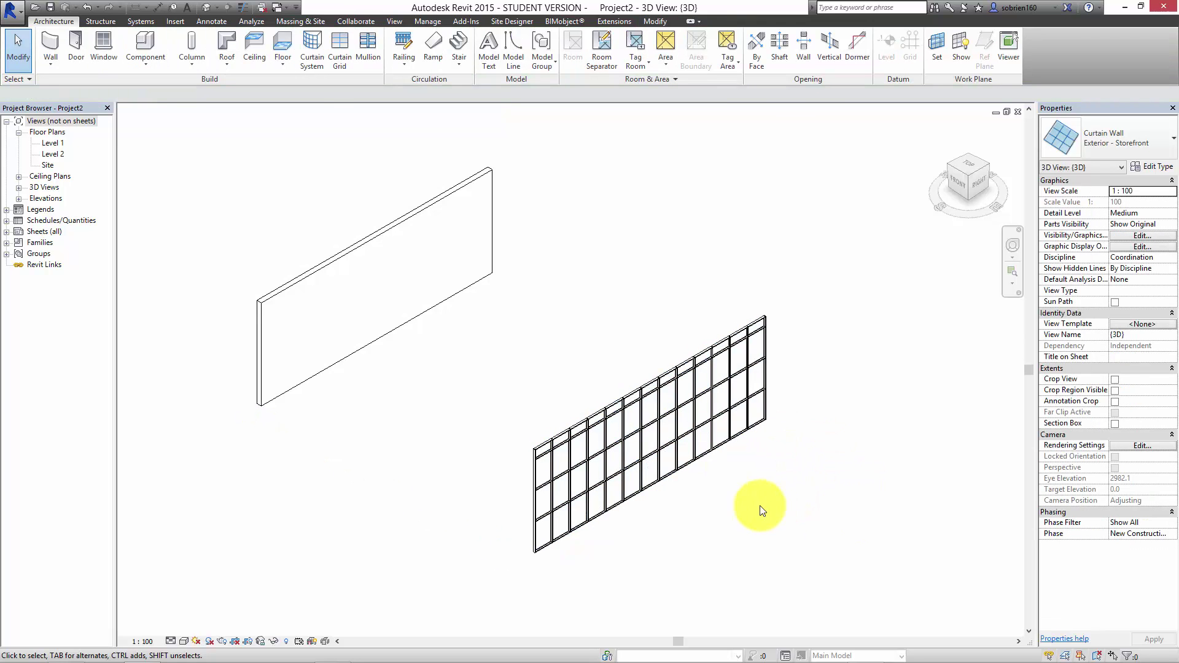
Step: Stretch the curtain wall's top edge upward to a height of about 11800 mm
{"action": "scroll", "coordinate": [672, 402], "scroll_direction": "up", "scroll_amount": 2}
{"action": "scroll", "coordinate": [672, 402], "scroll_direction": "up", "scroll_amount": 2}
{"action": "left_click", "coordinate": [621, 313]}
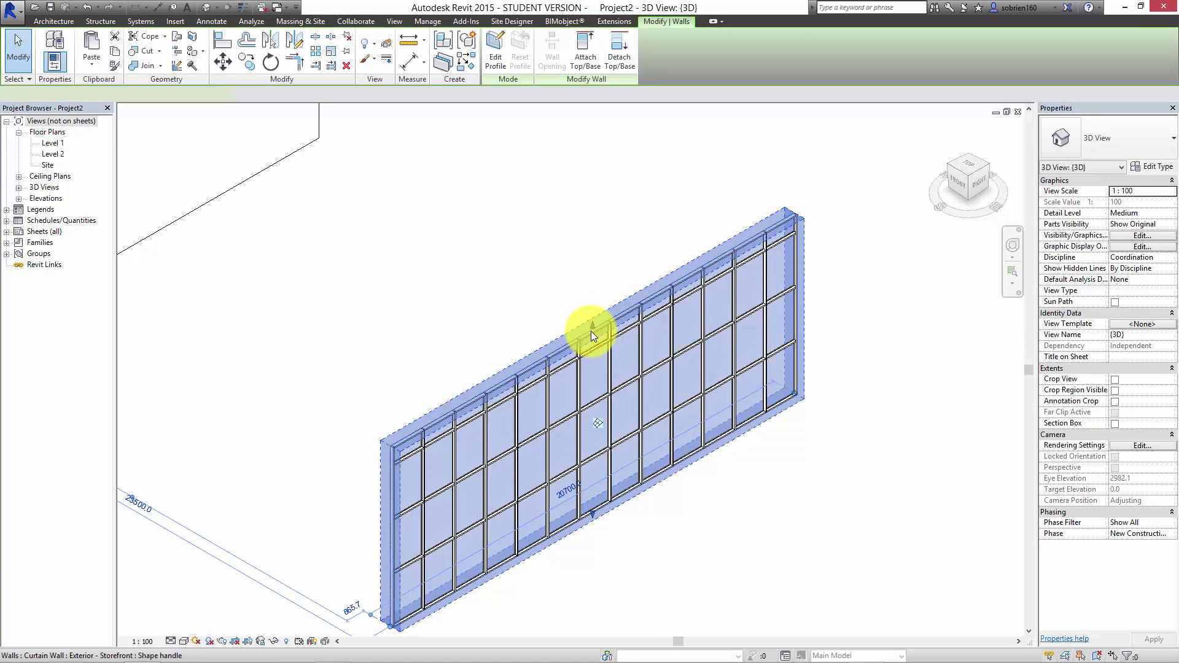
{"action": "left_click_drag", "start_coordinate": [591, 295], "coordinate": [819, 490]}
{"action": "left_click", "coordinate": [820, 489]}
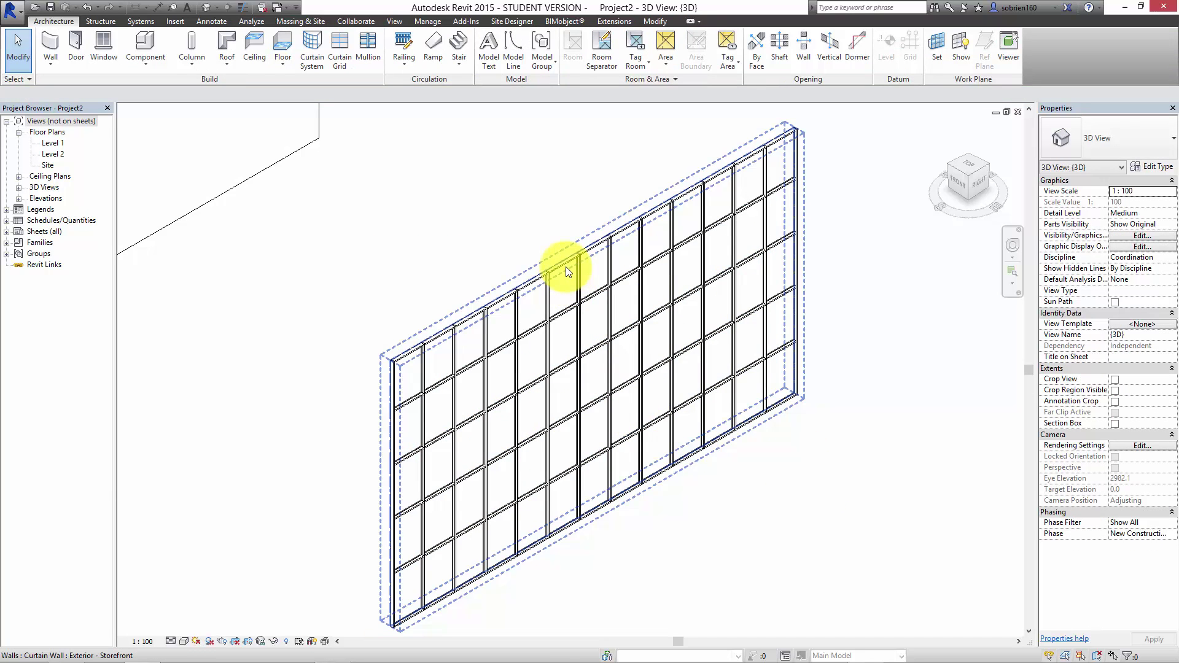
Step: Edit the curtain wall's profile and sketch three connected lines from the top edge sloping down, along parallel to it, and sloping to the right edge
{"action": "left_click", "coordinate": [545, 277]}
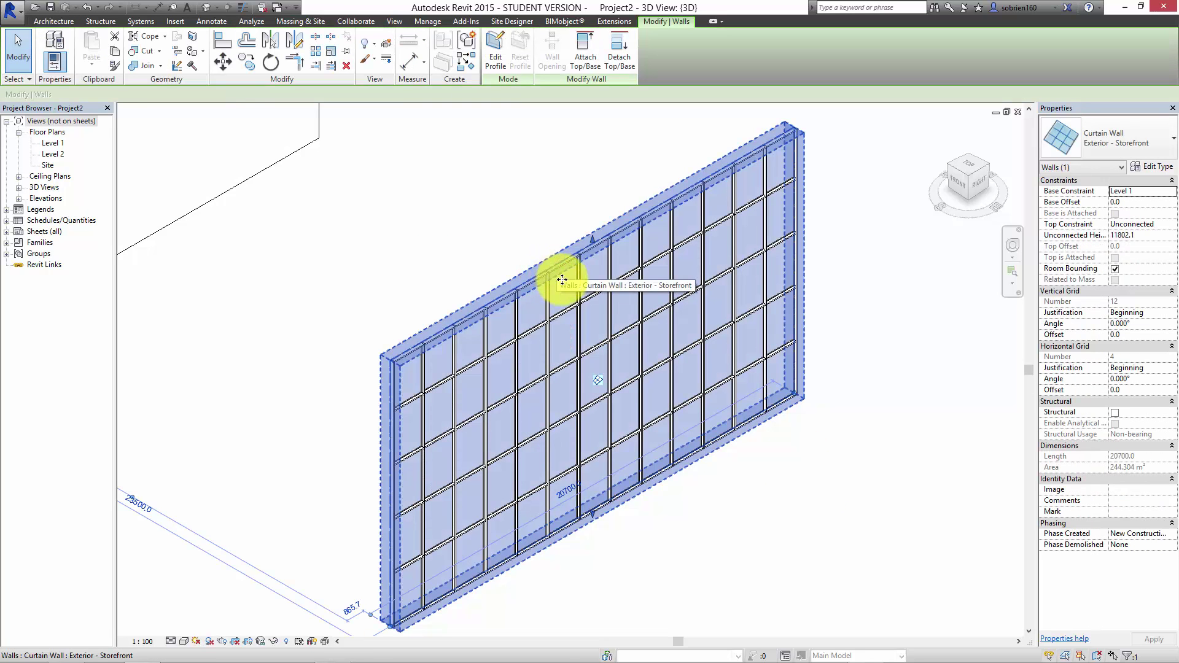
{"action": "left_click", "coordinate": [495, 57]}
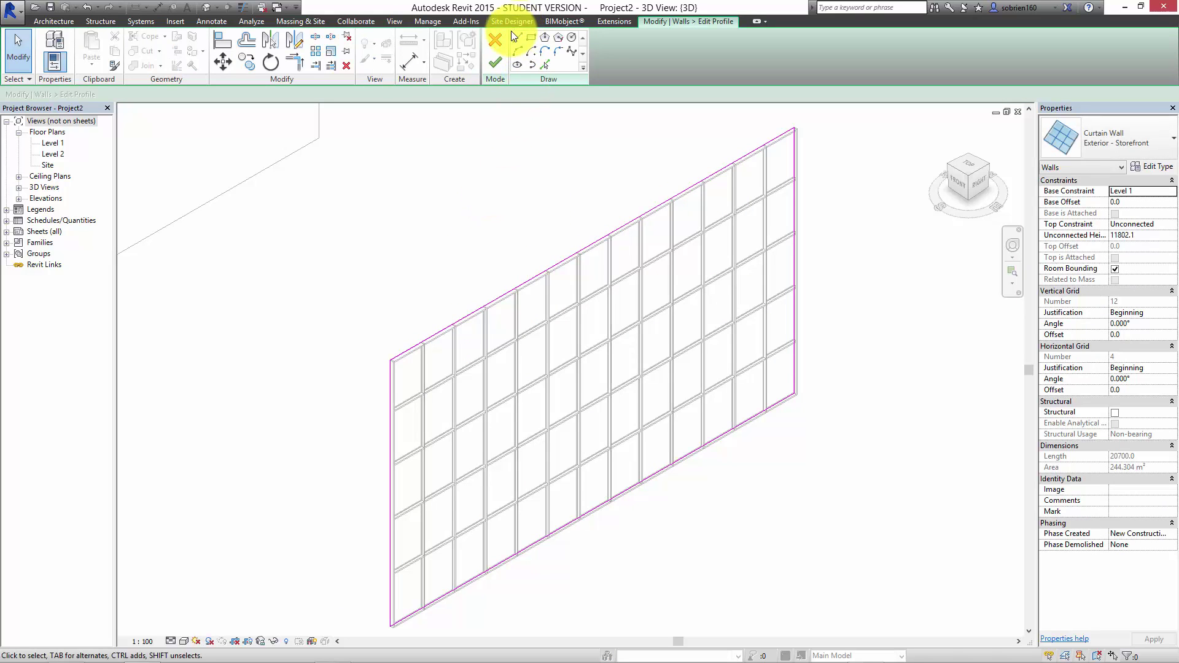
{"action": "left_click", "coordinate": [518, 38]}
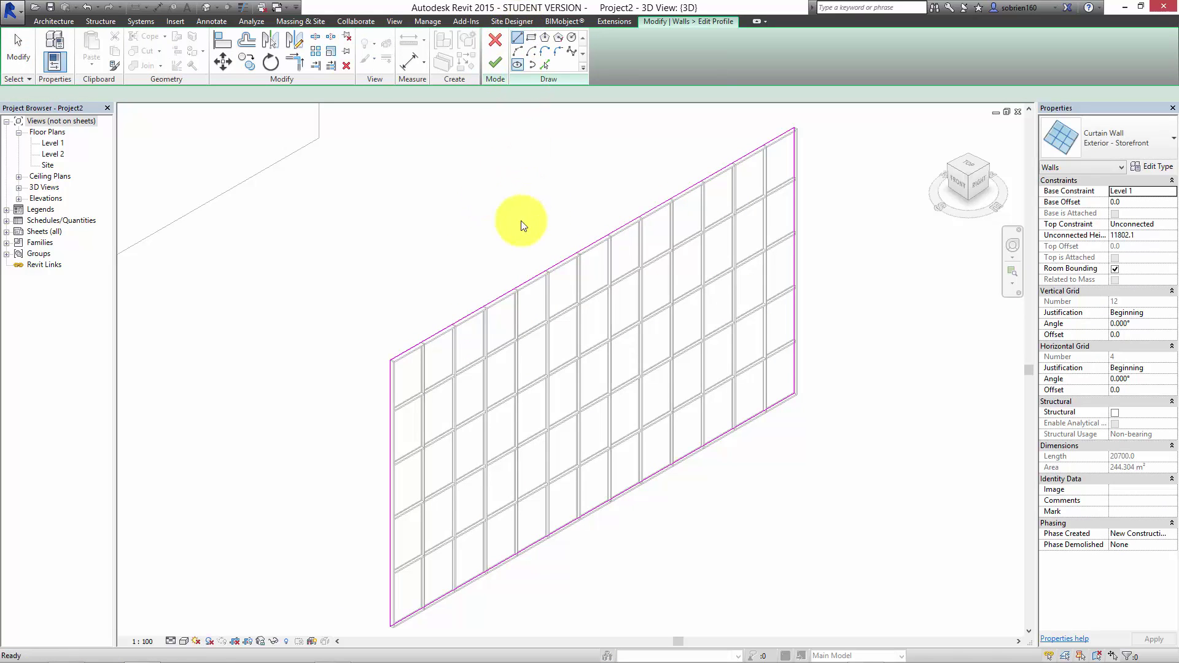
{"action": "left_click", "coordinate": [527, 279]}
{"action": "left_click", "coordinate": [546, 351]}
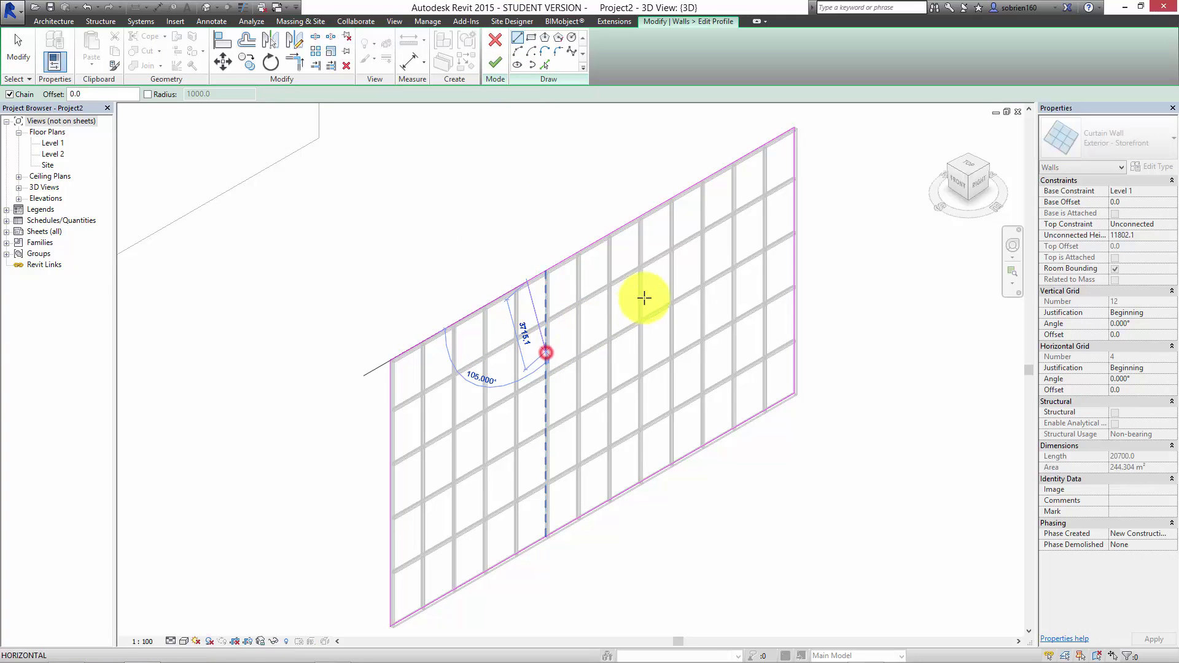
{"action": "left_click", "coordinate": [717, 253]}
{"action": "left_click", "coordinate": [789, 262]}
{"action": "key", "text": "Escape"}
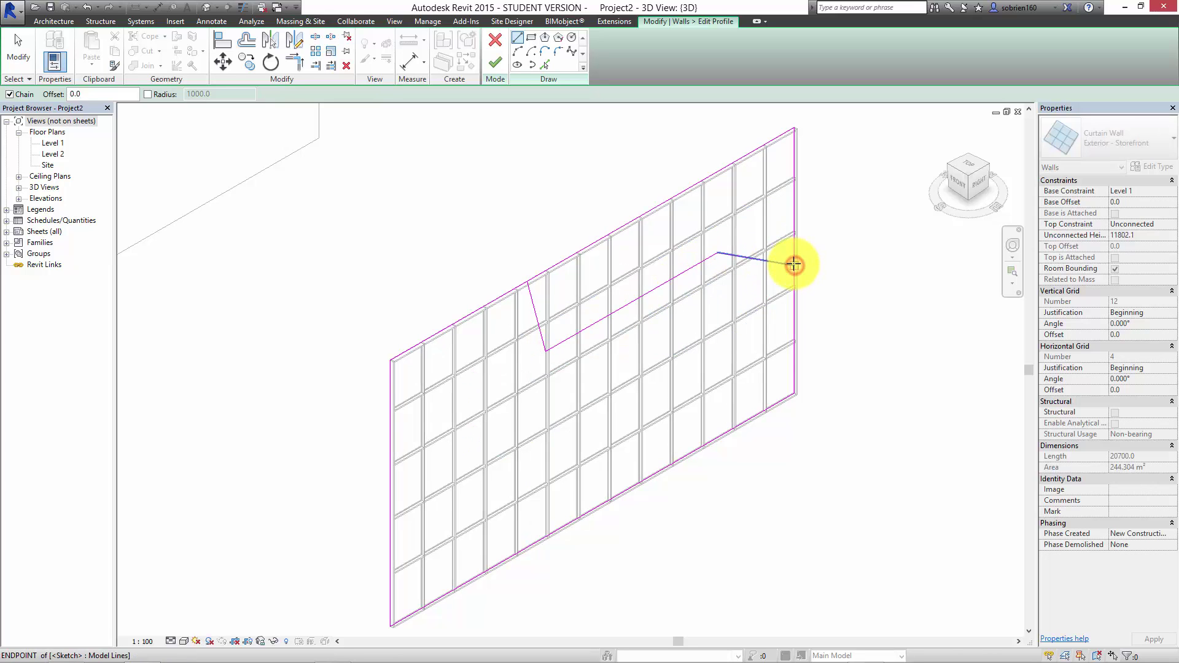
Step: Trim the profile's top and right edges to the new sketch lines, removing the upper right corner
{"action": "left_click", "coordinate": [294, 62]}
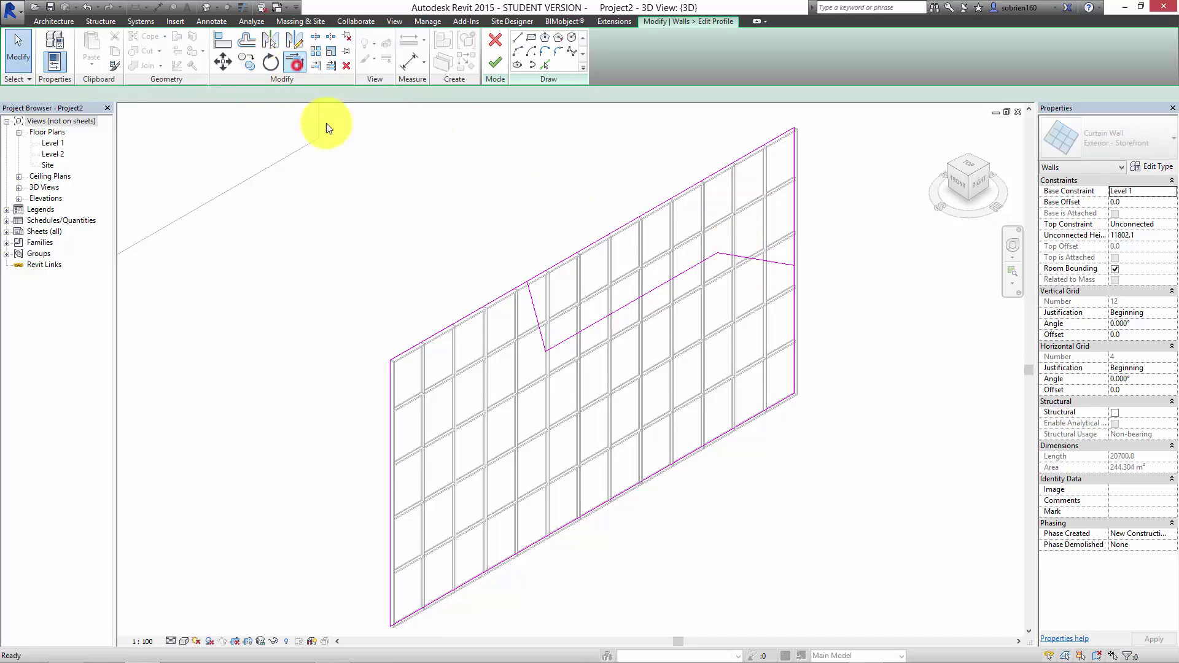
{"action": "left_click", "coordinate": [503, 300]}
{"action": "left_click", "coordinate": [530, 301]}
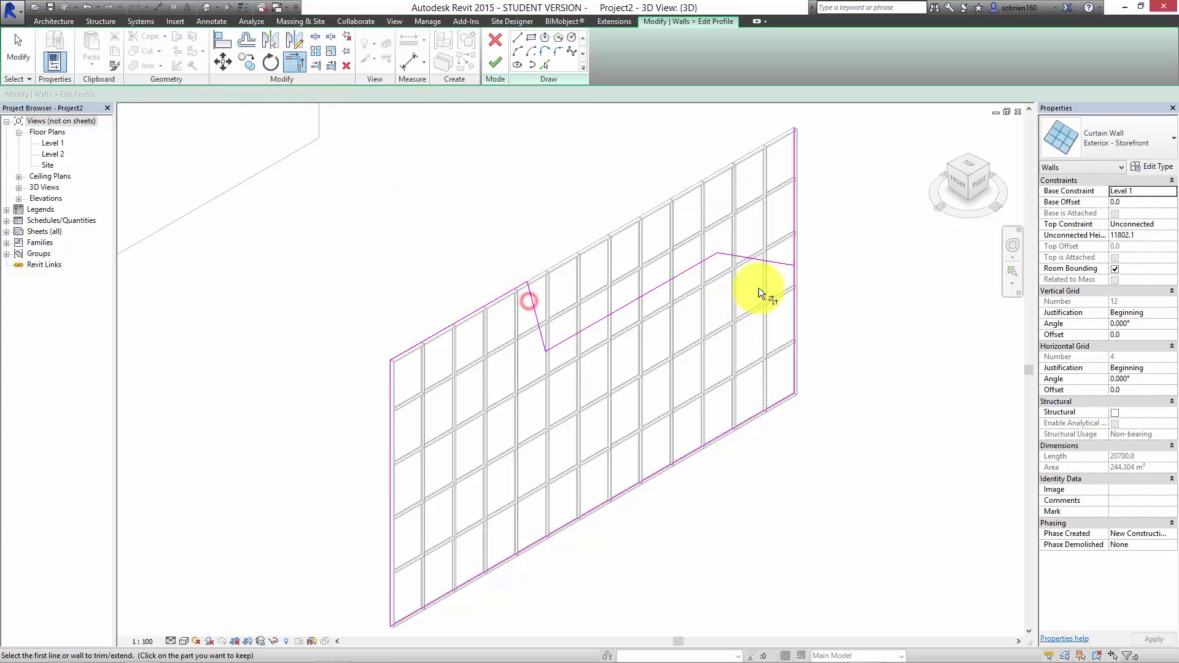
{"action": "left_click", "coordinate": [773, 261]}
{"action": "left_click", "coordinate": [791, 280]}
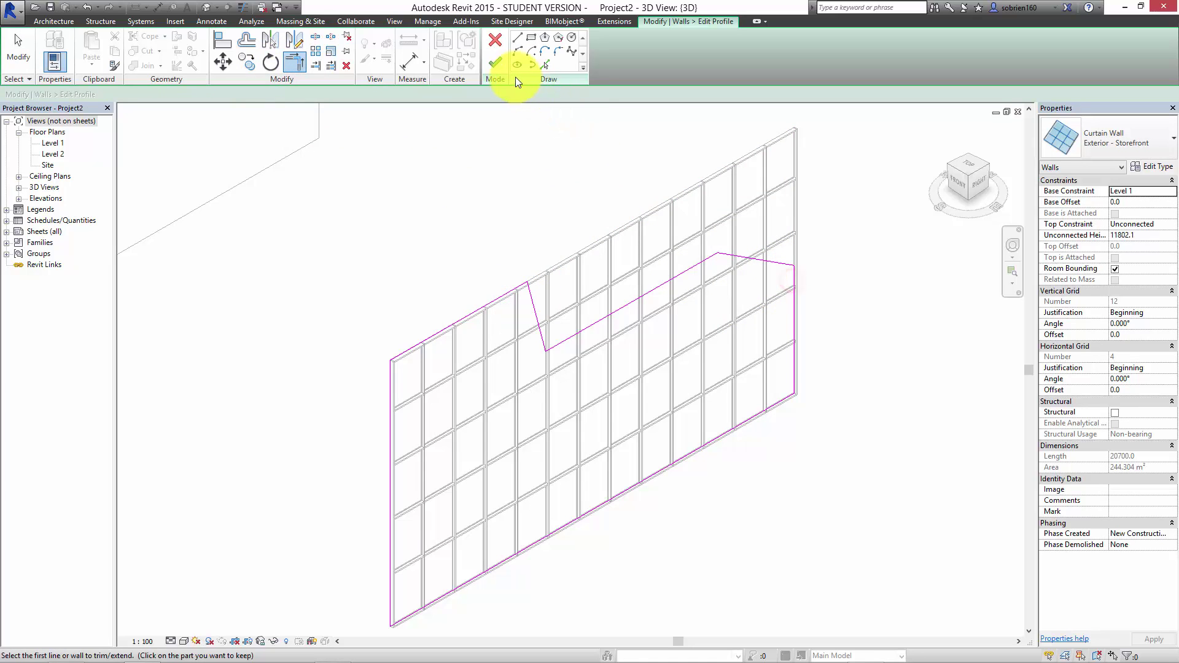
Step: Finish the curtain wall's profile edit and clear the selection
{"action": "left_click", "coordinate": [499, 70]}
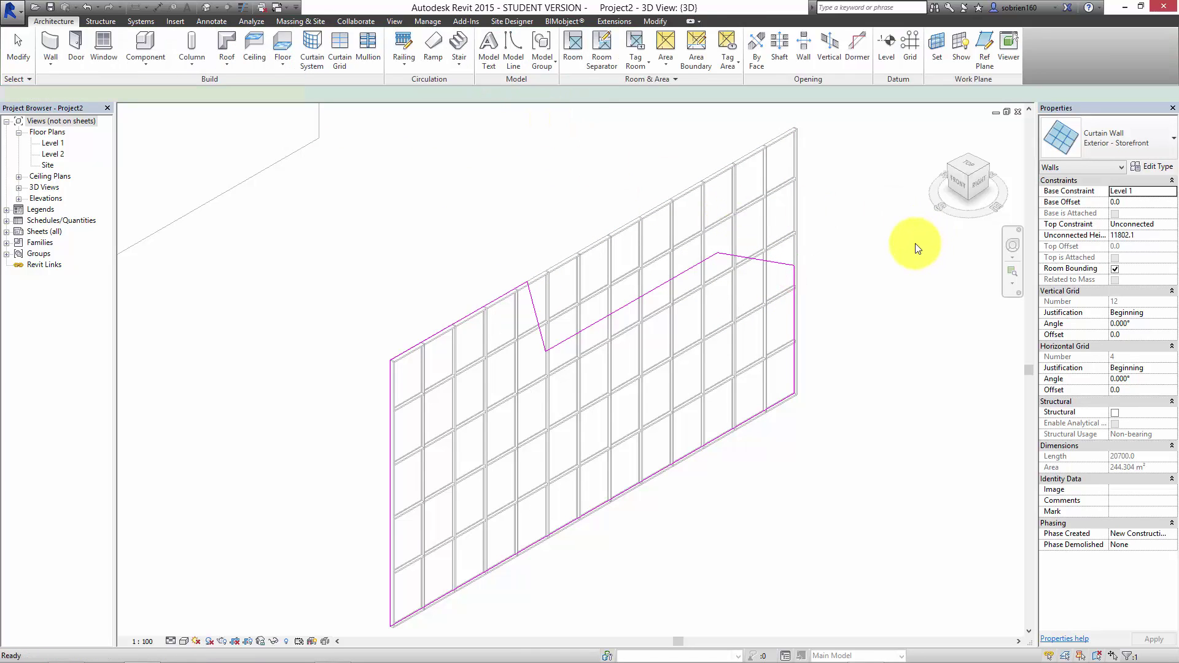
{"action": "left_click", "coordinate": [892, 253]}
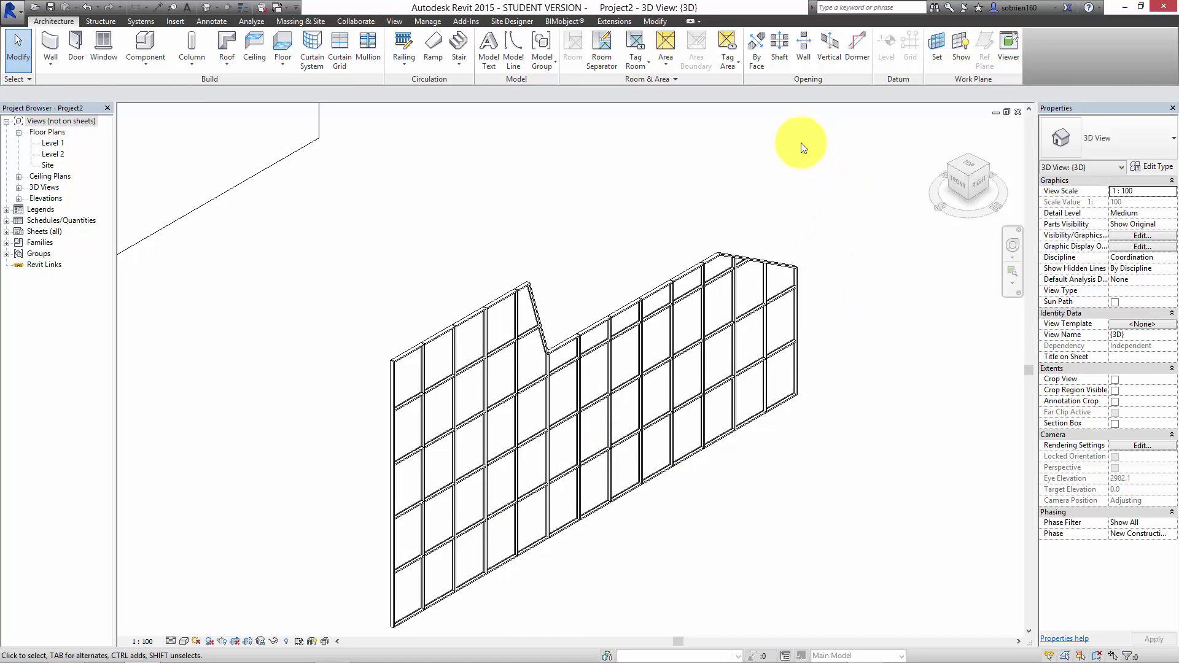
{"action": "scroll", "coordinate": [455, 382], "scroll_direction": "up", "scroll_amount": 5}
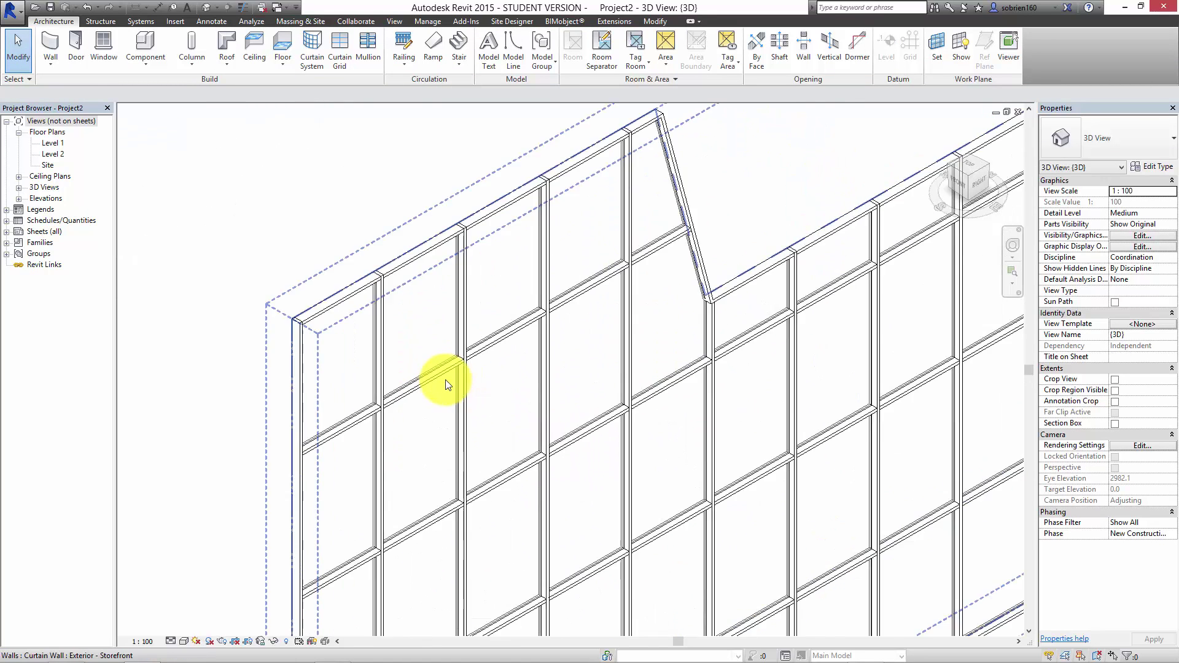
{"action": "scroll", "coordinate": [445, 384], "scroll_direction": "up", "scroll_amount": 2}
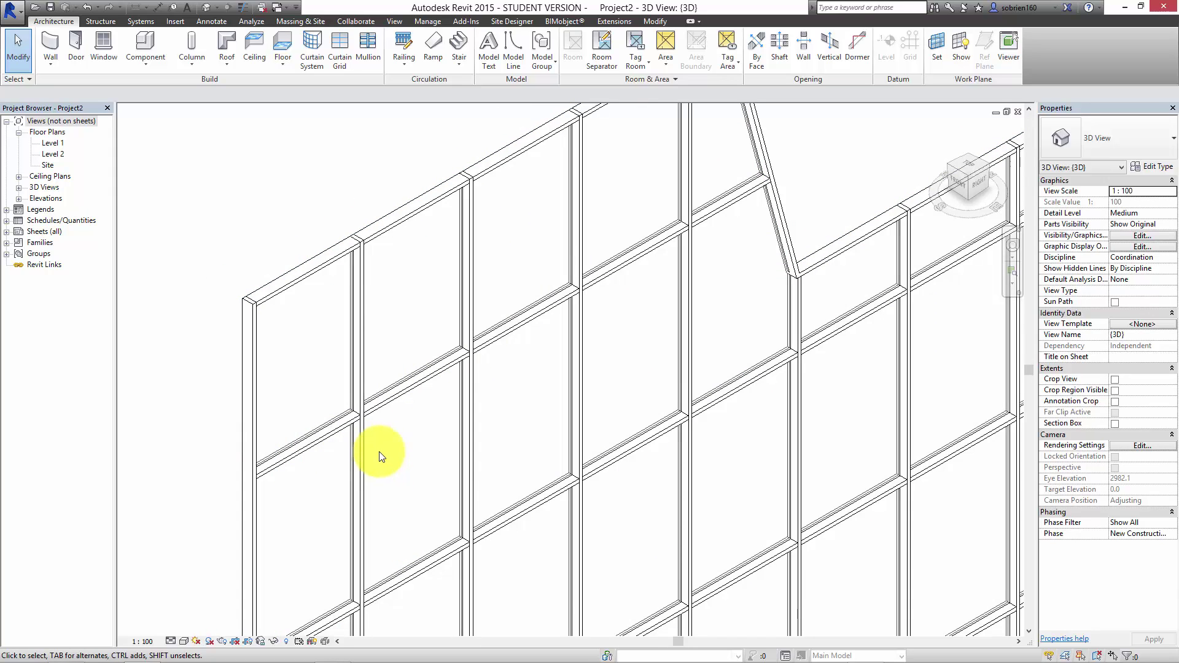
Step: Switch the 3D view to the Shaded visual style
{"action": "left_click", "coordinate": [186, 643]}
{"action": "left_click", "coordinate": [196, 593]}
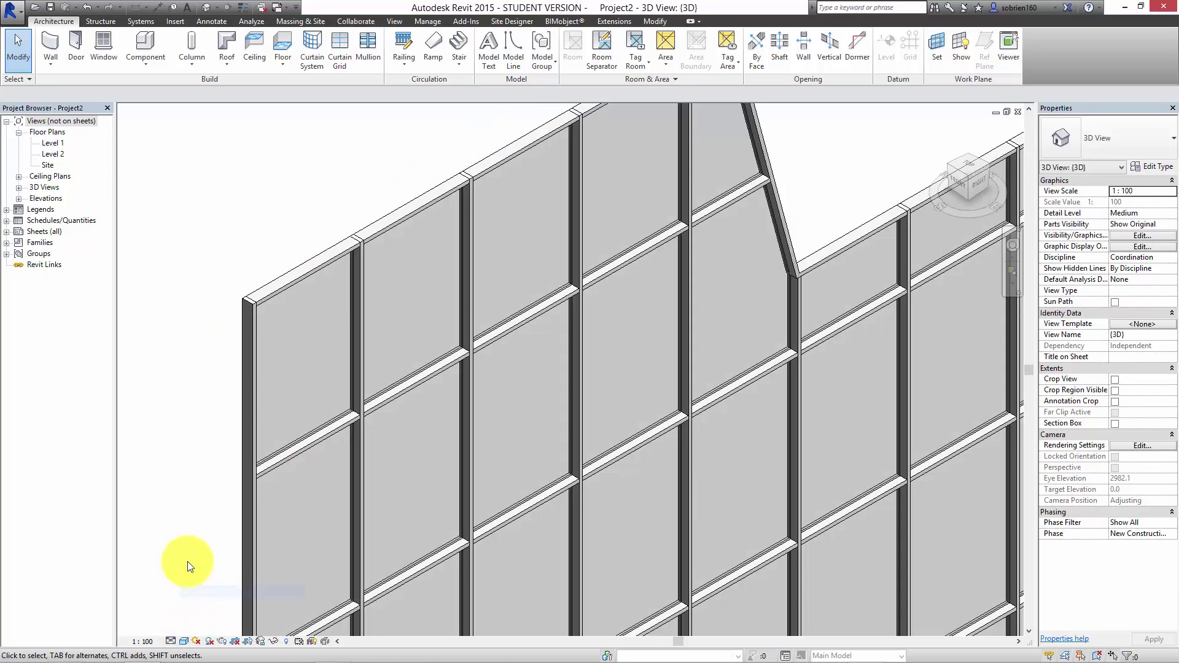
{"action": "scroll", "coordinate": [301, 482], "scroll_direction": "down", "scroll_amount": 1}
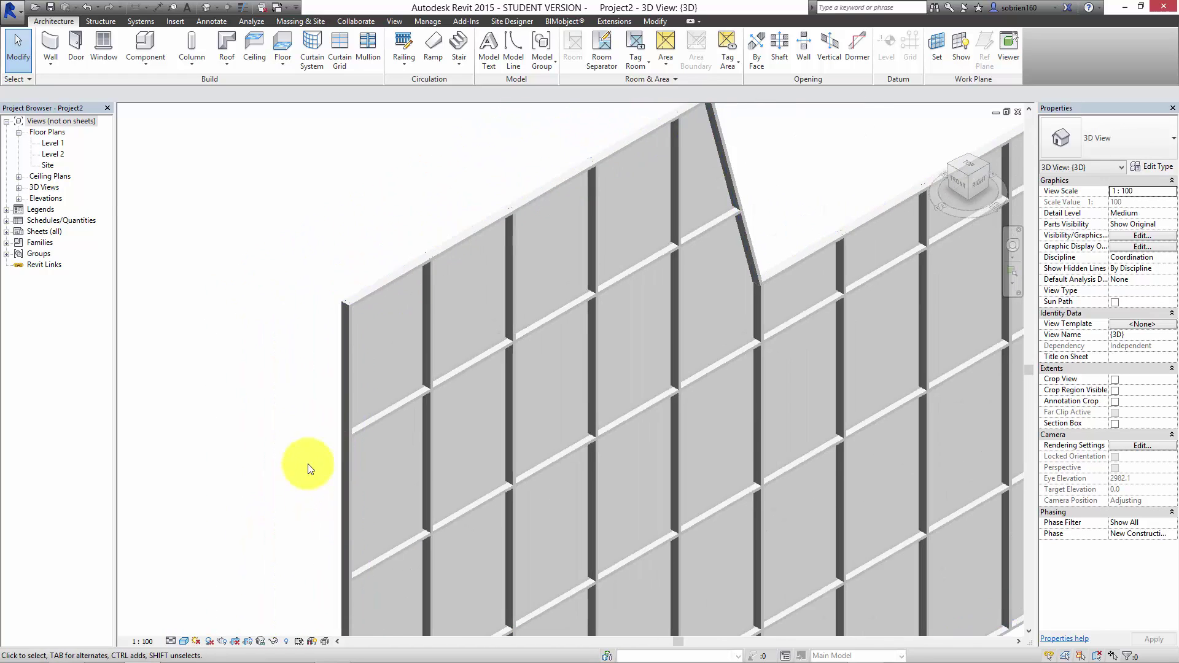
{"action": "scroll", "coordinate": [308, 469], "scroll_direction": "down", "scroll_amount": 4}
{"action": "left_click", "coordinate": [731, 363]}
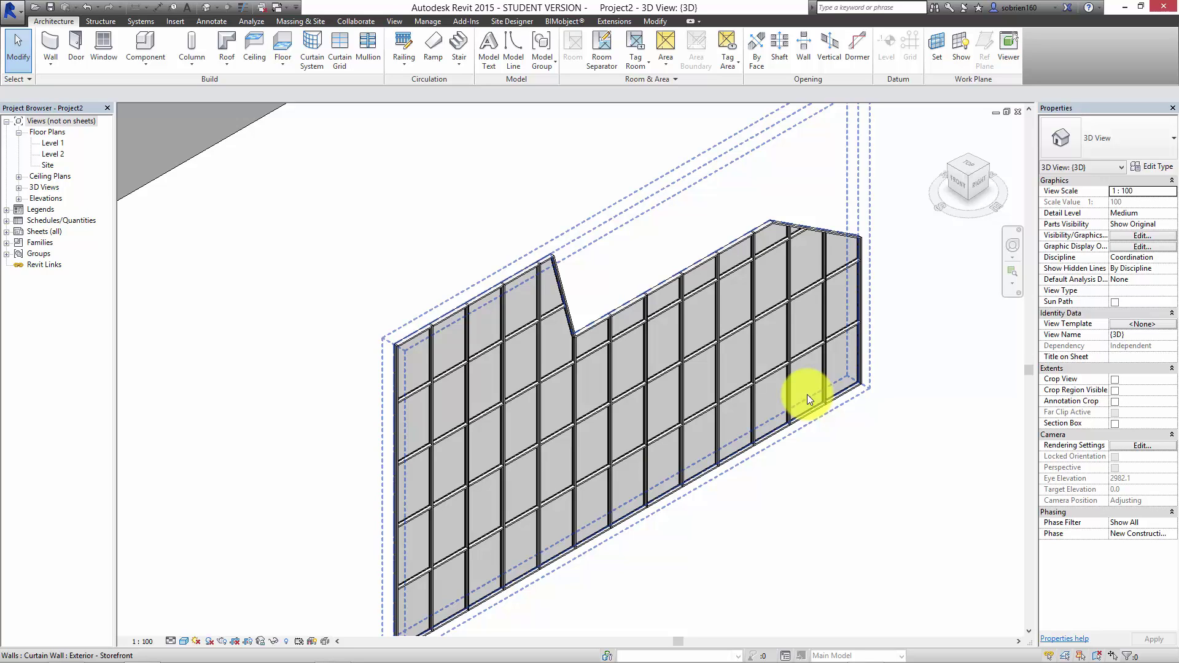
{"action": "key", "text": "Escape"}
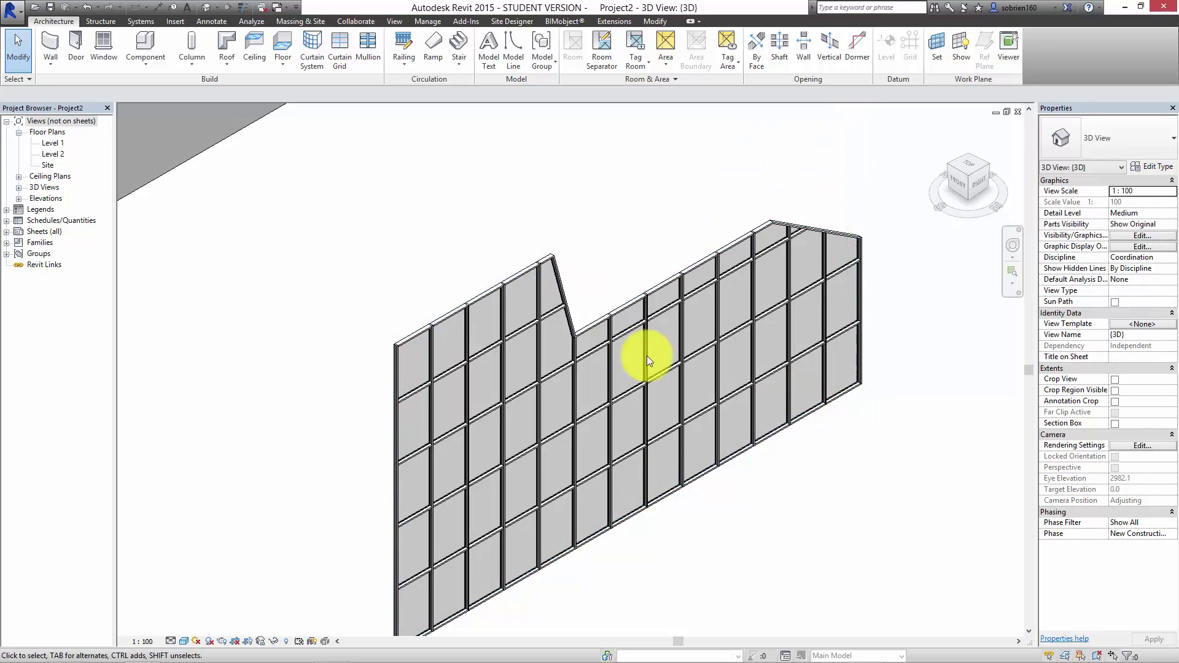
Step: Set the storefront curtain wall's vertical grid justification to Center and apply it
{"action": "scroll", "coordinate": [311, 408], "scroll_direction": "down", "scroll_amount": 3}
{"action": "middle_click_drag", "start_coordinate": [419, 465], "coordinate": [376, 463]}
{"action": "left_click", "coordinate": [487, 526]}
{"action": "middle_click_drag", "start_coordinate": [542, 509], "coordinate": [558, 520]}
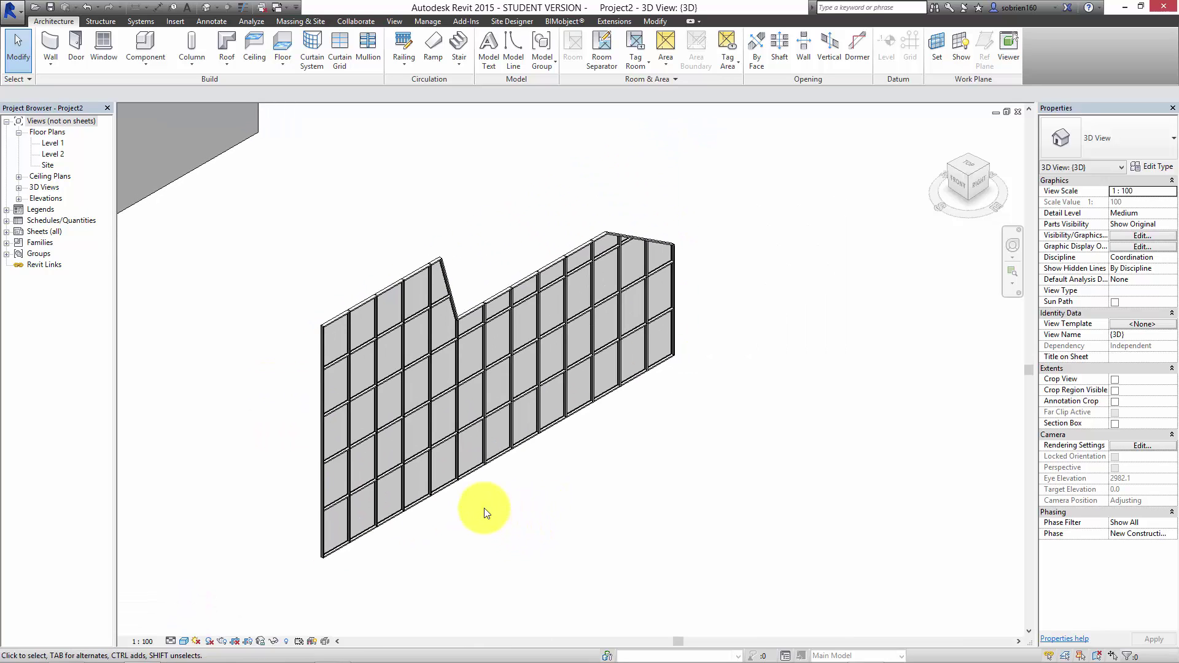
{"action": "left_click", "coordinate": [479, 470]}
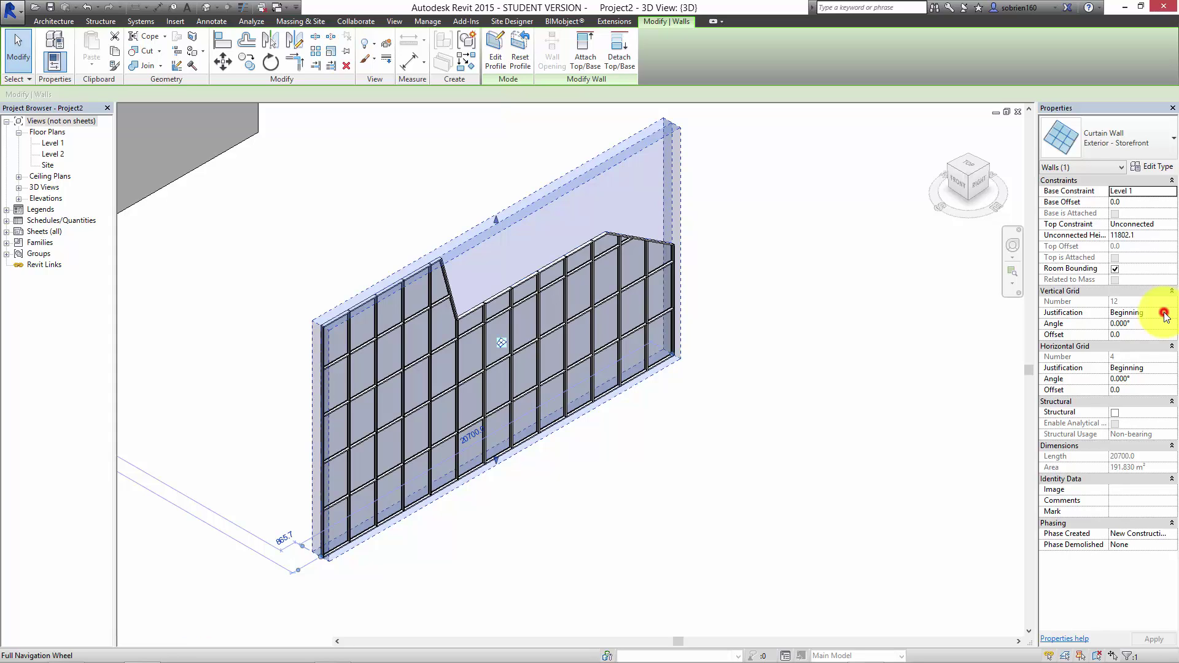
{"action": "left_click", "coordinate": [1161, 313]}
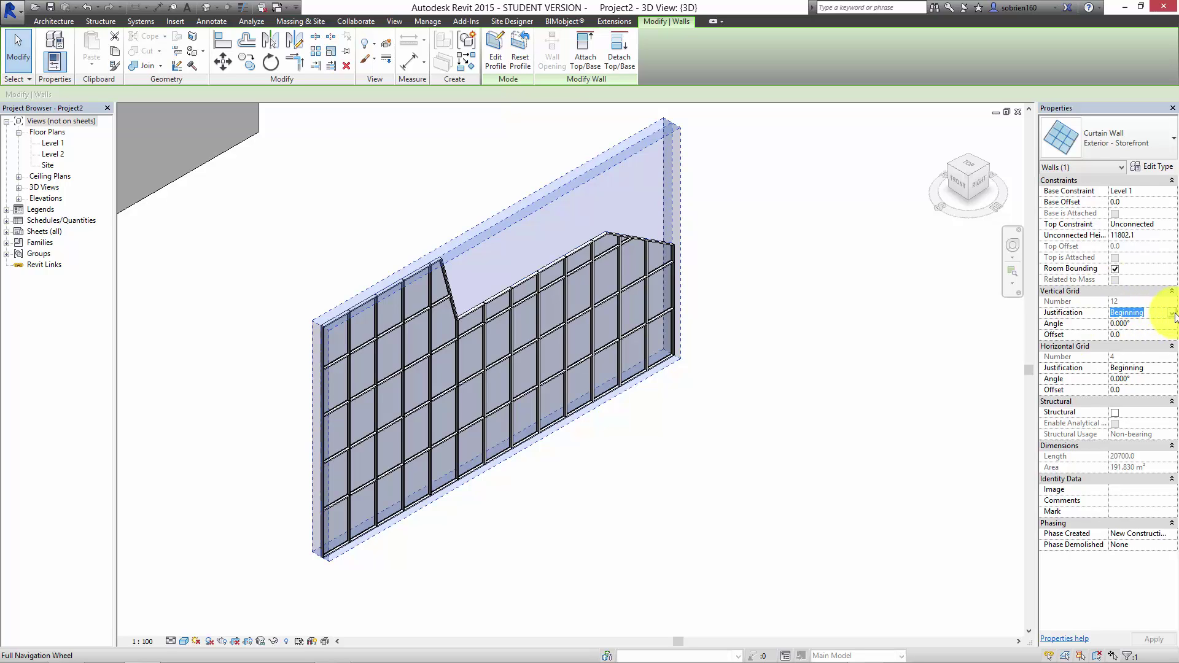
{"action": "left_click", "coordinate": [1149, 313]}
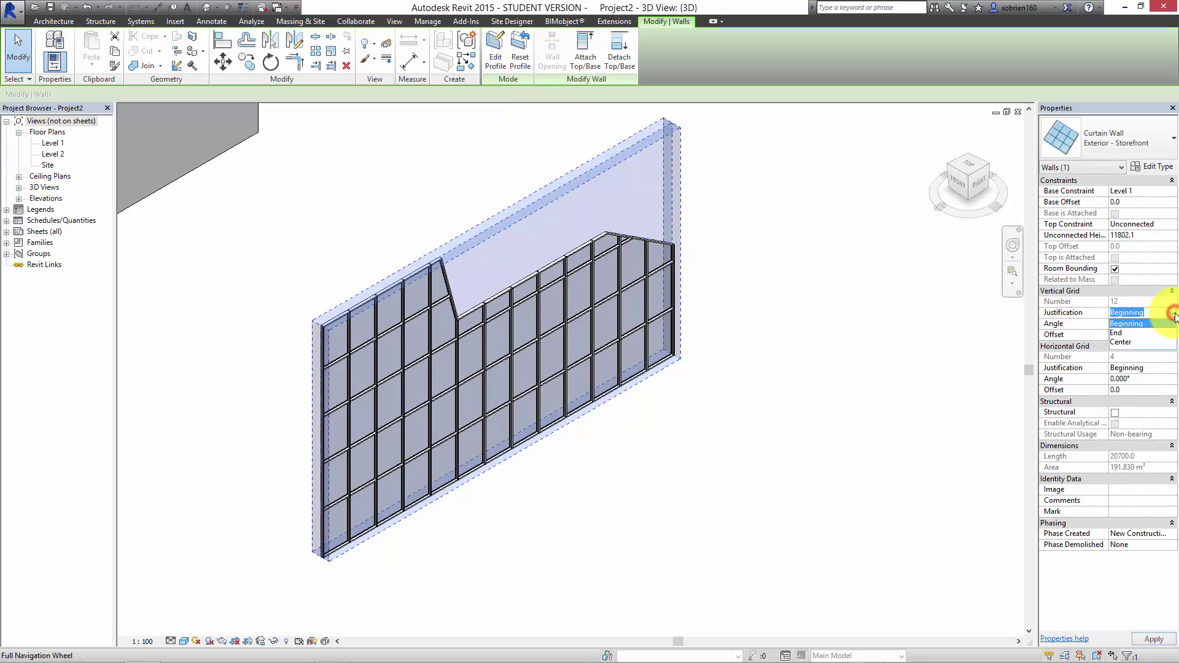
{"action": "left_click", "coordinate": [1120, 342]}
{"action": "left_click", "coordinate": [1154, 639]}
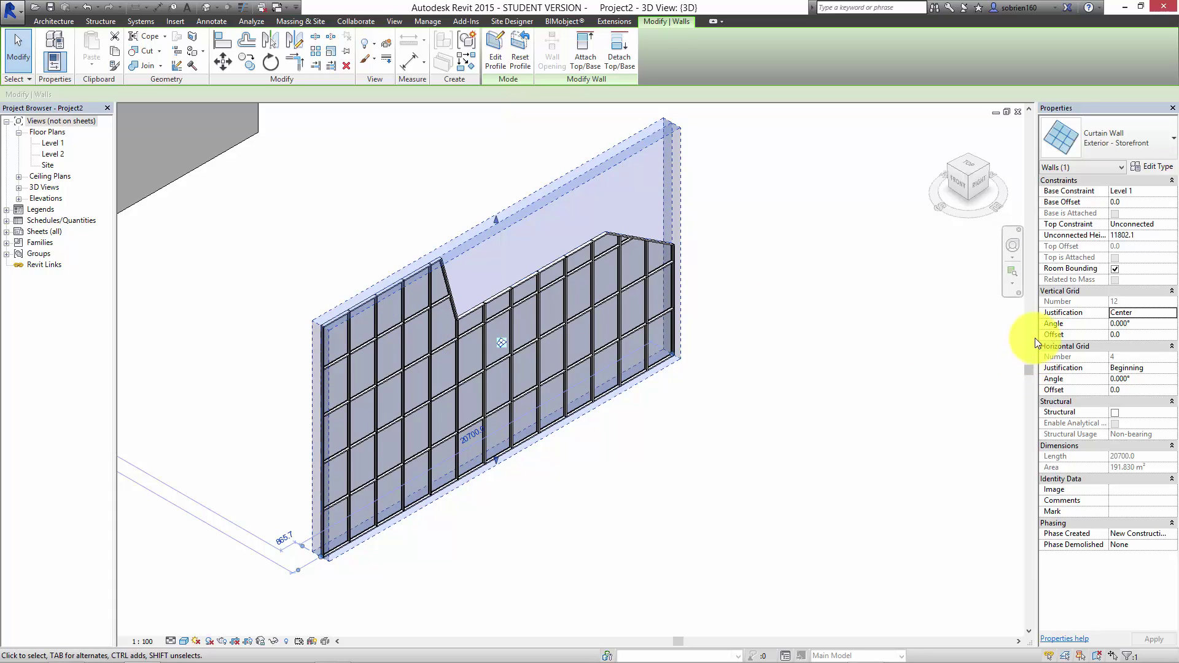
Step: Set the curtain wall's vertical grid justification to End and apply it
{"action": "left_click", "coordinate": [1174, 317]}
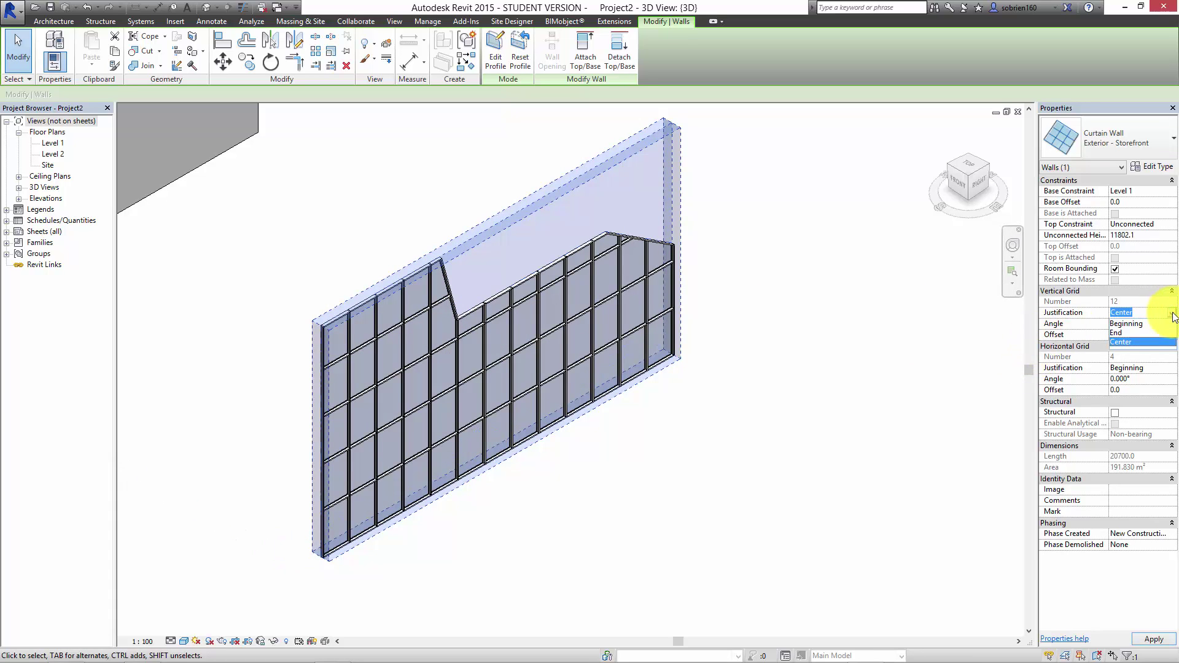
{"action": "left_click", "coordinate": [1119, 333]}
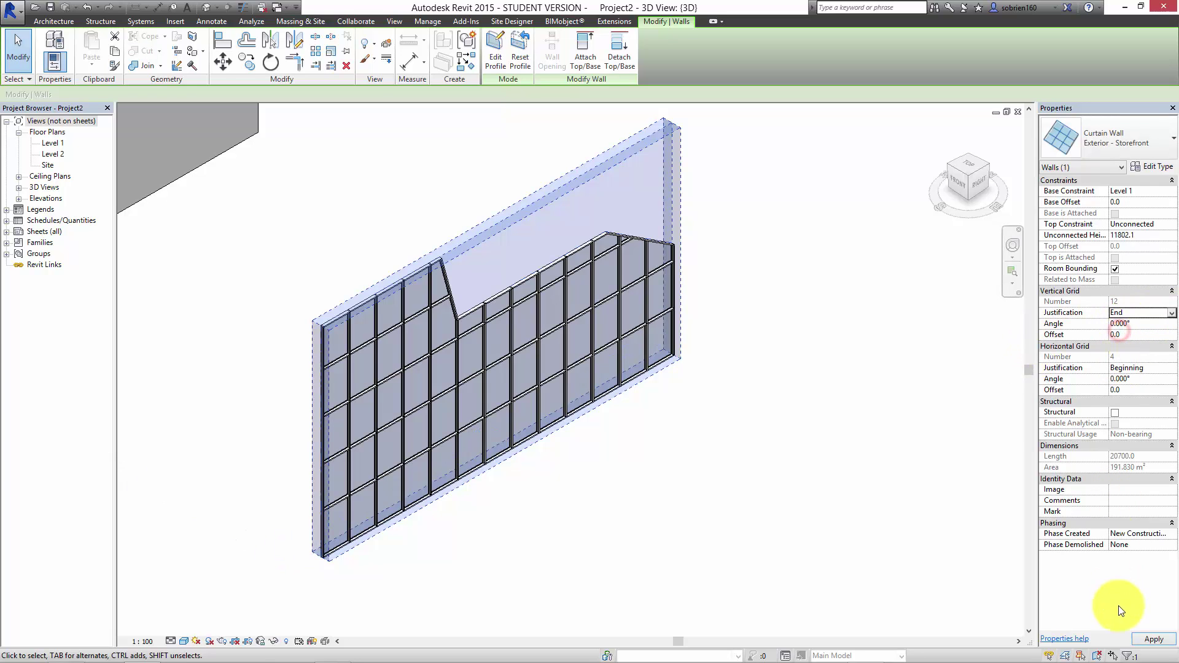
{"action": "left_click", "coordinate": [1153, 638]}
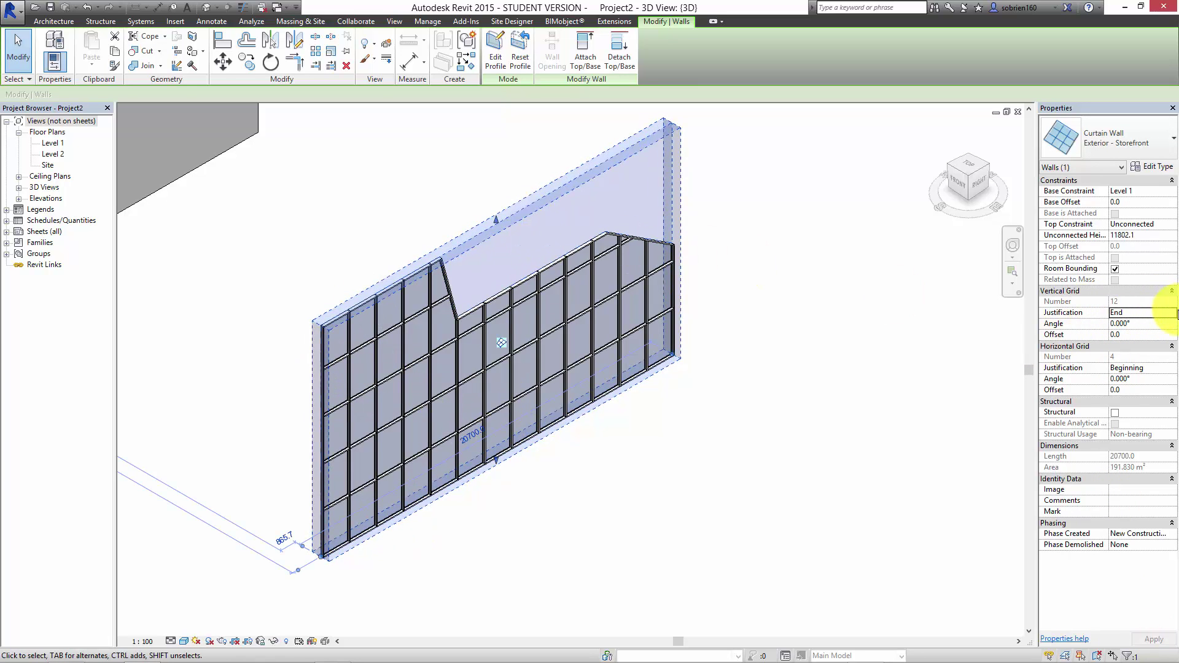
Step: Return the curtain wall's vertical grid justification to Beginning, apply it and clear the selection
{"action": "left_click", "coordinate": [1149, 313]}
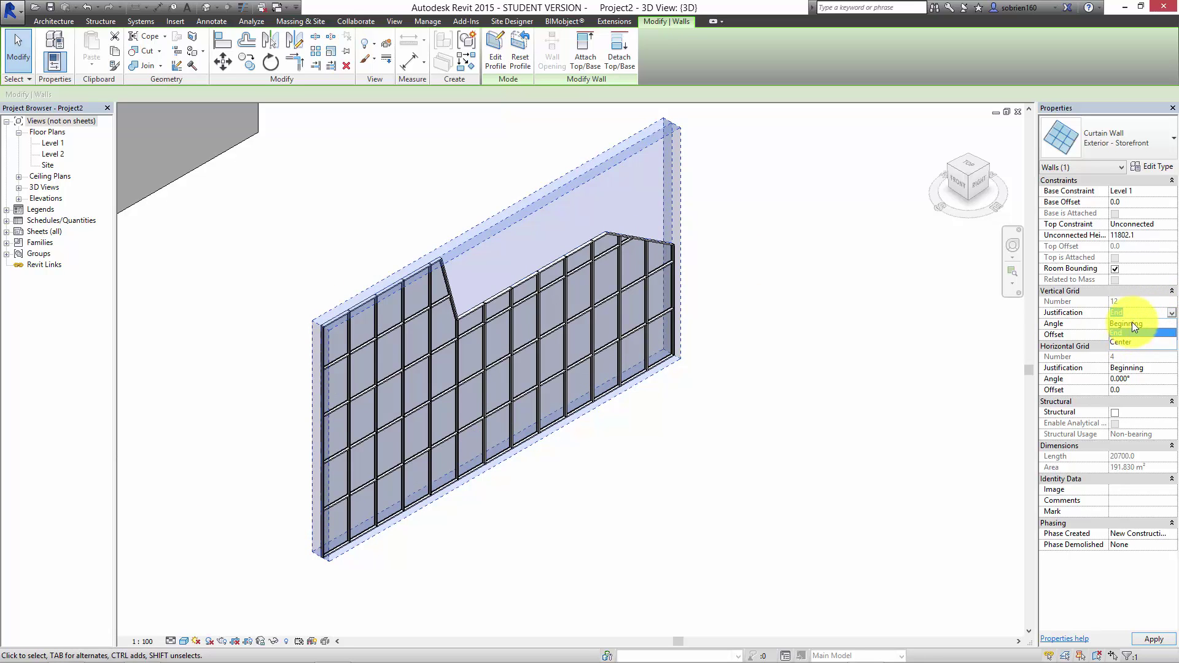
{"action": "left_click", "coordinate": [1129, 323]}
{"action": "left_click", "coordinate": [1150, 639]}
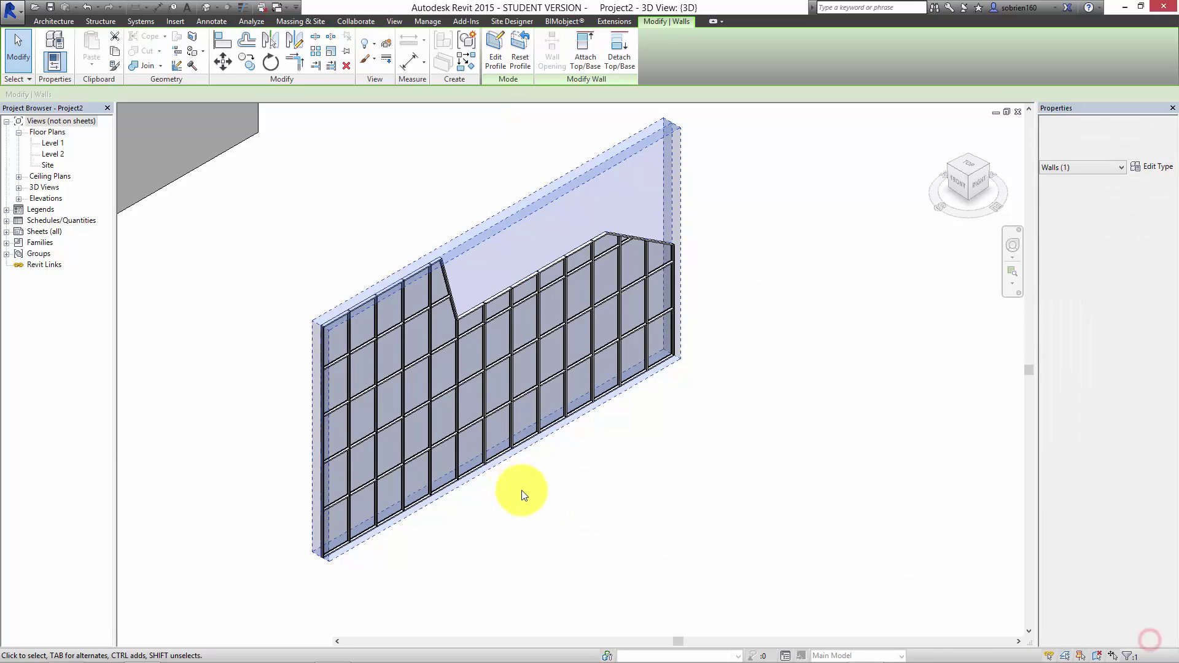
{"action": "left_click", "coordinate": [532, 502]}
Step: Set the storefront curtain wall's horizontal grid justification to Center and apply it
{"action": "scroll", "coordinate": [531, 527], "scroll_direction": "down", "scroll_amount": 3}
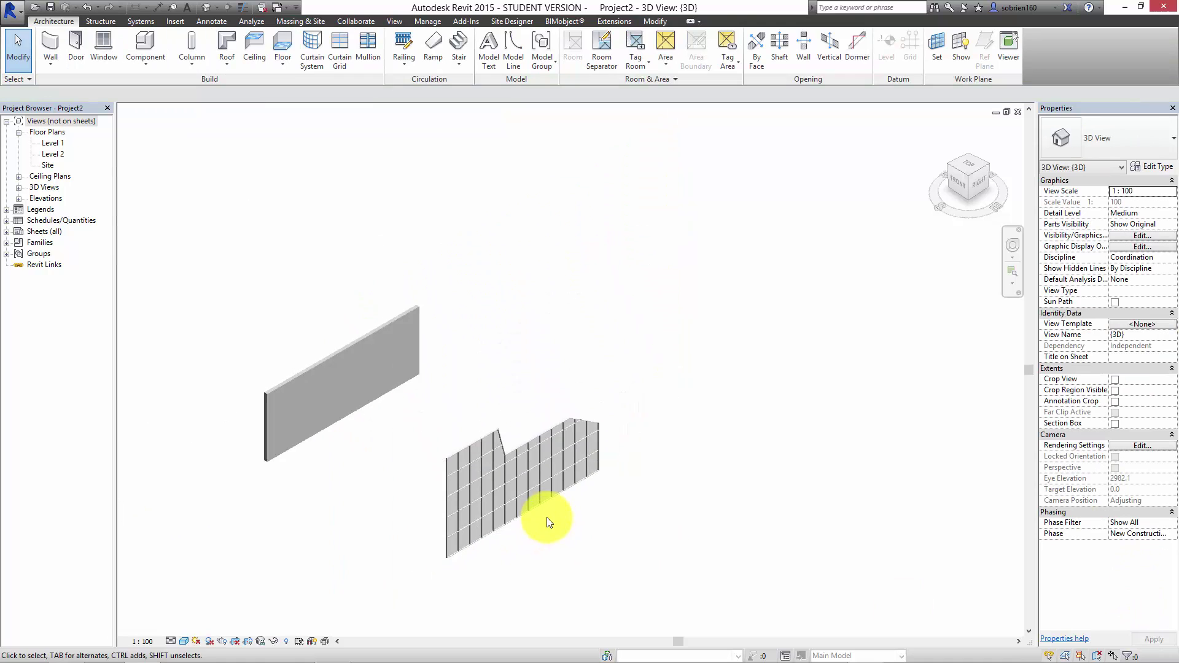
{"action": "scroll", "coordinate": [519, 500], "scroll_direction": "up", "scroll_amount": 5}
{"action": "left_click", "coordinate": [522, 503]}
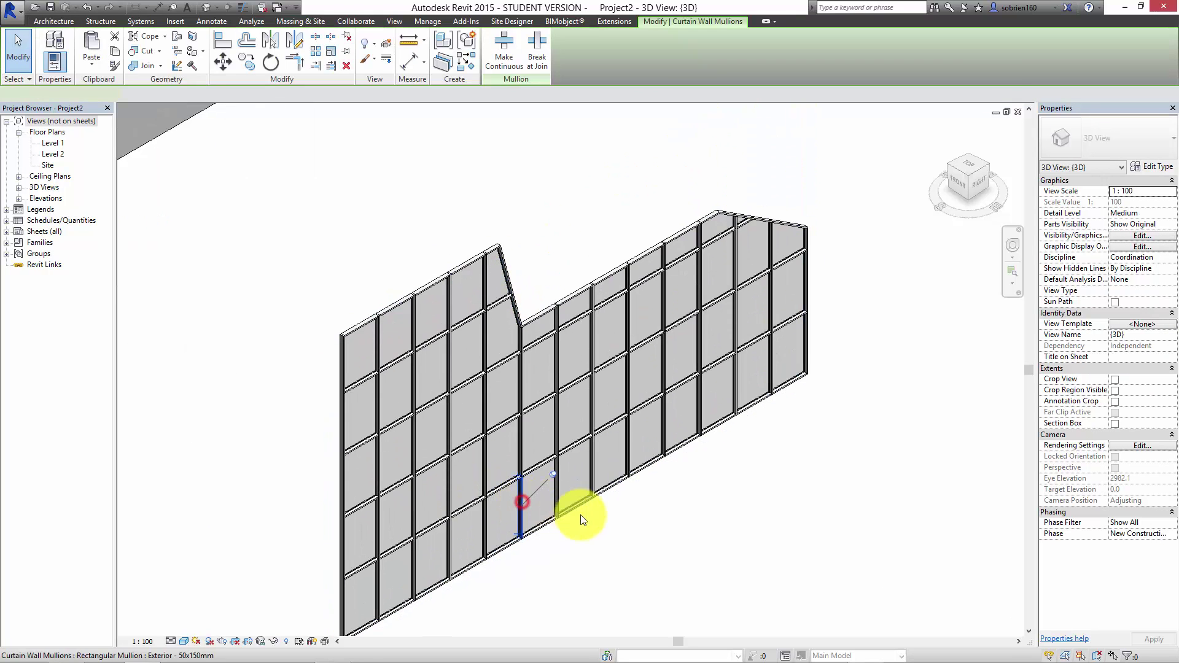
{"action": "left_click", "coordinate": [606, 529]}
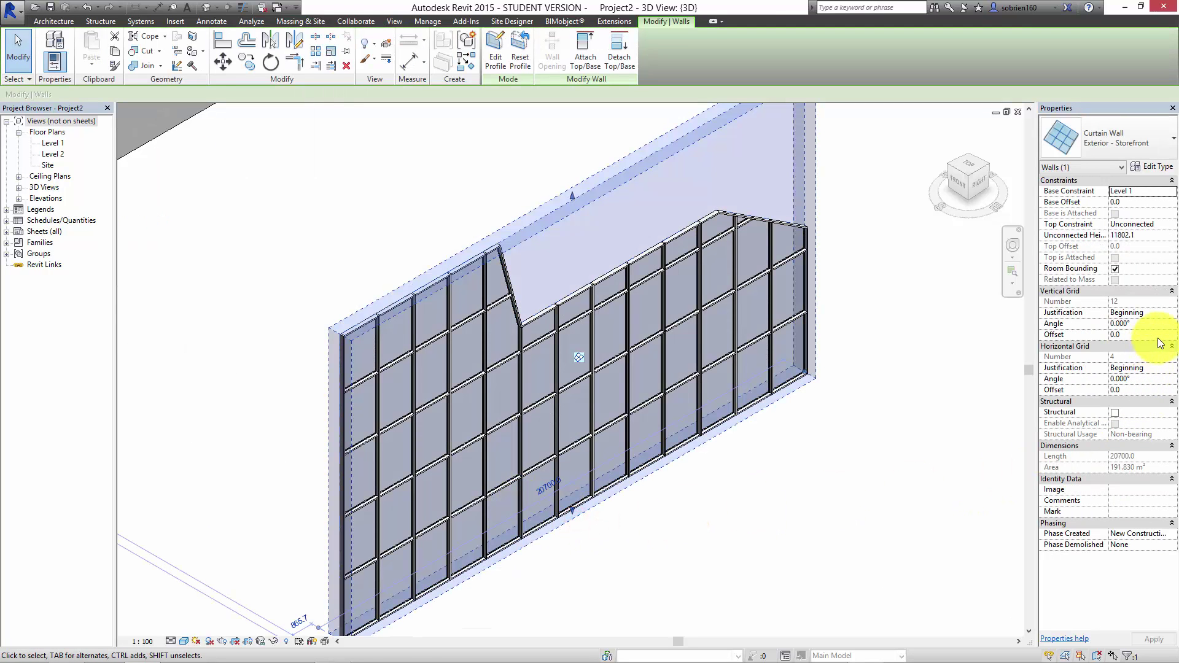
{"action": "left_click", "coordinate": [1171, 369]}
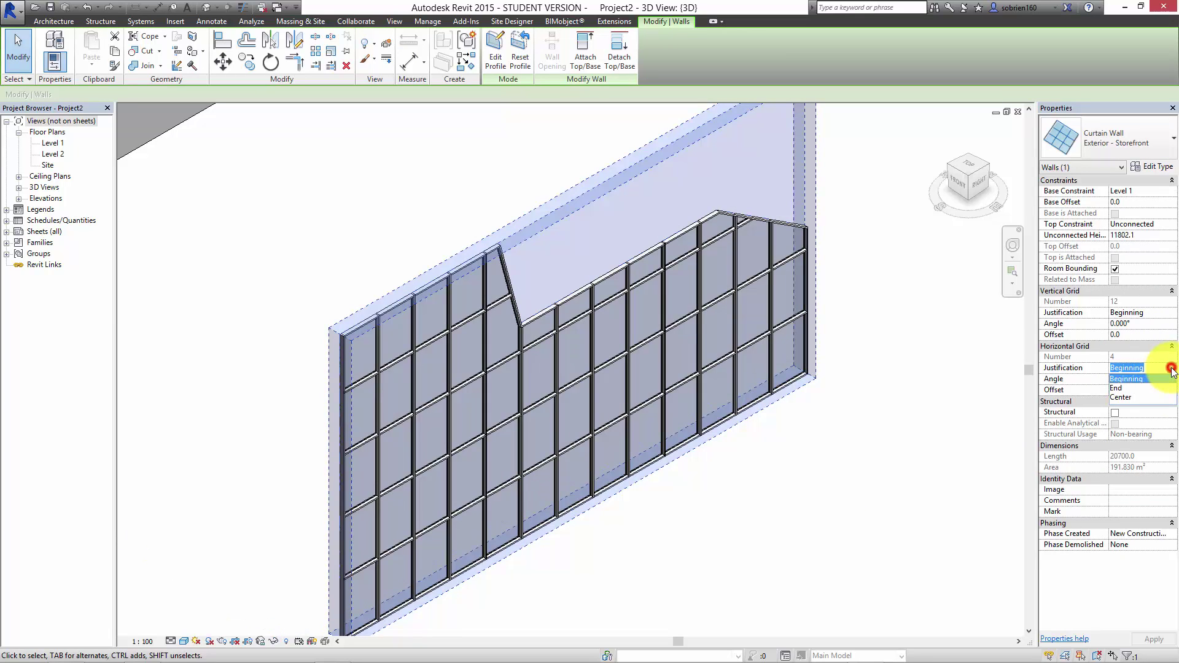
{"action": "left_click", "coordinate": [1123, 397]}
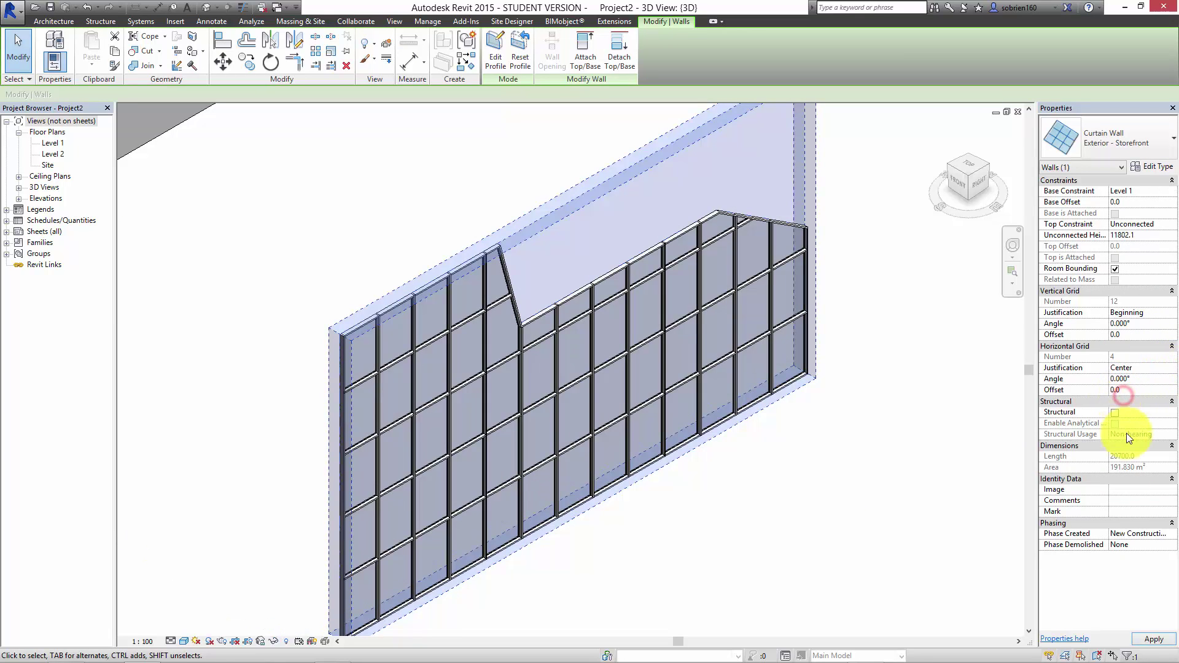
{"action": "left_click", "coordinate": [1154, 639]}
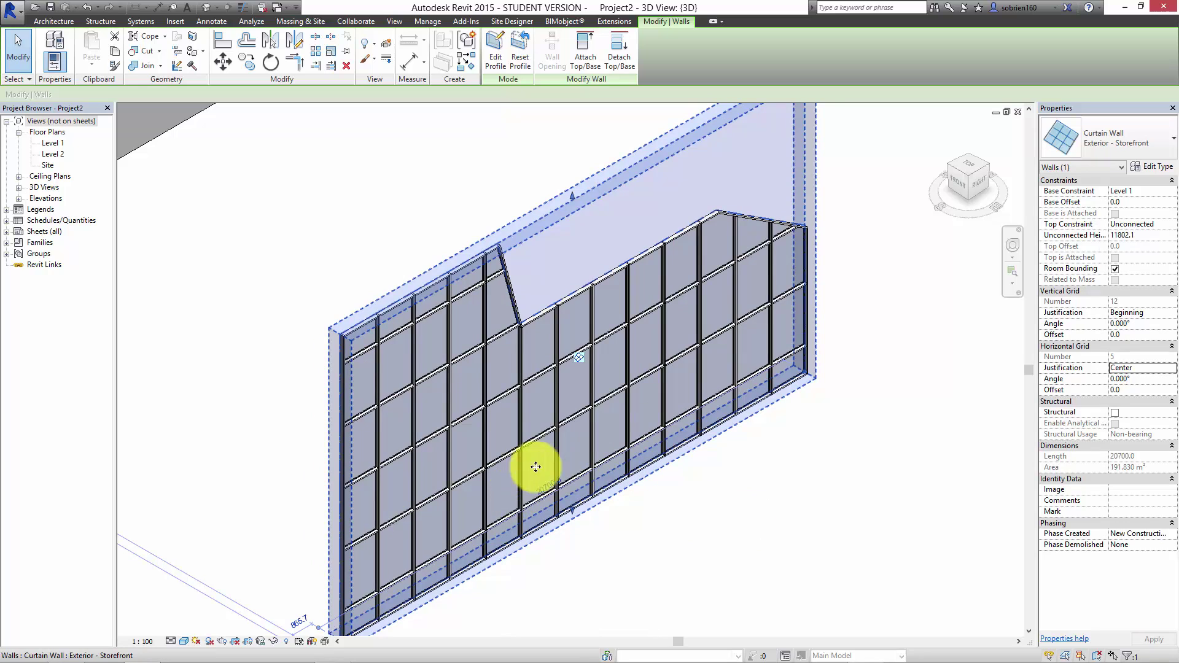
{"action": "left_click", "coordinate": [753, 507]}
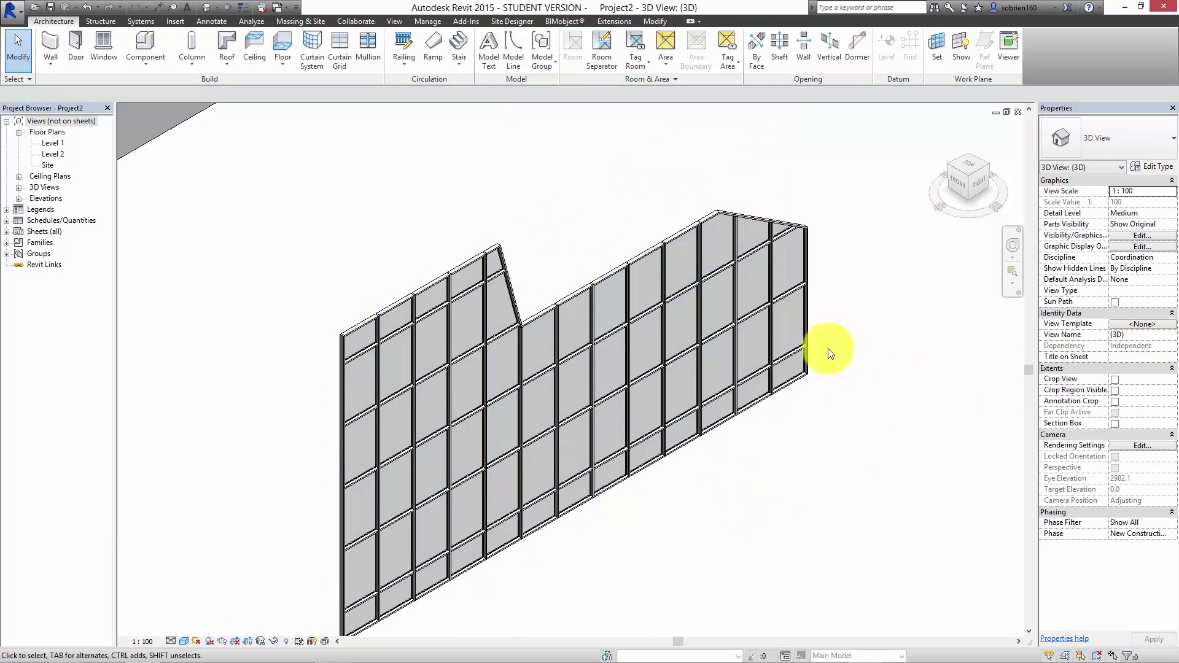
Step: Set the vertical grid spacing of the curtain wall's Exterior - Storefront type to 3100 and apply it
{"action": "left_click", "coordinate": [769, 402]}
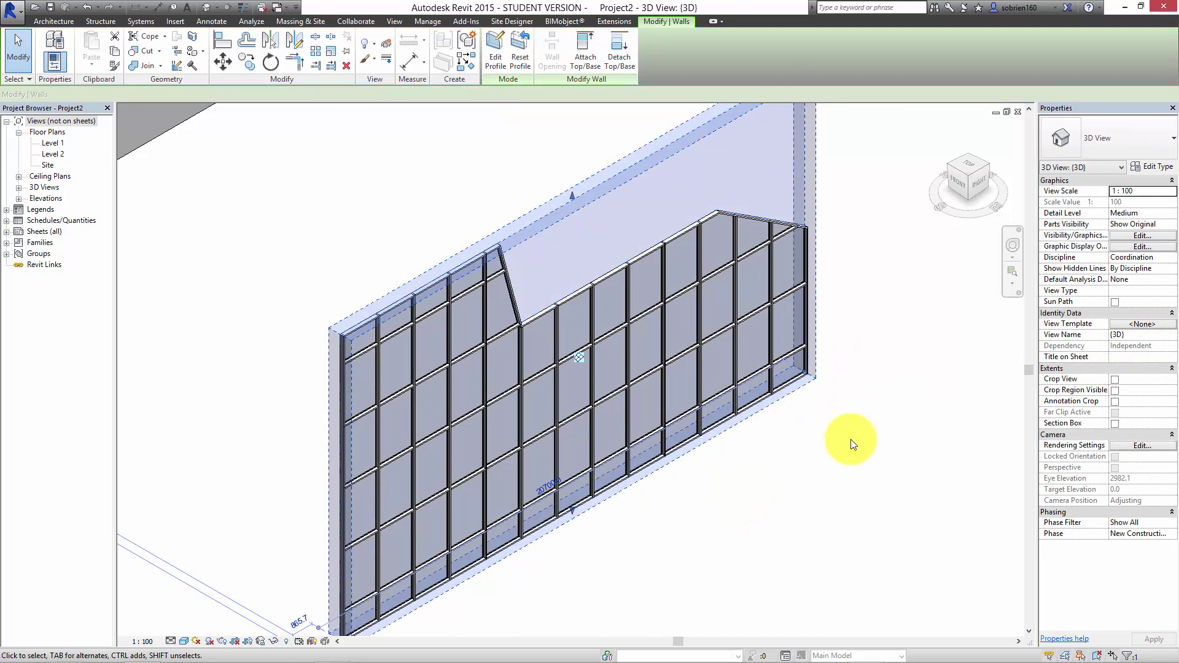
{"action": "left_click", "coordinate": [1156, 166]}
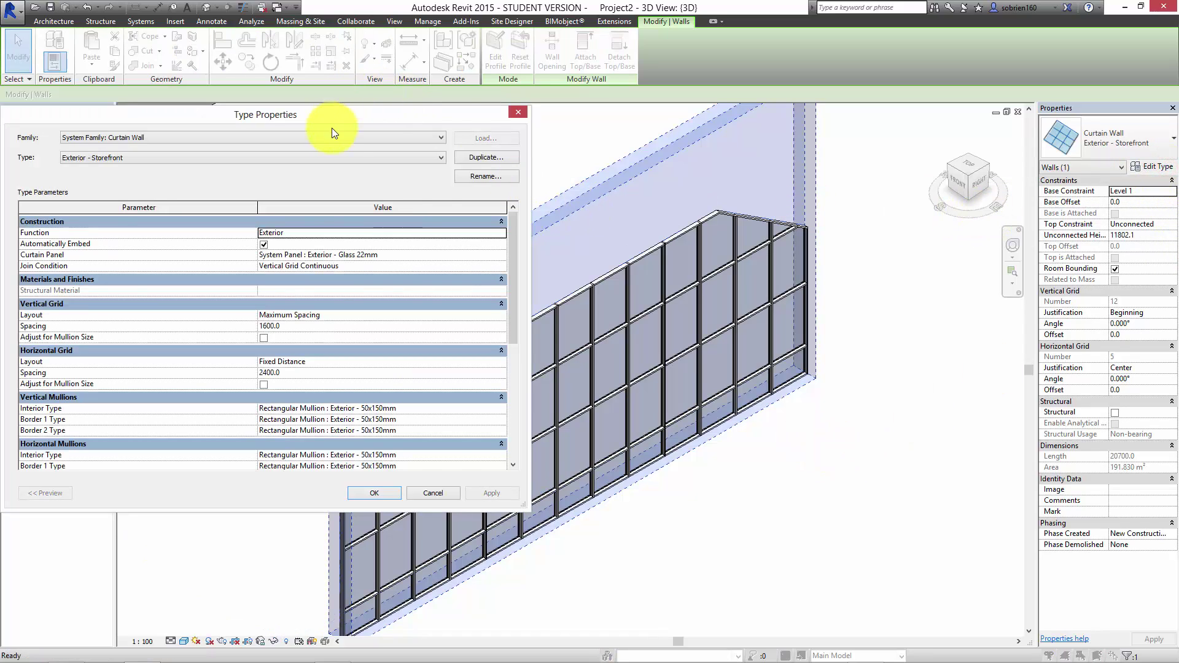
{"action": "left_click_drag", "start_coordinate": [350, 111], "coordinate": [962, 179]}
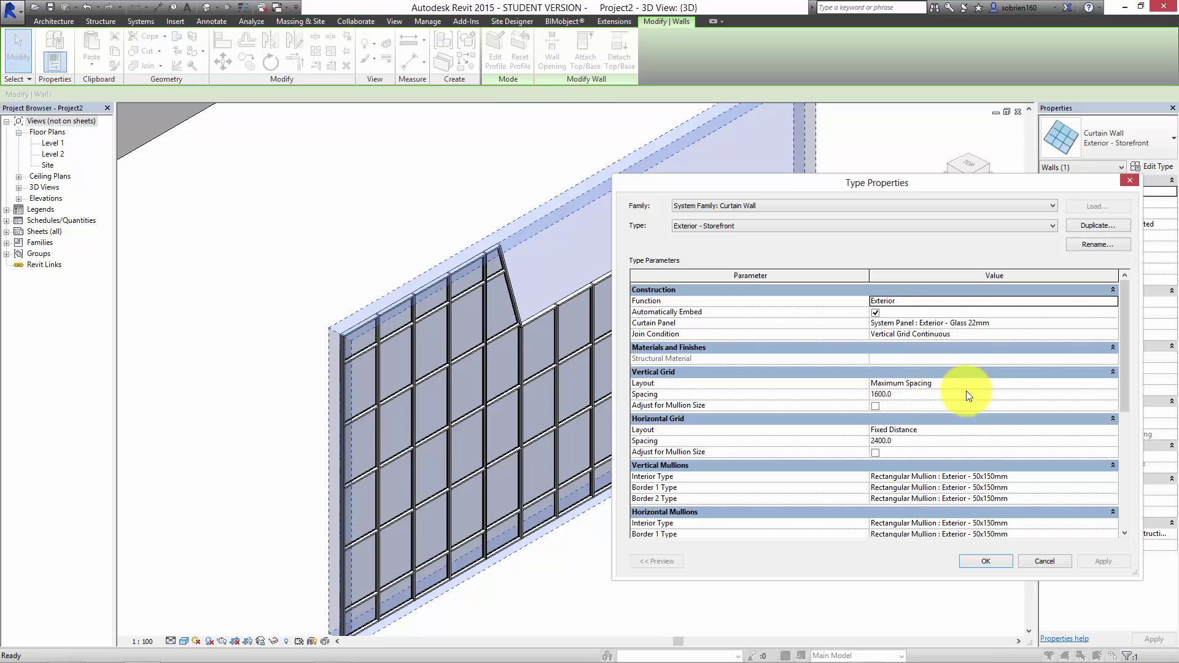
{"action": "left_click", "coordinate": [905, 393]}
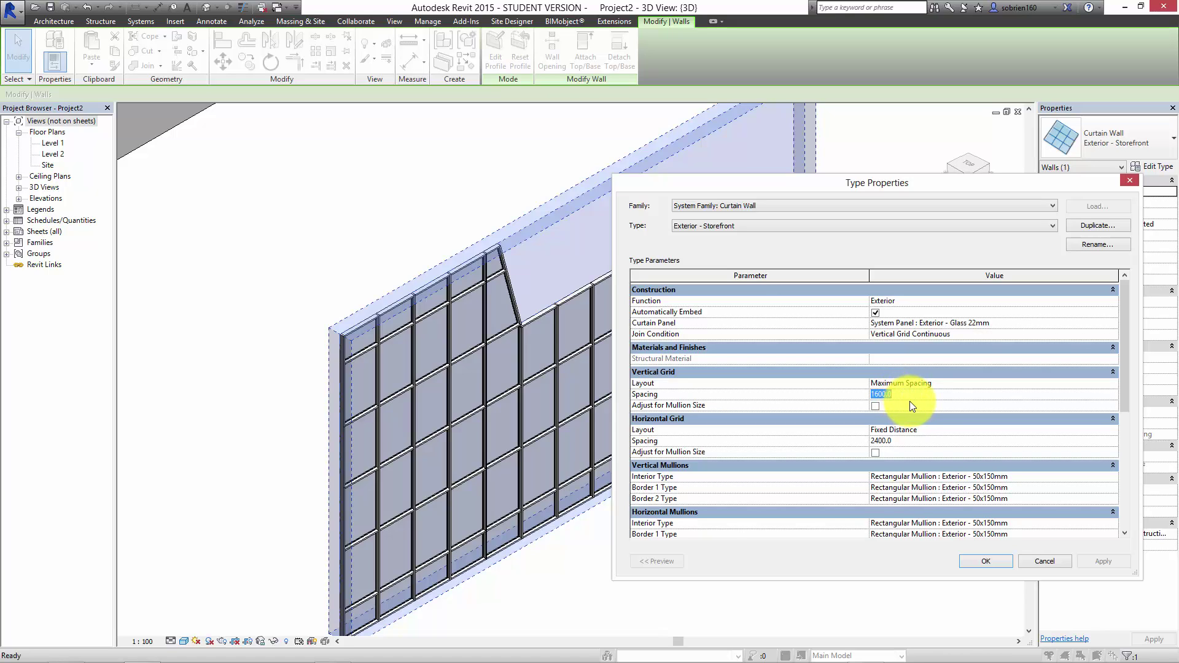
{"action": "type", "text": "3"}
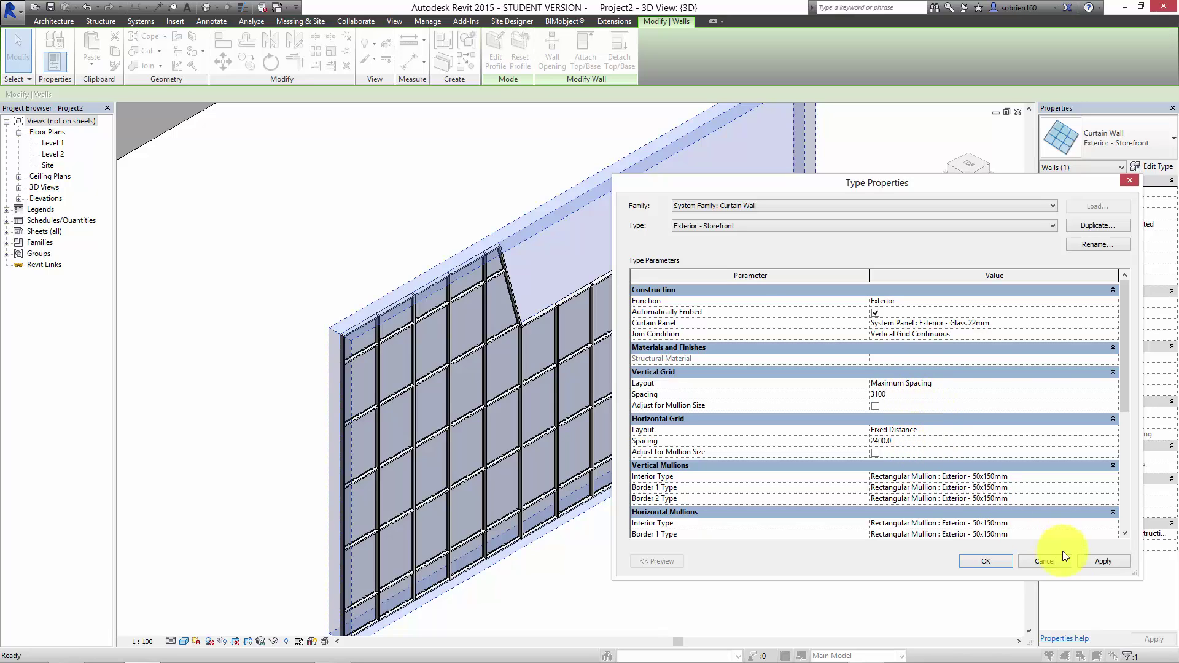
{"action": "left_click", "coordinate": [1103, 560]}
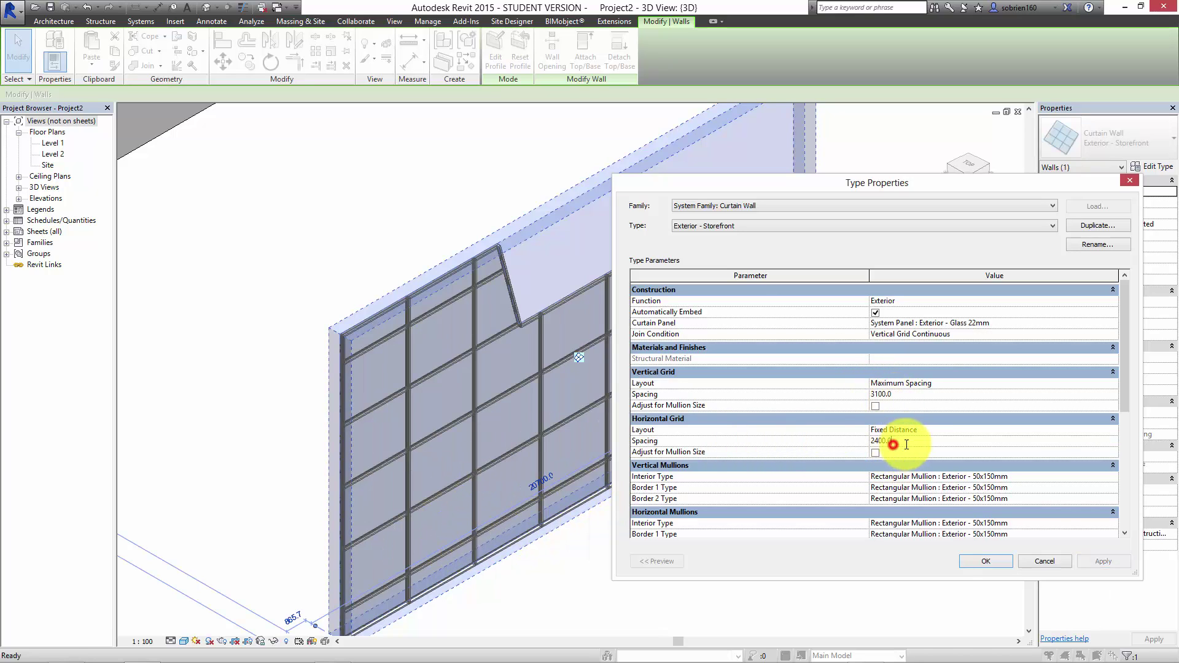
Step: Set the type's horizontal grid spacing to 1200, accept the type properties and deselect the wall
{"action": "type", "text": "1200"}
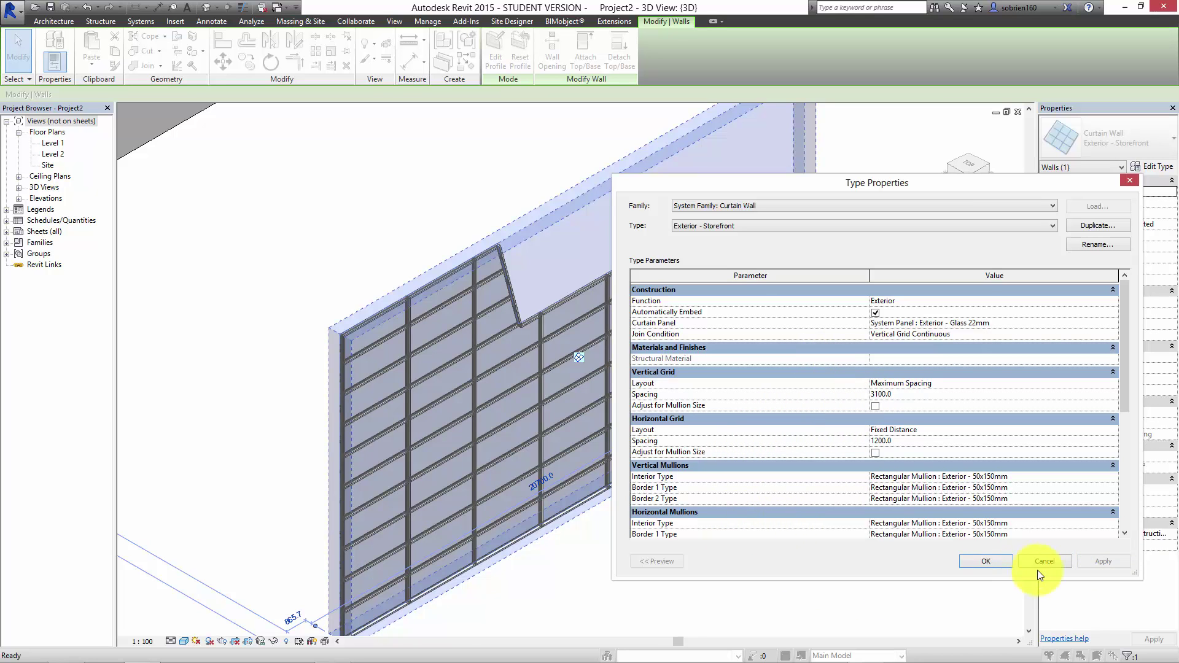
{"action": "left_click", "coordinate": [1003, 562]}
{"action": "left_click", "coordinate": [709, 537]}
Step: Configure the storefront curtain wall's grid layout with a vertical grid angle of 15° and clear the selection
{"action": "scroll", "coordinate": [709, 537], "scroll_direction": "up", "scroll_amount": 5}
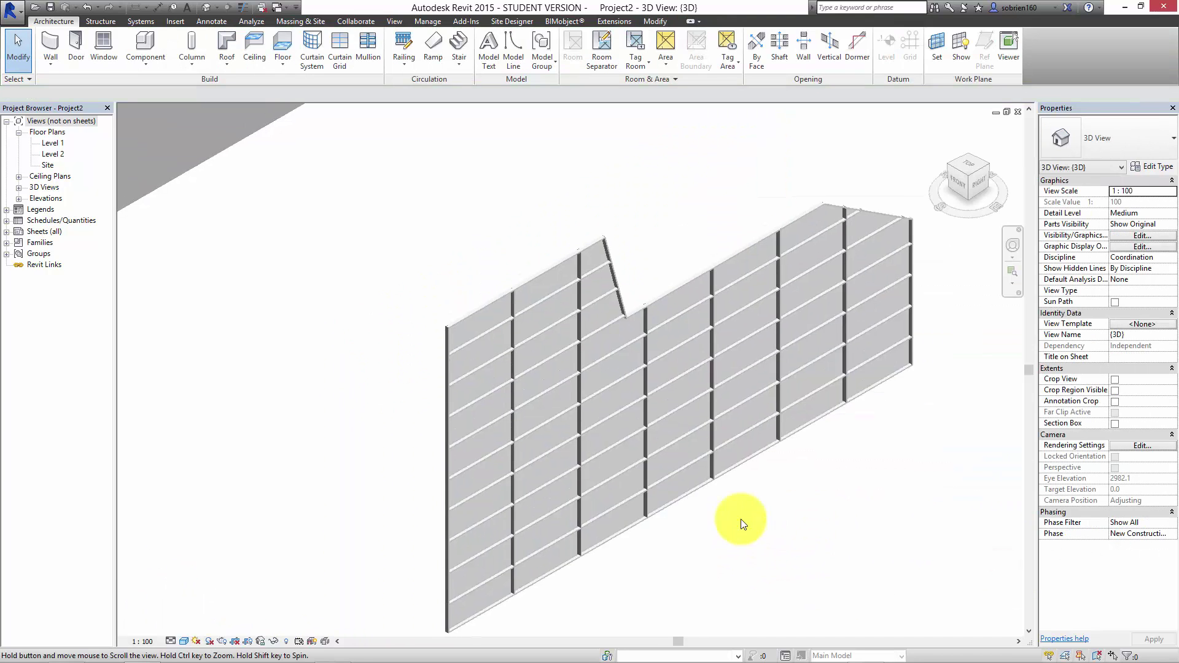
{"action": "scroll", "coordinate": [646, 506], "scroll_direction": "down", "scroll_amount": 2}
{"action": "middle_click_drag", "start_coordinate": [706, 558], "coordinate": [826, 554]}
{"action": "scroll", "coordinate": [824, 513], "scroll_direction": "down", "scroll_amount": 2}
{"action": "scroll", "coordinate": [692, 497], "scroll_direction": "down", "scroll_amount": 3}
{"action": "middle_click_drag", "start_coordinate": [728, 476], "coordinate": [602, 500]}
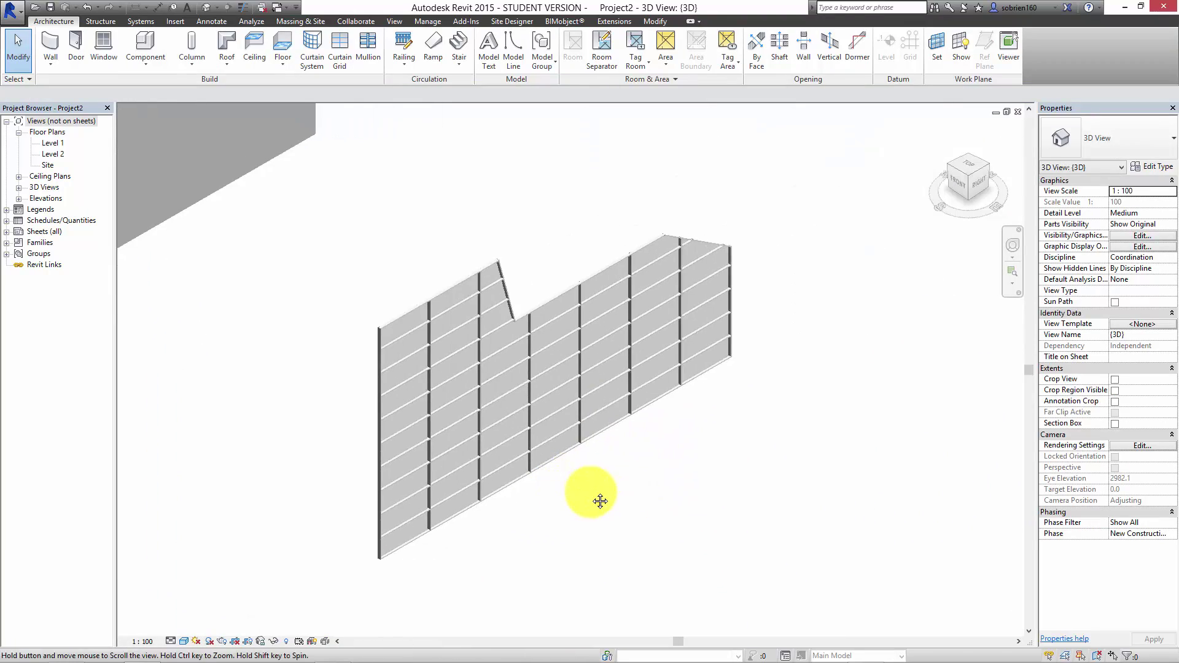
{"action": "left_click", "coordinate": [632, 419]}
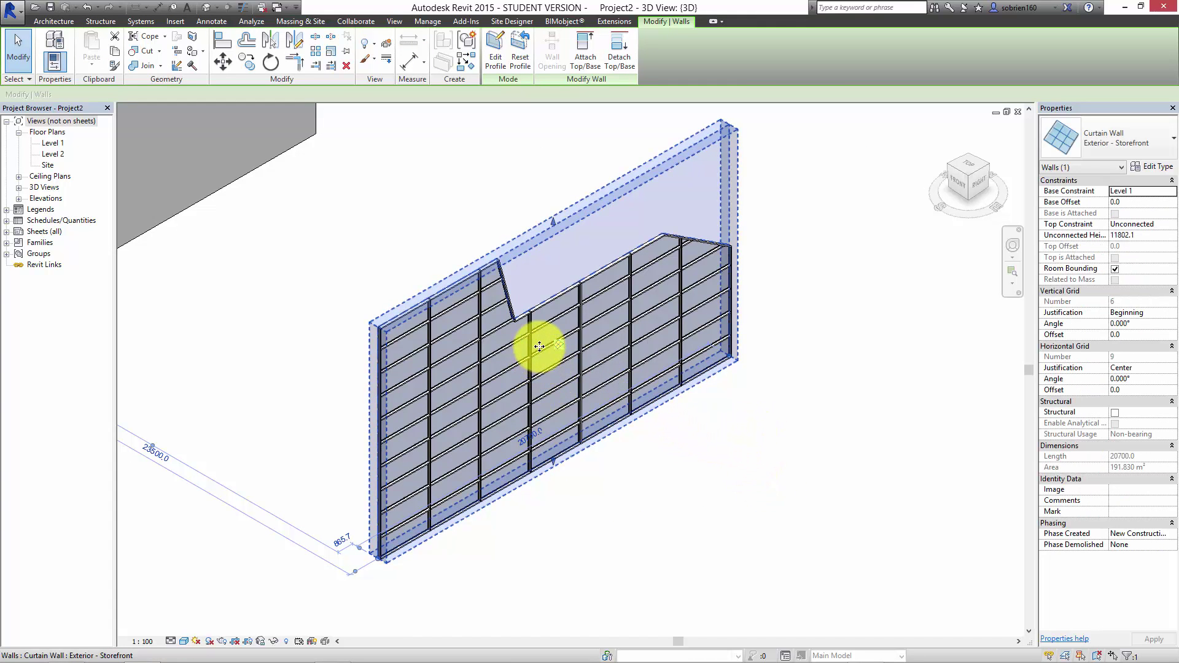
{"action": "key", "text": "Tab"}
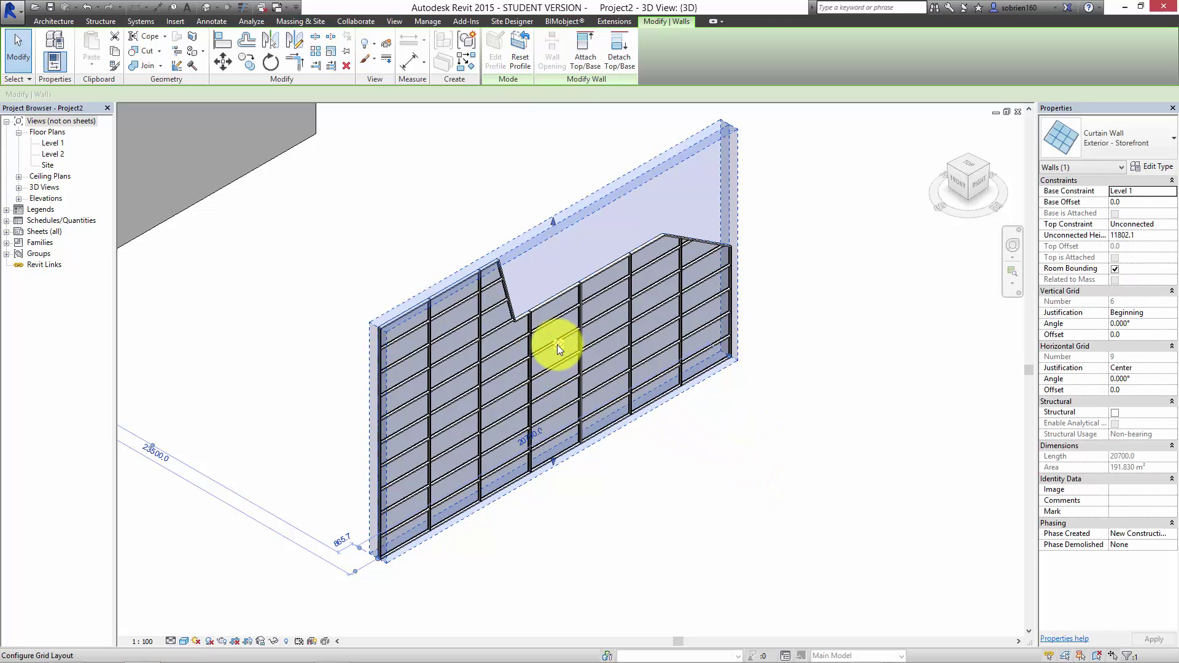
{"action": "left_click", "coordinate": [559, 347]}
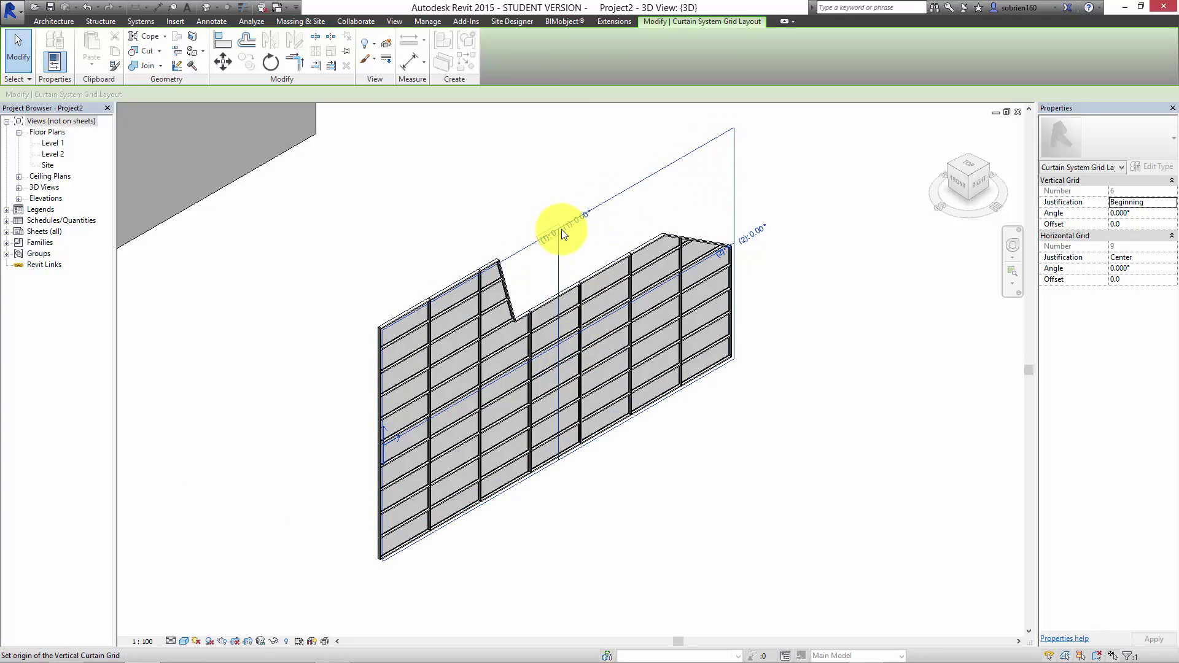
{"action": "left_click", "coordinate": [583, 220]}
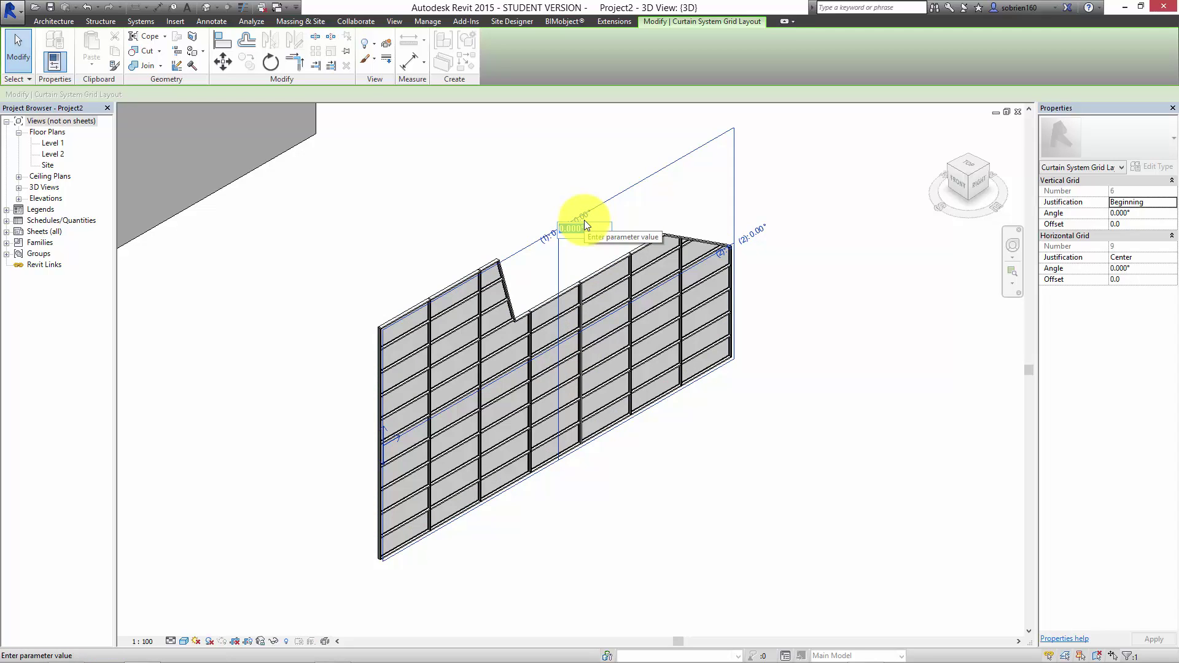
{"action": "left_click", "coordinate": [584, 220]}
{"action": "type", "text": "15"}
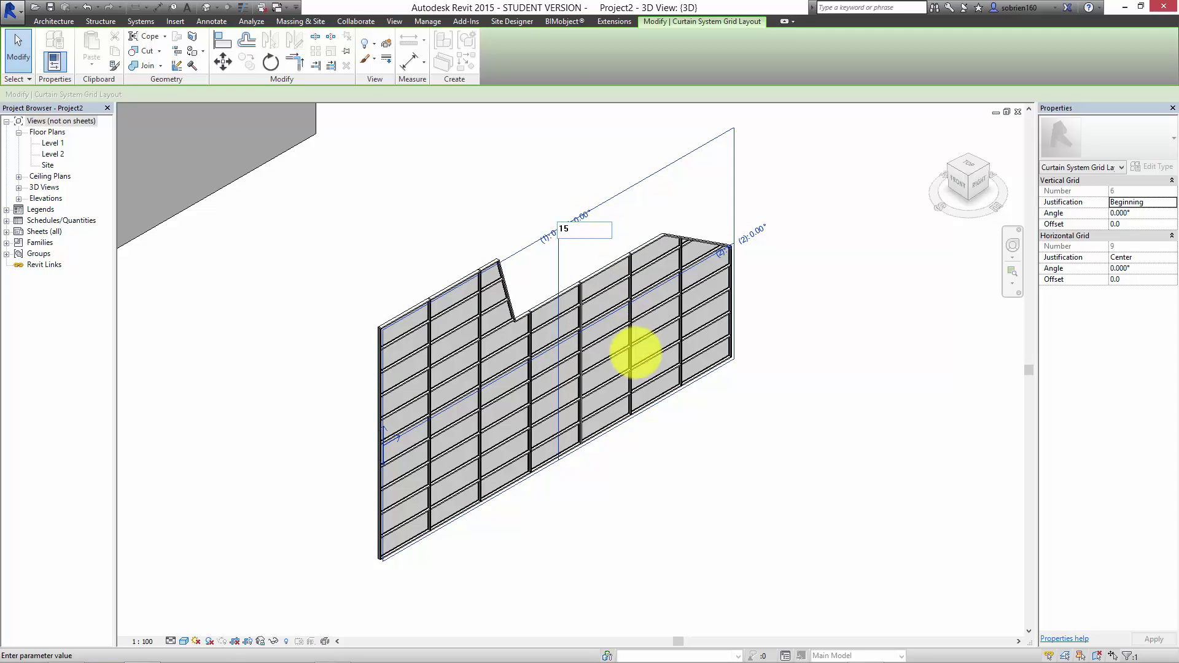
{"action": "key", "text": "Return"}
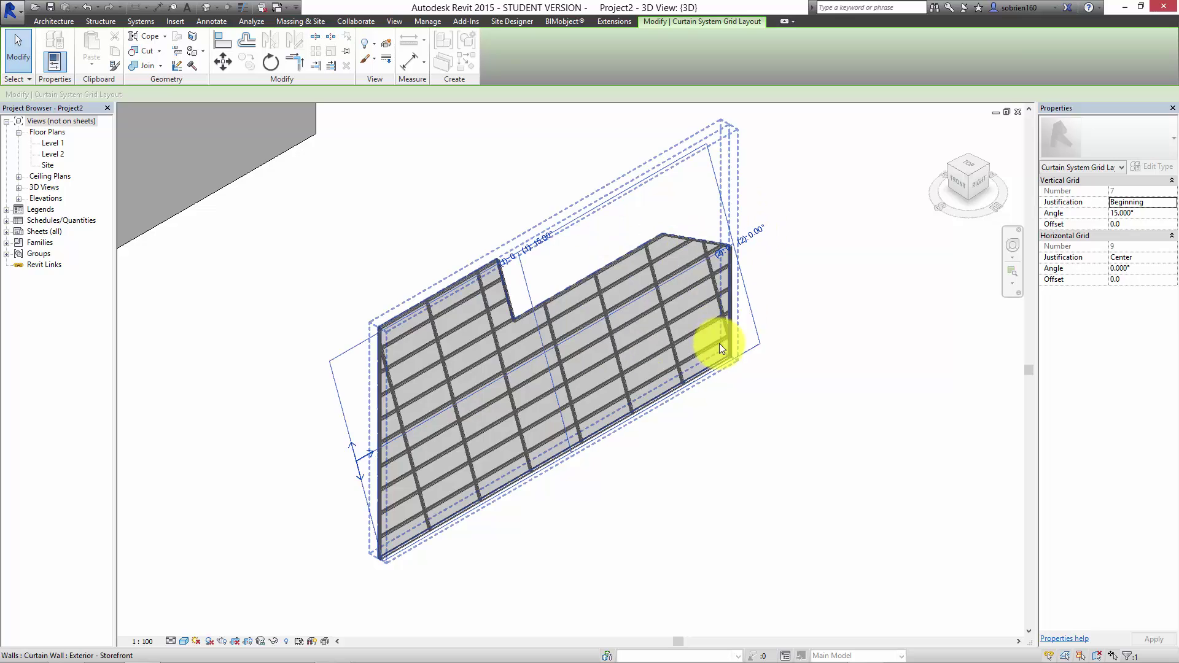
{"action": "left_click", "coordinate": [797, 397]}
{"action": "middle_click_drag", "start_coordinate": [657, 430], "coordinate": [685, 511], "text": "shift"}
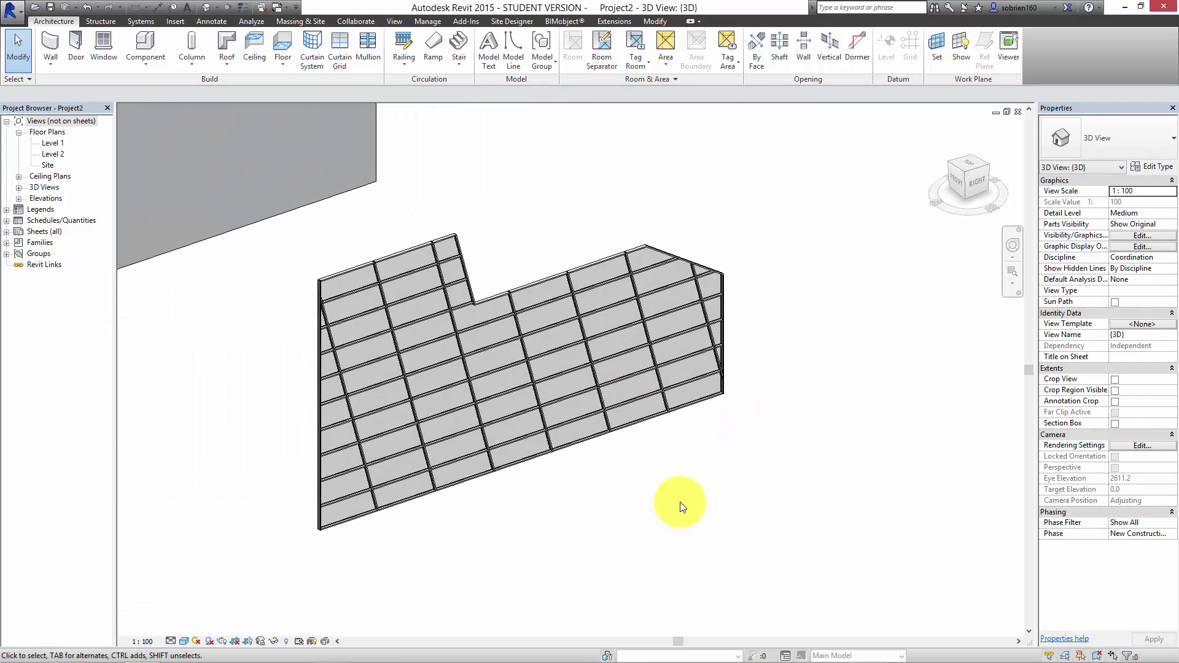
{"action": "left_click", "coordinate": [534, 469]}
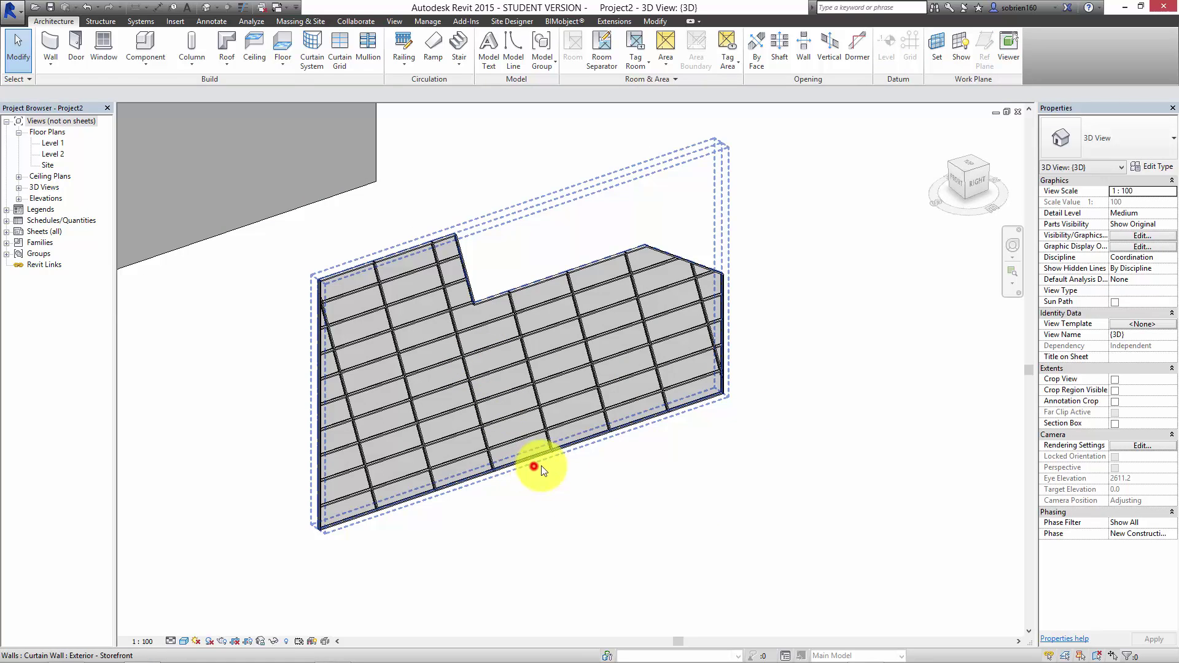
{"action": "left_click", "coordinate": [508, 348]}
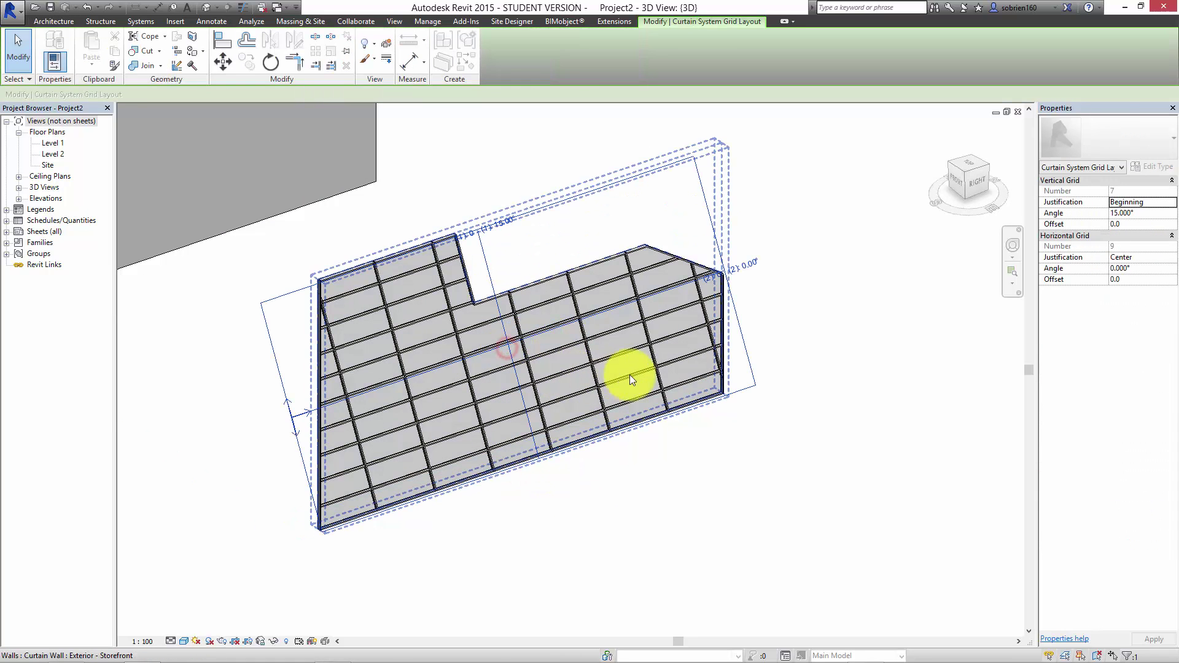
{"action": "left_click", "coordinate": [669, 492]}
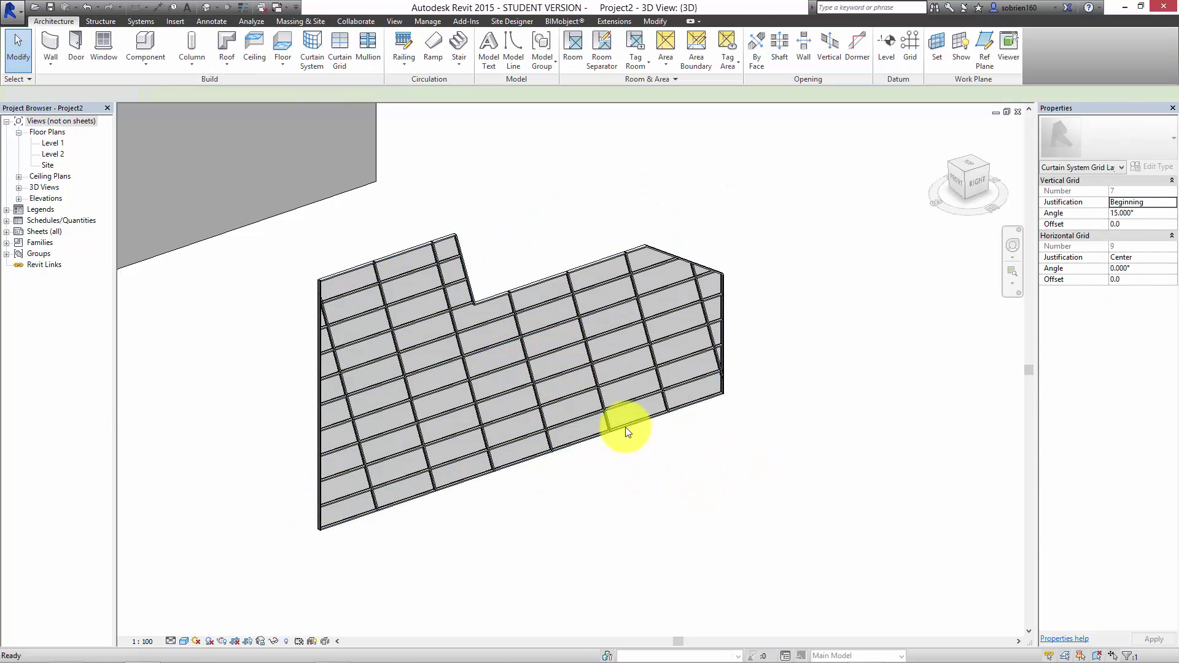
{"action": "left_click", "coordinate": [642, 485]}
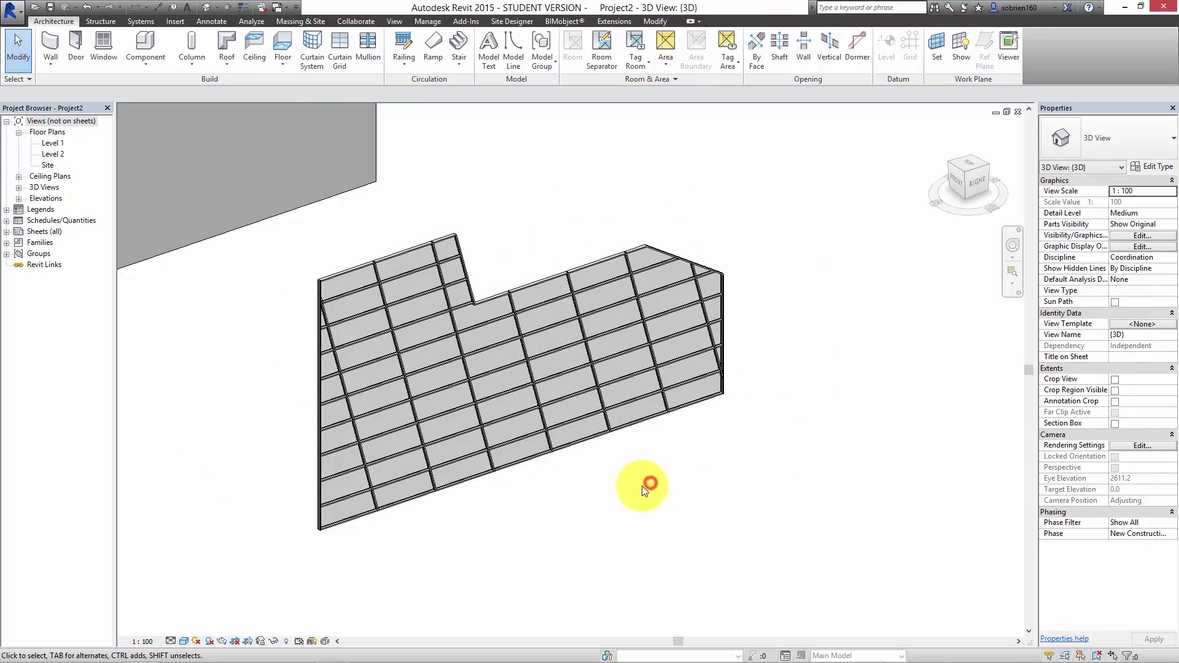
Step: Set the horizontal grid angle to 25° in the curtain wall's grid layout and deselect the wall
{"action": "left_click", "coordinate": [595, 434]}
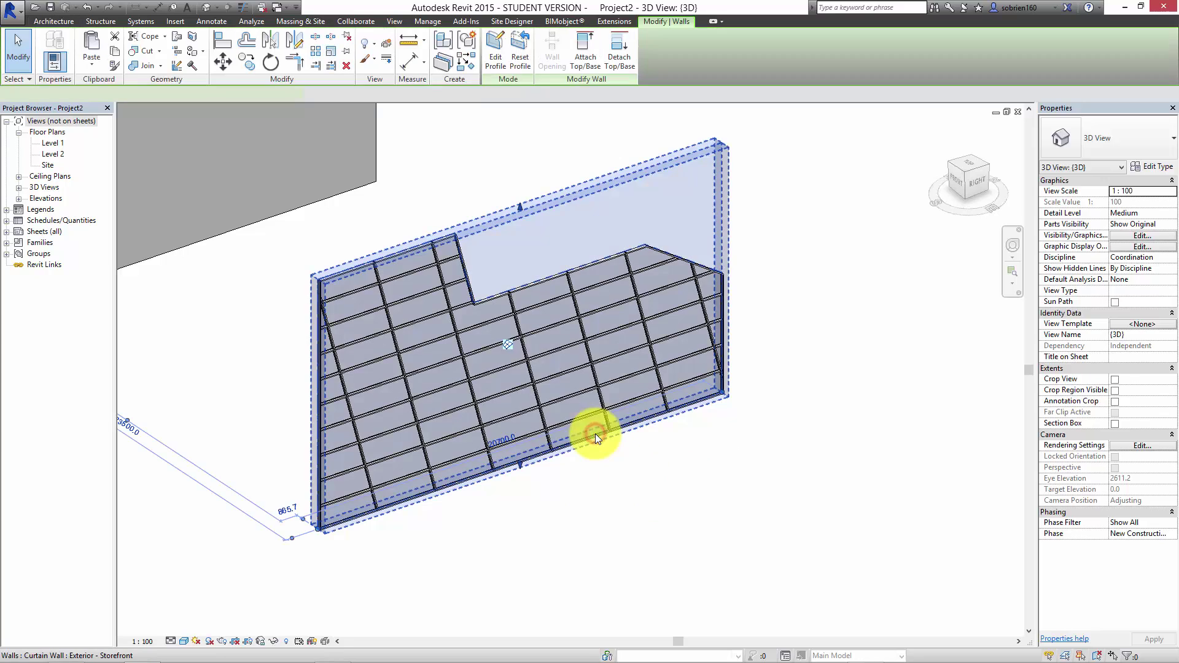
{"action": "left_click", "coordinate": [506, 345]}
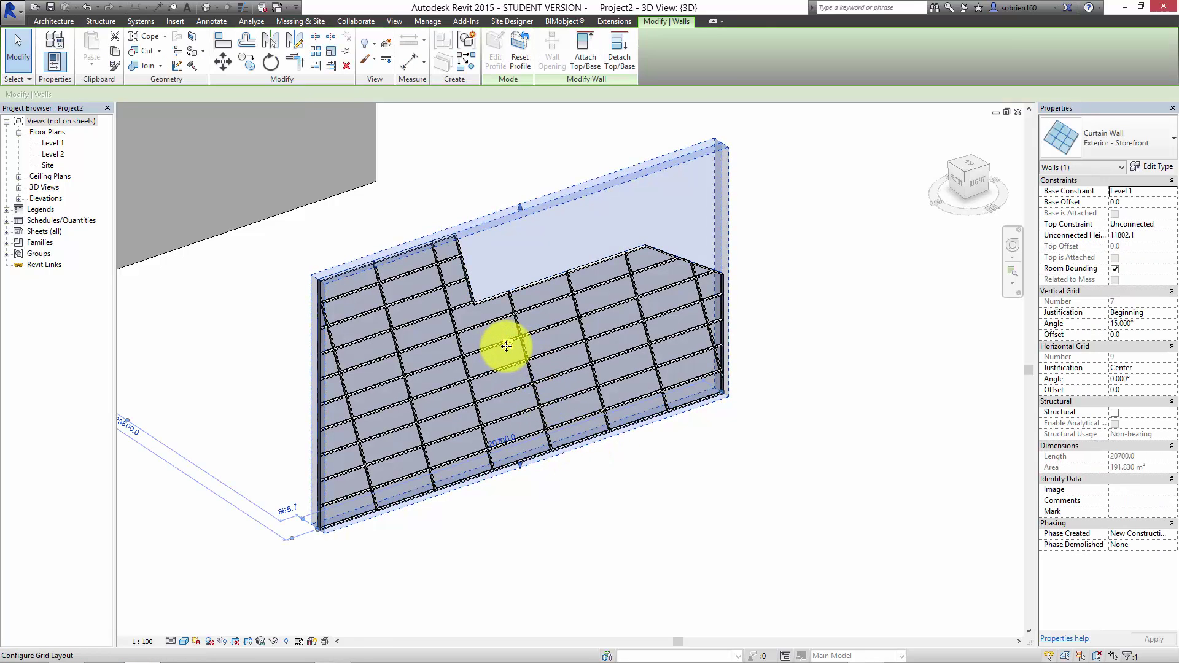
{"action": "left_click", "coordinate": [746, 265]}
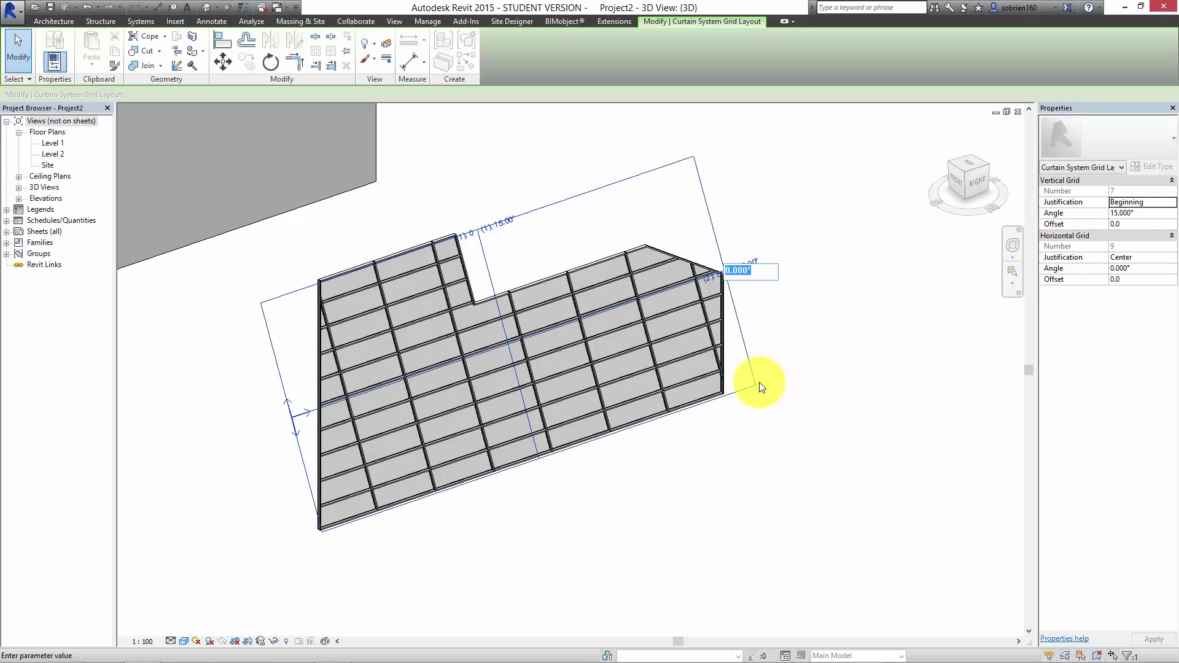
{"action": "type", "text": "25"}
{"action": "left_click", "coordinate": [755, 429]}
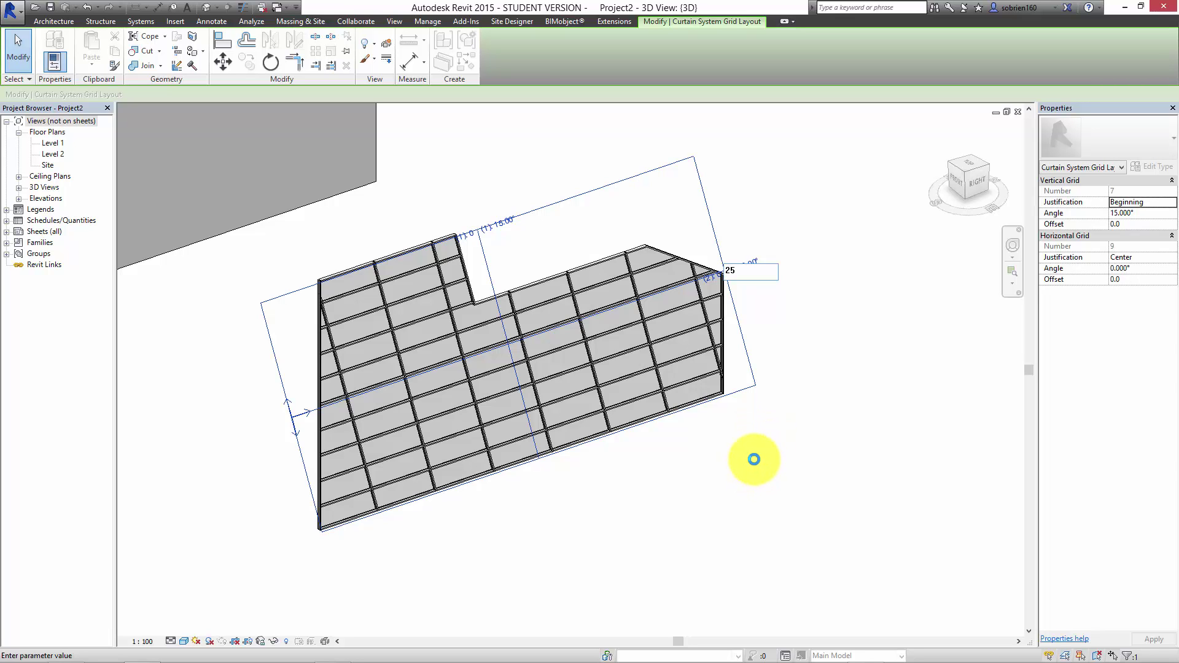
{"action": "left_click", "coordinate": [716, 448]}
{"action": "middle_click_drag", "start_coordinate": [724, 448], "coordinate": [521, 565], "text": "shift"}
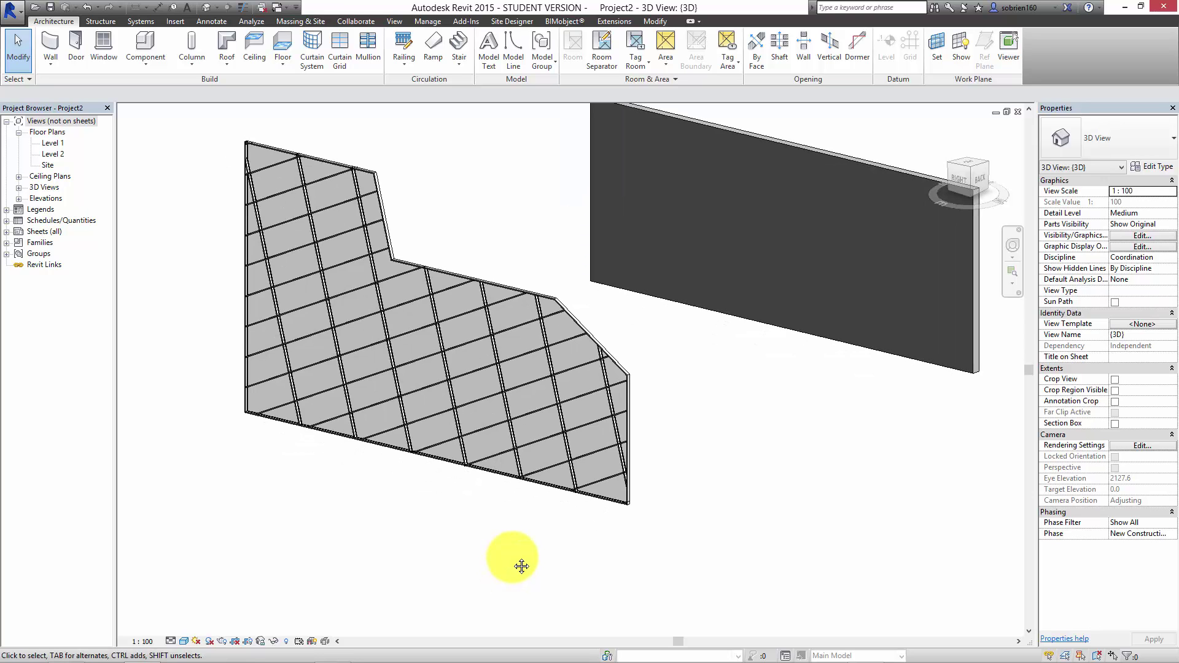
{"action": "middle_click_drag", "start_coordinate": [534, 526], "coordinate": [203, 434], "text": "shift"}
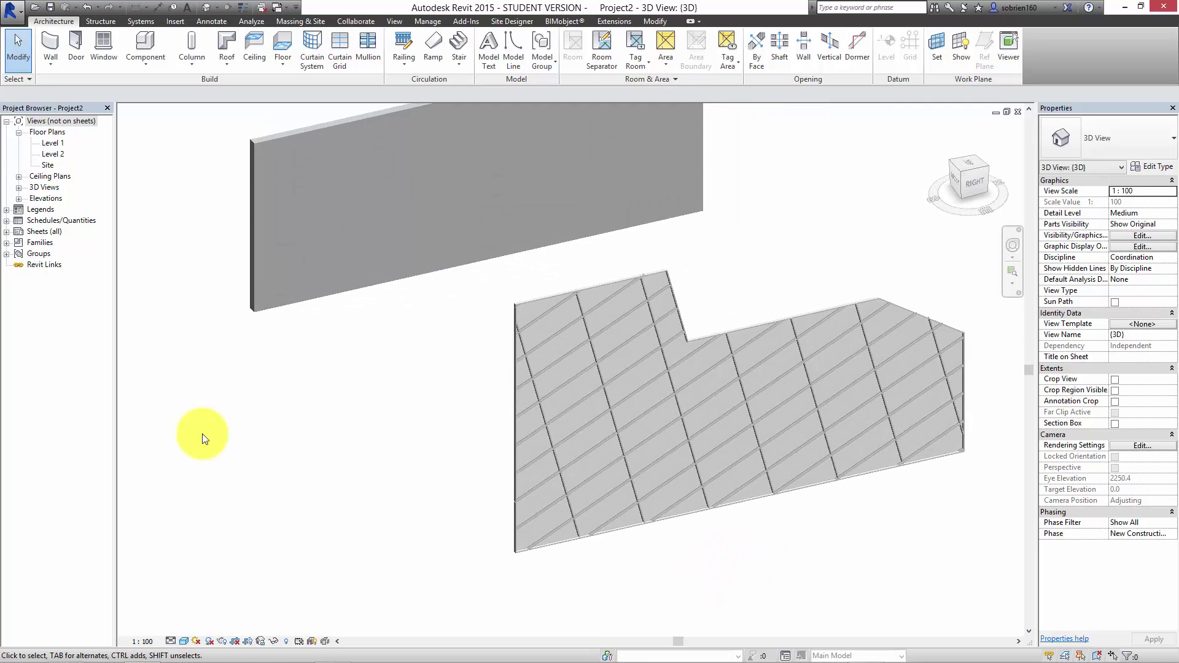
Step: Undo the horizontal and vertical grid angle changes on the curtain wall
{"action": "left_click", "coordinate": [88, 8]}
{"action": "left_click", "coordinate": [88, 7]}
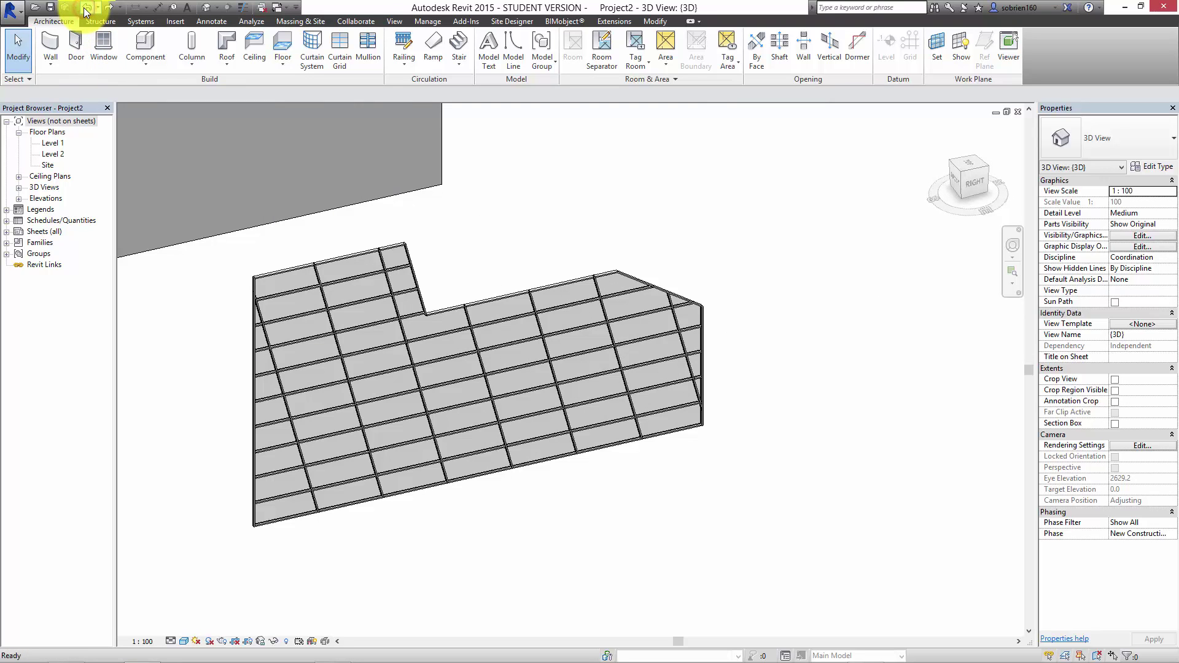
{"action": "left_click", "coordinate": [88, 9]}
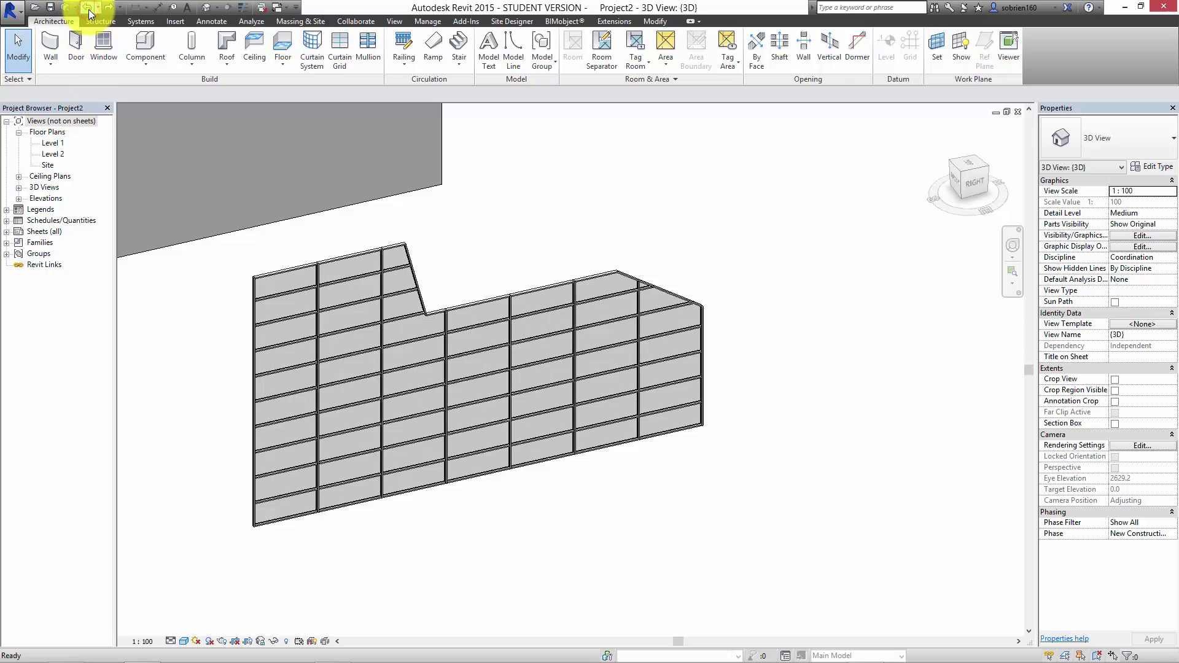
Step: Set the Exterior - Storefront type's vertical interior mullions to Circular Mullion : 25mm Radius, accept the type properties and deselect the wall
{"action": "middle_click_drag", "start_coordinate": [558, 512], "coordinate": [561, 540]}
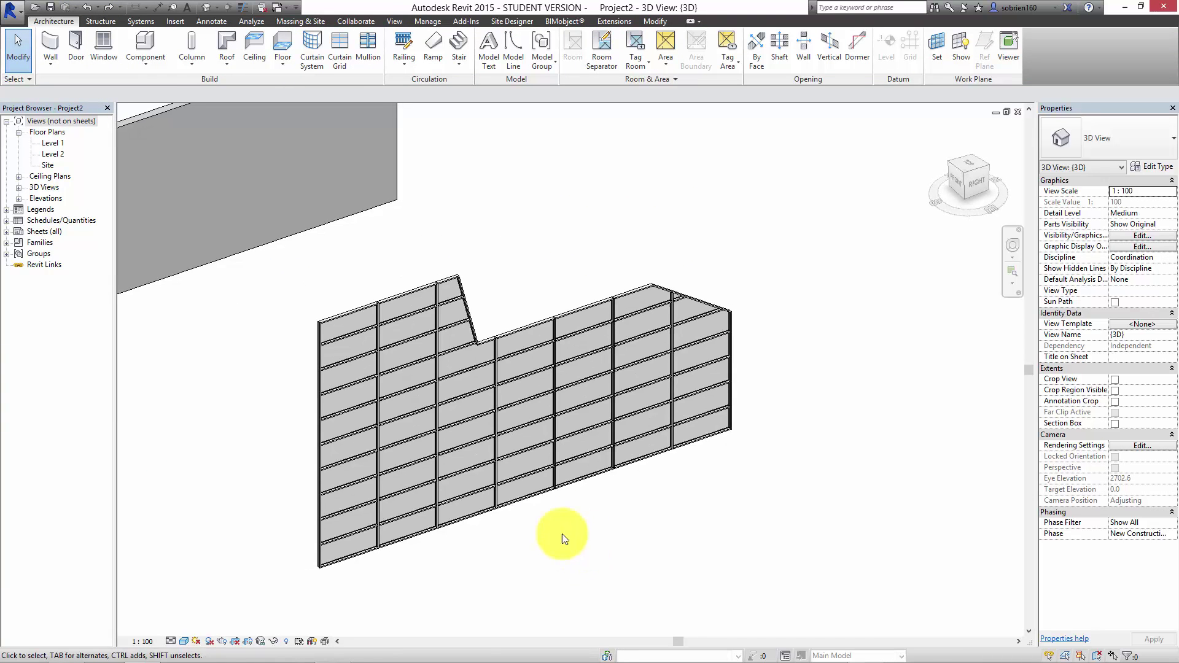
{"action": "scroll", "coordinate": [395, 557], "scroll_direction": "down", "scroll_amount": 2}
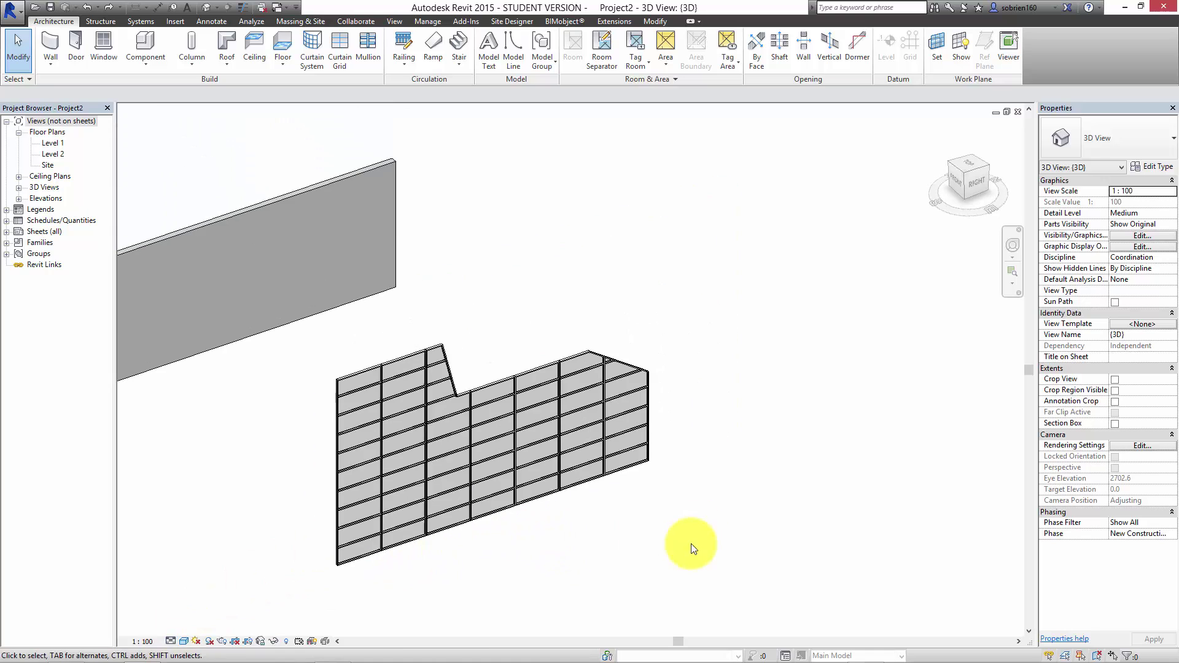
{"action": "left_click", "coordinate": [637, 470]}
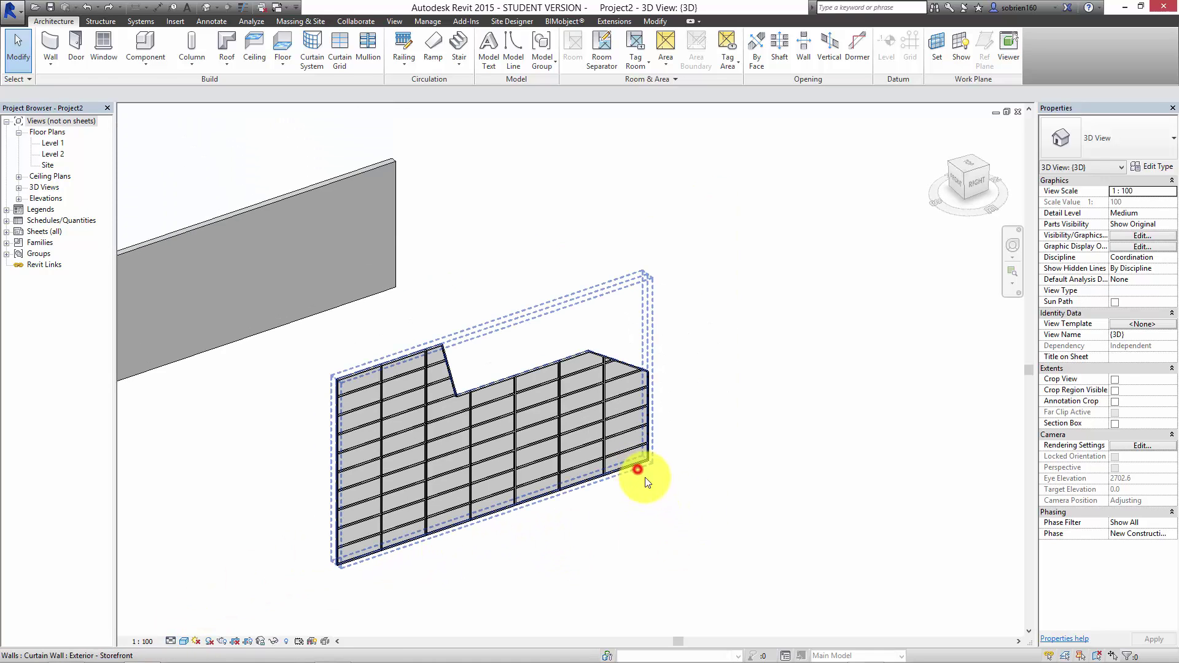
{"action": "left_click", "coordinate": [1155, 167]}
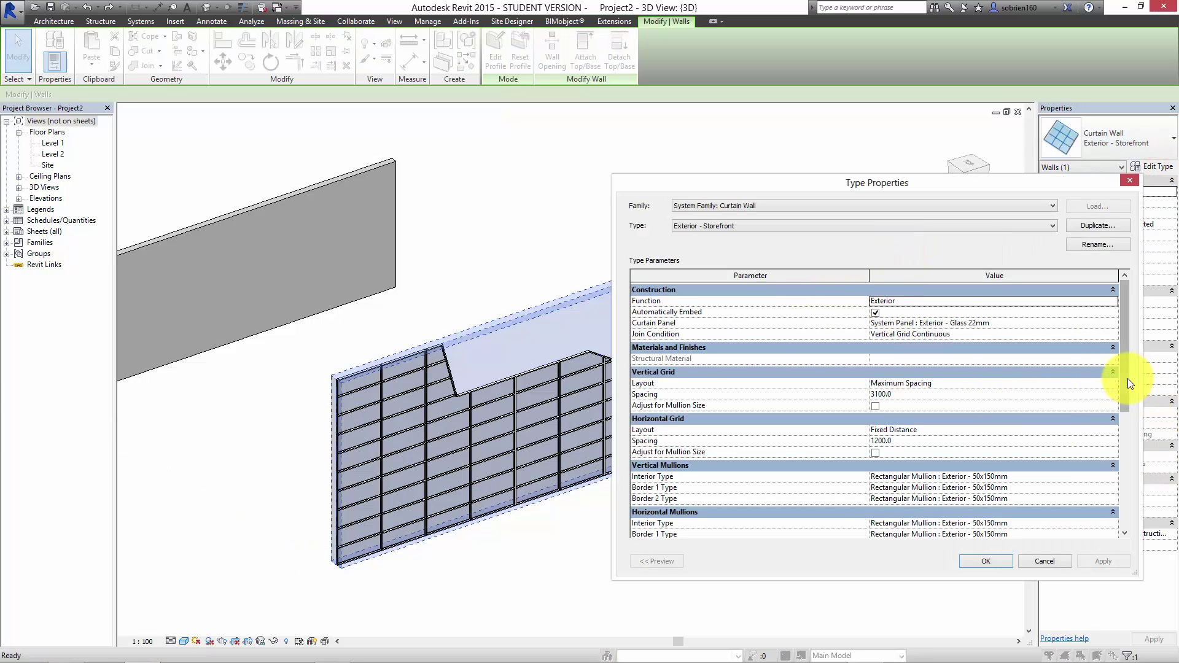
{"action": "left_click_drag", "start_coordinate": [1127, 379], "coordinate": [1122, 424]}
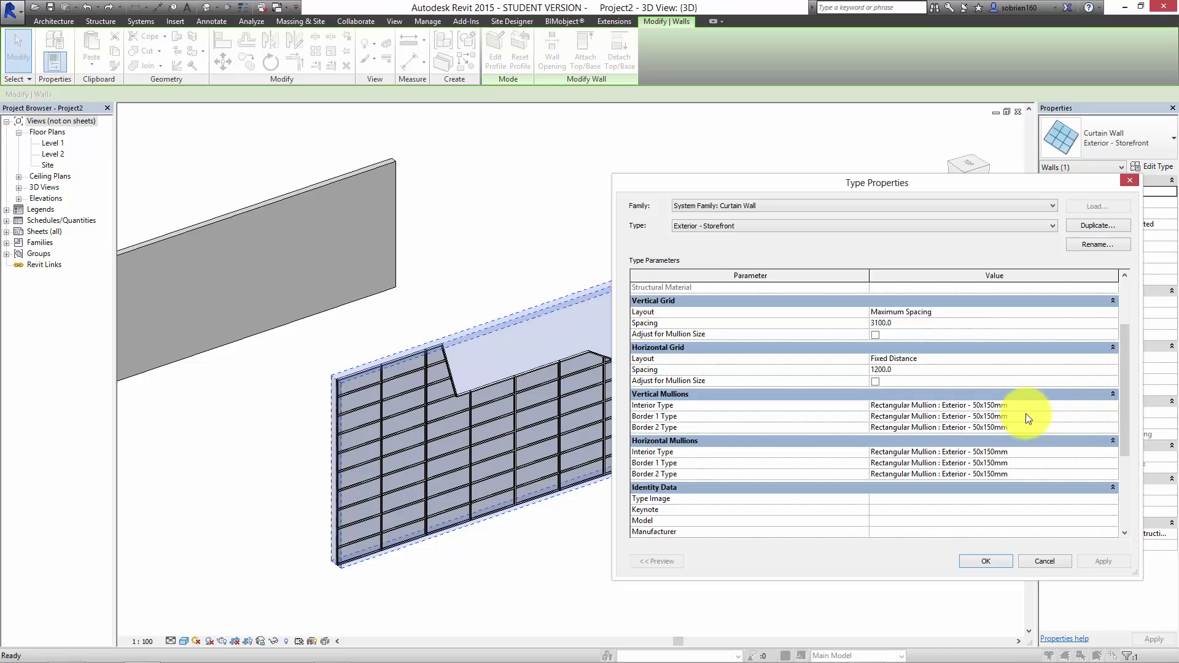
{"action": "left_click", "coordinate": [1083, 403]}
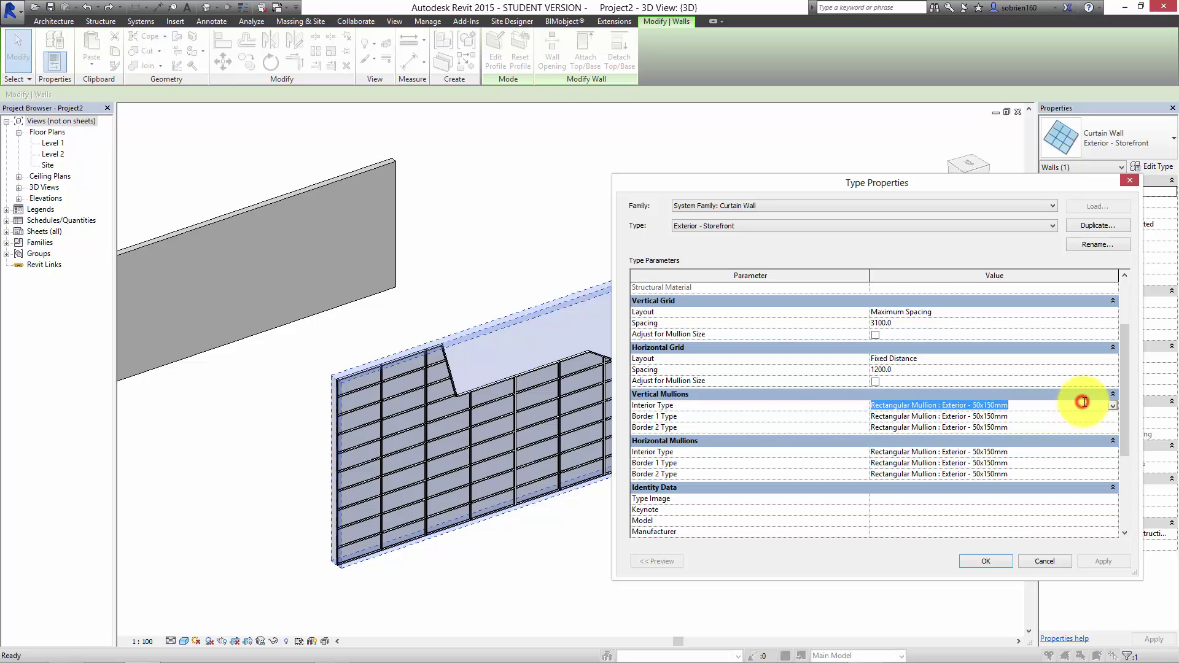
{"action": "left_click", "coordinate": [1116, 404]}
{"action": "left_click", "coordinate": [950, 425]}
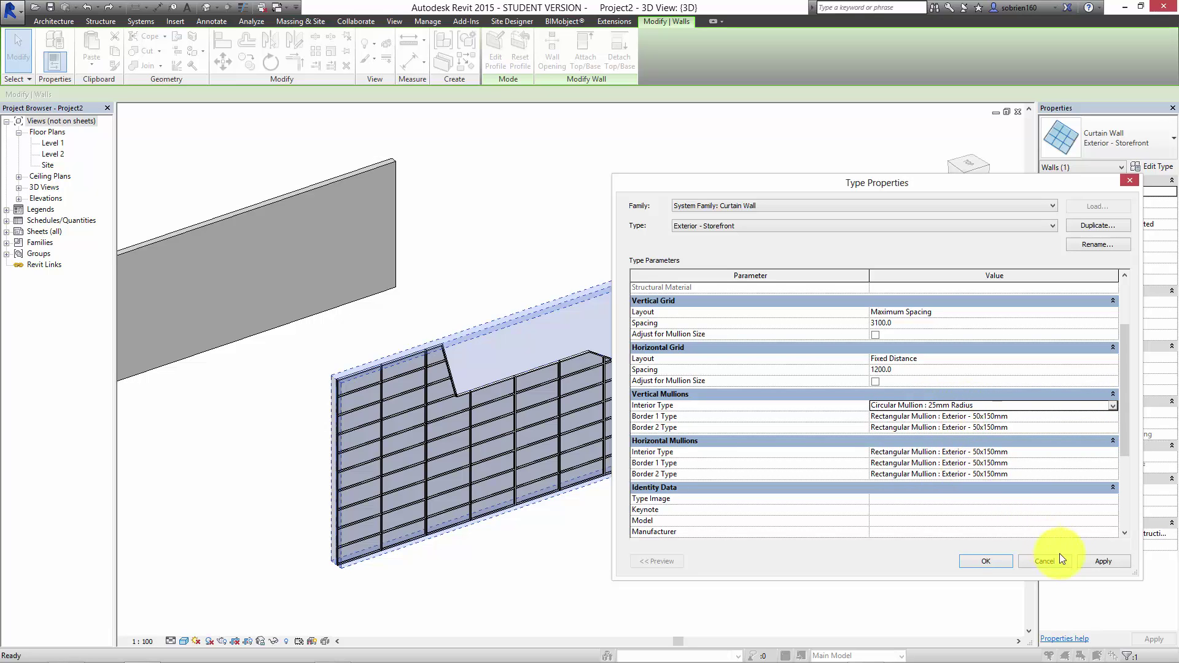
{"action": "left_click", "coordinate": [1100, 561]}
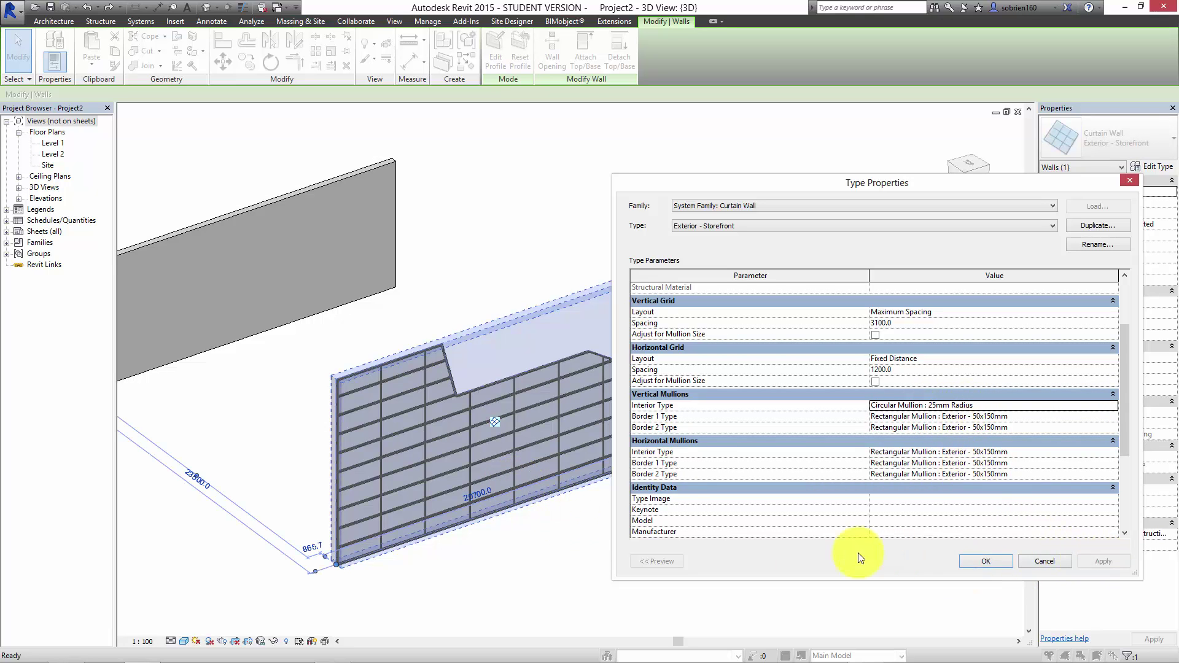
{"action": "left_click", "coordinate": [1012, 559]}
{"action": "left_click", "coordinate": [576, 564]}
Step: Examine the circular vertical mullions up close where they meet the horizontal mullions, and review the whole curtain wall
{"action": "scroll", "coordinate": [459, 455], "scroll_direction": "up", "scroll_amount": 5}
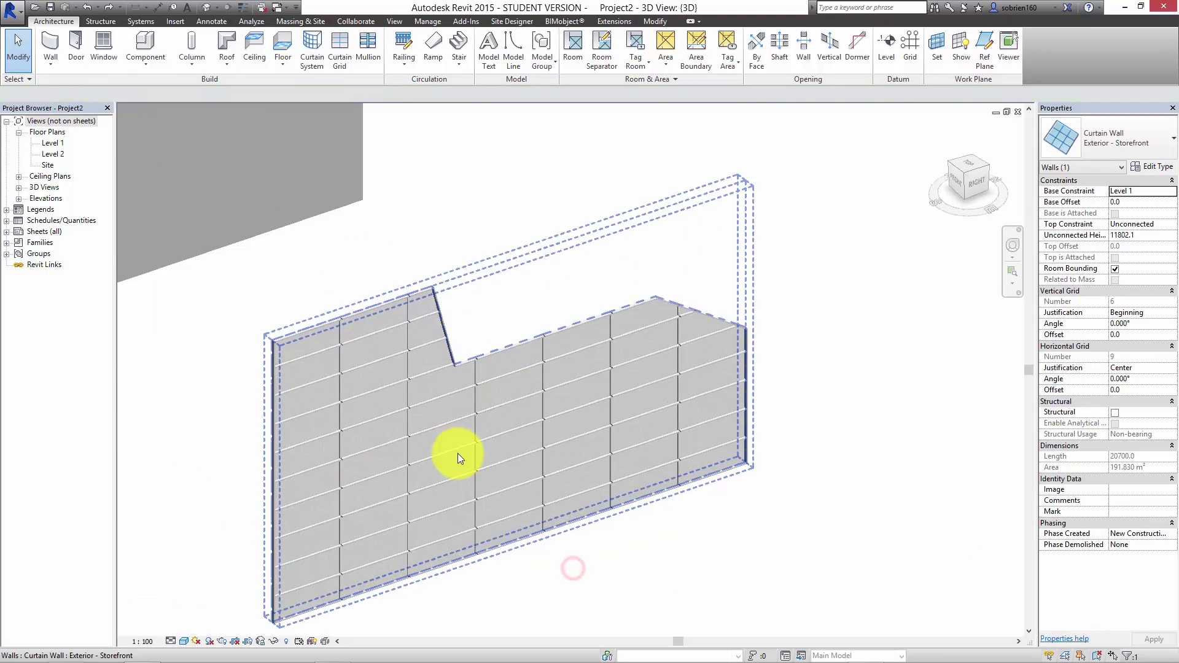
{"action": "scroll", "coordinate": [461, 453], "scroll_direction": "up", "scroll_amount": 6}
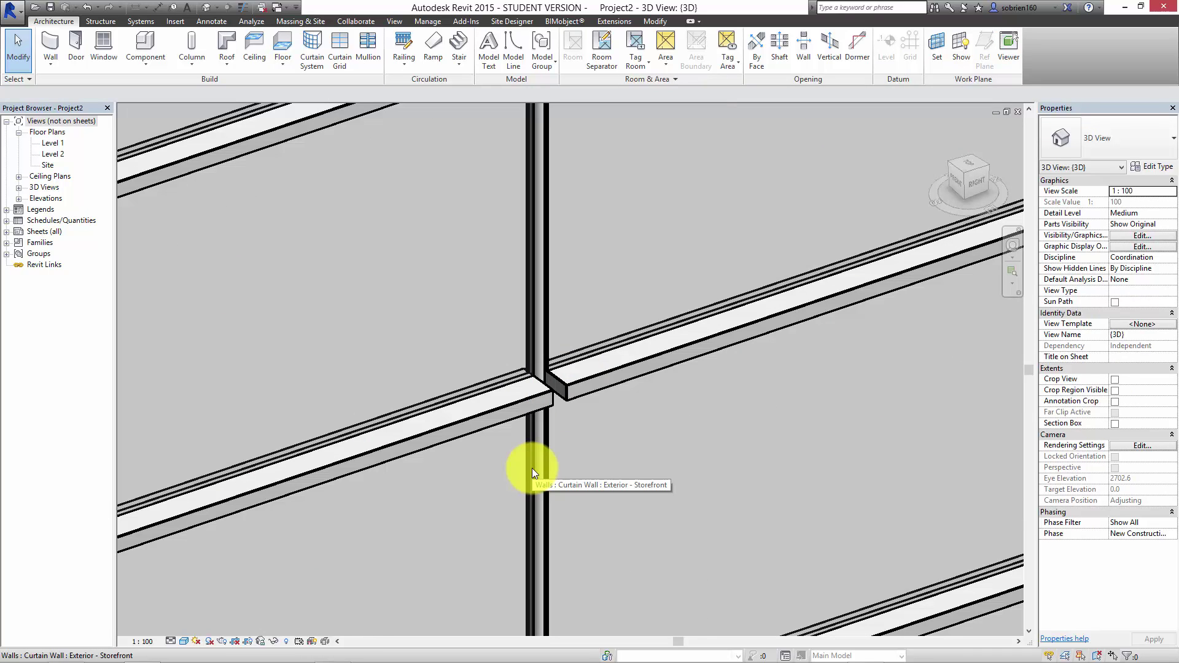
{"action": "scroll", "coordinate": [553, 481], "scroll_direction": "down", "scroll_amount": 9}
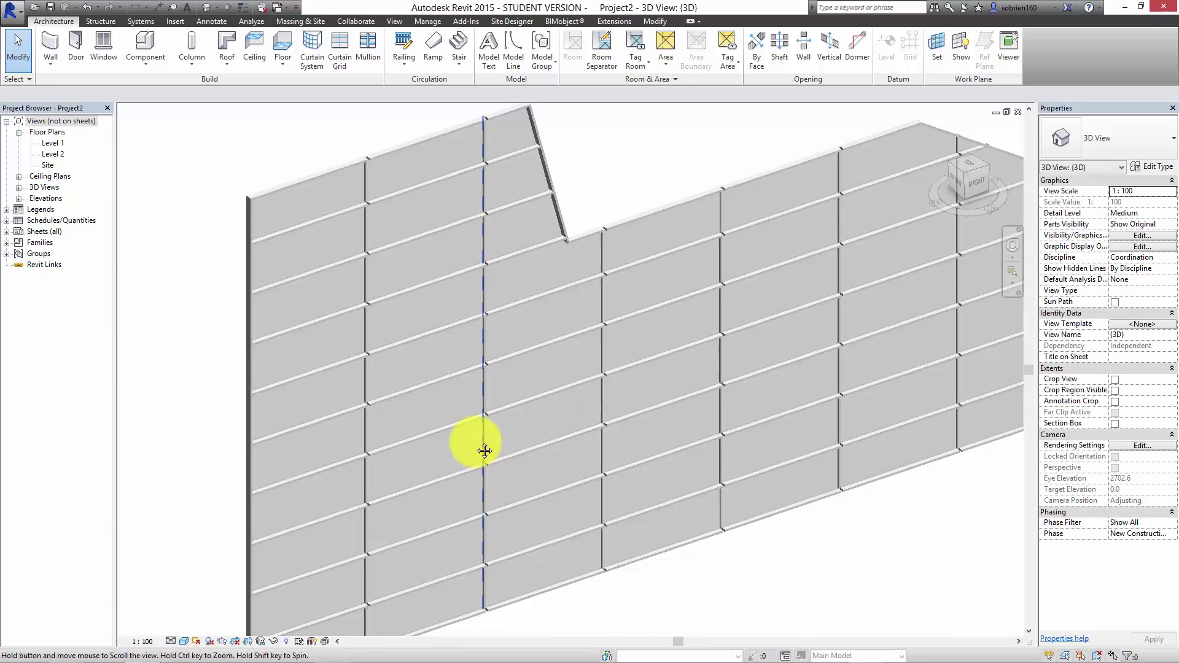
{"action": "middle_click_drag", "start_coordinate": [485, 450], "coordinate": [476, 444]}
{"action": "scroll", "coordinate": [476, 445], "scroll_direction": "down", "scroll_amount": 1}
{"action": "middle_click_drag", "start_coordinate": [532, 519], "coordinate": [529, 603]}
{"action": "scroll", "coordinate": [398, 585], "scroll_direction": "down", "scroll_amount": 1}
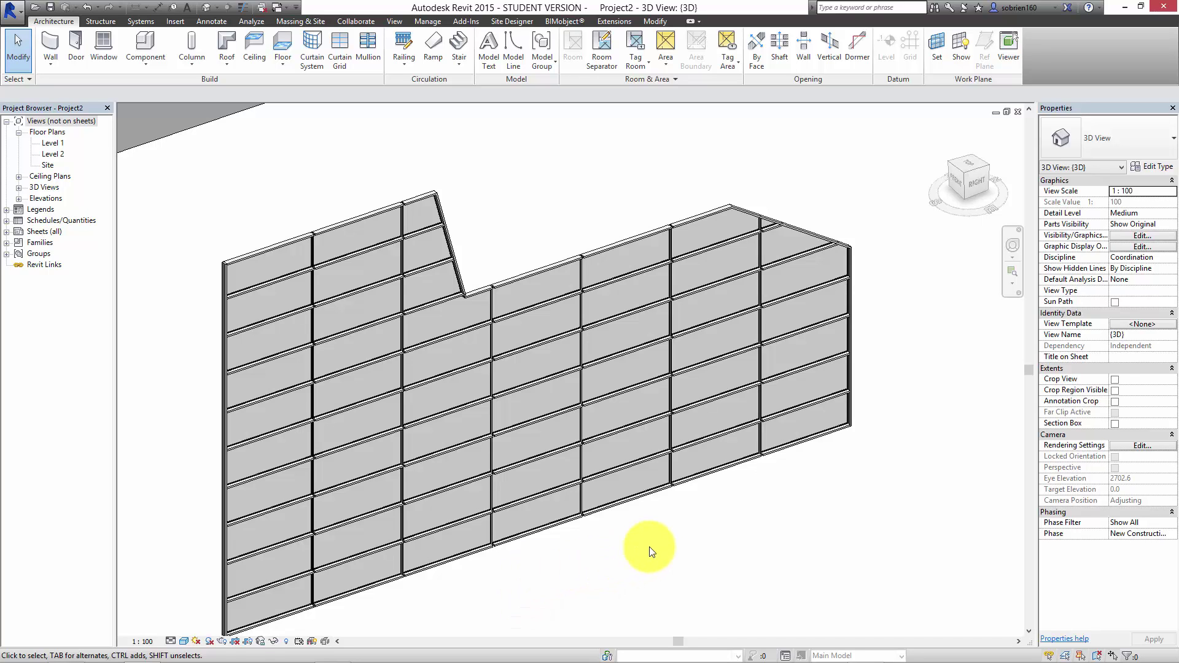
{"action": "middle_click_drag", "start_coordinate": [645, 547], "coordinate": [698, 487]}
{"action": "scroll", "coordinate": [690, 506], "scroll_direction": "down", "scroll_amount": 1}
Step: Set the Exterior - Storefront type's vertical interior mullions to Rectangular Mullion : Exterior - 50x150mm, accept the type properties and deselect the wall
{"action": "left_click", "coordinate": [645, 472]}
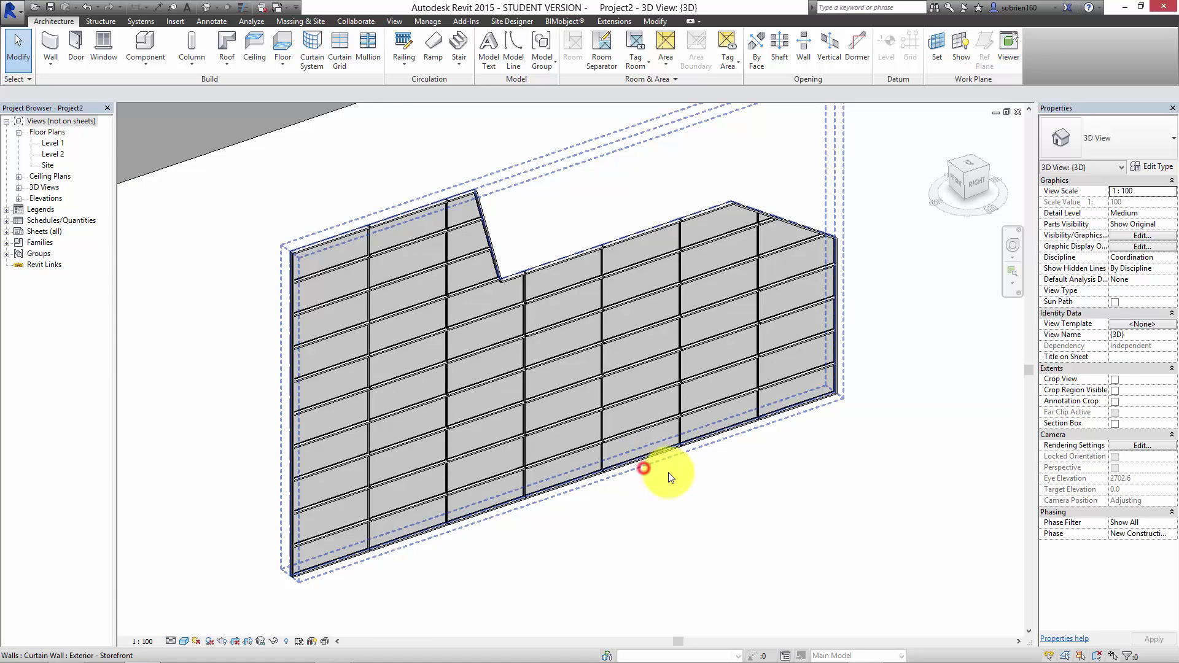
{"action": "left_click", "coordinate": [1133, 167]}
{"action": "scroll", "coordinate": [1114, 479], "scroll_direction": "down", "scroll_amount": 5}
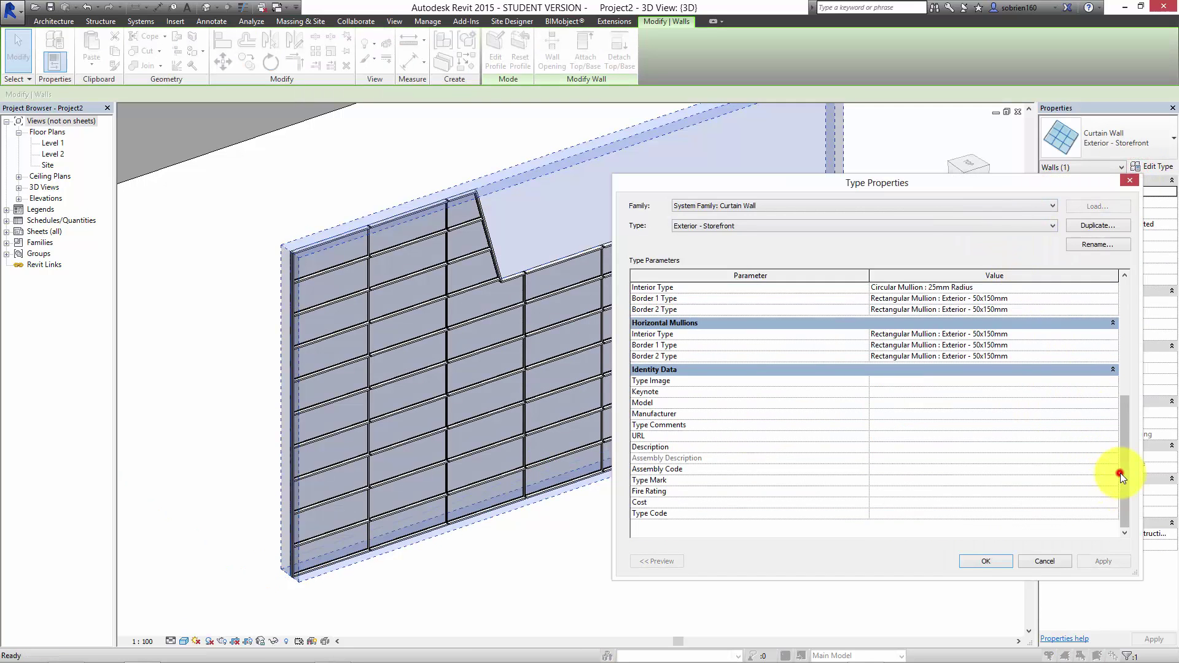
{"action": "left_click", "coordinate": [1126, 326]}
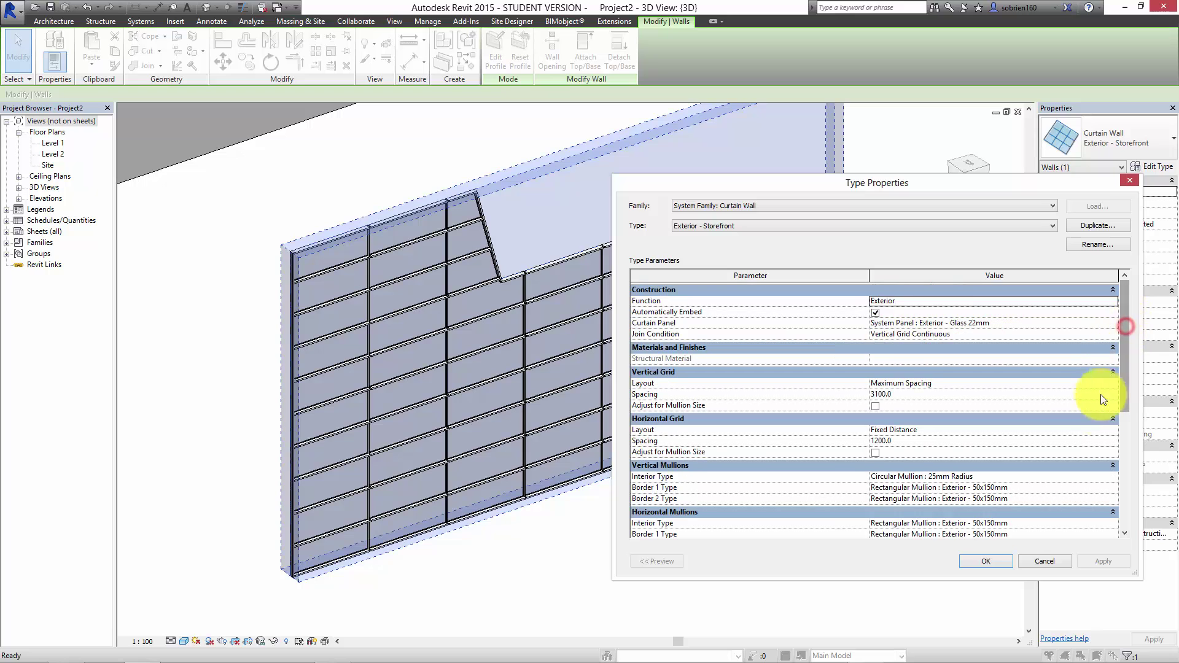
{"action": "left_click", "coordinate": [1113, 478]}
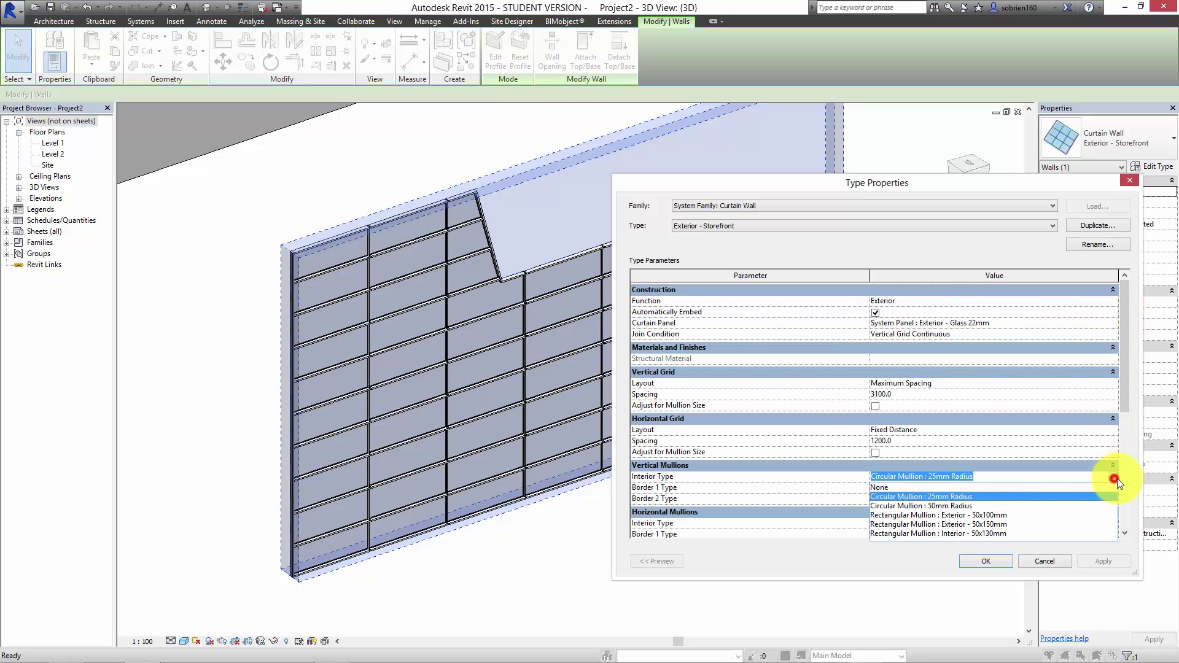
{"action": "left_click", "coordinate": [943, 525]}
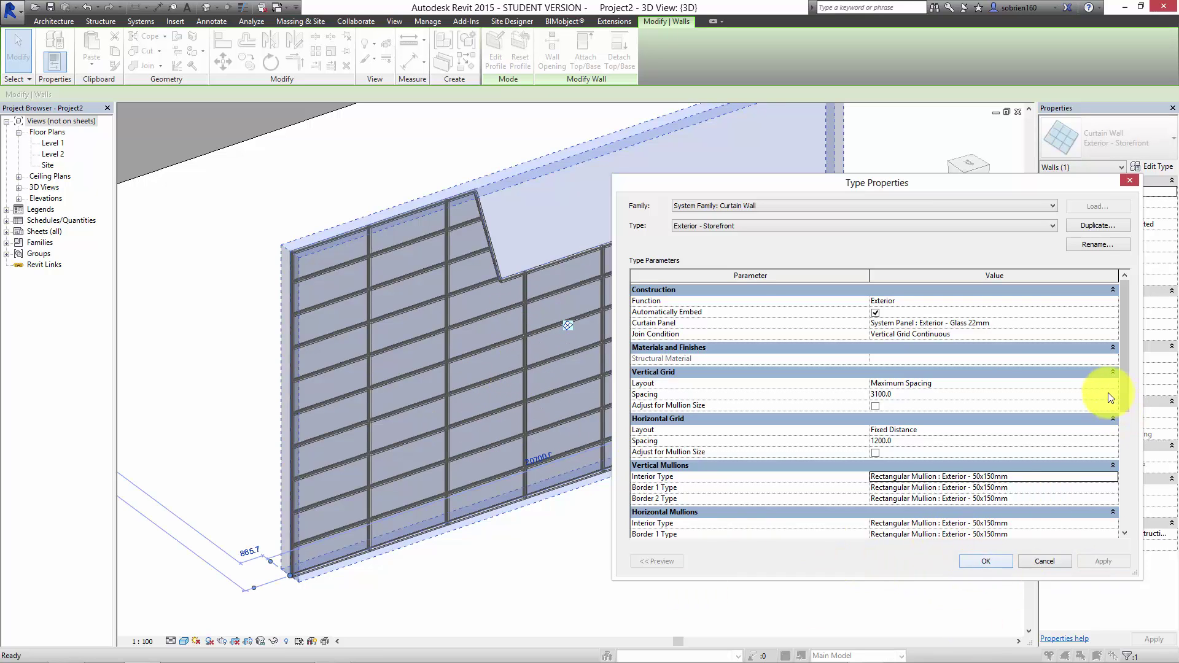
{"action": "left_click", "coordinate": [977, 563]}
{"action": "left_click", "coordinate": [895, 592]}
Step: Close the splash screen sheet view, open the Level 1 floor plan and tile it beside the 3D view
{"action": "scroll", "coordinate": [860, 578], "scroll_direction": "down", "scroll_amount": 5}
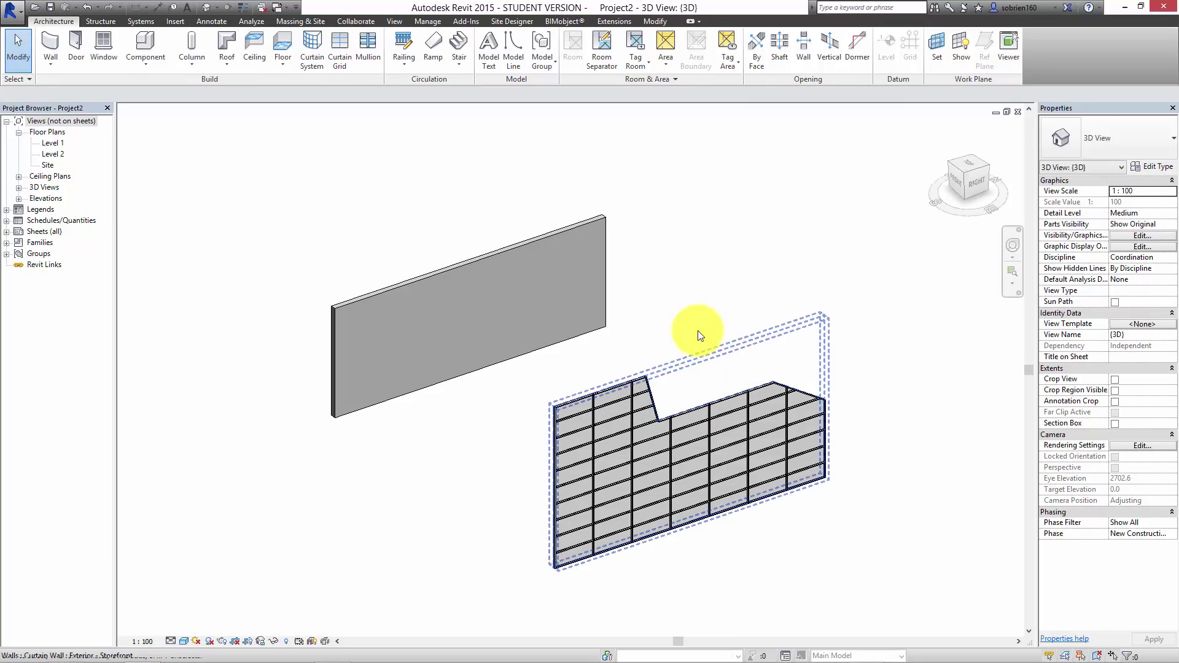
{"action": "scroll", "coordinate": [637, 301], "scroll_direction": "up", "scroll_amount": 1}
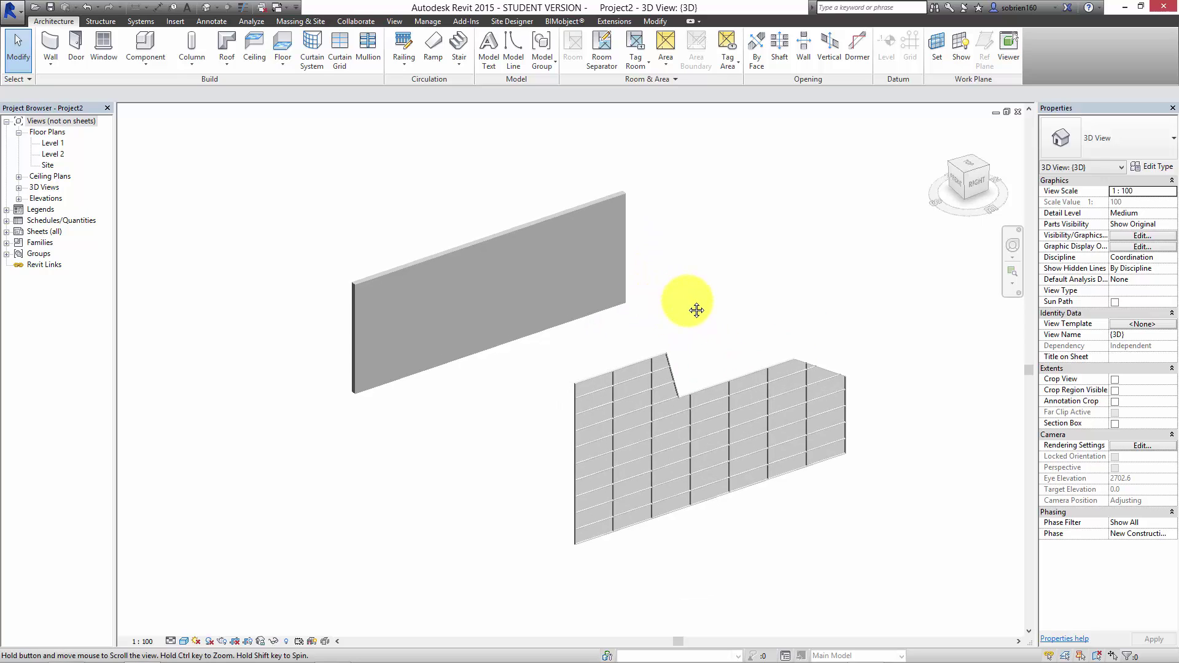
{"action": "scroll", "coordinate": [759, 325], "scroll_direction": "up", "scroll_amount": 1}
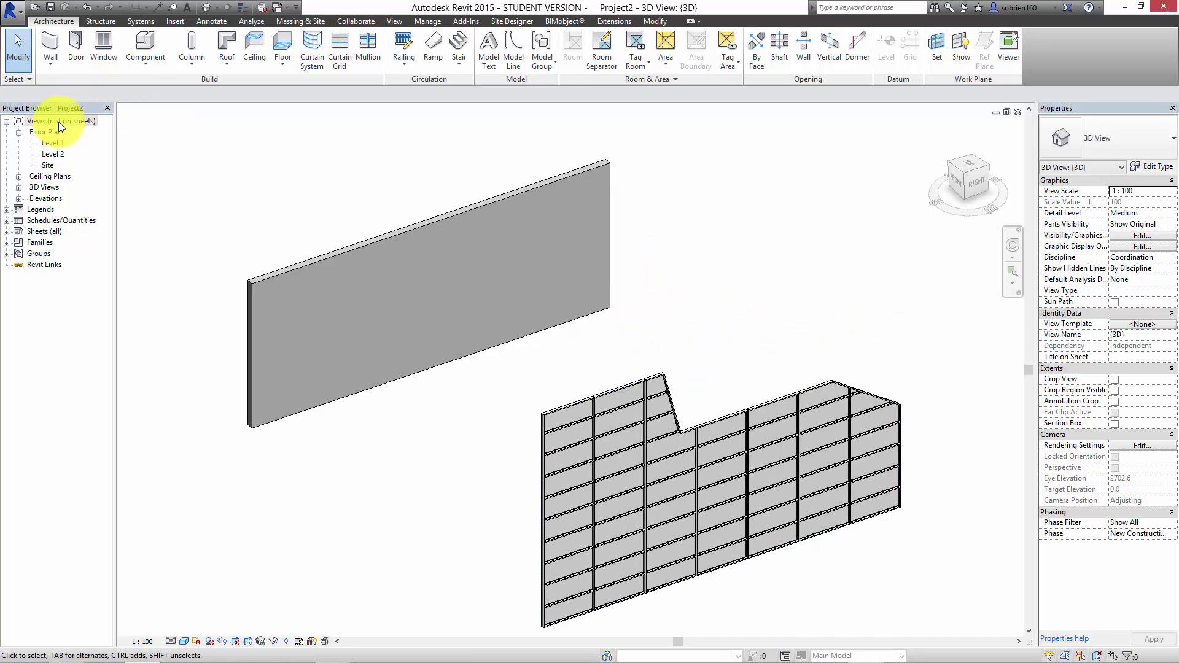
{"action": "key", "text": "w"}
{"action": "key", "text": "t"}
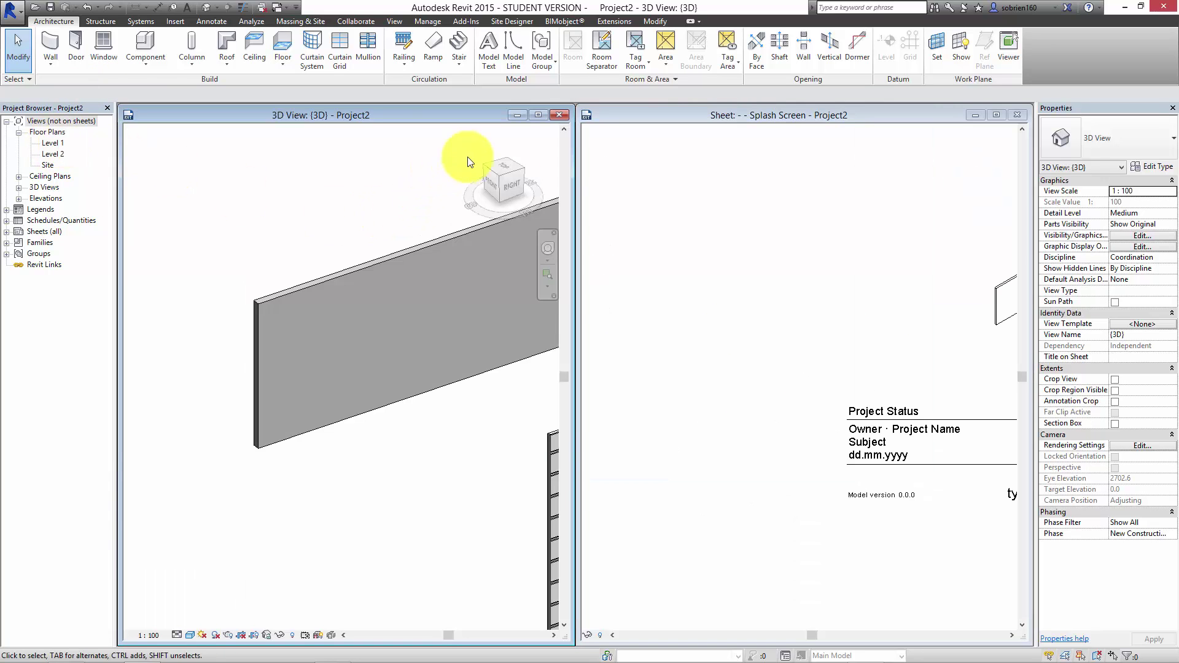
{"action": "left_click", "coordinate": [1017, 114]}
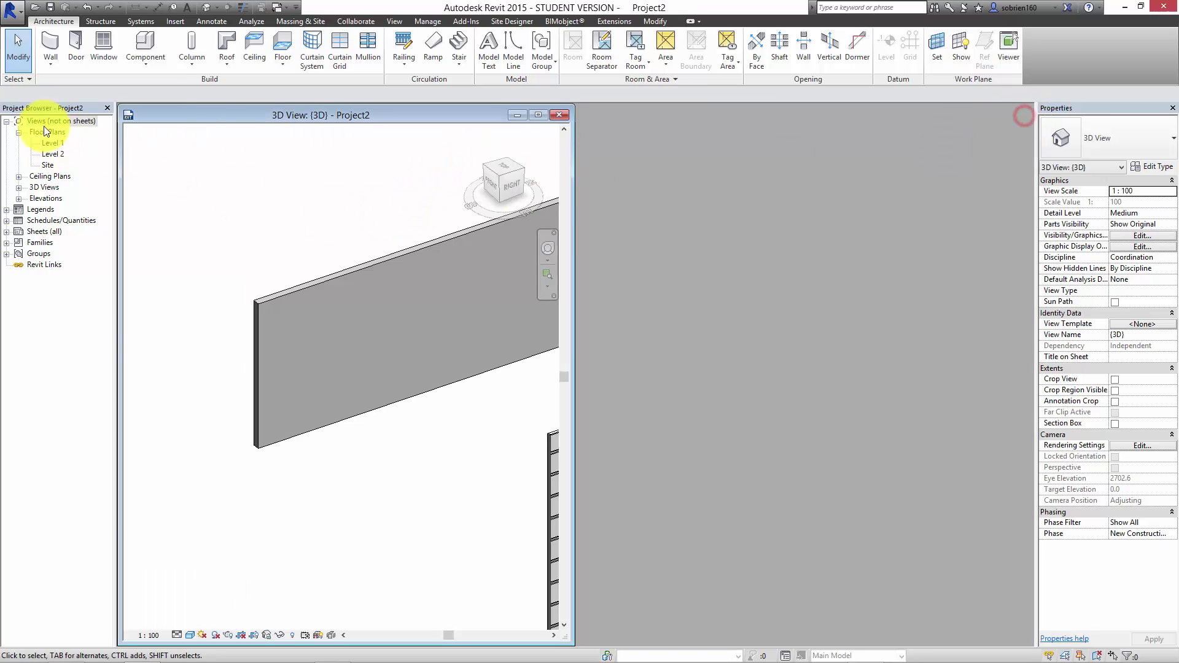
{"action": "double_click", "coordinate": [53, 142]}
{"action": "key", "text": "w"}
{"action": "key", "text": "t"}
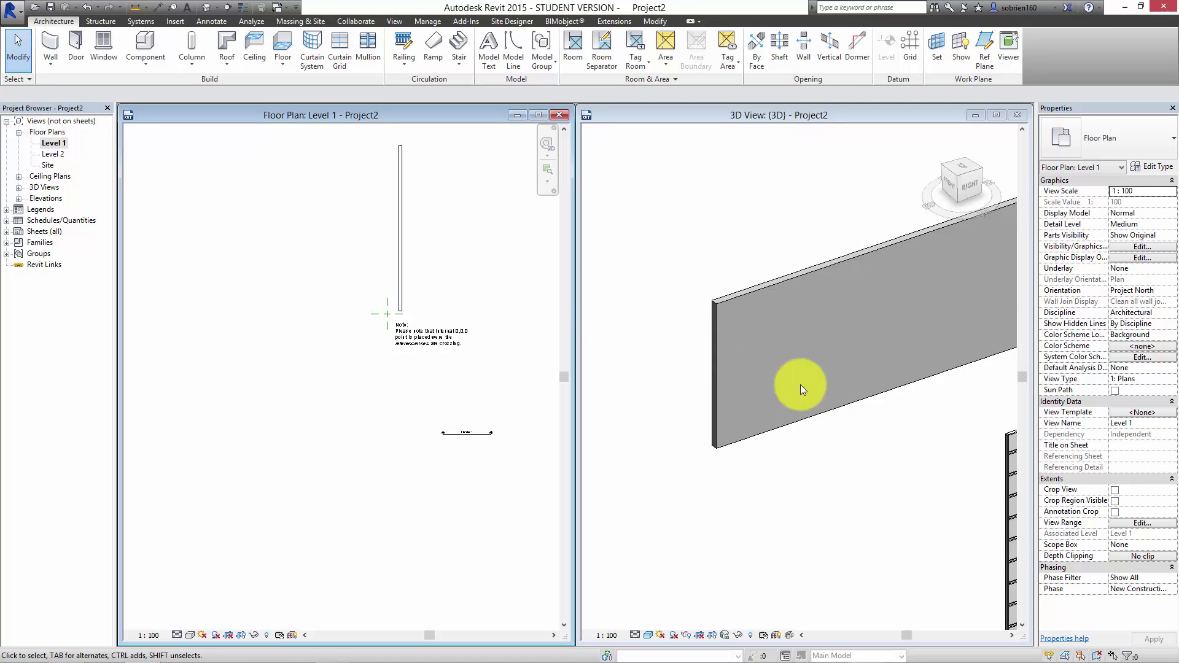
Step: Examine the curtain wall's mullions up close in the Level 1 plan, and return to the solid wall
{"action": "left_click", "coordinate": [318, 424]}
{"action": "scroll", "coordinate": [360, 401], "scroll_direction": "down", "scroll_amount": 1}
{"action": "middle_click_drag", "start_coordinate": [360, 400], "coordinate": [267, 496]}
{"action": "scroll", "coordinate": [278, 483], "scroll_direction": "up", "scroll_amount": 2}
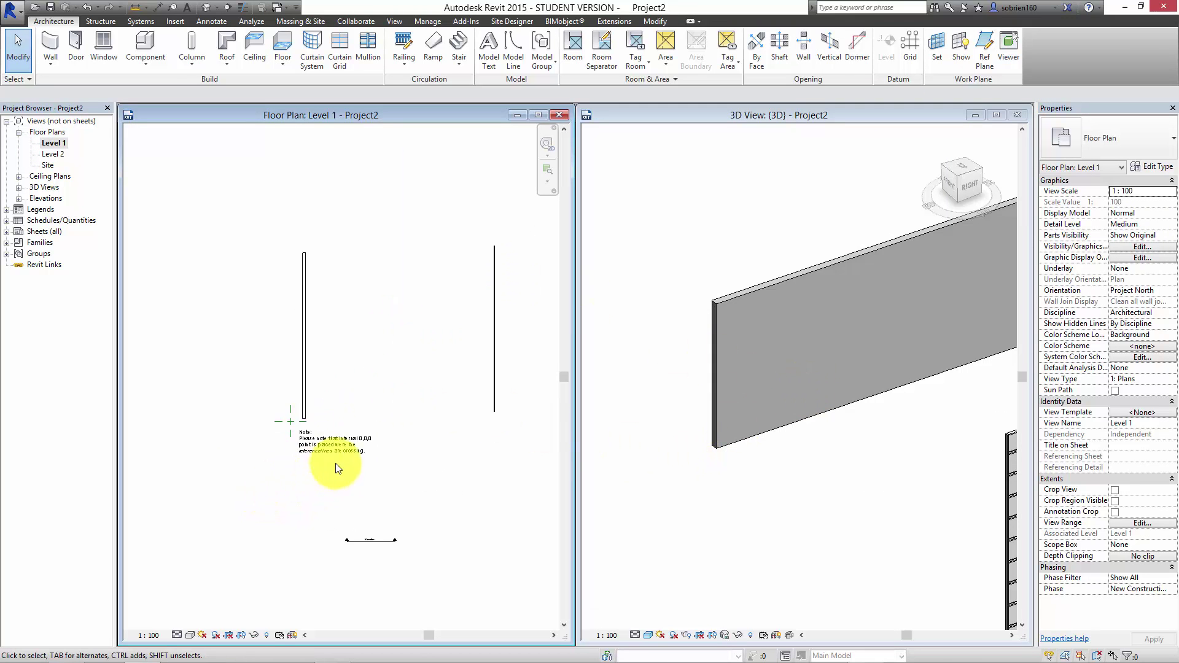
{"action": "left_click", "coordinate": [352, 443]}
{"action": "key", "text": "Escape"}
{"action": "middle_click_drag", "start_coordinate": [431, 421], "coordinate": [350, 500]}
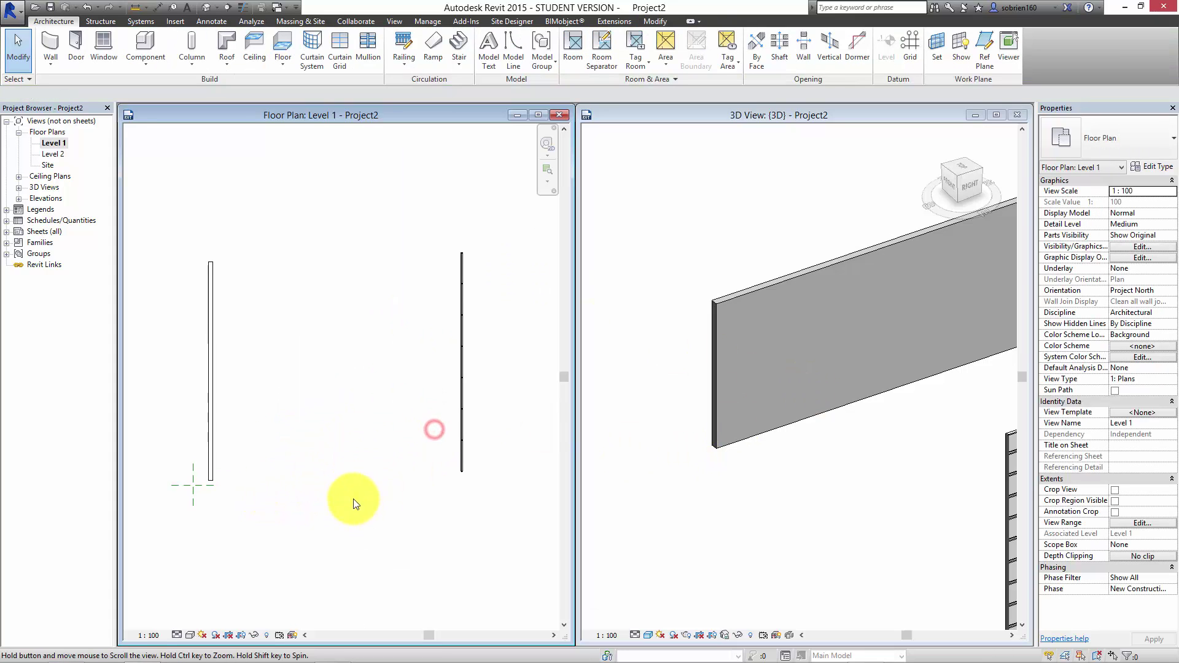
{"action": "scroll", "coordinate": [484, 400], "scroll_direction": "up", "scroll_amount": 4}
{"action": "scroll", "coordinate": [442, 396], "scroll_direction": "up", "scroll_amount": 2}
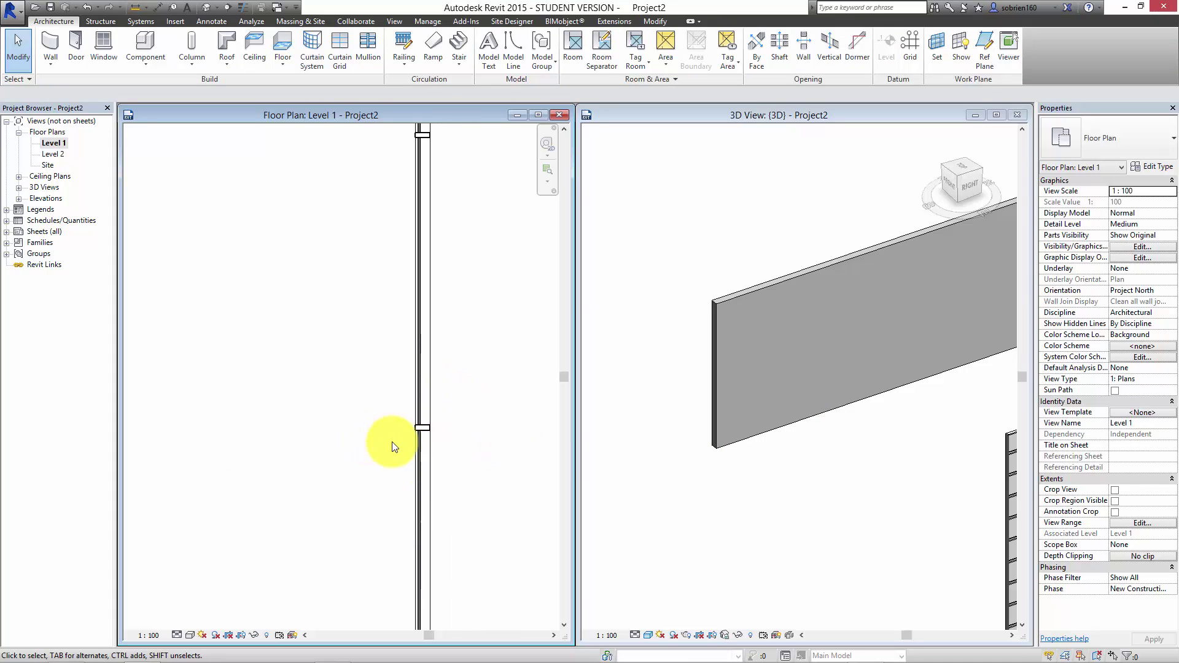
{"action": "scroll", "coordinate": [430, 430], "scroll_direction": "up", "scroll_amount": 2}
{"action": "scroll", "coordinate": [452, 422], "scroll_direction": "down", "scroll_amount": 4}
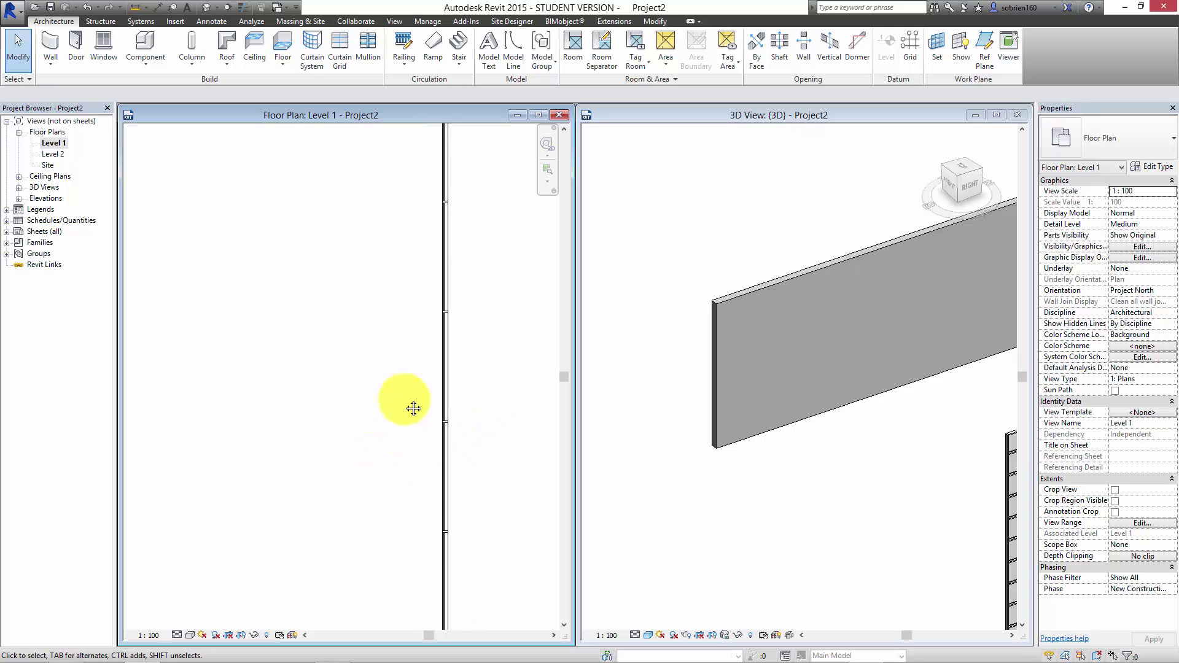
{"action": "middle_click_drag", "start_coordinate": [405, 400], "coordinate": [595, 396]}
{"action": "scroll", "coordinate": [339, 440], "scroll_direction": "down", "scroll_amount": 2}
{"action": "middle_click_drag", "start_coordinate": [318, 438], "coordinate": [536, 408]}
{"action": "scroll", "coordinate": [536, 407], "scroll_direction": "down", "scroll_amount": 2}
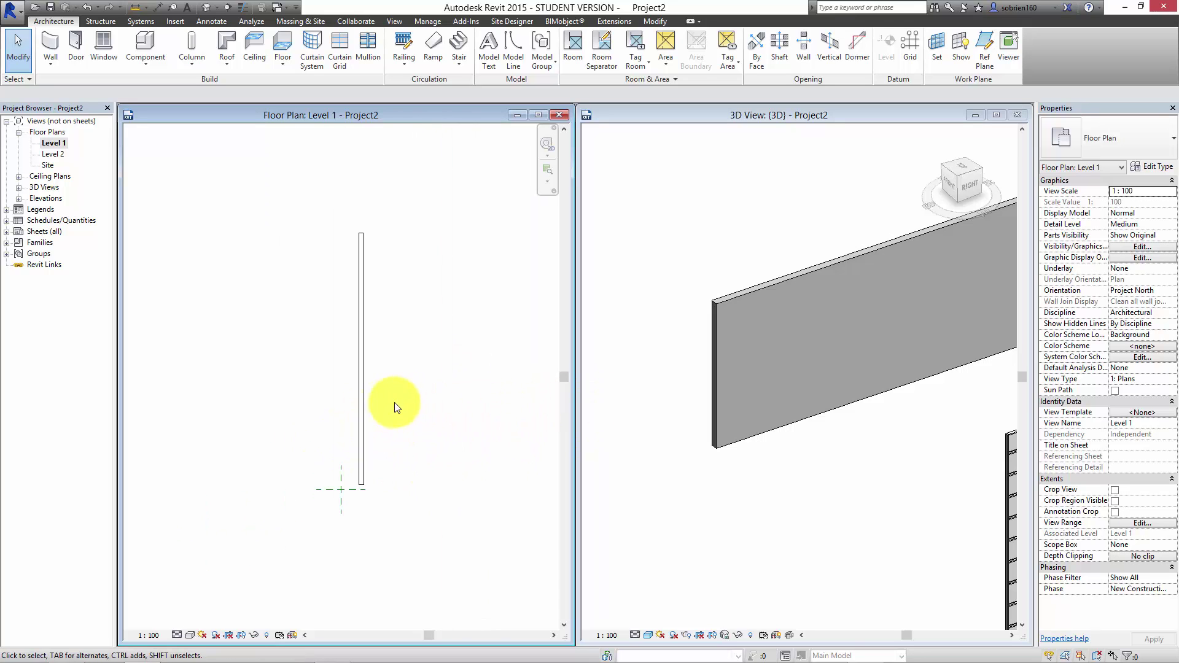
Step: Bring both walls into full view in the 3D view and frame the whole solid wall in the Level 1 plan
{"action": "left_click", "coordinate": [790, 485]}
{"action": "scroll", "coordinate": [837, 469], "scroll_direction": "down", "scroll_amount": 2}
{"action": "middle_click_drag", "start_coordinate": [837, 468], "coordinate": [727, 436]}
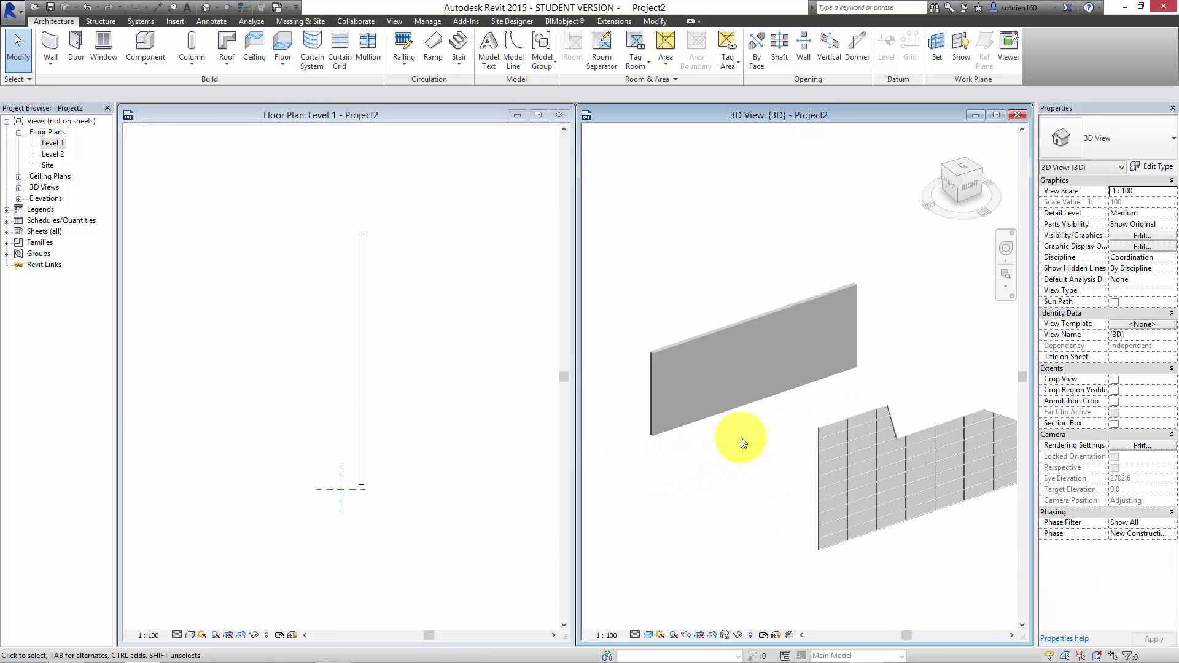
{"action": "scroll", "coordinate": [741, 440], "scroll_direction": "down", "scroll_amount": 1}
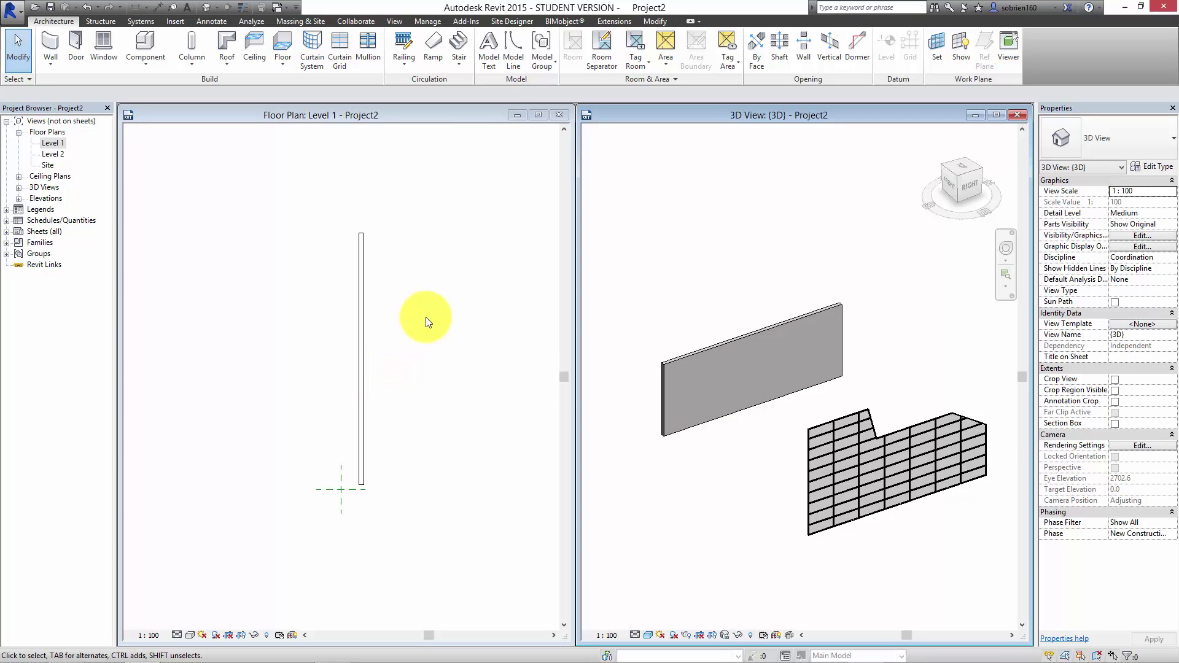
{"action": "left_click", "coordinate": [423, 386]}
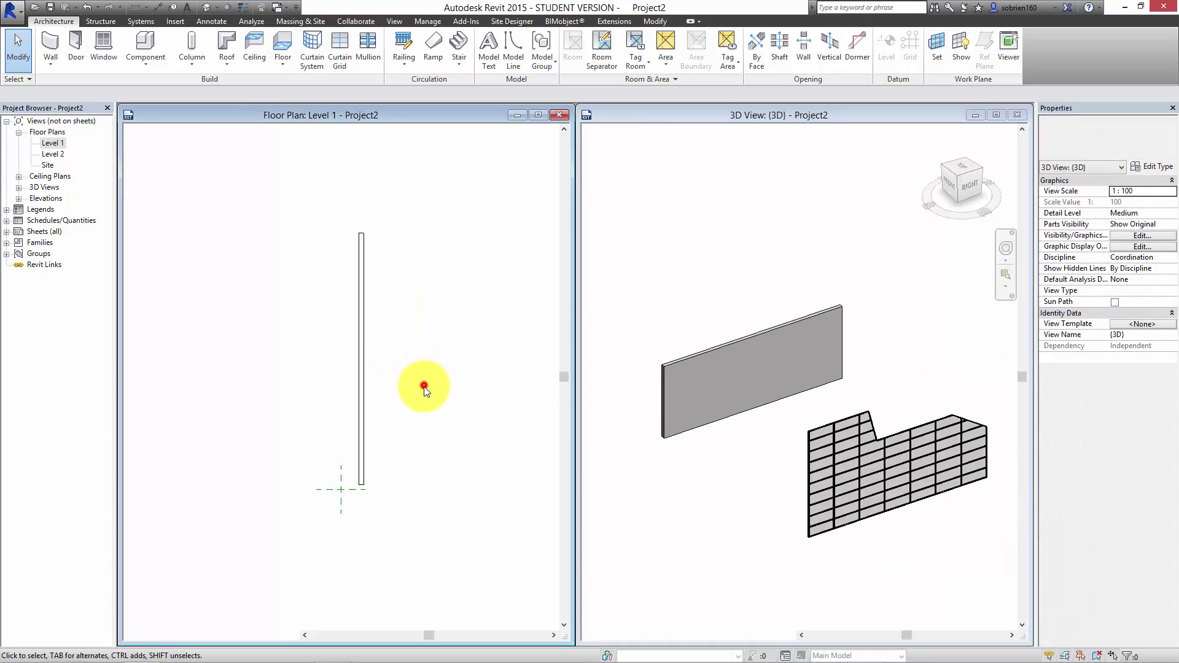
{"action": "middle_click_drag", "start_coordinate": [423, 393], "coordinate": [387, 418]}
{"action": "scroll", "coordinate": [393, 417], "scroll_direction": "up", "scroll_amount": 1}
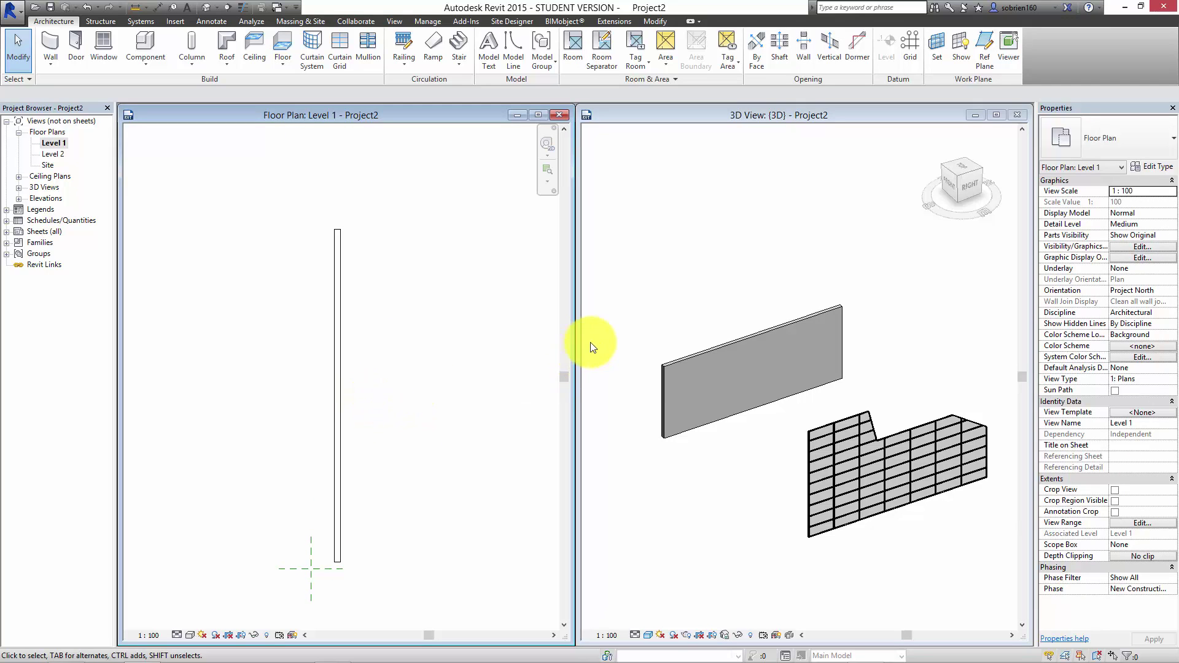
{"action": "scroll", "coordinate": [460, 364], "scroll_direction": "down", "scroll_amount": 1}
{"action": "scroll", "coordinate": [454, 368], "scroll_direction": "up", "scroll_amount": 2}
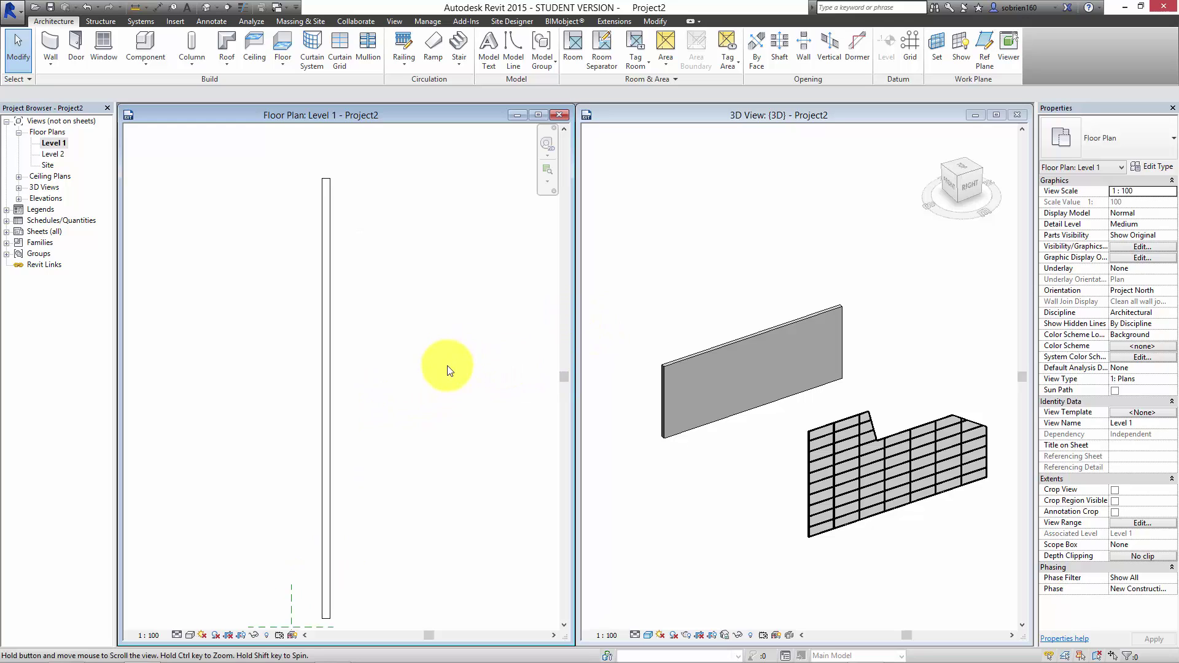
{"action": "scroll", "coordinate": [448, 366], "scroll_direction": "down", "scroll_amount": 1}
{"action": "middle_click_drag", "start_coordinate": [447, 366], "coordinate": [446, 328]}
{"action": "middle_click_drag", "start_coordinate": [378, 391], "coordinate": [376, 401]}
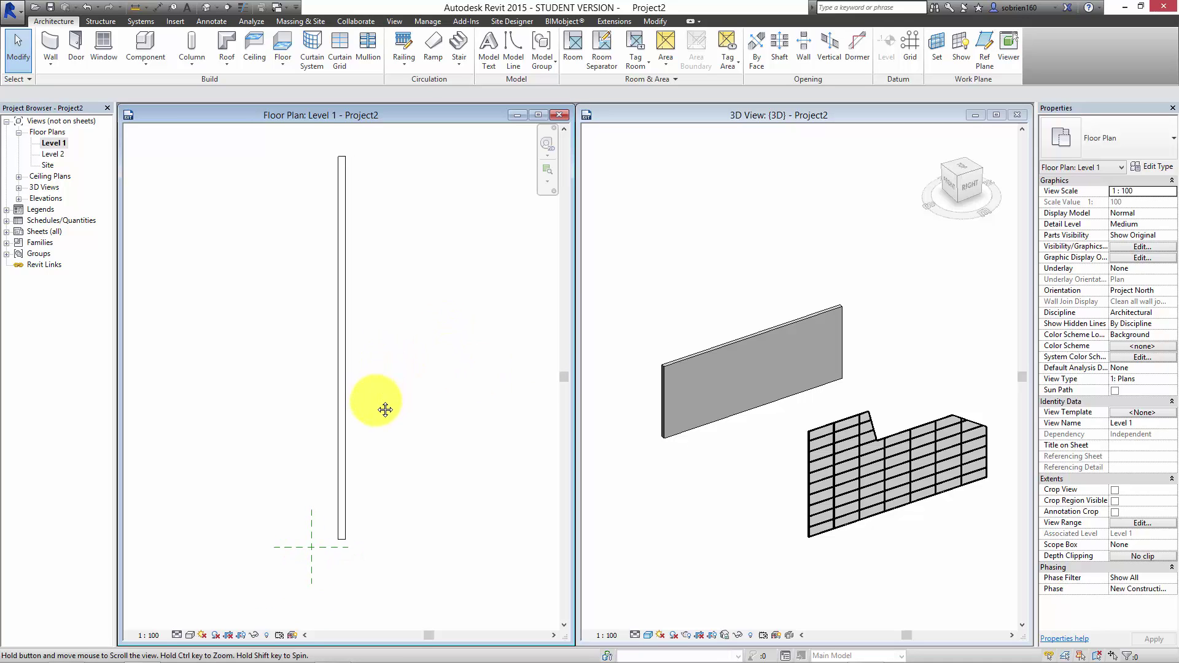
Step: Draw an Exterior - Storefront curtain wall about 6700 mm long within the middle of the solid 400 mm wall in the Level 1 plan
{"action": "left_click", "coordinate": [46, 36]}
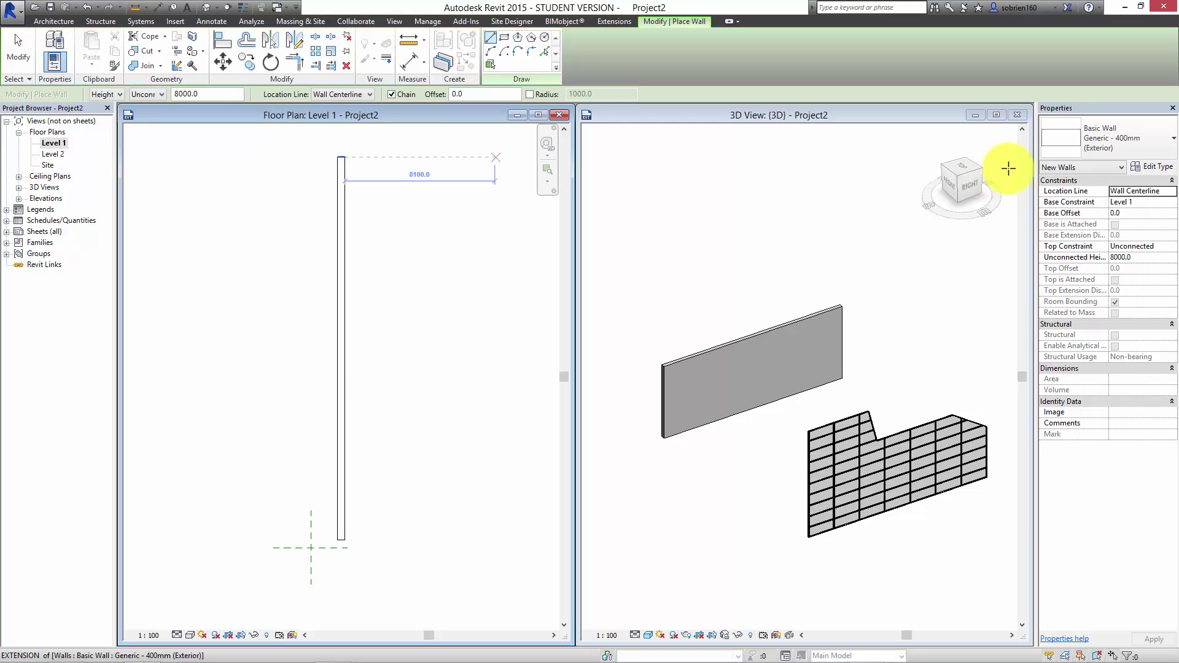
{"action": "left_click", "coordinate": [1100, 147]}
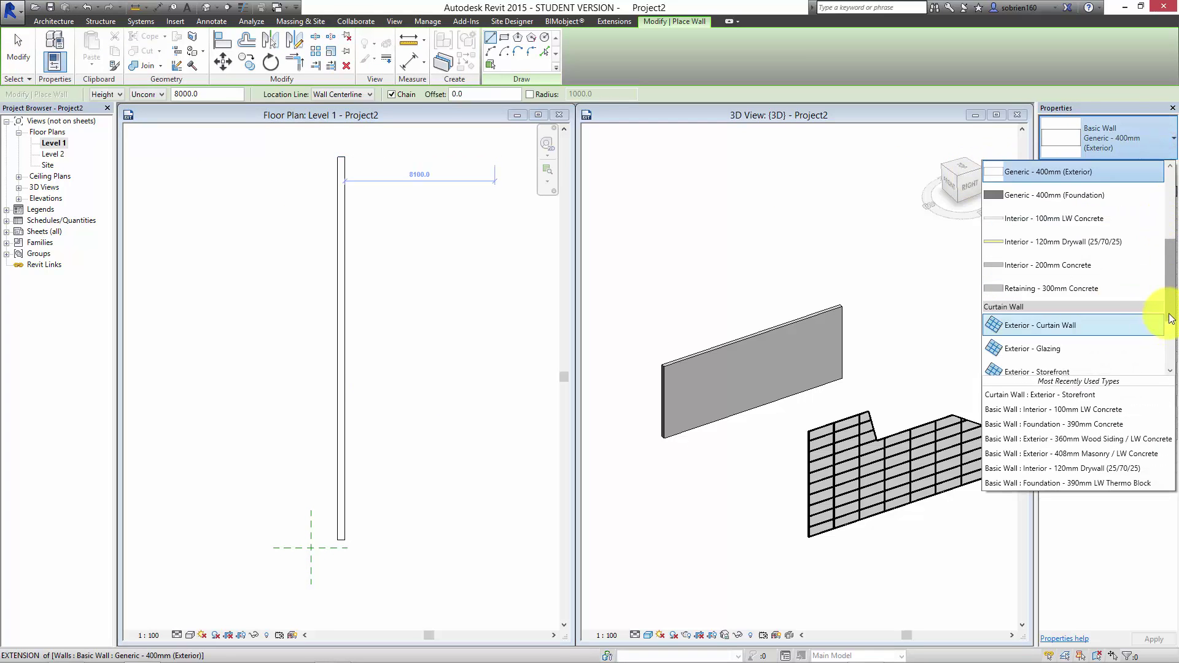
{"action": "scroll", "coordinate": [1164, 319], "scroll_direction": "down", "scroll_amount": 2}
{"action": "left_click", "coordinate": [1062, 322]}
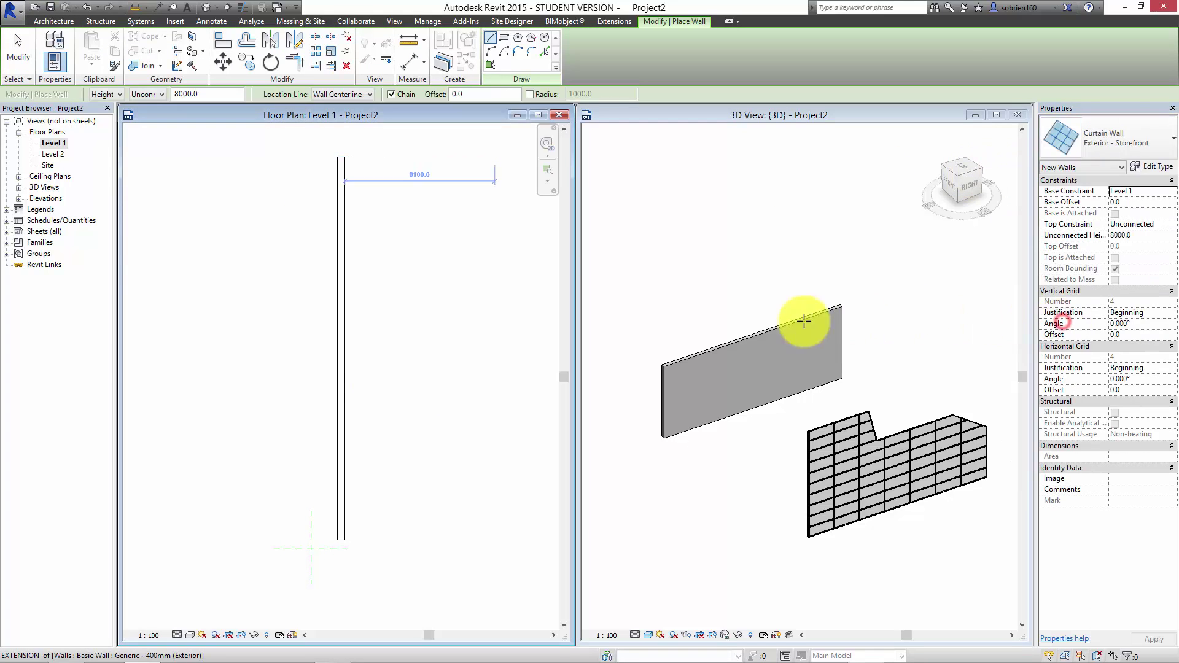
{"action": "left_click", "coordinate": [341, 431]}
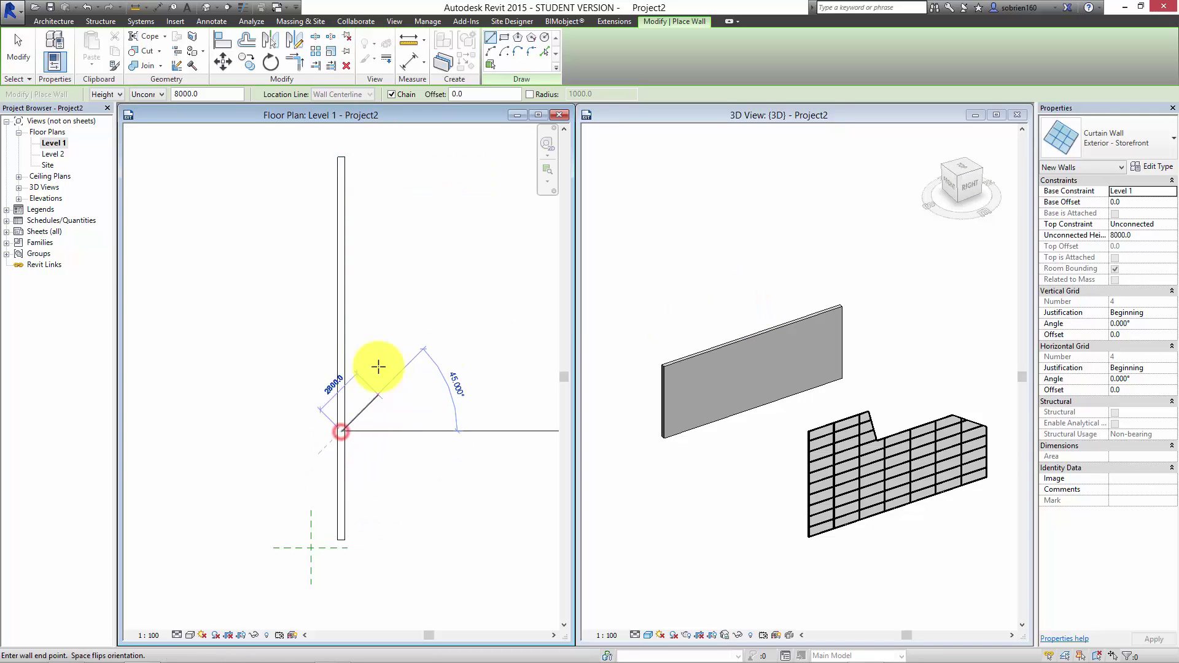
{"action": "left_click", "coordinate": [341, 307]}
{"action": "key", "text": "Escape"}
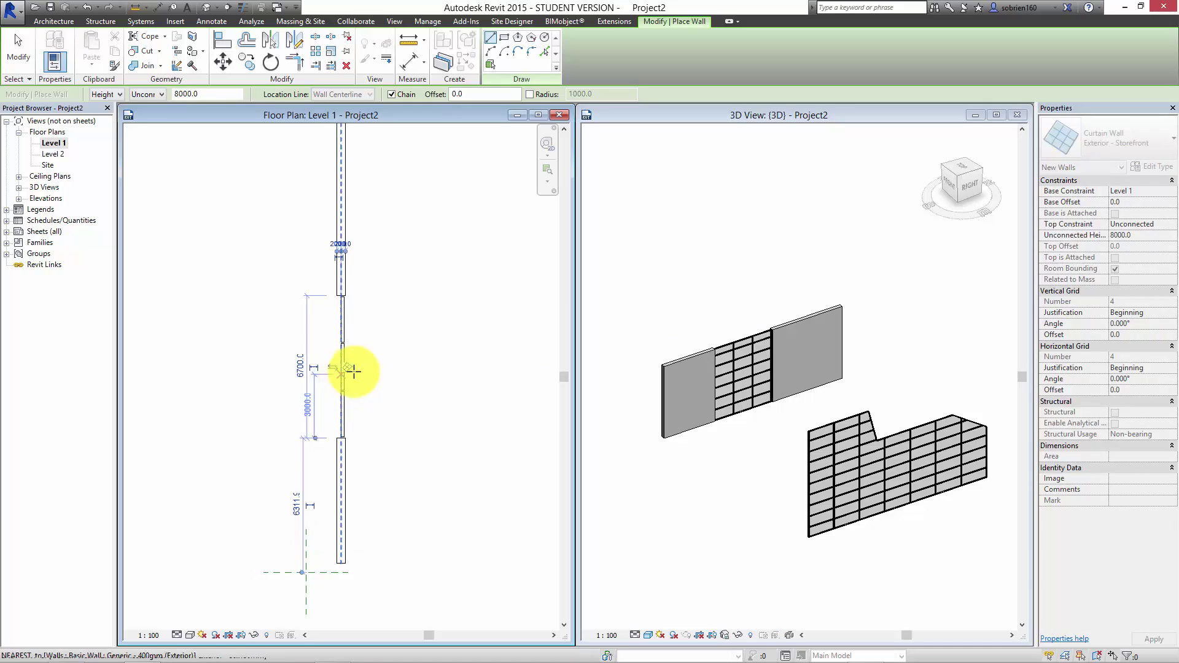
{"action": "scroll", "coordinate": [350, 368], "scroll_direction": "up", "scroll_amount": 2}
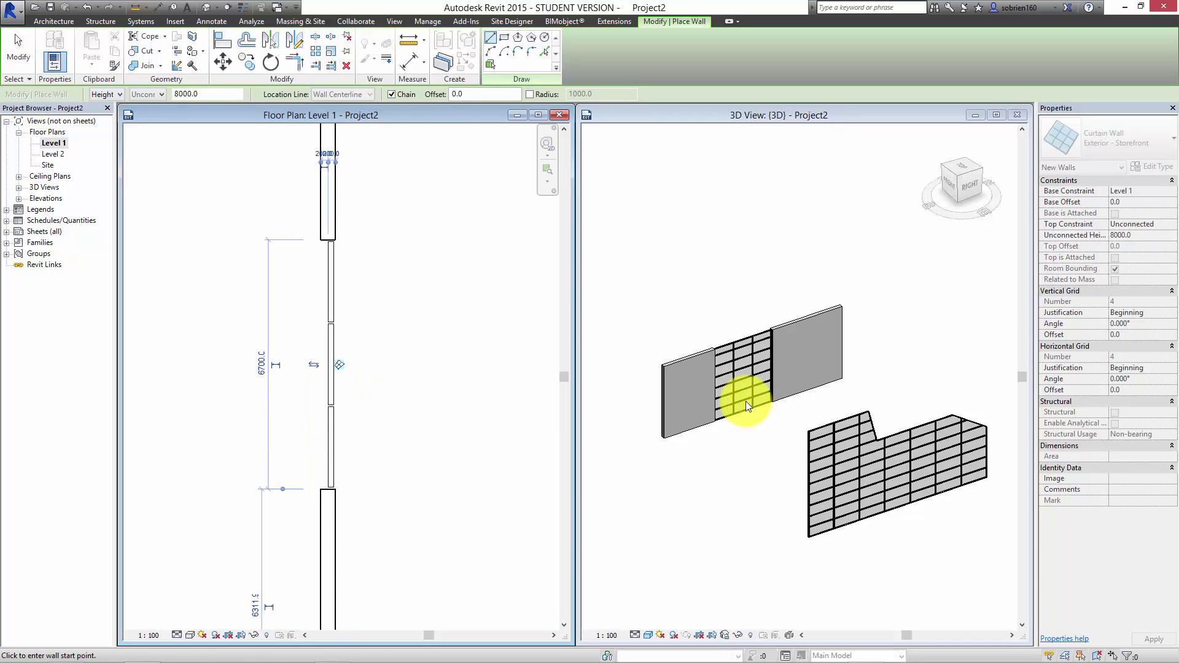
{"action": "key", "text": "Escape"}
Step: Turn off Automatically Embed in the embedded curtain wall's Exterior - Storefront type, accept the type properties and deselect the wall
{"action": "scroll", "coordinate": [493, 345], "scroll_direction": "up", "scroll_amount": 1}
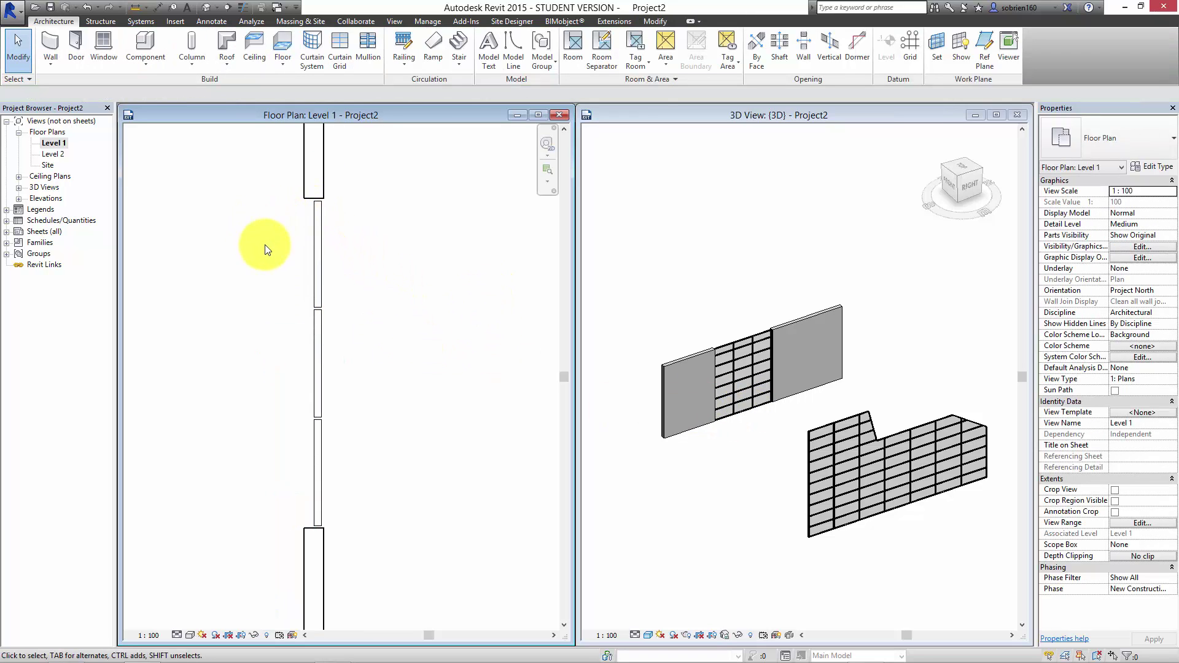
{"action": "left_click", "coordinate": [448, 257]}
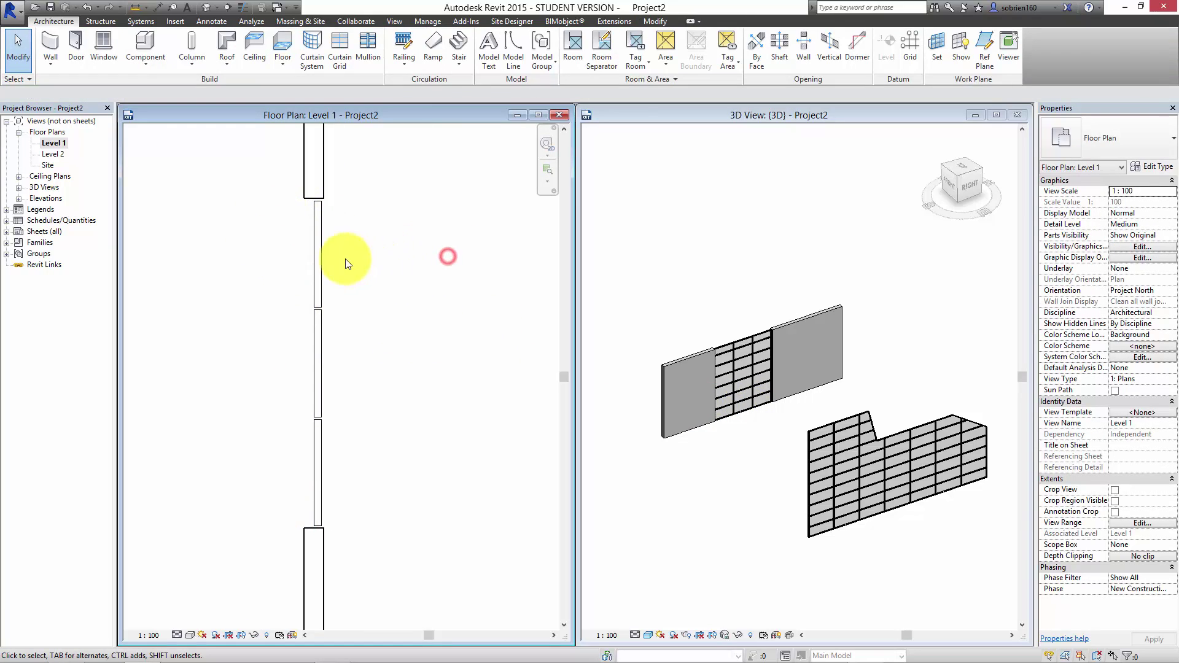
{"action": "left_click", "coordinate": [297, 197]}
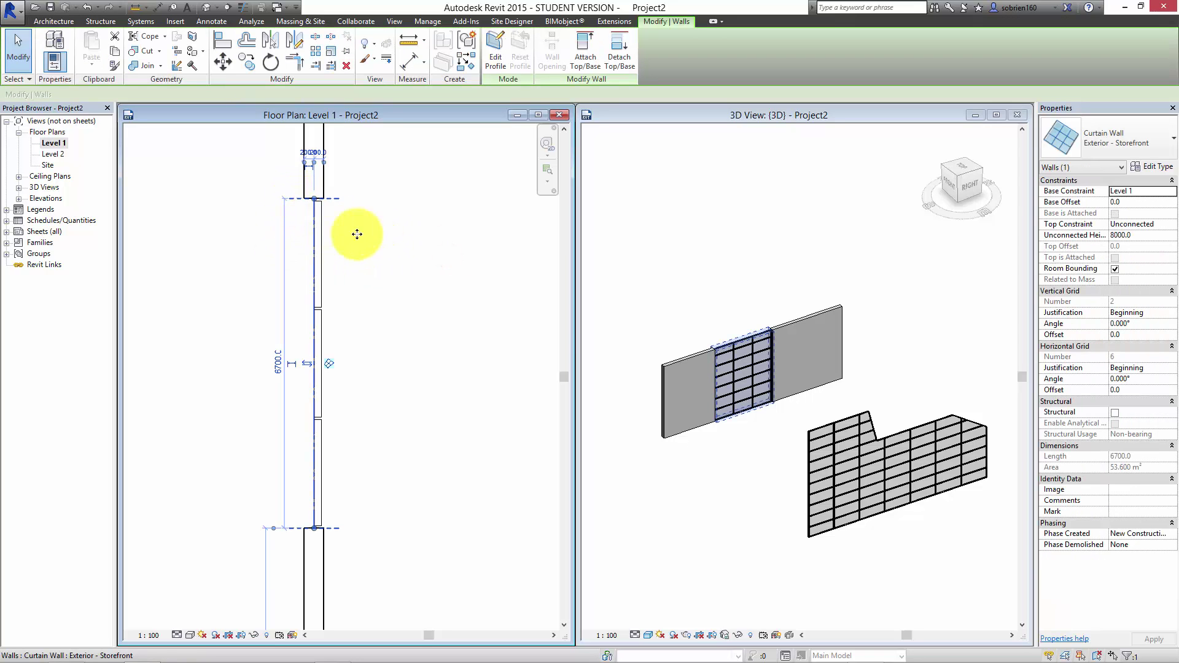
{"action": "left_click", "coordinate": [1150, 168]}
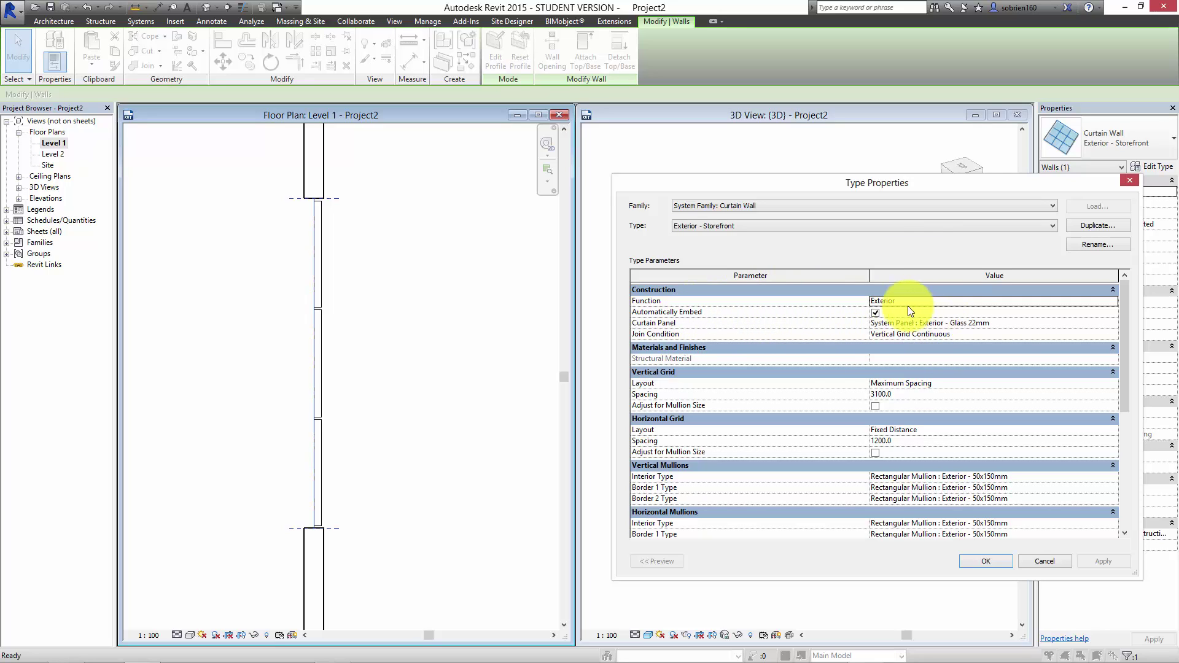
{"action": "left_click", "coordinate": [875, 313]}
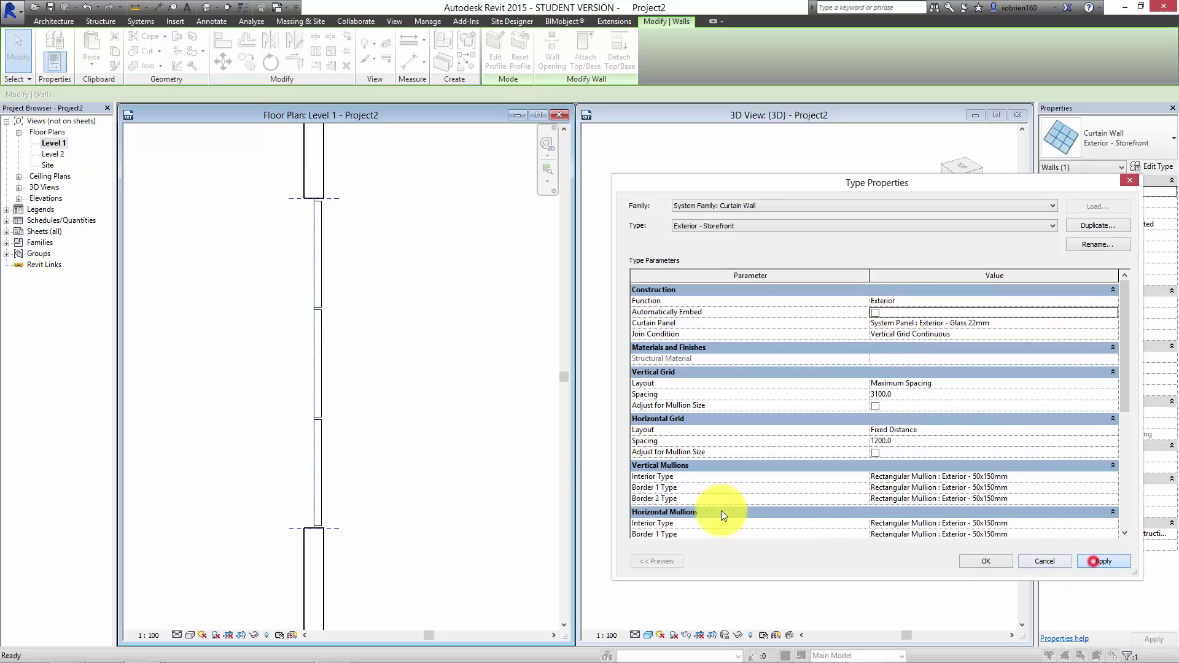
{"action": "left_click", "coordinate": [1001, 562]}
{"action": "left_click", "coordinate": [422, 425]}
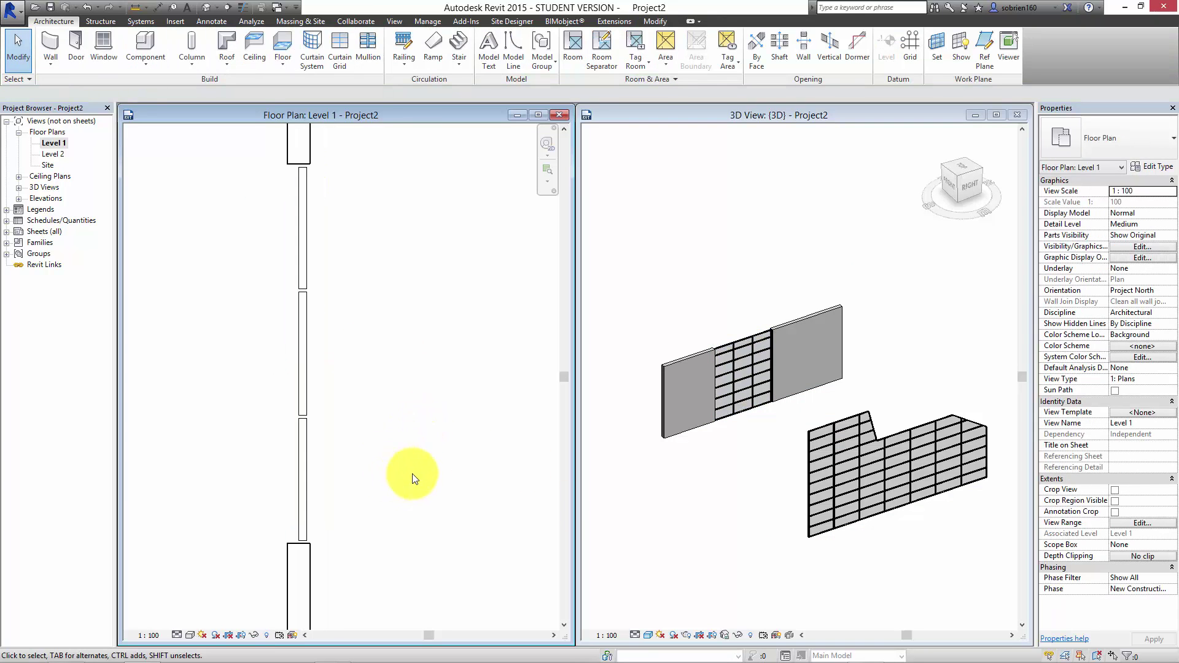
Step: Draw an Exterior - Storefront curtain wall about 3400 mm long along the centreline of the solid wall's upper section in the Level 1 plan
{"action": "scroll", "coordinate": [412, 479], "scroll_direction": "down", "scroll_amount": 2}
{"action": "left_click", "coordinate": [51, 48]}
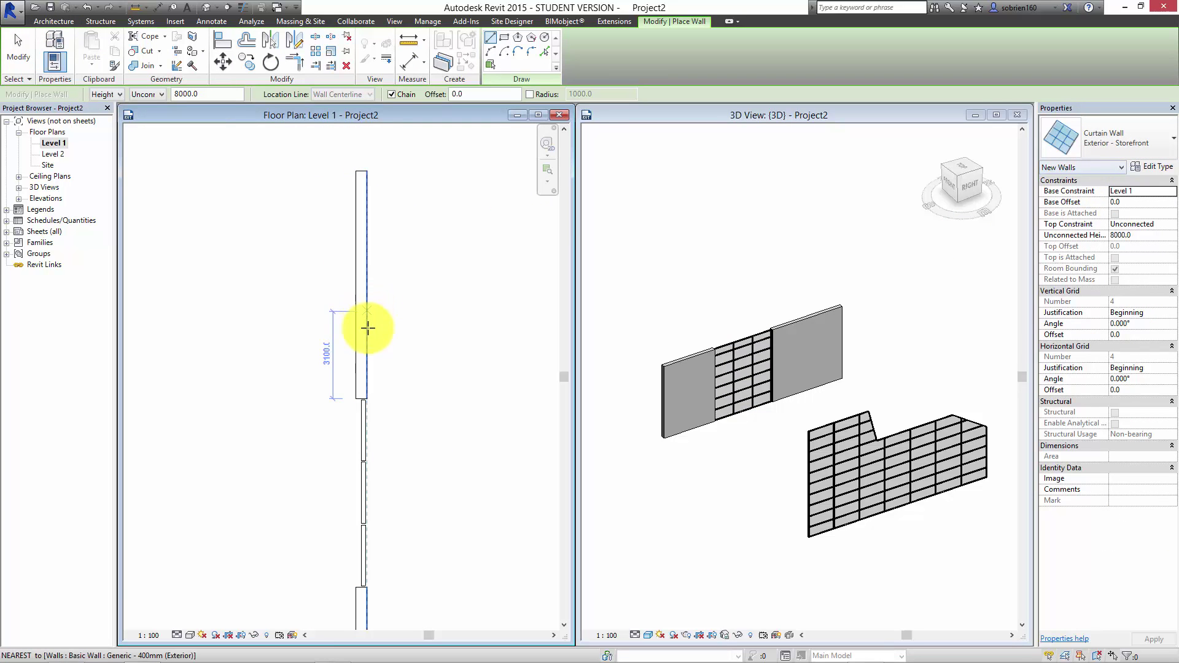
{"action": "left_click", "coordinate": [362, 351]}
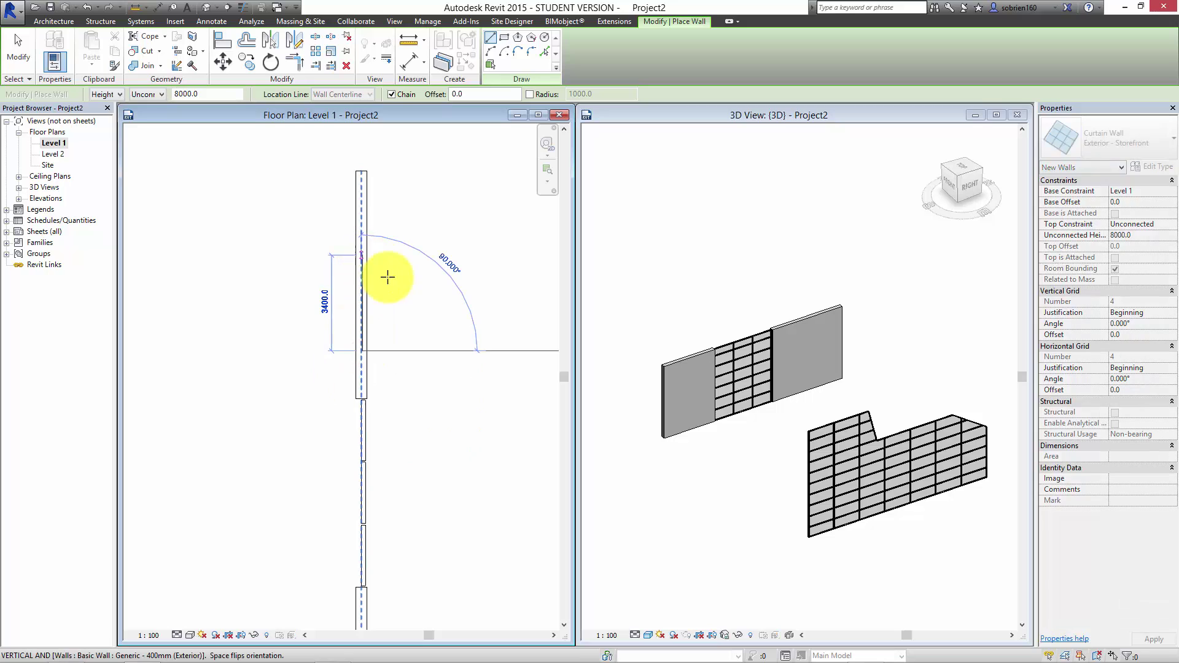
{"action": "left_click", "coordinate": [364, 256]}
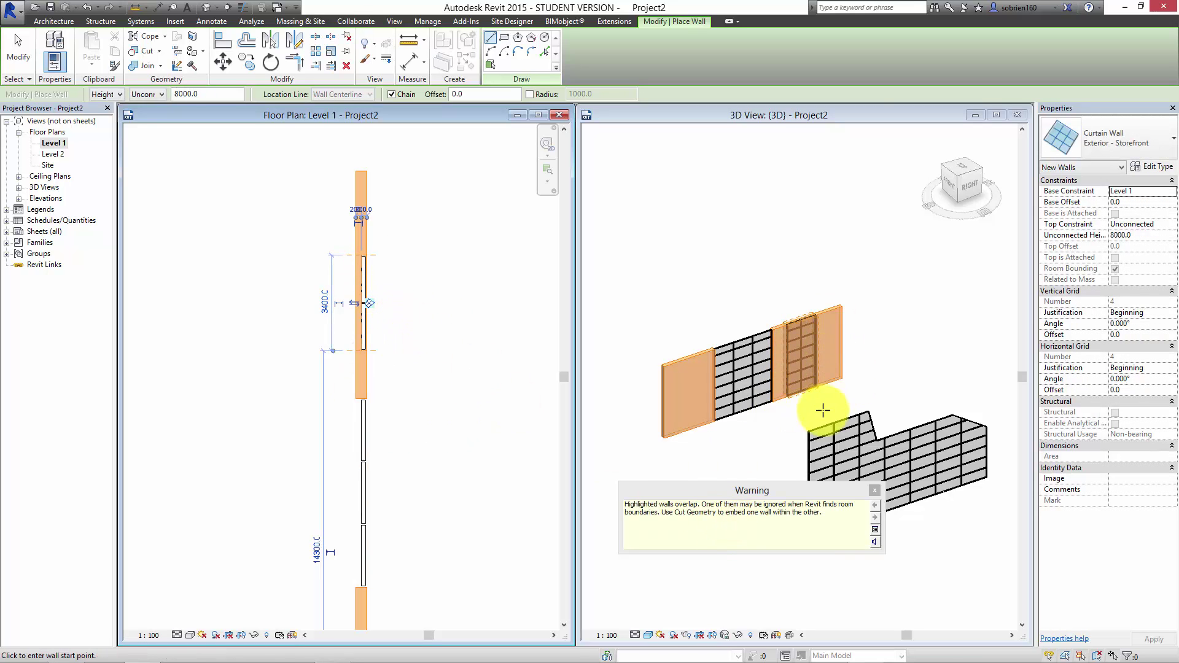
{"action": "left_click", "coordinate": [875, 490]}
{"action": "key", "text": "Escape"}
{"action": "key", "text": "Escape"}
Step: Delete the overlapping curtain wall just drawn inside the solid wall's upper section
{"action": "scroll", "coordinate": [378, 286], "scroll_direction": "up", "scroll_amount": 2}
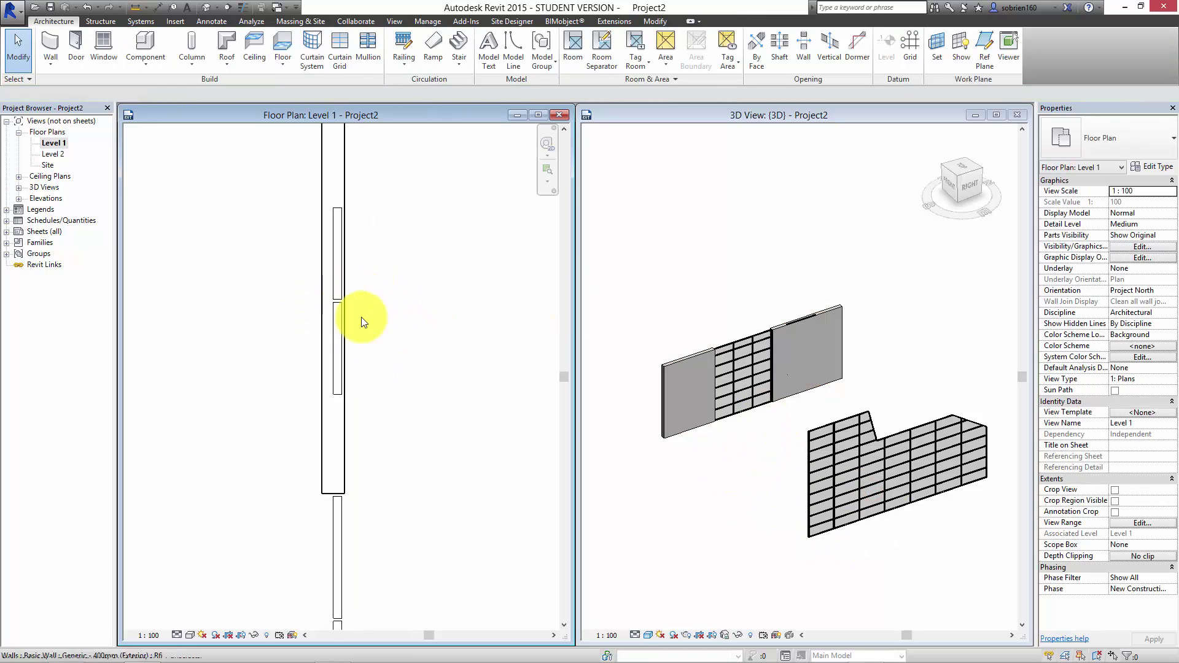
{"action": "middle_click_drag", "start_coordinate": [446, 499], "coordinate": [443, 453]}
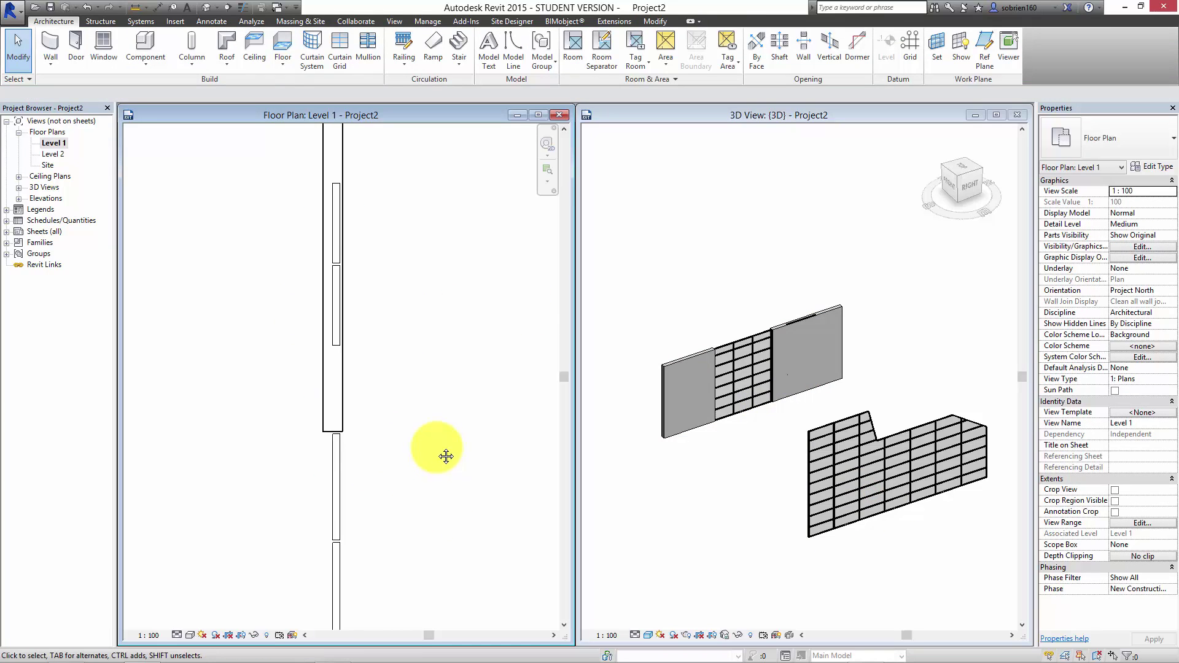
{"action": "left_click", "coordinate": [362, 351]}
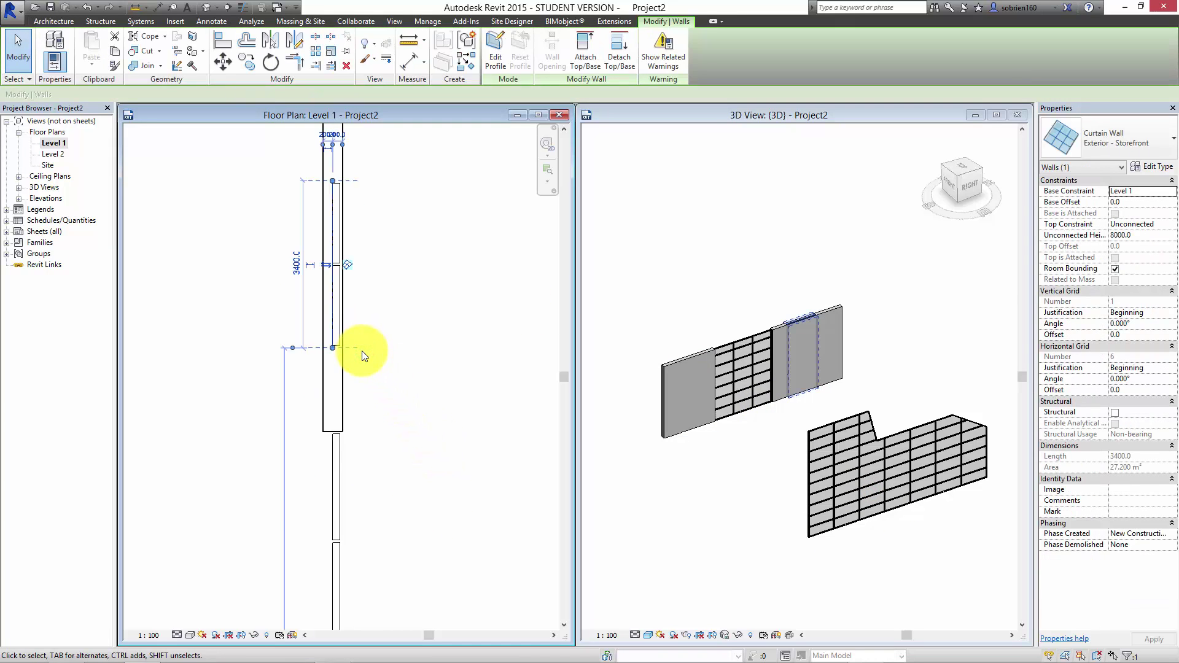
{"action": "key", "text": "Escape"}
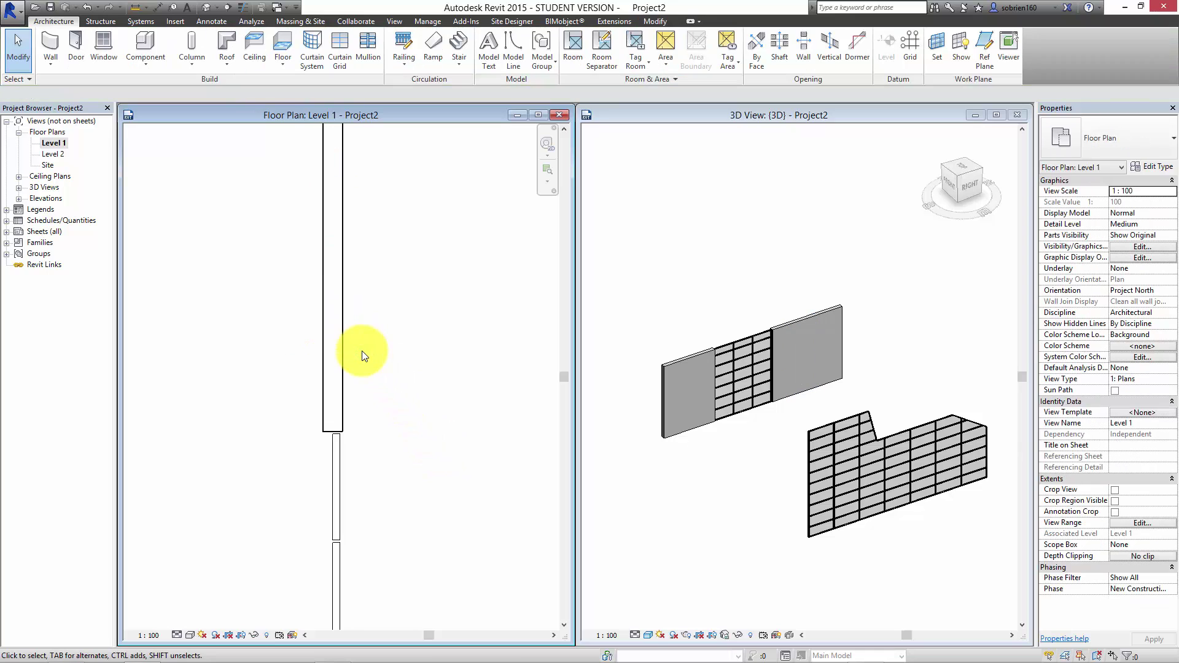
Step: Start a new Exterior - Storefront curtain wall and turn on Automatically Embed in its type properties
{"action": "left_click", "coordinate": [52, 44]}
{"action": "left_click", "coordinate": [1162, 166]}
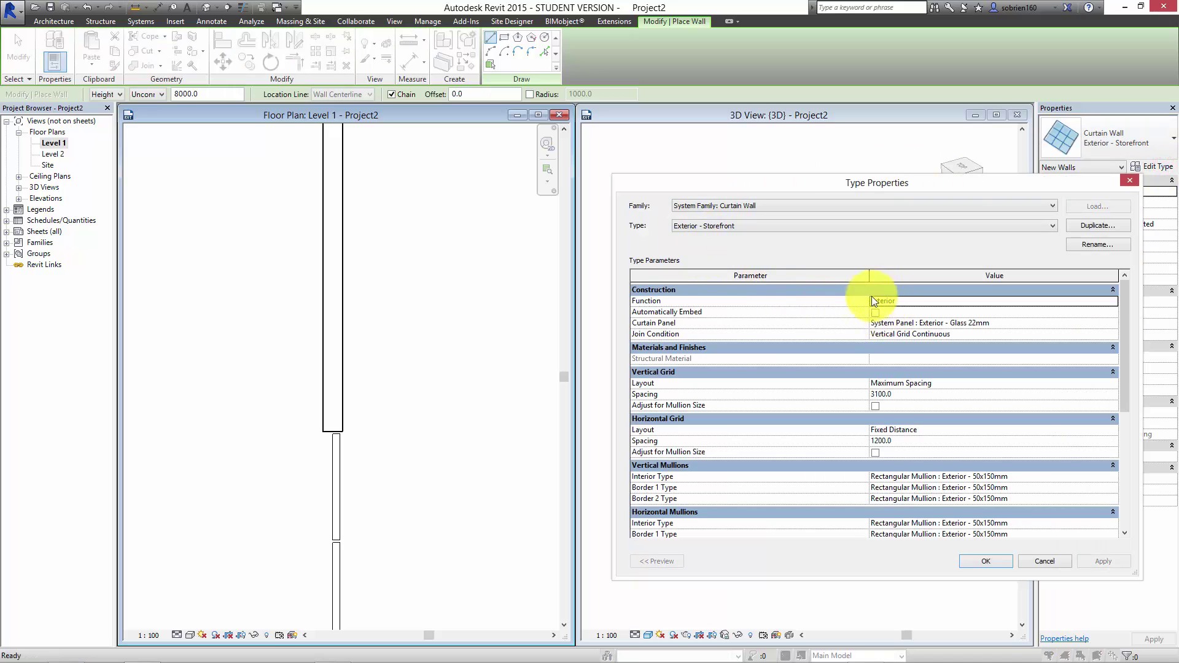
{"action": "left_click", "coordinate": [878, 313]}
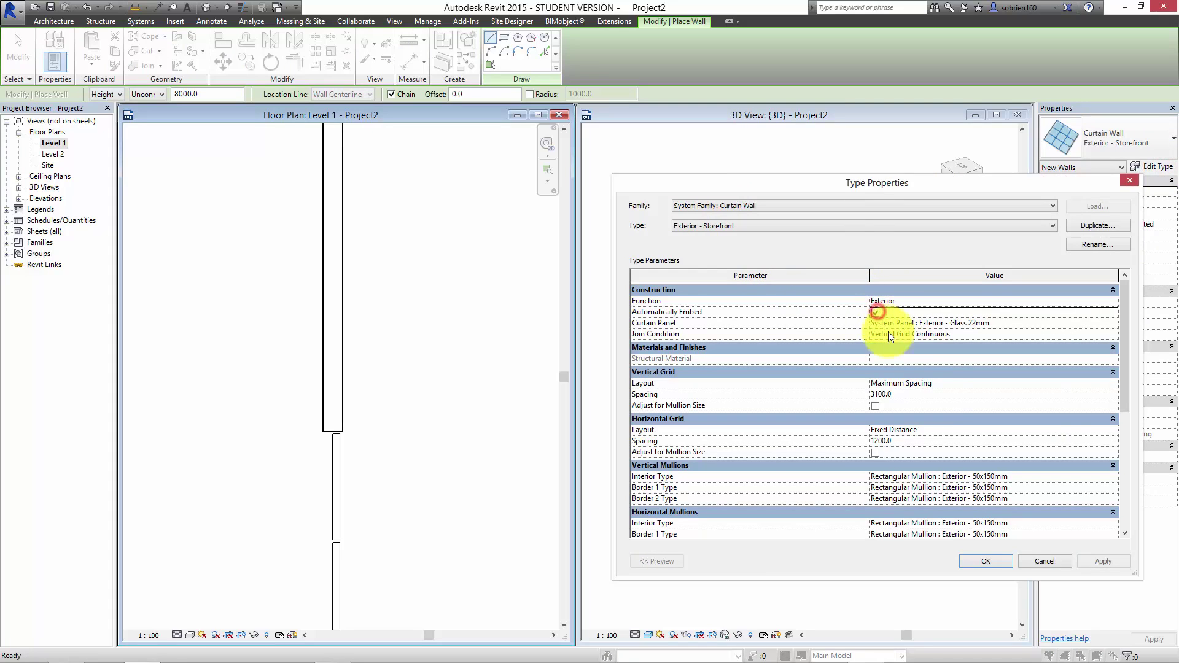
{"action": "left_click", "coordinate": [978, 562]}
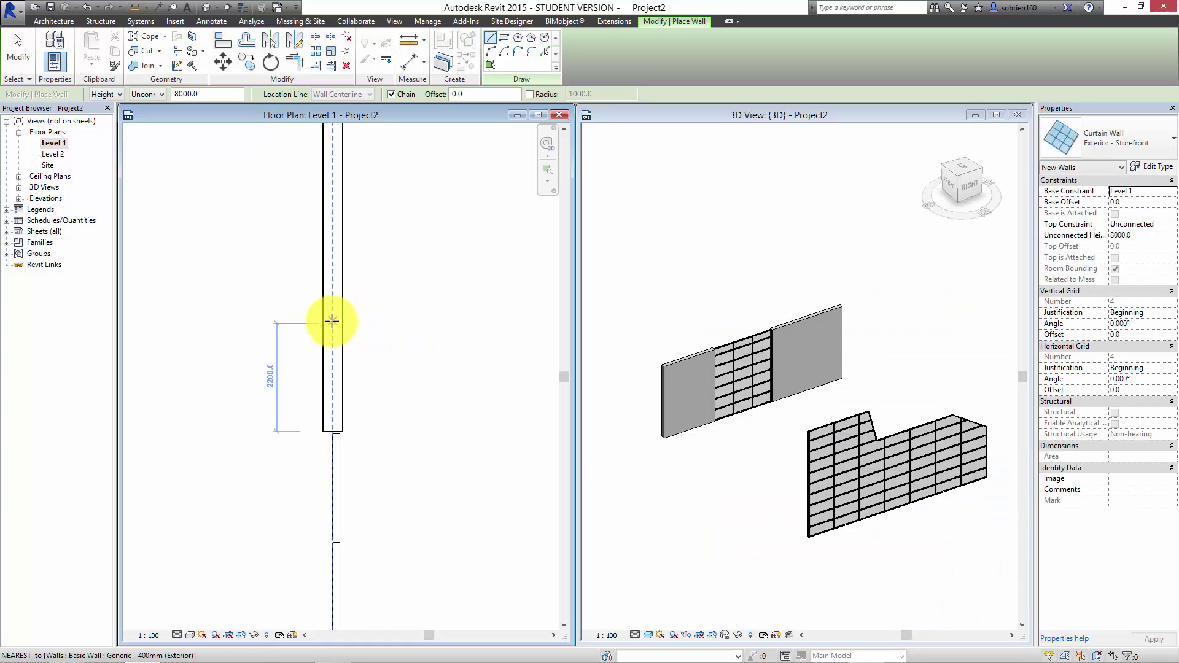
Step: Draw a storefront curtain wall about 3300 mm long along the centreline of the solid wall's upper section in the Level 1 plan
{"action": "left_click", "coordinate": [331, 320]}
{"action": "middle_click_drag", "start_coordinate": [358, 282], "coordinate": [358, 366]}
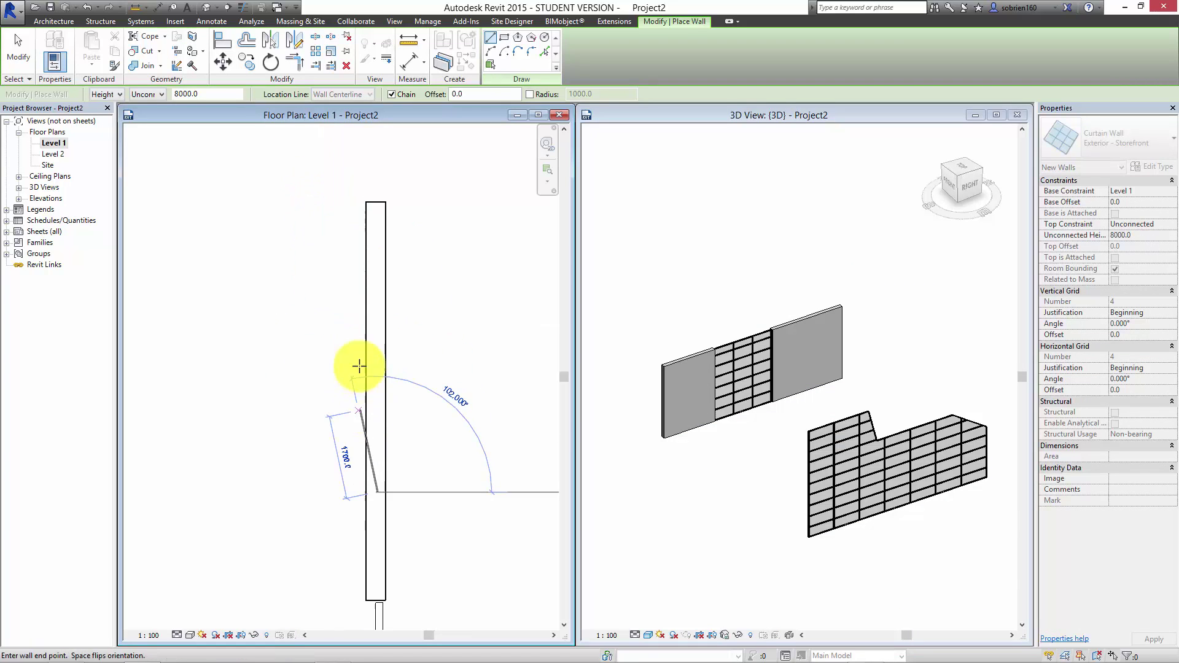
{"action": "left_click", "coordinate": [382, 328]}
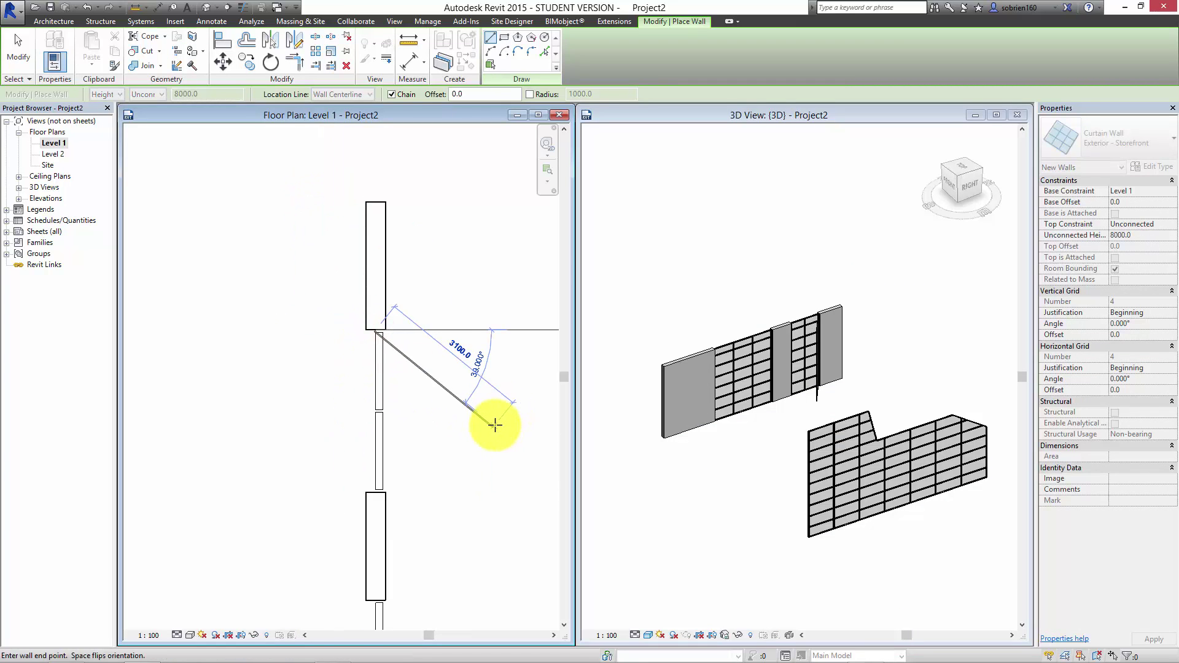
{"action": "key", "text": "Escape"}
{"action": "key", "text": "Escape"}
Step: Lower the top of the new embedded curtain wall in the 3D view to roughly half the solid wall's height and deselect it
{"action": "scroll", "coordinate": [777, 441], "scroll_direction": "up", "scroll_amount": 5}
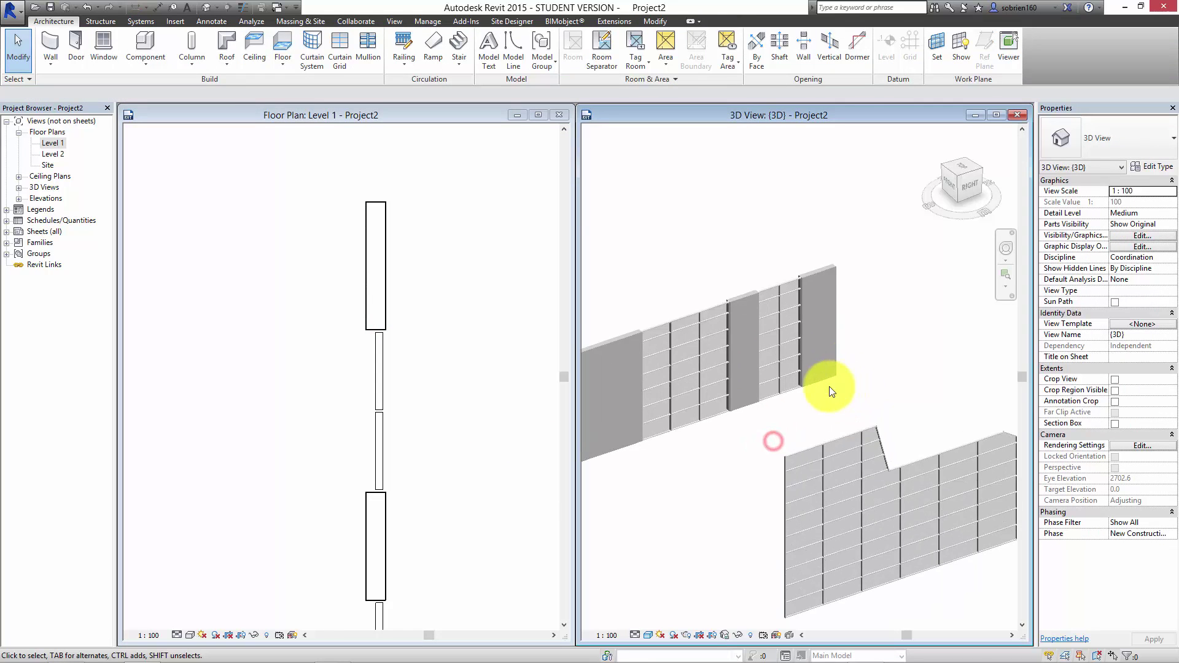
{"action": "scroll", "coordinate": [815, 245], "scroll_direction": "up", "scroll_amount": 5}
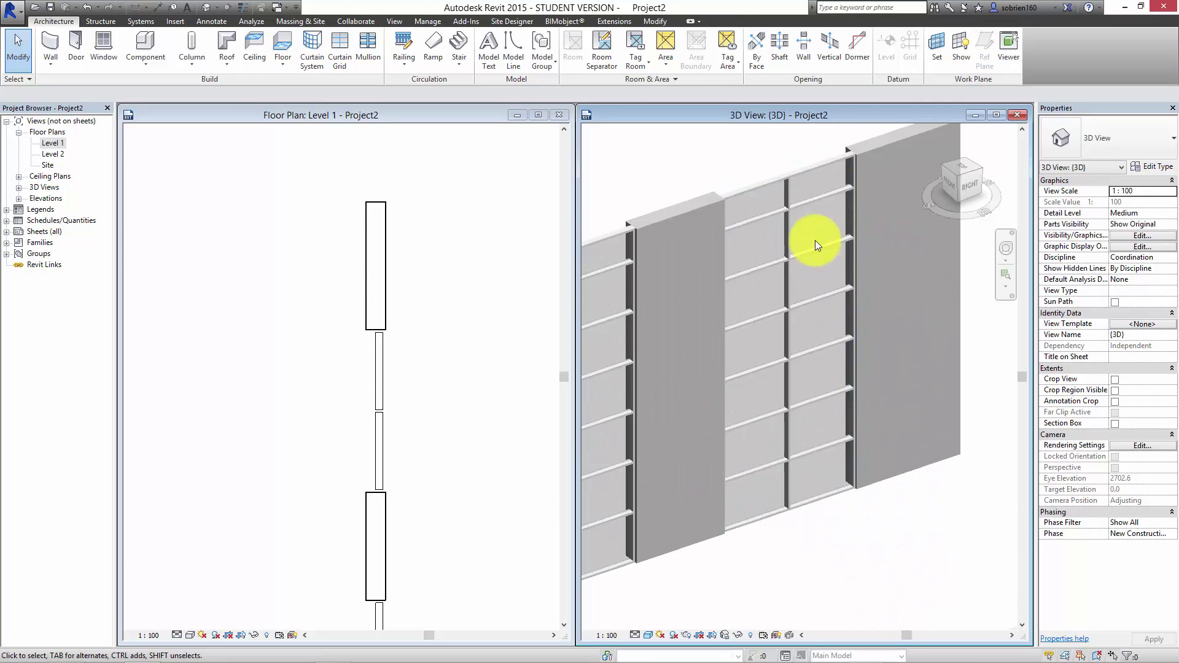
{"action": "left_click", "coordinate": [795, 167]}
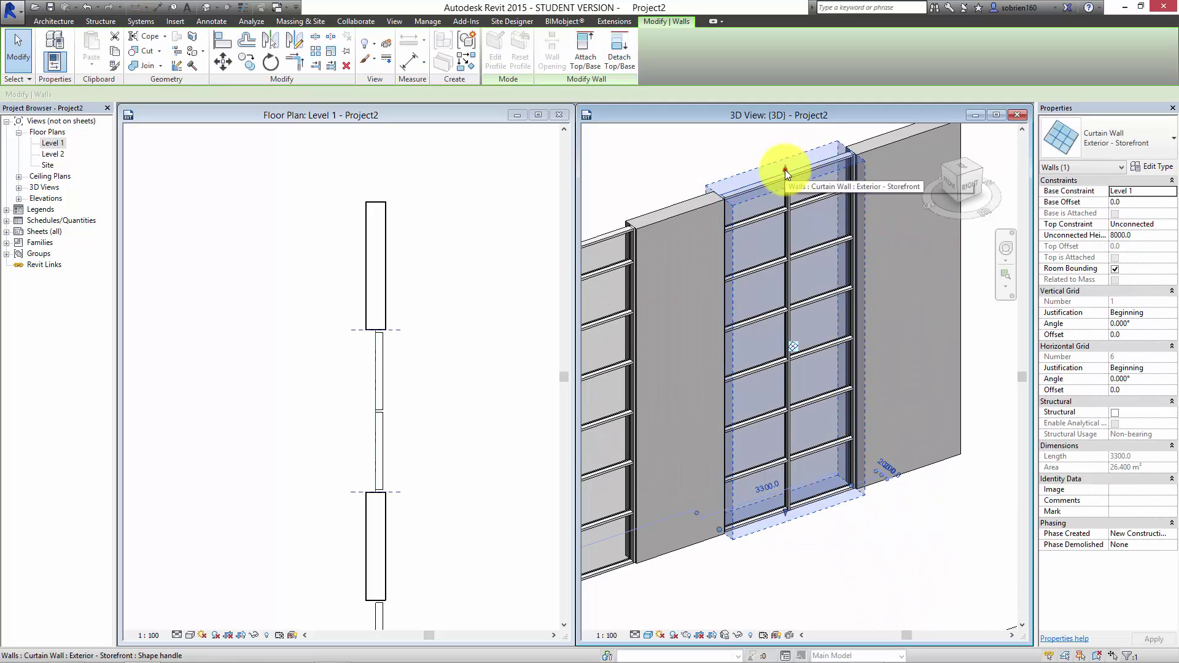
{"action": "left_click_drag", "start_coordinate": [797, 254], "coordinate": [713, 352]}
{"action": "left_click", "coordinate": [916, 592]}
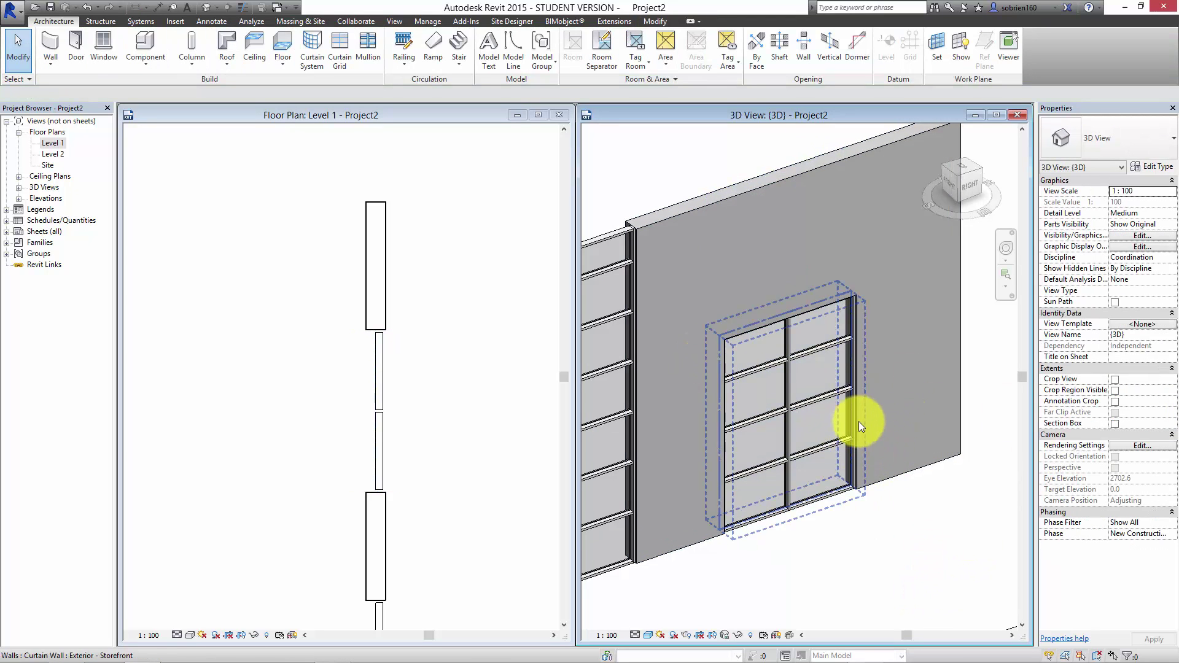
{"action": "scroll", "coordinate": [816, 499], "scroll_direction": "down", "scroll_amount": 4}
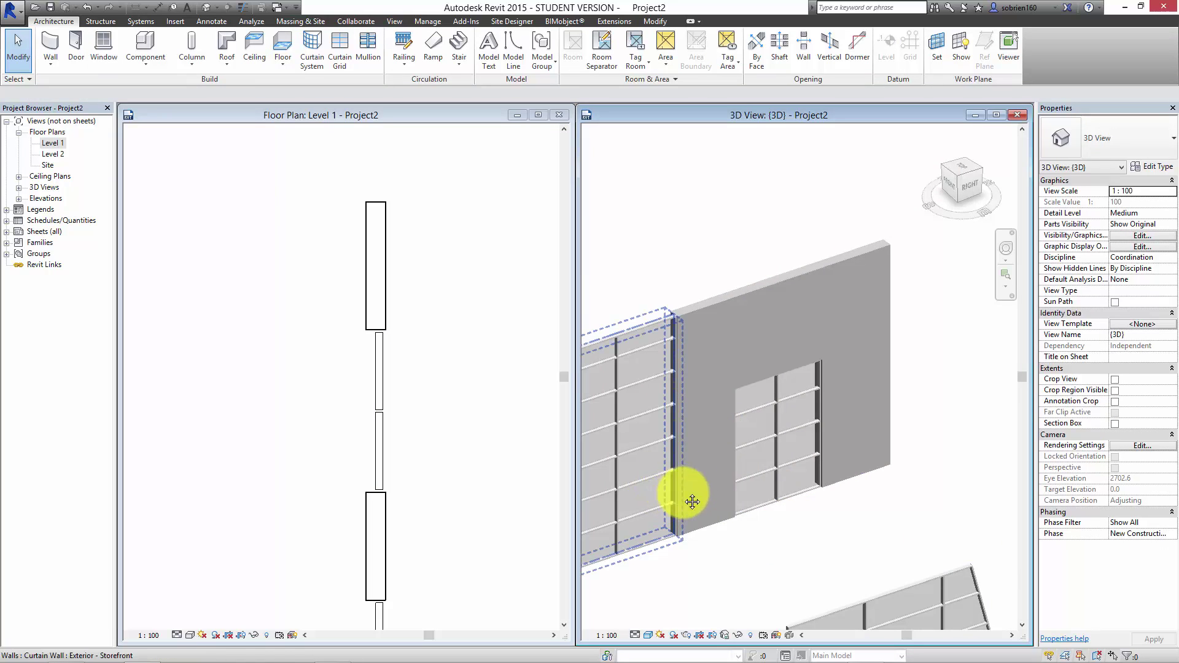
{"action": "scroll", "coordinate": [727, 391], "scroll_direction": "down", "scroll_amount": 2}
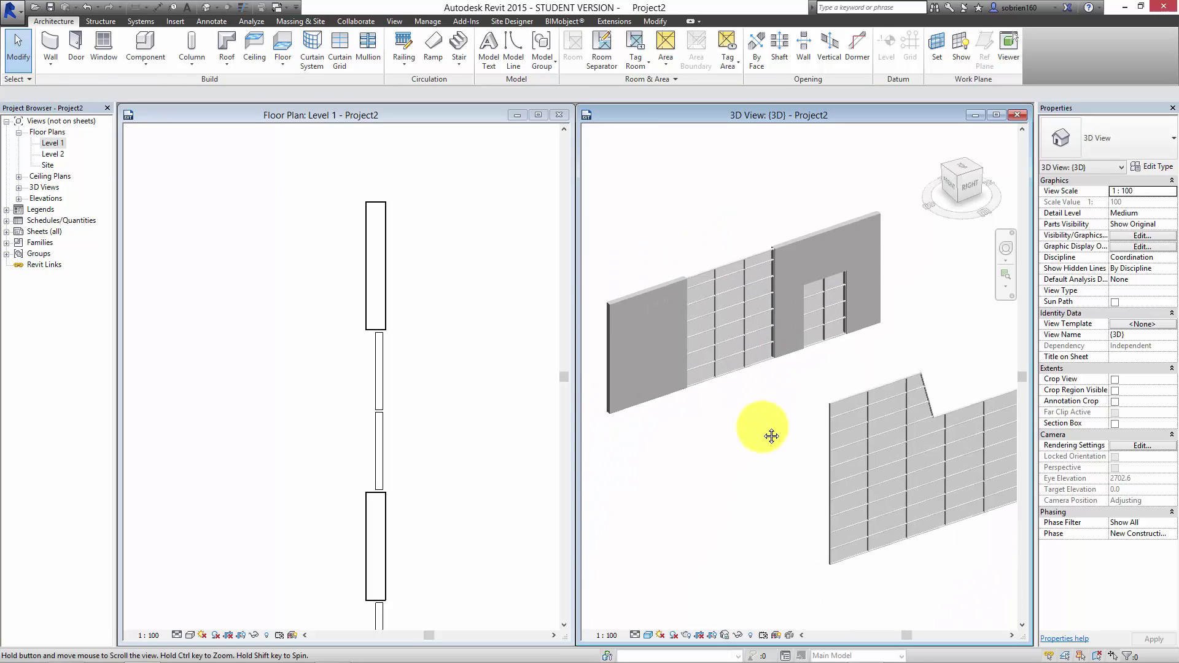
{"action": "scroll", "coordinate": [772, 419], "scroll_direction": "up", "scroll_amount": 3}
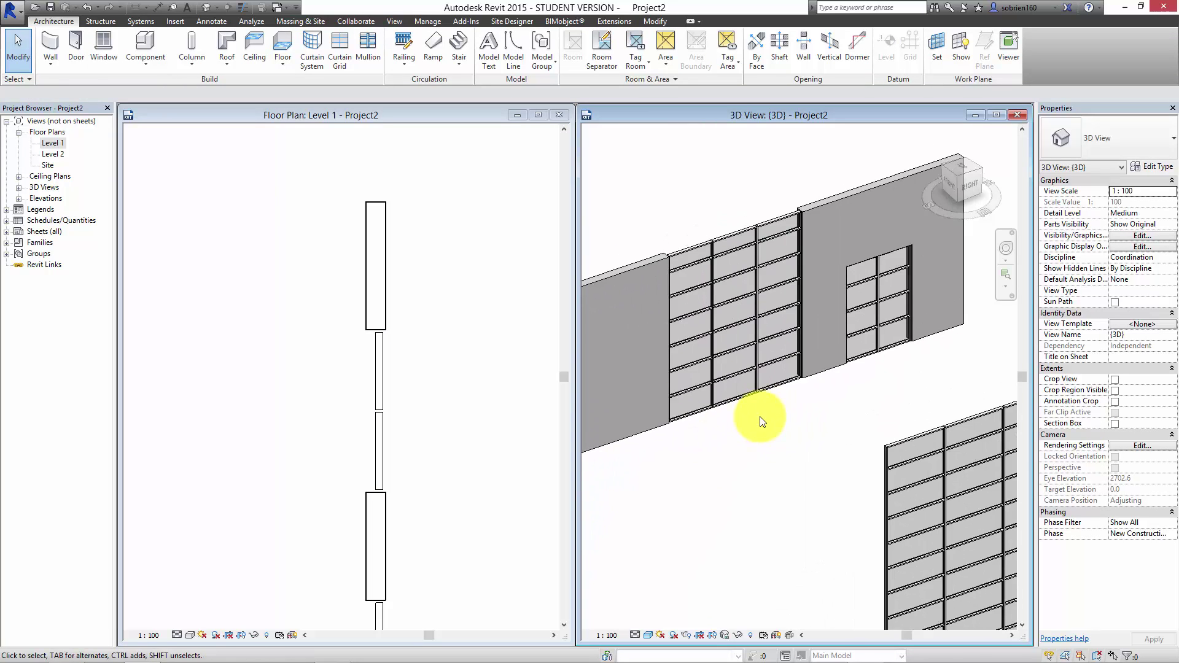
{"action": "middle_click_drag", "start_coordinate": [768, 426], "coordinate": [799, 415]}
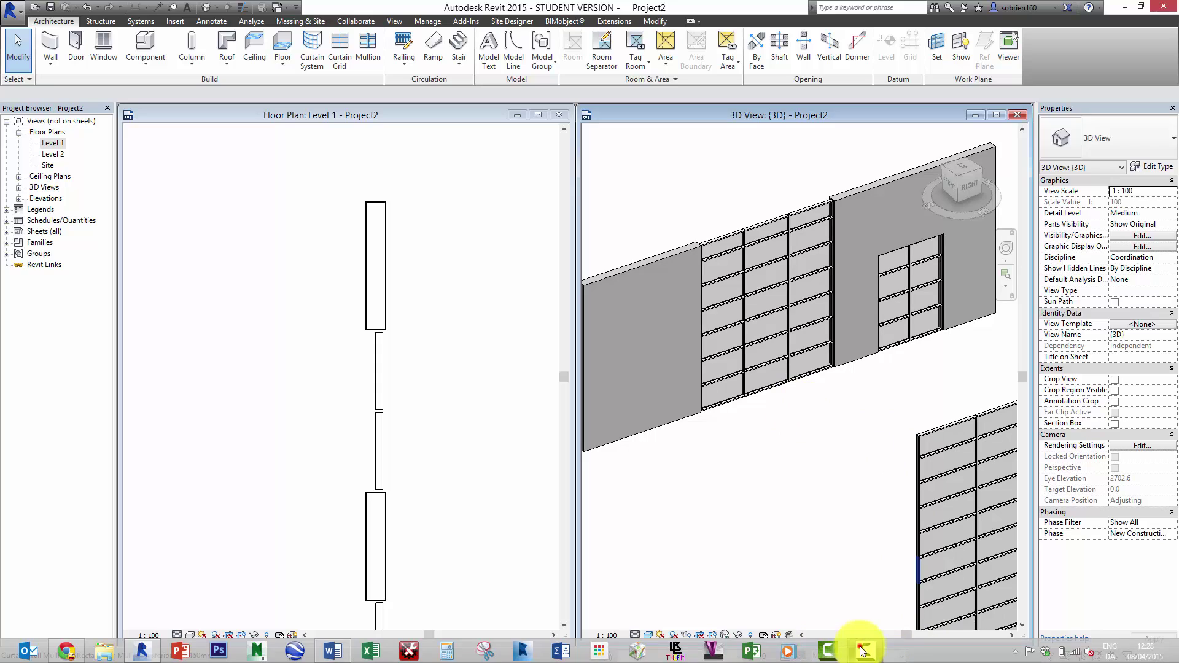
{"action": "left_click", "coordinate": [863, 651]}
{"action": "left_click", "coordinate": [964, 495]}
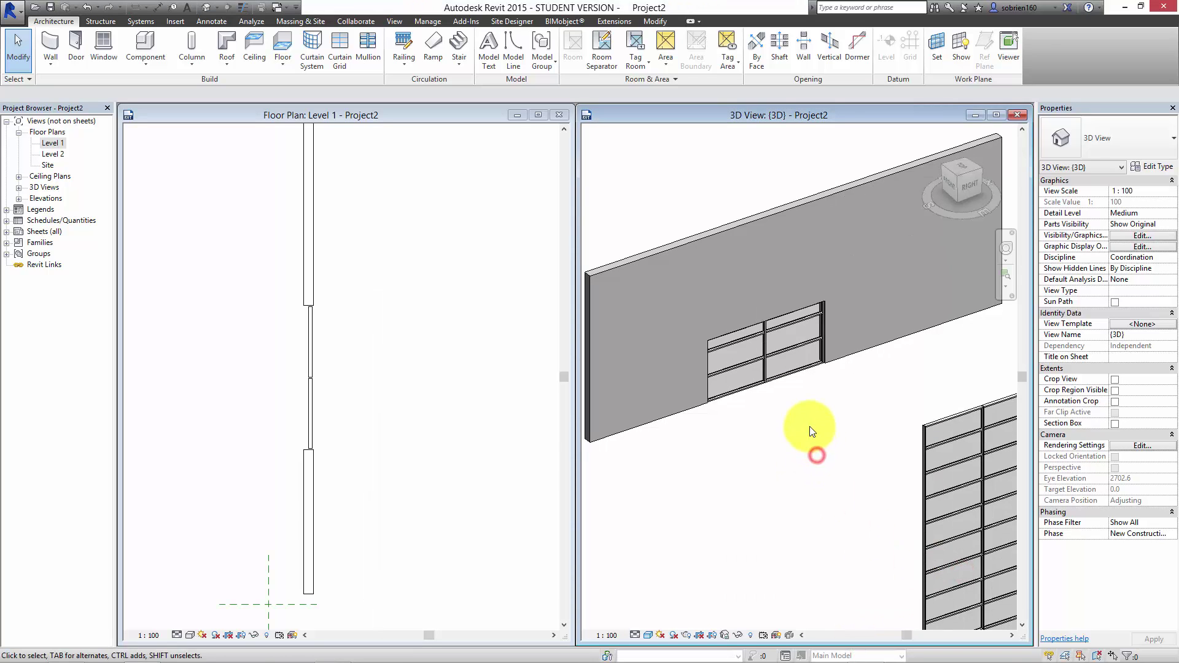
Step: Set the unconnected height of the curtain wall embedded in the solid wall to 6000 mm and deselect it
{"action": "scroll", "coordinate": [790, 399], "scroll_direction": "up", "scroll_amount": 3}
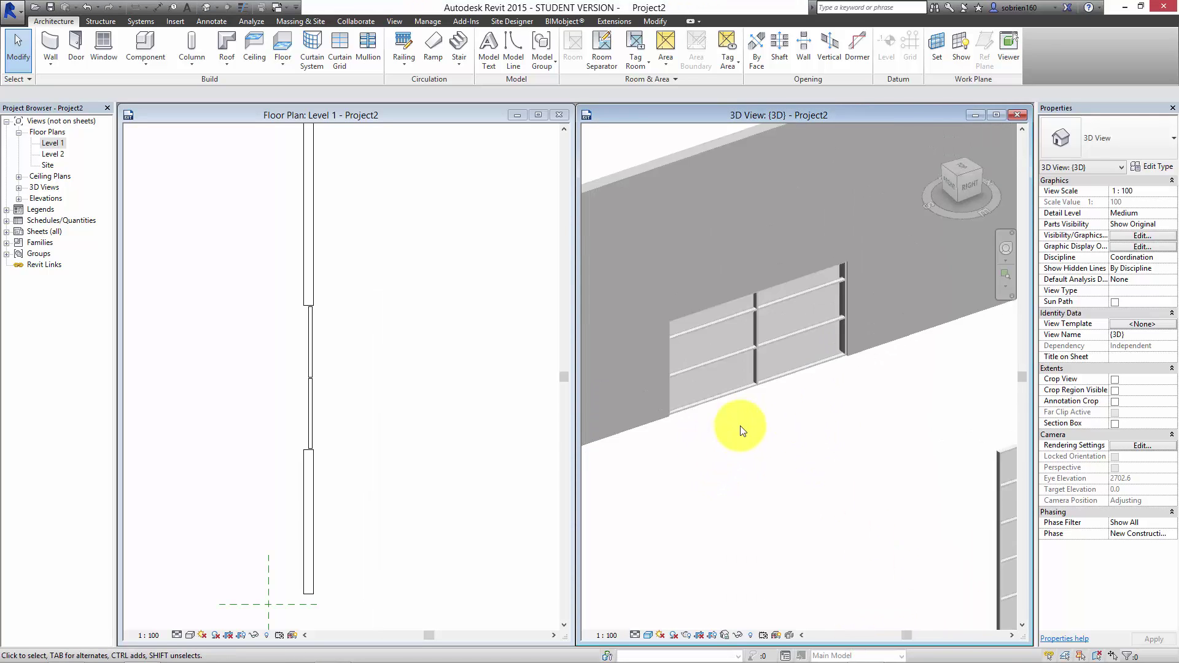
{"action": "scroll", "coordinate": [742, 429], "scroll_direction": "down", "scroll_amount": 3}
{"action": "left_click", "coordinate": [783, 374]}
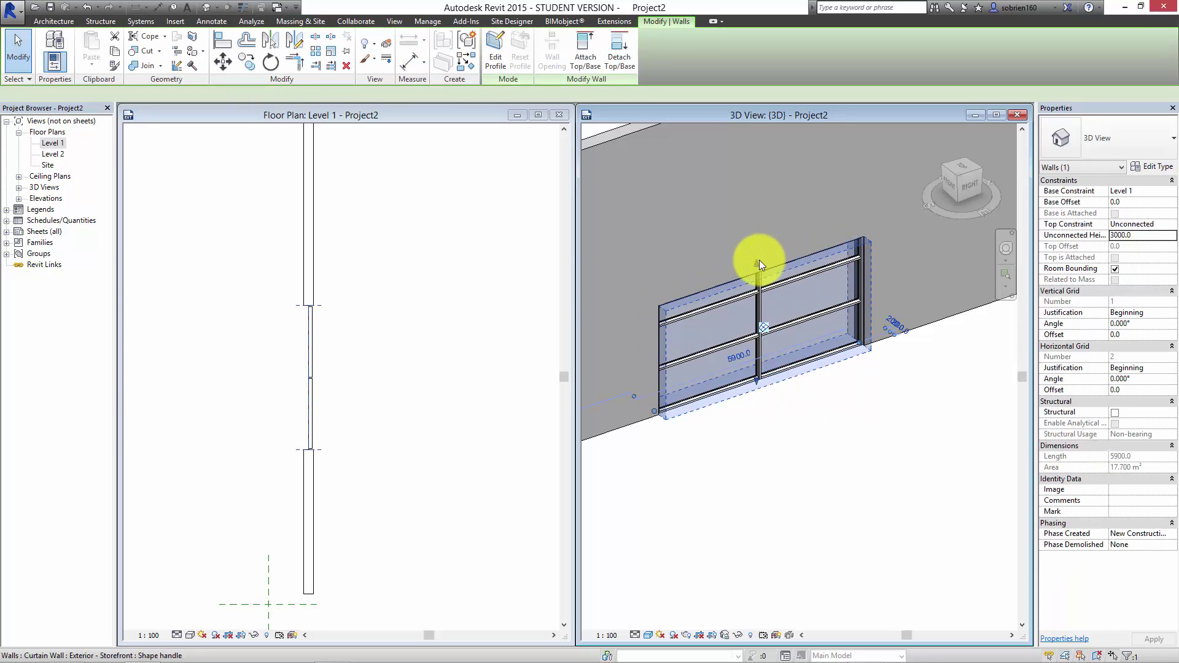
{"action": "left_click", "coordinate": [1149, 239]}
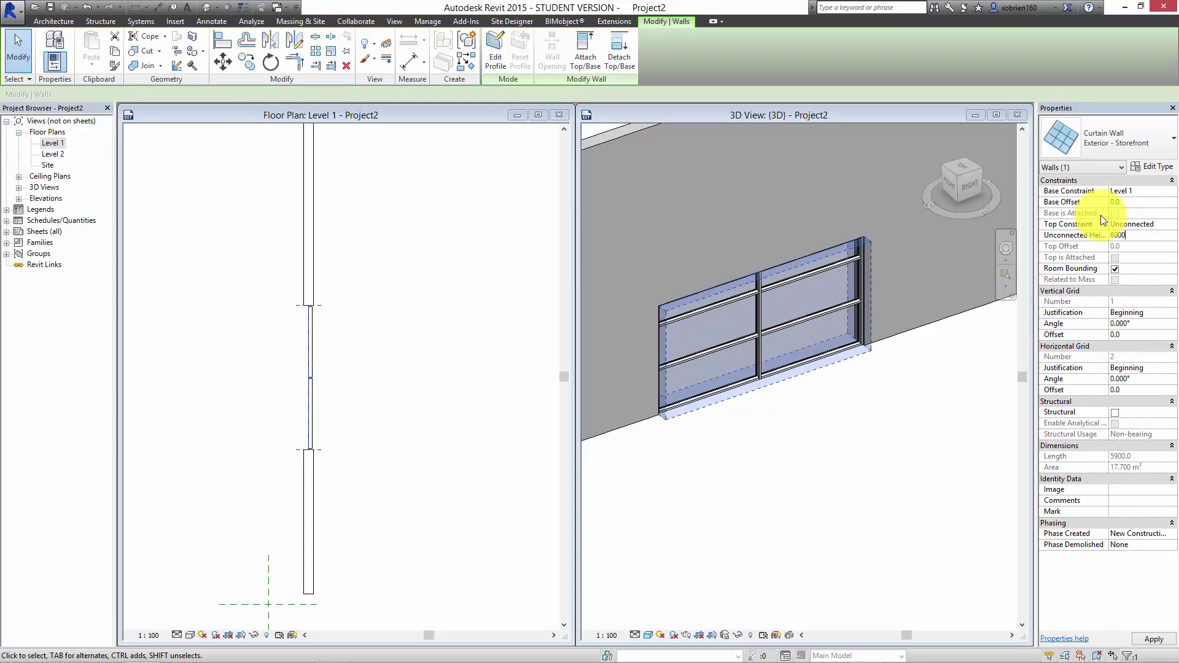
{"action": "type", "text": "6000"}
{"action": "key", "text": "Return"}
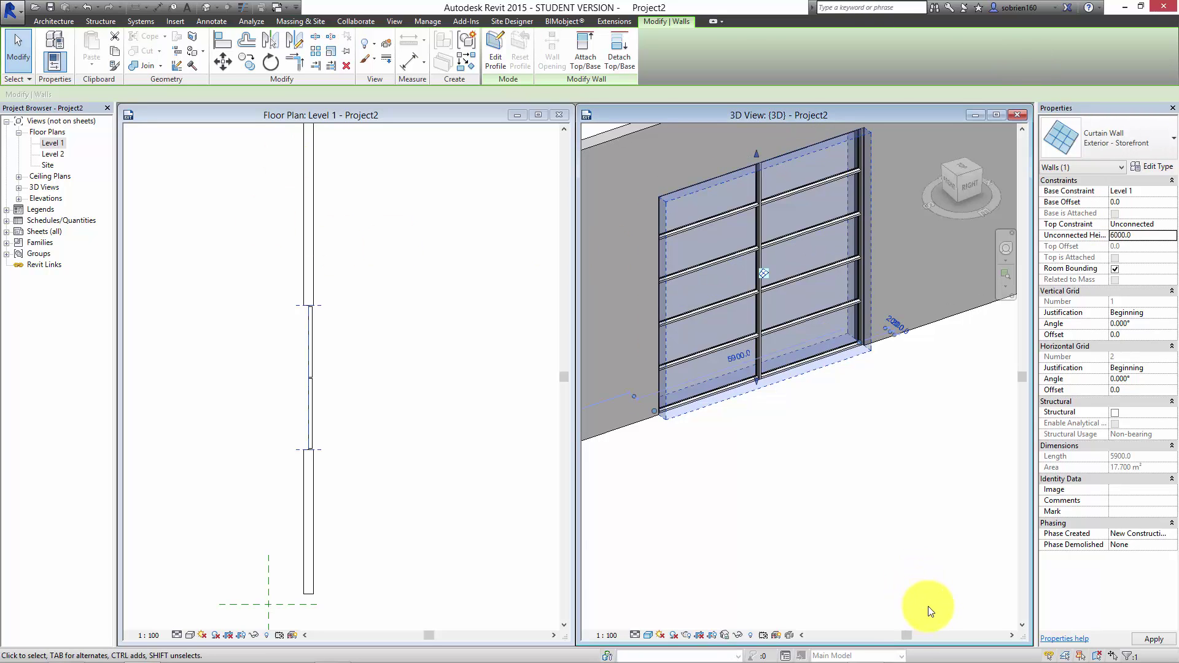
{"action": "left_click", "coordinate": [848, 516]}
{"action": "scroll", "coordinate": [838, 492], "scroll_direction": "up", "scroll_amount": 2}
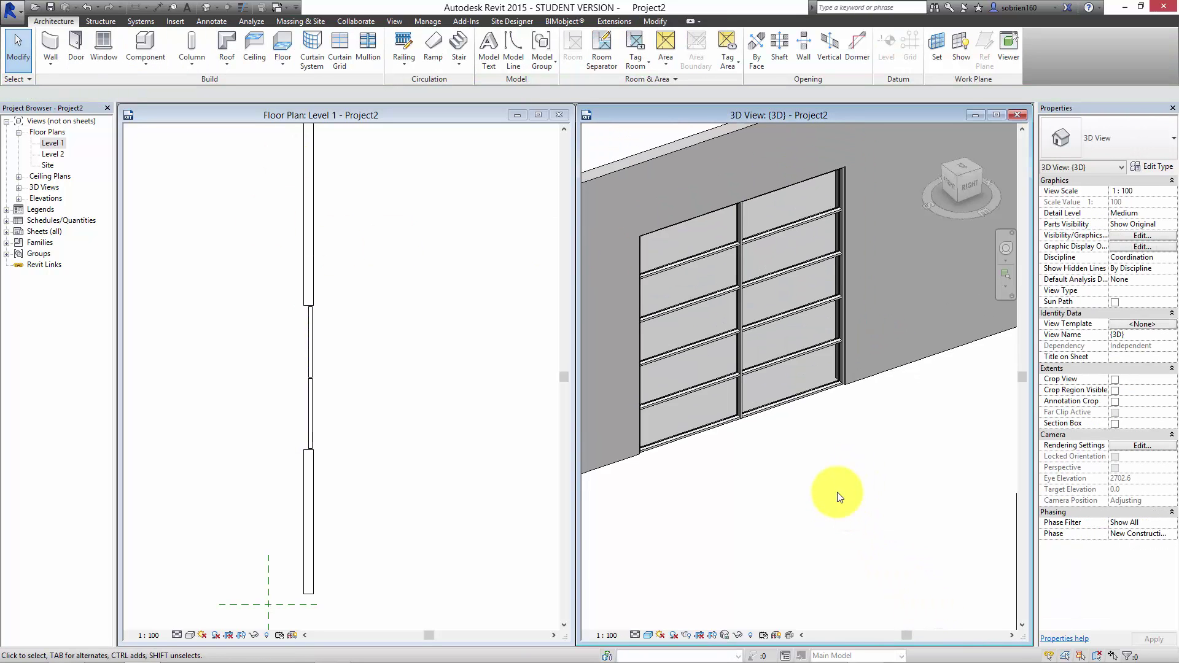
Step: Set the embedded curtain wall type's horizontal grid spacing to 2400 mm and vertical grid spacing to 1200 mm, and accept the type properties
{"action": "left_click", "coordinate": [816, 403]}
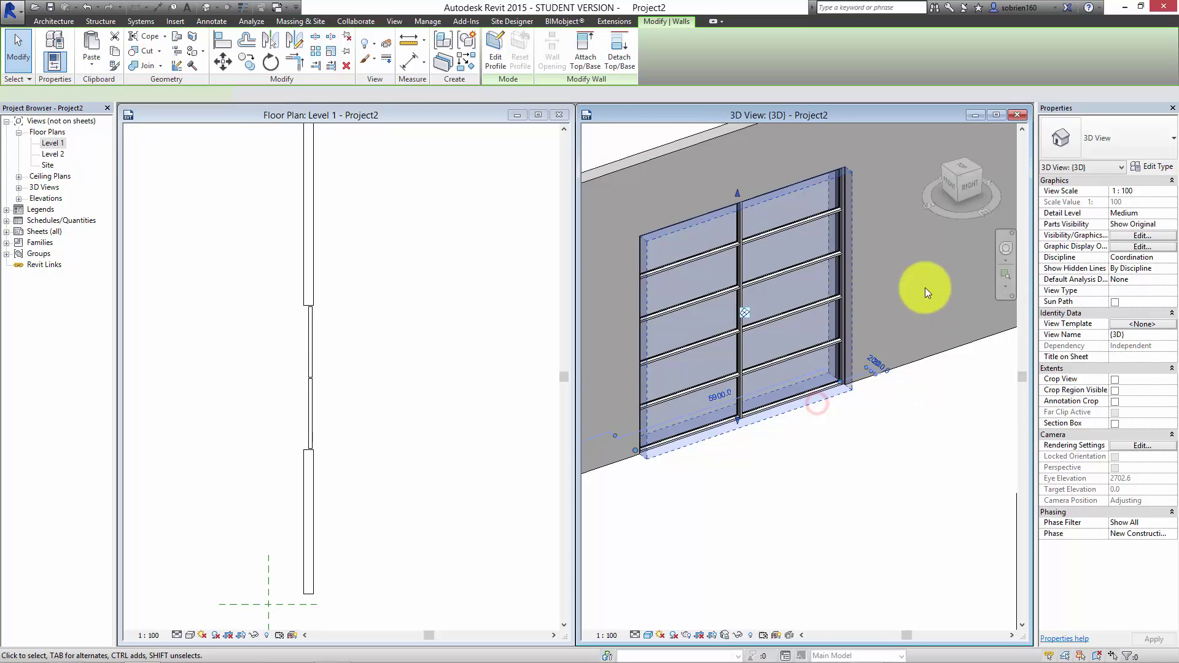
{"action": "left_click", "coordinate": [1160, 167]}
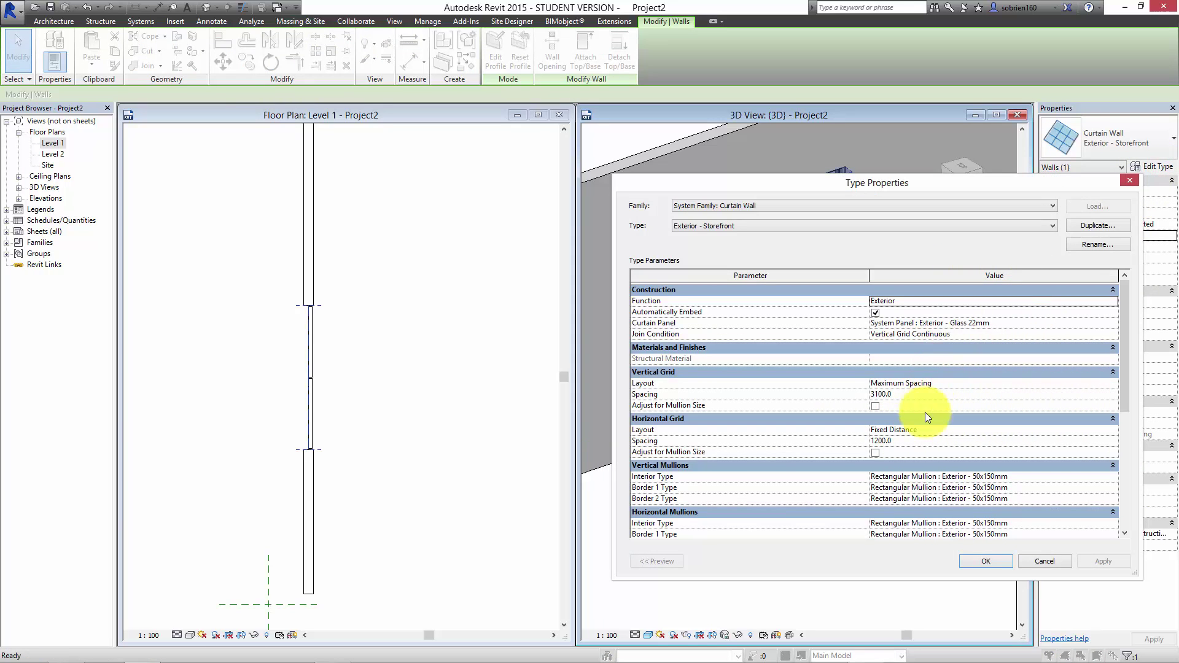
{"action": "left_click", "coordinate": [912, 441]}
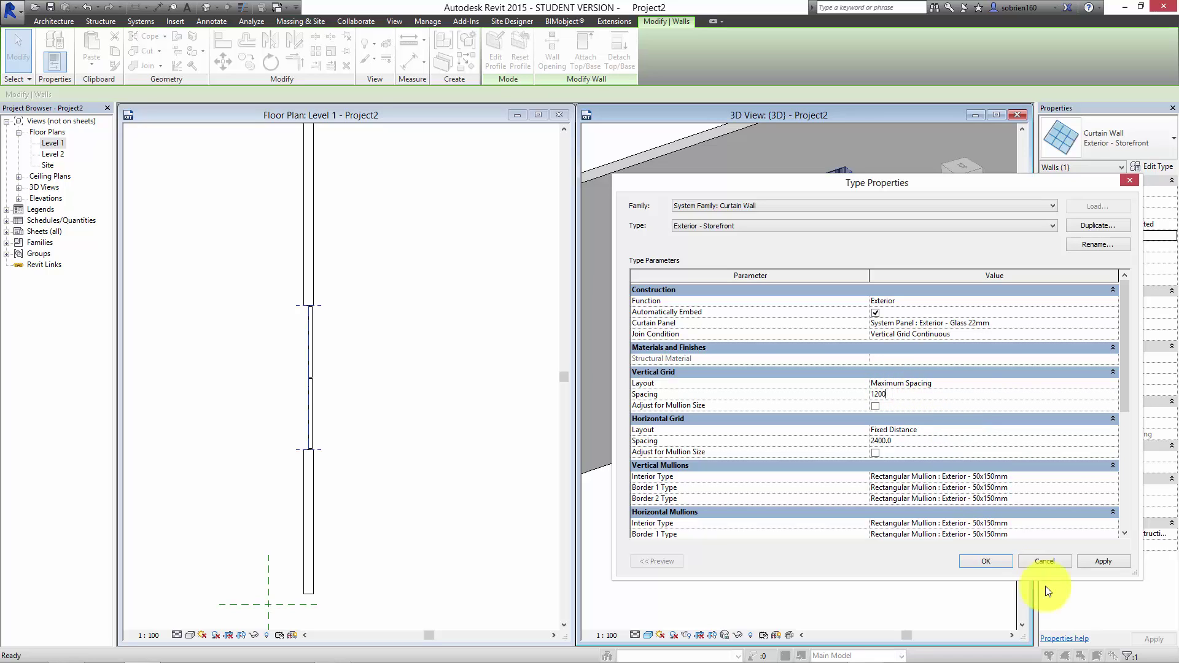
{"action": "left_click", "coordinate": [1104, 562]}
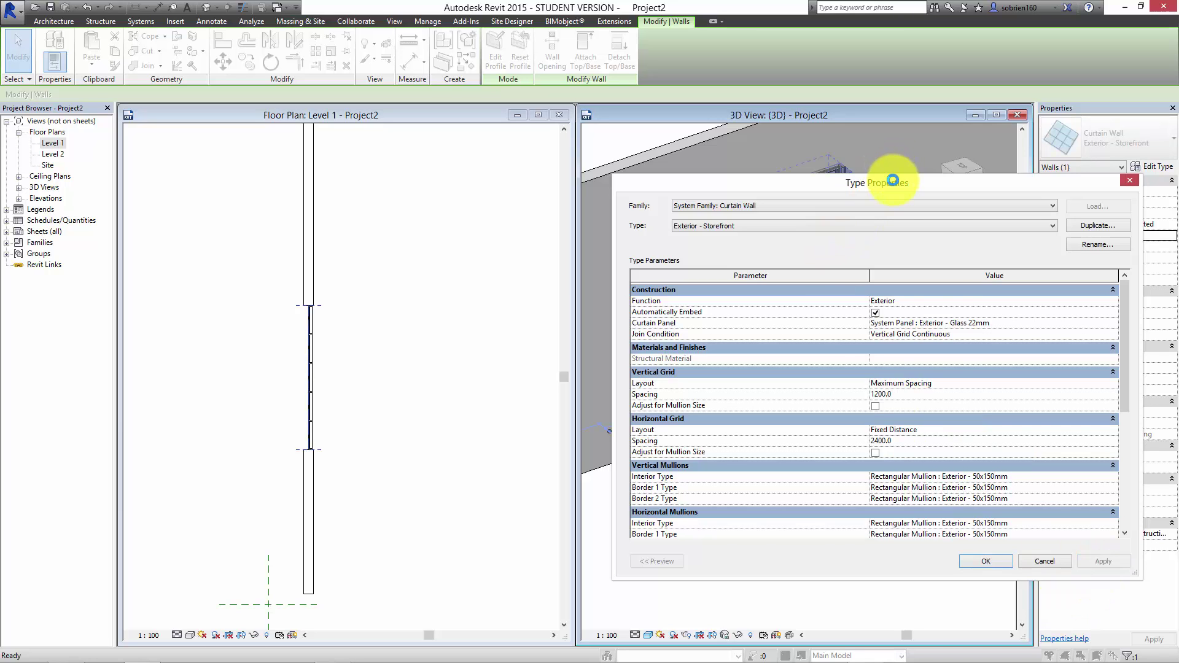
{"action": "left_click", "coordinate": [986, 561]}
{"action": "left_click", "coordinate": [842, 473]}
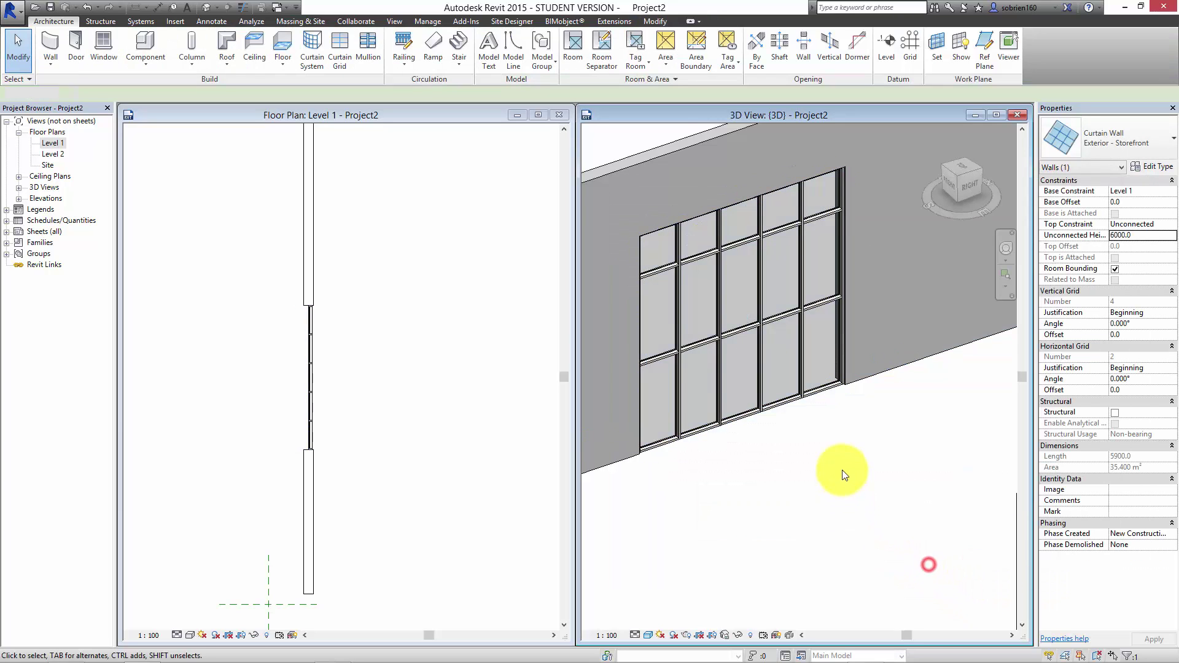
Step: Select the middle glass panel in the bottom row of the embedded storefront in the 3D view and unpin it
{"action": "scroll", "coordinate": [845, 485], "scroll_direction": "up", "scroll_amount": 5}
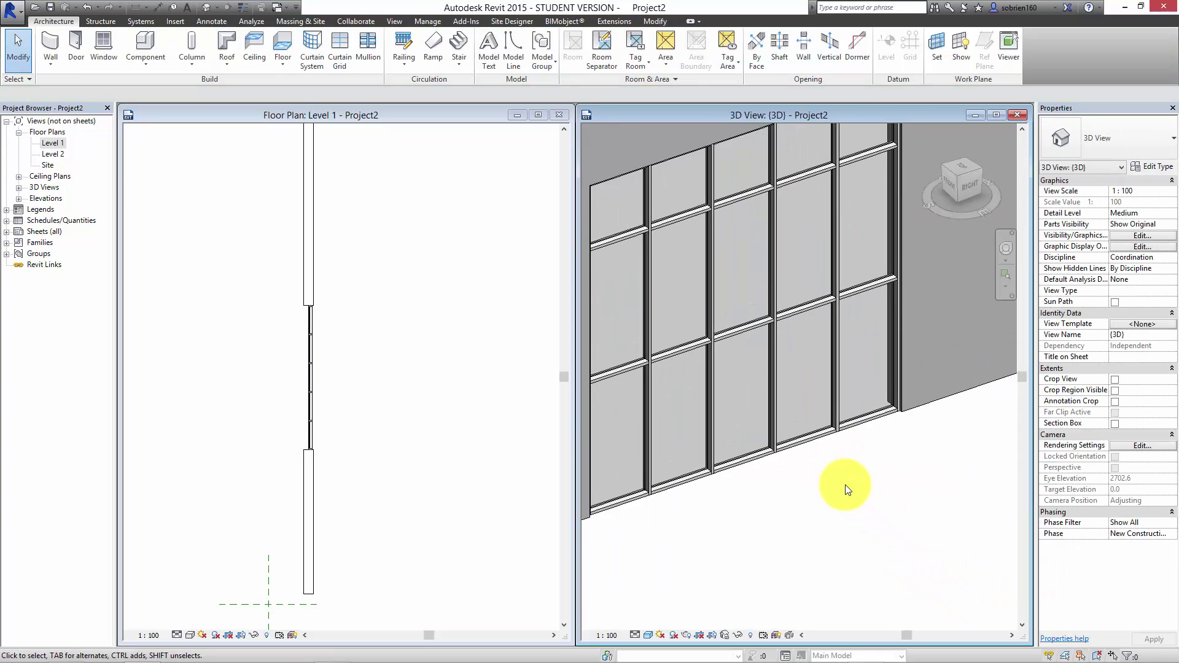
{"action": "middle_click_drag", "start_coordinate": [873, 541], "coordinate": [913, 564]}
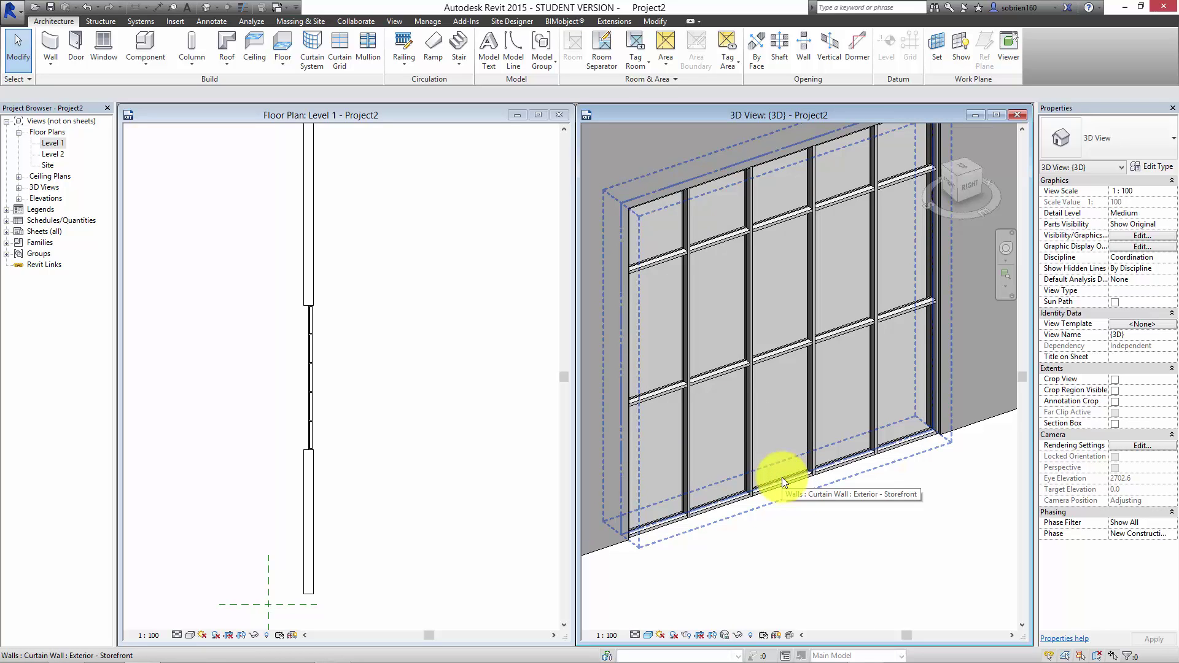
{"action": "key", "text": "Tab"}
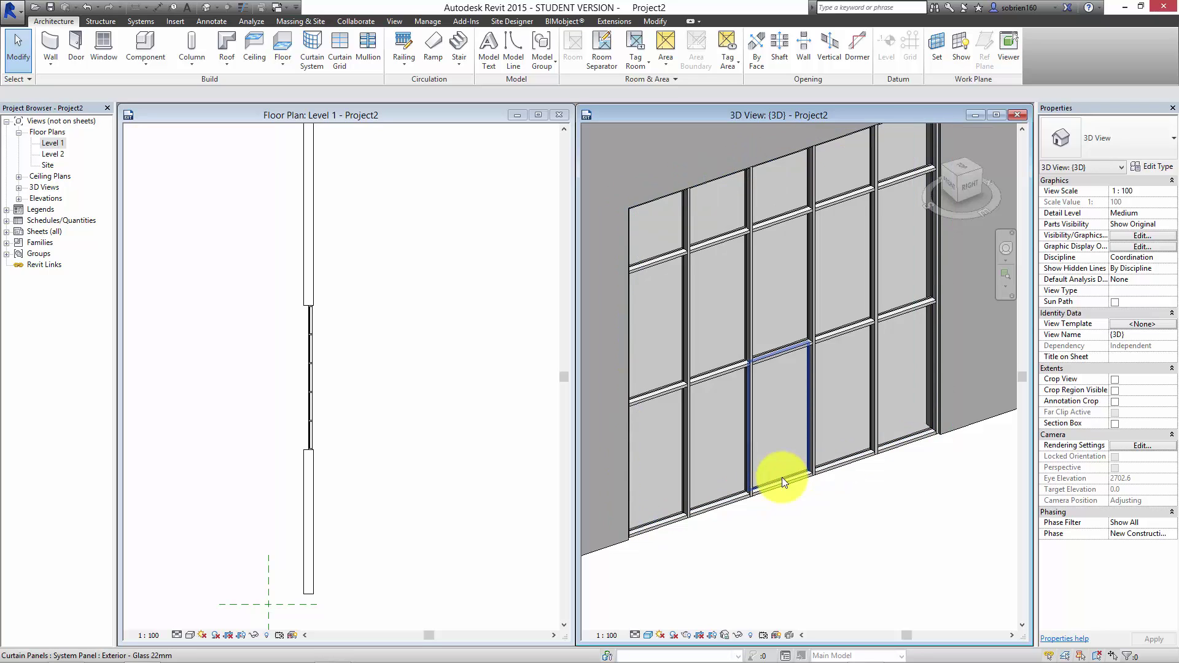
{"action": "key", "text": "Tab"}
{"action": "key", "text": "Tab"}
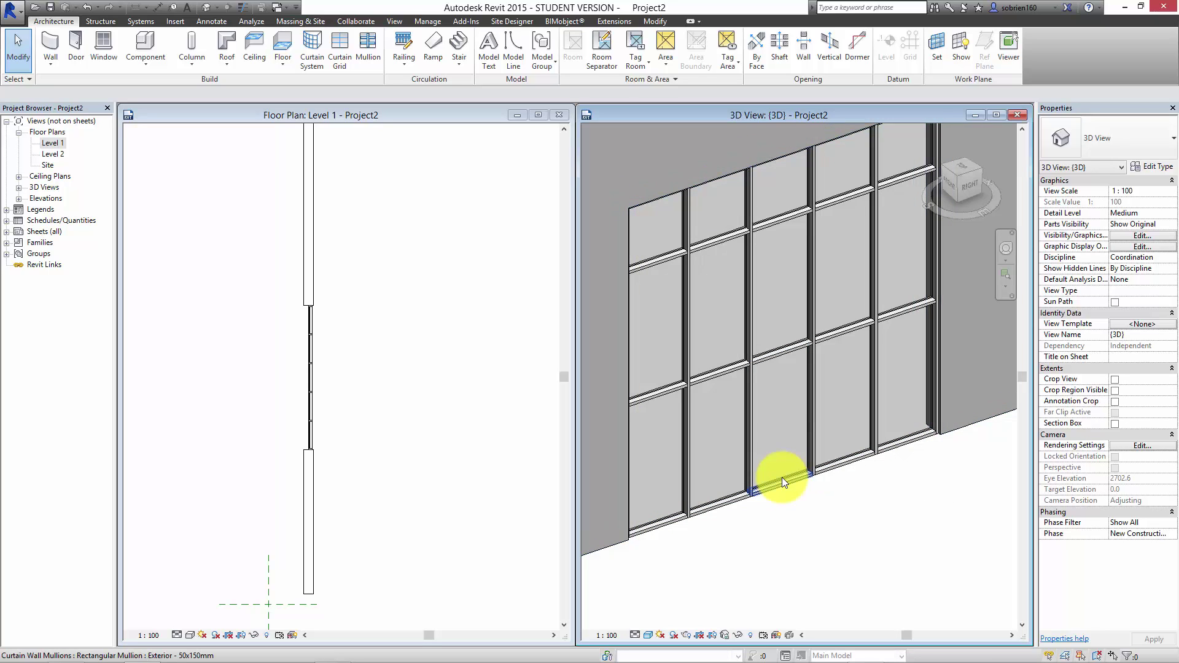
{"action": "key", "text": "Tab"}
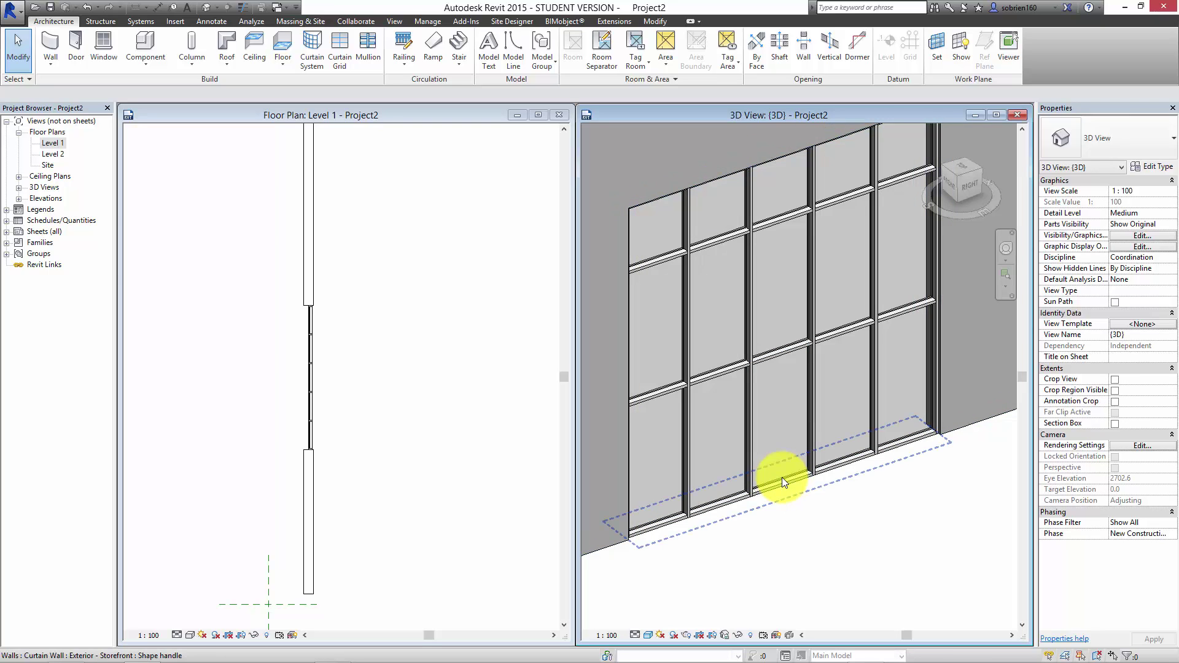
{"action": "key", "text": "Tab"}
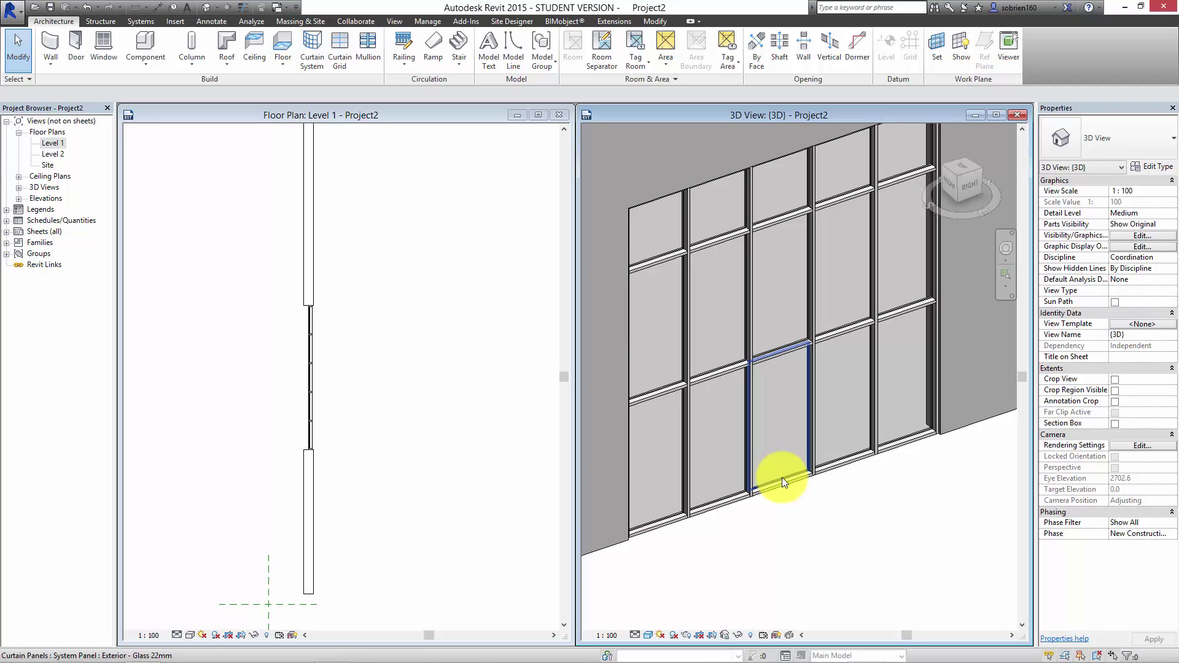
{"action": "left_click", "coordinate": [783, 477]}
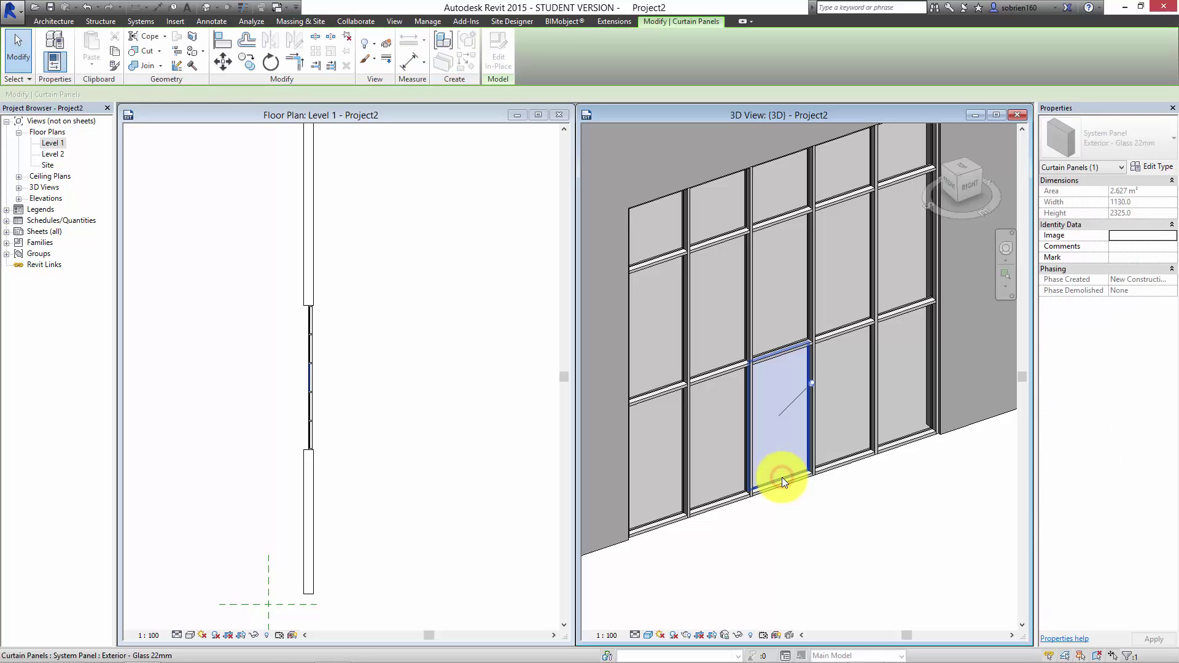
{"action": "left_click", "coordinate": [813, 386]}
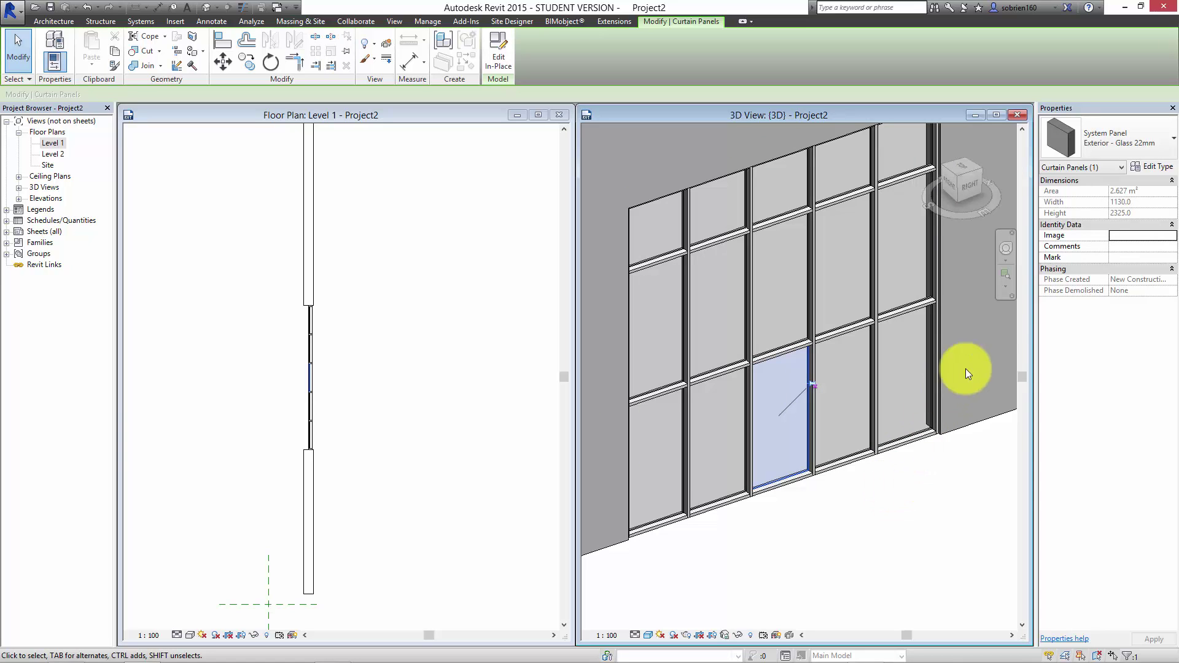
Step: Change the unpinned glass panel to the CW Single-Flush door type and deselect it
{"action": "left_click", "coordinate": [1136, 140]}
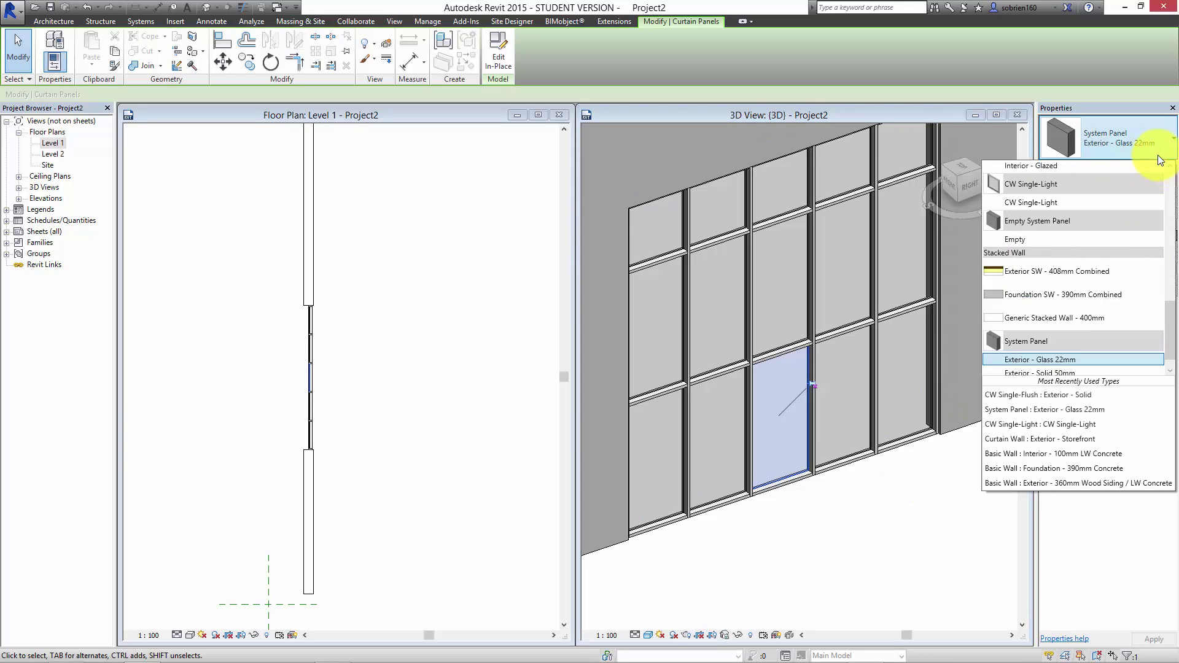
{"action": "scroll", "coordinate": [1163, 322], "scroll_direction": "down", "scroll_amount": 1}
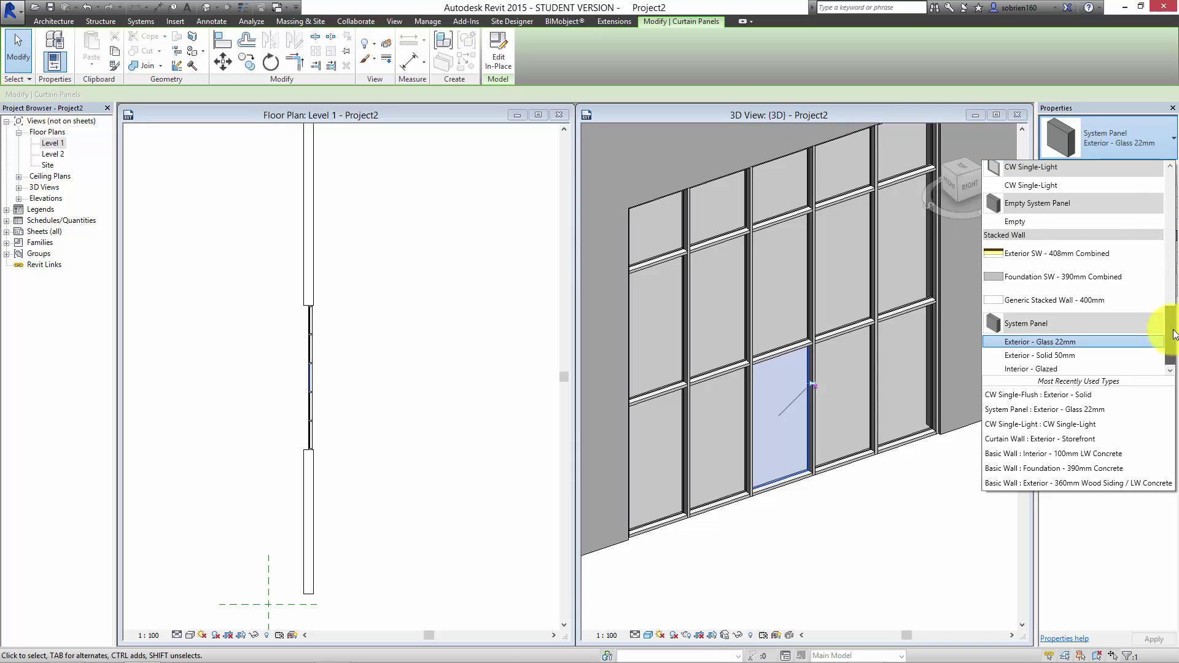
{"action": "scroll", "coordinate": [1176, 315], "scroll_direction": "up", "scroll_amount": 2}
{"action": "left_click_drag", "start_coordinate": [1176, 315], "coordinate": [1176, 279]}
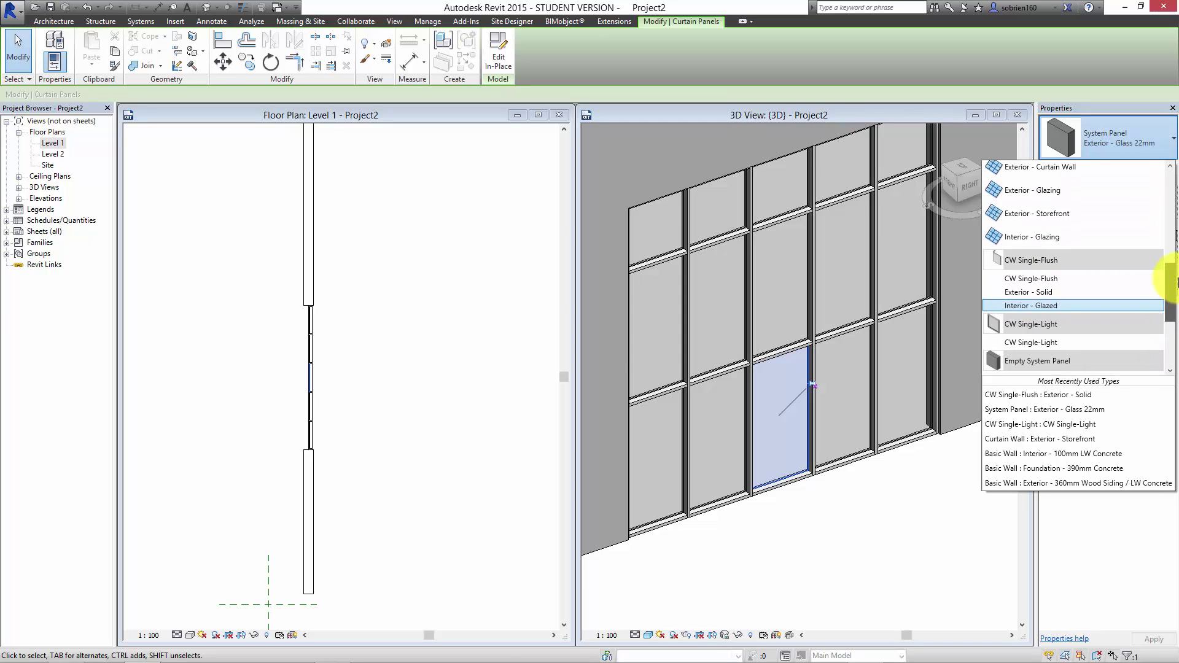
{"action": "left_click", "coordinate": [1088, 278]}
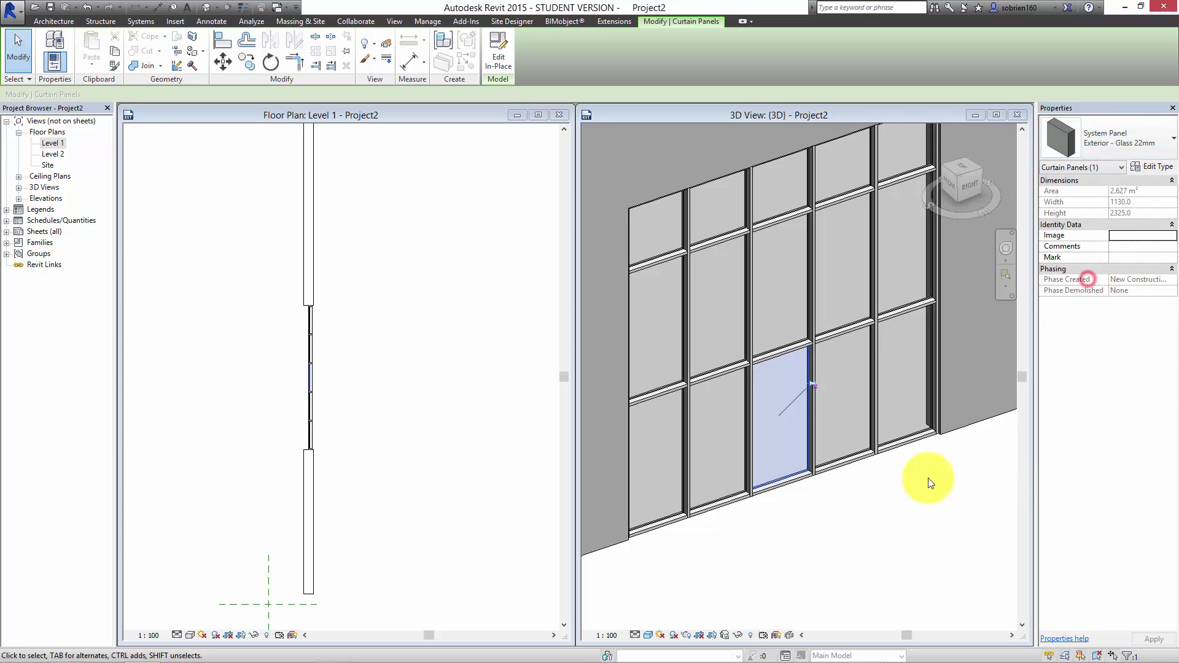
{"action": "left_click", "coordinate": [893, 548]}
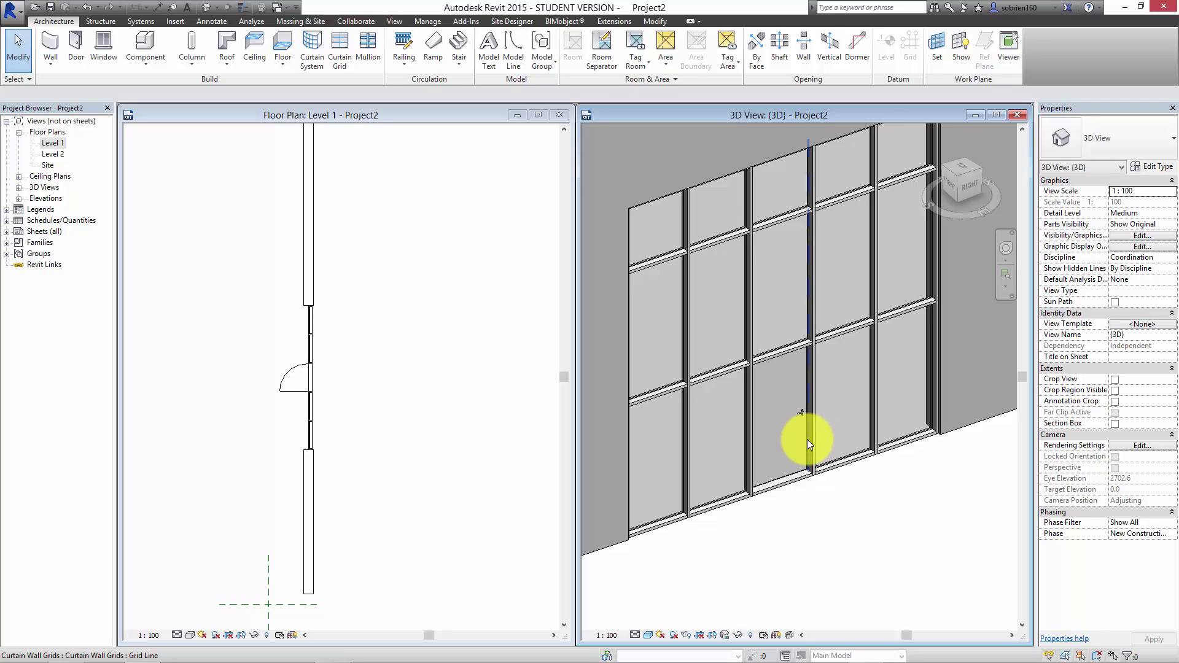
{"action": "mouse_move", "coordinate": [846, 662]}
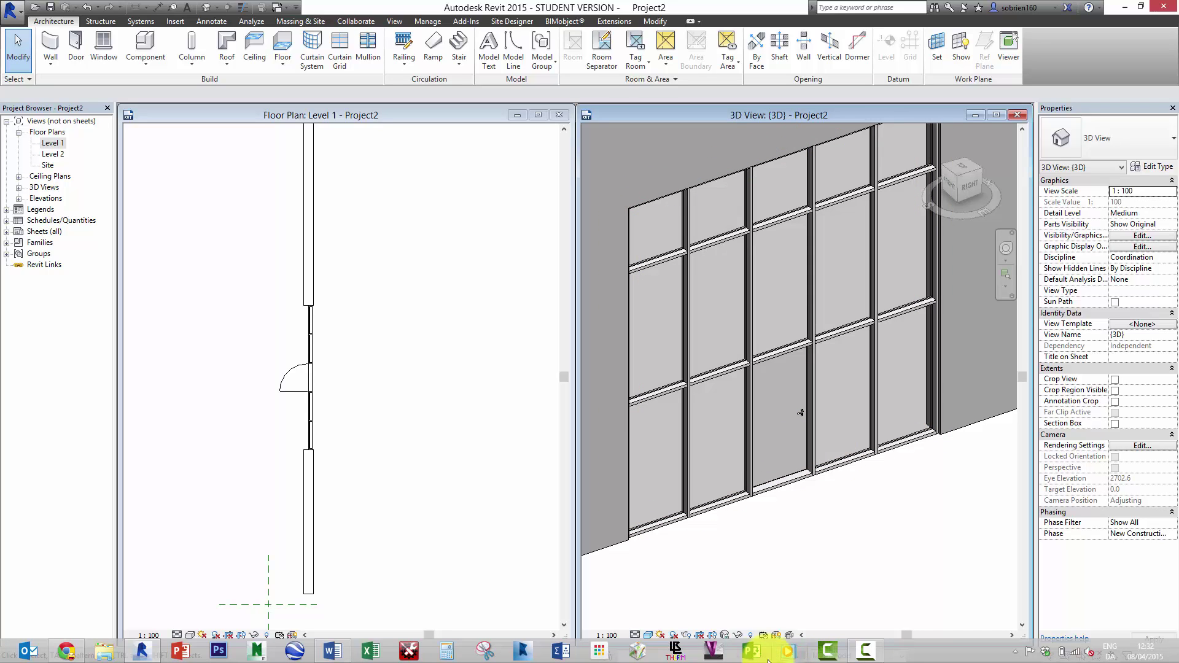
{"action": "left_click", "coordinate": [877, 653]}
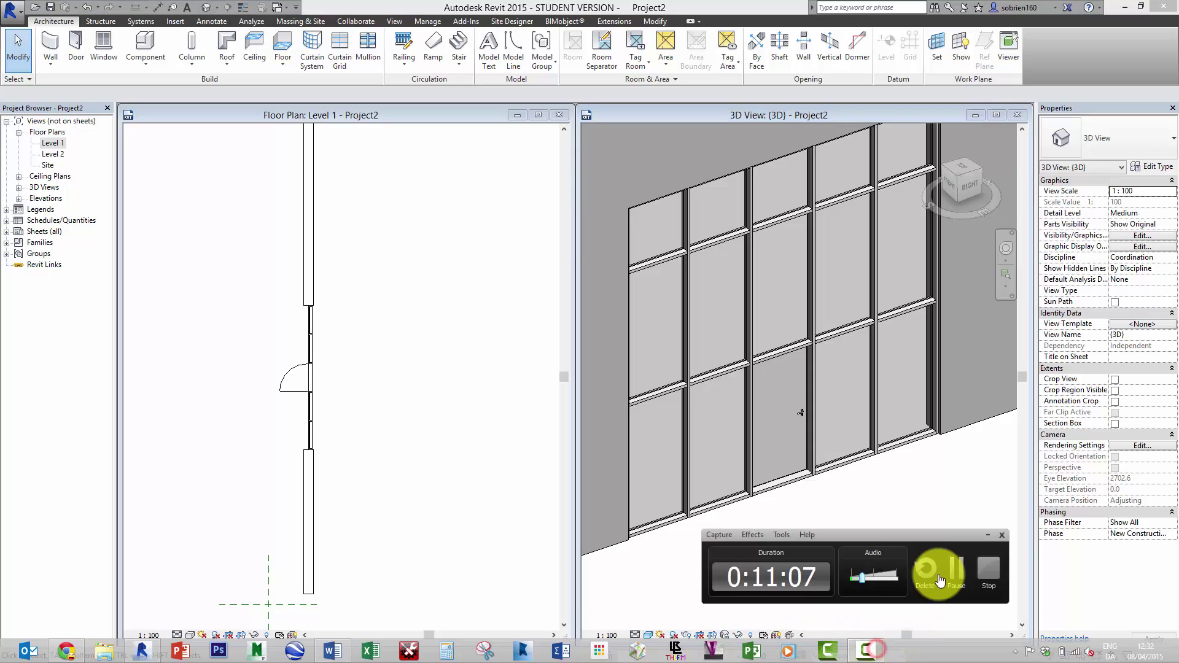
{"action": "left_click", "coordinate": [932, 494]}
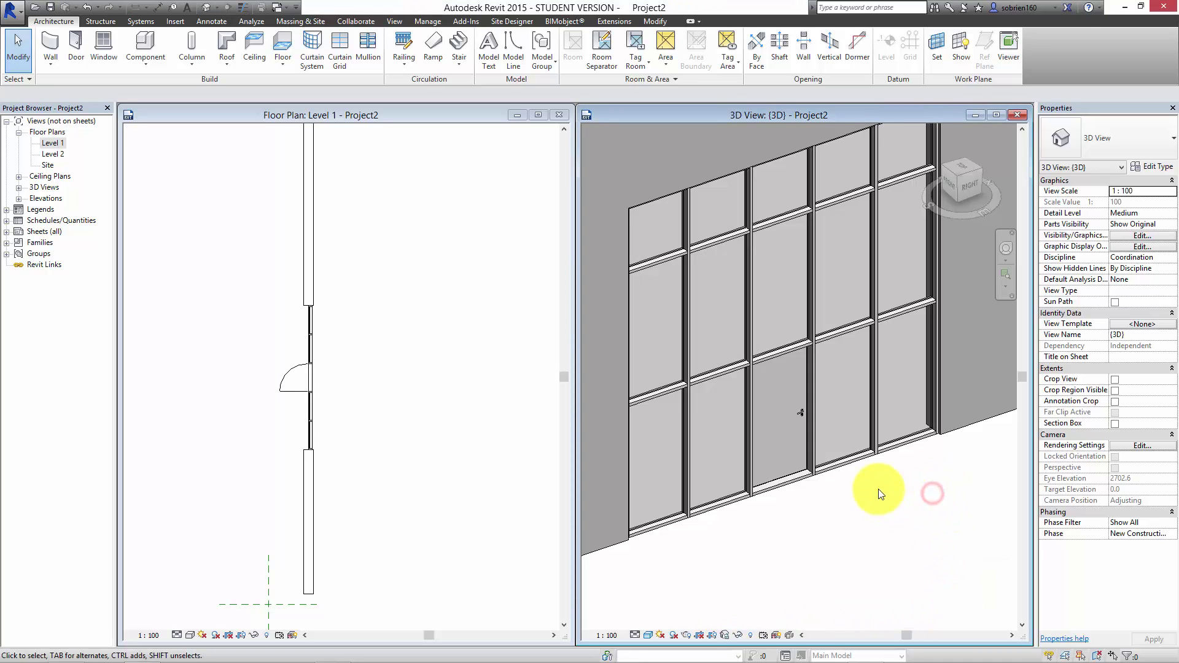
Step: Unpin and delete the bottom mullion that crosses the door opening in the storefront
{"action": "scroll", "coordinate": [823, 513], "scroll_direction": "up", "scroll_amount": 5}
{"action": "scroll", "coordinate": [772, 485], "scroll_direction": "up", "scroll_amount": 5}
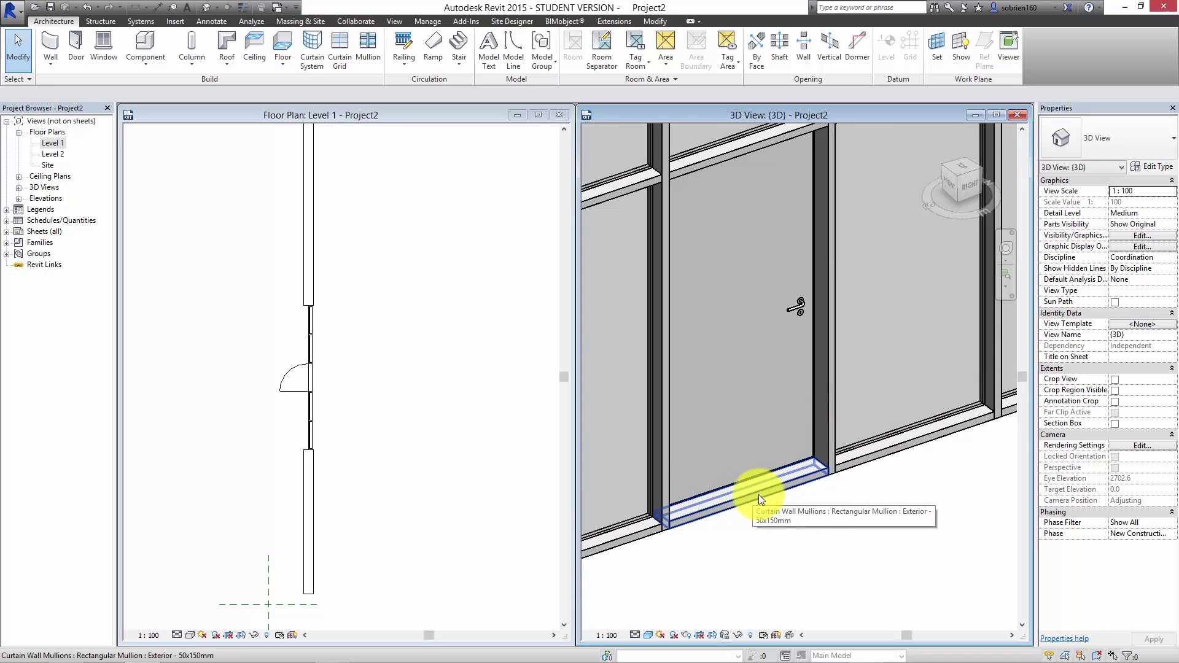
{"action": "left_click", "coordinate": [791, 480]}
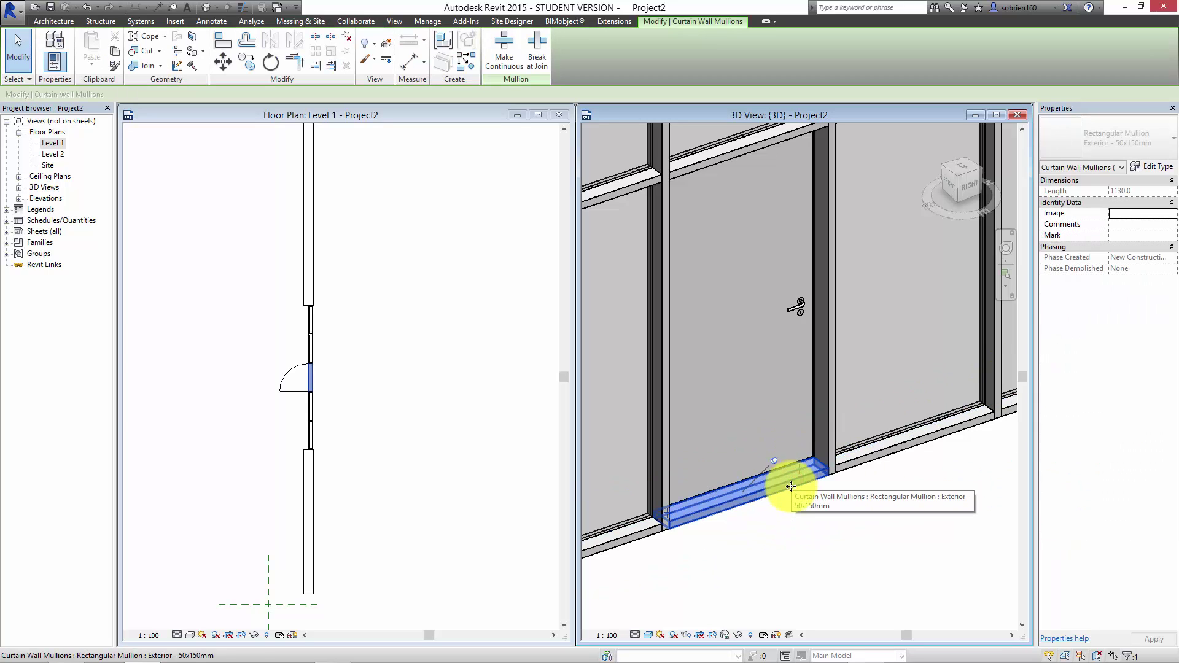
{"action": "left_click", "coordinate": [775, 464]}
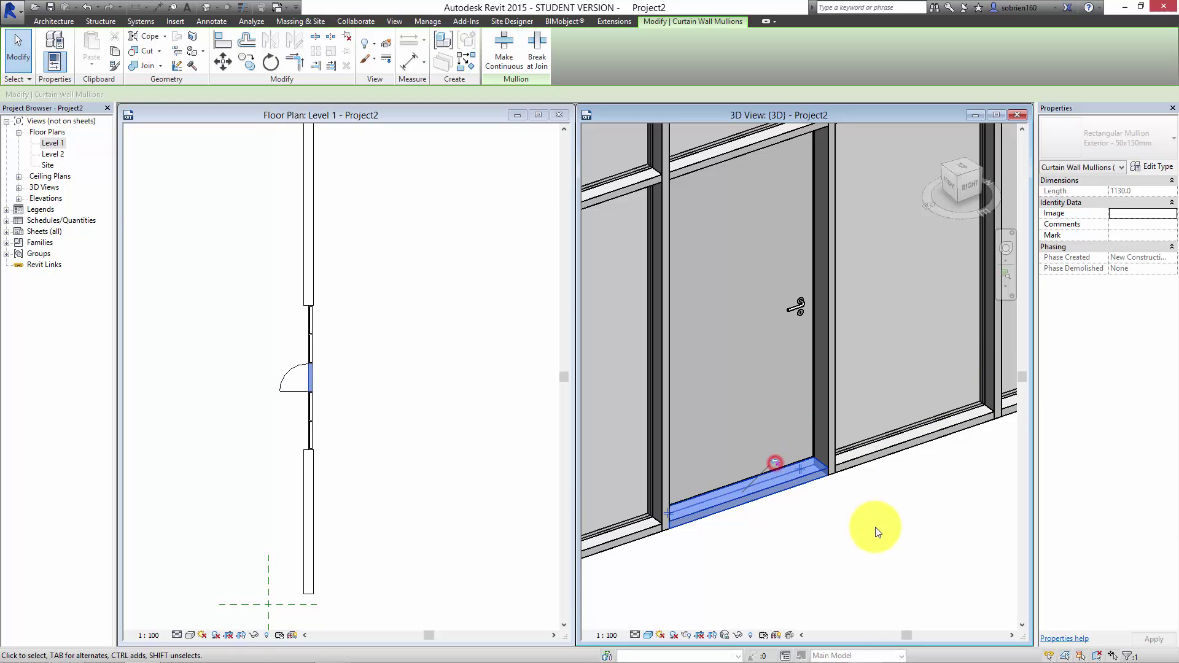
{"action": "key", "text": "Delete"}
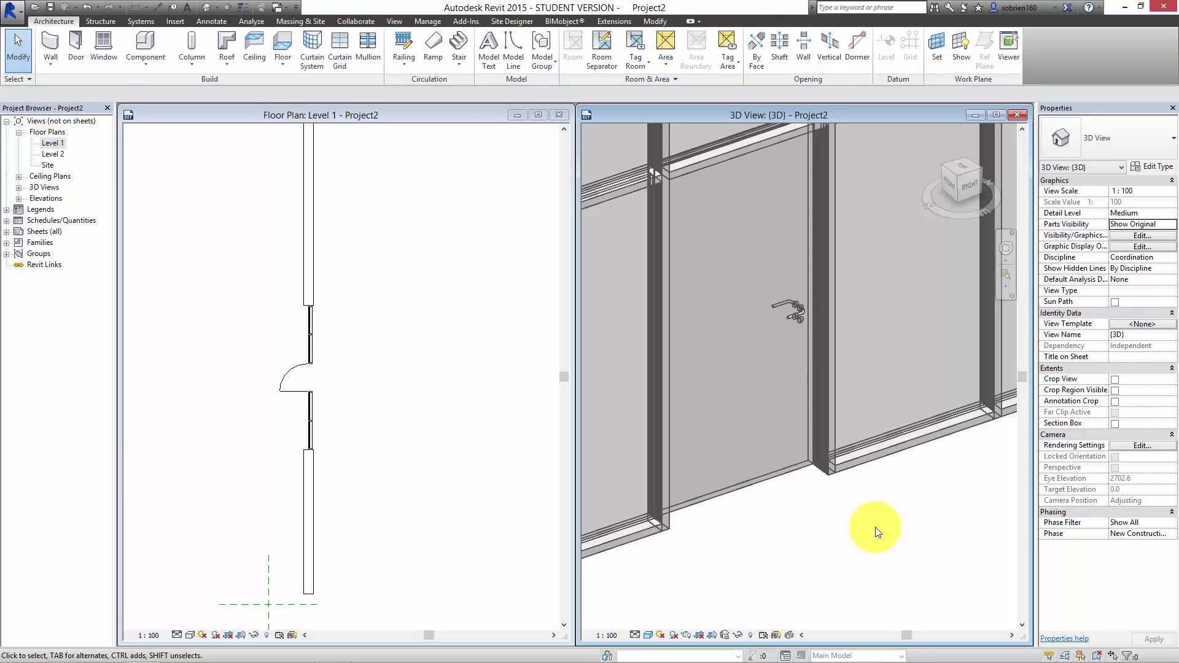
Step: Examine the door opening and the whole embedded storefront in the 3D view
{"action": "middle_click_drag", "start_coordinate": [871, 520], "coordinate": [906, 562]}
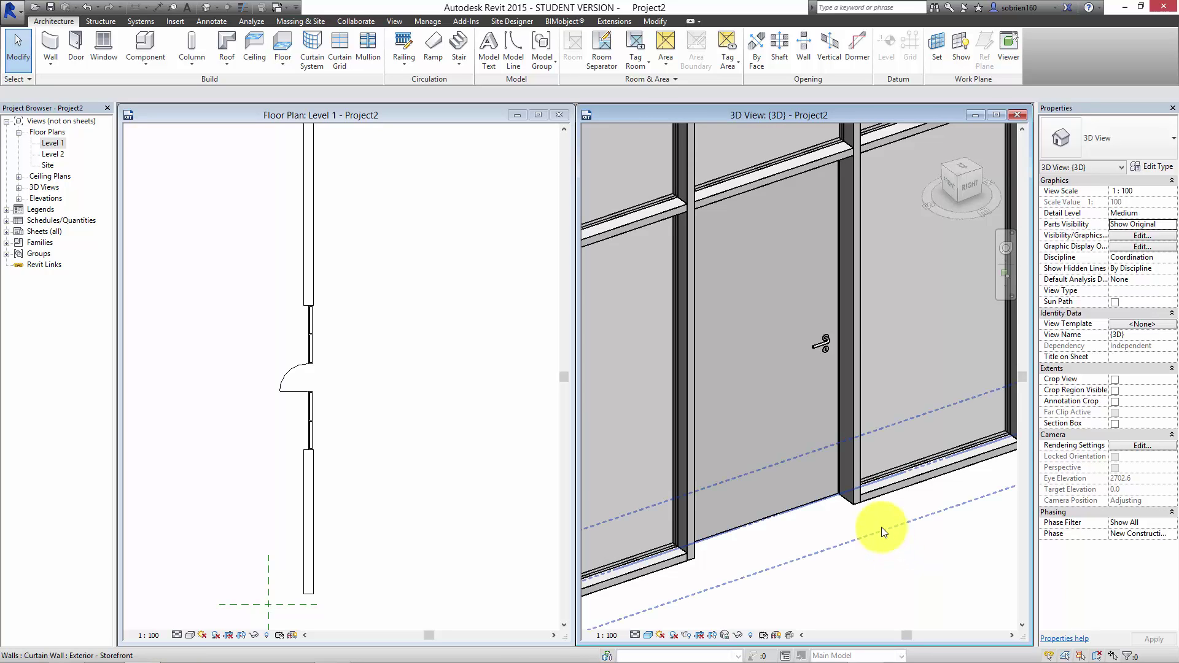
{"action": "scroll", "coordinate": [898, 522], "scroll_direction": "down", "scroll_amount": 5}
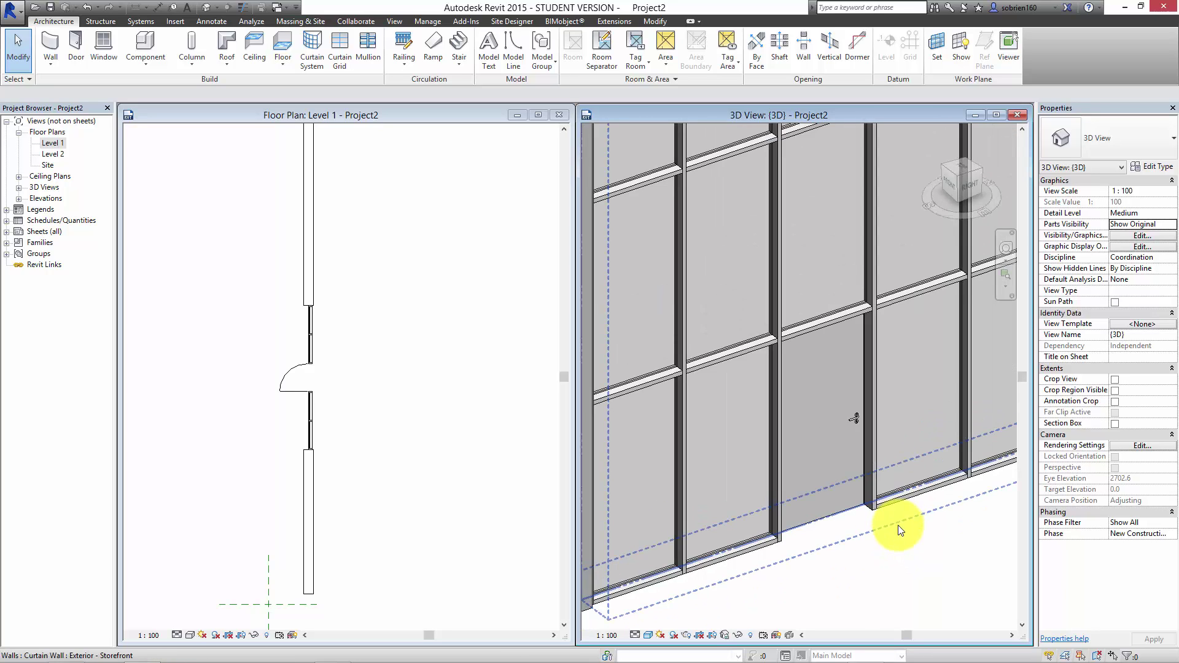
{"action": "middle_click_drag", "start_coordinate": [906, 566], "coordinate": [809, 555]}
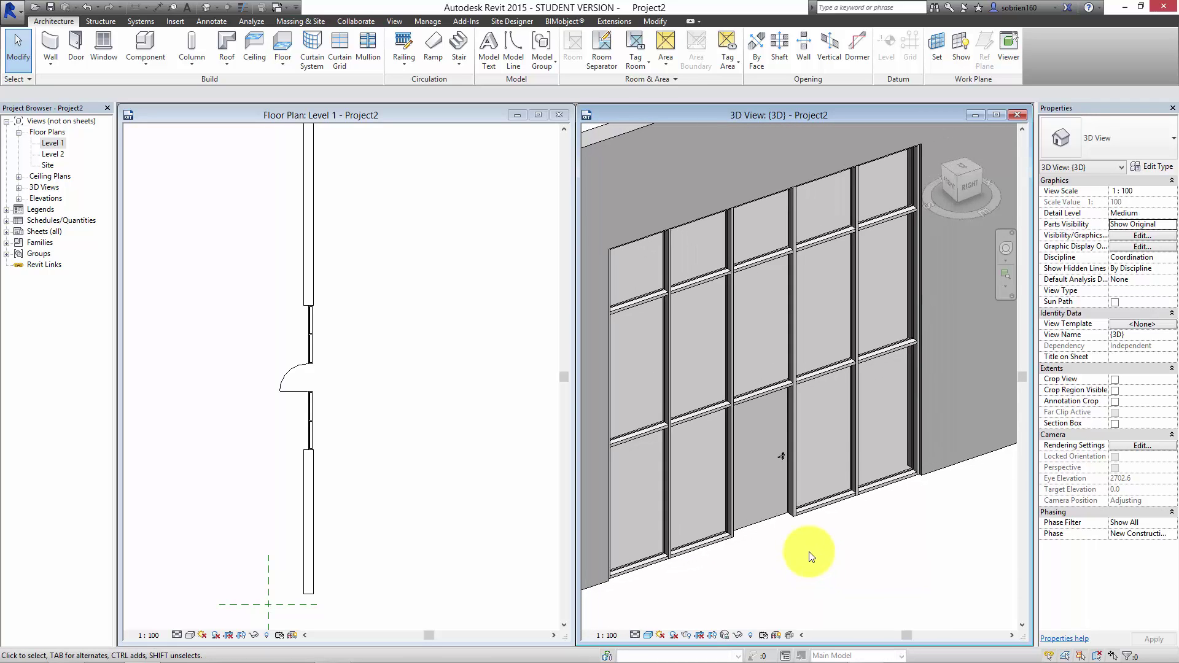
{"action": "mouse_move", "coordinate": [927, 645]}
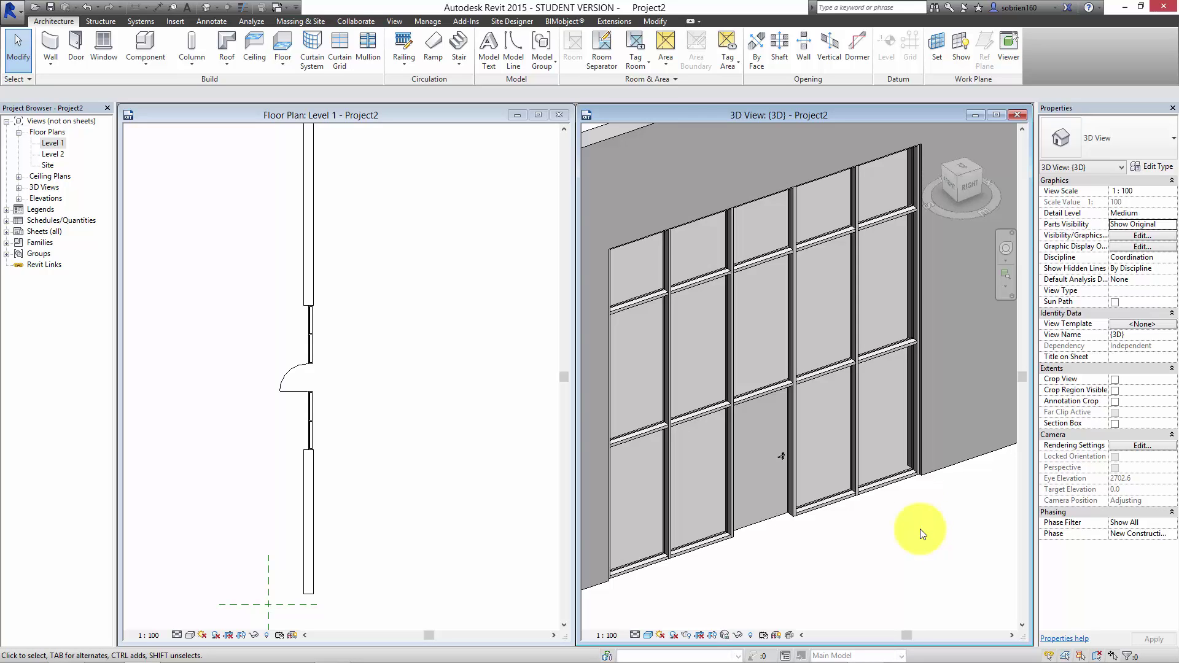
{"action": "middle_click_drag", "start_coordinate": [918, 500], "coordinate": [888, 498]}
{"action": "scroll", "coordinate": [888, 497], "scroll_direction": "down", "scroll_amount": 3}
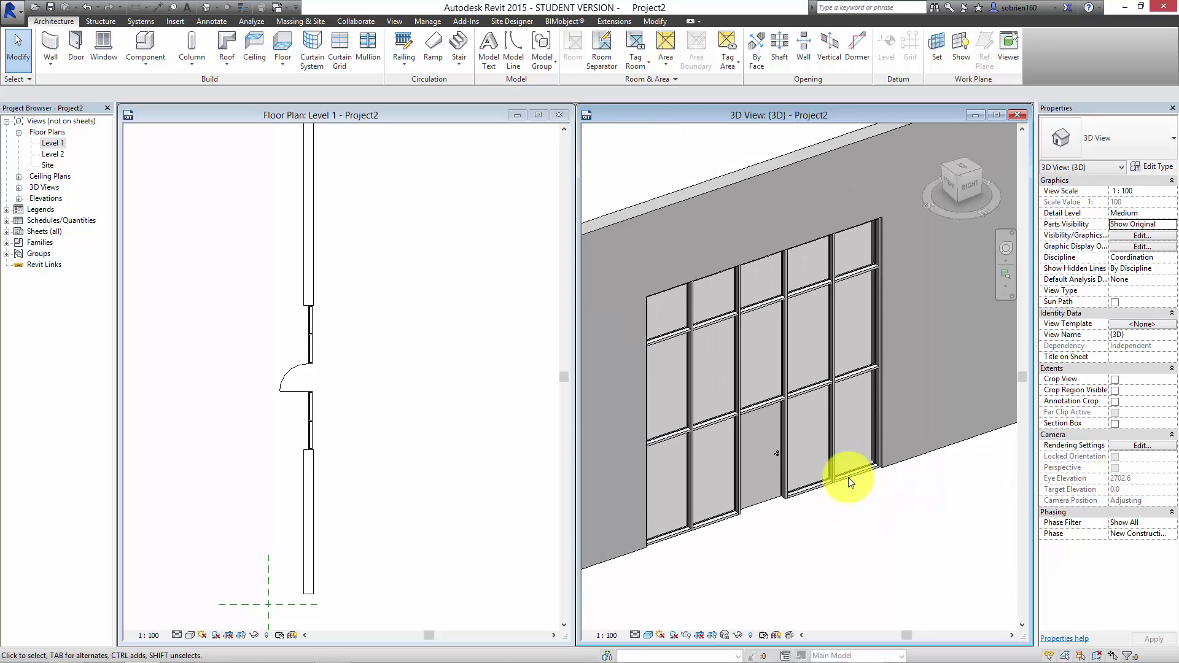
{"action": "mouse_move", "coordinate": [871, 527]}
{"action": "middle_mouse_down"}
{"action": "mouse_move", "coordinate": [825, 513]}
{"action": "mouse_move", "coordinate": [876, 534]}
{"action": "middle_mouse_up"}
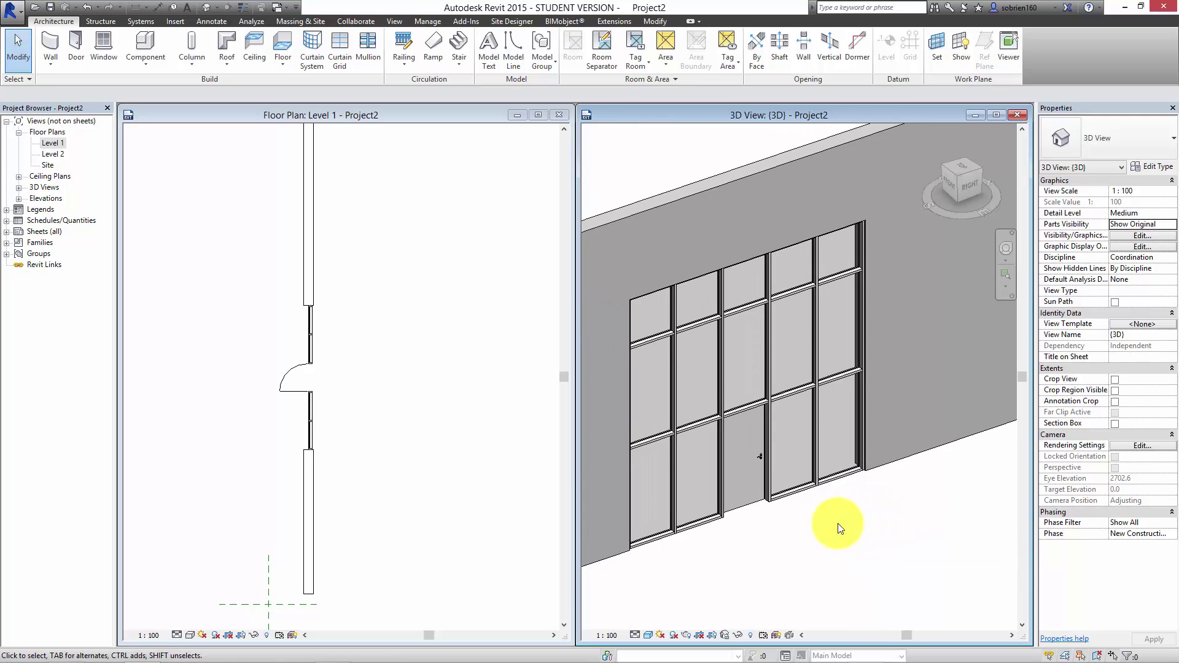
{"action": "scroll", "coordinate": [823, 521], "scroll_direction": "up", "scroll_amount": 1}
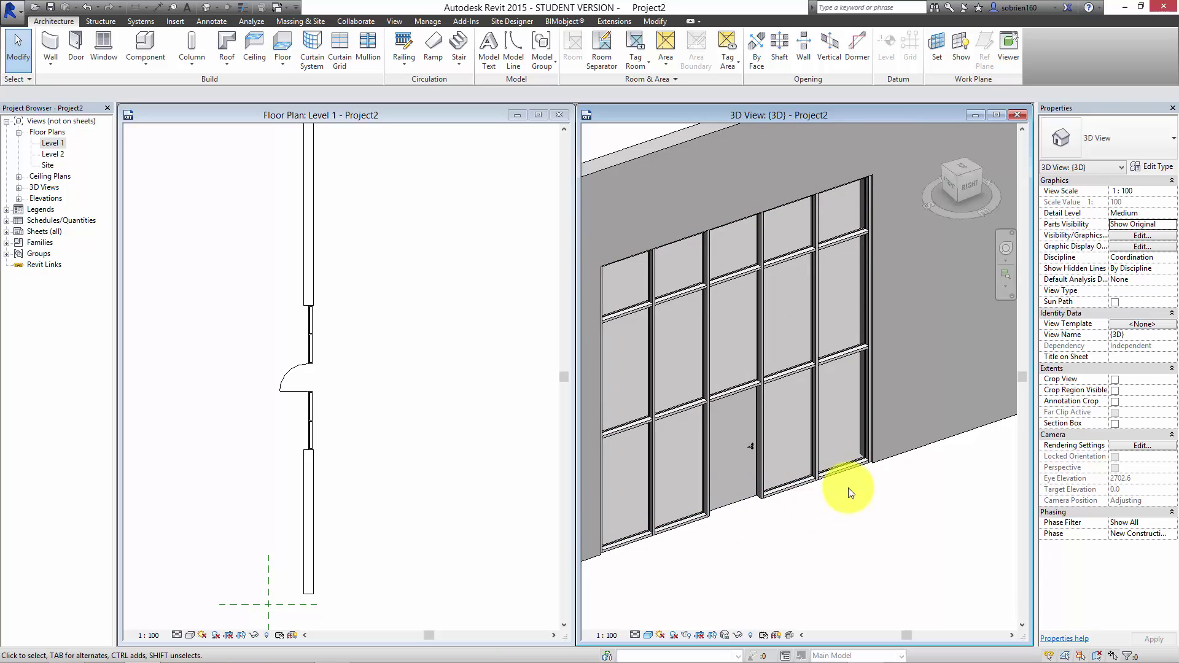
Step: Duplicate the embedded curtain wall's Exterior - Storefront type under the name Louvres
{"action": "left_click", "coordinate": [826, 491]}
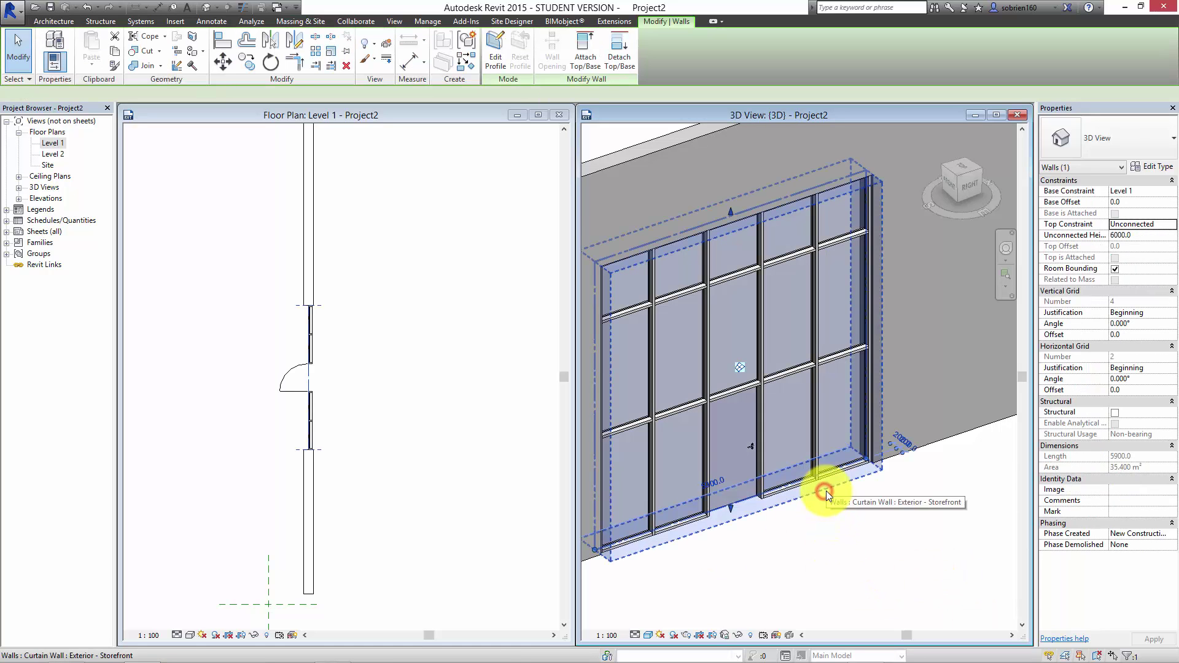
{"action": "left_click", "coordinate": [1157, 168]}
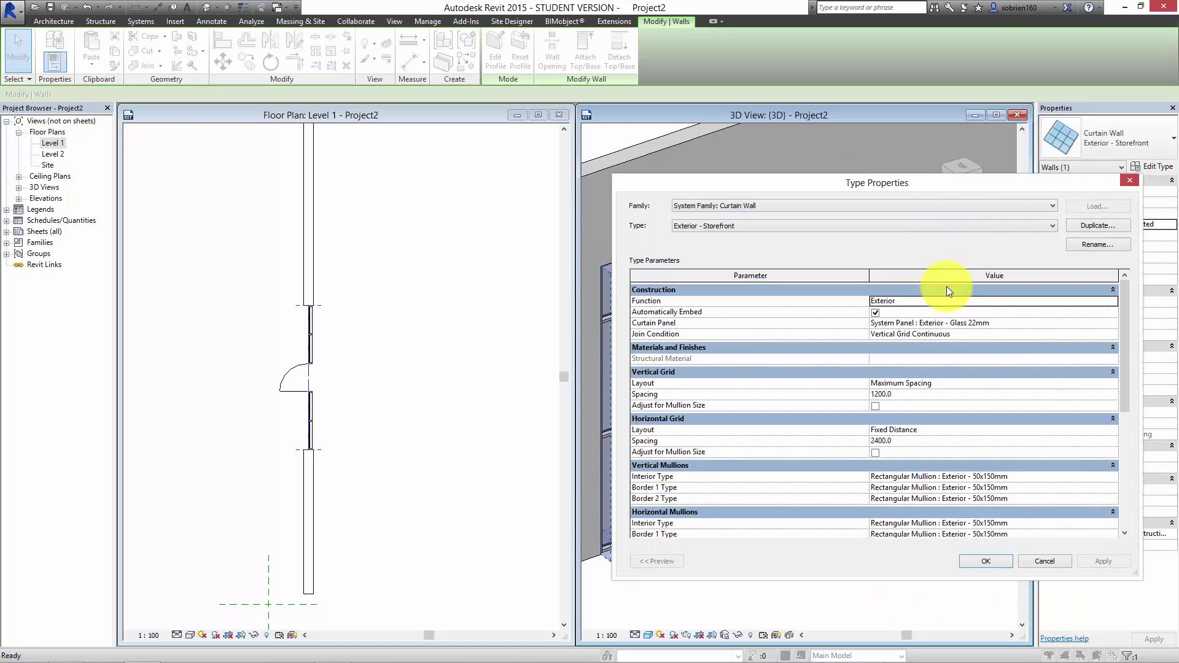
{"action": "left_click", "coordinate": [1092, 225]}
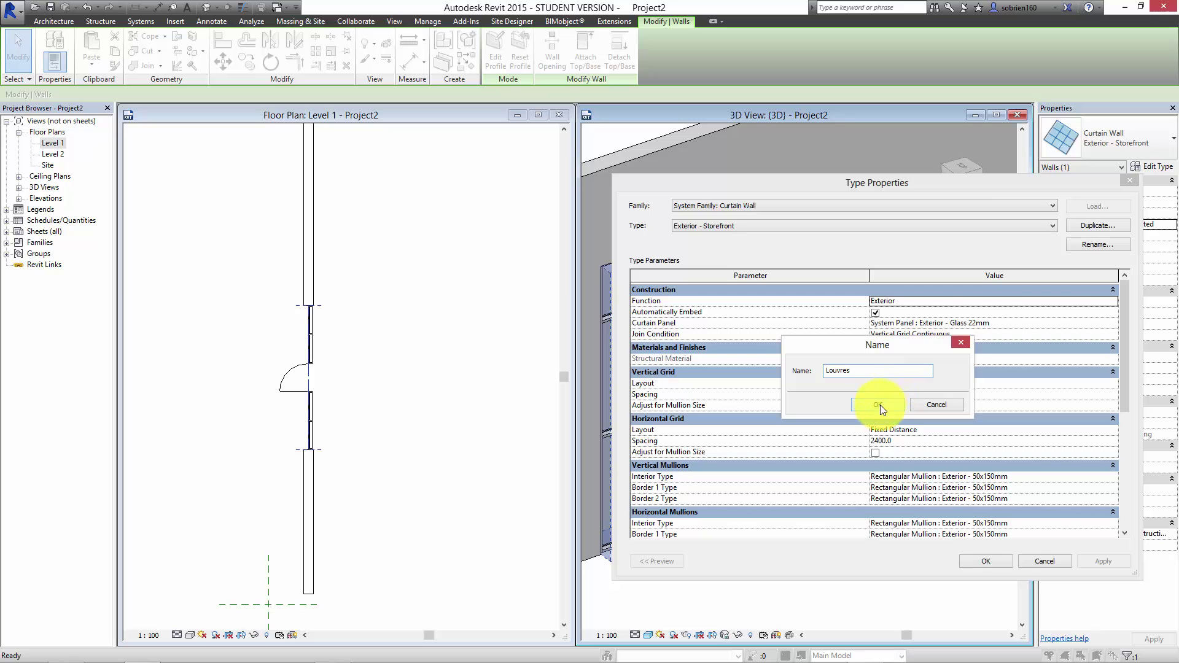
{"action": "left_click", "coordinate": [879, 404]}
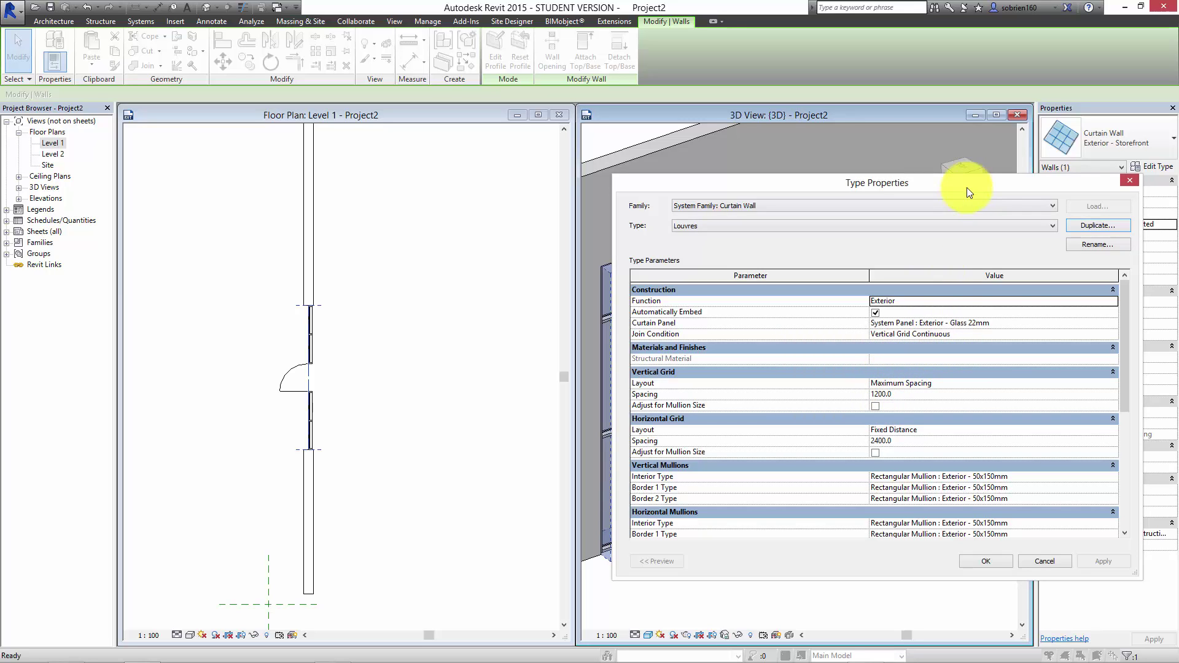
{"action": "left_click_drag", "start_coordinate": [967, 186], "coordinate": [476, 199]}
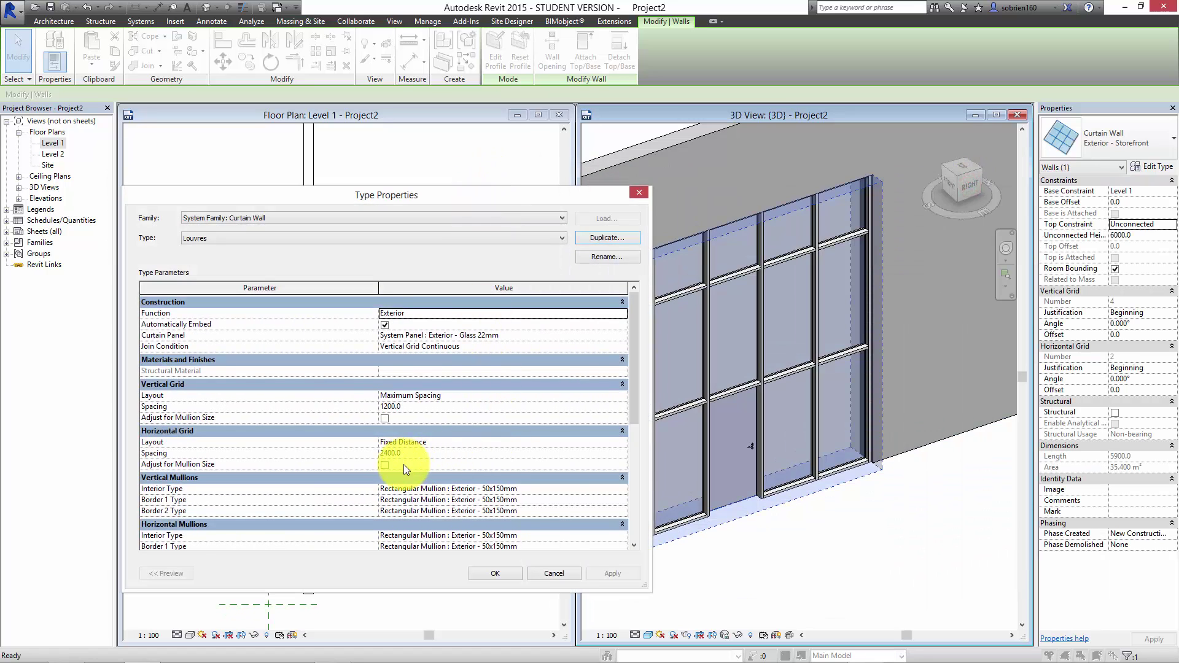
{"action": "left_click", "coordinate": [417, 455]}
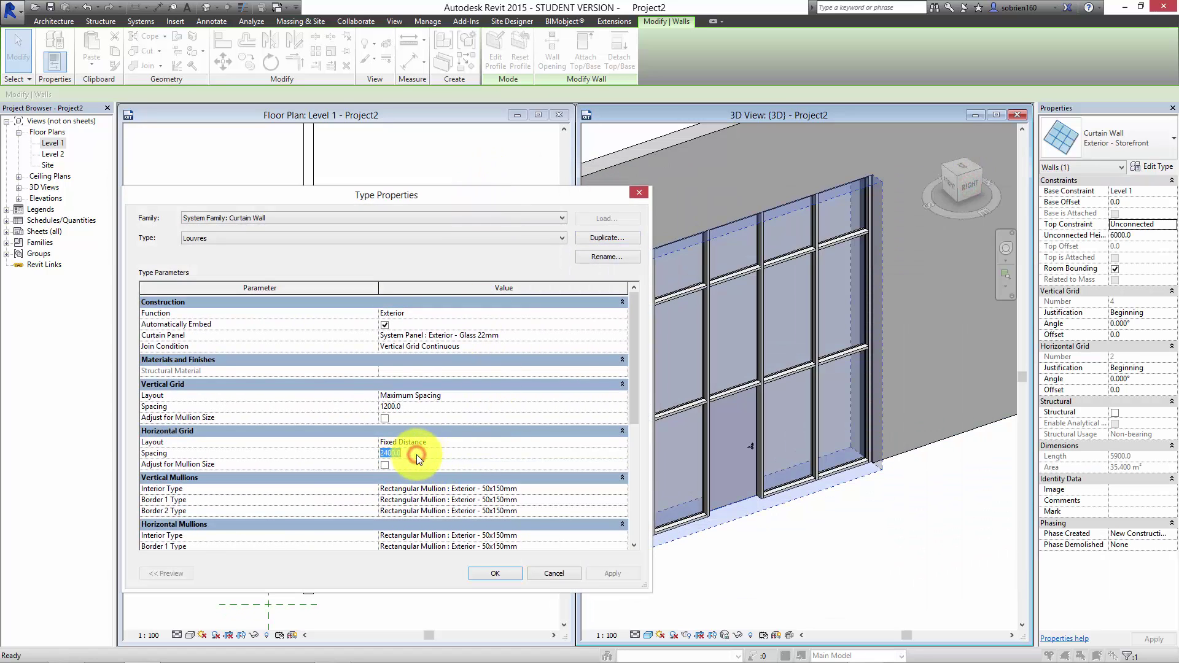
{"action": "type", "text": "300"}
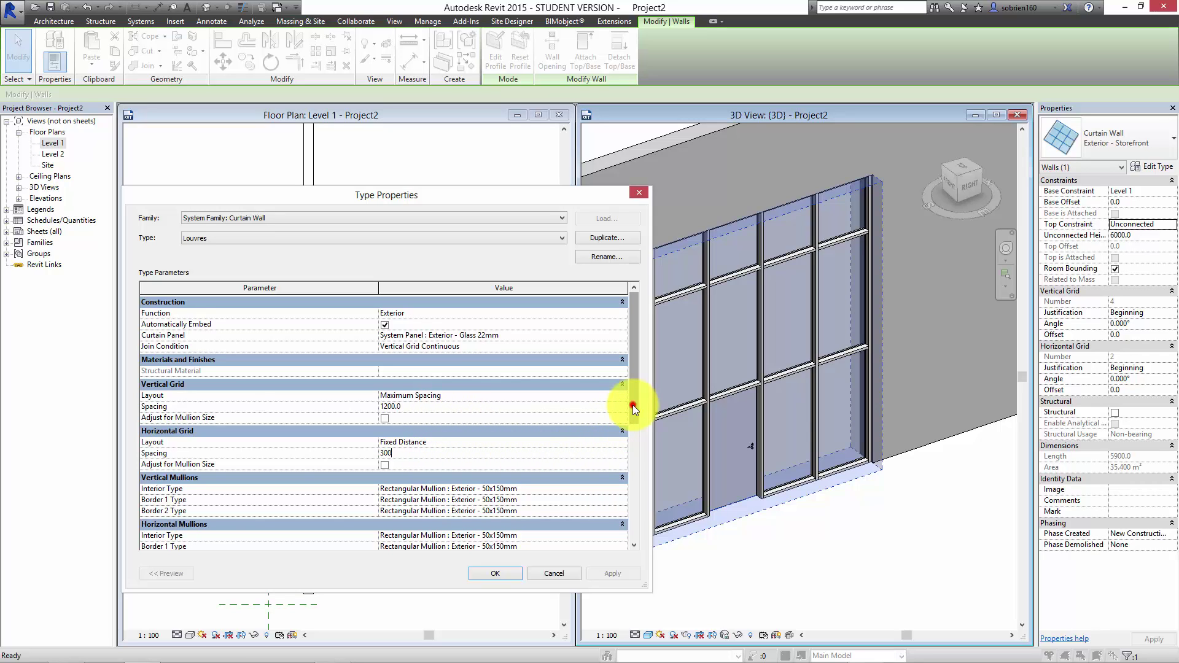
{"action": "left_click_drag", "start_coordinate": [634, 406], "coordinate": [634, 407]}
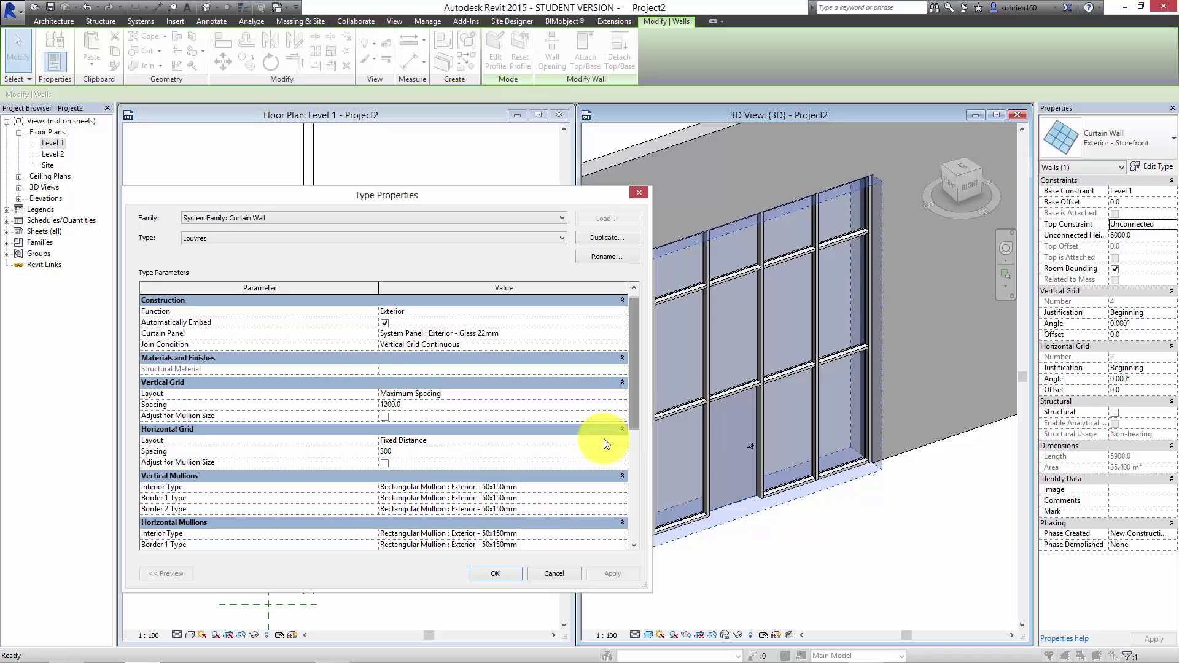
{"action": "left_click", "coordinate": [547, 575]}
{"action": "left_click", "coordinate": [616, 560]}
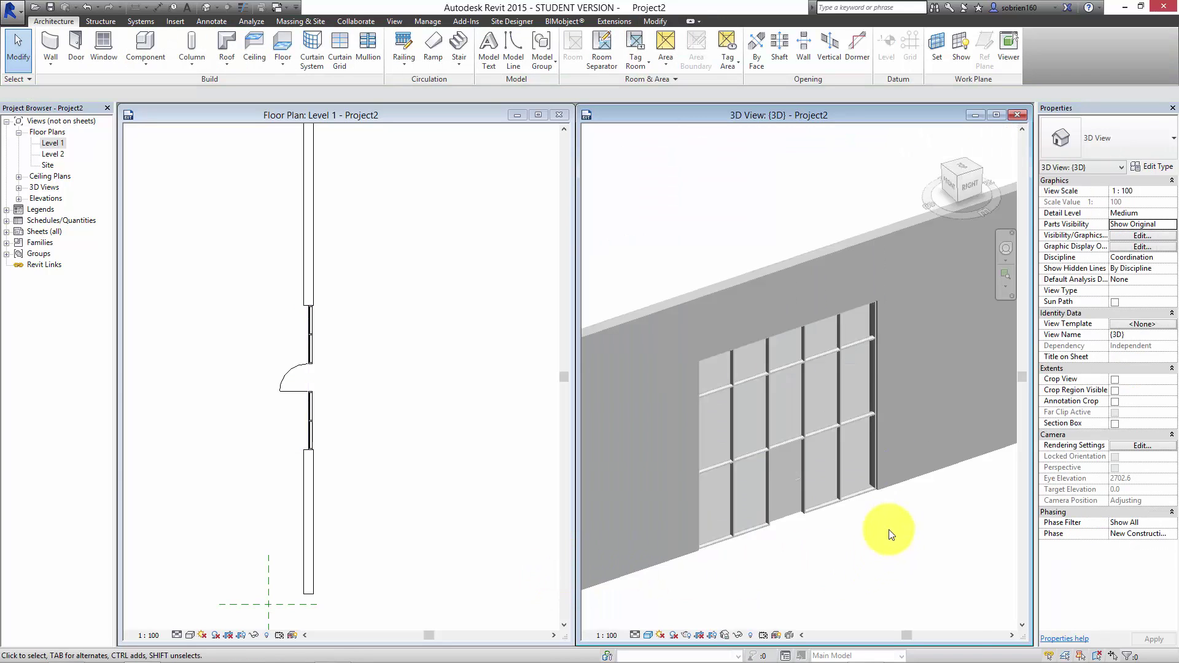
Step: Duplicate the Exterior - Storefront type of the freestanding curtain wall with the stepped top profile under the name louvres
{"action": "scroll", "coordinate": [889, 530], "scroll_direction": "down", "scroll_amount": 2}
{"action": "middle_click_drag", "start_coordinate": [886, 519], "coordinate": [724, 401]}
{"action": "scroll", "coordinate": [725, 403], "scroll_direction": "down", "scroll_amount": 1}
{"action": "scroll", "coordinate": [875, 569], "scroll_direction": "down", "scroll_amount": 1}
{"action": "middle_click_drag", "start_coordinate": [912, 549], "coordinate": [764, 523]}
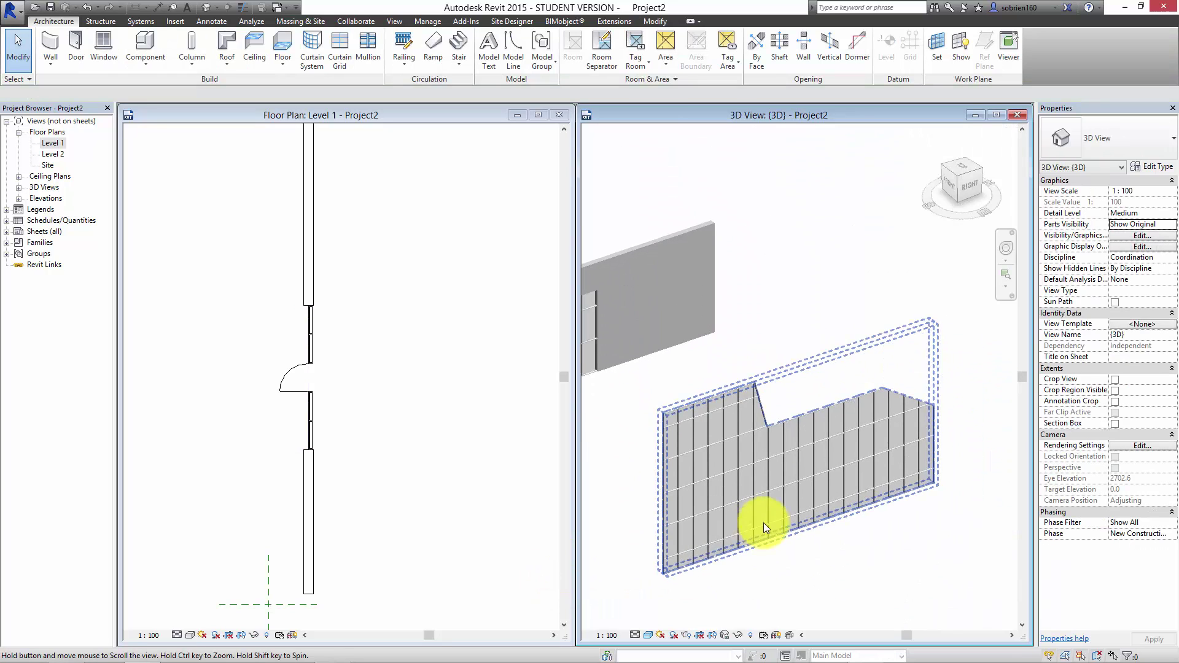
{"action": "scroll", "coordinate": [763, 522], "scroll_direction": "up", "scroll_amount": 2}
{"action": "left_click", "coordinate": [778, 518]}
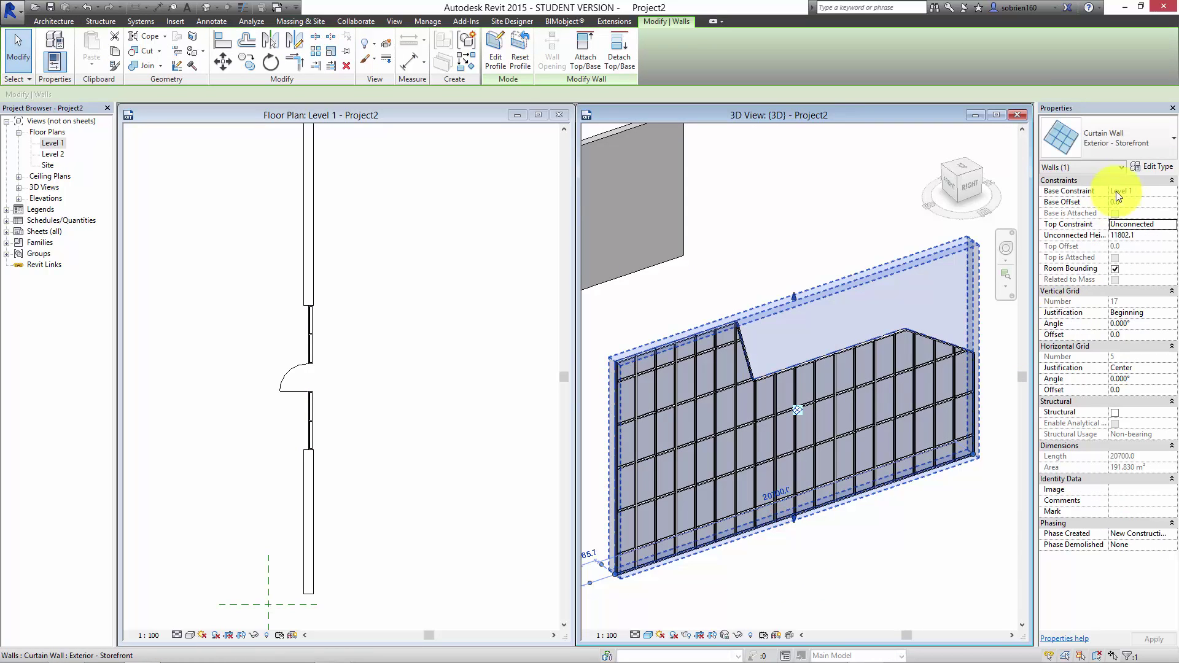
{"action": "left_click", "coordinate": [1158, 163]}
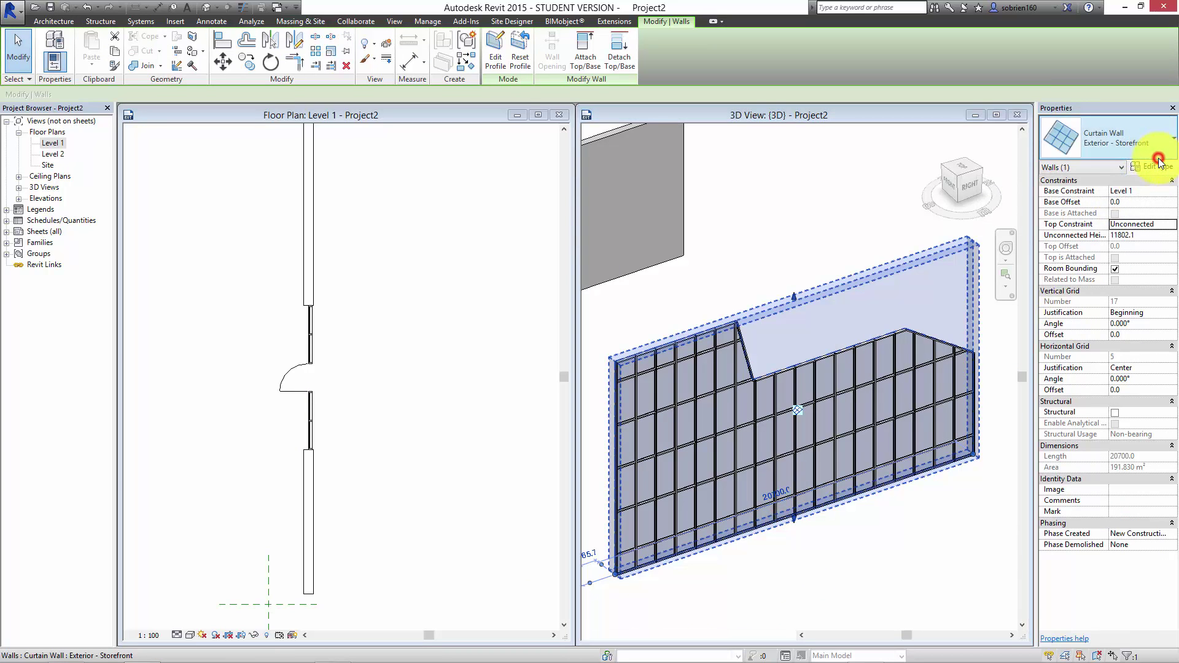
{"action": "left_click", "coordinate": [1159, 153]}
{"action": "left_click", "coordinate": [1158, 158]}
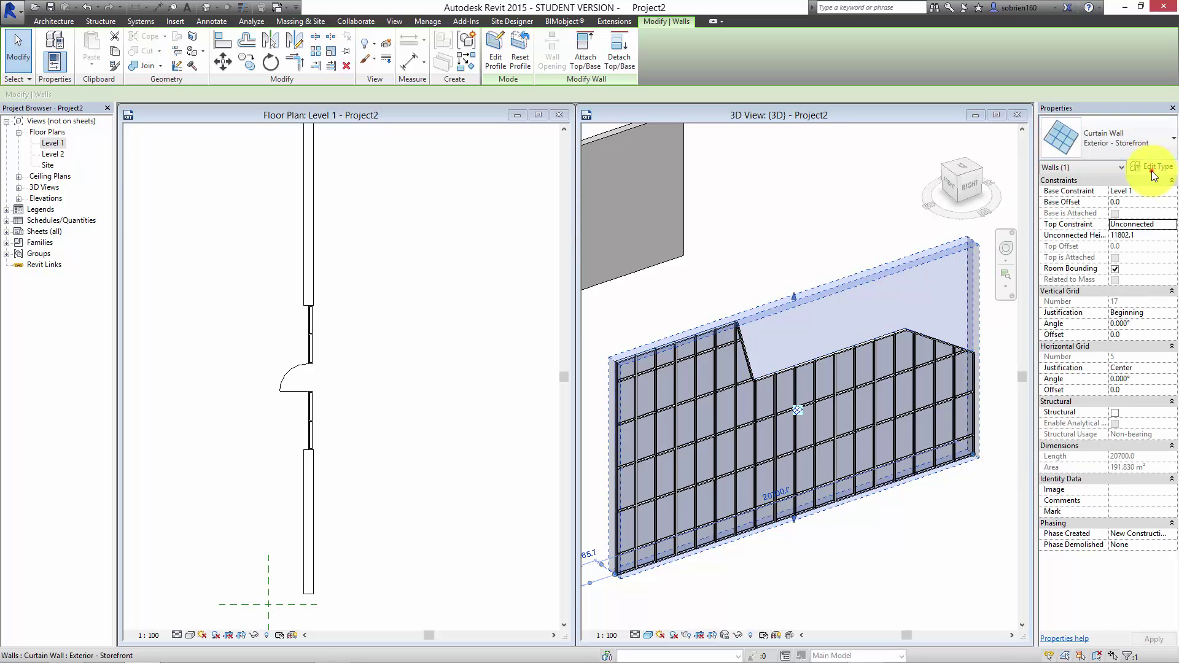
{"action": "left_click", "coordinate": [1153, 167]}
{"action": "left_click", "coordinate": [594, 234]}
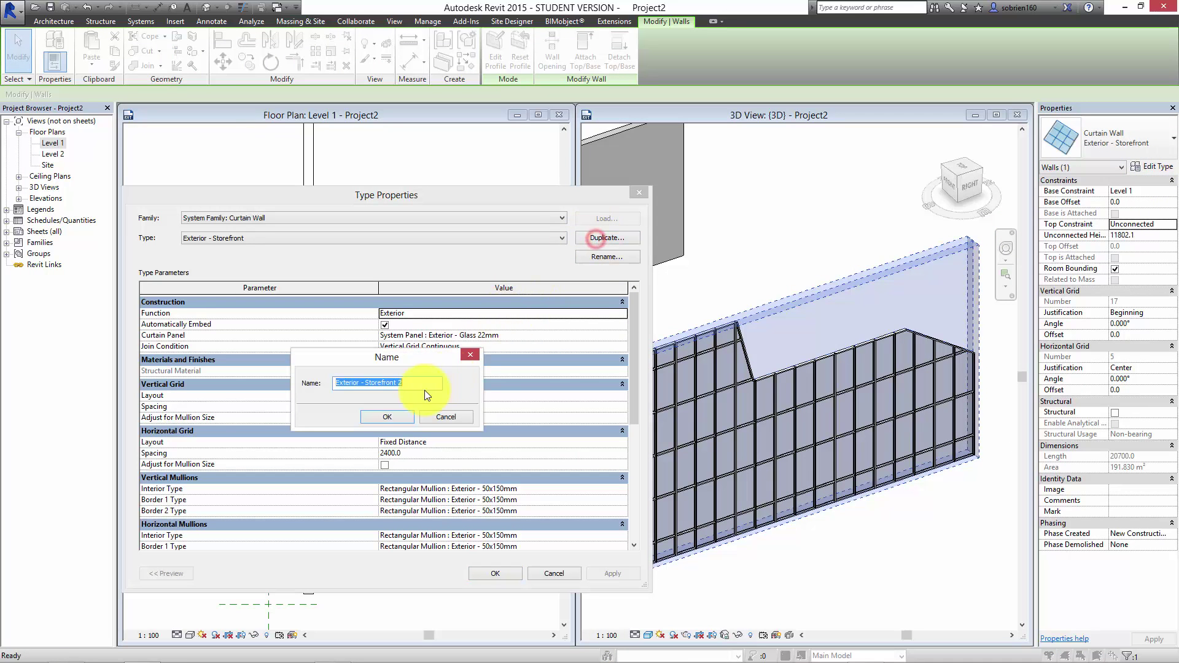
{"action": "type", "text": "louvres"}
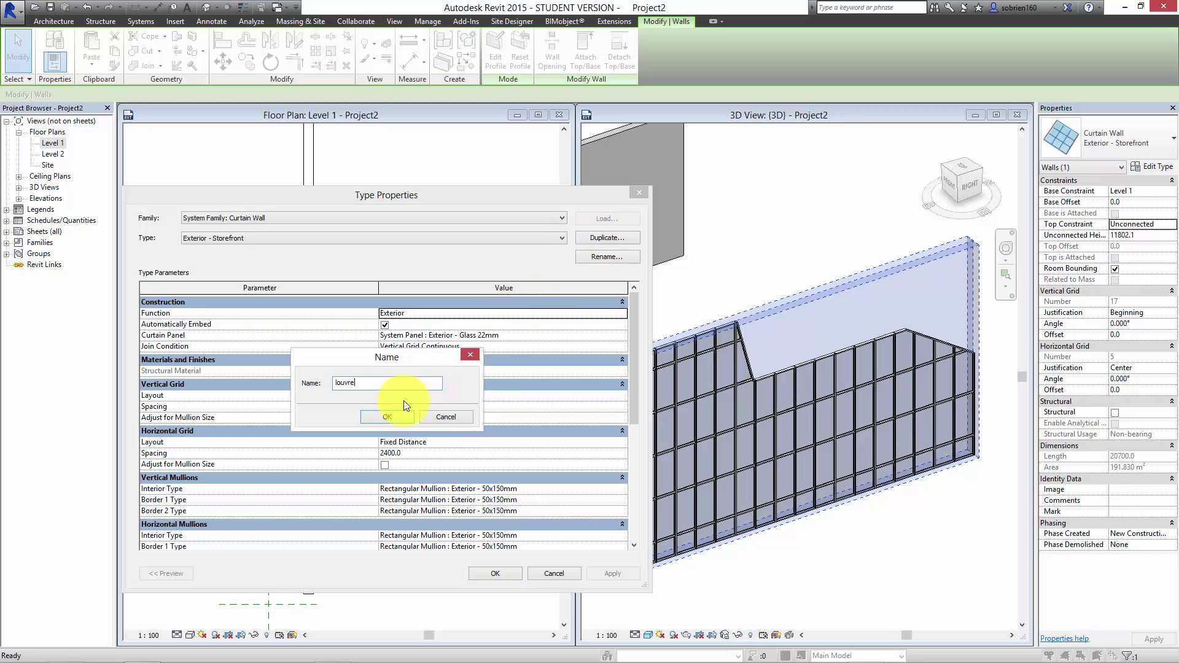
{"action": "key", "text": "Return"}
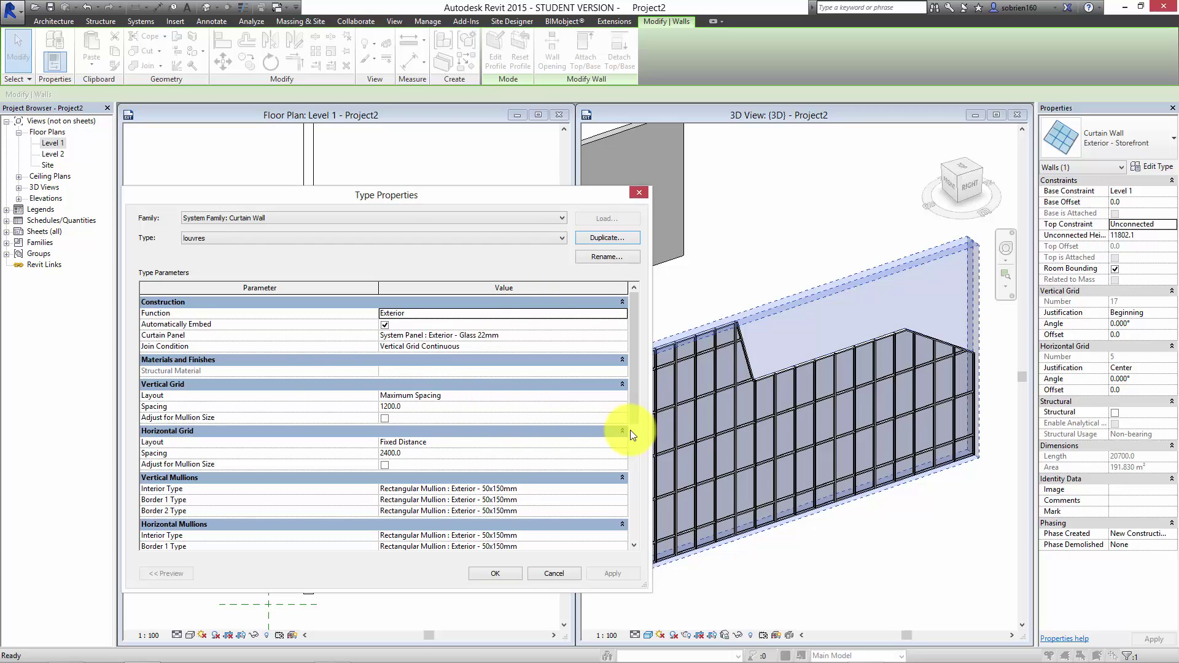
Step: Set the louvres type's horizontal grid spacing to 300 and deselect the wall
{"action": "left_click", "coordinate": [422, 454]}
{"action": "double_click", "coordinate": [422, 455]}
{"action": "type", "text": "300"}
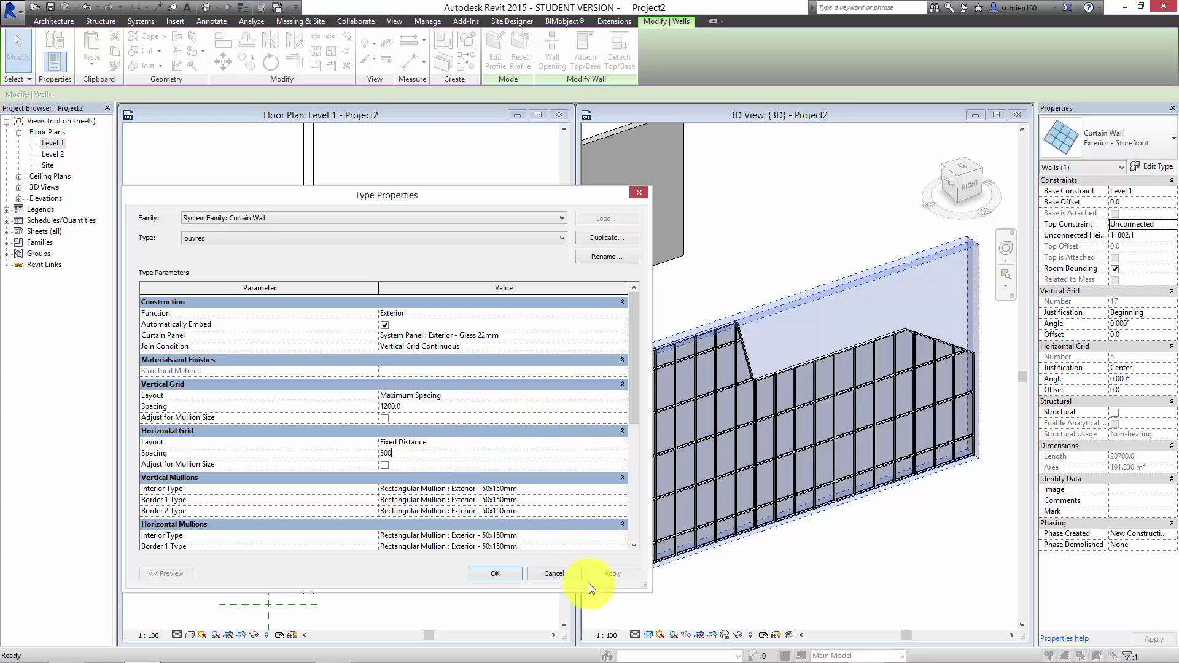
{"action": "left_click", "coordinate": [473, 464]}
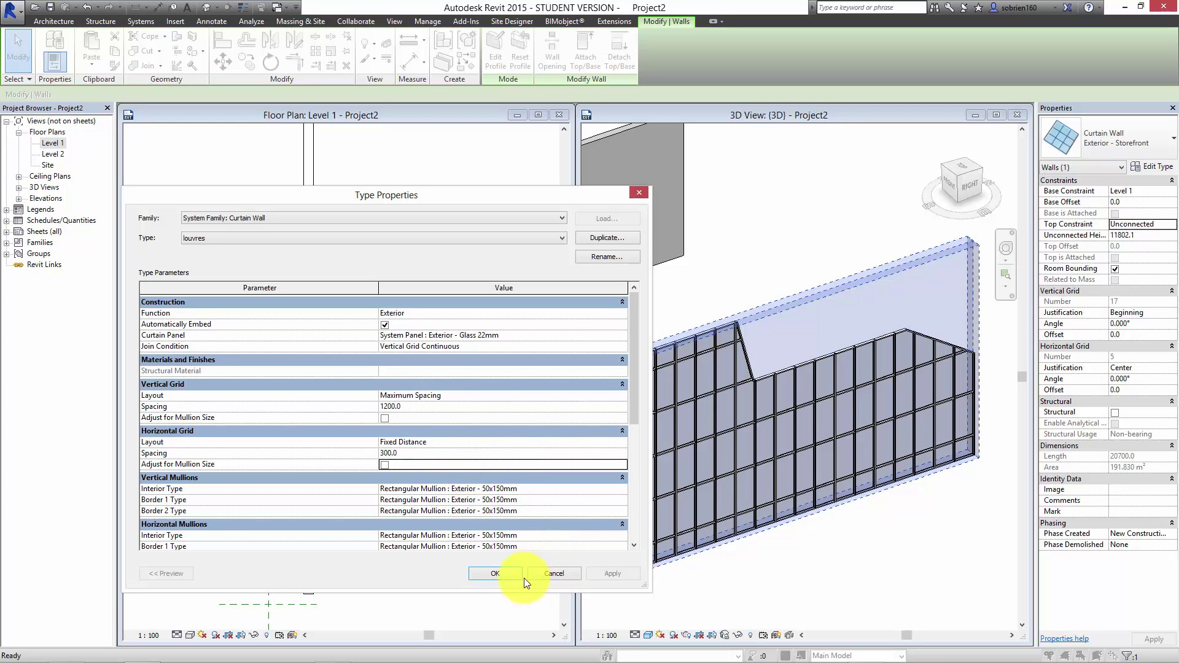
{"action": "left_click", "coordinate": [496, 573]}
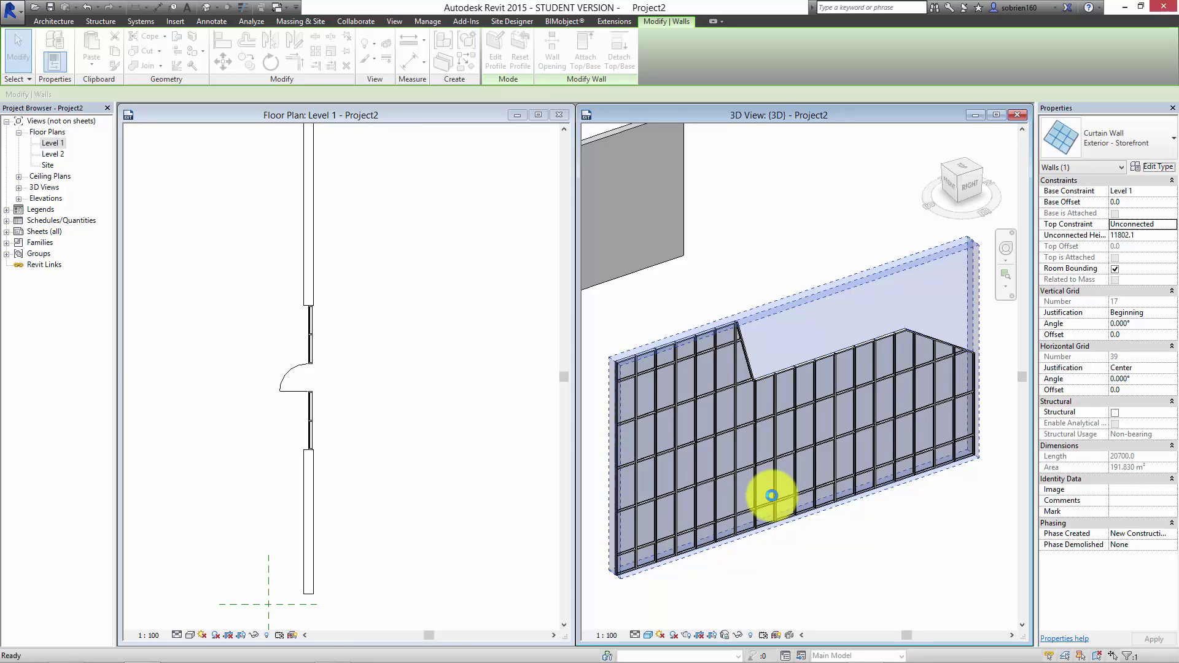
{"action": "left_click", "coordinate": [835, 583]}
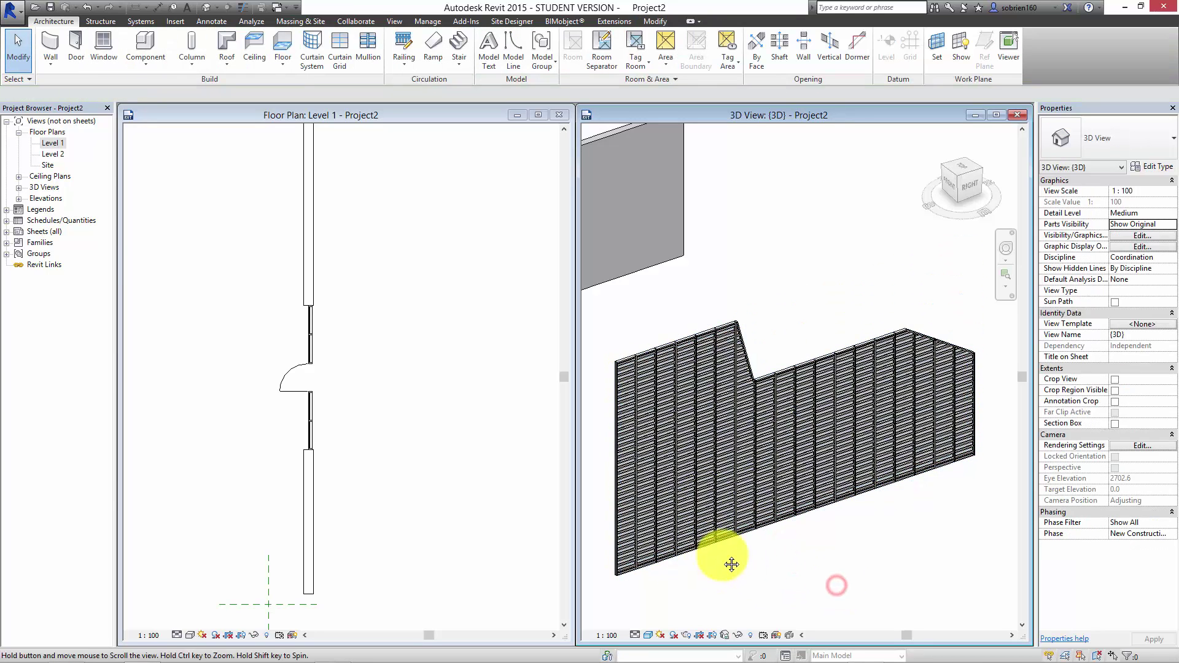
Step: Examine the closely spaced horizontal mullions and the glass panels behind them at the curtain wall's lower corner in 3D
{"action": "scroll", "coordinate": [731, 565], "scroll_direction": "up", "scroll_amount": 8}
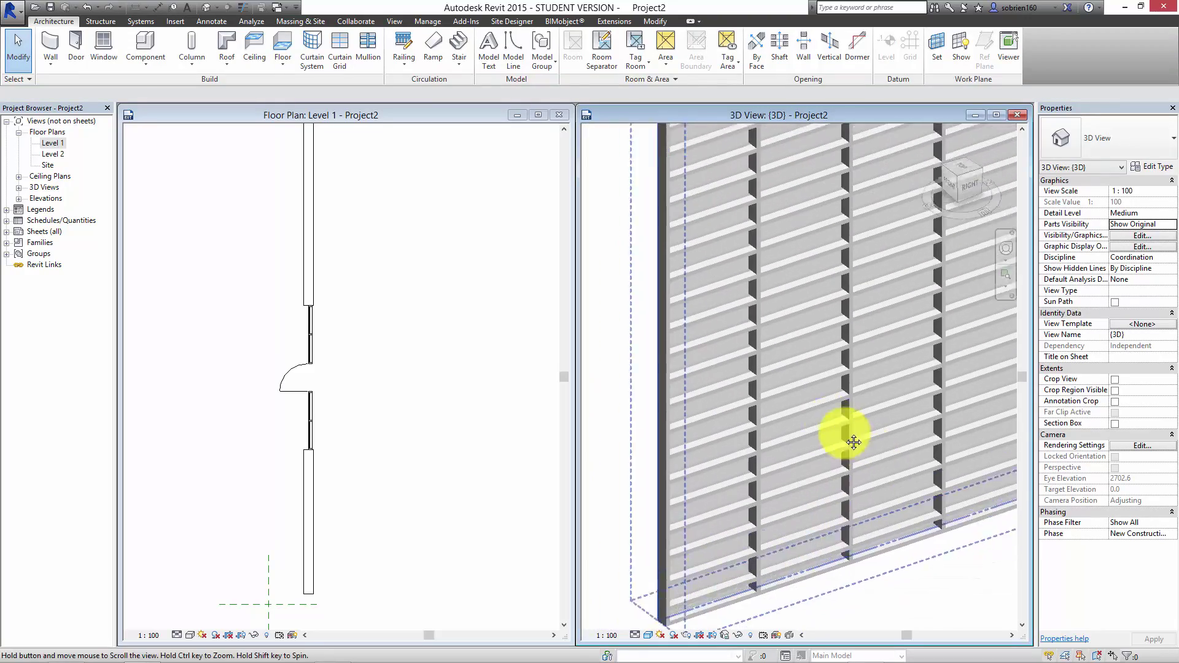
{"action": "middle_click_drag", "start_coordinate": [853, 442], "coordinate": [902, 347]}
{"action": "scroll", "coordinate": [760, 593], "scroll_direction": "down", "scroll_amount": 2}
{"action": "left_click", "coordinate": [751, 591]}
{"action": "middle_click_drag", "start_coordinate": [798, 558], "coordinate": [747, 574]}
{"action": "scroll", "coordinate": [747, 574], "scroll_direction": "down", "scroll_amount": 3}
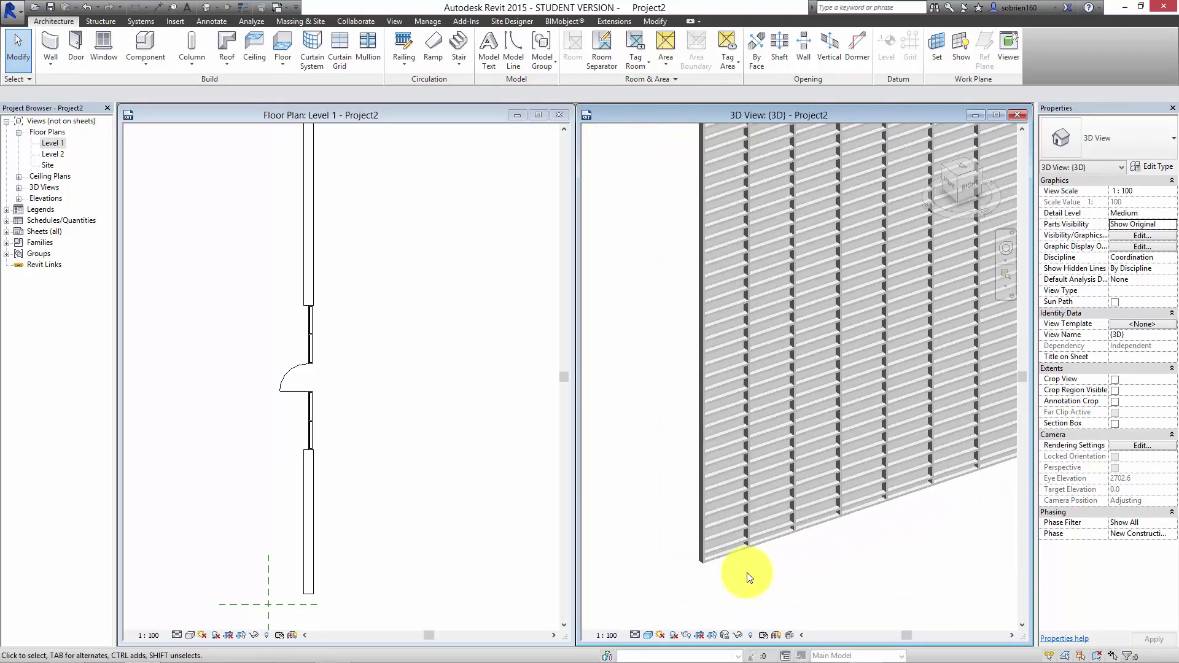
{"action": "scroll", "coordinate": [744, 580], "scroll_direction": "up", "scroll_amount": 3}
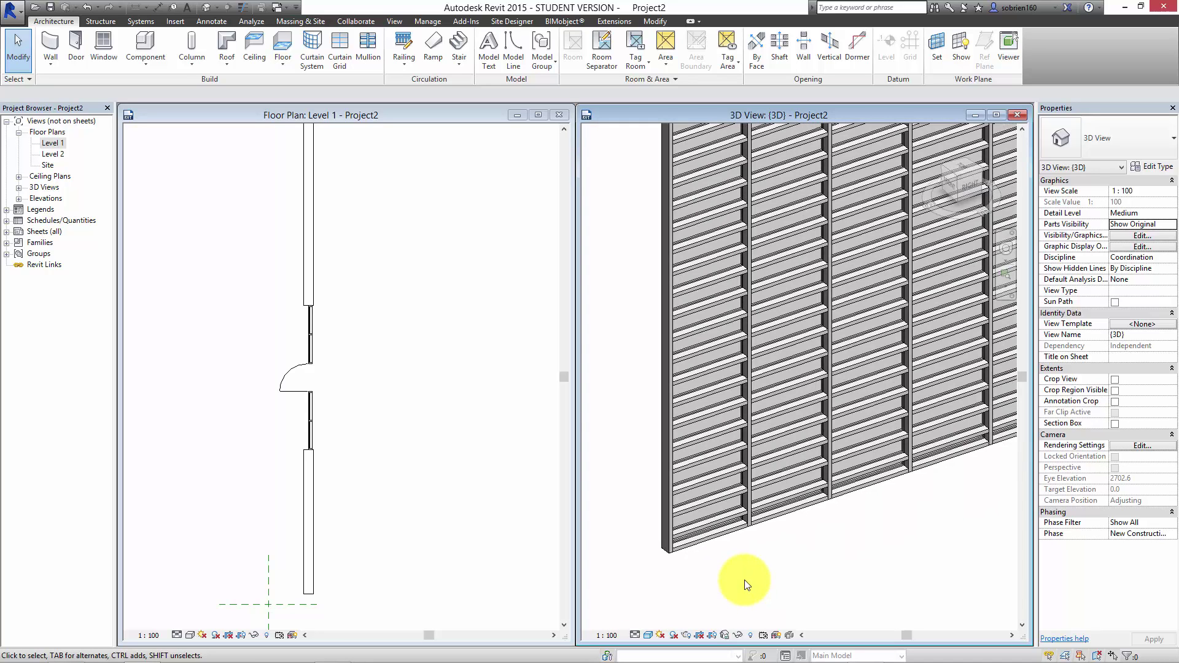
{"action": "mouse_move", "coordinate": [744, 576]}
{"action": "middle_mouse_down", "text": "shift"}
{"action": "mouse_move", "coordinate": [757, 520]}
{"action": "mouse_move", "coordinate": [739, 562]}
{"action": "middle_mouse_up", "text": "shift"}
Step: Try to change the louvres type's curtain panel to Empty System Panel : Empty
{"action": "left_click", "coordinate": [743, 554]}
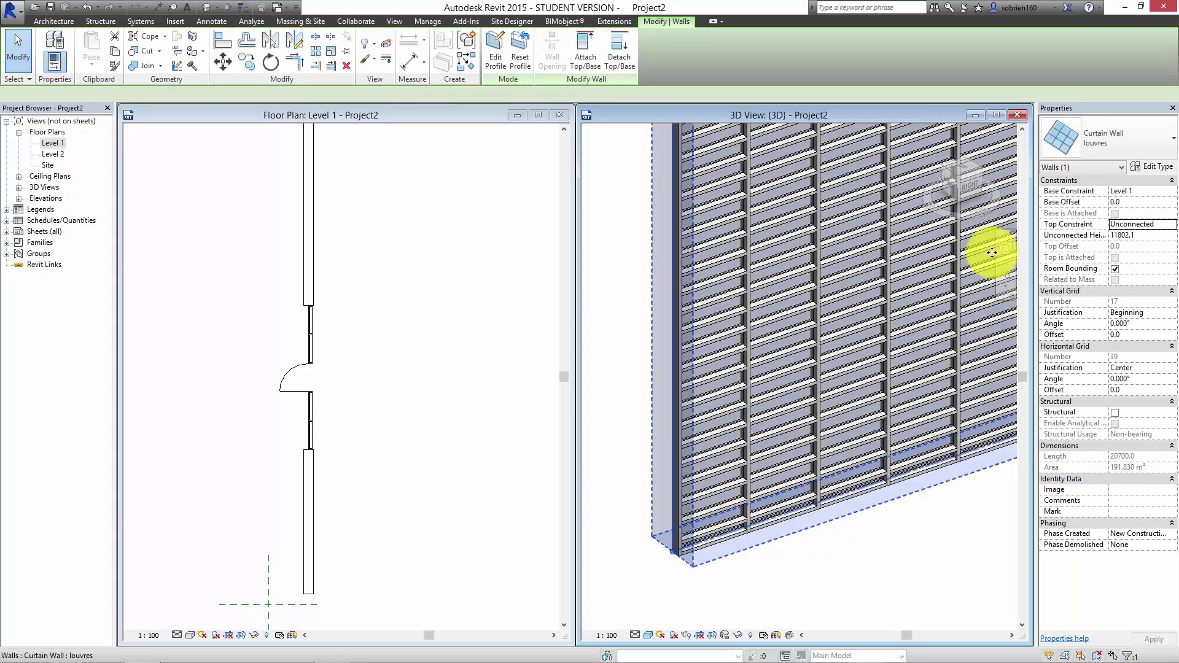
{"action": "left_click", "coordinate": [1152, 168]}
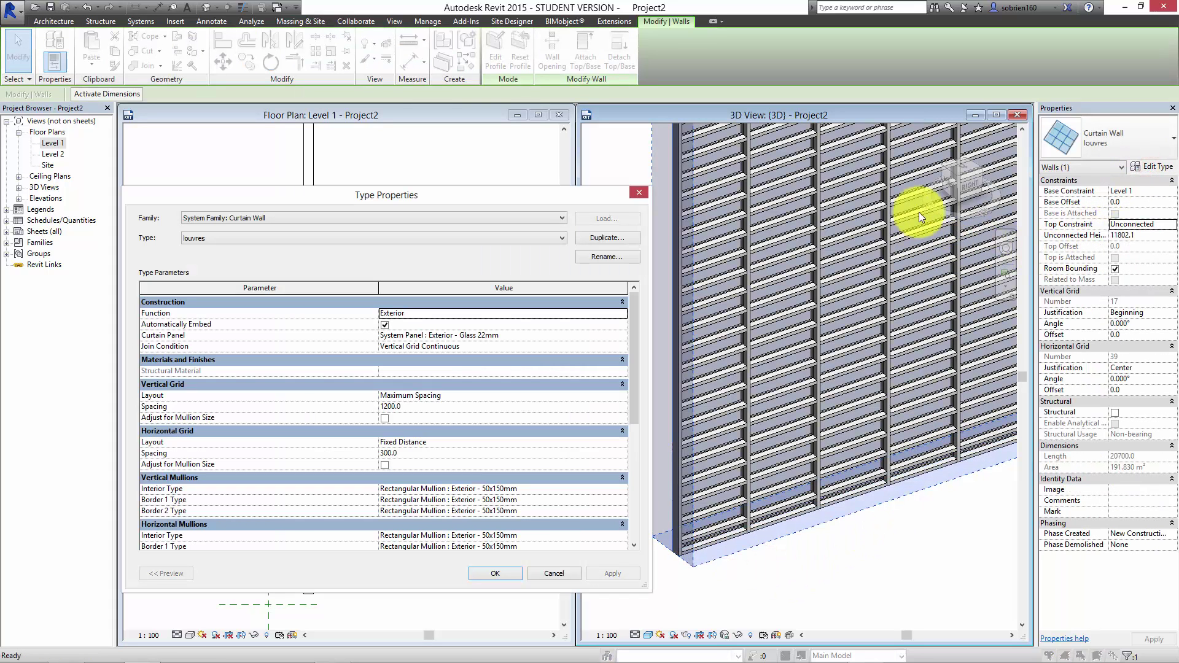
{"action": "left_click", "coordinate": [620, 336]}
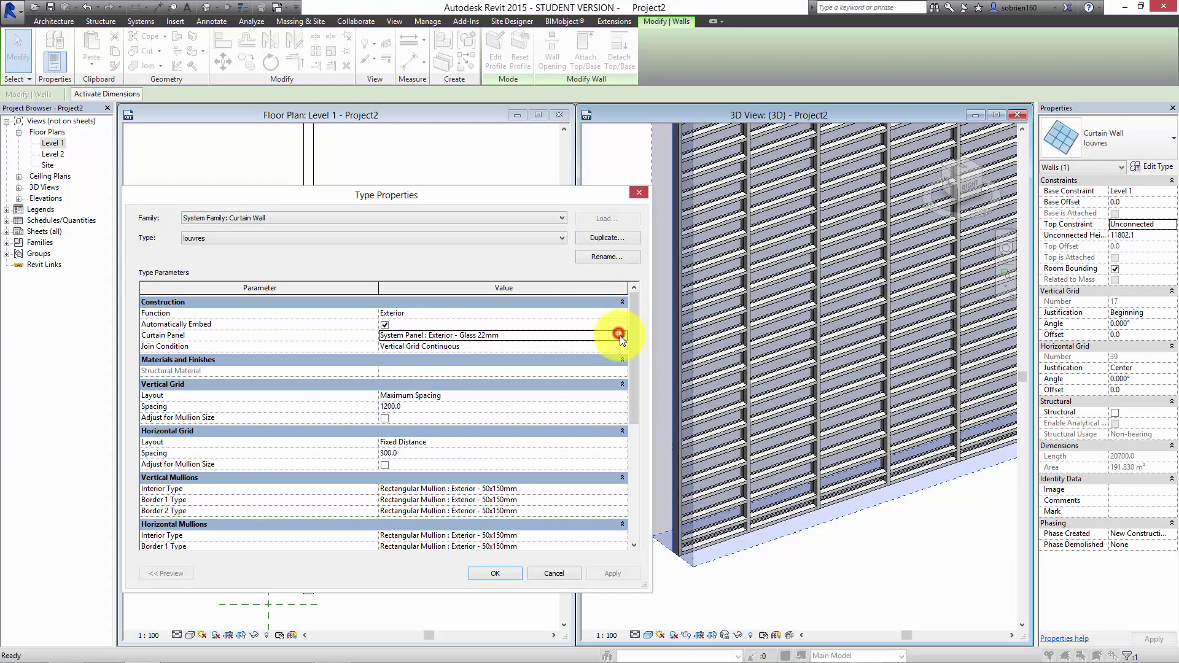
{"action": "left_click", "coordinate": [622, 336]}
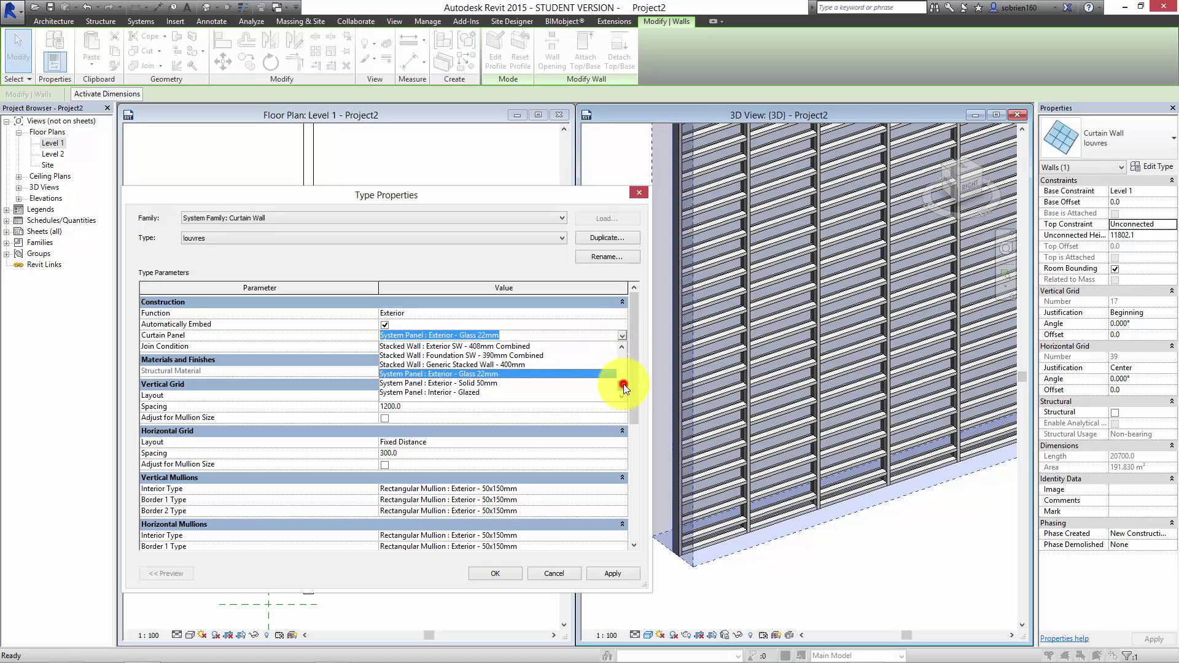
{"action": "scroll", "coordinate": [624, 381], "scroll_direction": "up", "scroll_amount": 2}
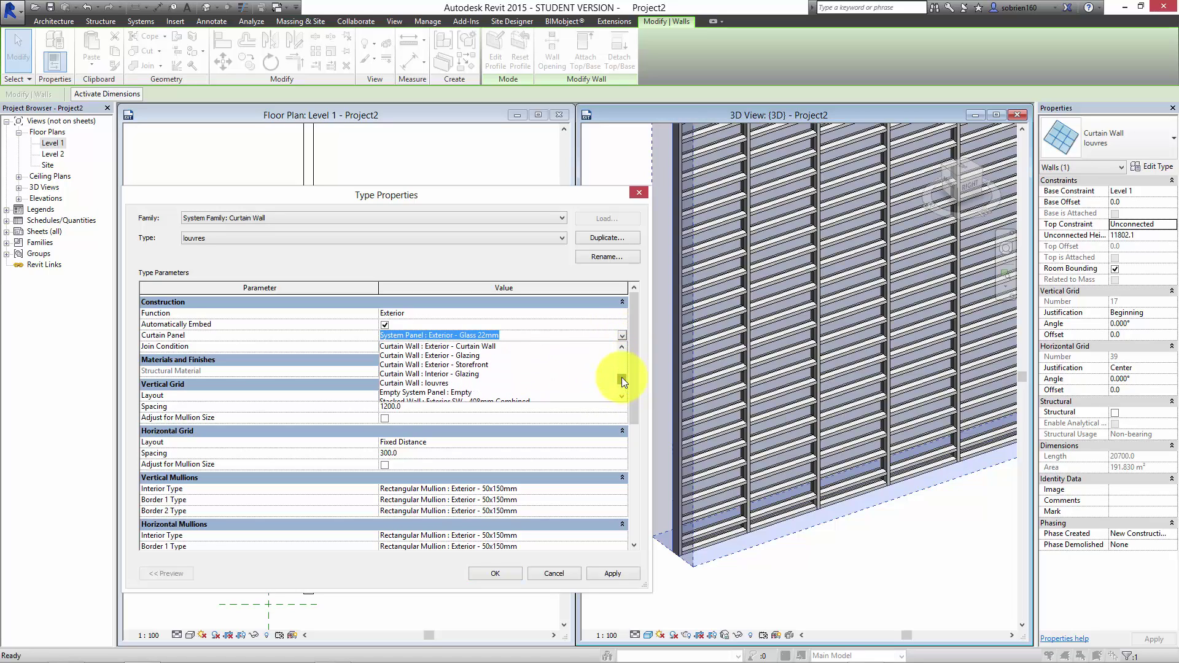
{"action": "left_click", "coordinate": [429, 391]}
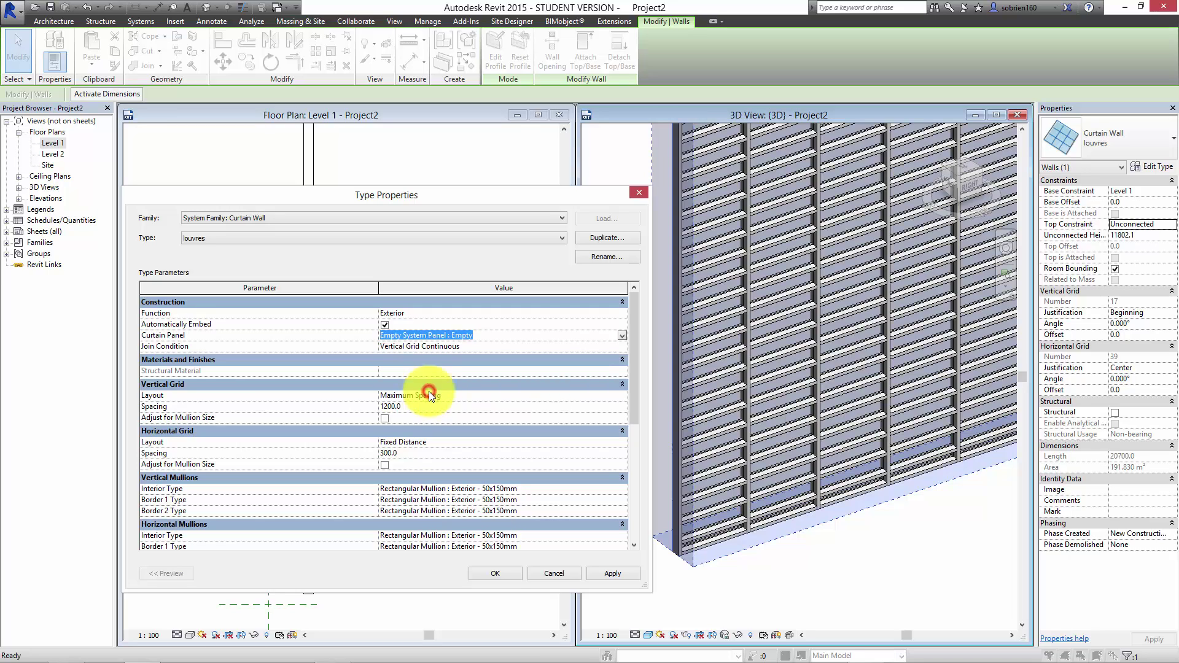
{"action": "left_click", "coordinate": [607, 572]}
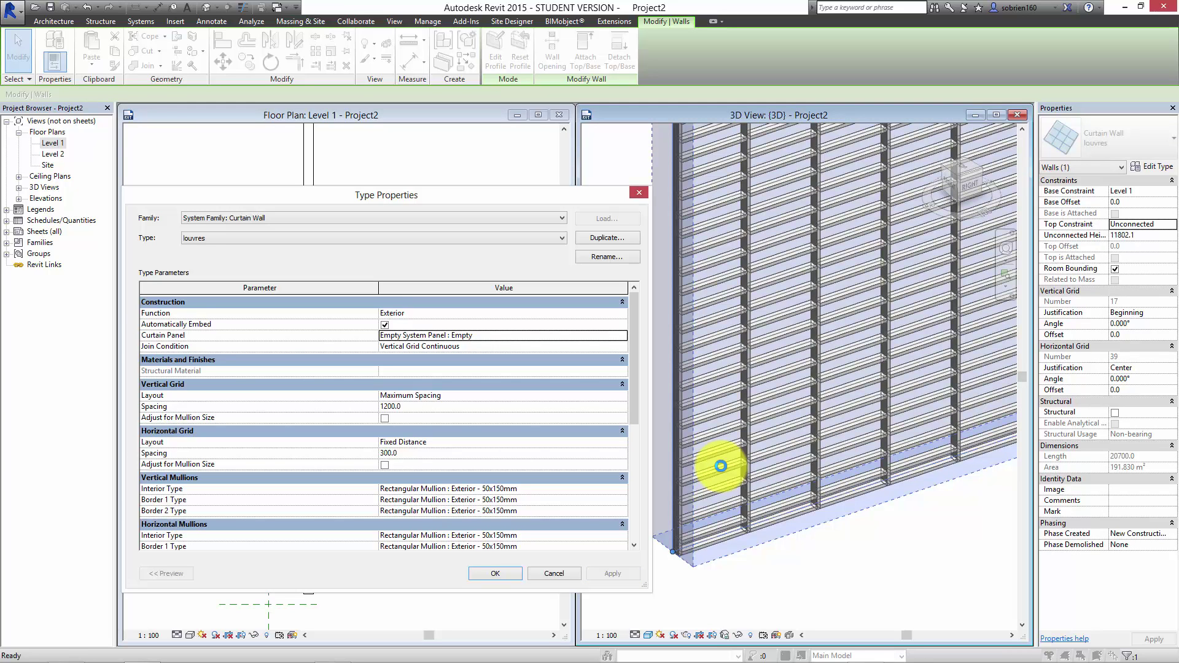
{"action": "left_click", "coordinate": [555, 573]}
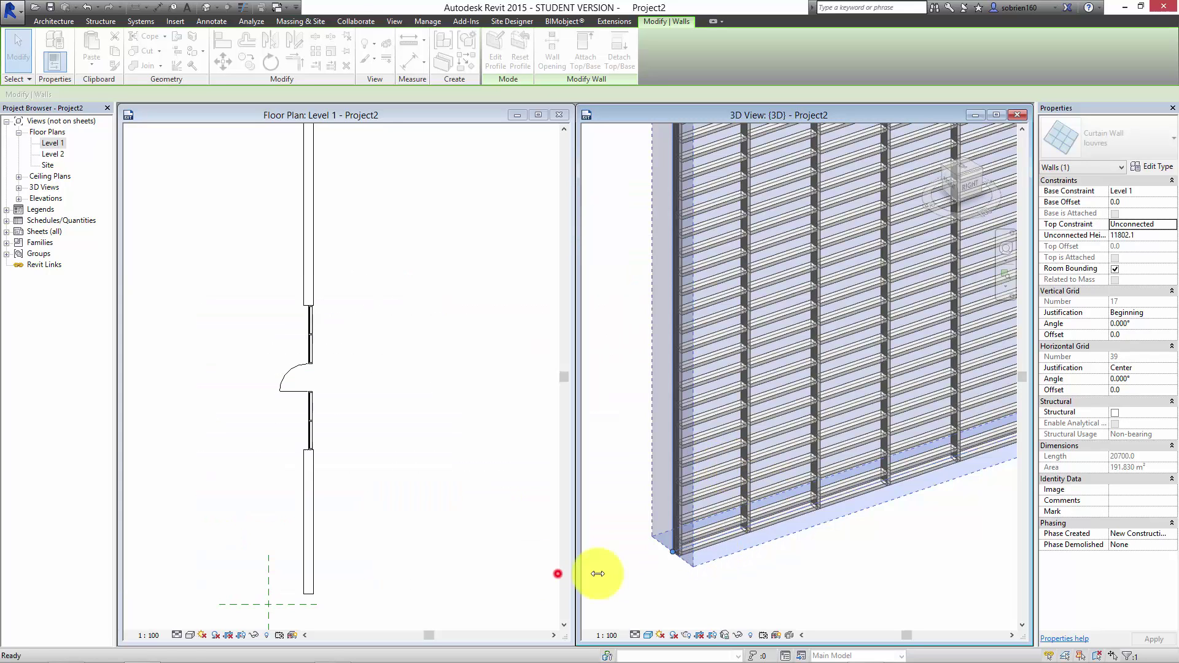
{"action": "left_click", "coordinate": [781, 603]}
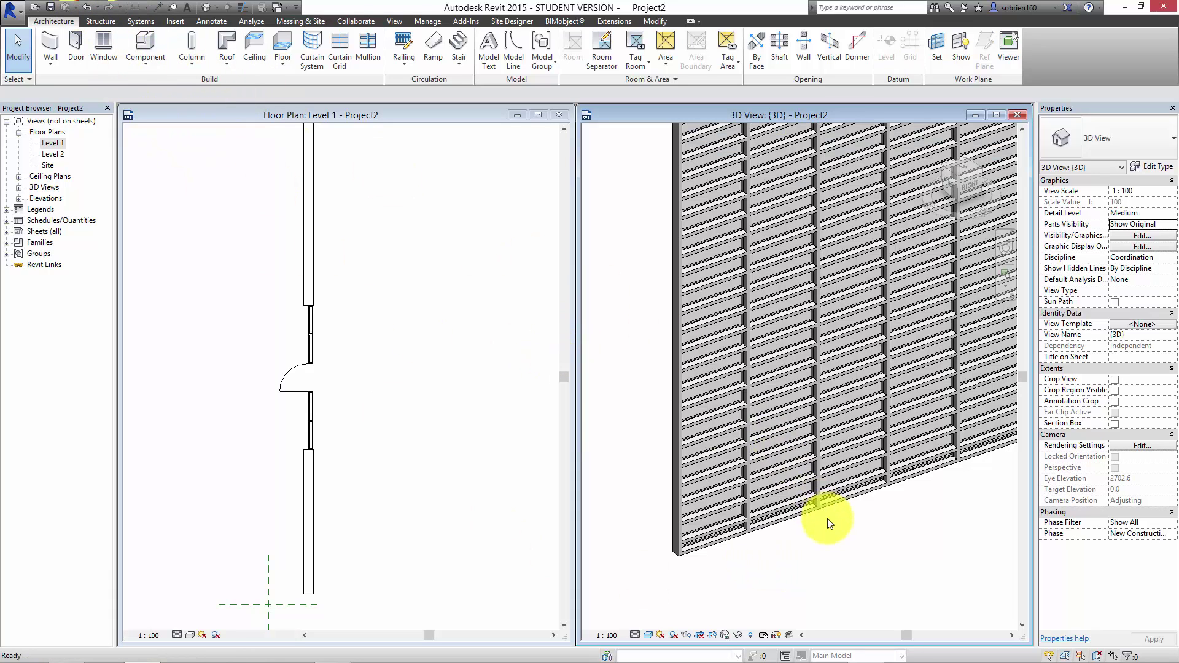
Step: Set the curtain panel of the louvres wall type to Empty System Panel : Empty and deselect the wall
{"action": "left_click", "coordinate": [783, 531]}
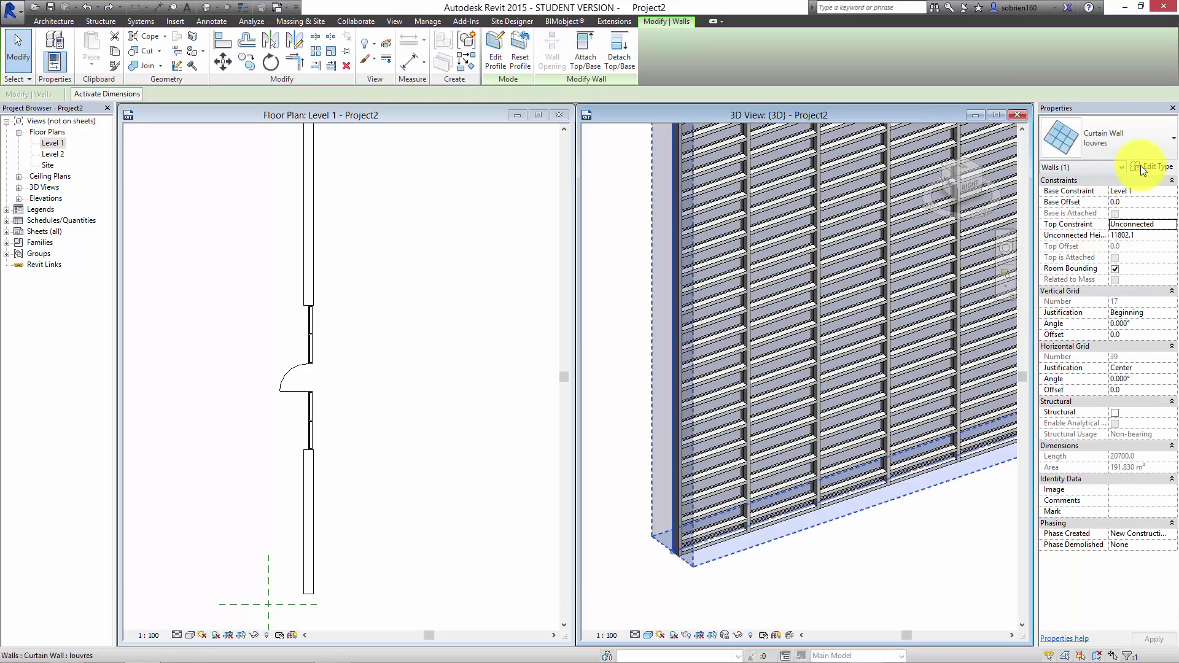
{"action": "left_click", "coordinate": [1141, 166]}
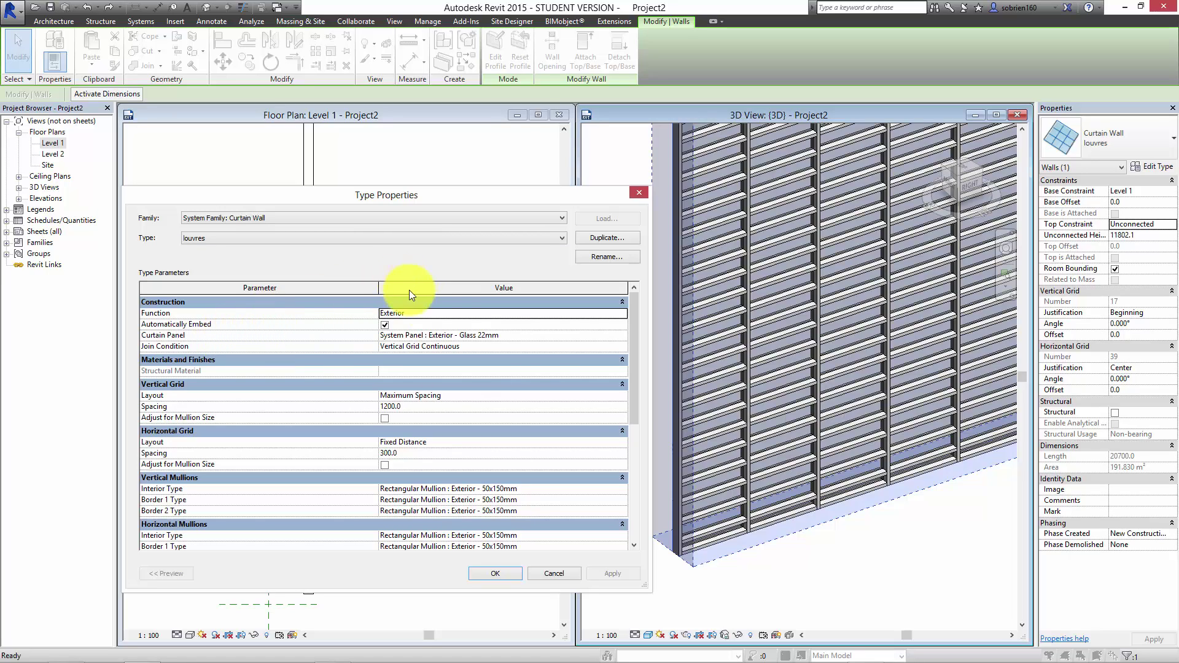
{"action": "left_click", "coordinate": [624, 336]}
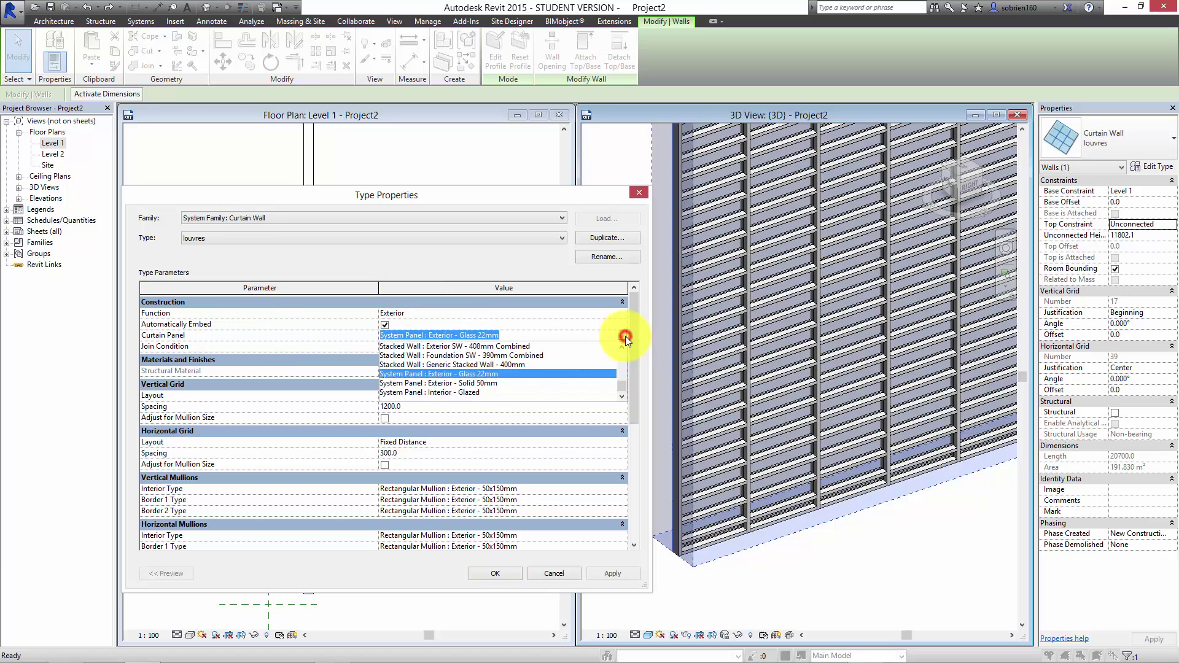
{"action": "scroll", "coordinate": [622, 383], "scroll_direction": "up", "scroll_amount": 1}
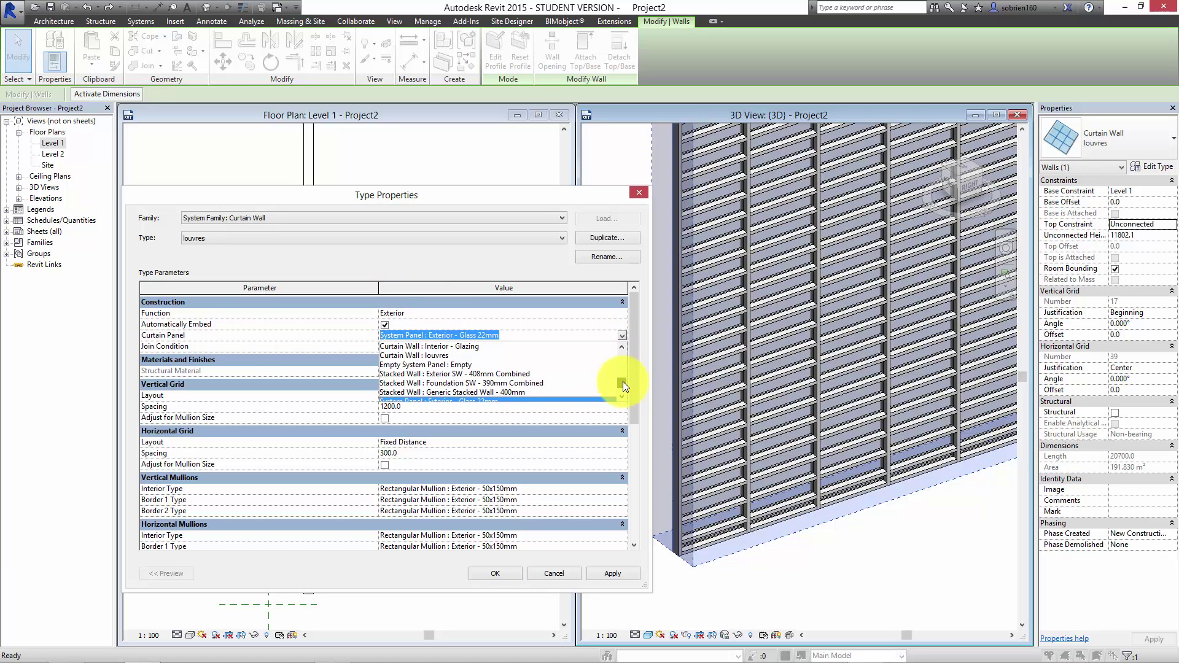
{"action": "left_click", "coordinate": [441, 365]}
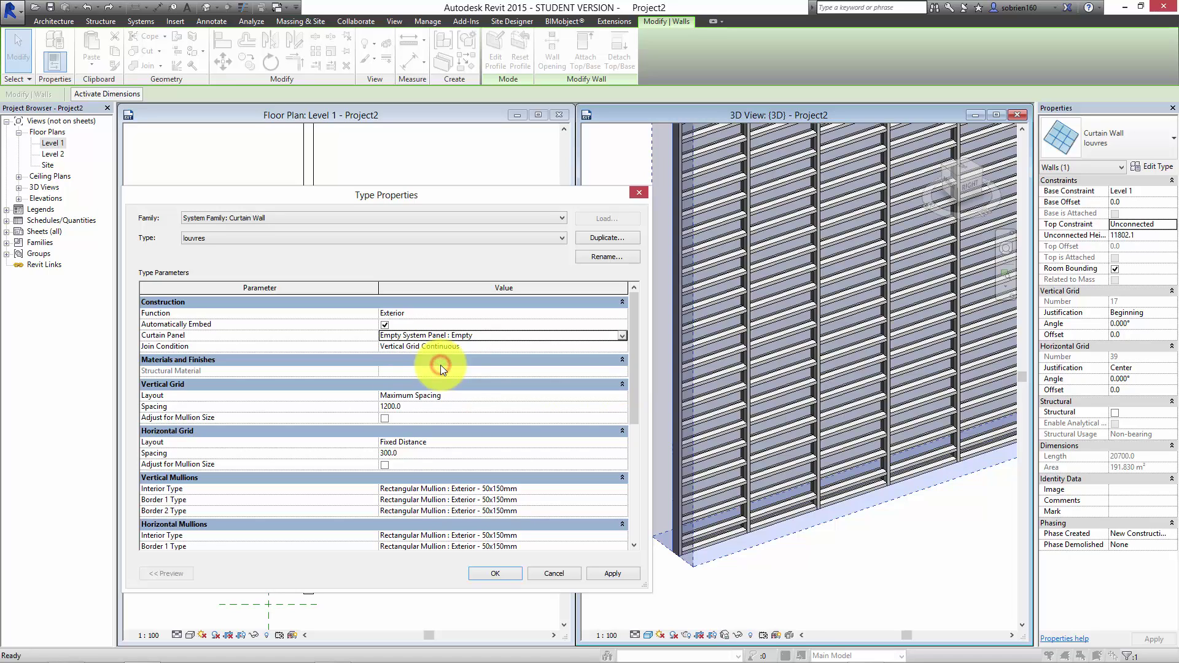
{"action": "left_click", "coordinate": [603, 576]}
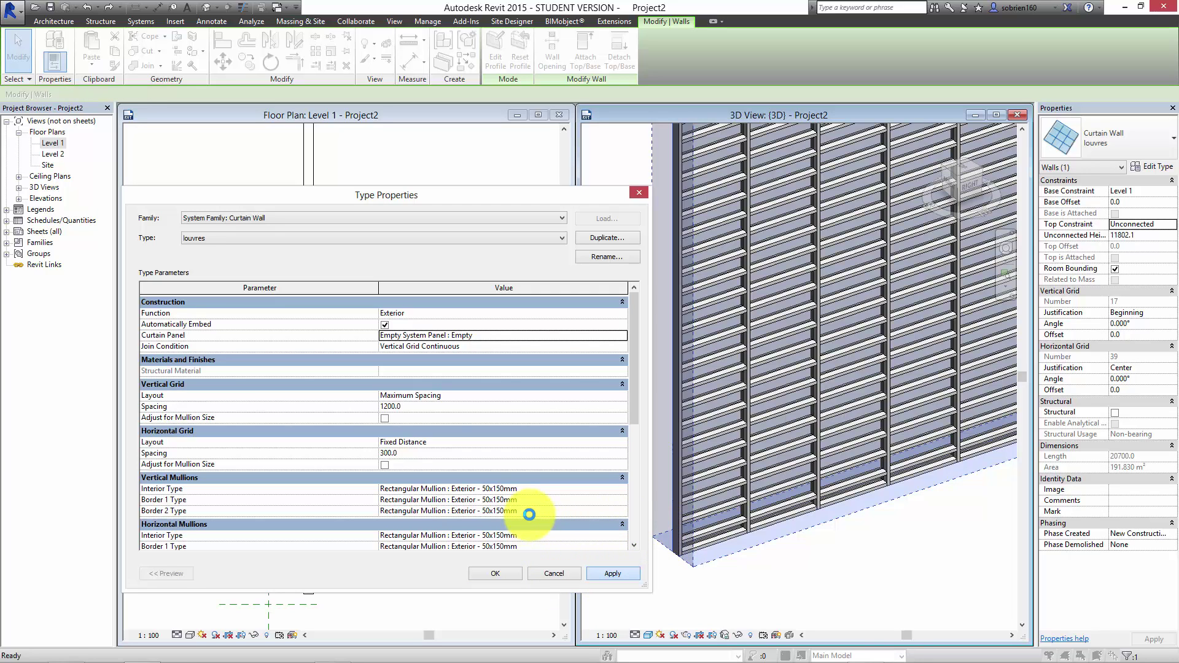
{"action": "left_click", "coordinate": [495, 574]}
{"action": "left_click", "coordinate": [774, 601]}
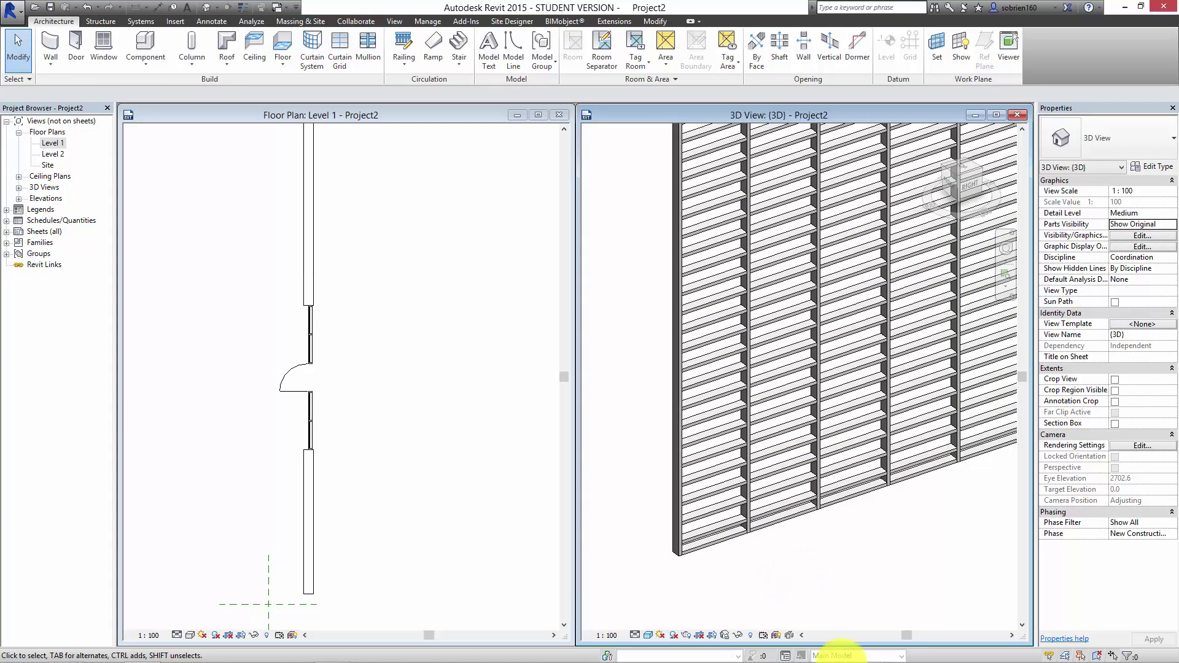
{"action": "left_click", "coordinate": [838, 655]}
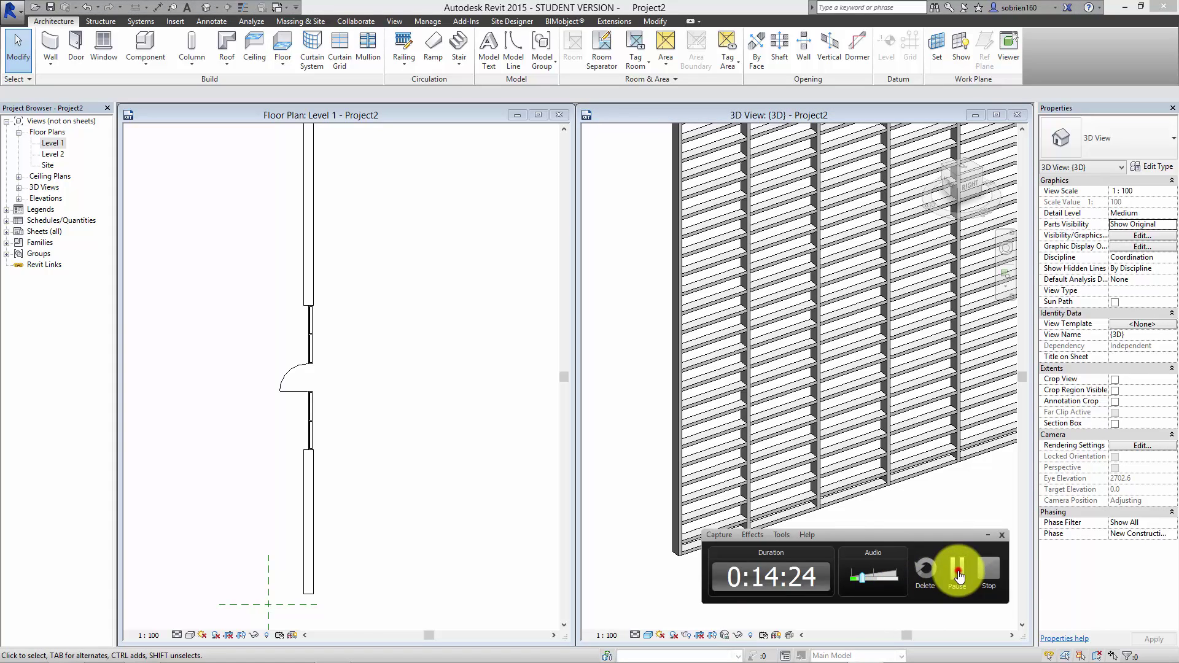
{"action": "left_click", "coordinate": [934, 555]}
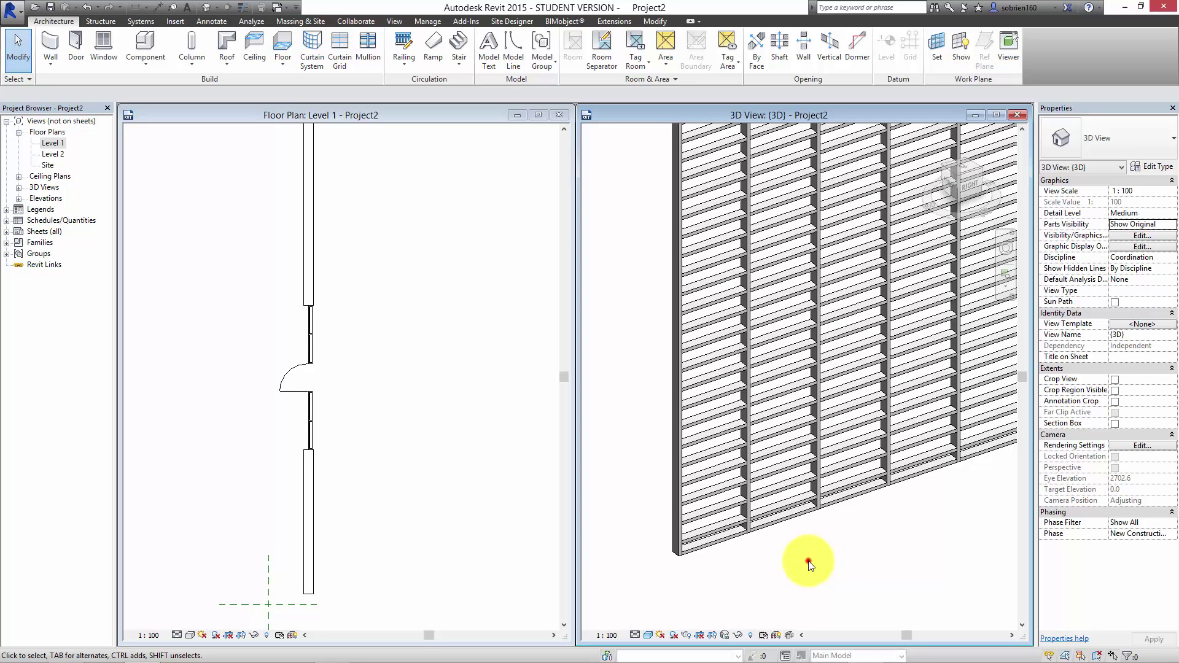
{"action": "middle_click_drag", "start_coordinate": [833, 545], "coordinate": [859, 527], "text": "shift"}
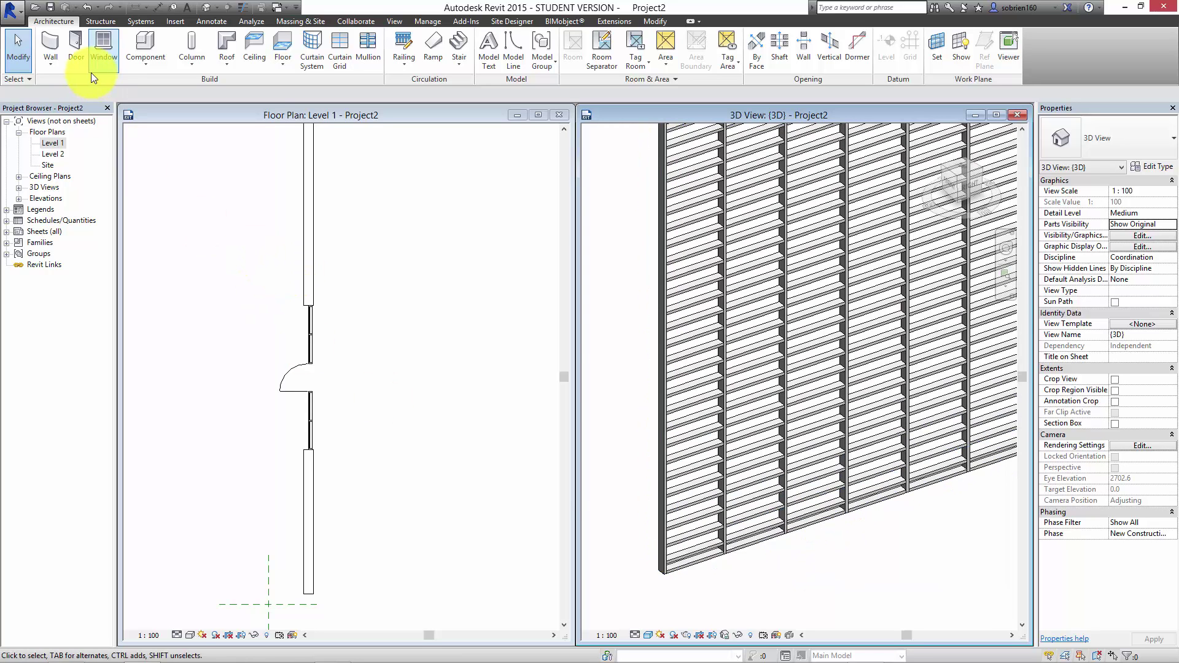
Step: Create a new family from the Metric Profile.rft template and maximize its Ref. Level view
{"action": "left_click", "coordinate": [21, 17]}
{"action": "mouse_move", "coordinate": [42, 57]}
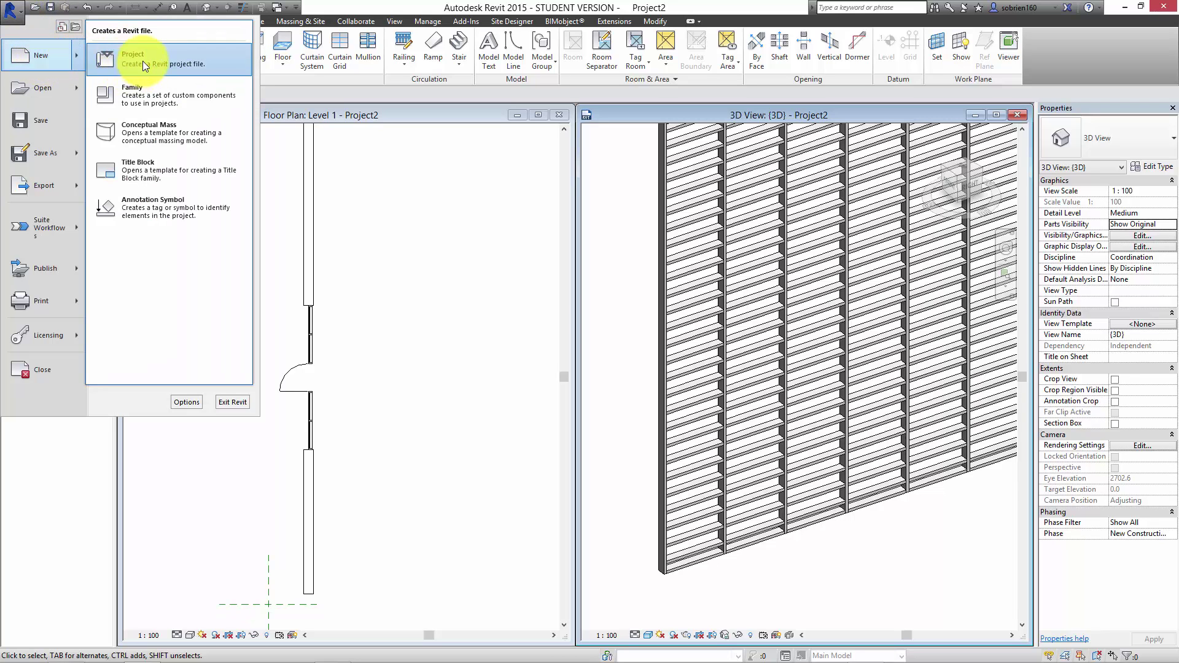
{"action": "left_click", "coordinate": [144, 100]}
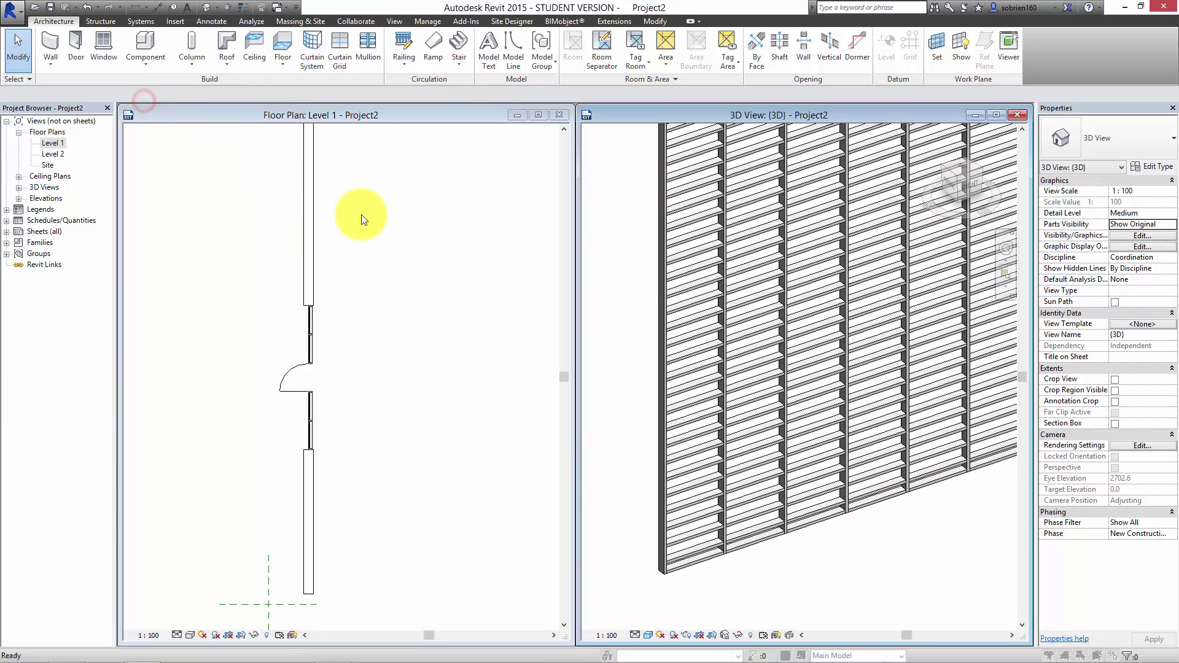
{"action": "double_click", "coordinate": [251, 127]}
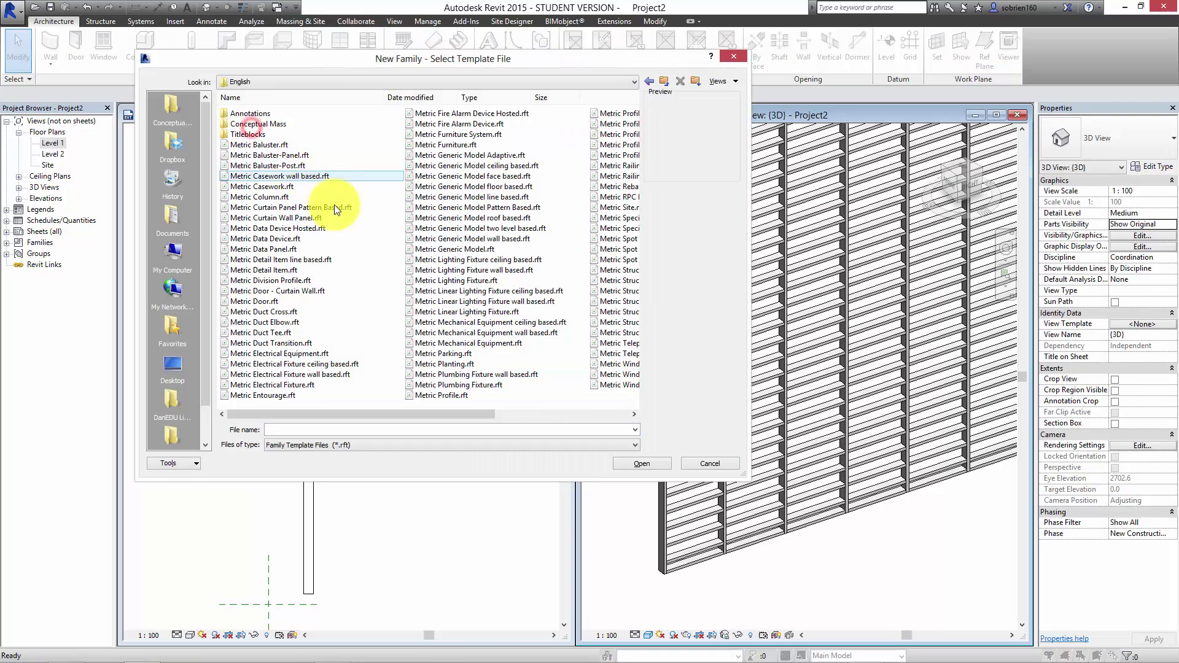
{"action": "left_click", "coordinate": [484, 396]}
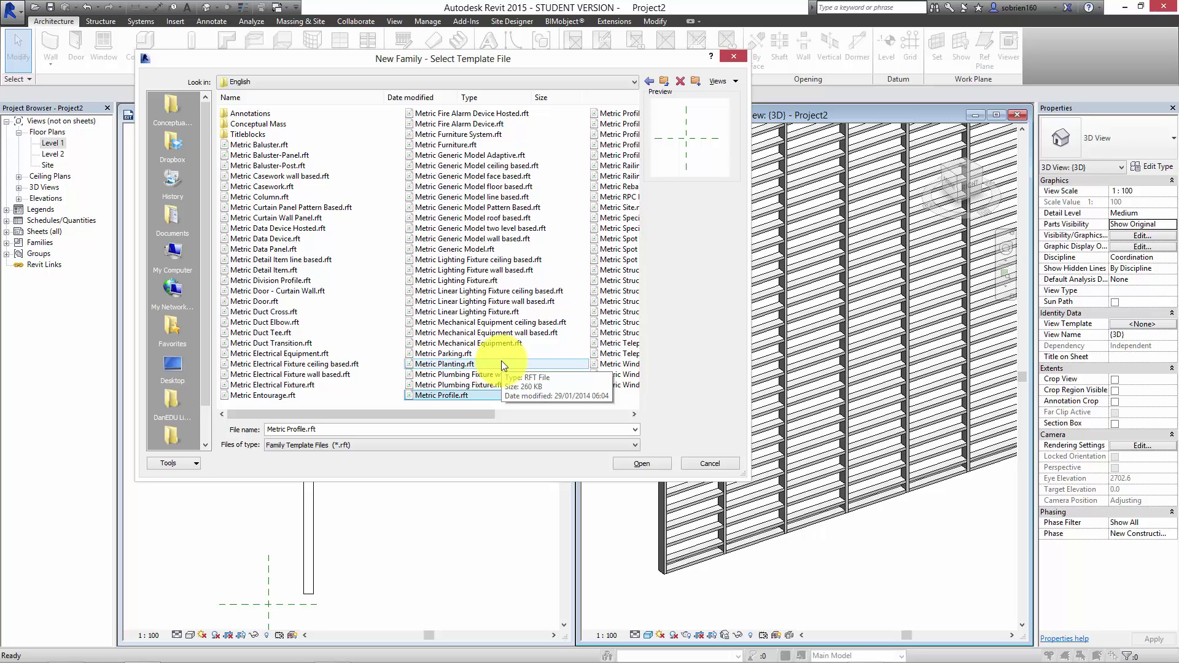
{"action": "left_click", "coordinate": [624, 461]}
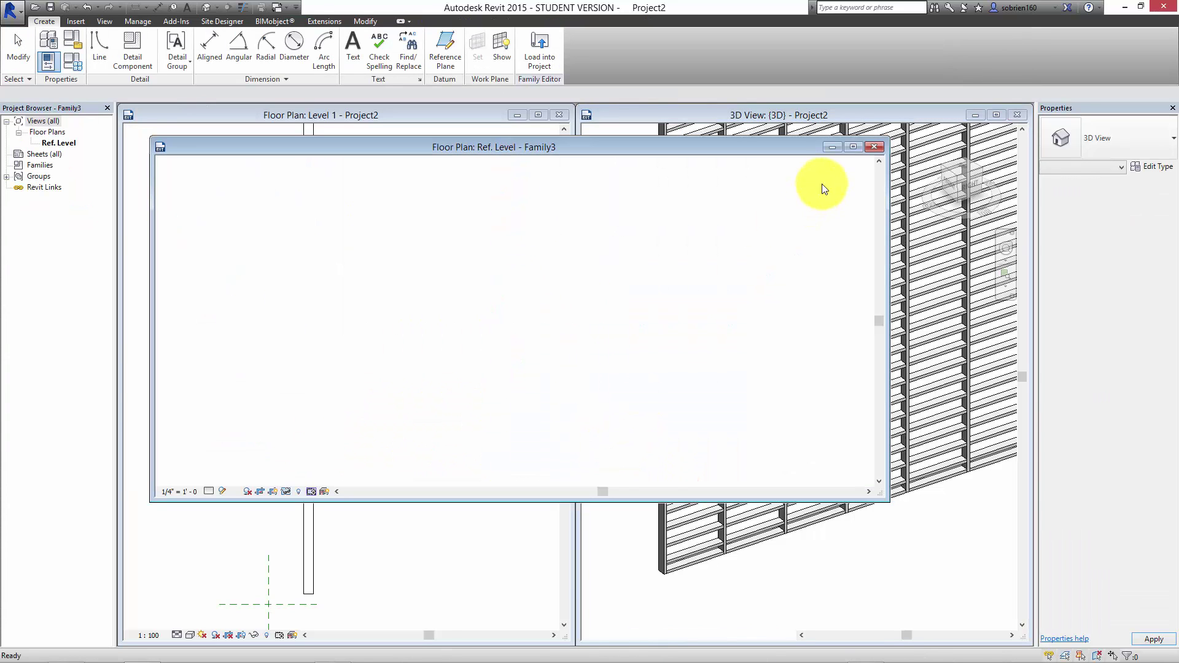
{"action": "left_click", "coordinate": [853, 146]}
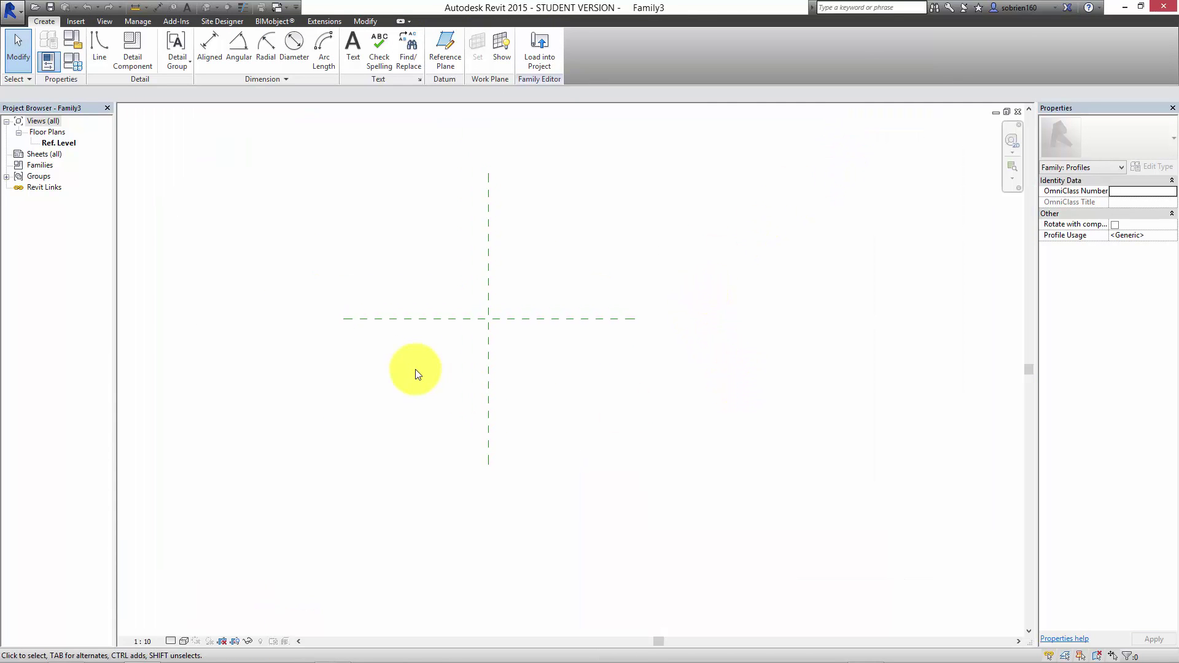
Step: Draw a 440 by 40 mm rectangle with its upper inner corner at the intersection of the reference planes
{"action": "left_click", "coordinate": [99, 44]}
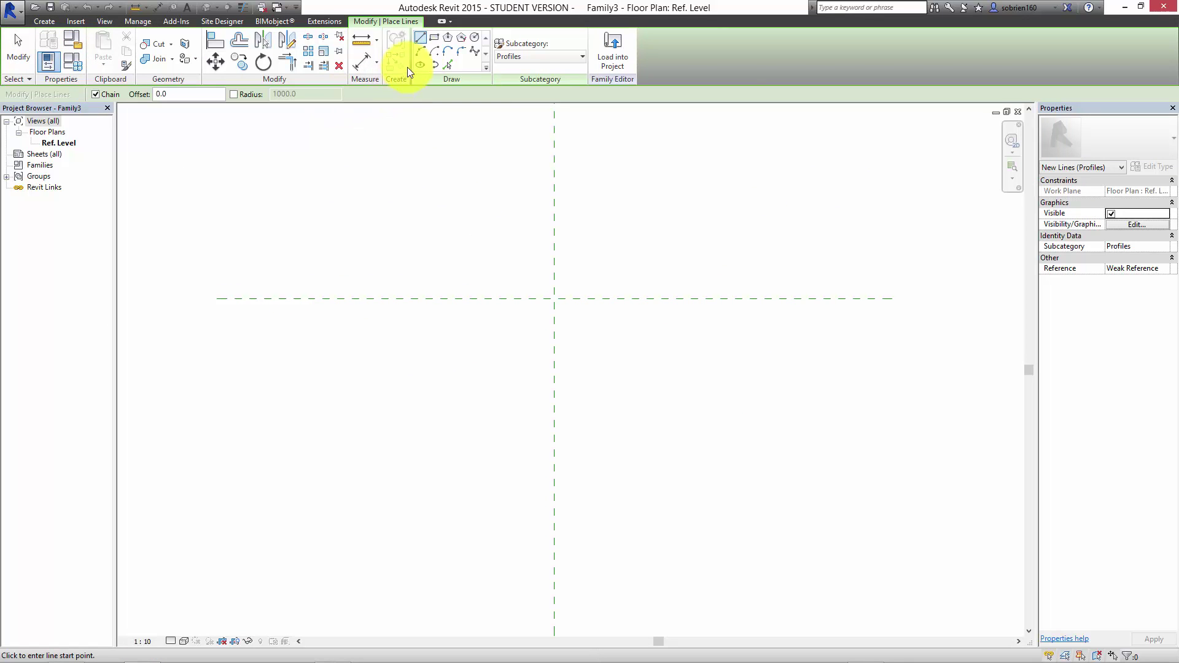
{"action": "left_click", "coordinate": [434, 38]}
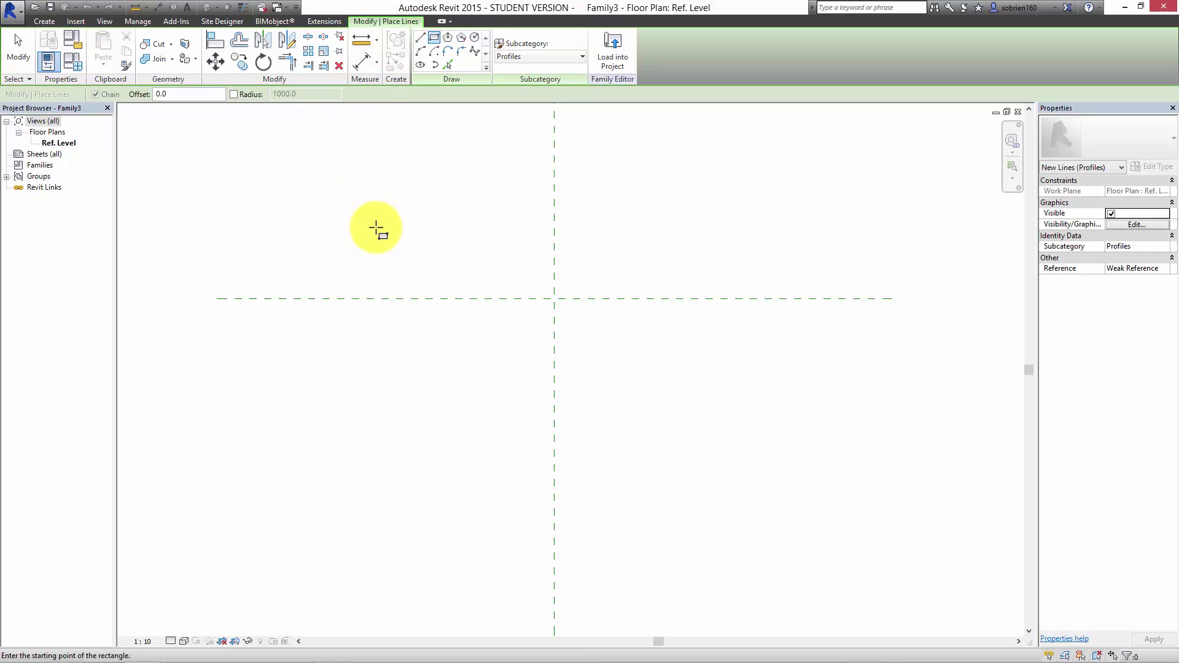
{"action": "left_click", "coordinate": [555, 299]}
{"action": "scroll", "coordinate": [816, 366], "scroll_direction": "down", "scroll_amount": 2}
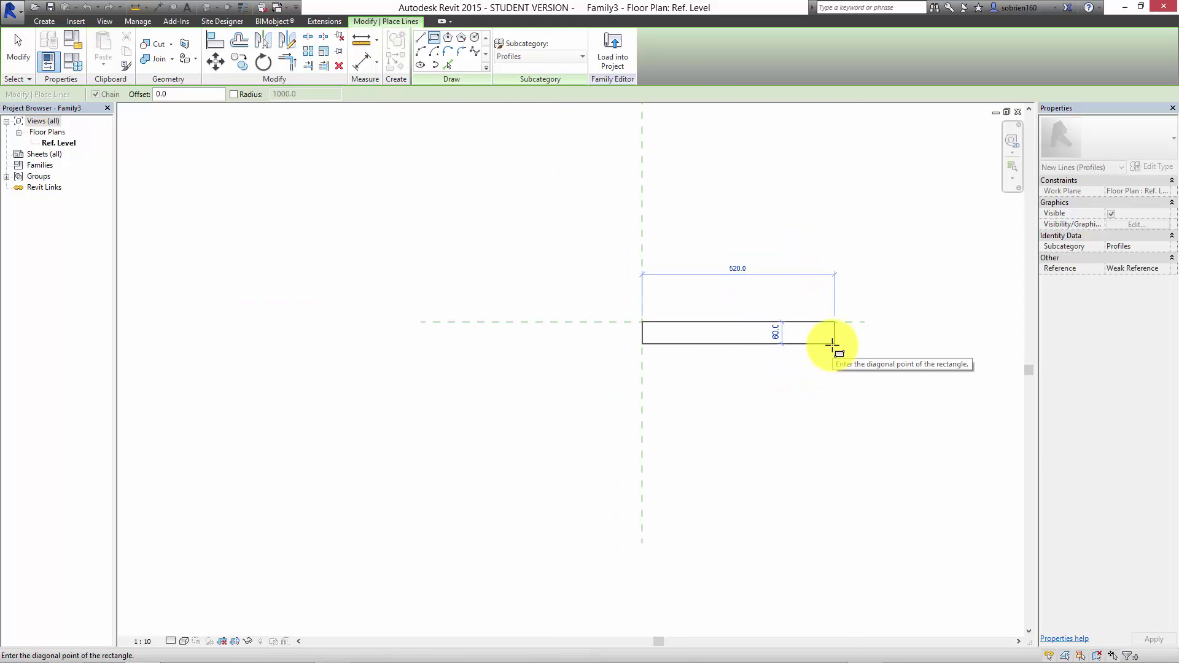
{"action": "scroll", "coordinate": [831, 341], "scroll_direction": "up", "scroll_amount": 2}
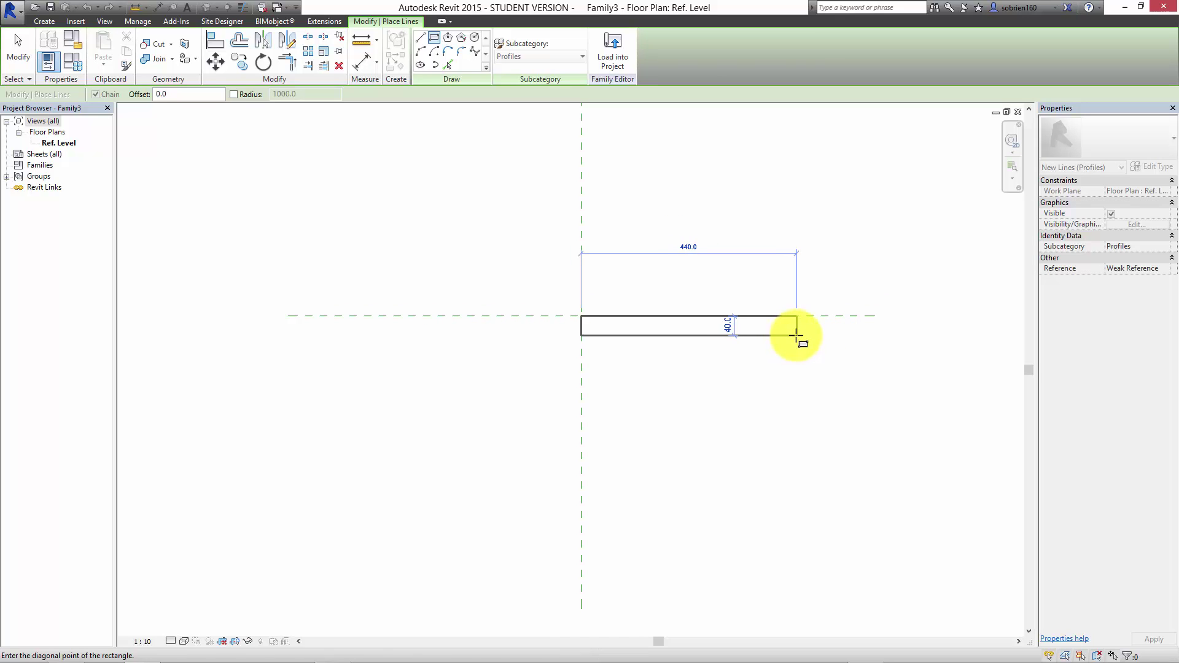
{"action": "left_click", "coordinate": [796, 336]}
{"action": "scroll", "coordinate": [792, 339], "scroll_direction": "up", "scroll_amount": 2}
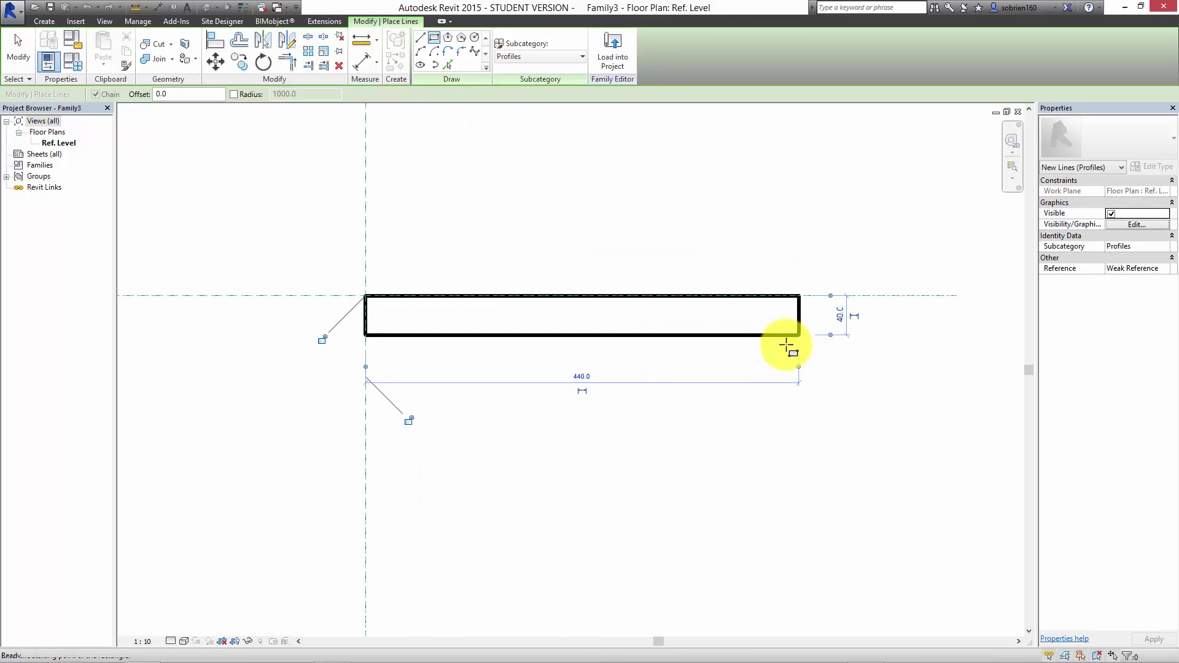
{"action": "key", "text": "Escape"}
{"action": "key", "text": "Escape"}
Step: Taper the rectangle by raising the outer end of its lower edge, and delete the short outer end line
{"action": "scroll", "coordinate": [786, 345], "scroll_direction": "up", "scroll_amount": 3}
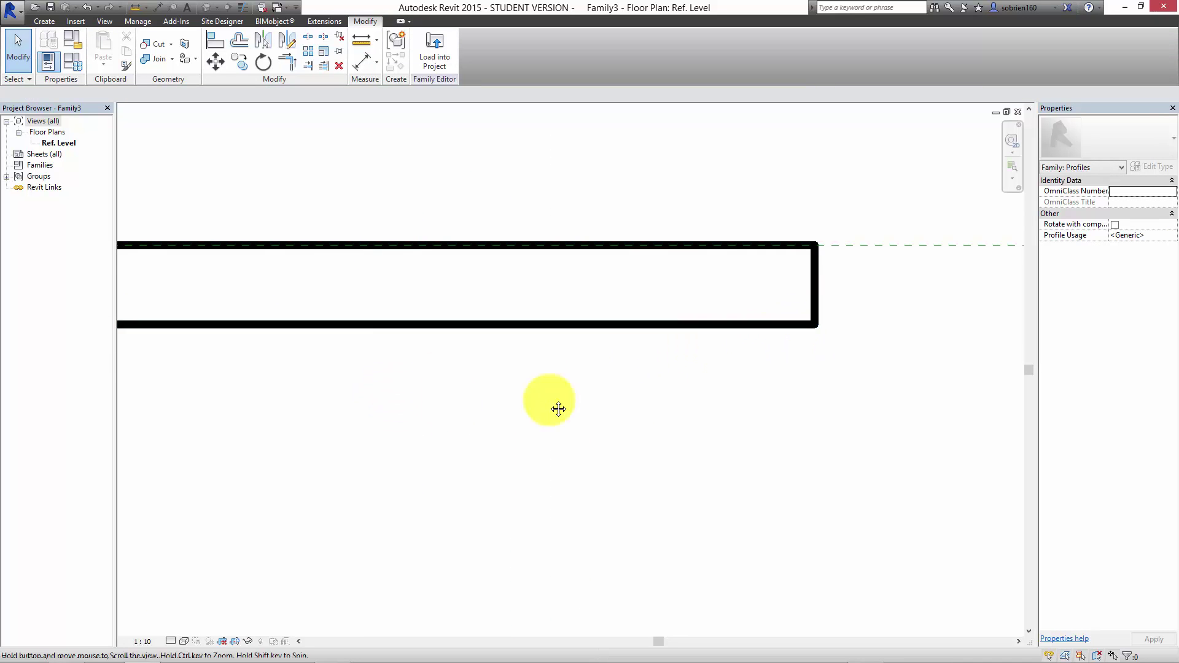
{"action": "middle_click_drag", "start_coordinate": [559, 409], "coordinate": [608, 415]}
{"action": "left_click", "coordinate": [907, 360]}
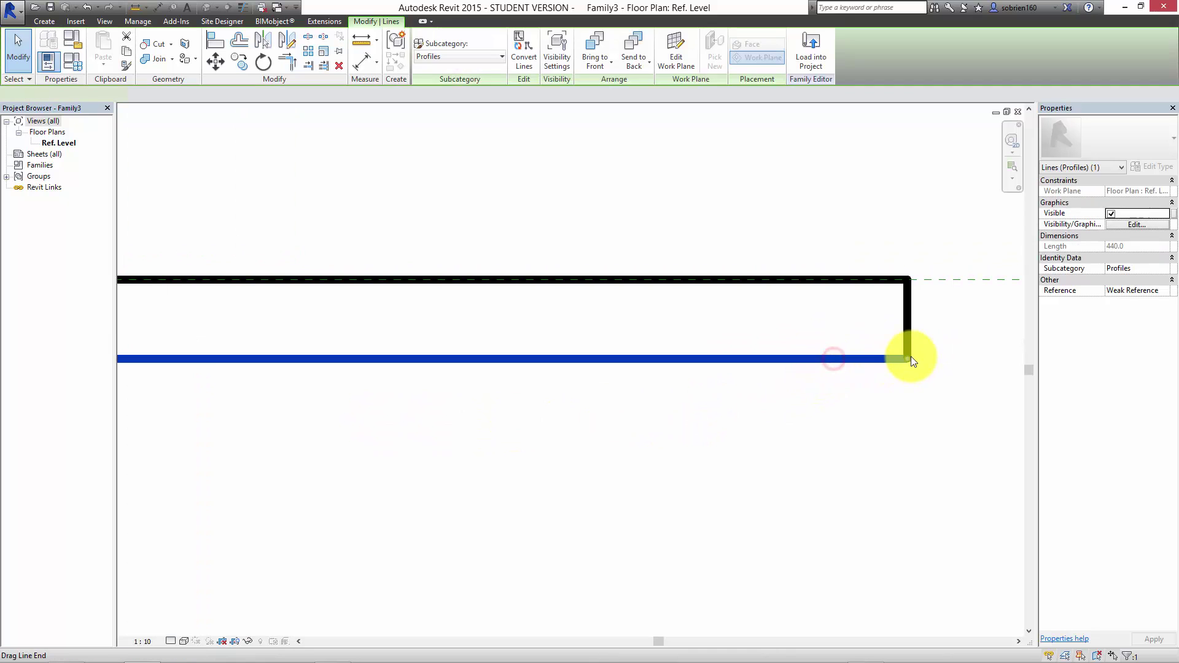
{"action": "left_click_drag", "start_coordinate": [912, 356], "coordinate": [909, 329]}
{"action": "scroll", "coordinate": [797, 407], "scroll_direction": "down", "scroll_amount": 2}
{"action": "key", "text": "Escape"}
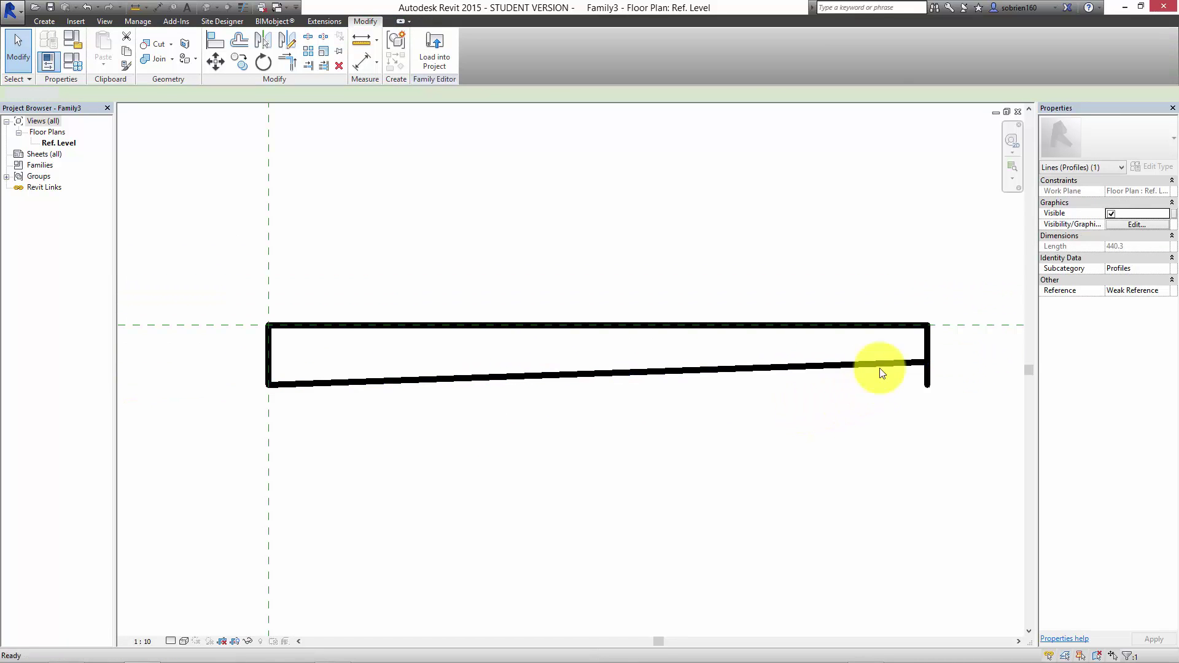
{"action": "key", "text": "Delete"}
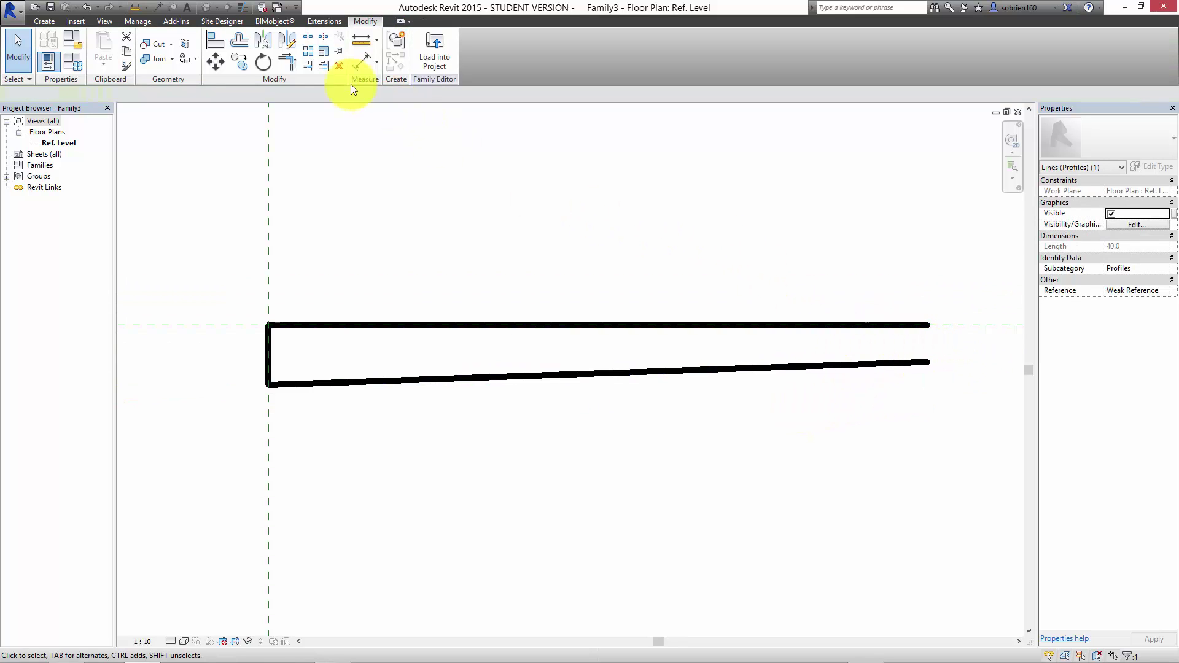
Step: Close the open outer end of the profile with a rounded arc tangent to the upper edge
{"action": "left_click", "coordinate": [45, 22]}
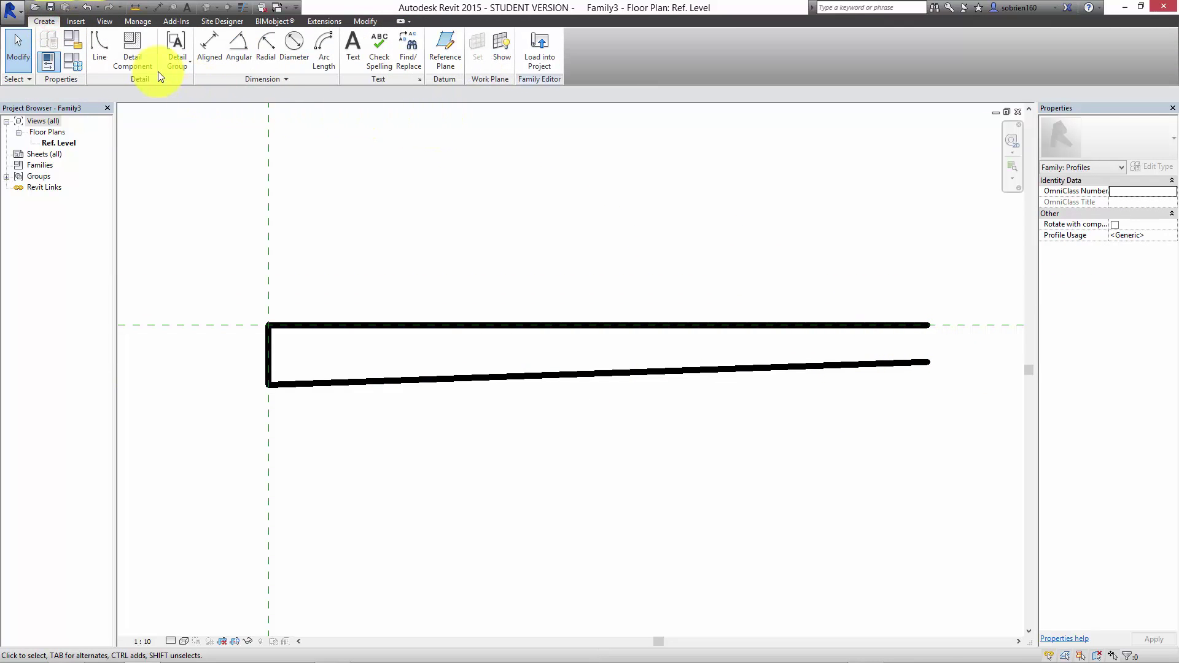
{"action": "left_click", "coordinate": [113, 51]}
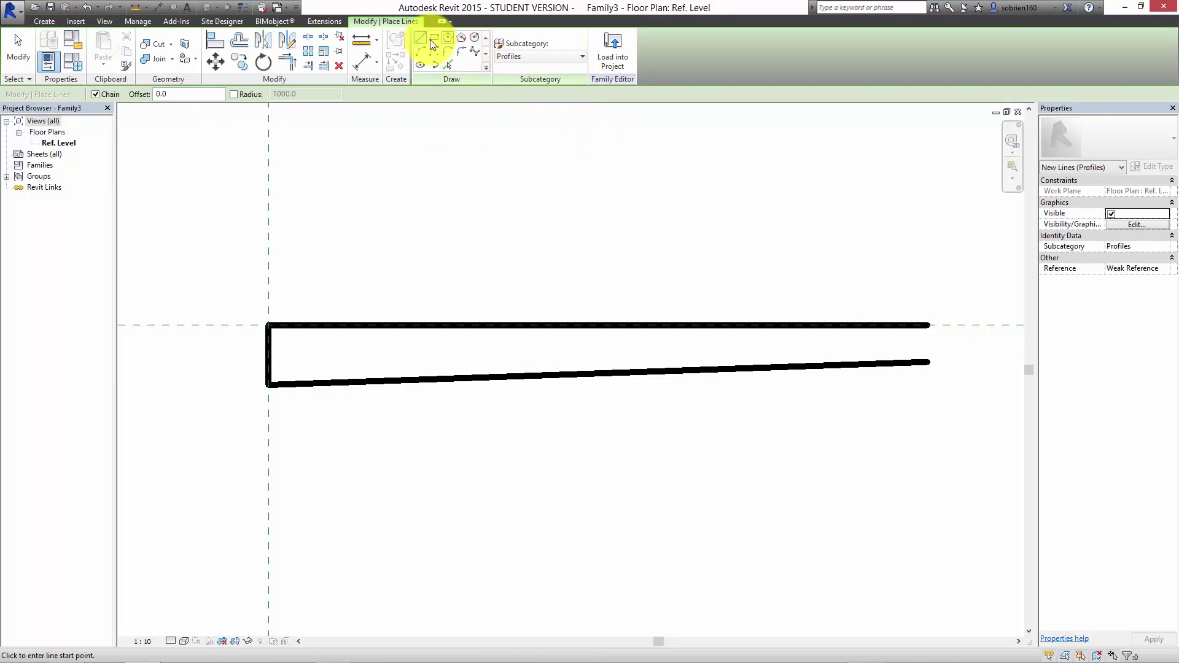
{"action": "left_click", "coordinate": [420, 54]}
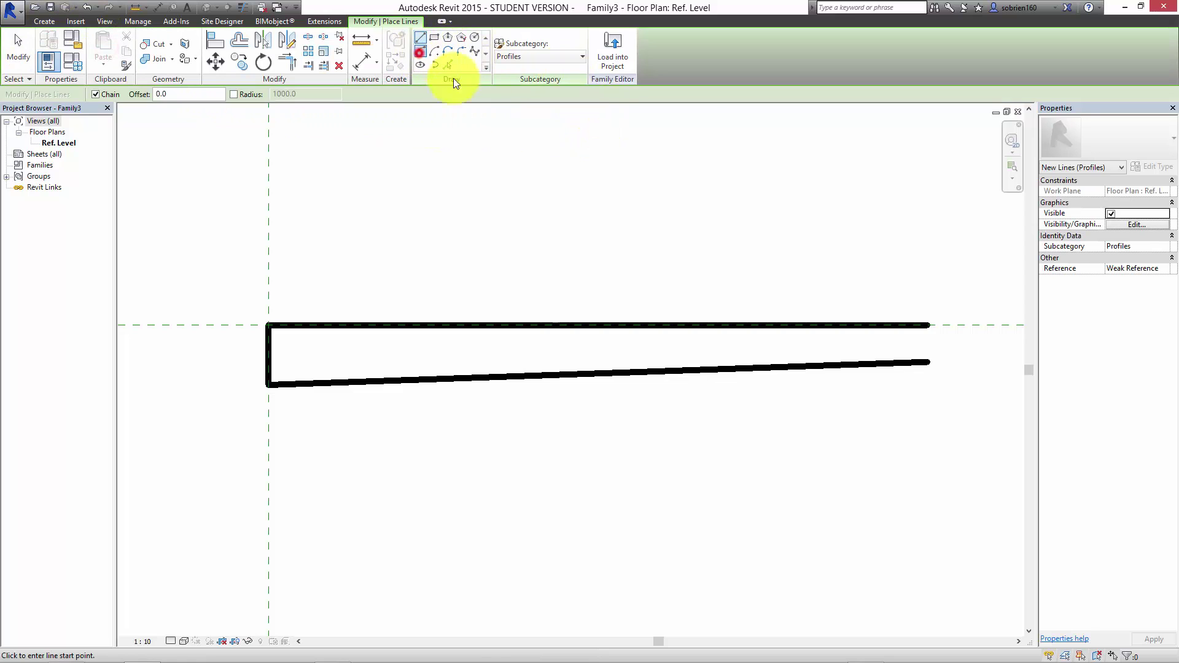
{"action": "left_click", "coordinate": [930, 323]}
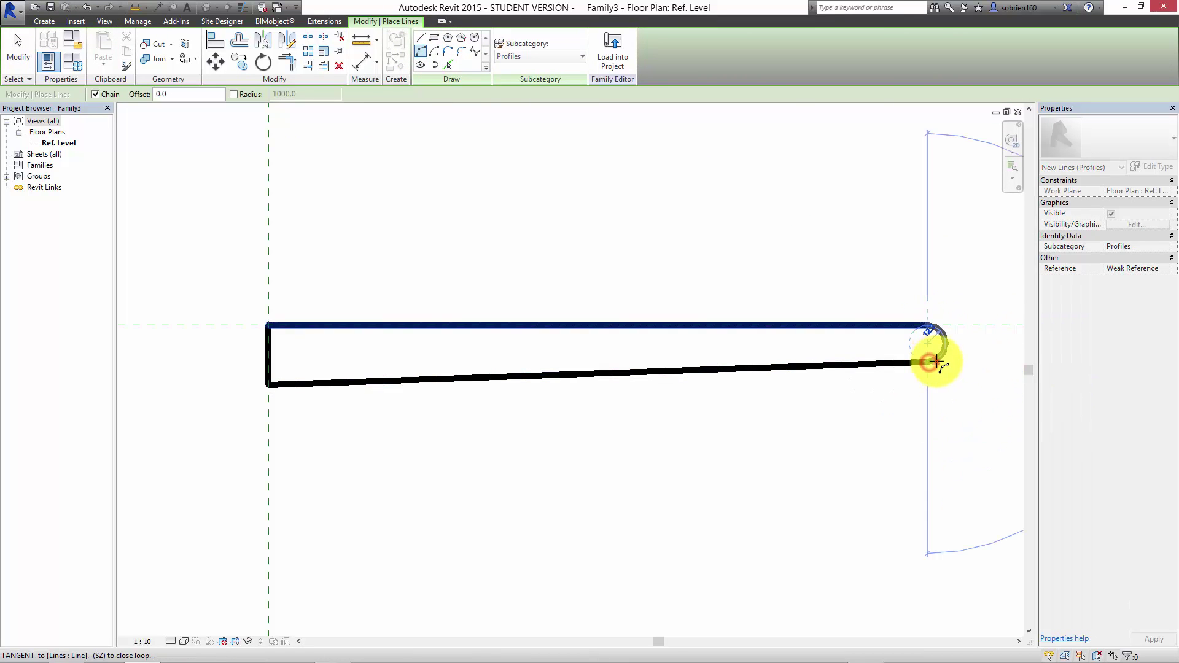
{"action": "left_click", "coordinate": [929, 362]}
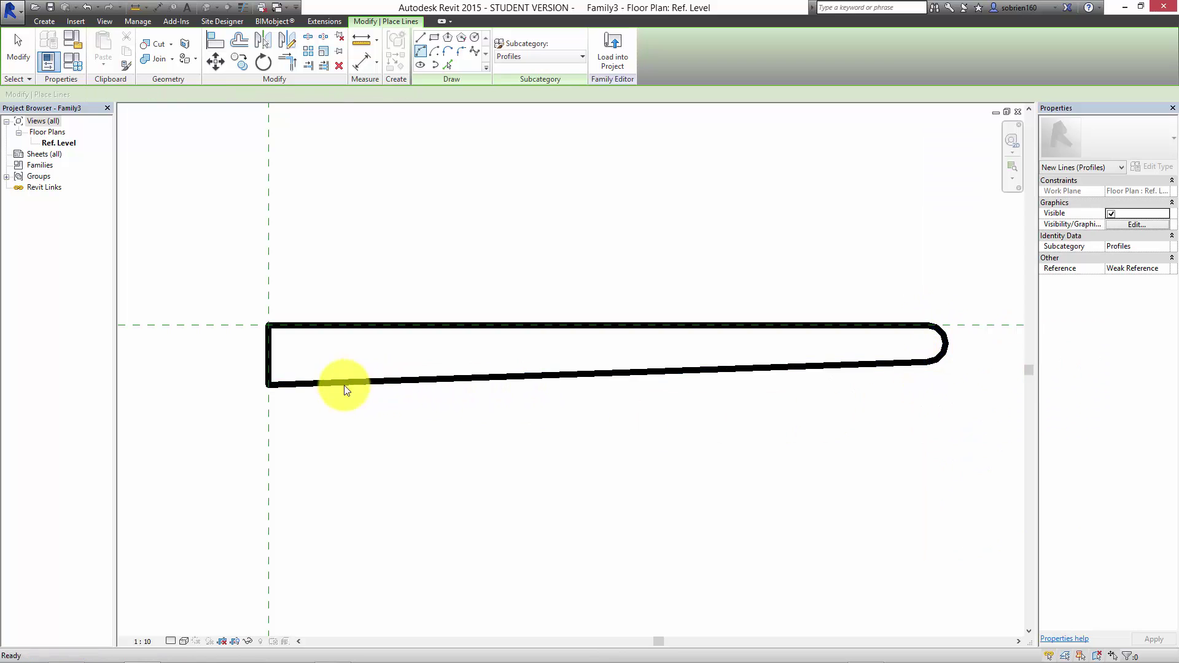
{"action": "scroll", "coordinate": [335, 374], "scroll_direction": "up", "scroll_amount": 1}
{"action": "key", "text": "Escape"}
{"action": "key", "text": "Escape"}
Step: Draw a sloping line about 310 mm long from the short end at the reference plane down across the profile's lower edge
{"action": "scroll", "coordinate": [324, 363], "scroll_direction": "down", "scroll_amount": 2}
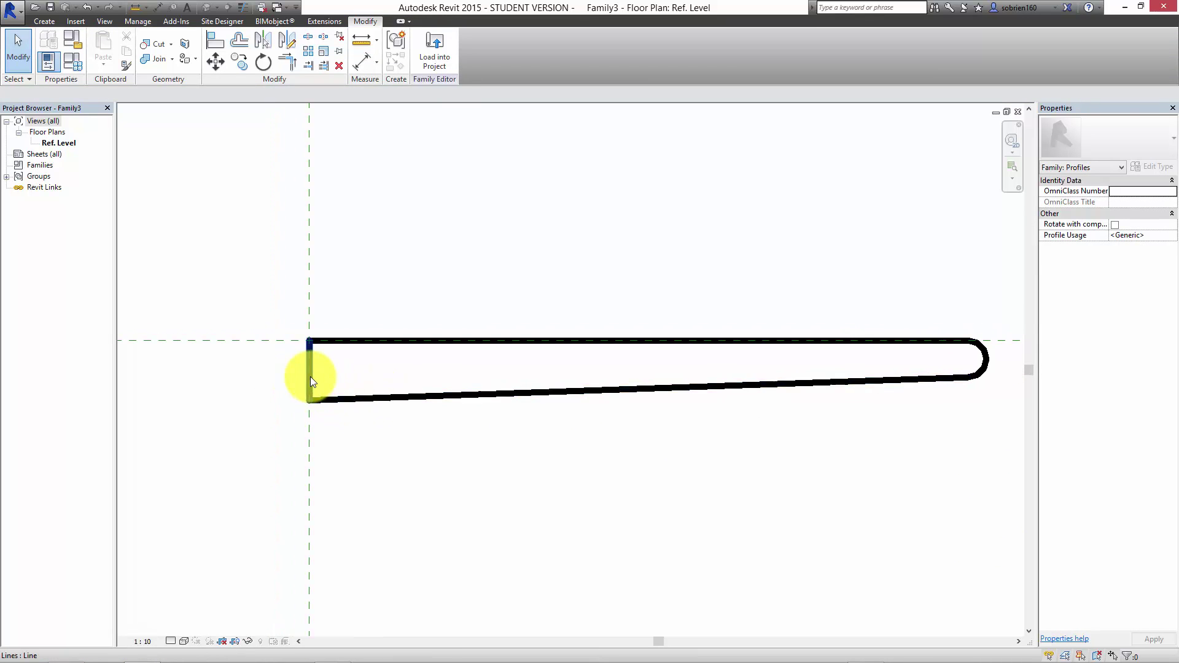
{"action": "scroll", "coordinate": [310, 376], "scroll_direction": "up", "scroll_amount": 2}
{"action": "scroll", "coordinate": [315, 388], "scroll_direction": "down", "scroll_amount": 1}
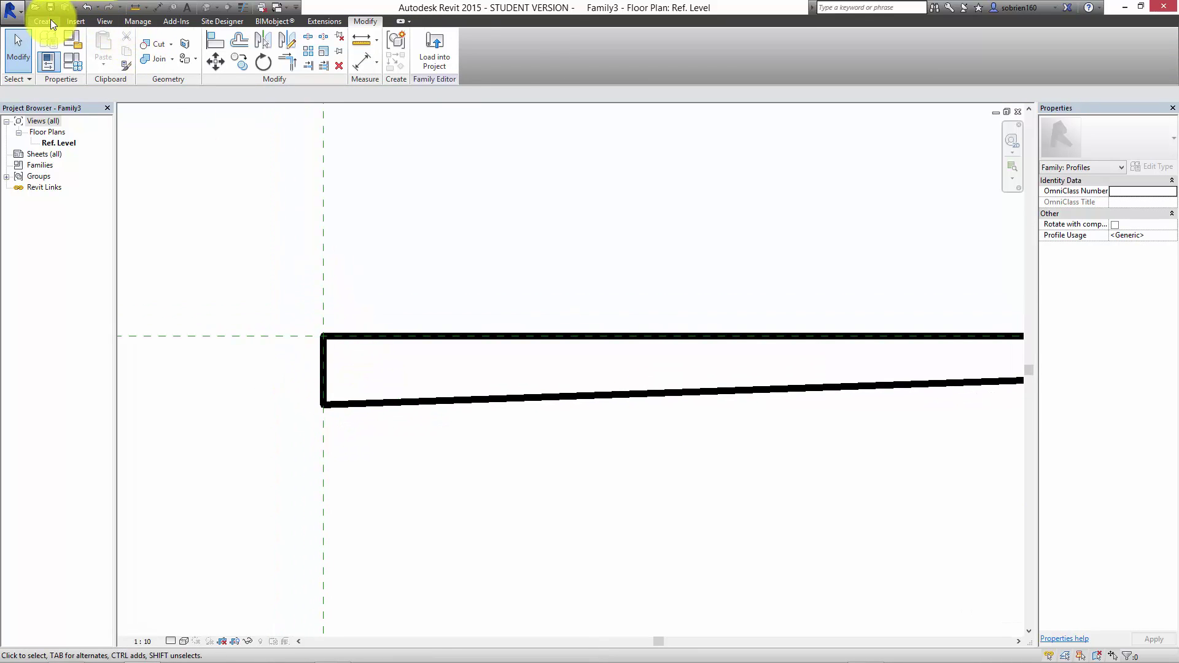
{"action": "left_click", "coordinate": [45, 21]}
{"action": "left_click", "coordinate": [99, 44]}
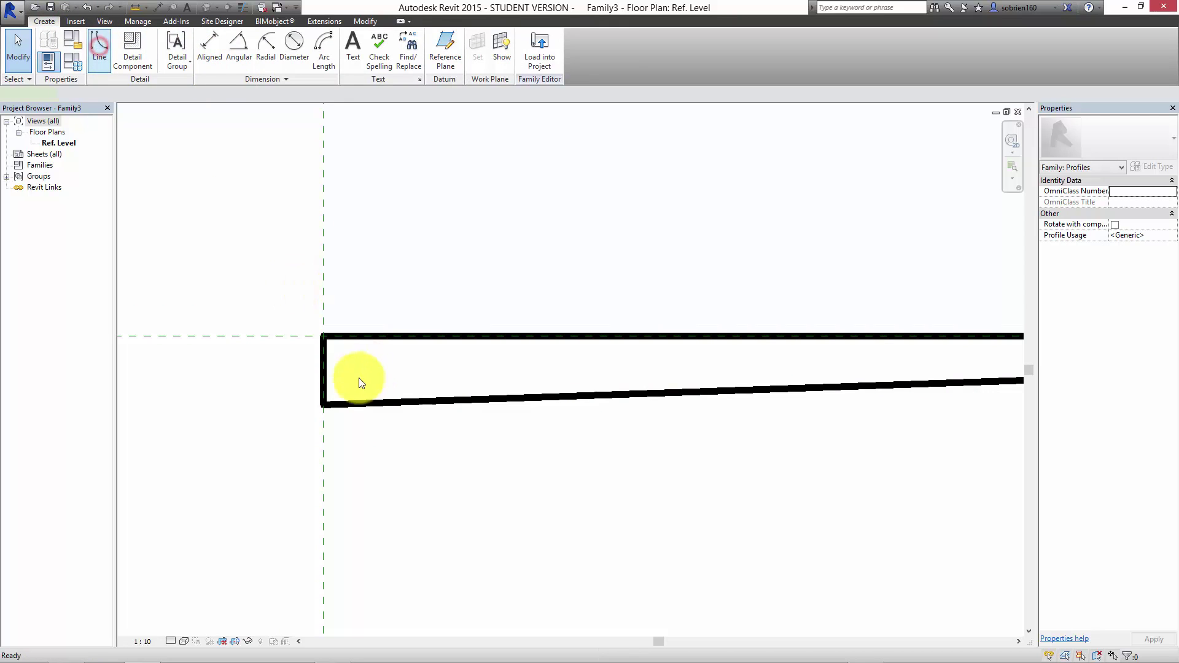
{"action": "left_click", "coordinate": [313, 372]}
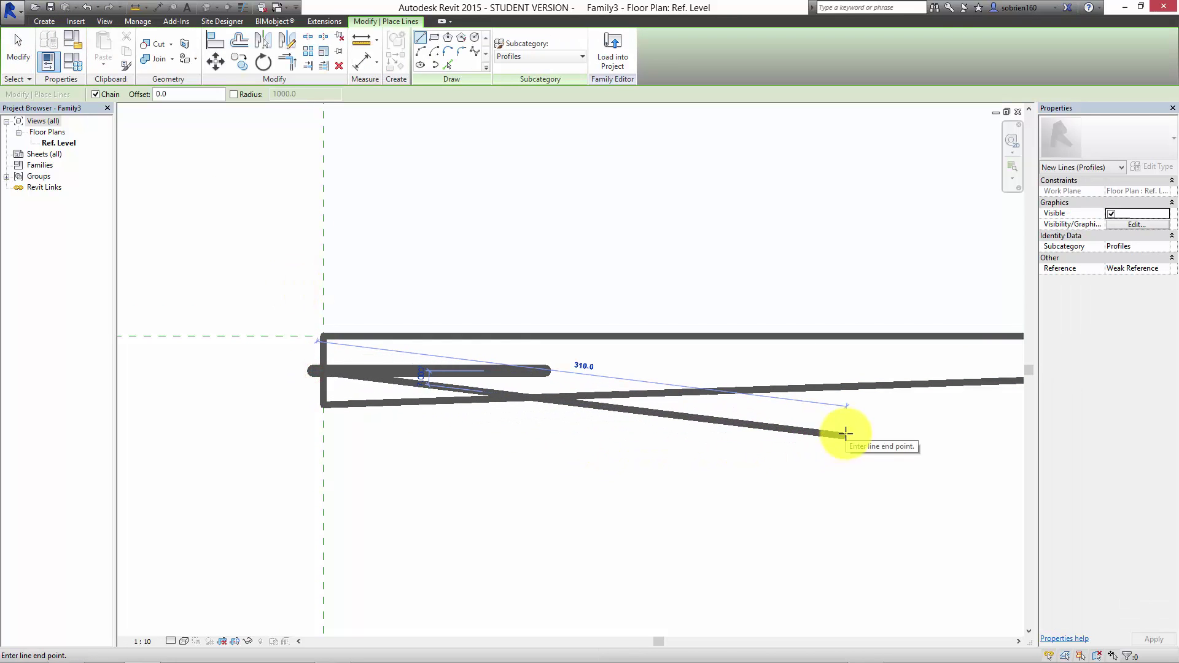
{"action": "left_click", "coordinate": [827, 437]}
{"action": "key", "text": "Escape"}
{"action": "key", "text": "Escape"}
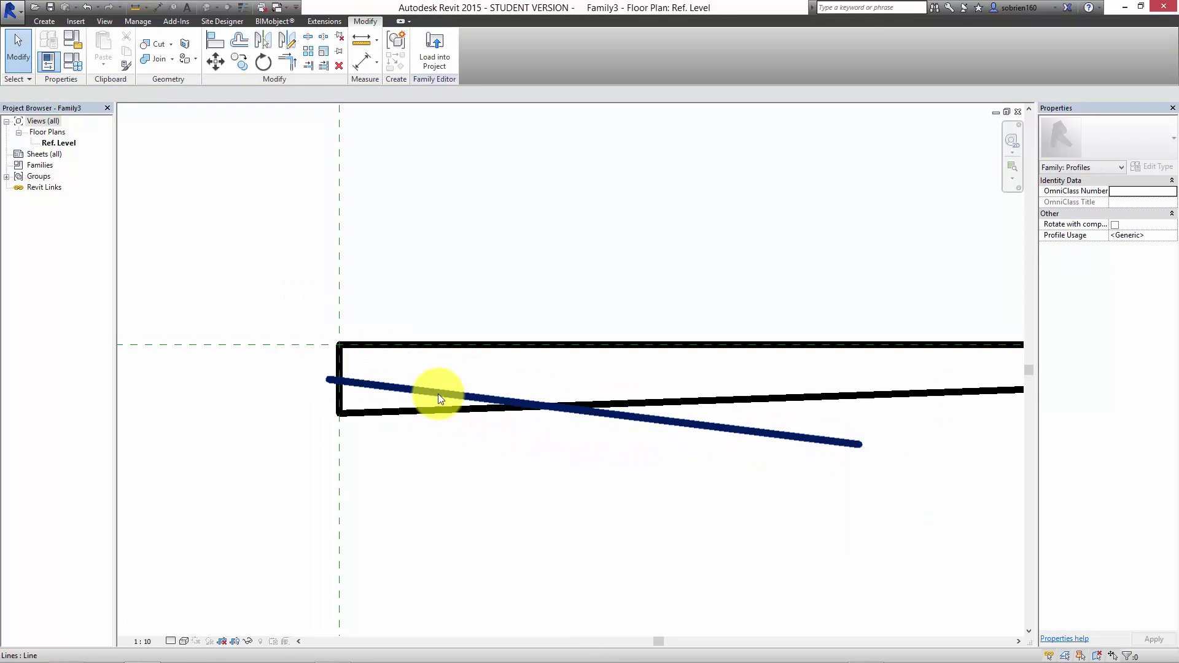
Step: Trim the sloping line to corners with the short end line and the lower edge, closing the profile outline
{"action": "key", "text": "t"}
{"action": "key", "text": "r"}
{"action": "left_click", "coordinate": [406, 387]}
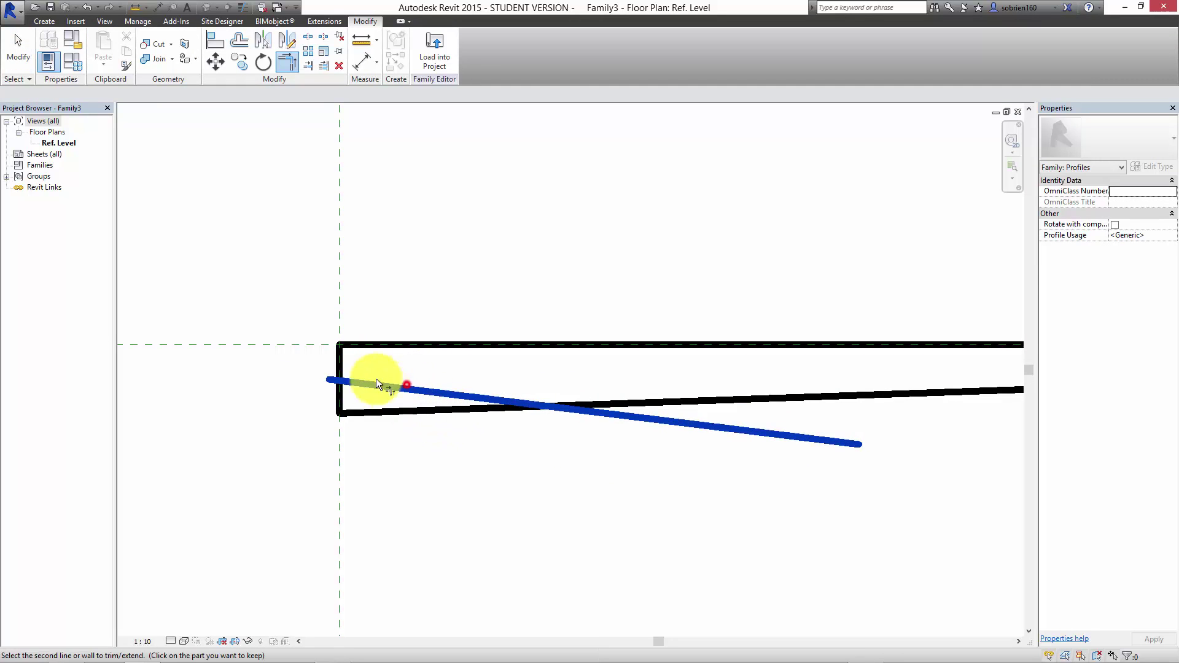
{"action": "left_click", "coordinate": [341, 355]}
{"action": "left_click", "coordinate": [481, 396]}
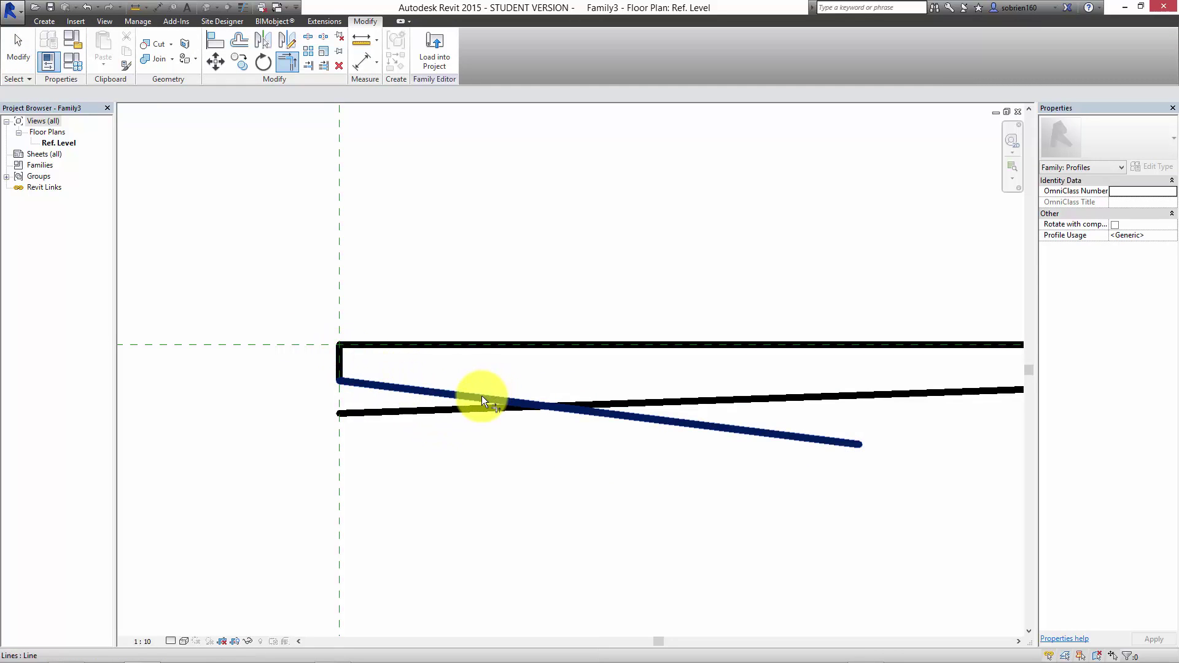
{"action": "left_click", "coordinate": [680, 407]}
{"action": "scroll", "coordinate": [669, 461], "scroll_direction": "down", "scroll_amount": 3}
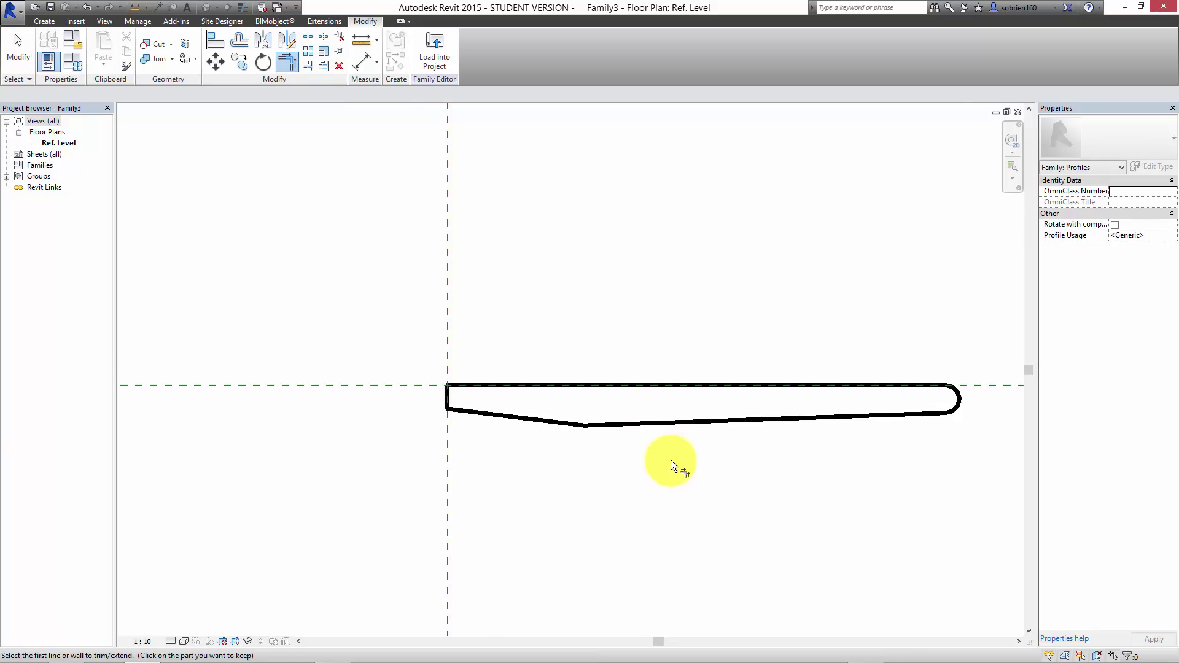
{"action": "key", "text": "Escape"}
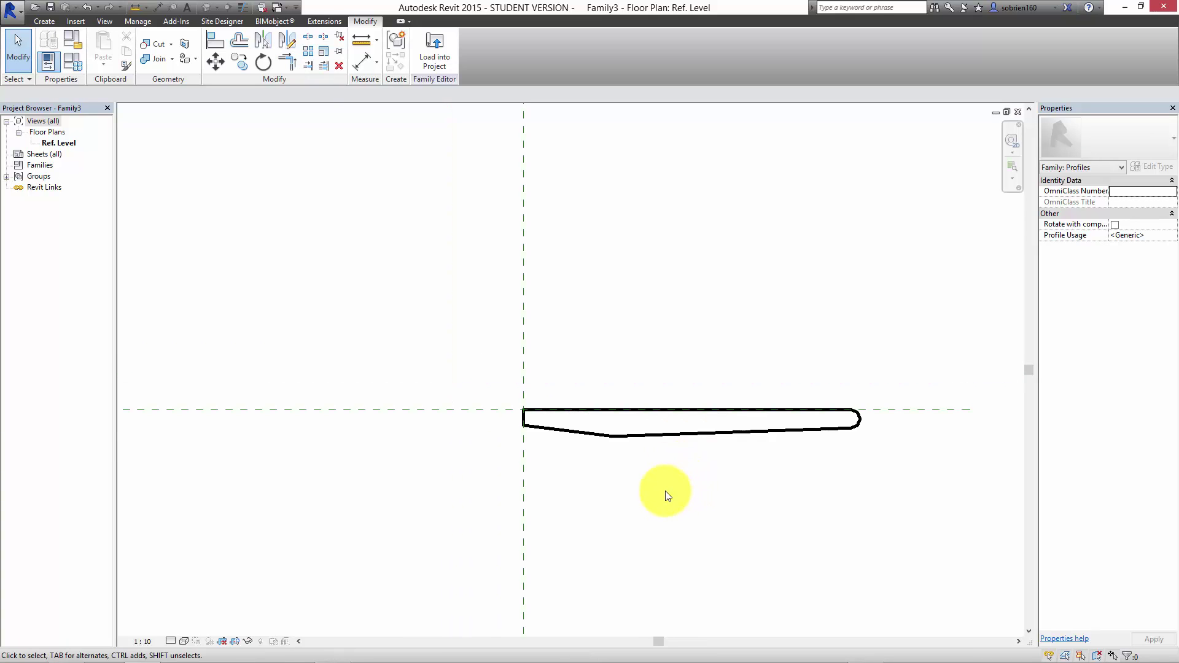
{"action": "left_click", "coordinate": [13, 14]}
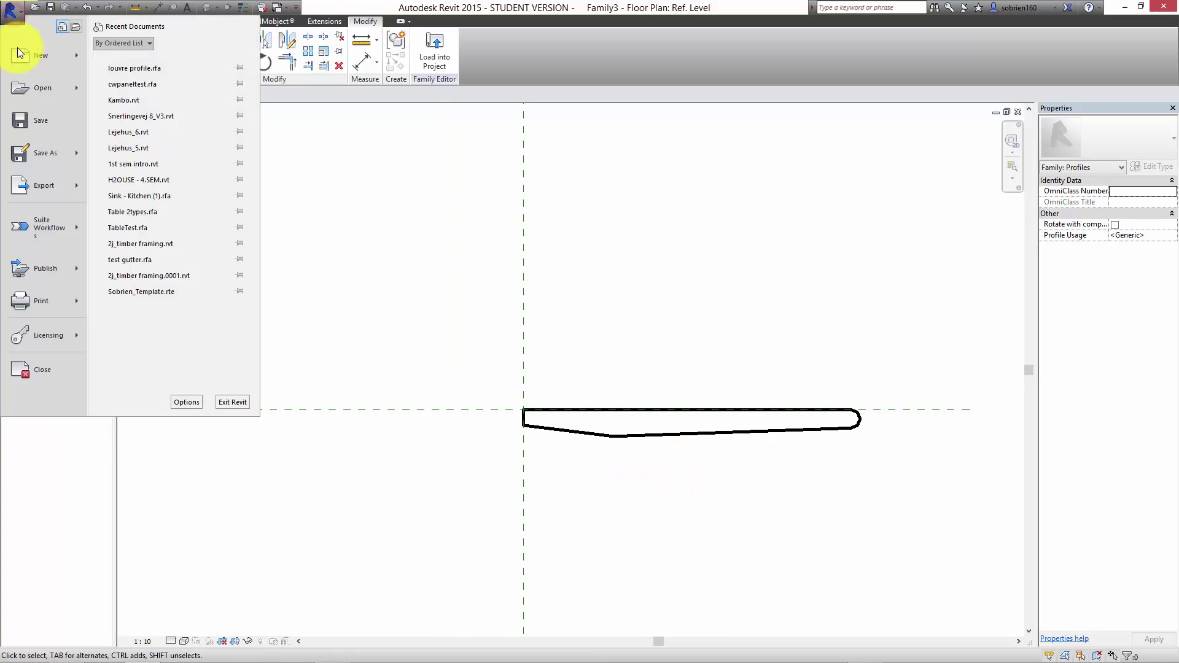
{"action": "left_click", "coordinate": [357, 265]}
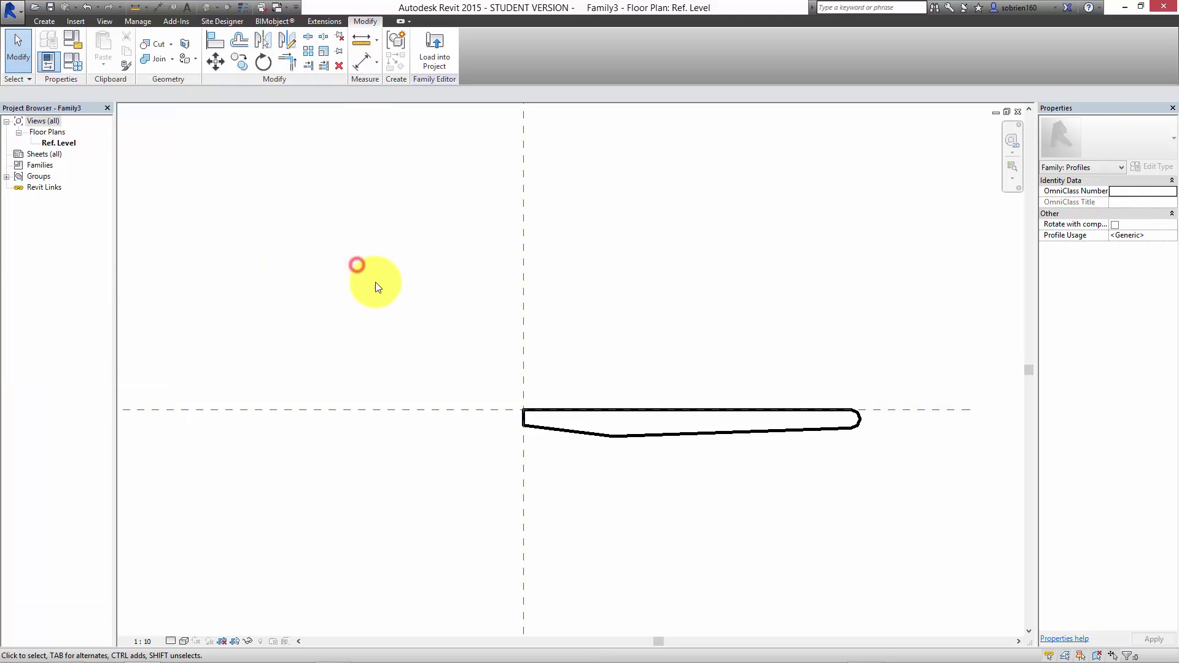
{"action": "scroll", "coordinate": [461, 434], "scroll_direction": "up", "scroll_amount": 4}
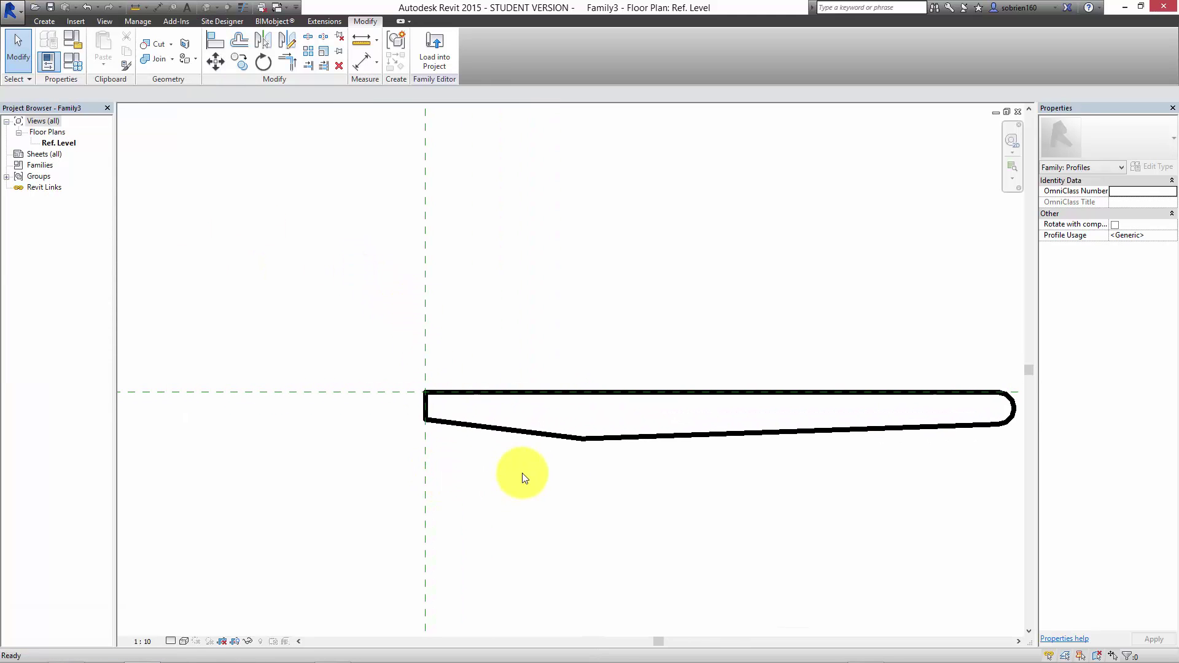
Step: Reshape the profile's underside by moving the shared corner of the sloping line and lower edge closer to the vertical reference plane
{"action": "scroll", "coordinate": [523, 462], "scroll_direction": "up", "scroll_amount": 1}
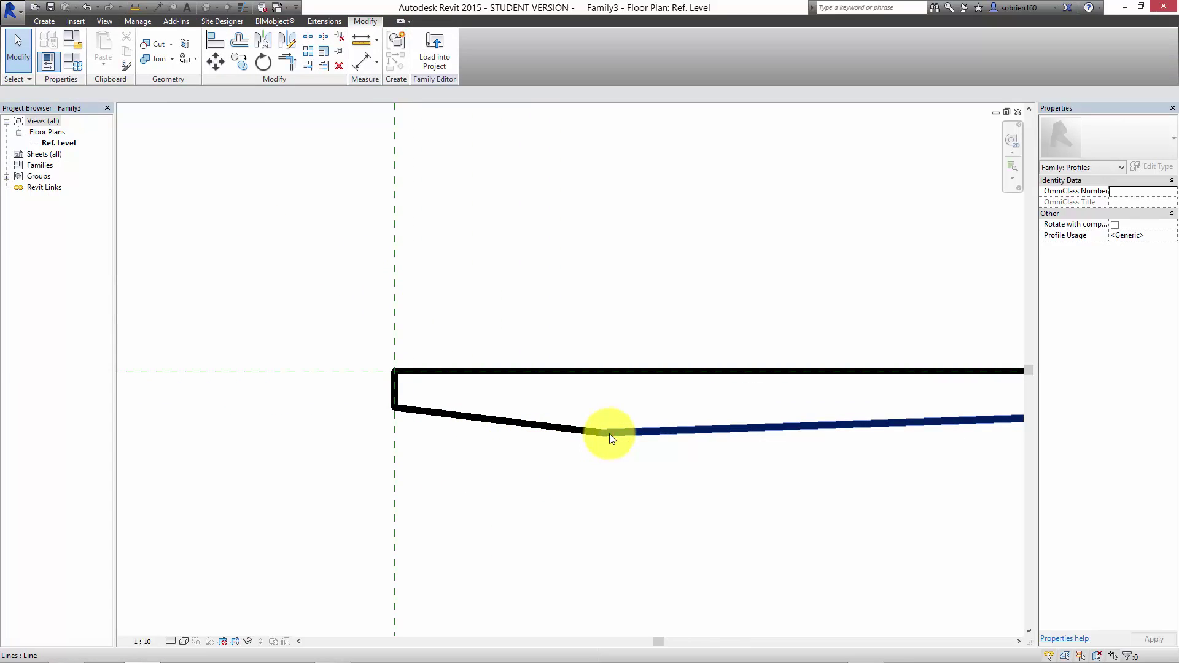
{"action": "left_click", "coordinate": [607, 435]}
{"action": "left_click_drag", "start_coordinate": [607, 434], "coordinate": [464, 451]}
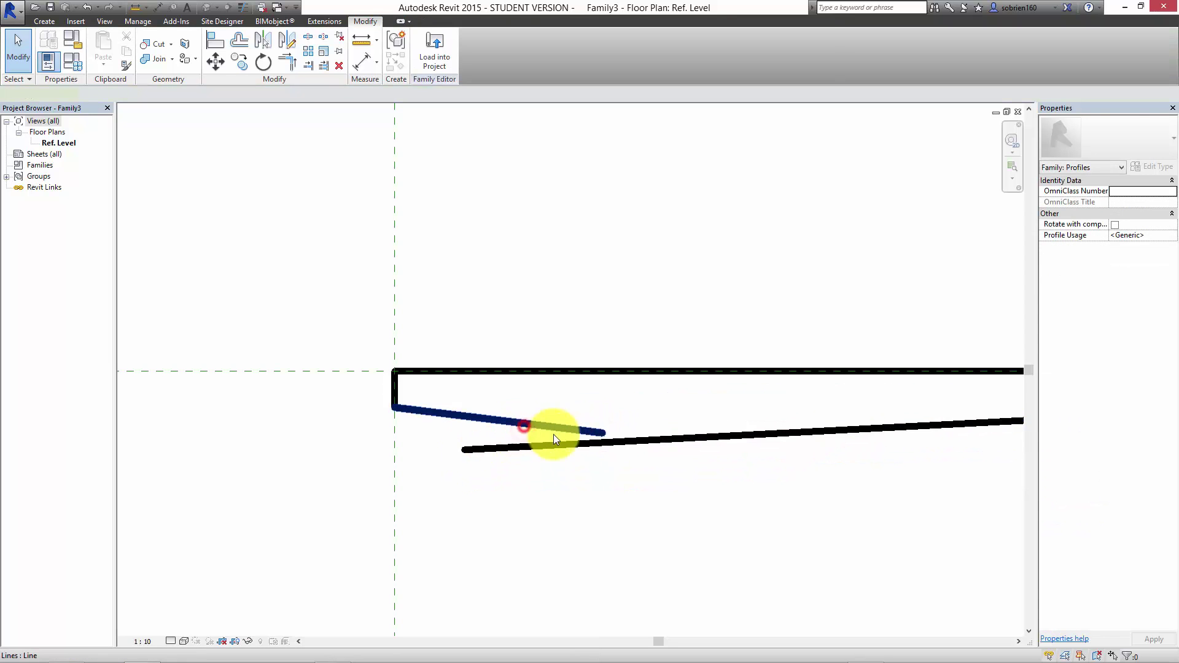
{"action": "left_click", "coordinate": [572, 429]}
{"action": "left_click_drag", "start_coordinate": [604, 432], "coordinate": [481, 448]}
{"action": "key", "text": "Escape"}
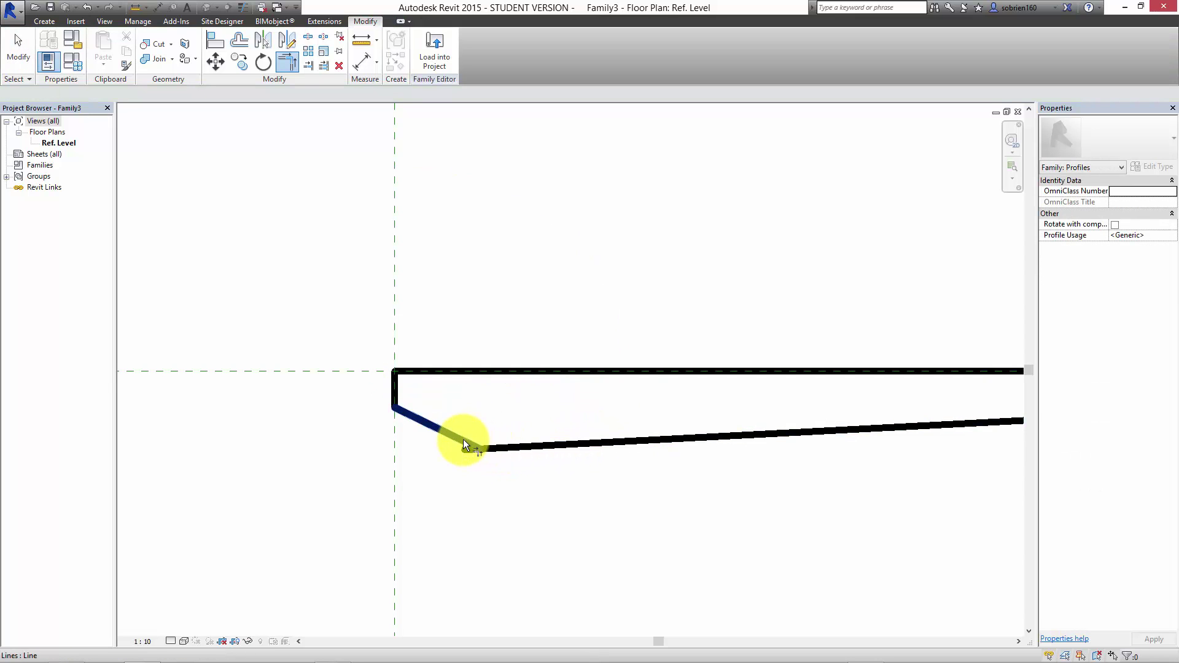
{"action": "scroll", "coordinate": [540, 510], "scroll_direction": "down", "scroll_amount": 3}
{"action": "middle_click_drag", "start_coordinate": [758, 584], "coordinate": [710, 564]}
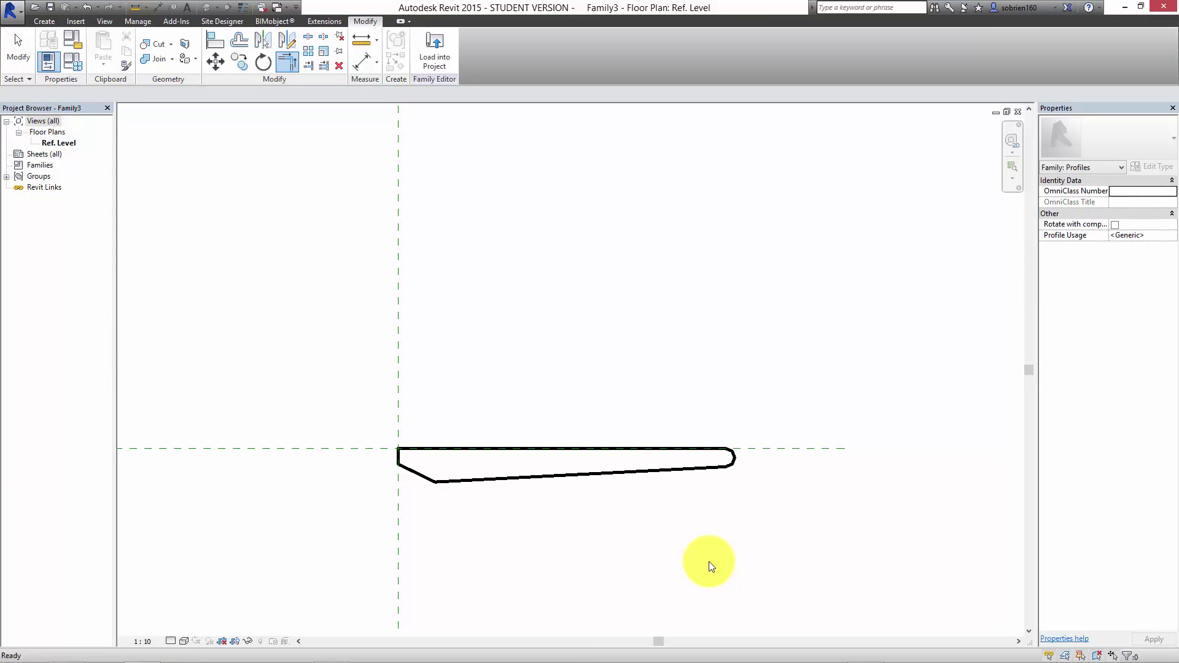
{"action": "scroll", "coordinate": [447, 468], "scroll_direction": "up", "scroll_amount": 4}
{"action": "scroll", "coordinate": [433, 485], "scroll_direction": "down", "scroll_amount": 3}
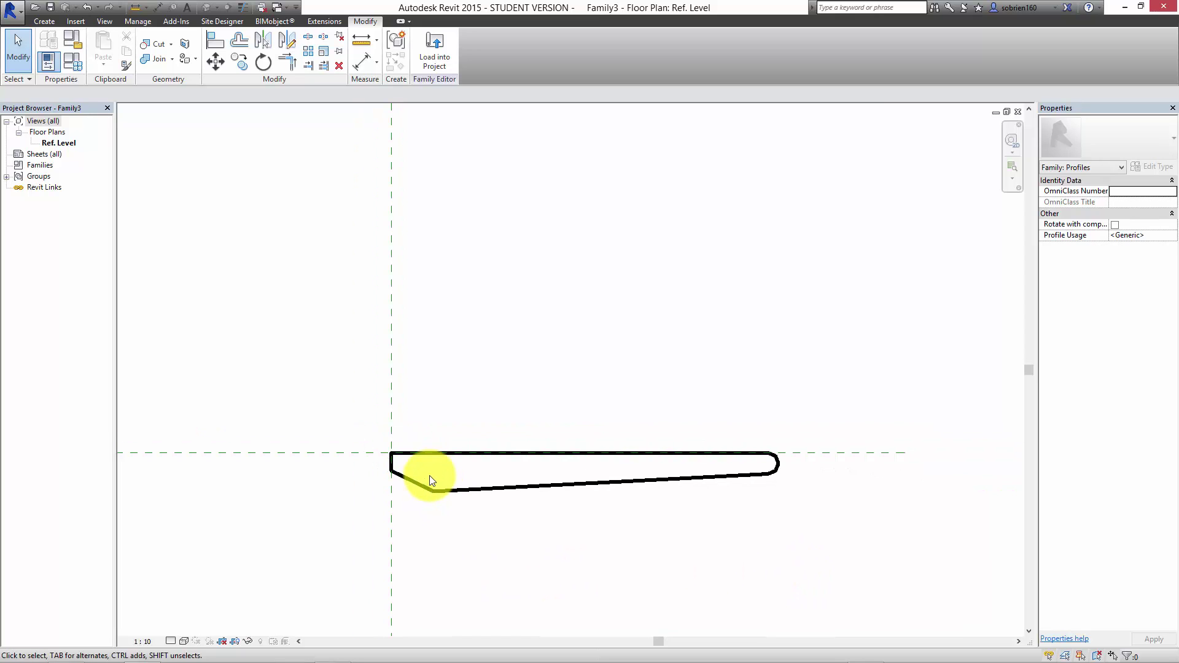
{"action": "middle_click_drag", "start_coordinate": [447, 453], "coordinate": [481, 444]}
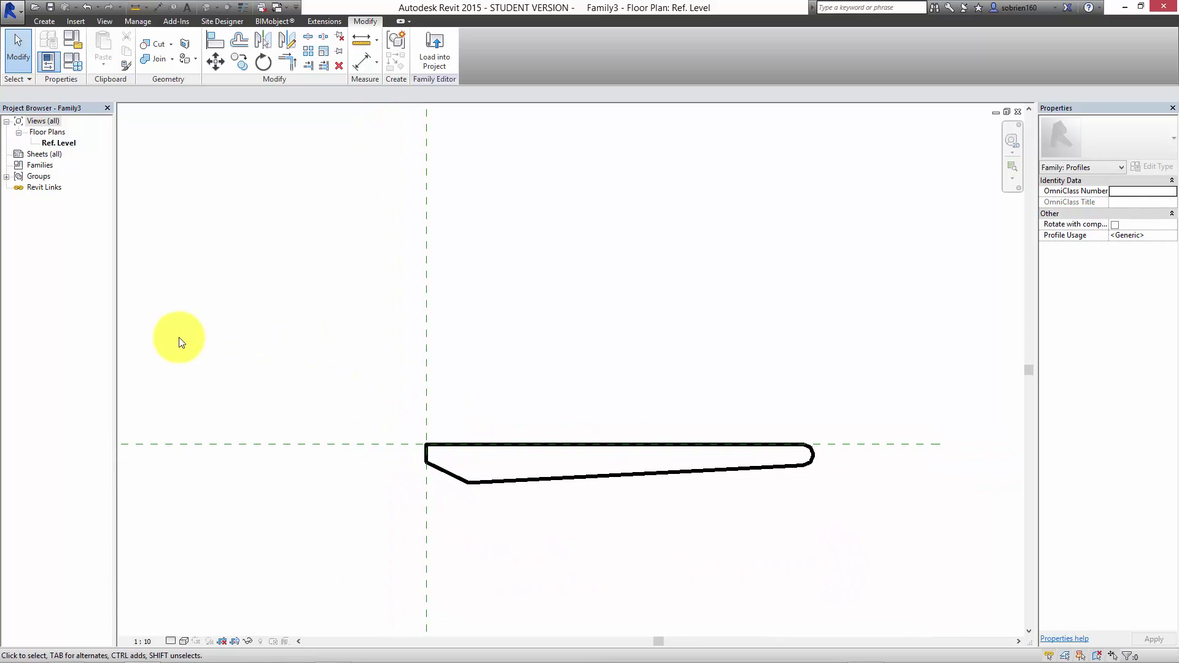
Step: Save the profile family to the Desktop as "louvre 1"
{"action": "left_click", "coordinate": [13, 18]}
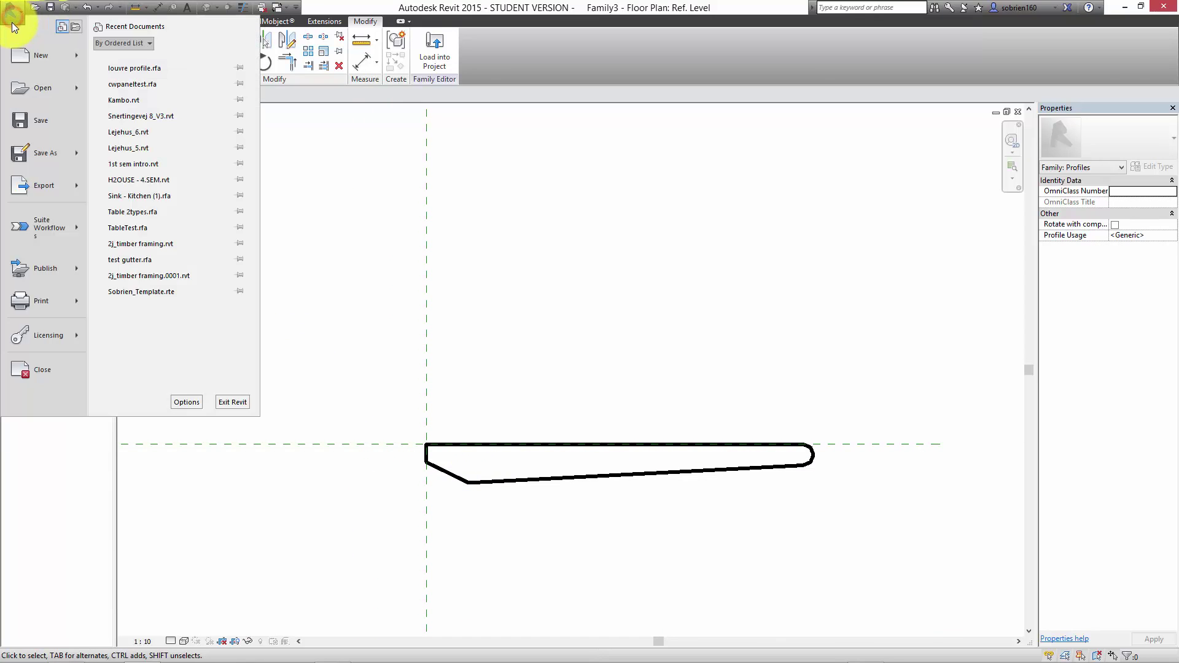
{"action": "mouse_move", "coordinate": [43, 157]}
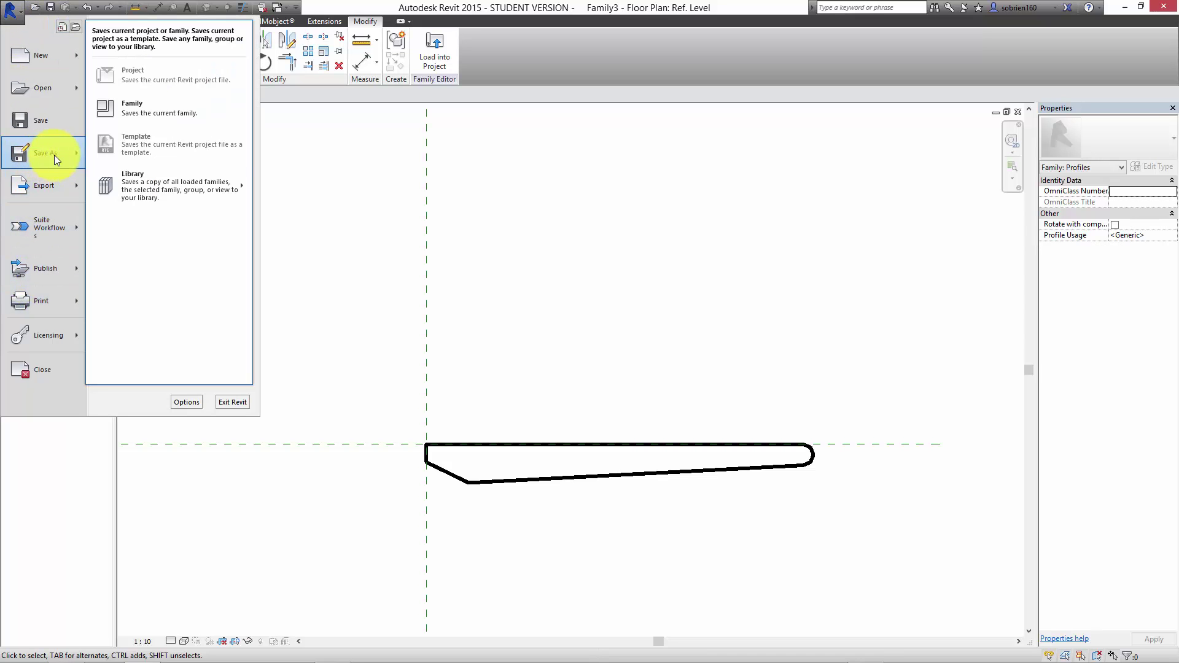
{"action": "left_click", "coordinate": [135, 108]}
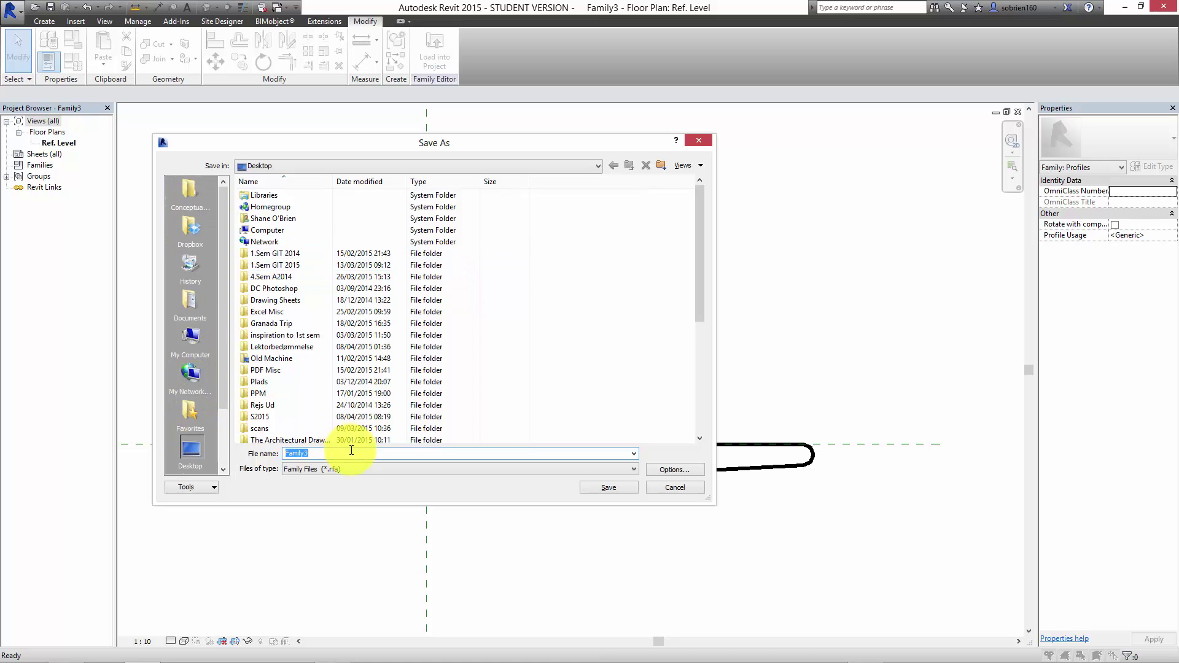
{"action": "type", "text": "louvre"}
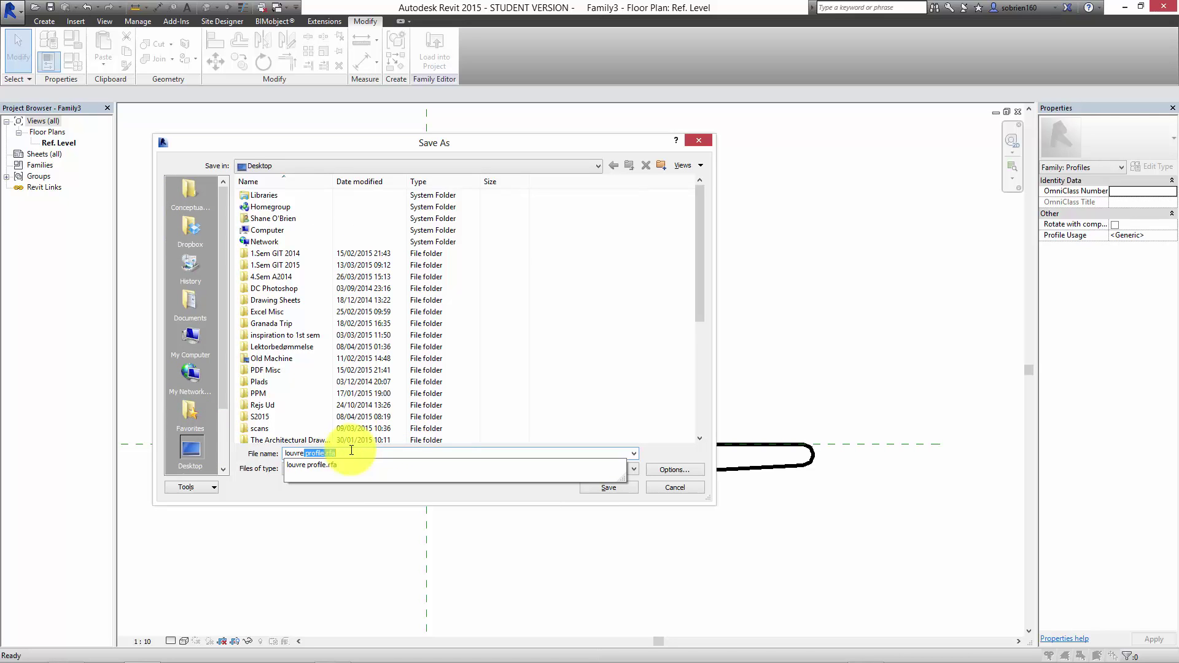
{"action": "type", "text": " 1"}
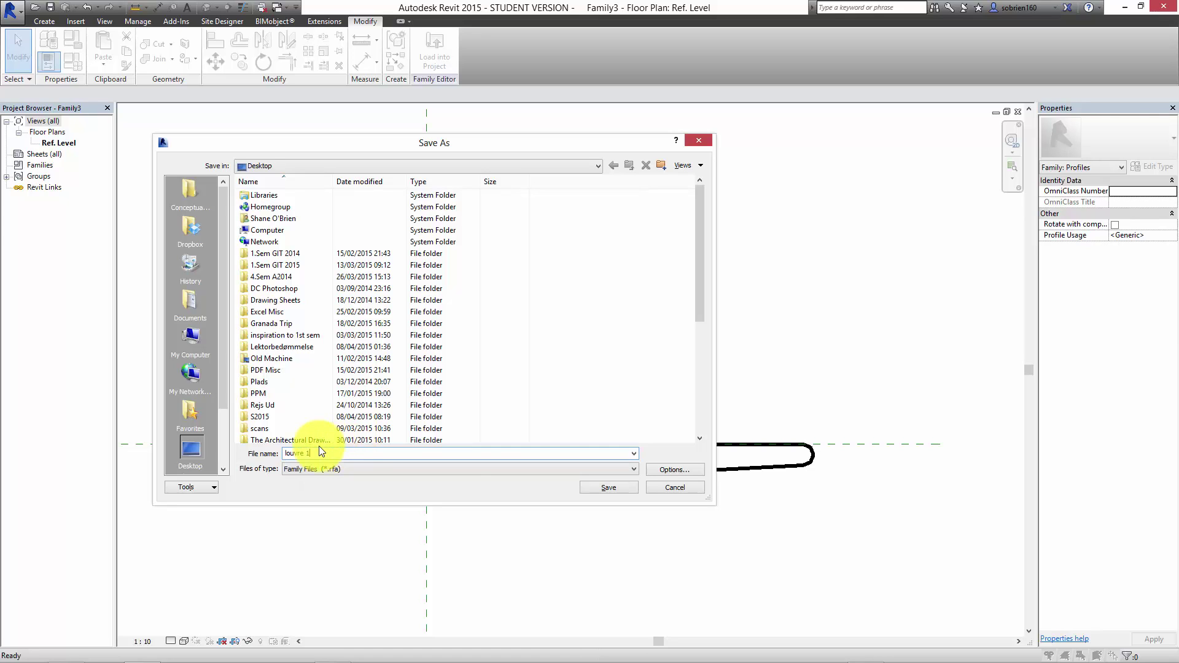
{"action": "left_click", "coordinate": [587, 492]}
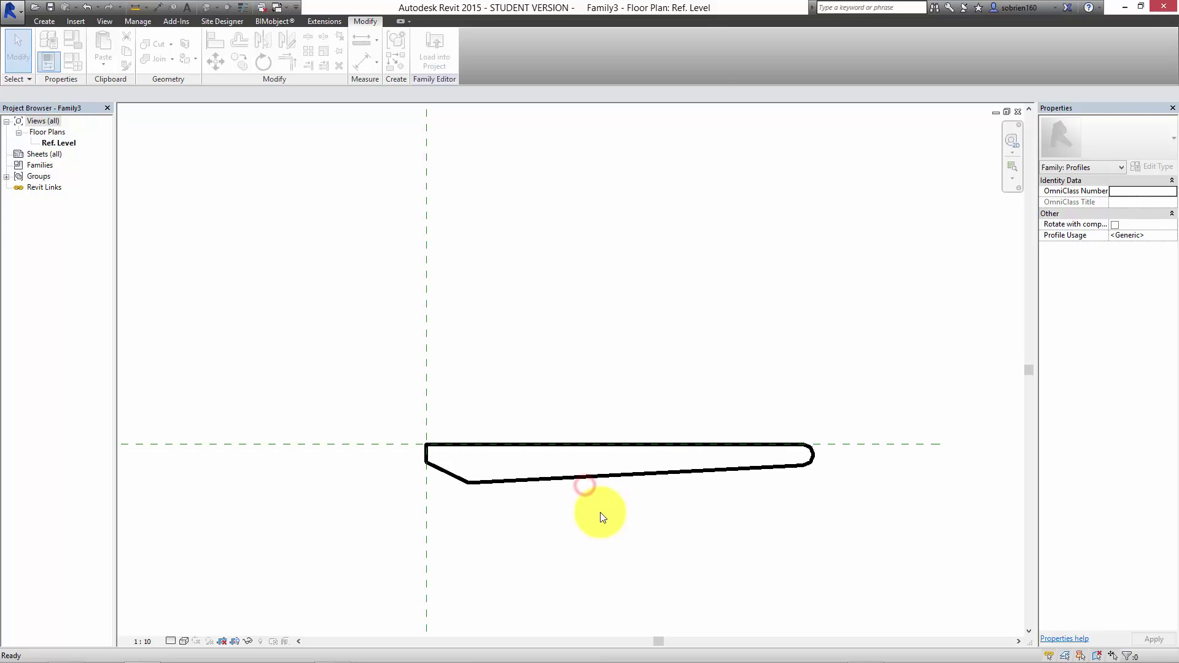
{"action": "left_click", "coordinate": [527, 202]}
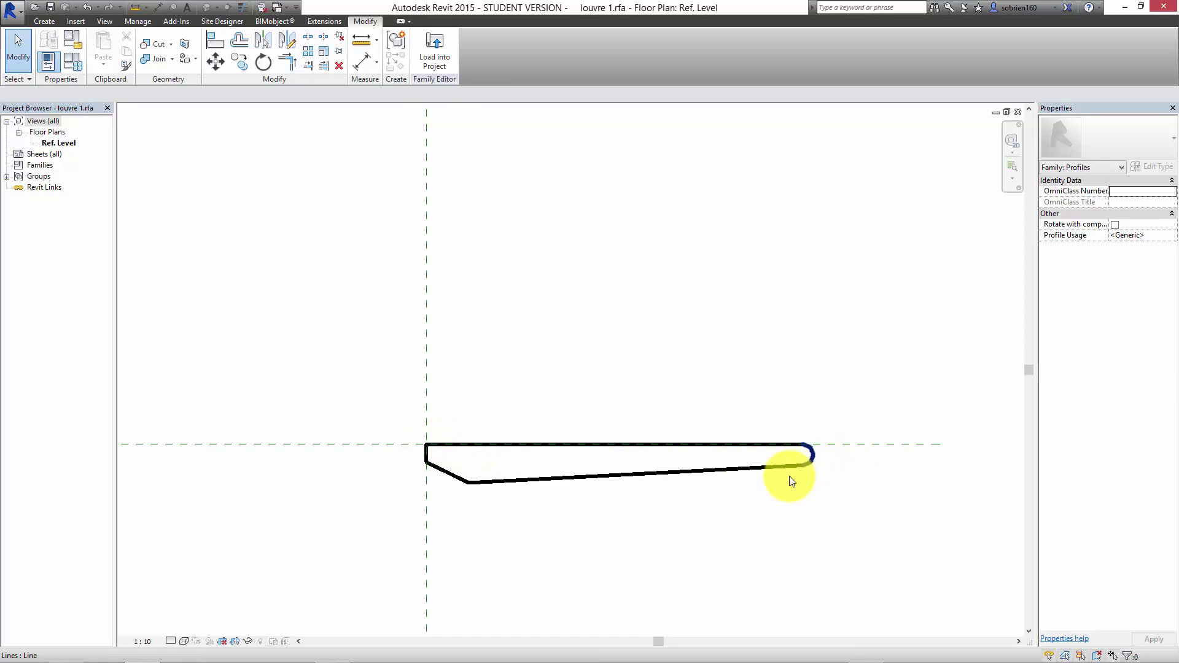
Step: Load the louvre profile family into Project2 and open the default 3D view
{"action": "left_click", "coordinate": [434, 50]}
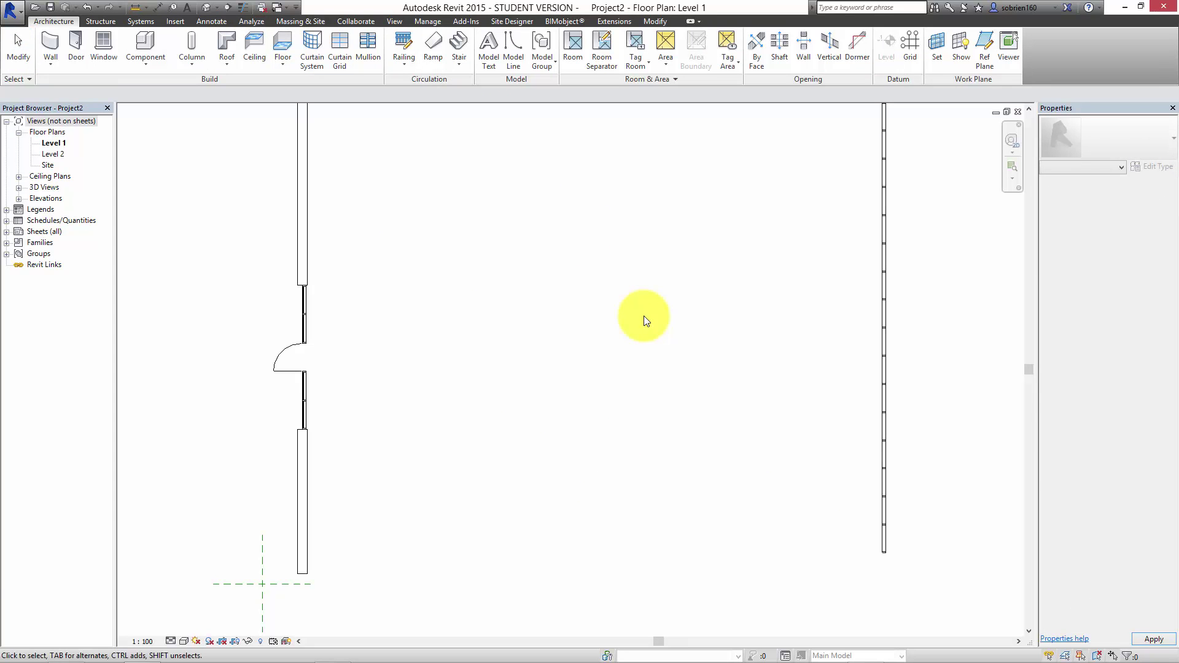
{"action": "left_click", "coordinate": [632, 326]}
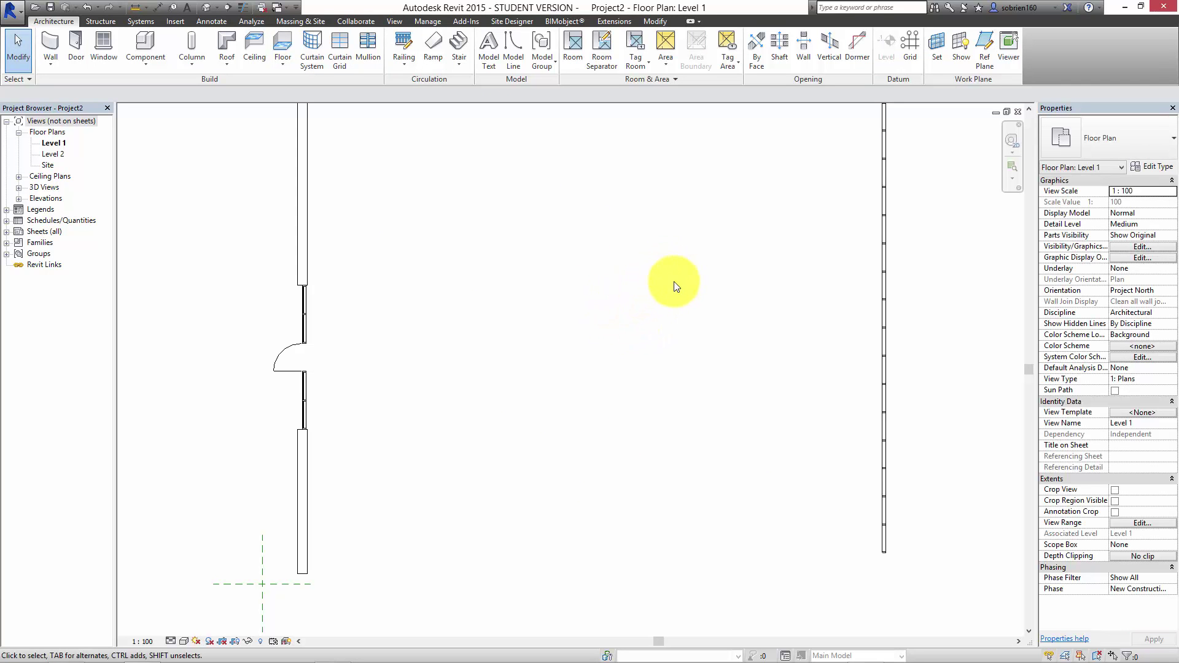
{"action": "left_click", "coordinate": [206, 7]}
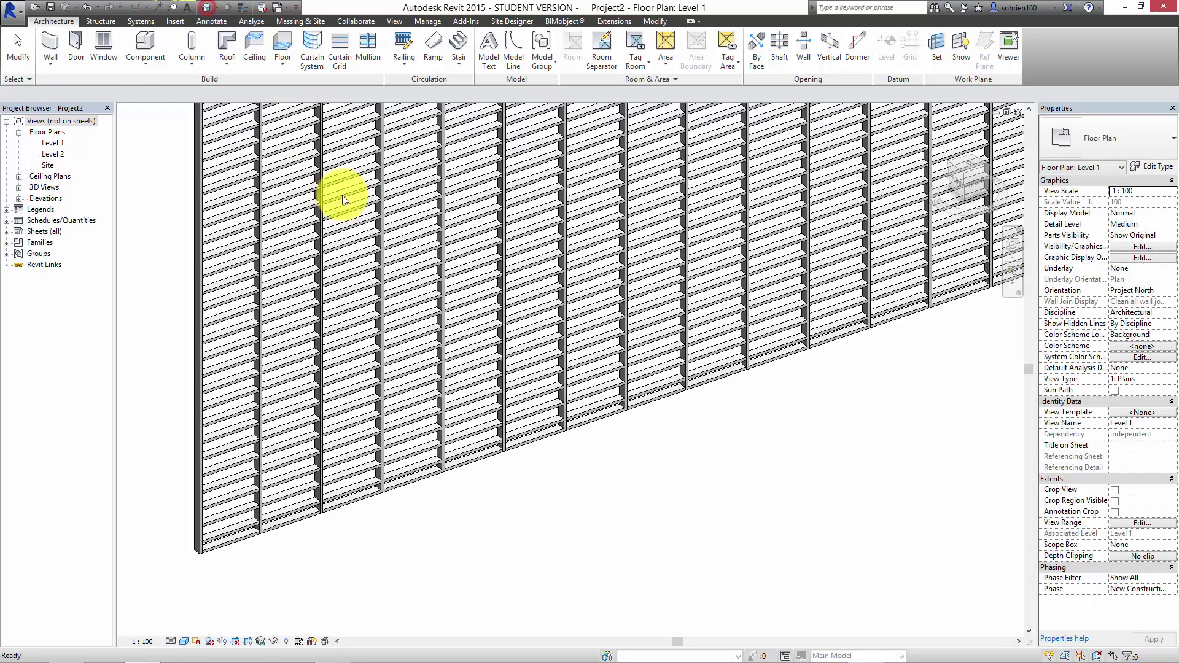
Step: Select a single horizontal mullion near the base of the louvres curtain wall and unpin it
{"action": "left_click", "coordinate": [245, 557]}
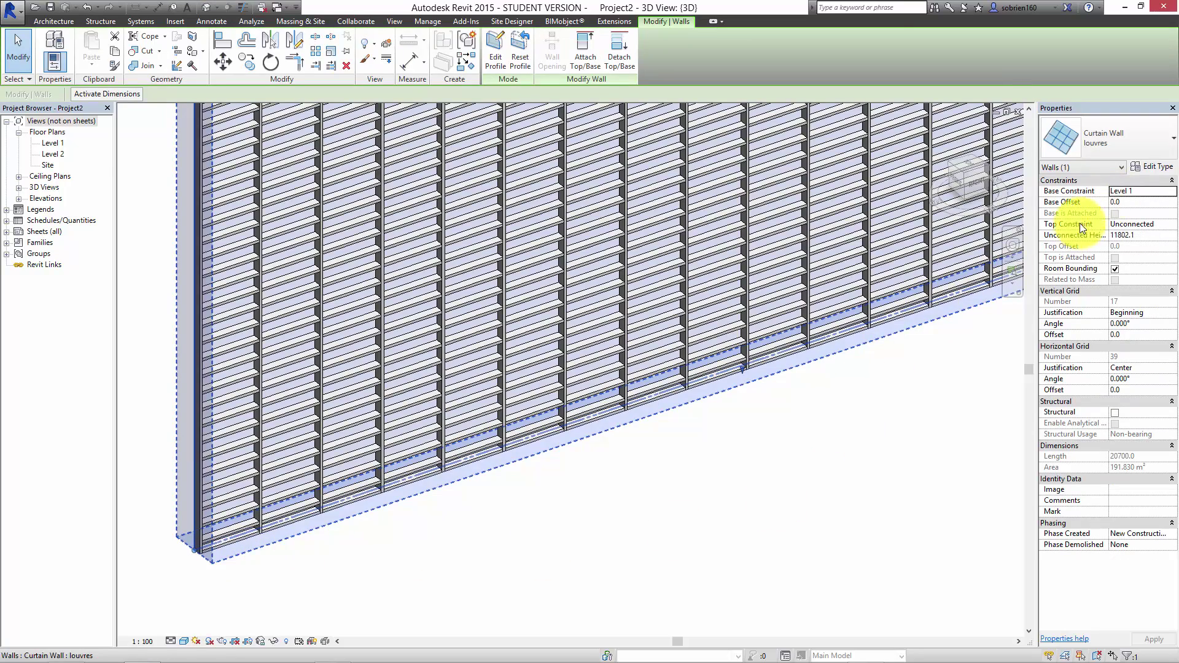
{"action": "left_click", "coordinate": [823, 423]}
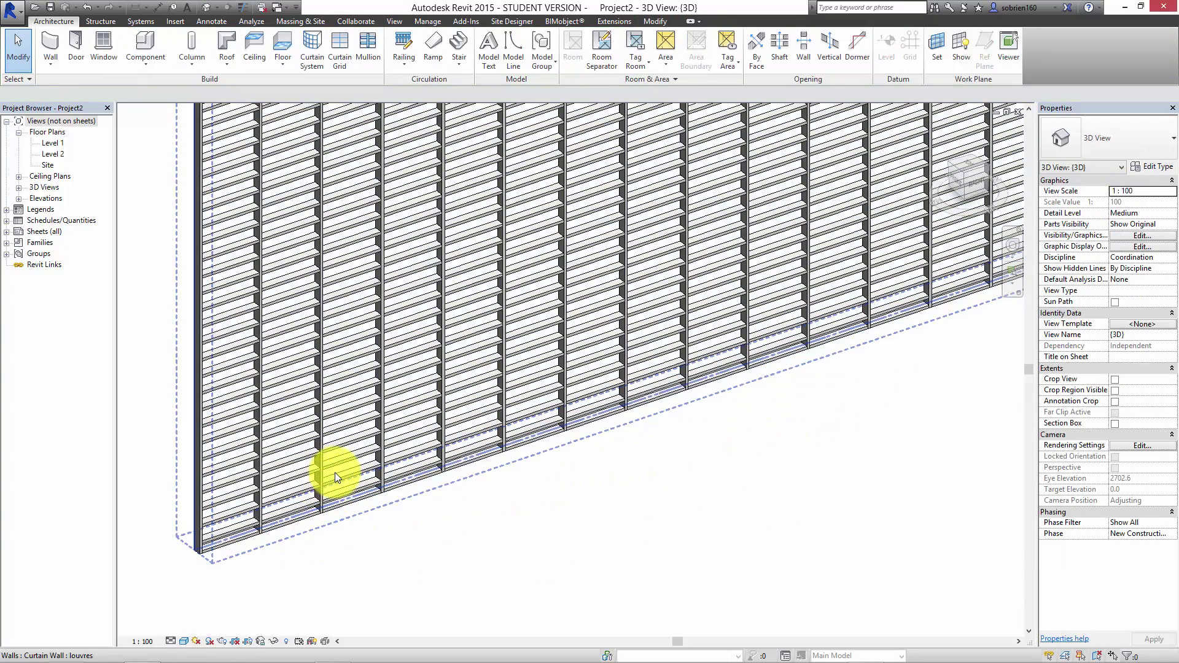
{"action": "scroll", "coordinate": [337, 473], "scroll_direction": "up", "scroll_amount": 3}
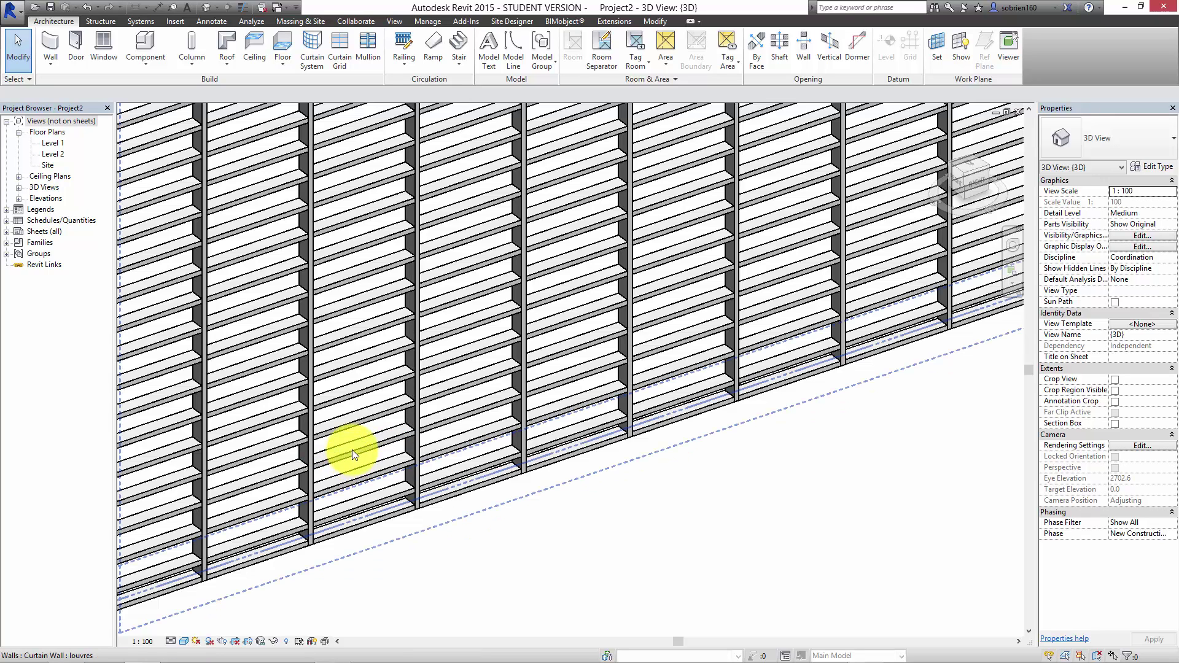
{"action": "key", "text": "Tab"}
{"action": "left_click", "coordinate": [351, 449]}
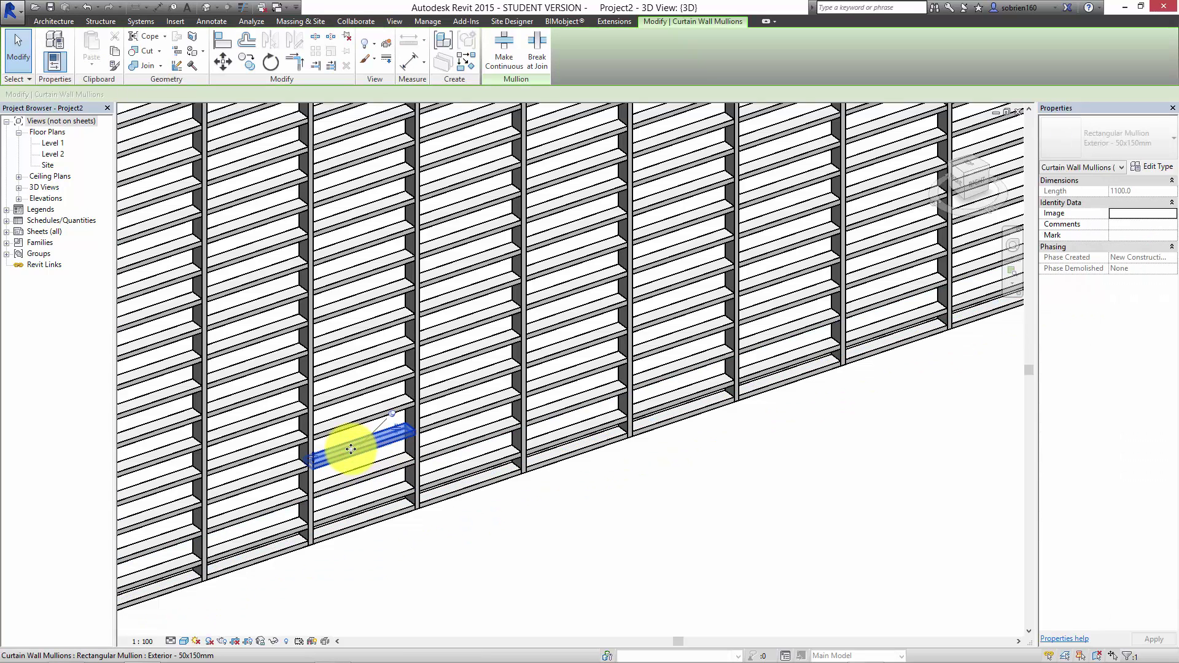
{"action": "left_click", "coordinate": [403, 411]}
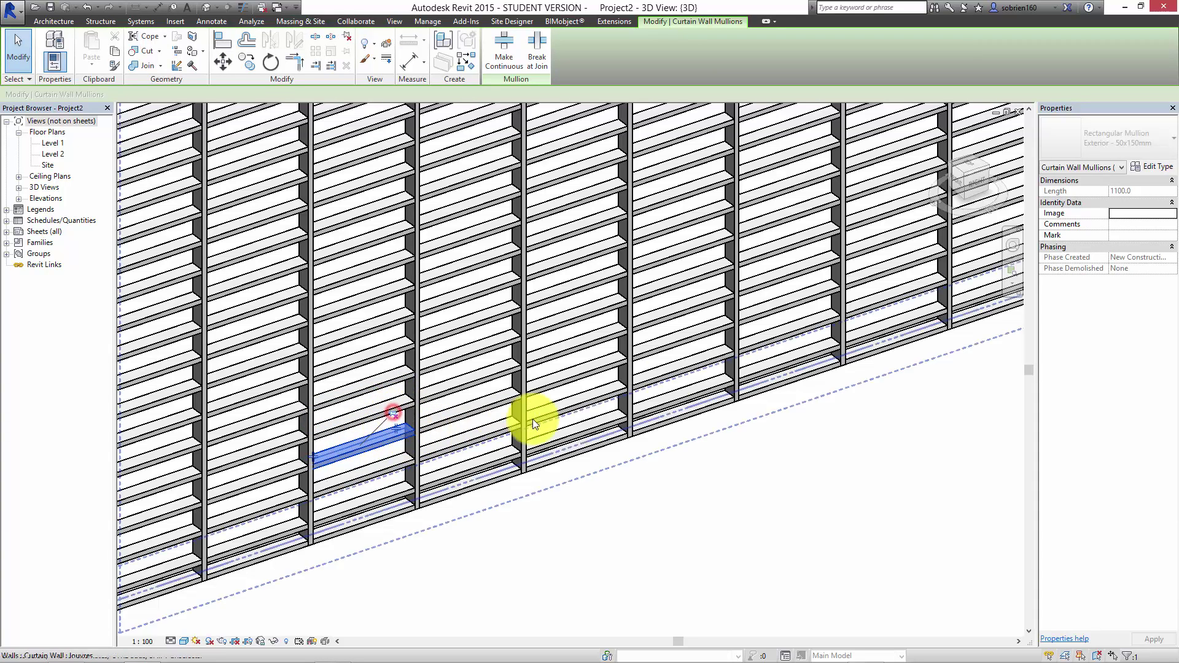
Step: Duplicate the unpinned mullion's Exterior - 50x150mm type under the name "louvre"
{"action": "left_click", "coordinate": [1145, 168]}
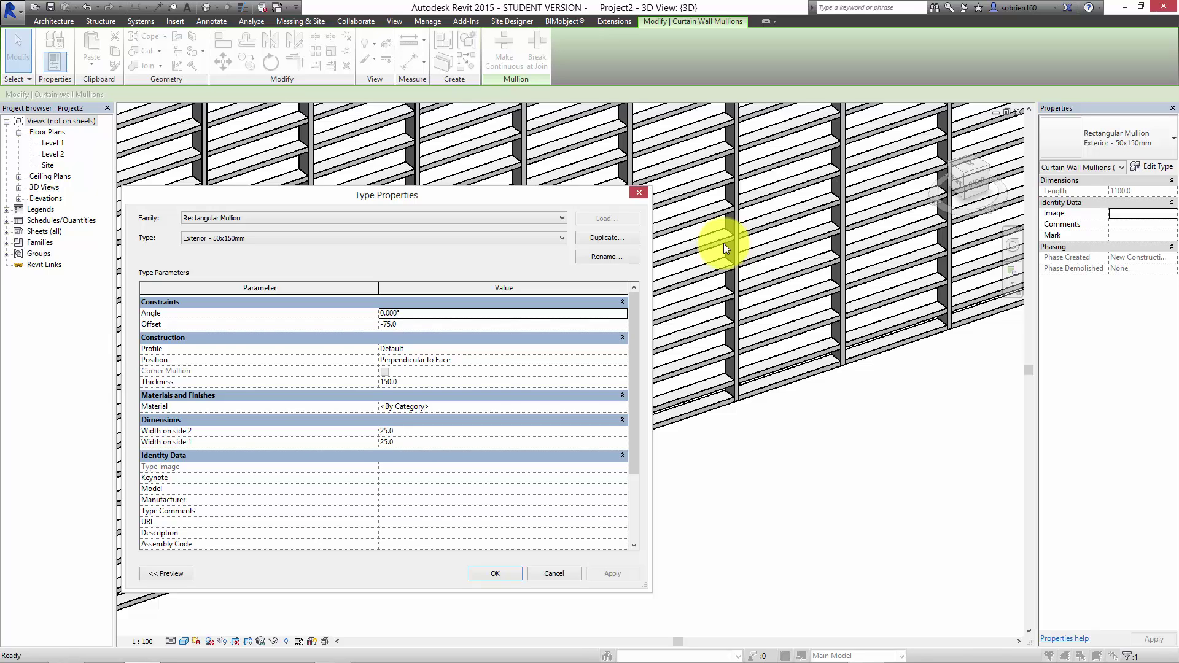
{"action": "left_click", "coordinate": [600, 237]}
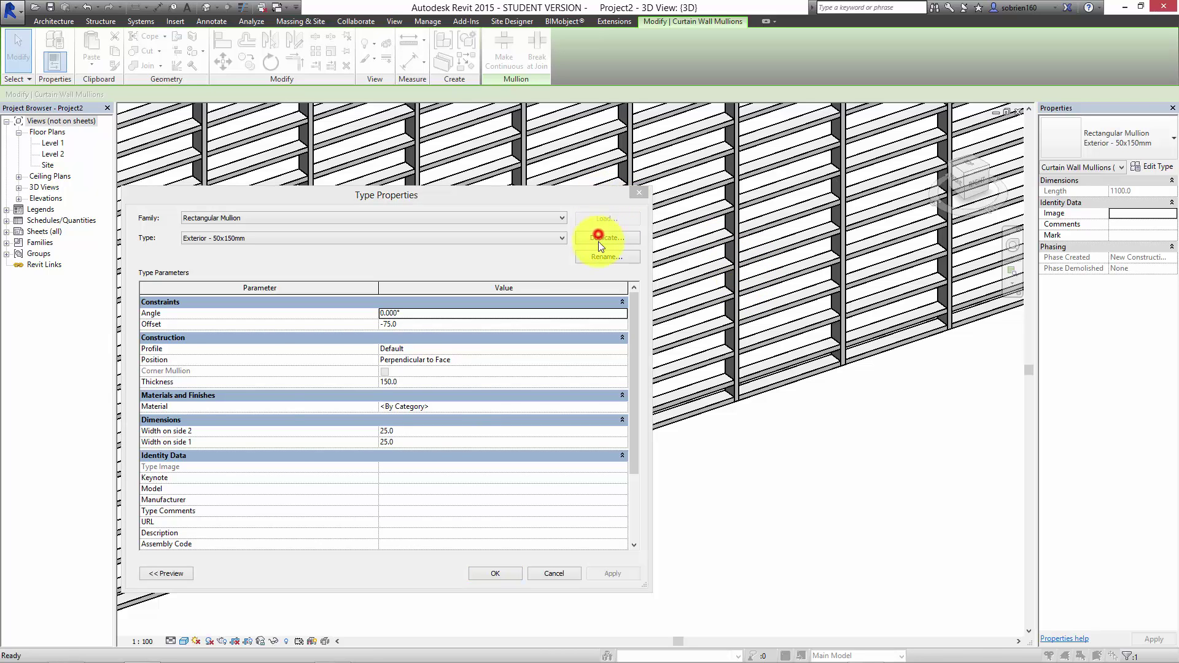
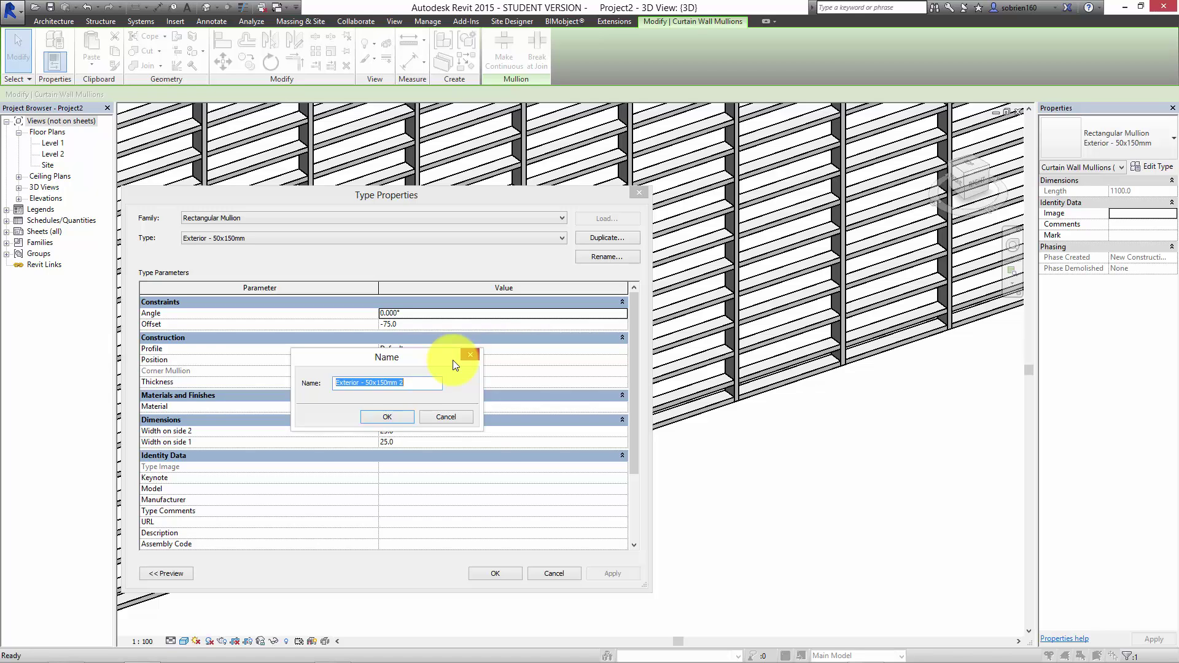
{"action": "type", "text": "louvre"}
{"action": "left_click", "coordinate": [404, 412]}
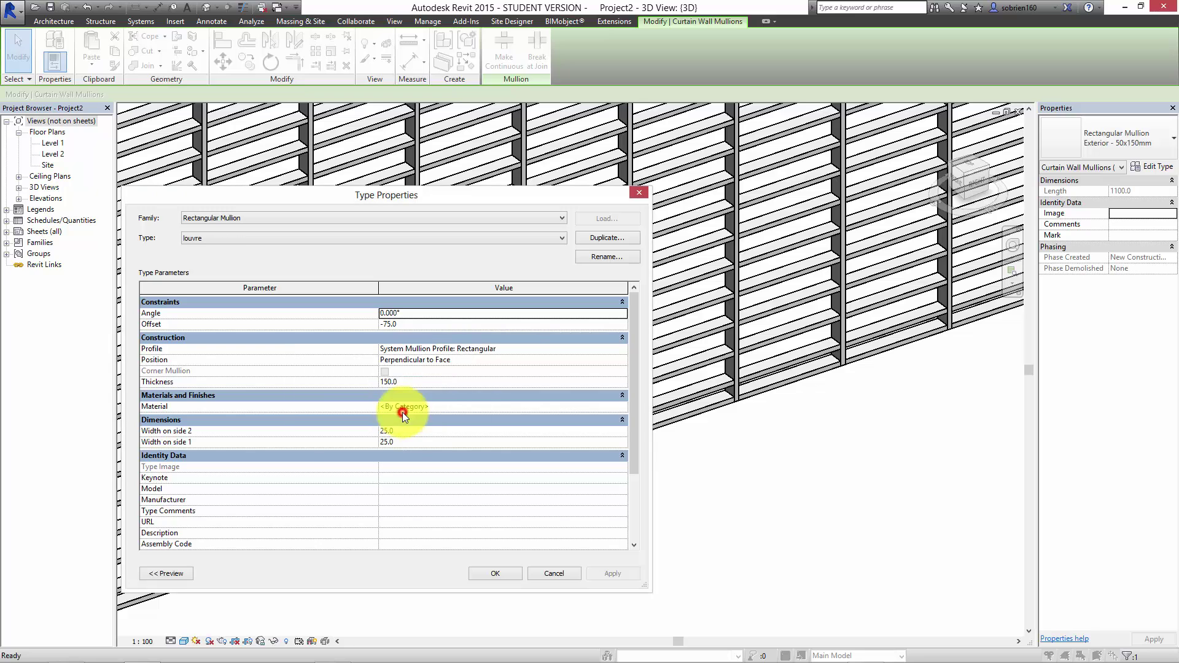
Step: Set the louvre mullion type's profile to "louvre 1 : louvre 1" and accept the type properties
{"action": "left_click", "coordinate": [622, 349]}
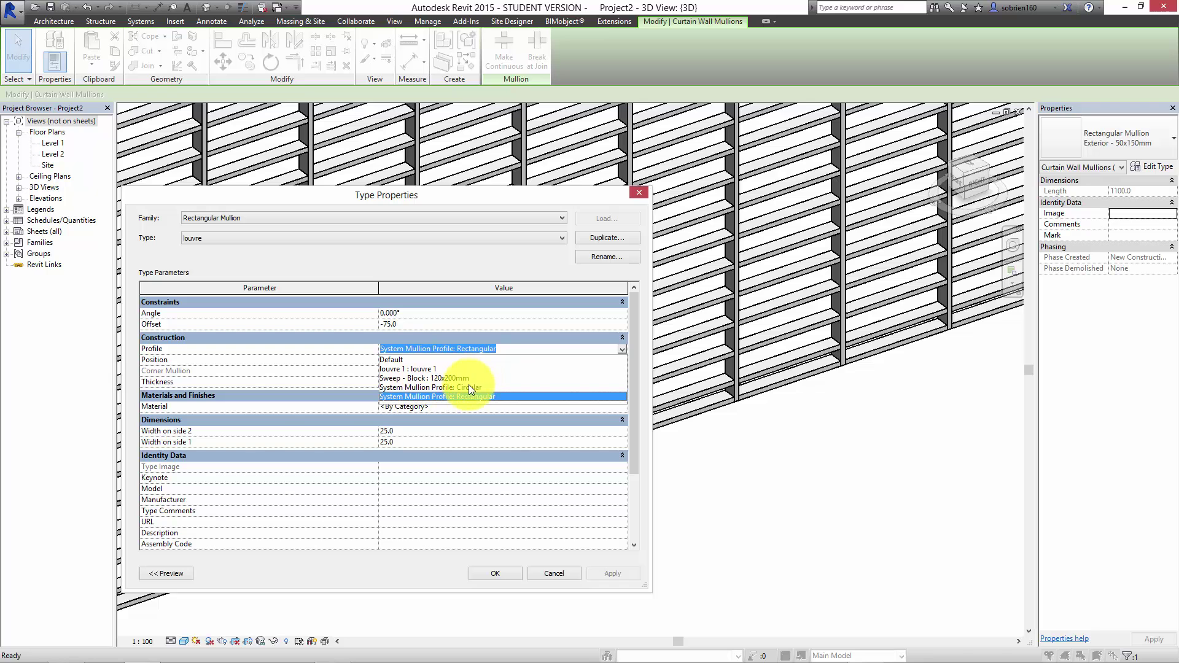
{"action": "left_click", "coordinate": [426, 368]}
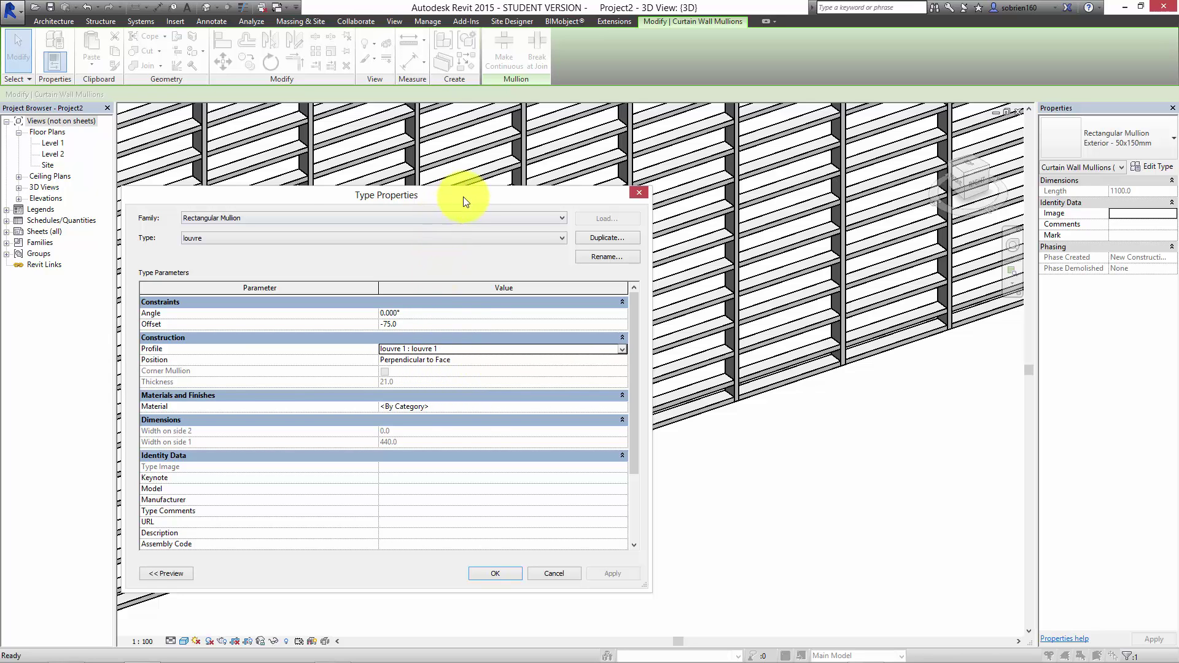
{"action": "left_click_drag", "start_coordinate": [464, 196], "coordinate": [687, 194]}
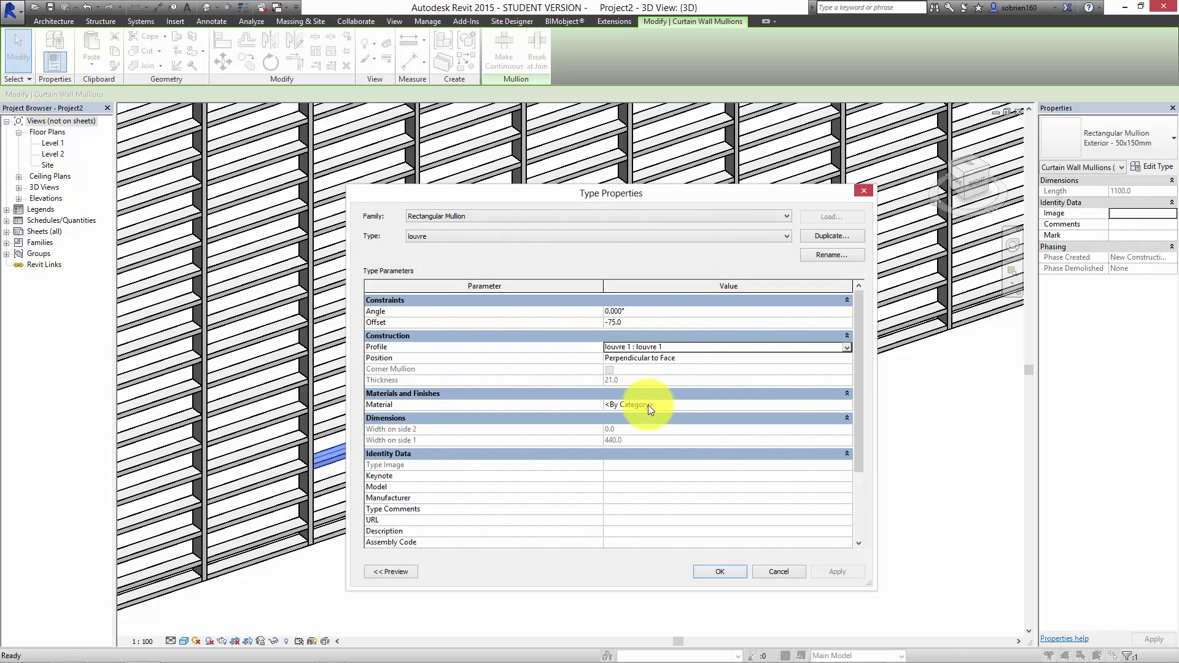
{"action": "left_click", "coordinate": [721, 573]}
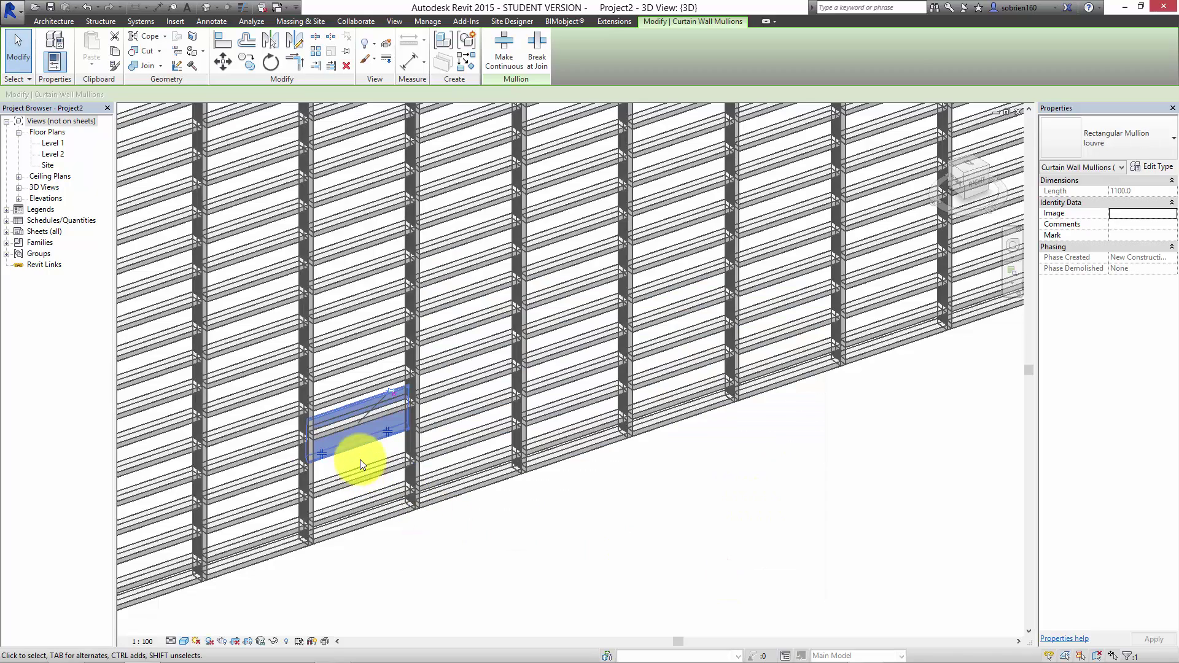
Step: Set the louvre mullion type's angle to -90° and apply it to the new louvre blade
{"action": "scroll", "coordinate": [359, 459], "scroll_direction": "up", "scroll_amount": 3}
{"action": "key", "text": "Escape"}
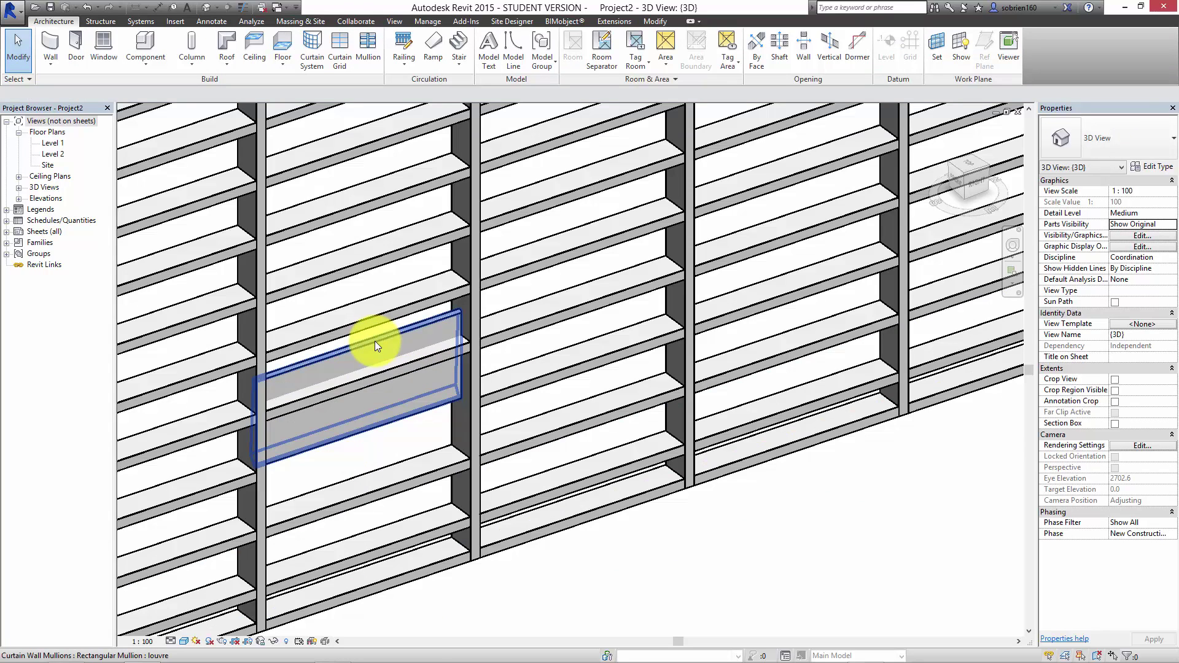
{"action": "left_click", "coordinate": [374, 340]}
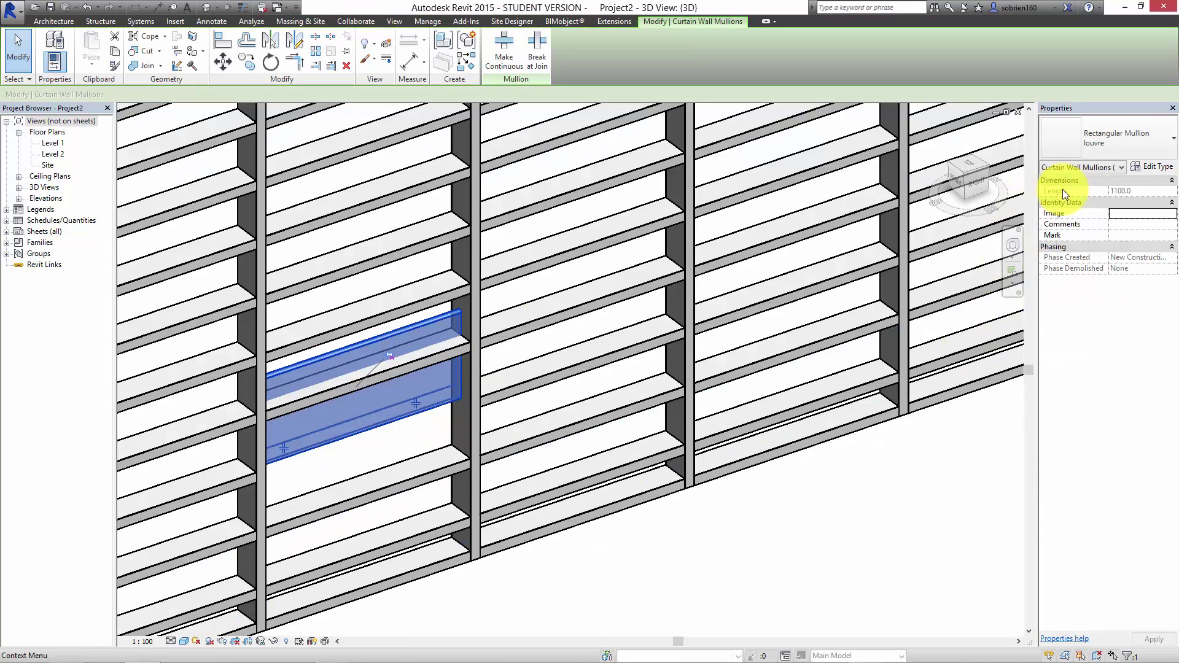
{"action": "left_click", "coordinate": [1150, 165]}
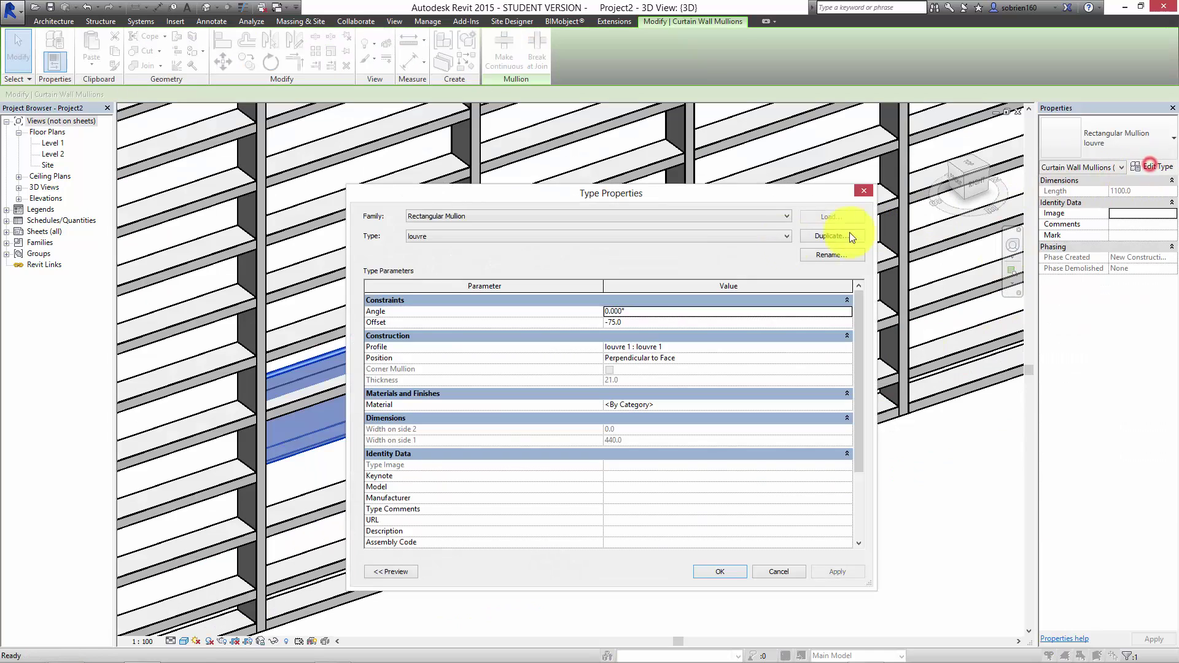
{"action": "left_click", "coordinate": [626, 311]}
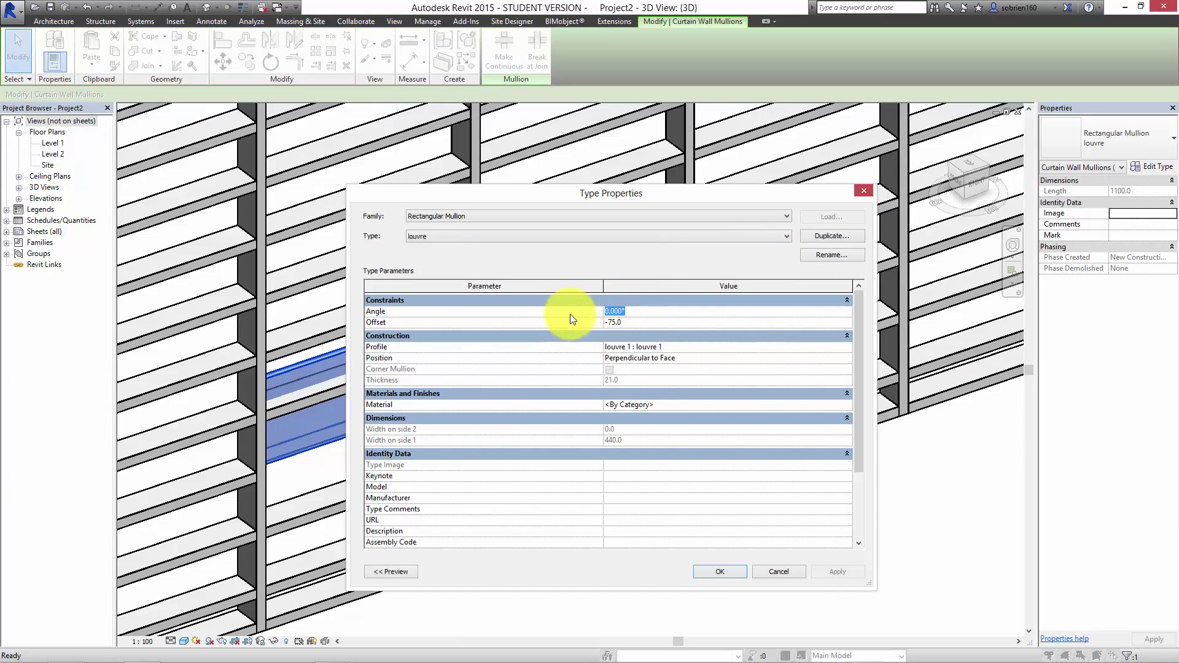
{"action": "type", "text": "90"}
{"action": "left_click", "coordinate": [837, 571]}
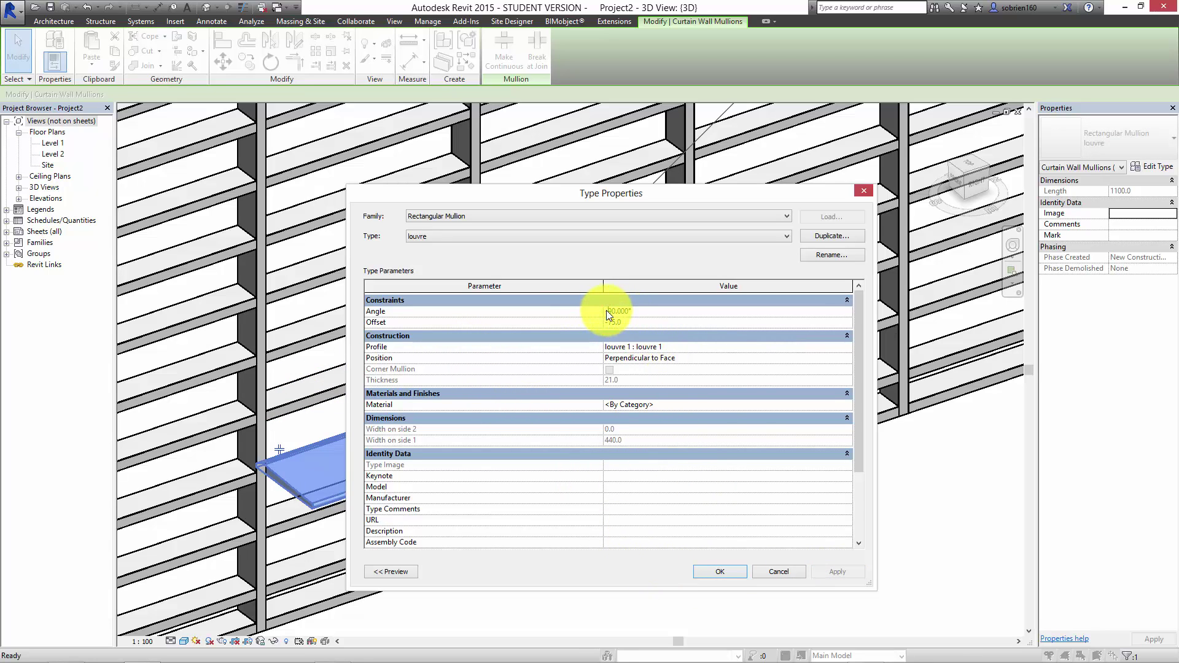
{"action": "left_click", "coordinate": [841, 570]}
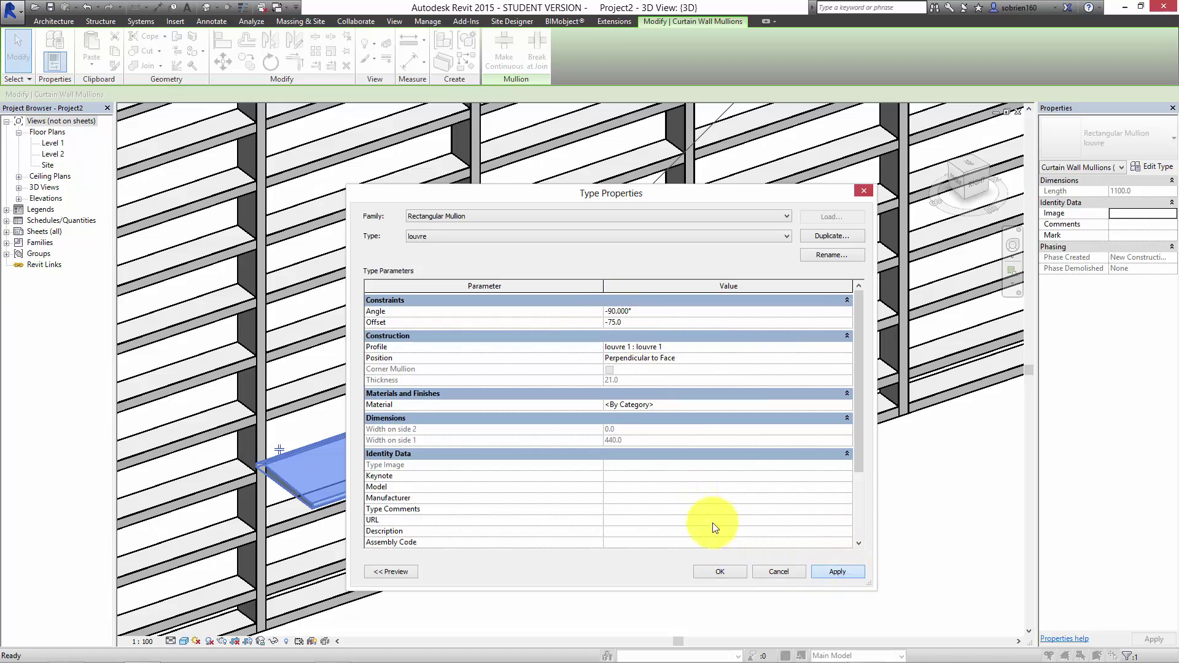
Step: Accept the louvre mullion type properties and examine the single louvre blade from the opposite side of the curtain wall
{"action": "left_click", "coordinate": [717, 571]}
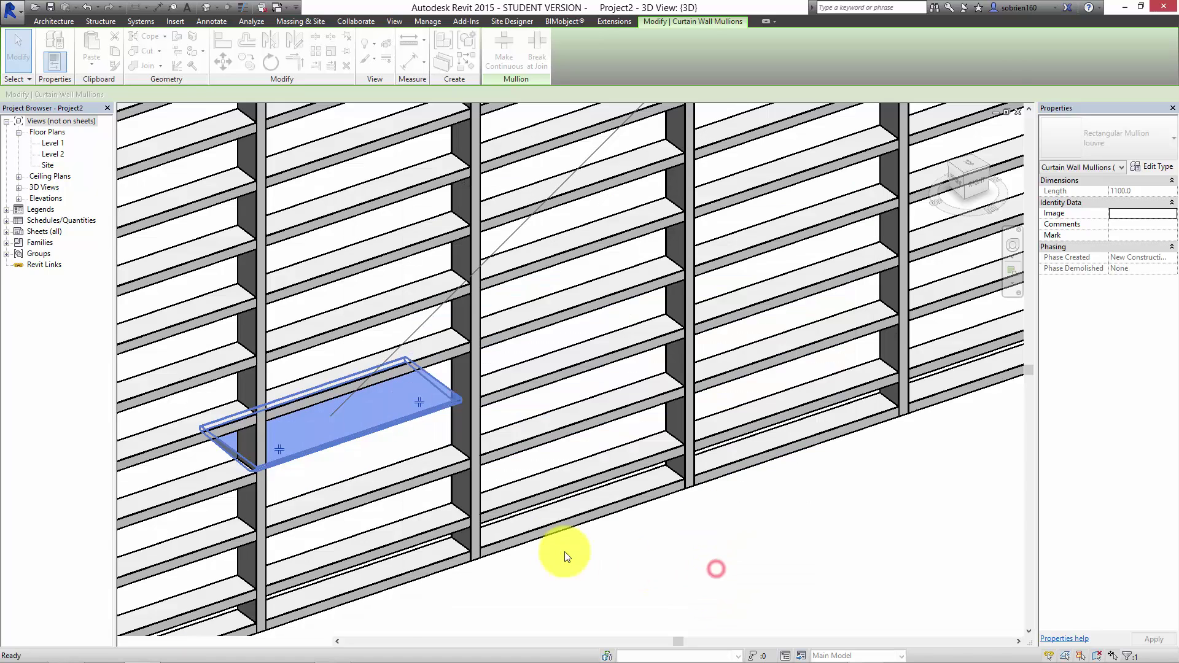
{"action": "left_click", "coordinate": [621, 566]}
{"action": "middle_click_drag", "start_coordinate": [424, 528], "coordinate": [617, 499], "text": "shift"}
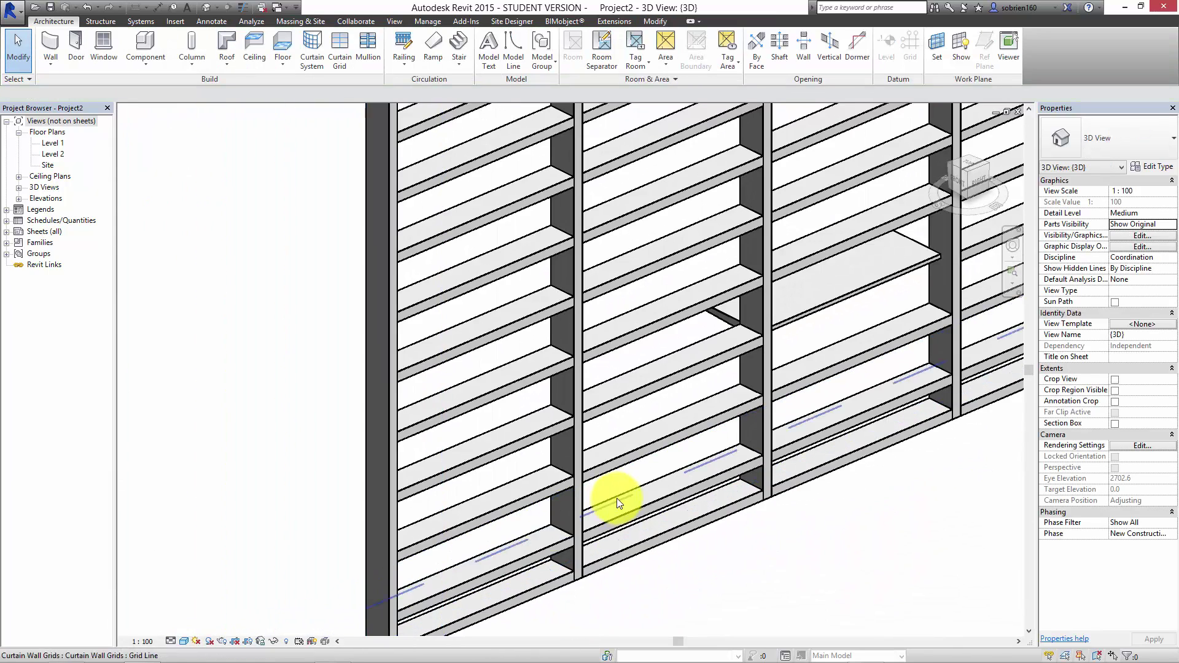
{"action": "scroll", "coordinate": [617, 498], "scroll_direction": "down", "scroll_amount": 2}
{"action": "middle_click_drag", "start_coordinate": [430, 536], "coordinate": [156, 553], "text": "shift"}
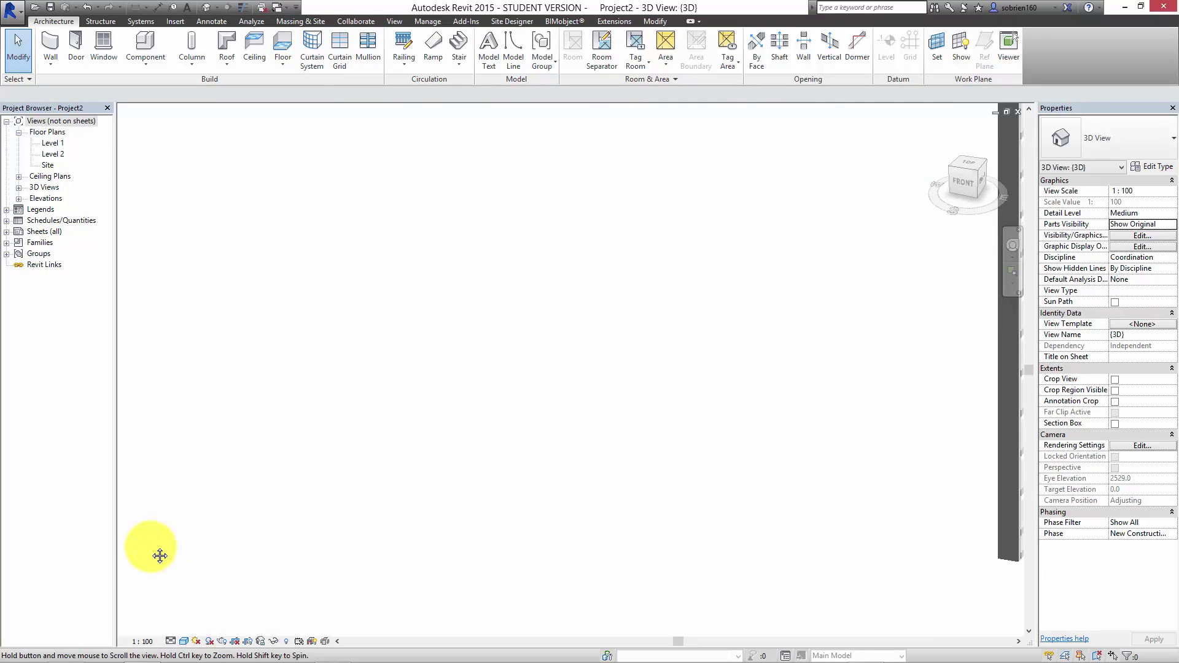
{"action": "middle_click_drag", "start_coordinate": [676, 427], "coordinate": [195, 545]}
{"action": "middle_click_drag", "start_coordinate": [486, 497], "coordinate": [566, 477], "text": "shift"}
{"action": "middle_click_drag", "start_coordinate": [697, 328], "coordinate": [338, 510]}
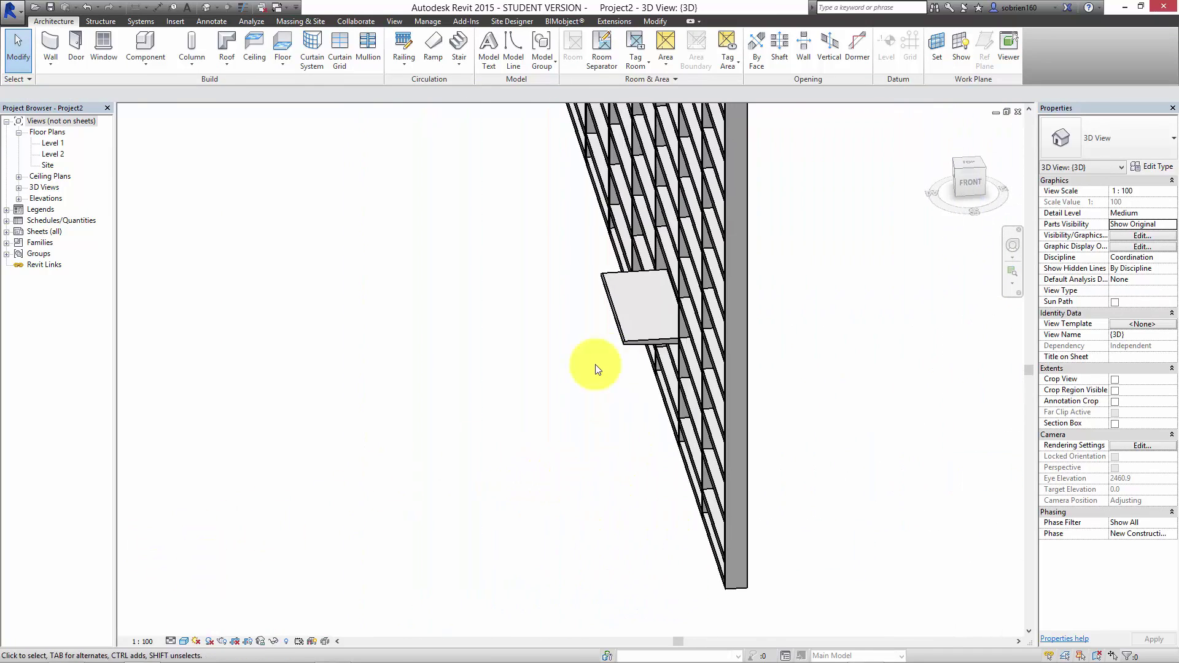
{"action": "middle_click_drag", "start_coordinate": [595, 369], "coordinate": [332, 589], "text": "shift"}
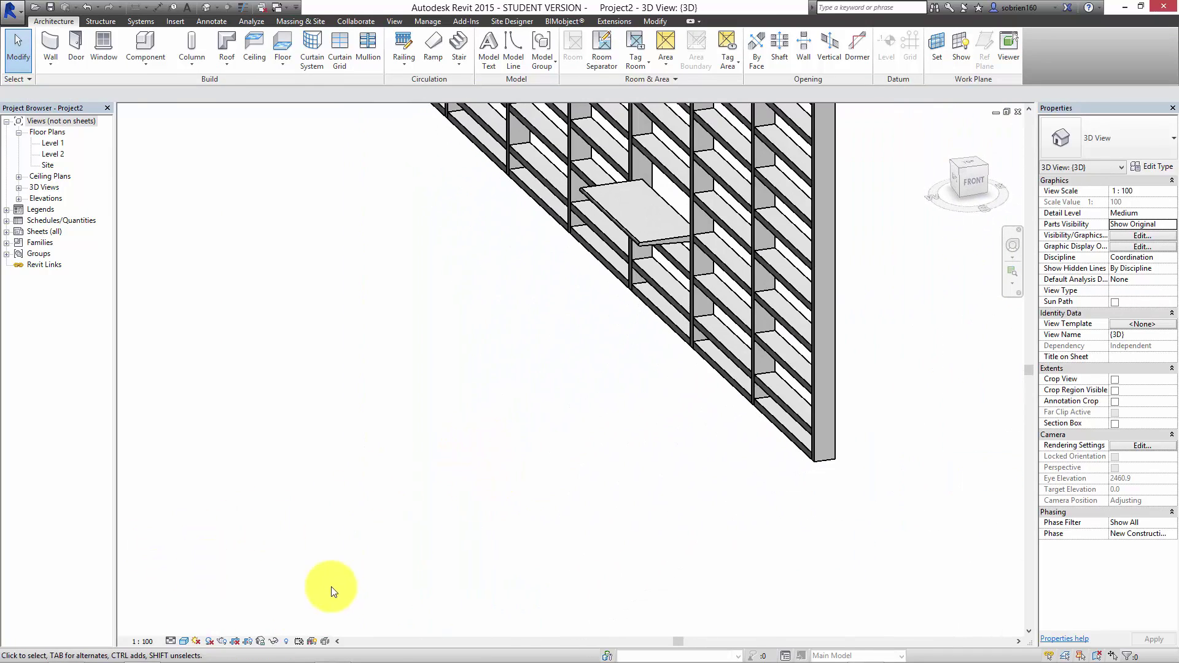
Step: Turn on shadows in the 3D view and examine the shadow cast around the single louvre blade
{"action": "left_click", "coordinate": [209, 643]}
{"action": "middle_click_drag", "start_coordinate": [546, 375], "coordinate": [463, 518]}
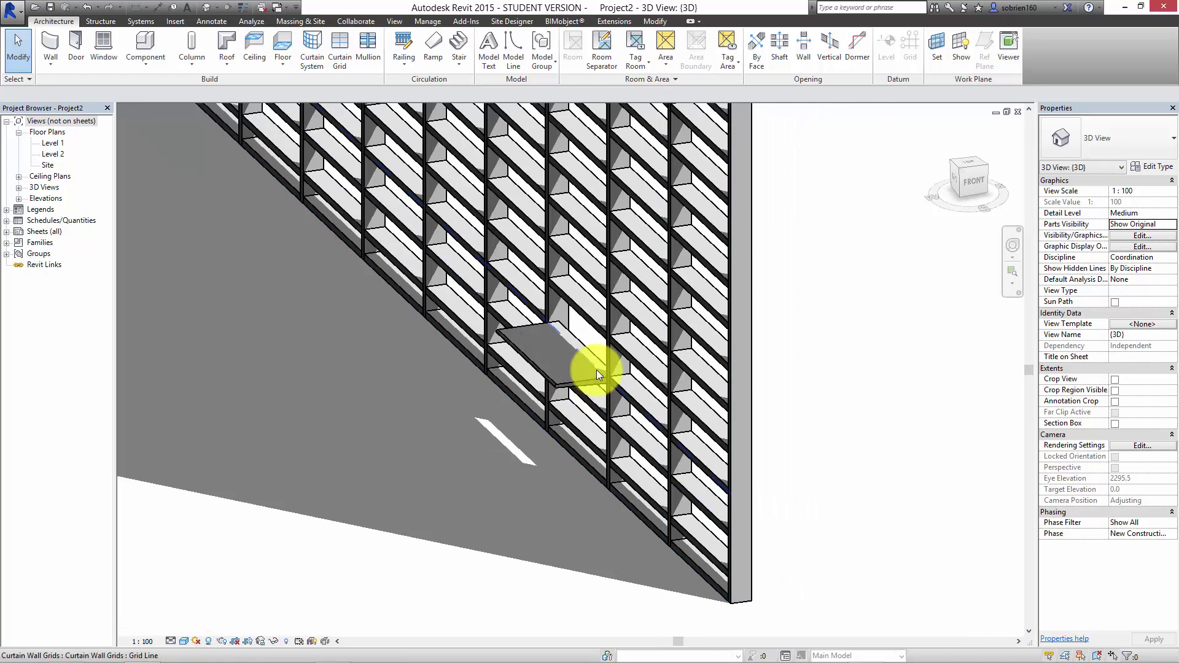
{"action": "scroll", "coordinate": [596, 370], "scroll_direction": "up", "scroll_amount": 3}
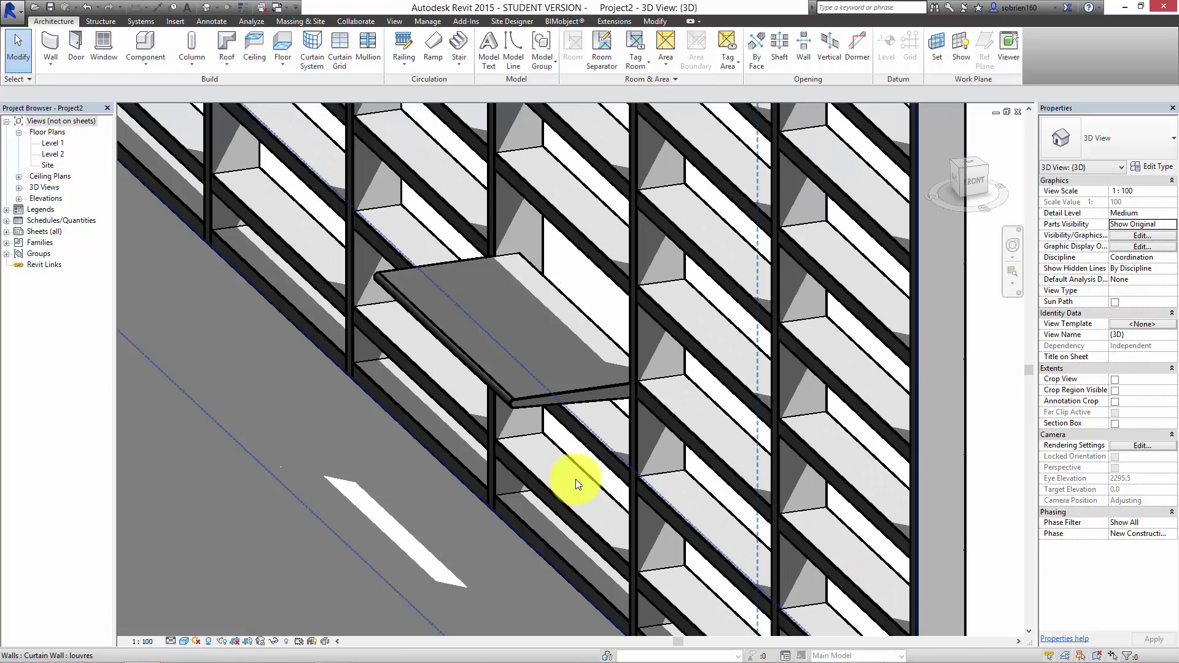
{"action": "scroll", "coordinate": [576, 479], "scroll_direction": "down", "scroll_amount": 4}
{"action": "scroll", "coordinate": [573, 475], "scroll_direction": "up", "scroll_amount": 2}
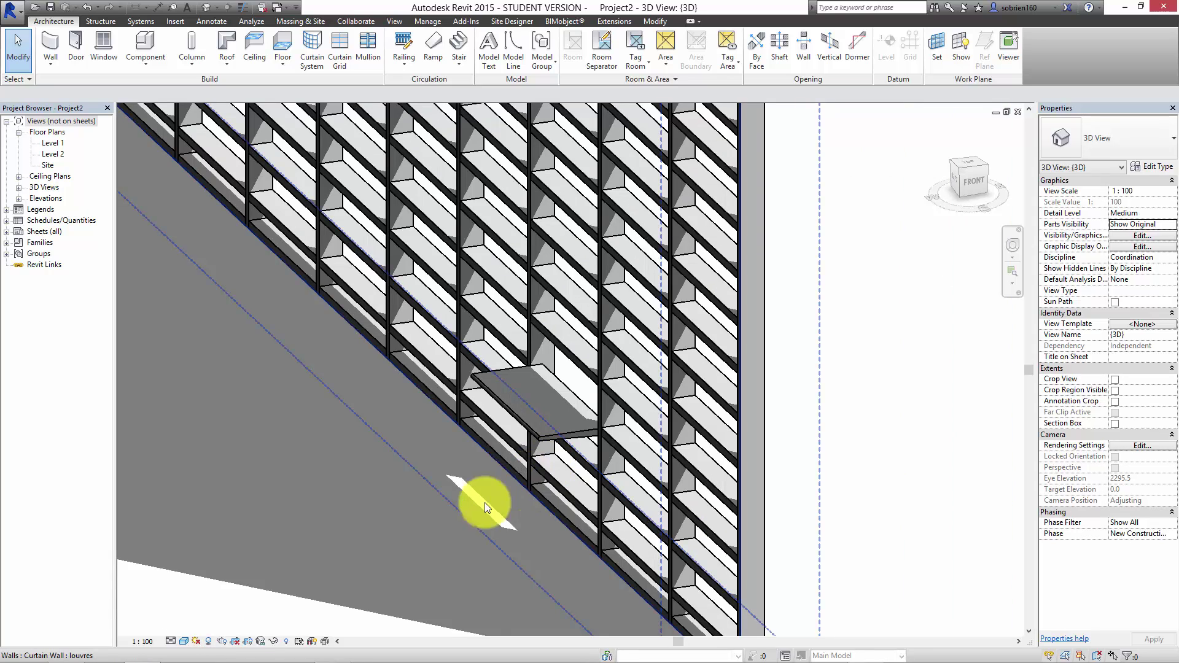
{"action": "scroll", "coordinate": [458, 508], "scroll_direction": "down", "scroll_amount": 2}
{"action": "scroll", "coordinate": [467, 498], "scroll_direction": "up", "scroll_amount": 2}
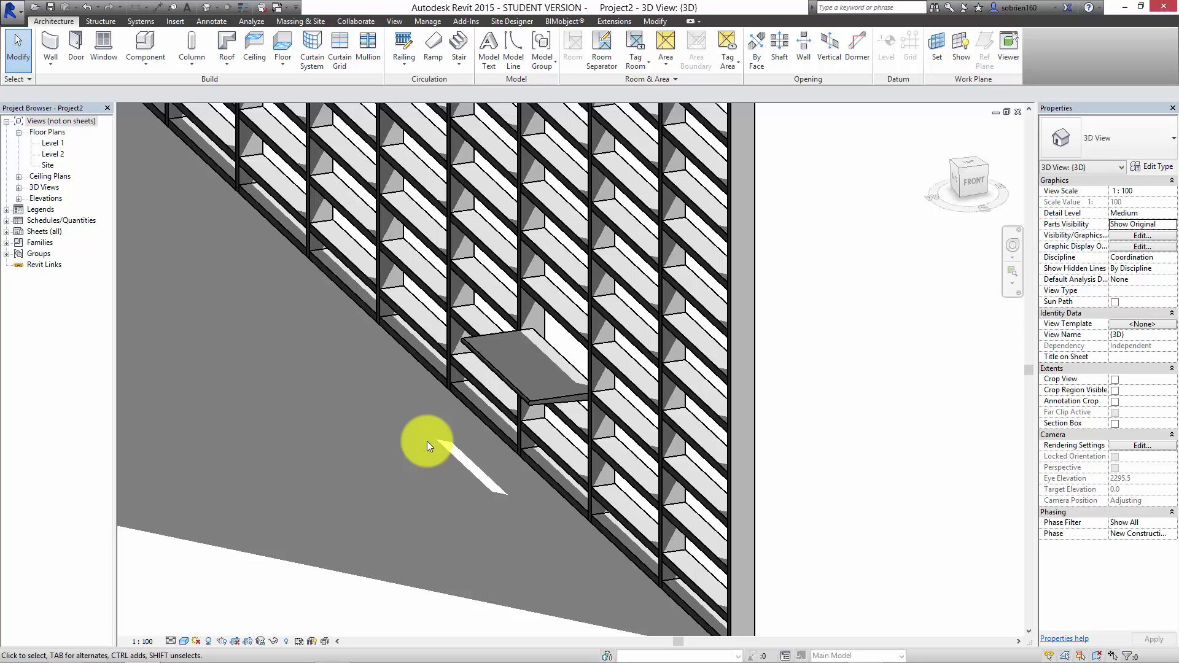
Step: Open the type properties of the louvres curtain wall at its mullion settings
{"action": "left_click", "coordinate": [482, 422]}
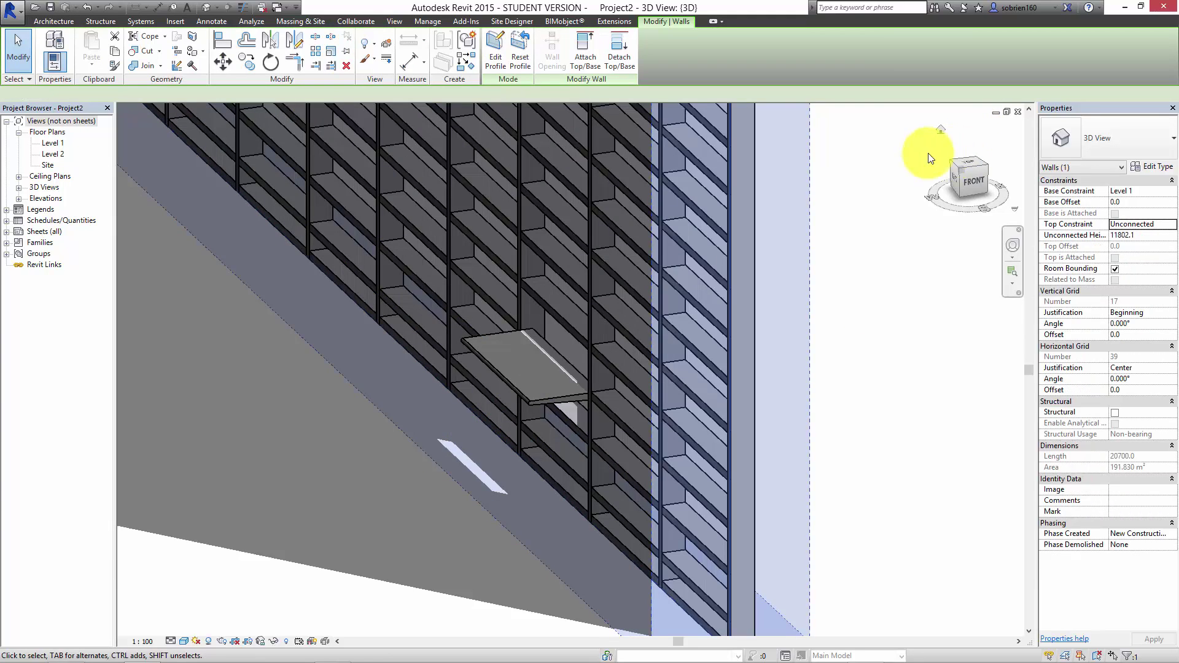
{"action": "left_click", "coordinate": [1156, 165]}
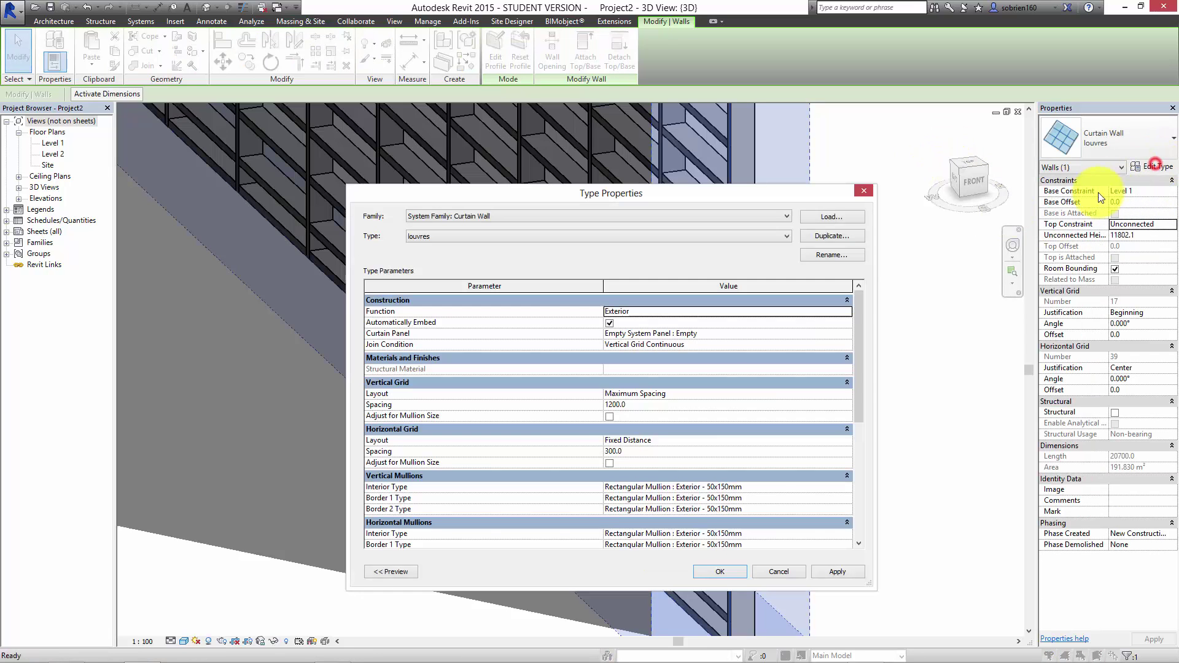
{"action": "left_click_drag", "start_coordinate": [856, 391], "coordinate": [847, 427]}
Step: Try "Rectangular Mullion : louvre" as the interior type of the curtain wall's vertical mullions and apply it
{"action": "left_click", "coordinate": [841, 429]}
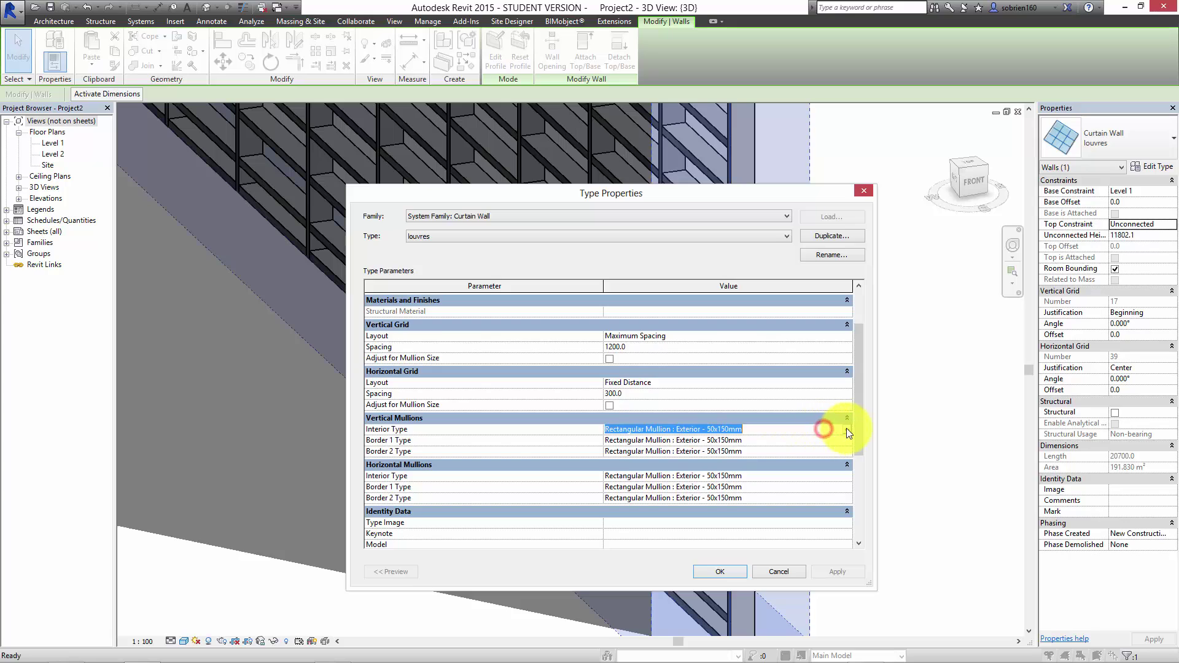
{"action": "left_click", "coordinate": [846, 429]}
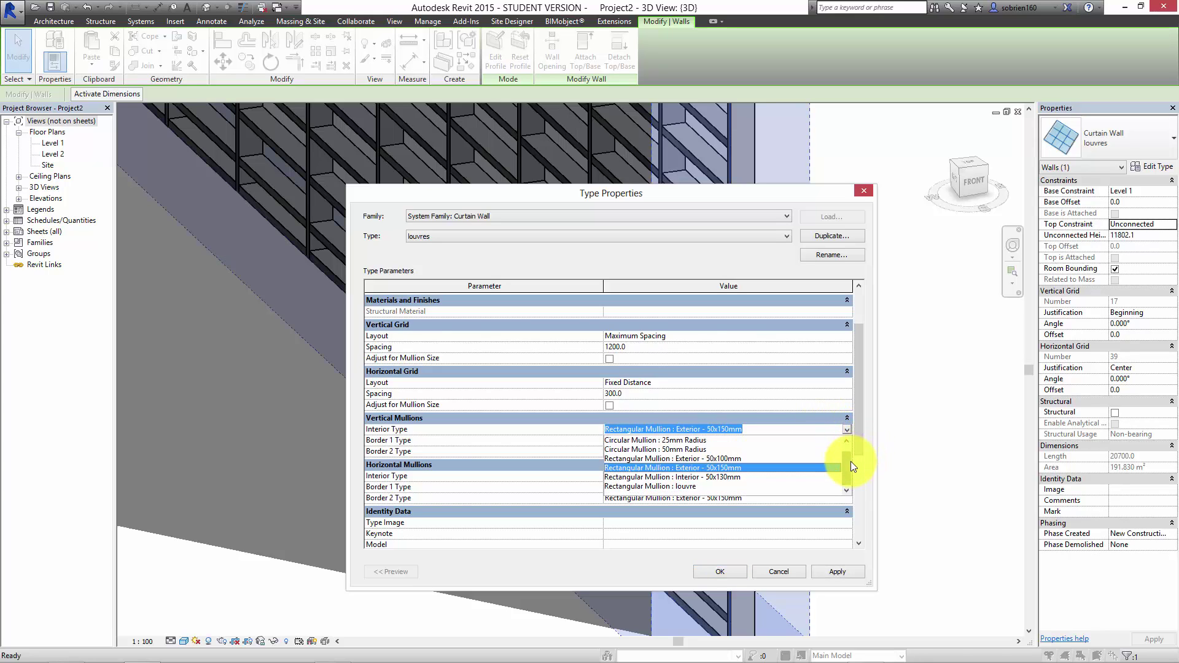
{"action": "mouse_move", "coordinate": [849, 462]}
{"action": "left_mouse_down"}
{"action": "mouse_move", "coordinate": [848, 450]}
{"action": "mouse_move", "coordinate": [850, 473]}
{"action": "left_mouse_up"}
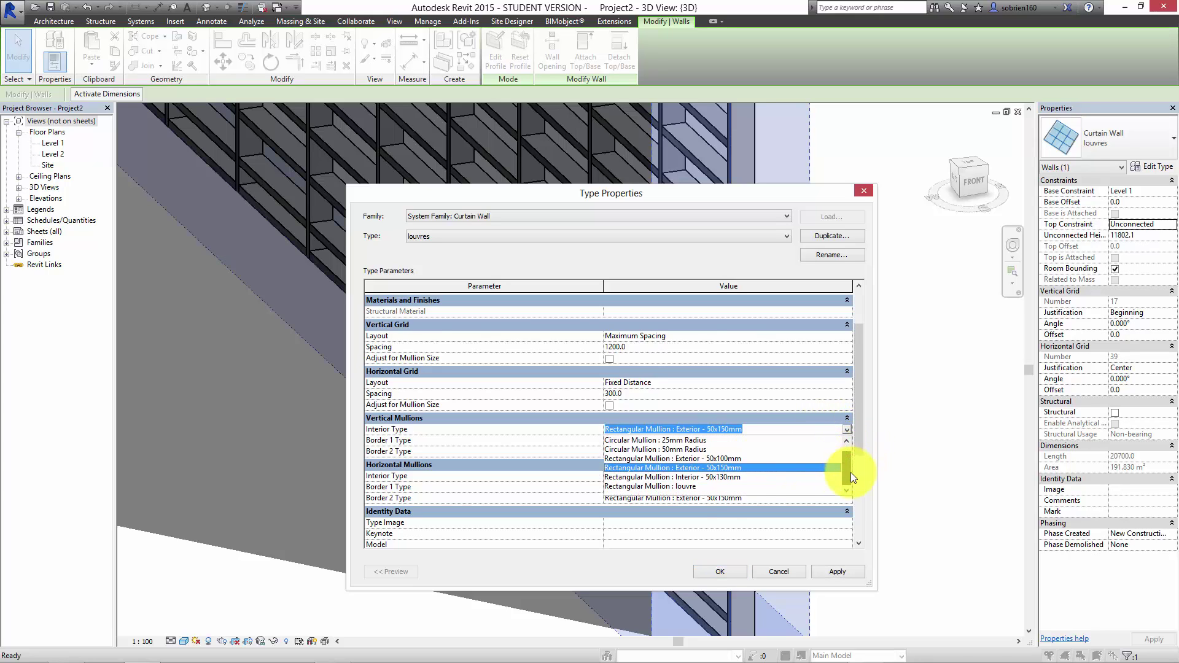
{"action": "left_click", "coordinate": [687, 487]}
{"action": "left_click", "coordinate": [830, 572]}
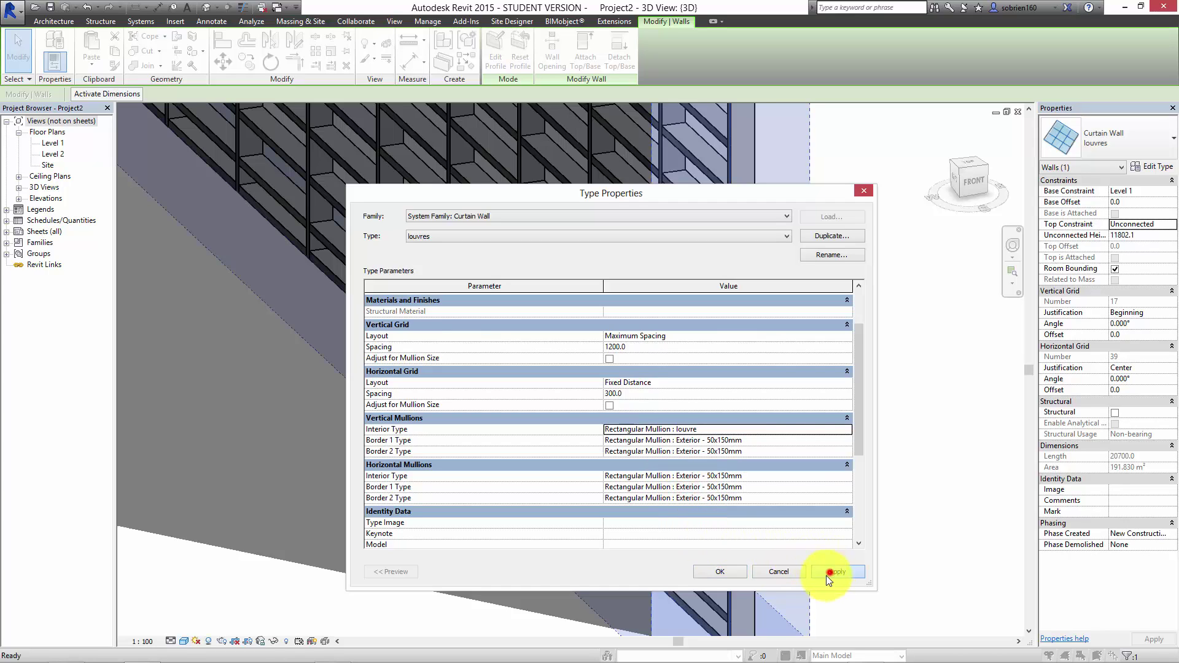
{"action": "left_click", "coordinate": [725, 575]}
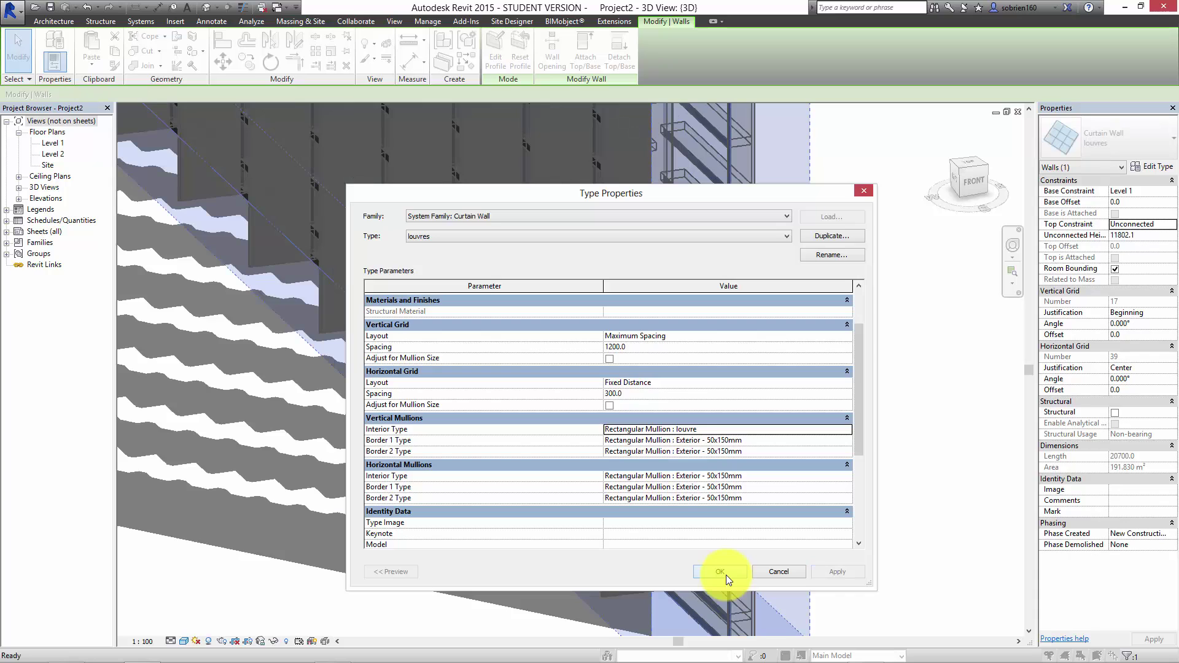
Step: Set the vertical mullions' interior type back to "Rectangular Mullion : Exterior - 50x150mm" and apply it
{"action": "left_click", "coordinate": [848, 429]}
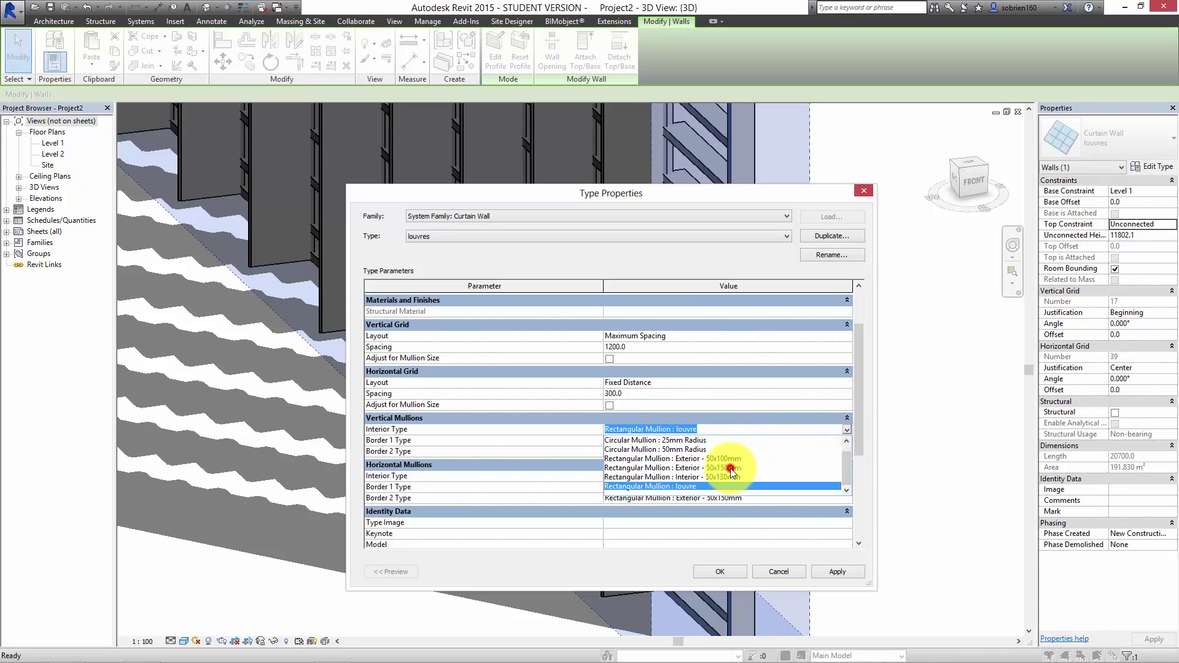
{"action": "left_click", "coordinate": [731, 468]}
{"action": "left_click", "coordinate": [835, 575]}
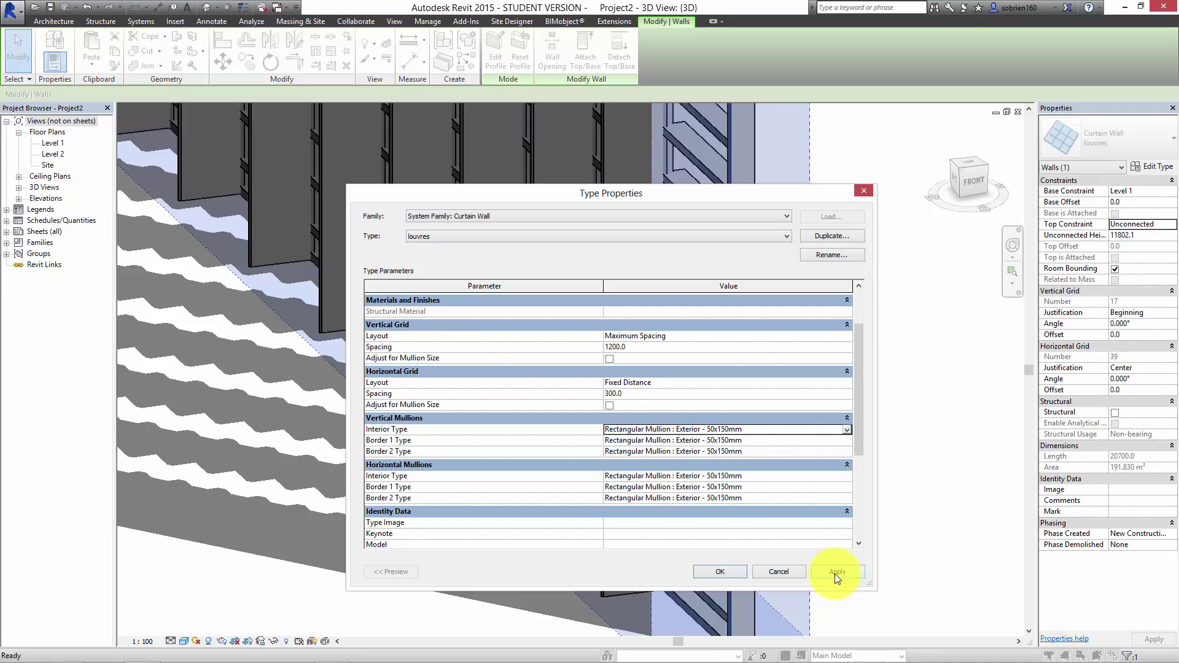
{"action": "left_click", "coordinate": [832, 575]}
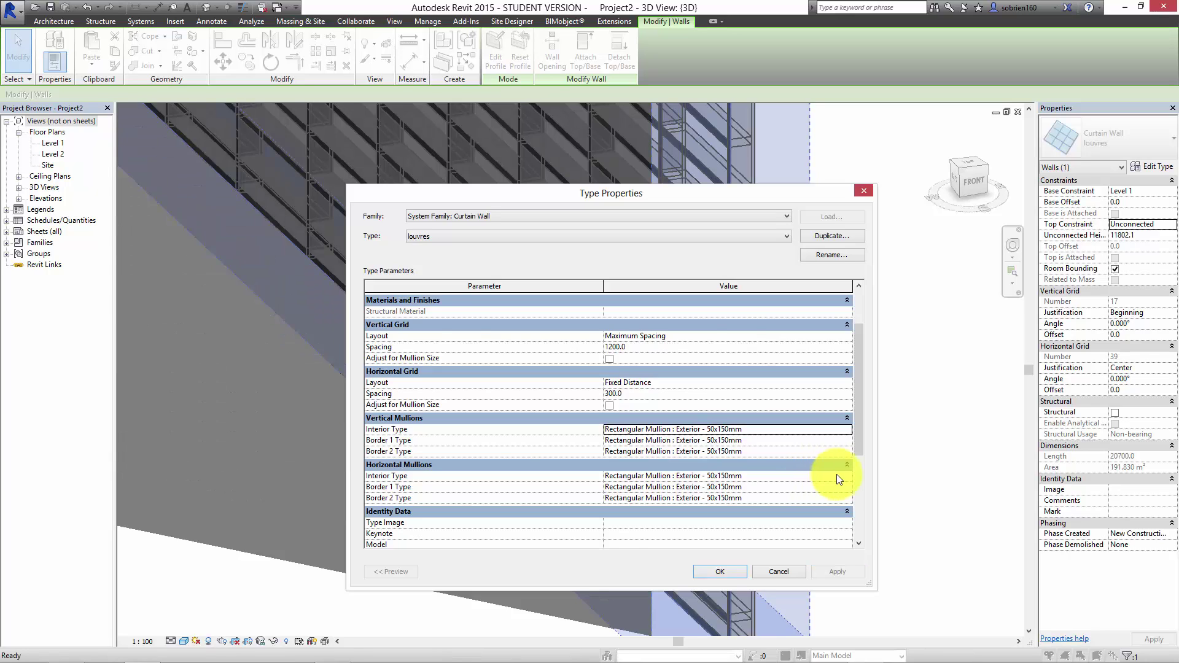
Step: Set the horizontal mullions' interior type to "Rectangular Mullion : louvre", accept the type properties and inspect the louvre wall
{"action": "left_click", "coordinate": [837, 476]}
{"action": "left_click", "coordinate": [838, 477]}
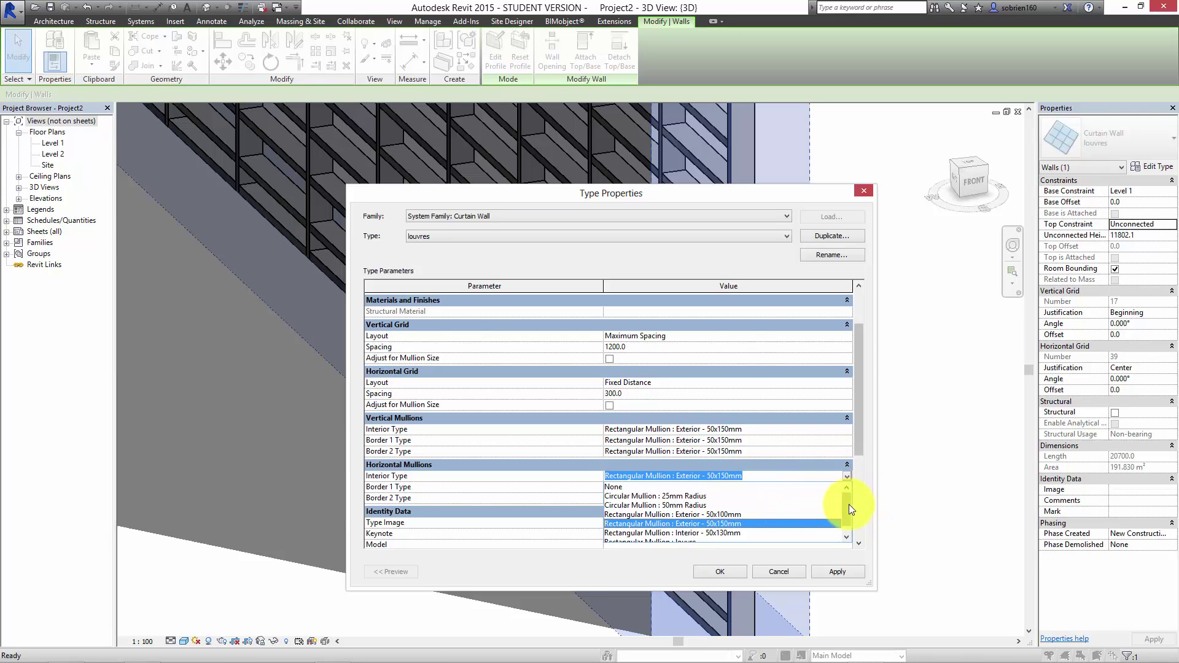
{"action": "left_click_drag", "start_coordinate": [849, 505], "coordinate": [848, 524]}
{"action": "left_click", "coordinate": [686, 533]}
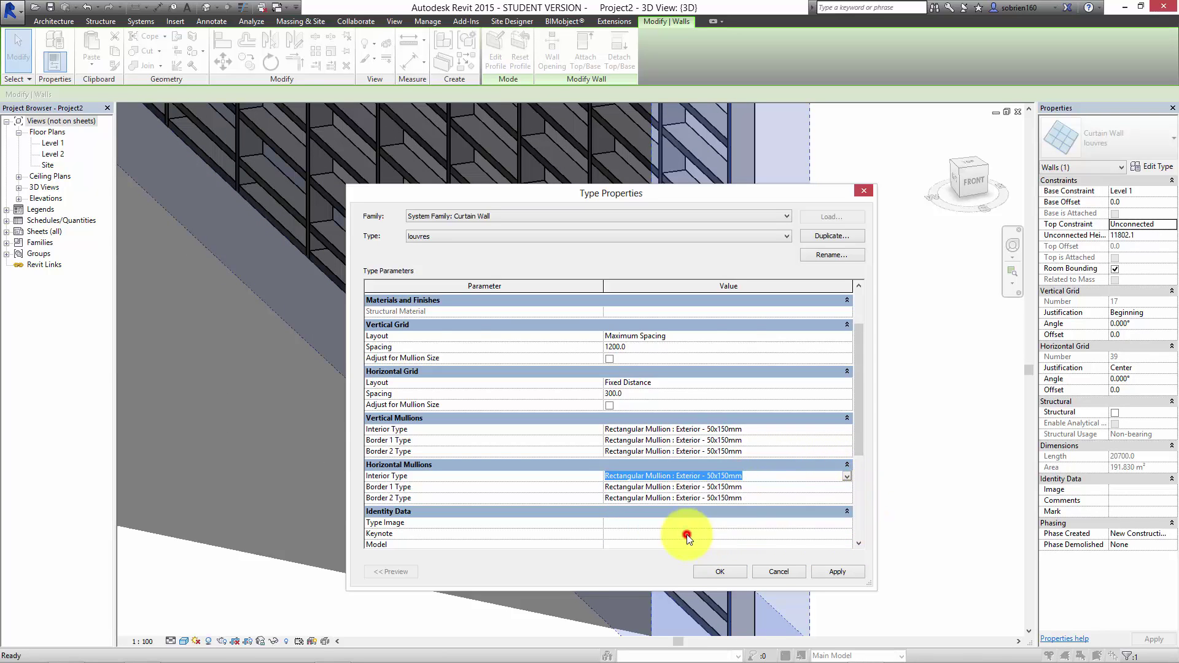
{"action": "left_click", "coordinate": [834, 572]}
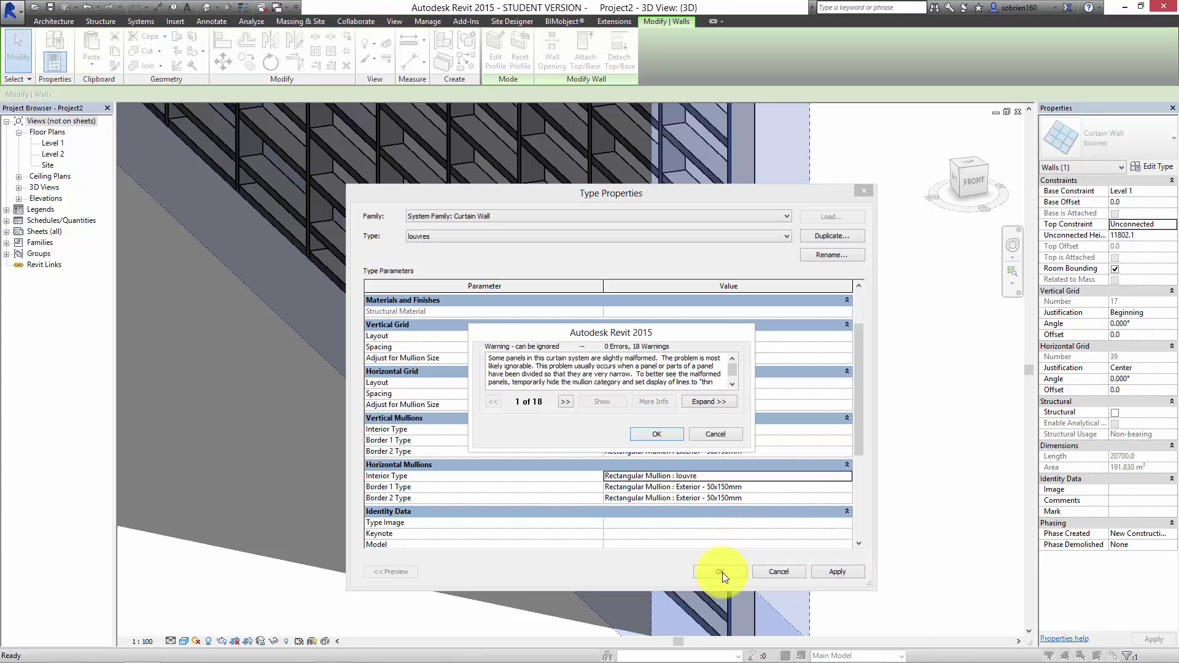
{"action": "left_click", "coordinate": [657, 433]}
{"action": "left_click", "coordinate": [720, 571]}
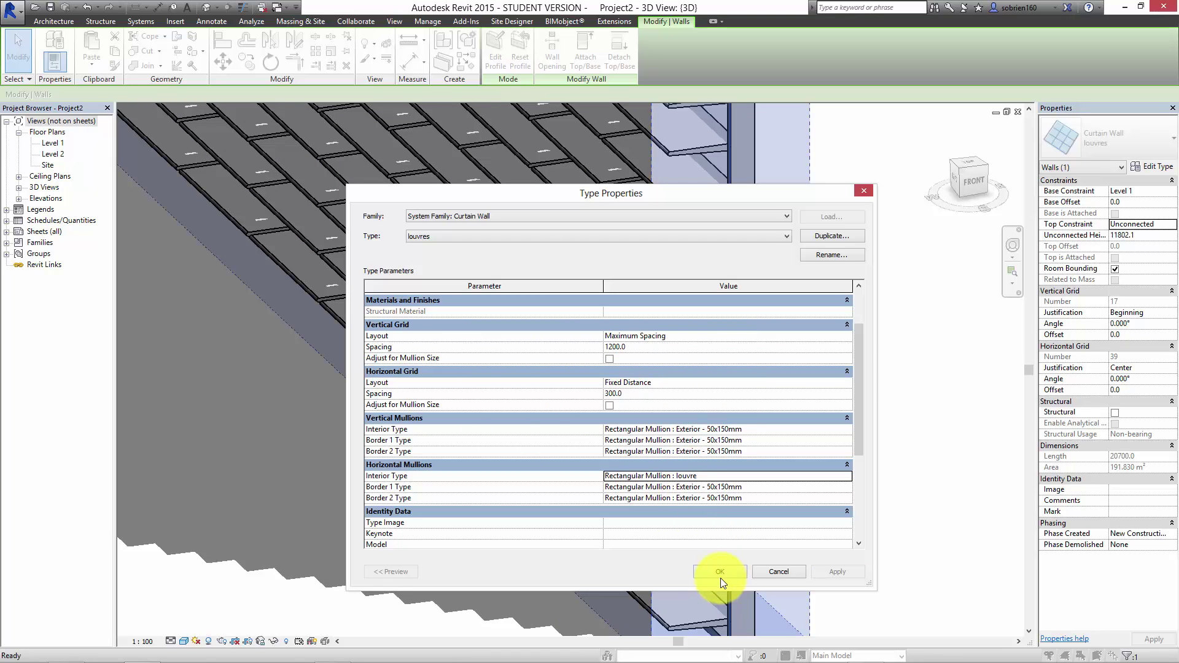
{"action": "left_click", "coordinate": [869, 548]}
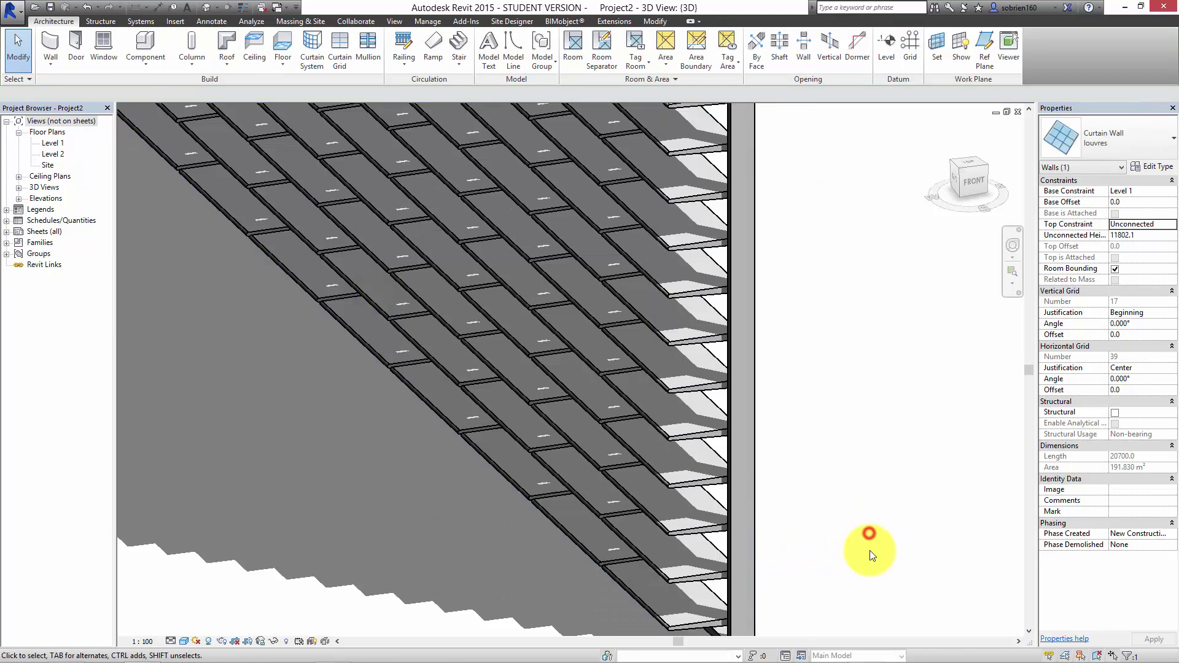
{"action": "scroll", "coordinate": [874, 462], "scroll_direction": "down", "scroll_amount": 4}
{"action": "middle_click_drag", "start_coordinate": [692, 490], "coordinate": [646, 403], "text": "shift"}
{"action": "middle_click_drag", "start_coordinate": [590, 465], "coordinate": [502, 506], "text": "shift"}
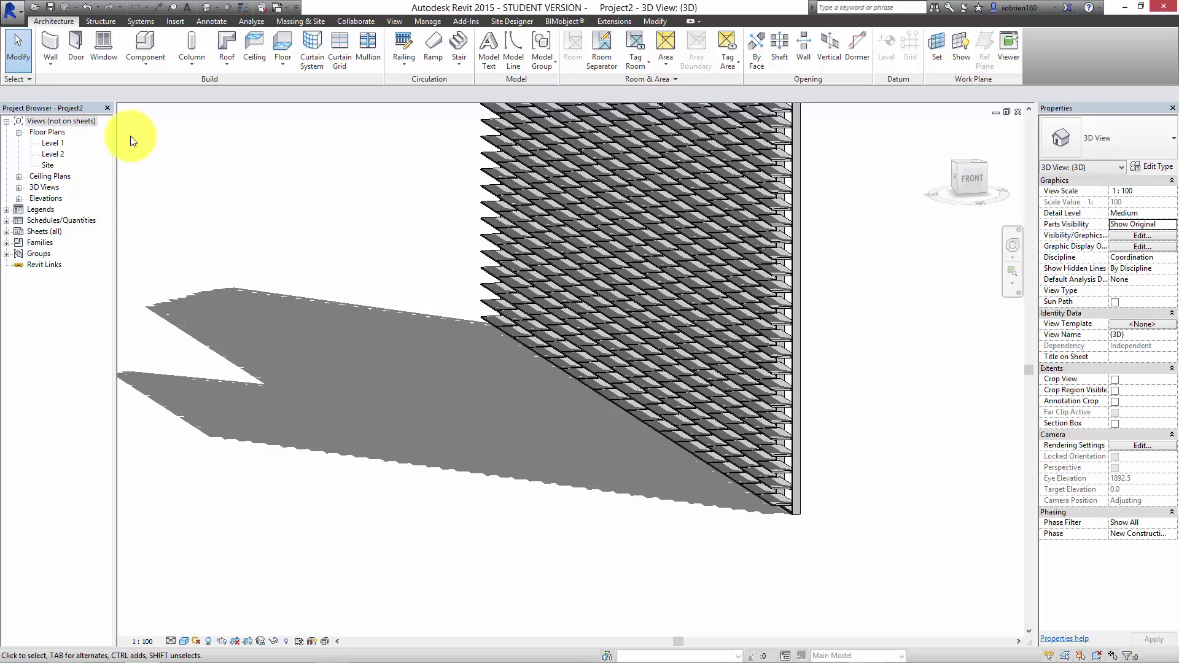
Step: In the Level 1 floor plan, flip the louvres curtain wall's orientation so the blades face the opposite side, and dismiss the warning
{"action": "double_click", "coordinate": [46, 142]}
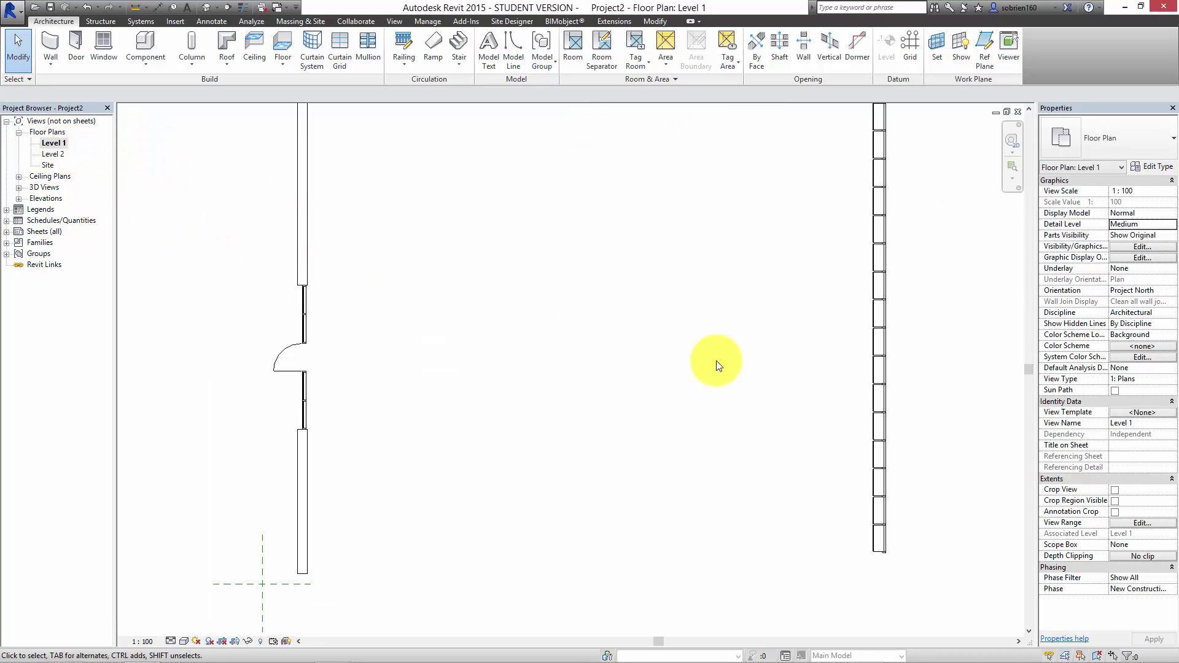
{"action": "middle_click_drag", "start_coordinate": [667, 393], "coordinate": [520, 415]}
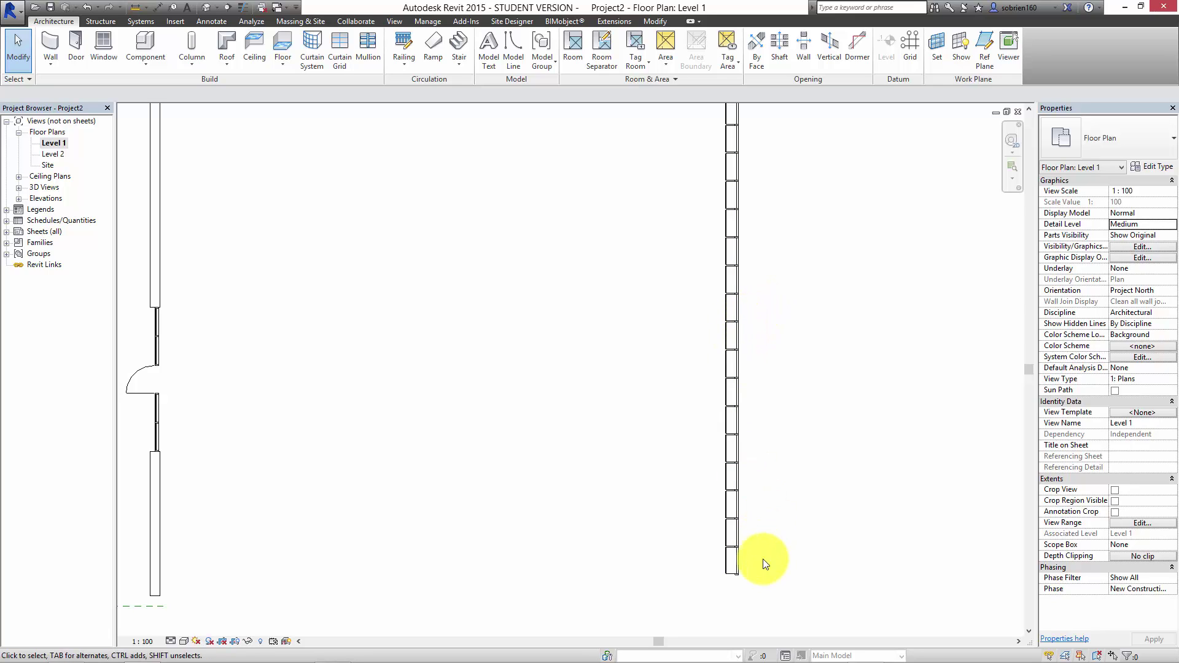
{"action": "left_click", "coordinate": [736, 565]}
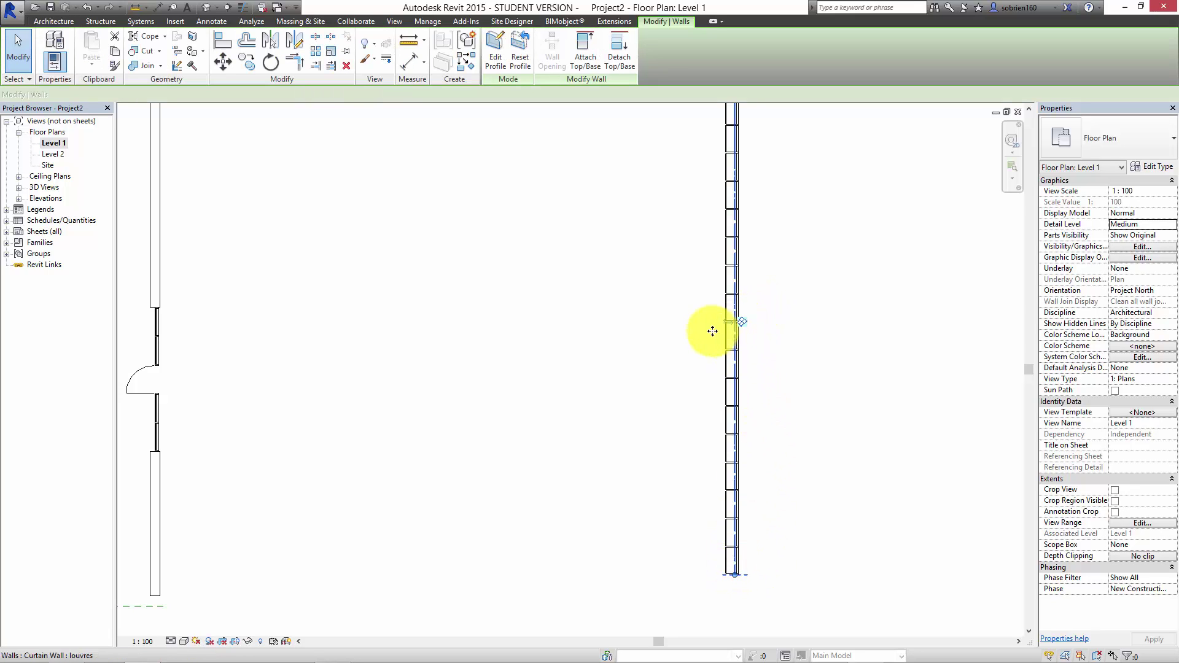
{"action": "scroll", "coordinate": [733, 332], "scroll_direction": "up", "scroll_amount": 3}
{"action": "scroll", "coordinate": [737, 348], "scroll_direction": "up", "scroll_amount": 2}
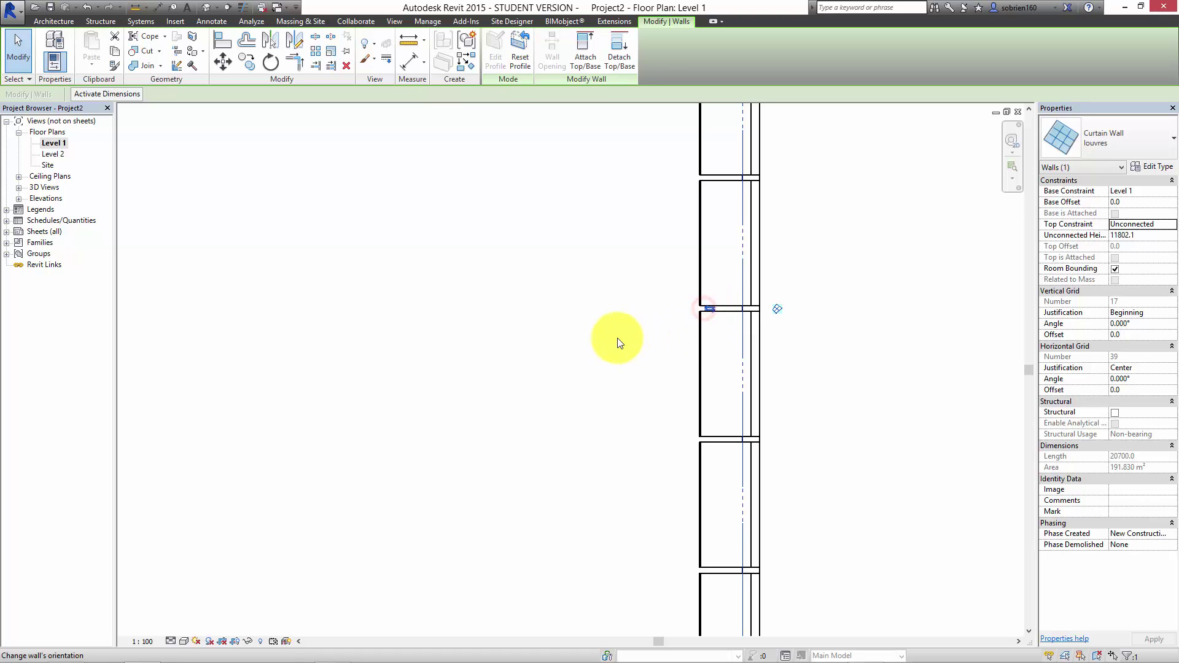
{"action": "left_click", "coordinate": [710, 310]}
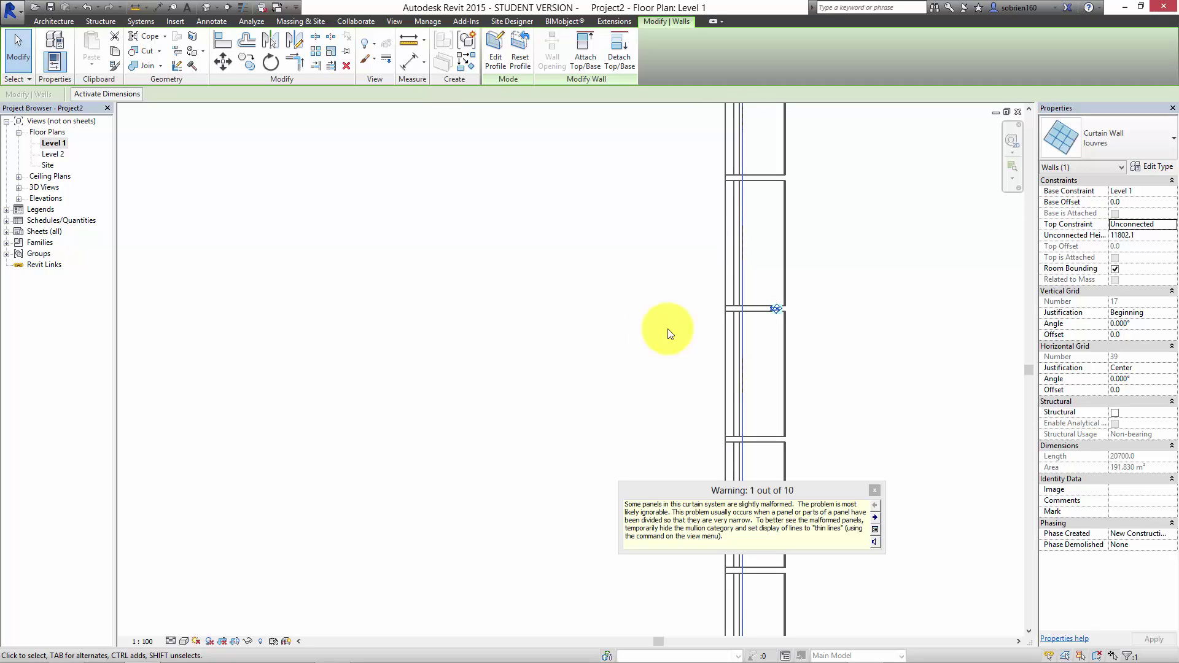
{"action": "left_click", "coordinate": [879, 494]}
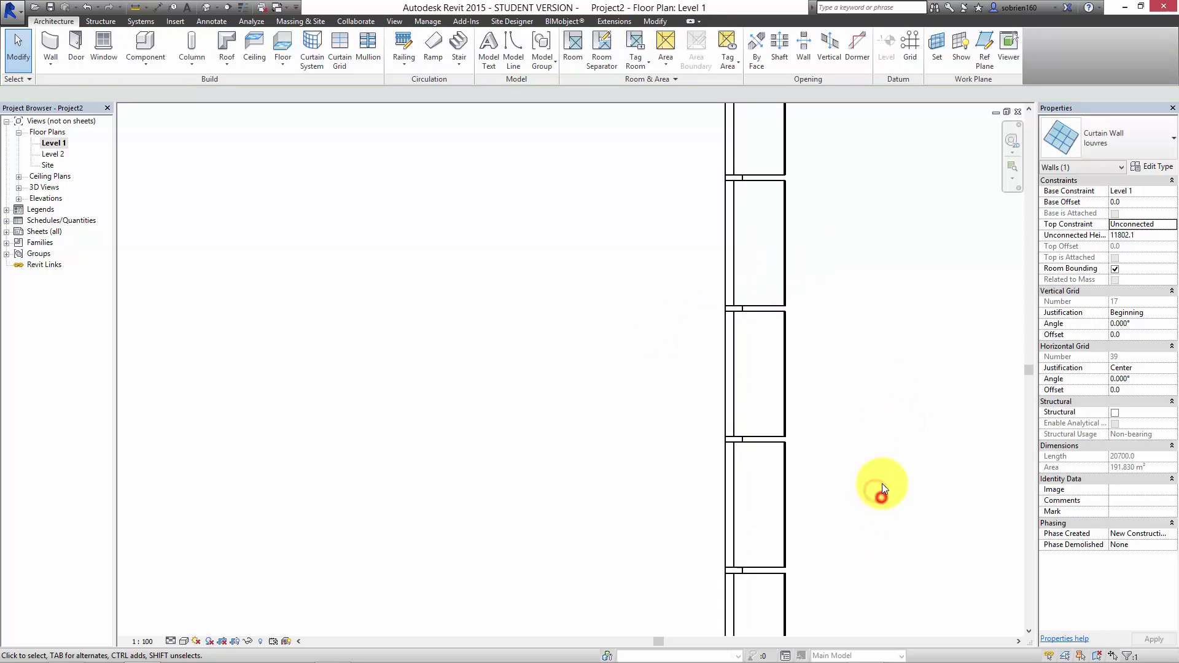
Step: Return to the 3D view and examine the flipped louvre wall and its shadow
{"action": "scroll", "coordinate": [882, 488], "scroll_direction": "down", "scroll_amount": 3}
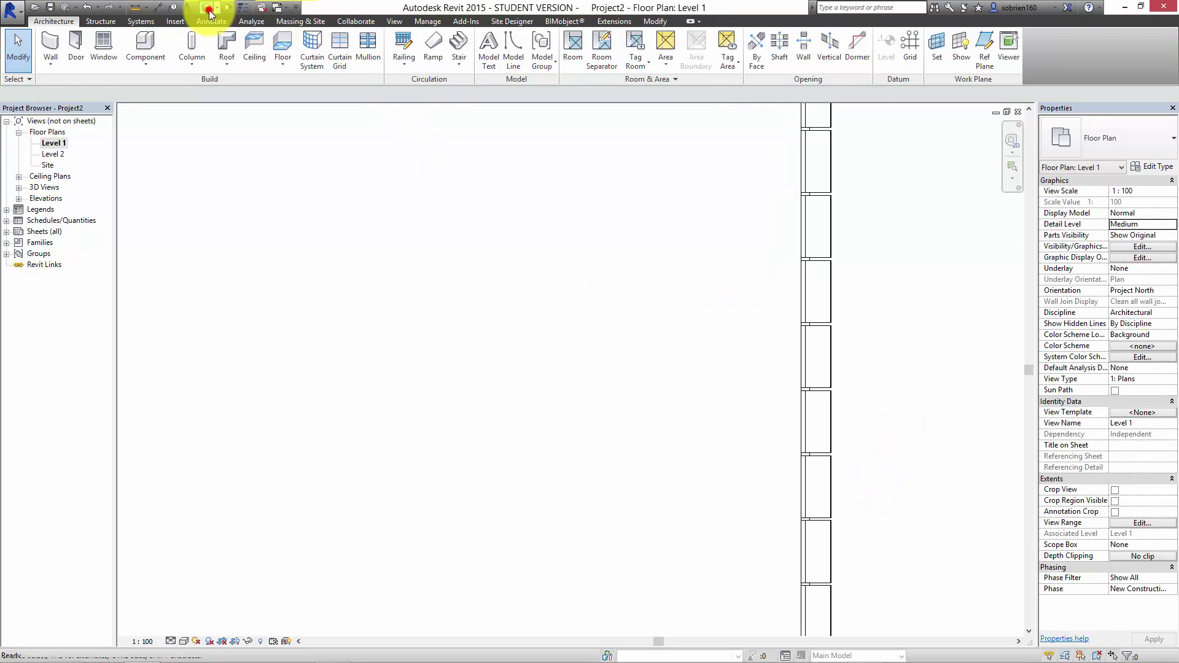
{"action": "left_click", "coordinate": [207, 8]}
{"action": "middle_click_drag", "start_coordinate": [656, 440], "coordinate": [613, 482], "text": "shift"}
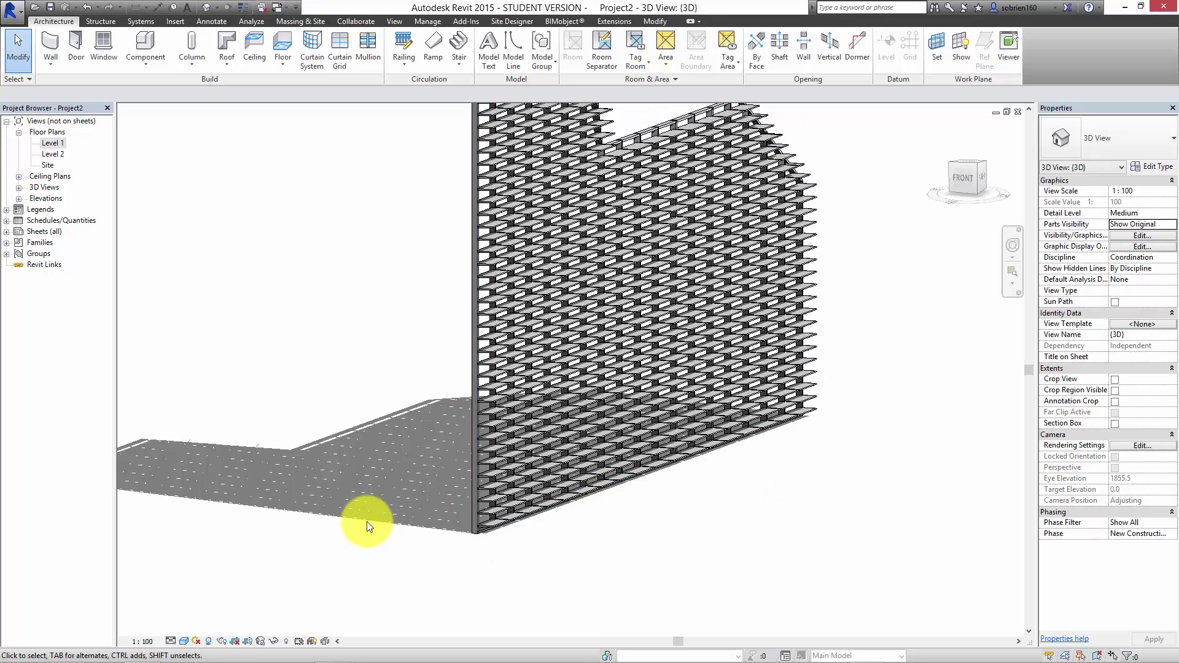
{"action": "middle_click_drag", "start_coordinate": [386, 536], "coordinate": [408, 557]}
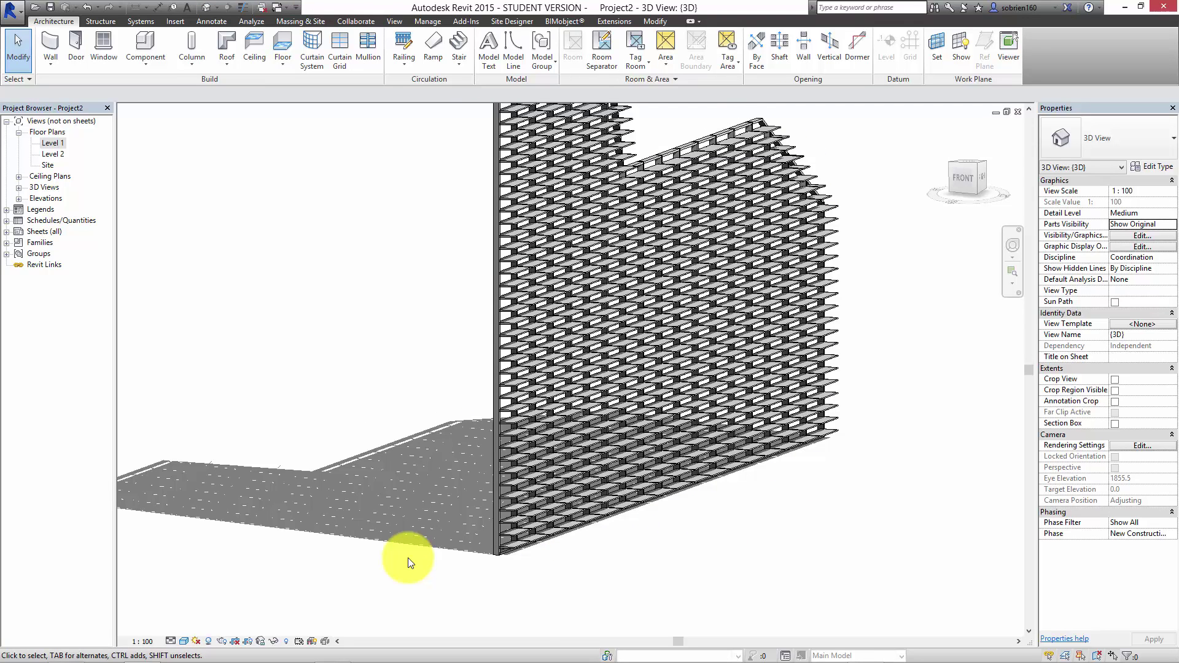
{"action": "scroll", "coordinate": [479, 434], "scroll_direction": "up", "scroll_amount": 4}
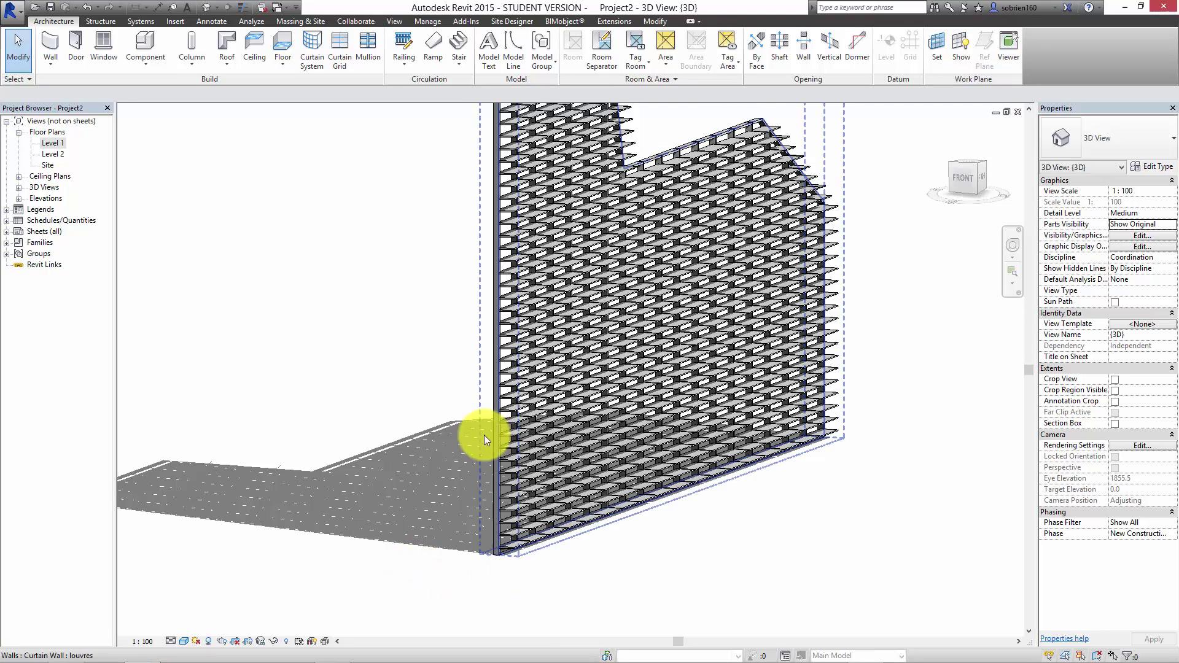
Step: Select the lowest louvre mullion blade at the near corner of the wall and open its type properties
{"action": "middle_click_drag", "start_coordinate": [473, 495], "coordinate": [494, 517]}
{"action": "scroll", "coordinate": [502, 541], "scroll_direction": "down", "scroll_amount": 3}
{"action": "scroll", "coordinate": [503, 553], "scroll_direction": "up", "scroll_amount": 5}
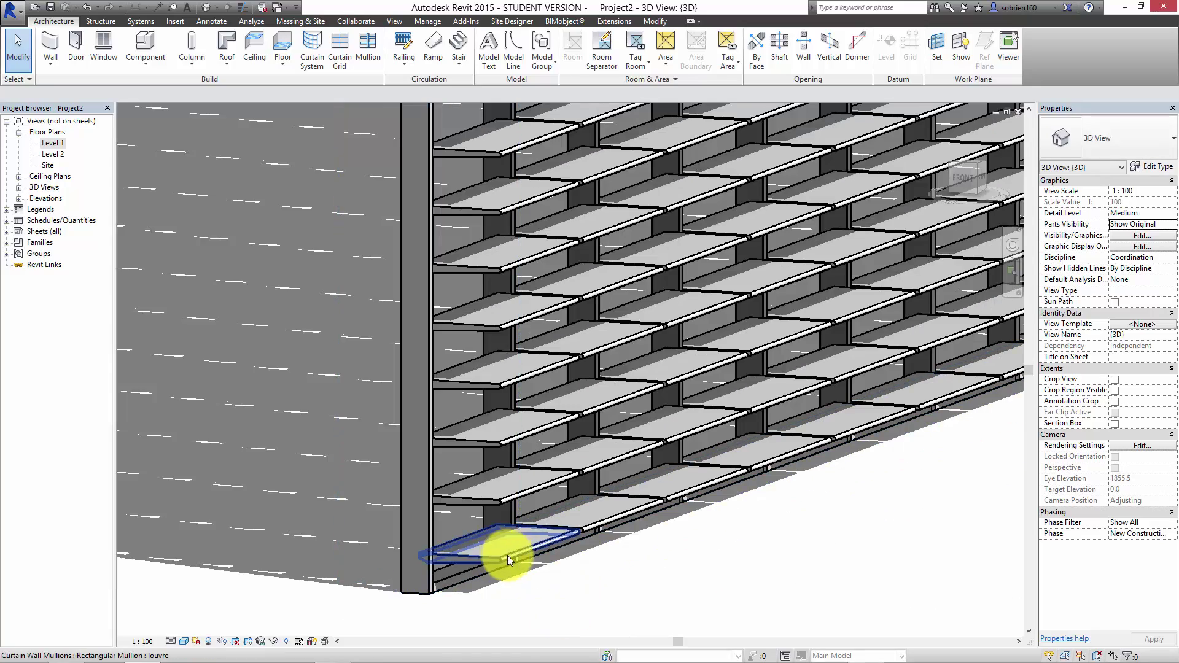
{"action": "left_click", "coordinate": [504, 557]}
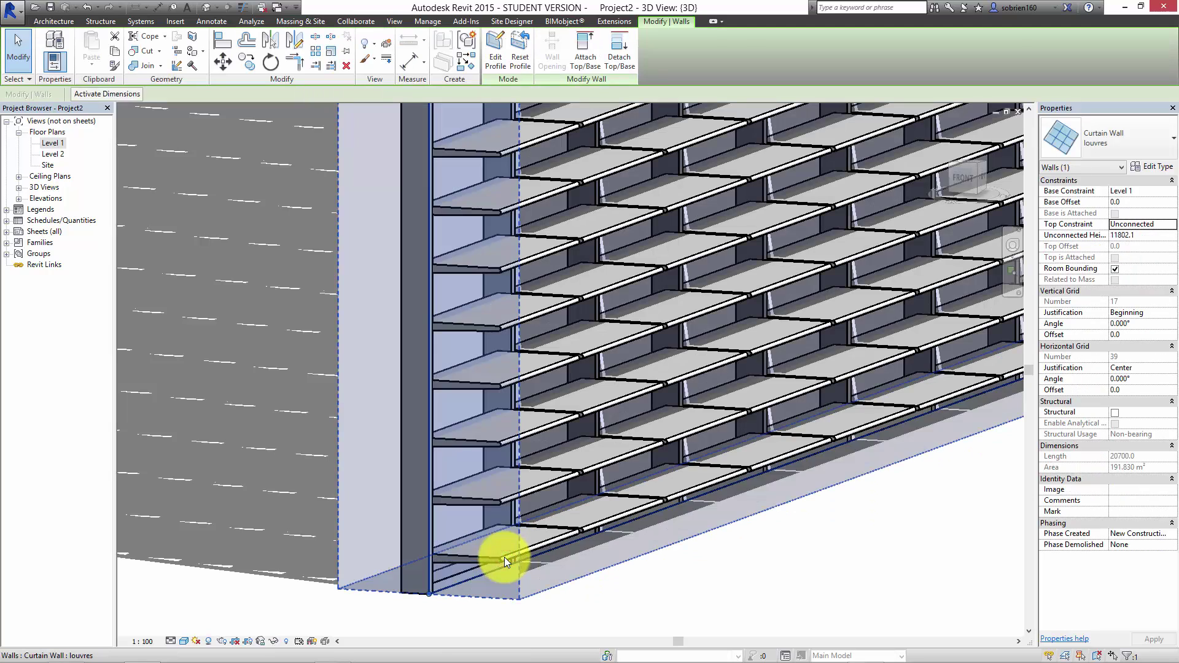
{"action": "key", "text": "Escape"}
{"action": "left_click", "coordinate": [504, 557]}
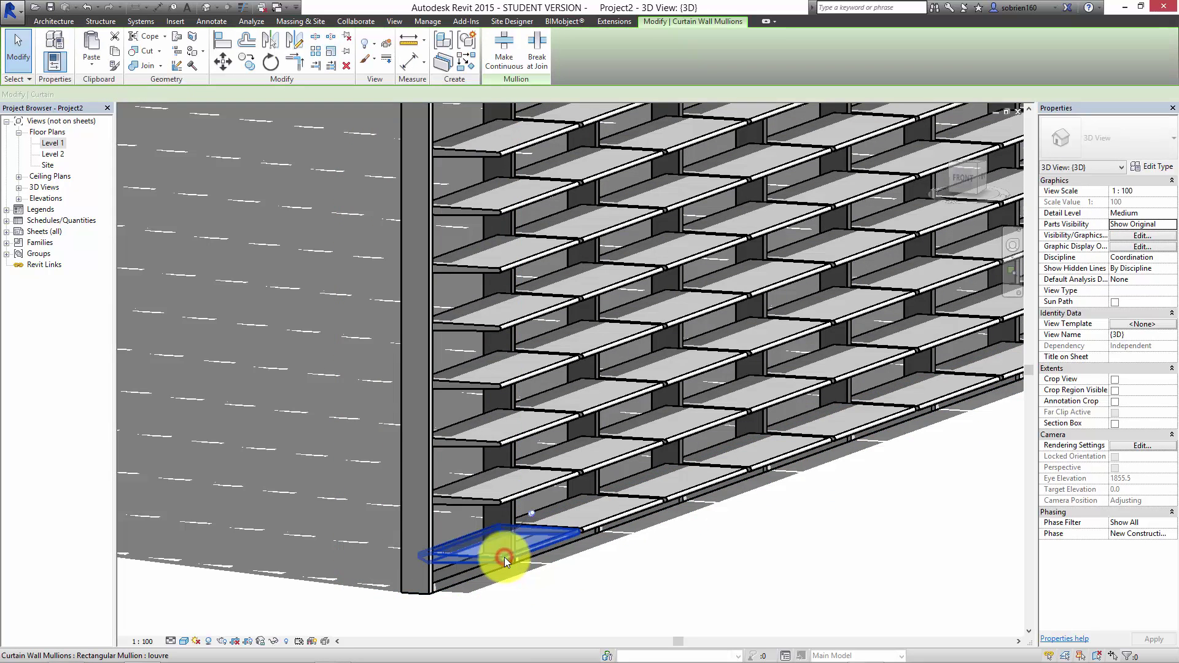
{"action": "left_click", "coordinate": [1157, 168]}
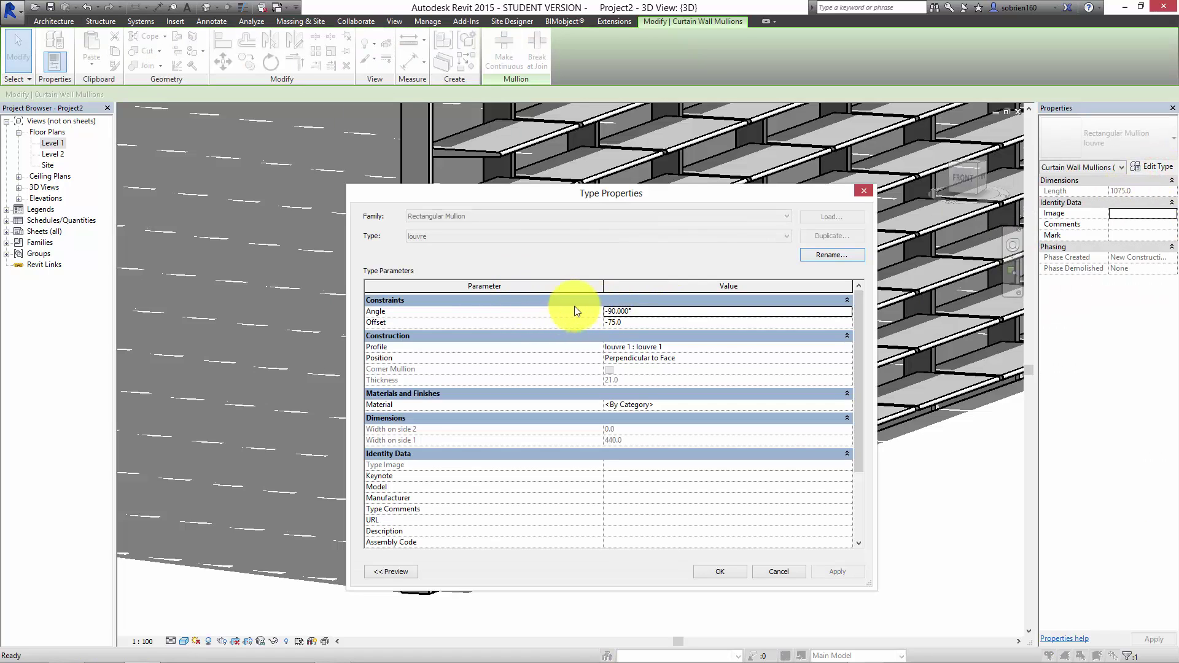
Step: Try different angles for the louvre mullion type, applying -20° and then 60°
{"action": "left_click", "coordinate": [616, 313]}
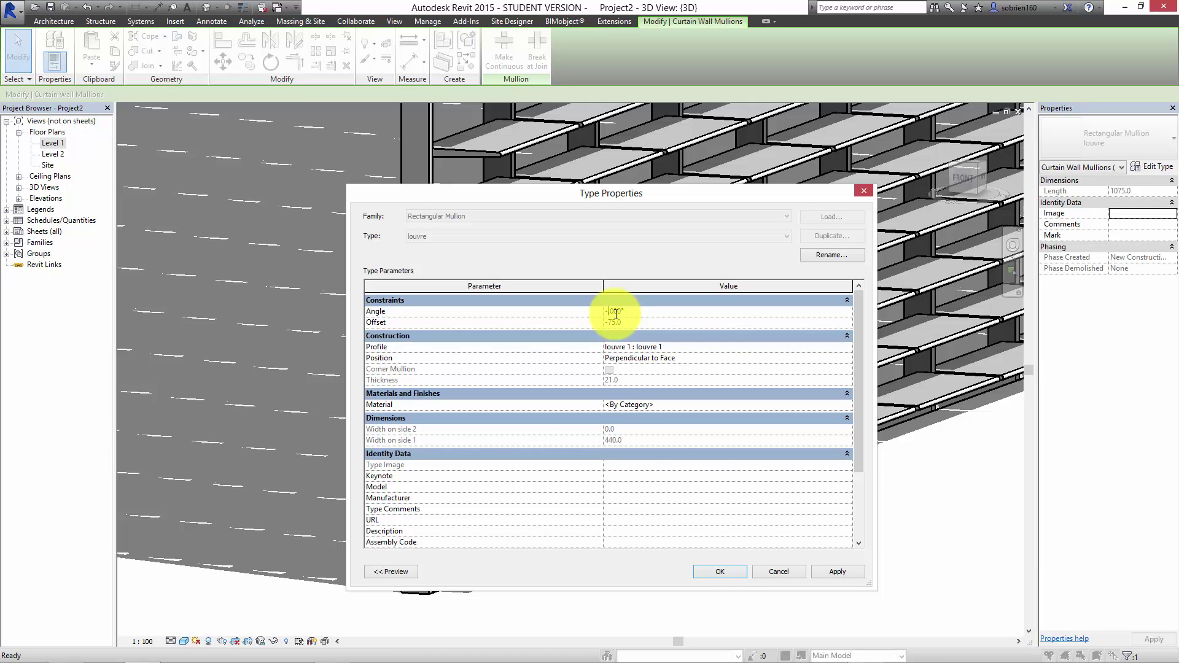
{"action": "type", "text": "10"}
{"action": "left_click", "coordinate": [835, 572]}
{"action": "left_click", "coordinate": [665, 344]}
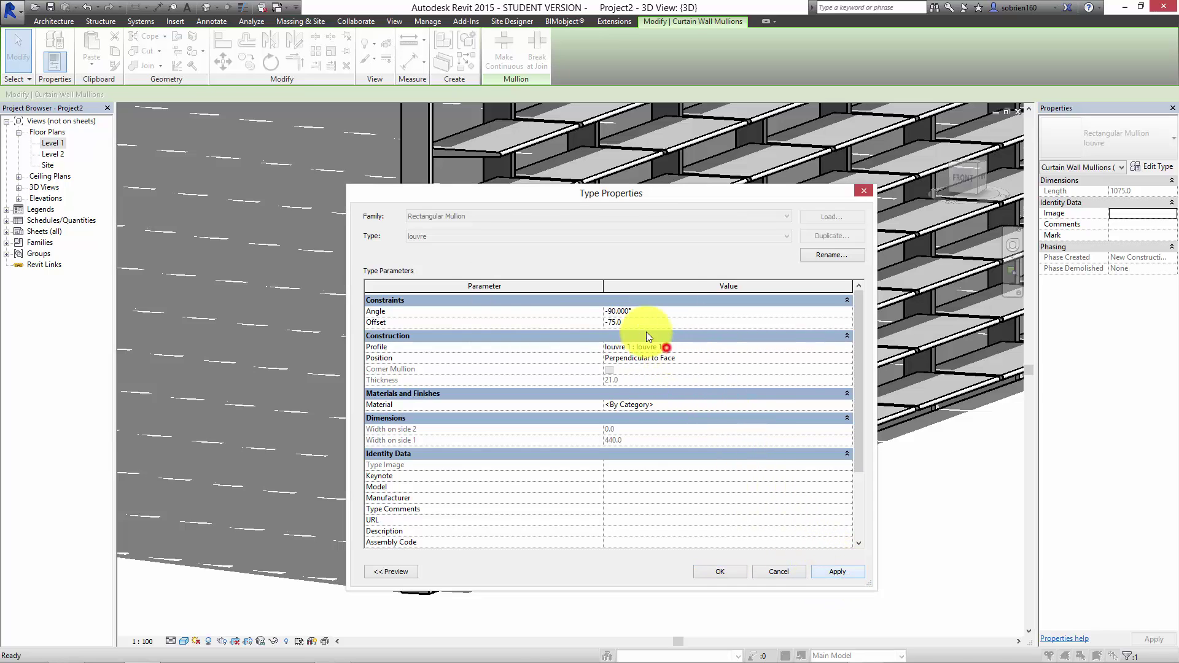
{"action": "left_click", "coordinate": [609, 313]}
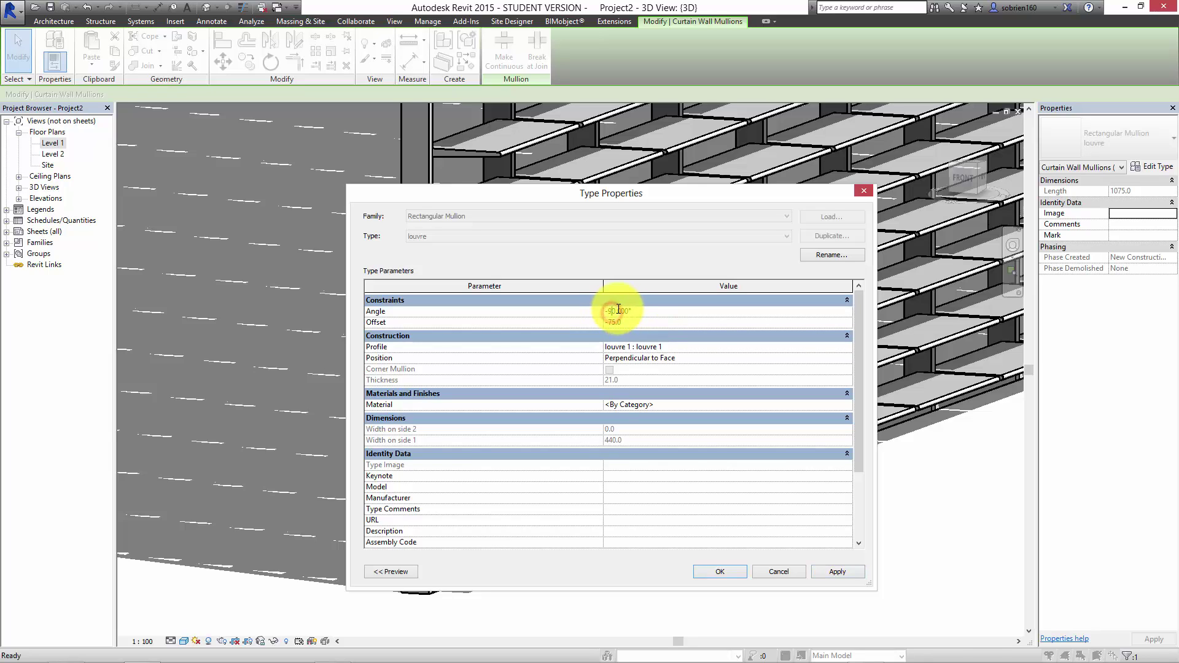
{"action": "left_click", "coordinate": [613, 310]}
{"action": "left_click_drag", "start_coordinate": [612, 310], "coordinate": [608, 312]}
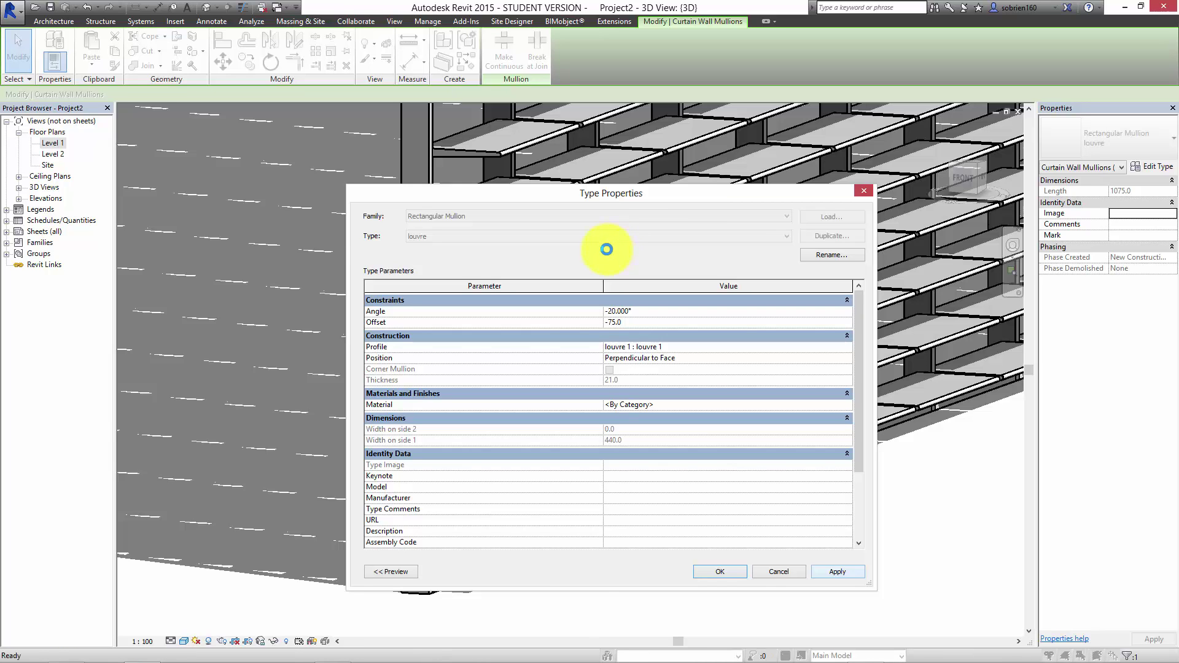
{"action": "mouse_move", "coordinate": [624, 198]}
{"action": "left_mouse_down"}
{"action": "mouse_move", "coordinate": [670, 209]}
{"action": "mouse_move", "coordinate": [632, 215]}
{"action": "left_mouse_up"}
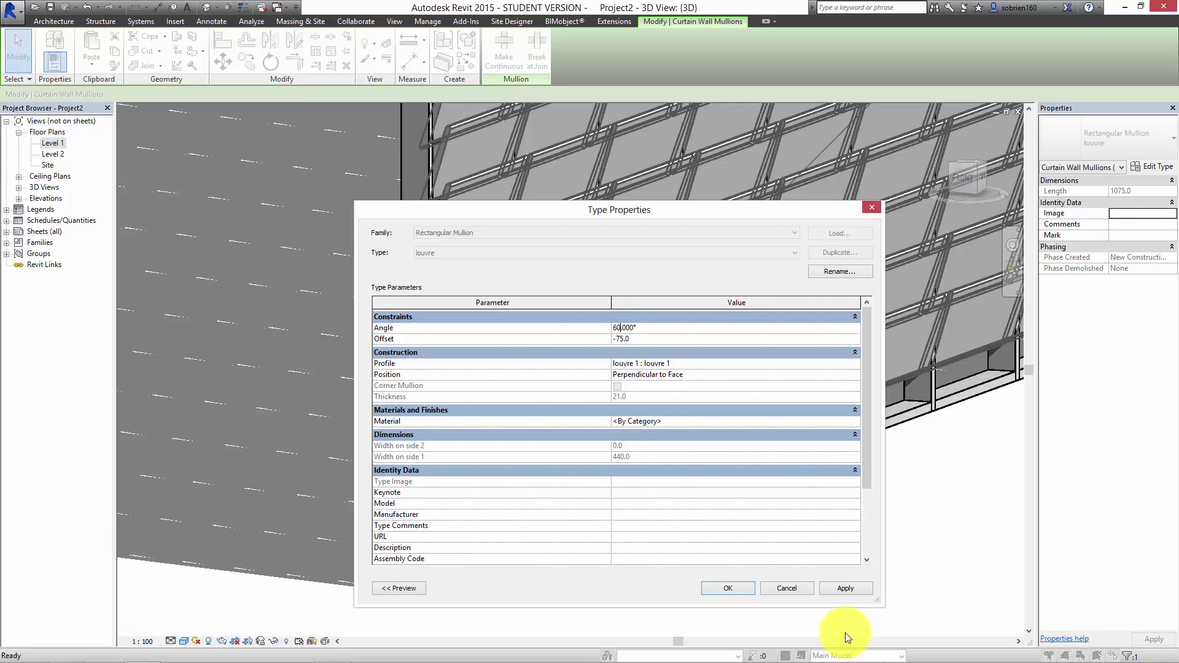
{"action": "left_click", "coordinate": [845, 590]}
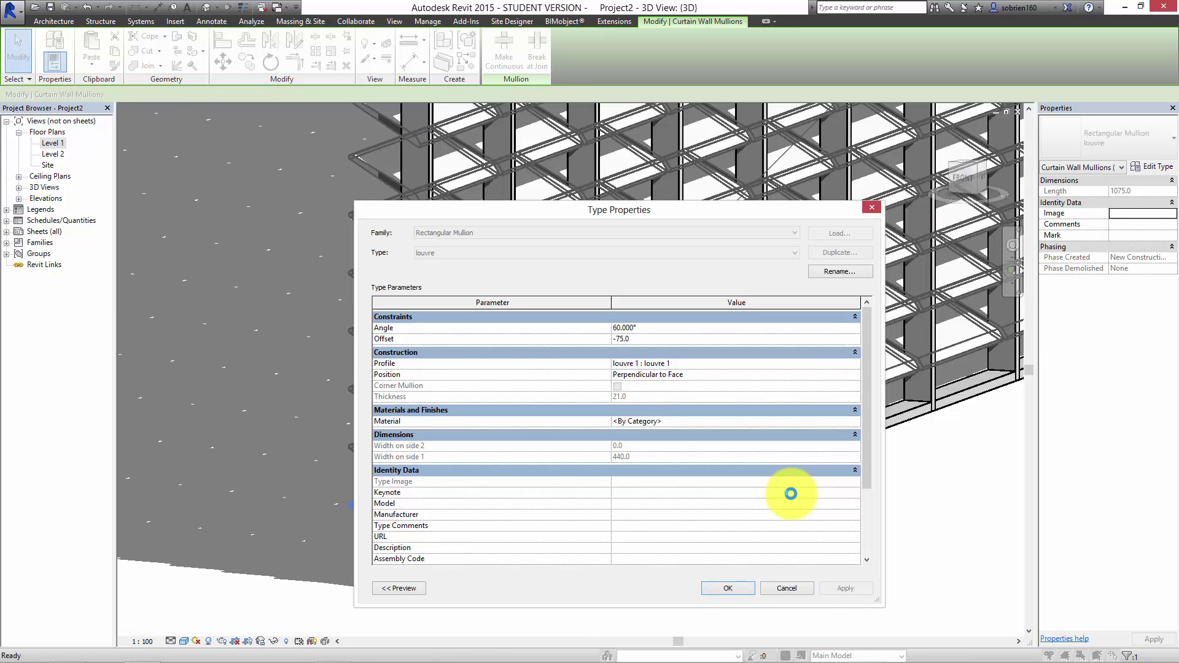
Step: Try an angle of -60° for the louvre mullion type, followed by another negative angle
{"action": "left_click", "coordinate": [617, 328]}
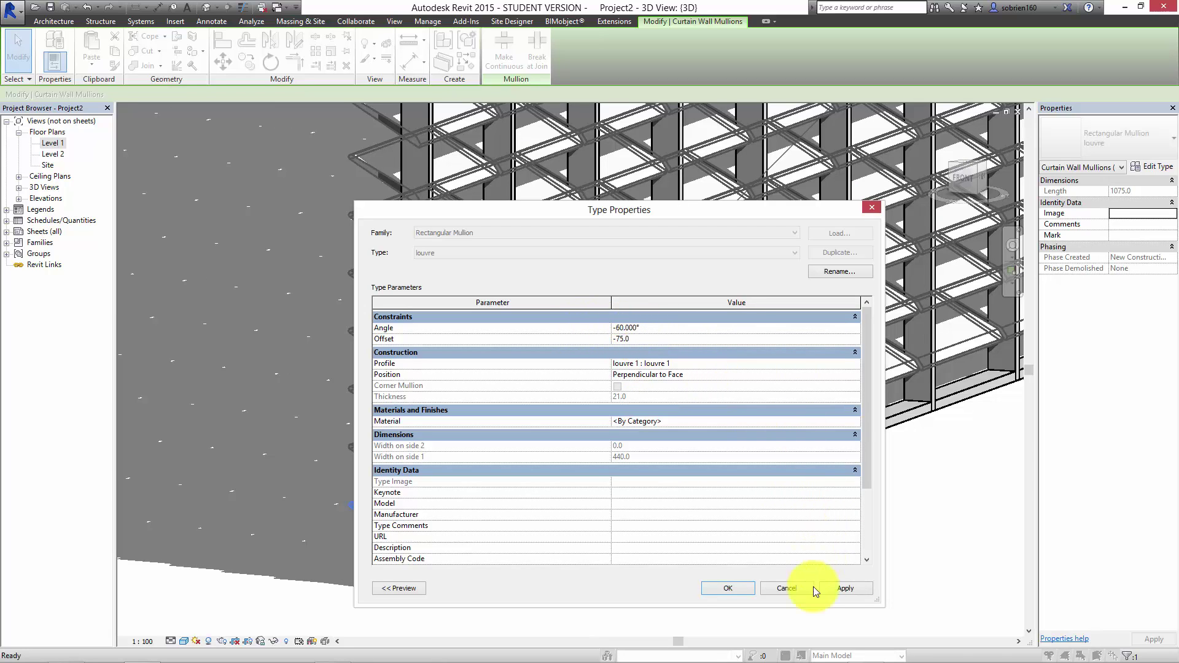
{"action": "left_click", "coordinate": [830, 585]}
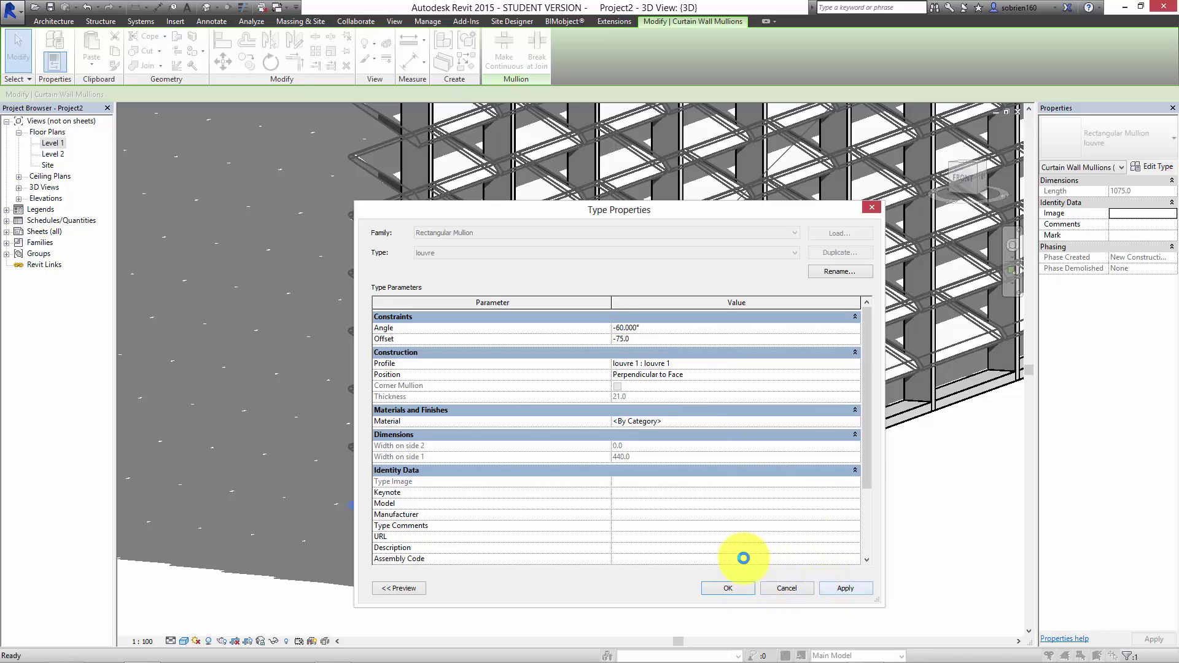
{"action": "left_click", "coordinate": [729, 582]}
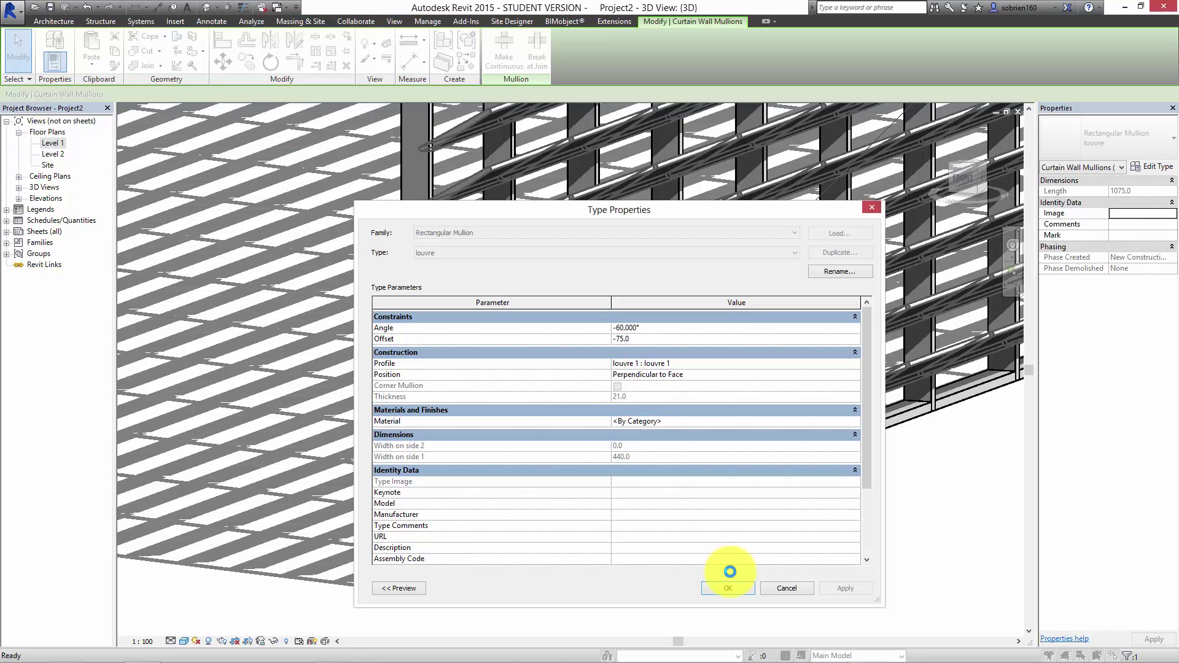
{"action": "left_click", "coordinate": [621, 328]}
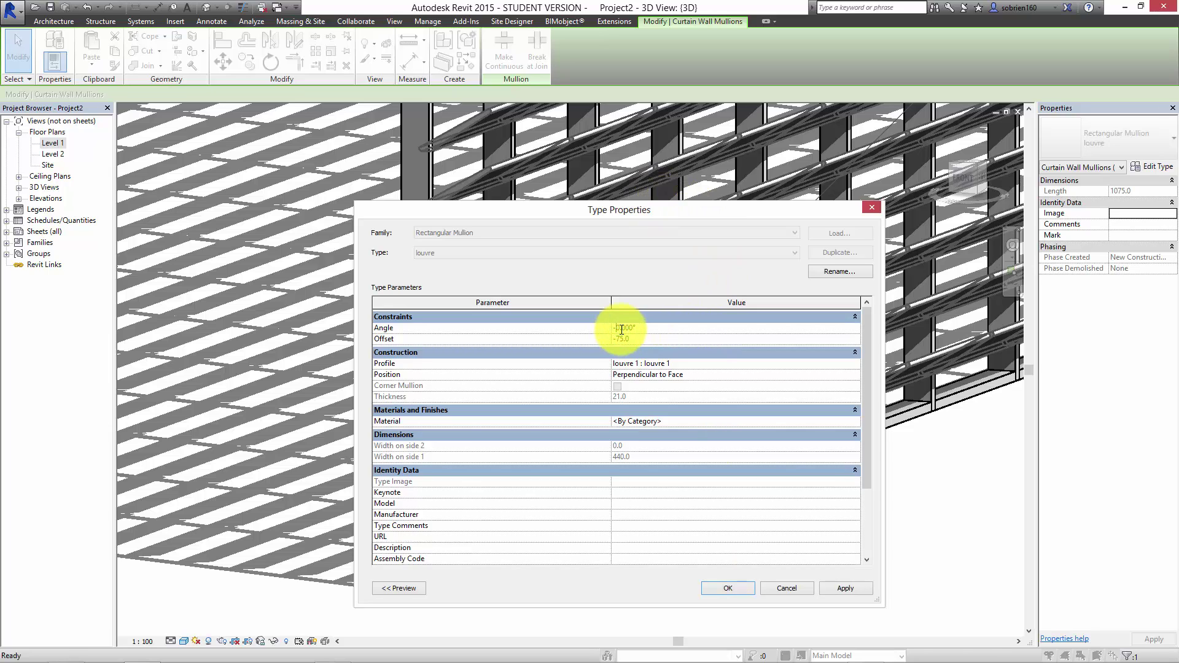
{"action": "left_click", "coordinate": [849, 591]}
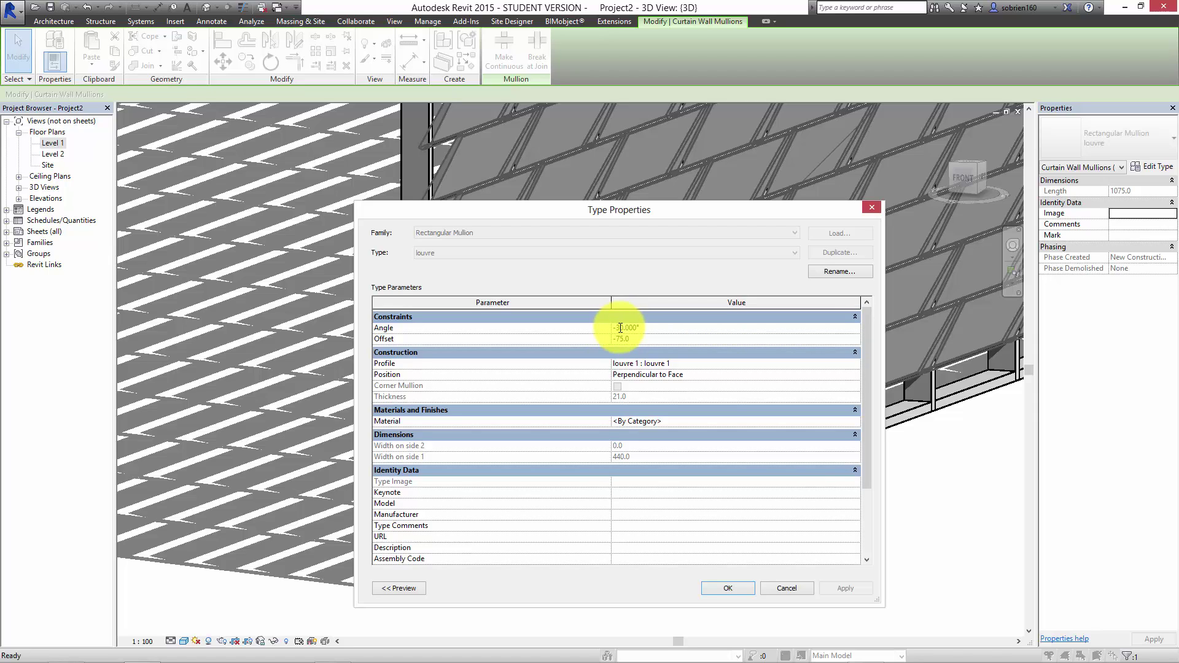
Step: Set the louvre mullion type's angle back to -90°, apply it and accept the type properties
{"action": "left_click", "coordinate": [617, 328]}
{"action": "left_click", "coordinate": [615, 332]}
{"action": "left_click", "coordinate": [616, 331]}
{"action": "left_click", "coordinate": [621, 332]}
{"action": "key", "text": "BackSpace"}
{"action": "type", "text": "9"}
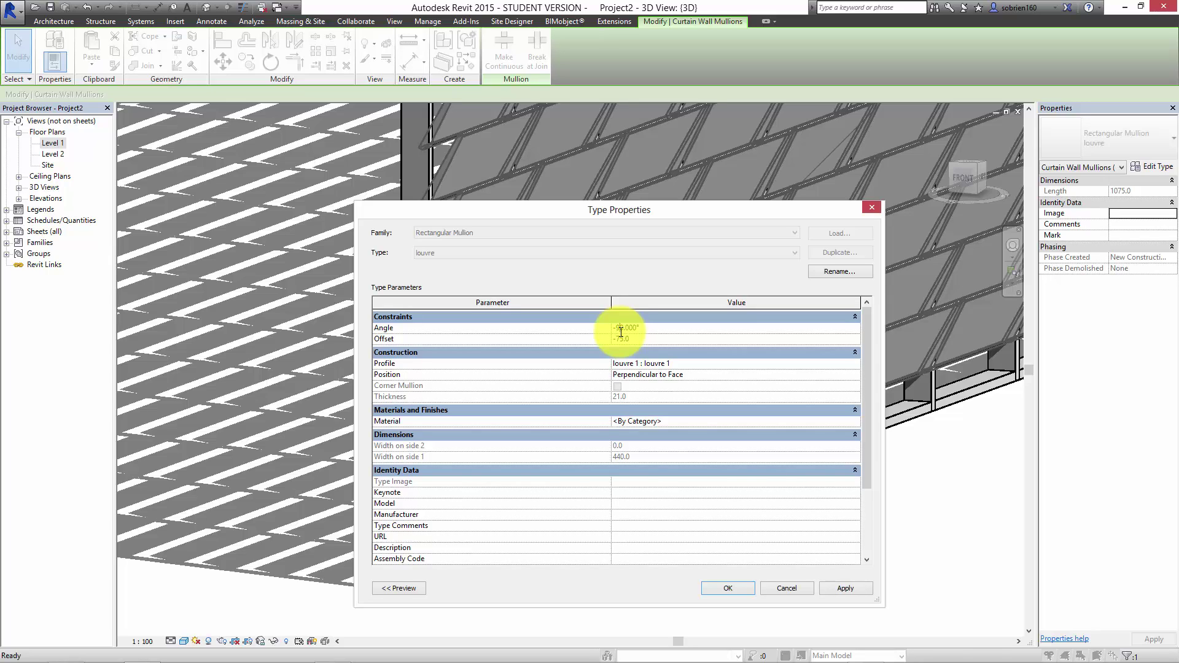
{"action": "left_click", "coordinate": [844, 586]}
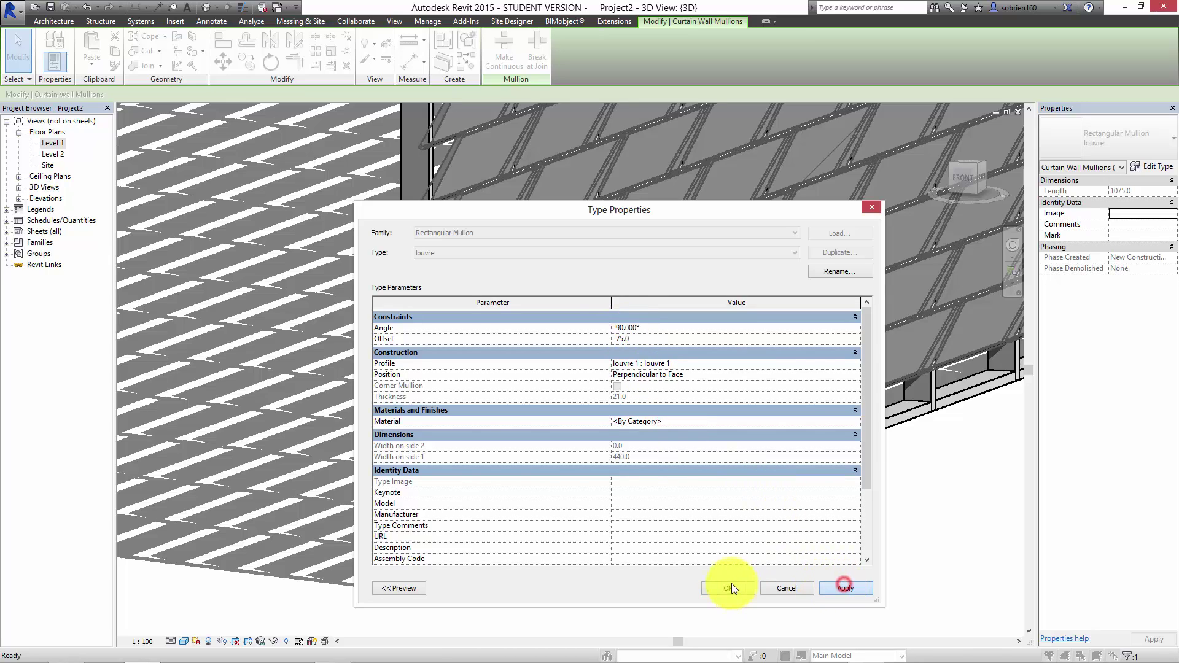
{"action": "left_click", "coordinate": [734, 589]}
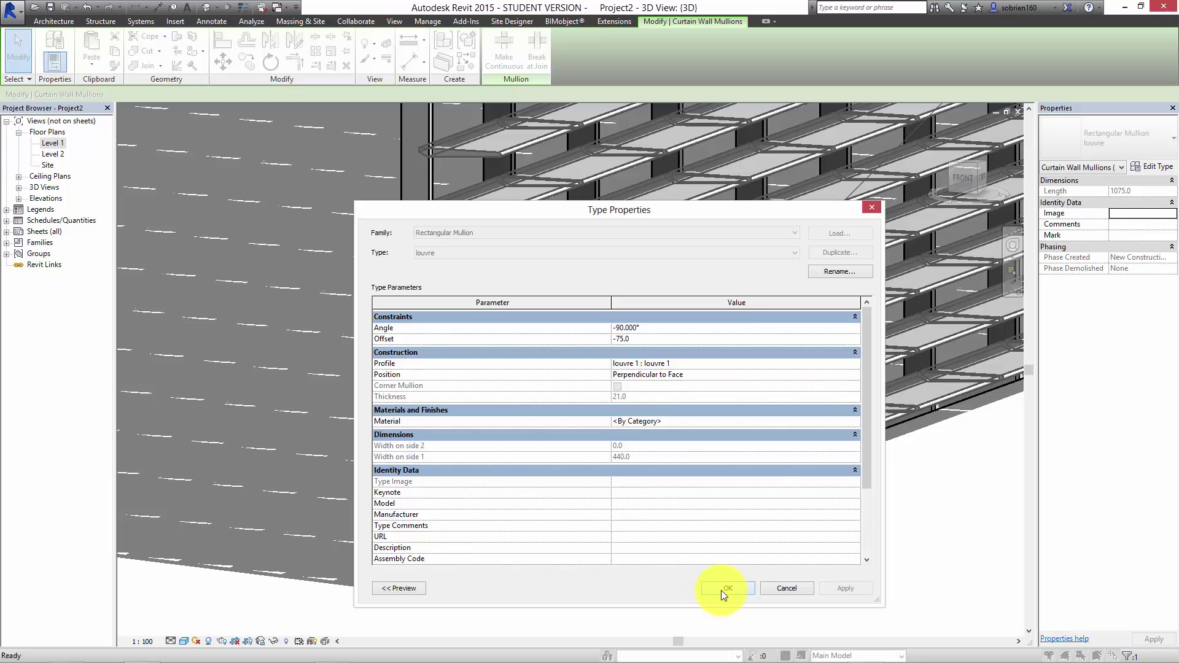
{"action": "left_click", "coordinate": [725, 589]}
{"action": "left_click", "coordinate": [775, 586]}
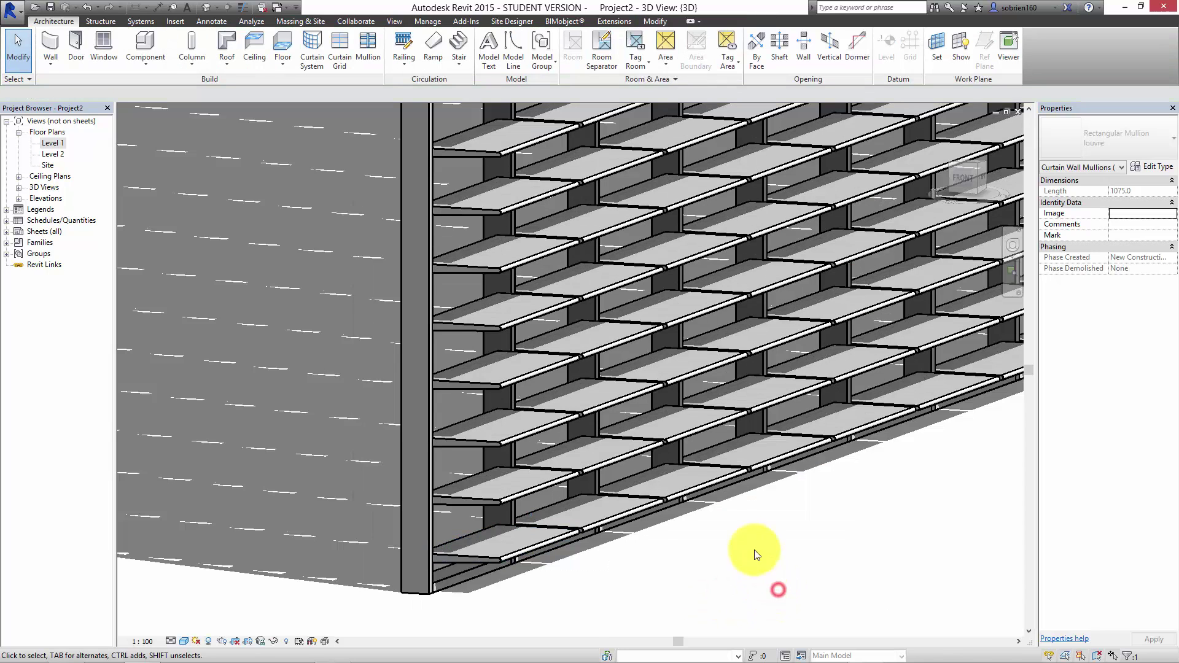
Step: In the louvre 1 profile family, rotate the whole blade outline a few degrees clockwise about its corner at the reference plane intersection
{"action": "left_click", "coordinate": [280, 8]}
{"action": "left_click", "coordinate": [332, 58]}
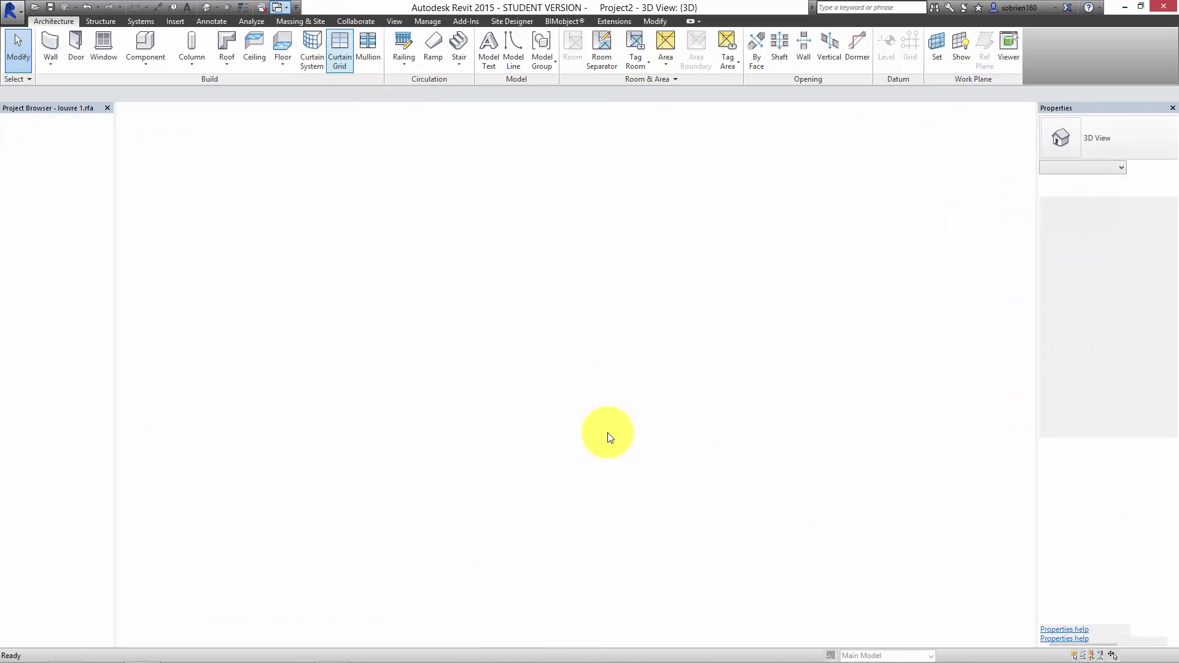
{"action": "left_click_drag", "start_coordinate": [395, 542], "coordinate": [779, 407]}
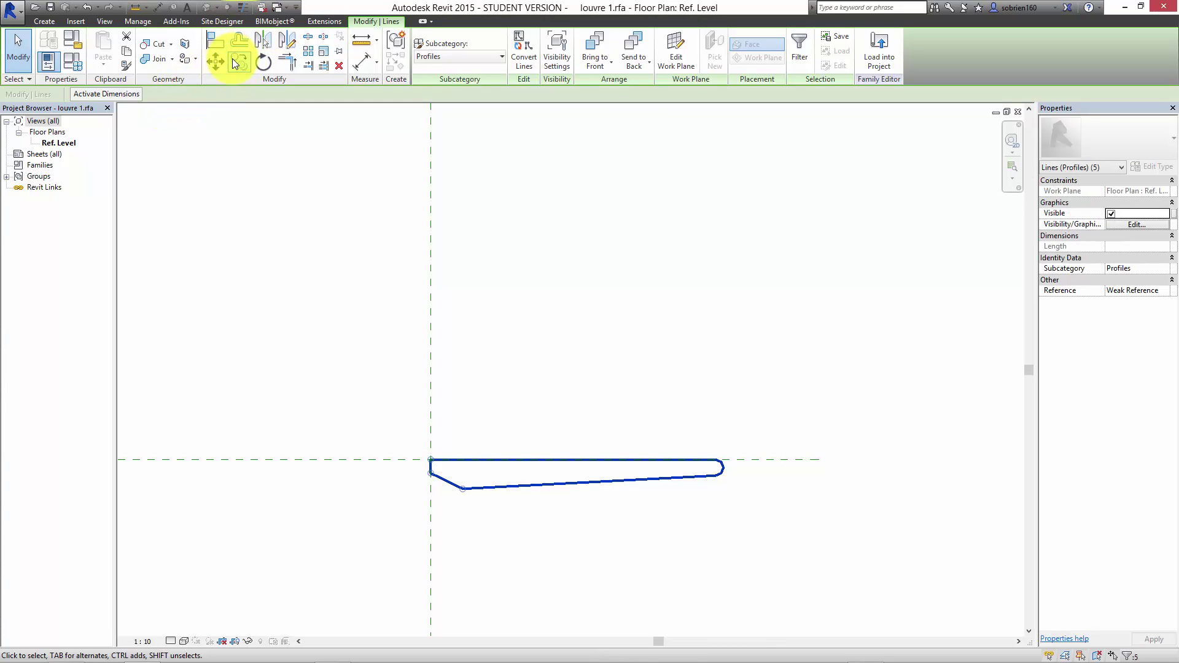
{"action": "left_click", "coordinate": [262, 62]}
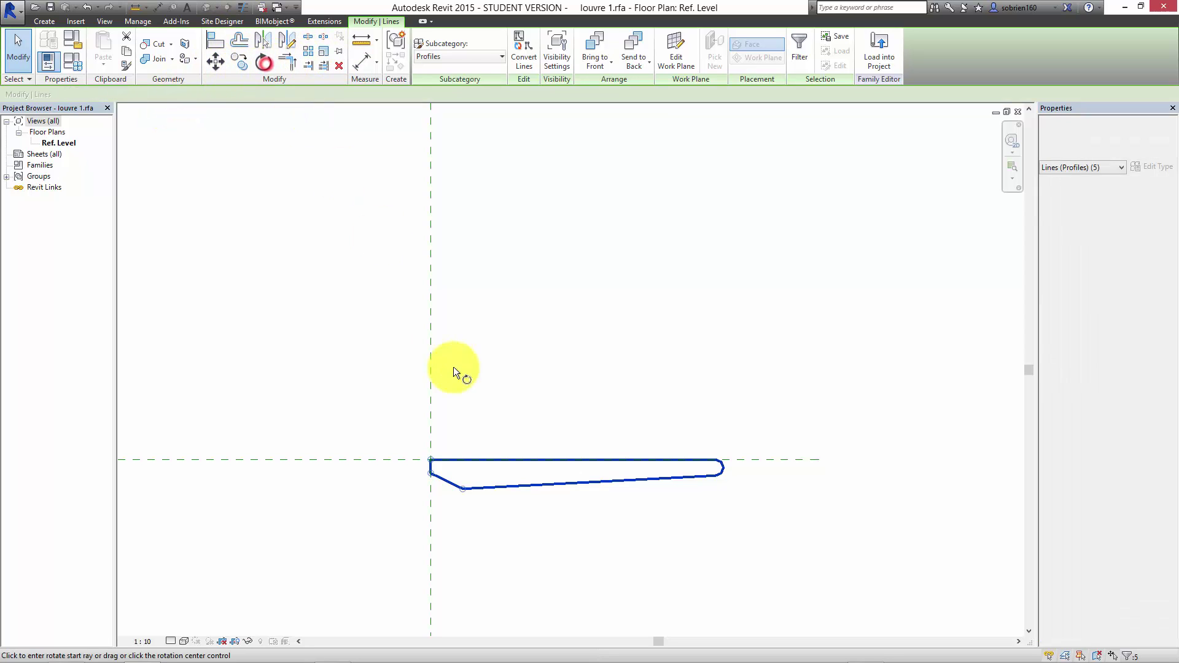
{"action": "left_click_drag", "start_coordinate": [577, 473], "coordinate": [430, 457]}
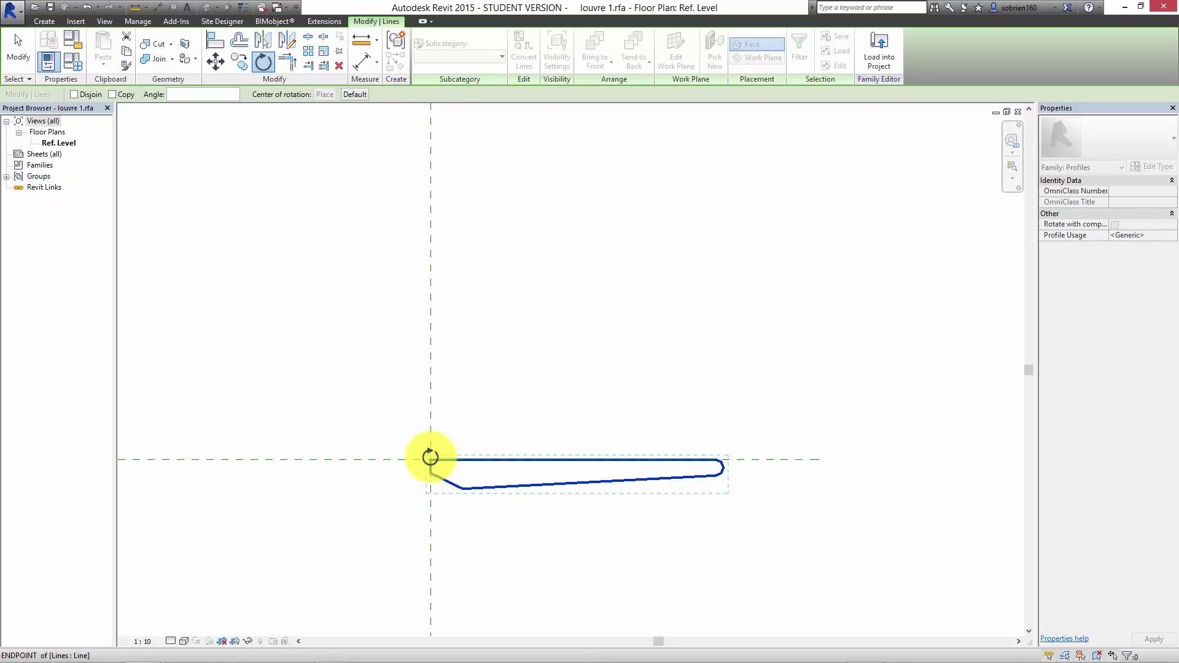
{"action": "left_click", "coordinate": [734, 459]}
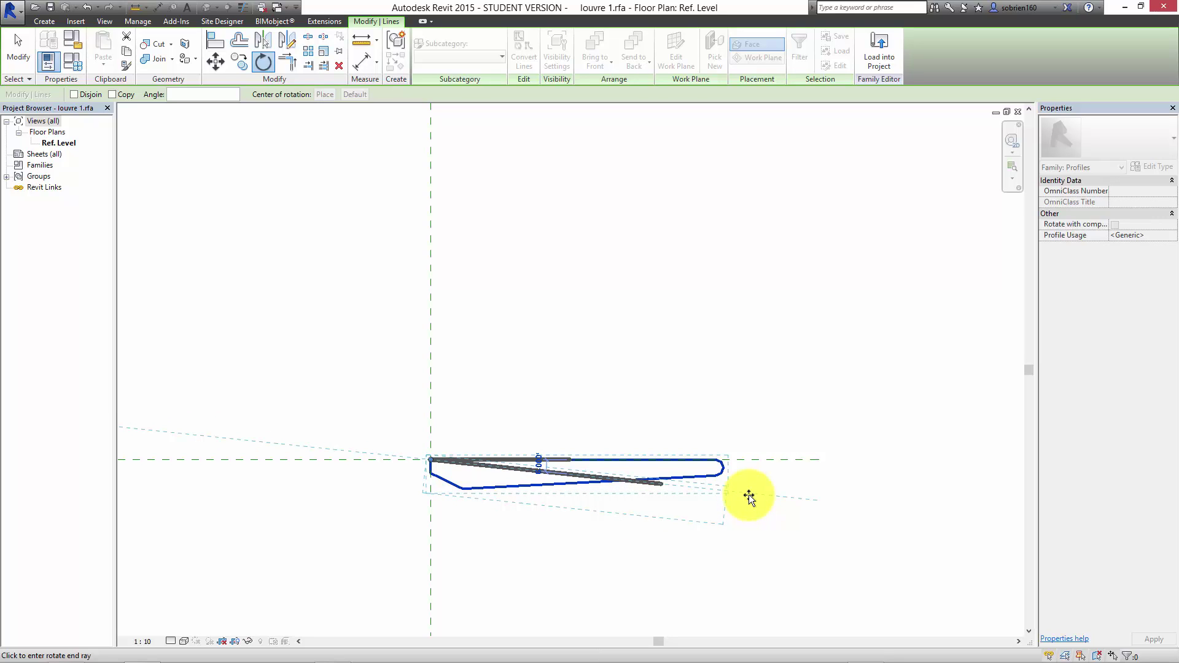
{"action": "left_click", "coordinate": [749, 496]}
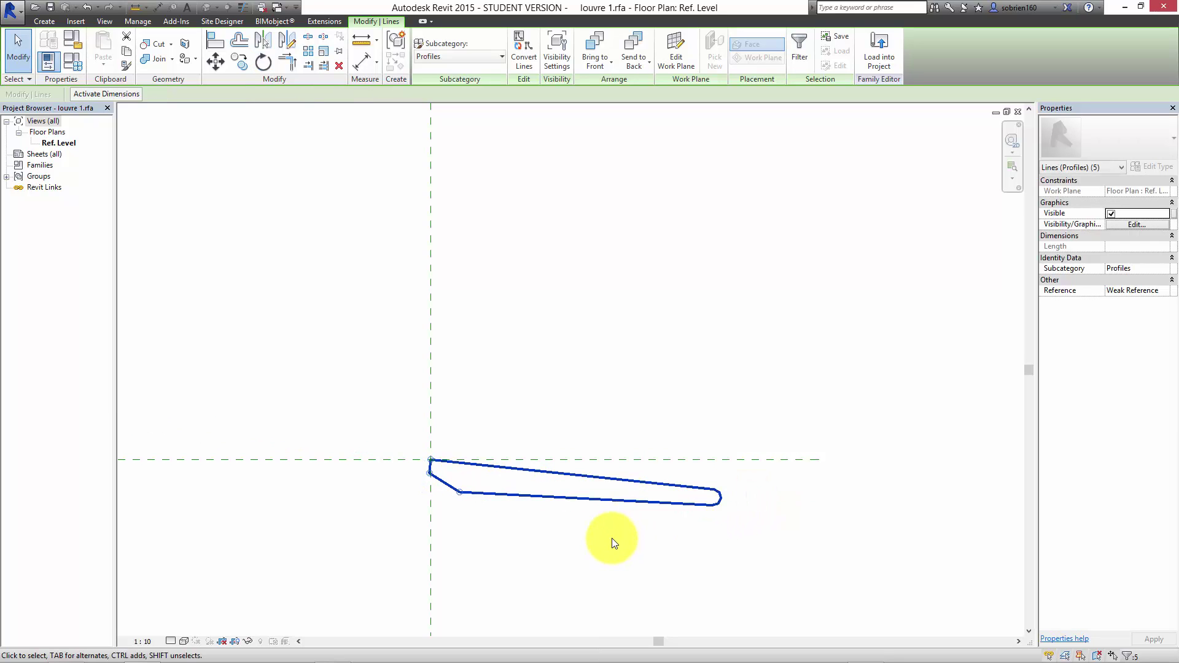
{"action": "scroll", "coordinate": [609, 538], "scroll_direction": "up", "scroll_amount": 2}
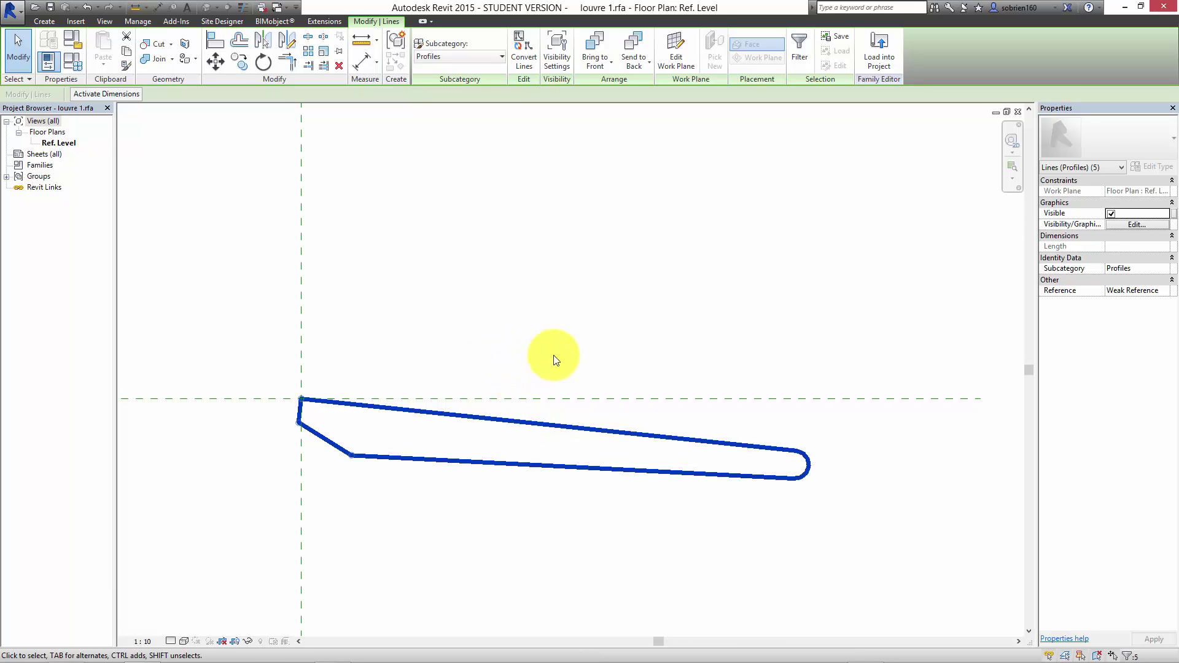
{"action": "left_click", "coordinate": [591, 332]}
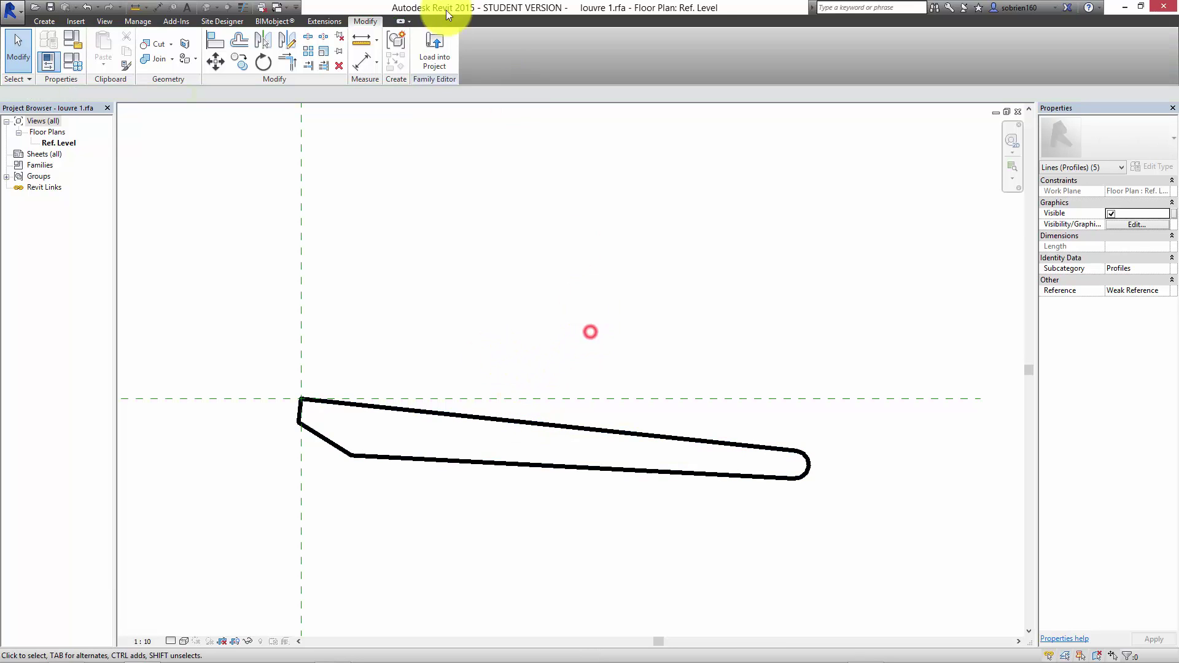
Step: Load the tilted louvre 1 profile into Project2, overwriting the existing version and its parameter values, and inspect the louvre wall in 3D
{"action": "left_click", "coordinate": [435, 53]}
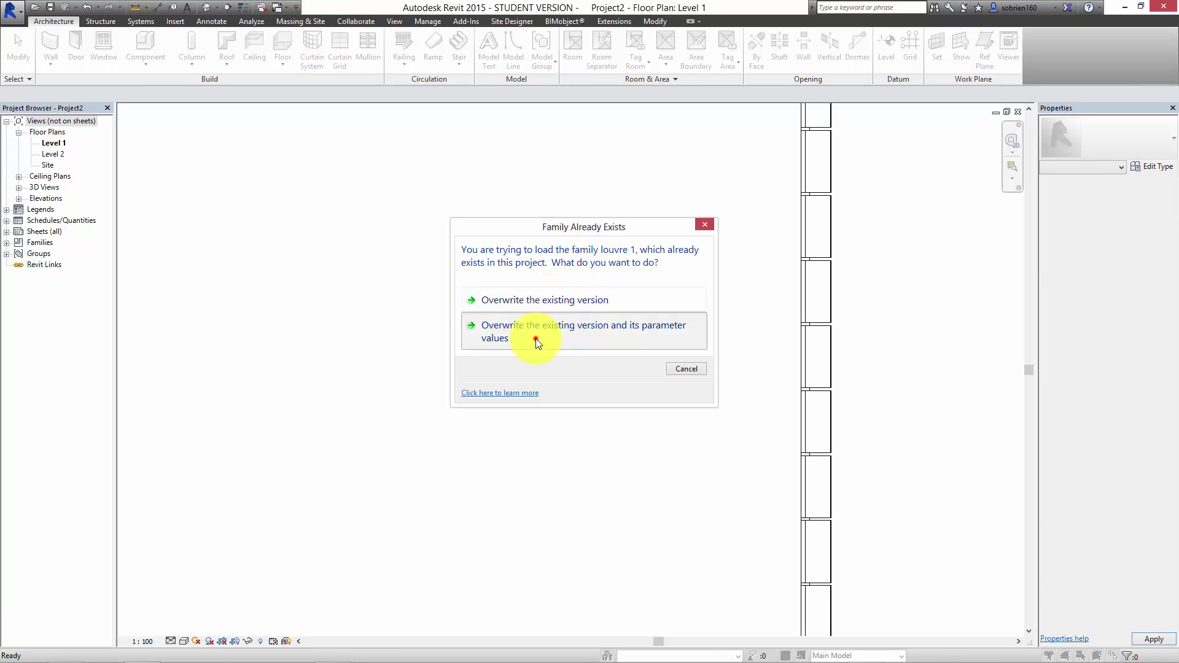
{"action": "left_click", "coordinate": [535, 337]}
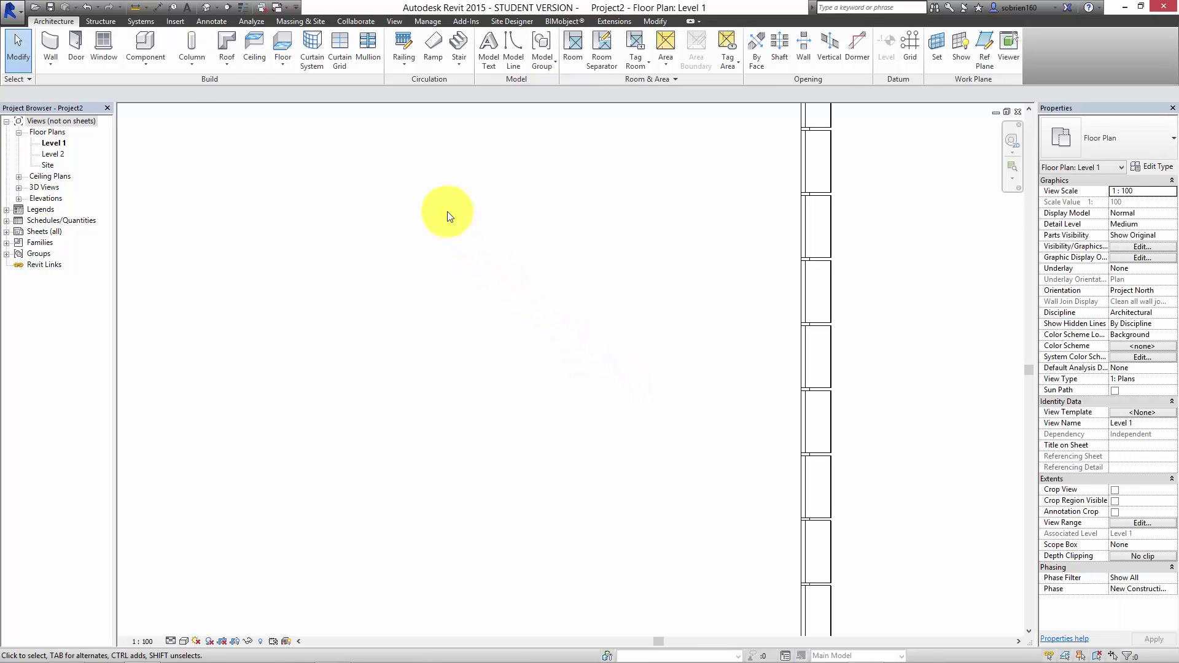
{"action": "left_click", "coordinate": [207, 9]}
{"action": "scroll", "coordinate": [466, 510], "scroll_direction": "down", "scroll_amount": 3}
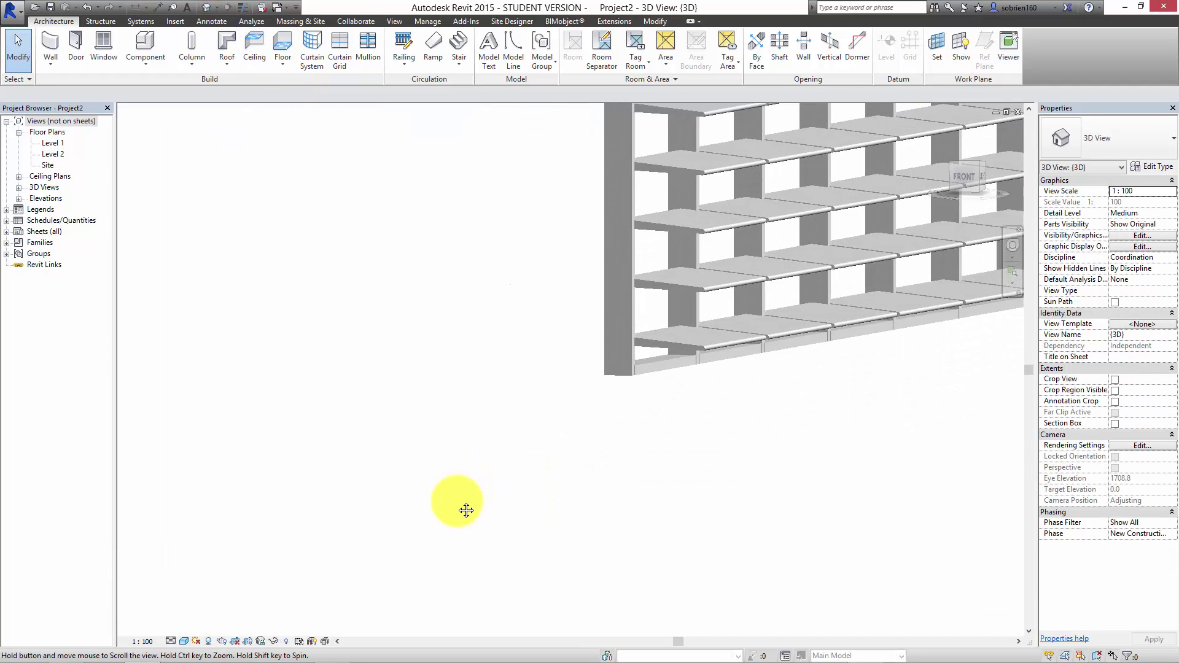
{"action": "scroll", "coordinate": [466, 508], "scroll_direction": "up", "scroll_amount": 4}
{"action": "middle_click_drag", "start_coordinate": [527, 442], "coordinate": [347, 517]}
{"action": "scroll", "coordinate": [396, 465], "scroll_direction": "down", "scroll_amount": 2}
{"action": "scroll", "coordinate": [541, 495], "scroll_direction": "up", "scroll_amount": 2}
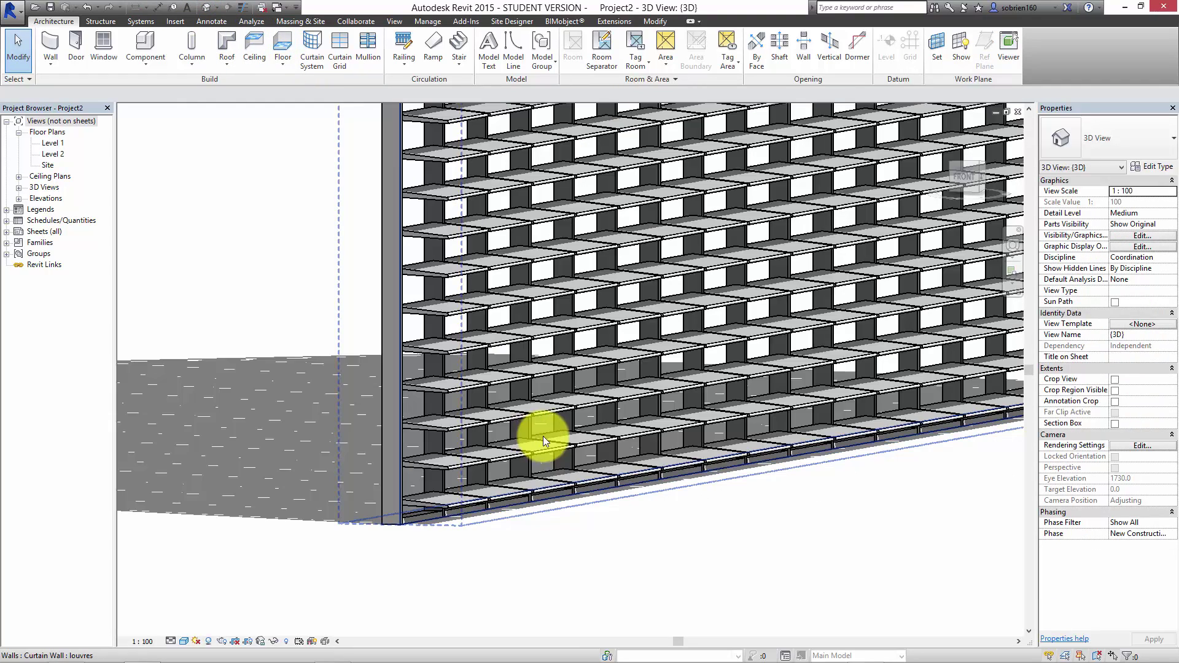
{"action": "scroll", "coordinate": [558, 407], "scroll_direction": "down", "scroll_amount": 2}
{"action": "middle_click_drag", "start_coordinate": [451, 467], "coordinate": [968, 645], "text": "shift"}
{"action": "left_click", "coordinate": [847, 653]}
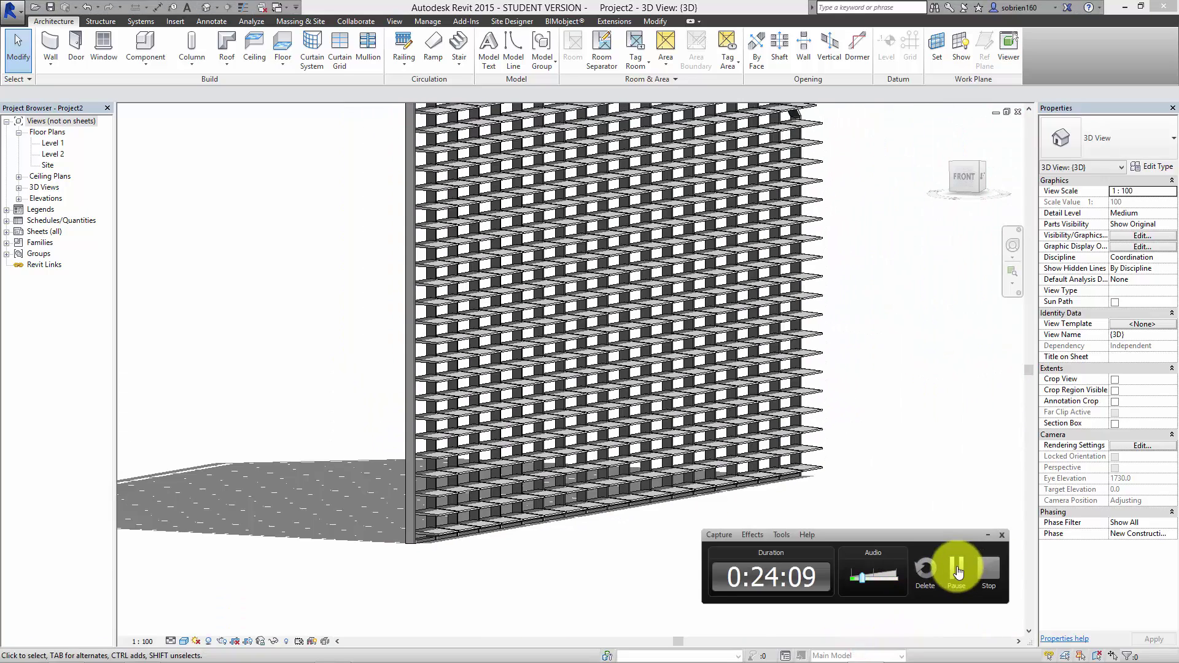
{"action": "left_click", "coordinate": [960, 565]}
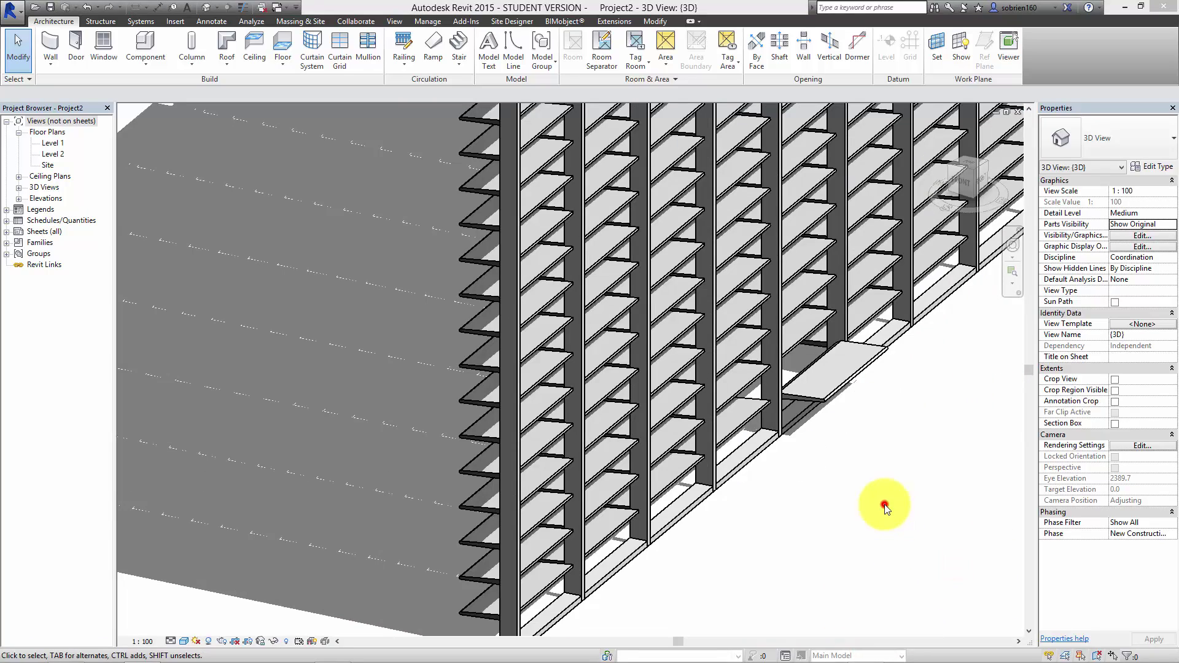
Step: Examine the louvre wall in 3D together with the building's glazed curtain wall behind it
{"action": "left_click", "coordinate": [885, 507]}
{"action": "scroll", "coordinate": [829, 527], "scroll_direction": "down", "scroll_amount": 2}
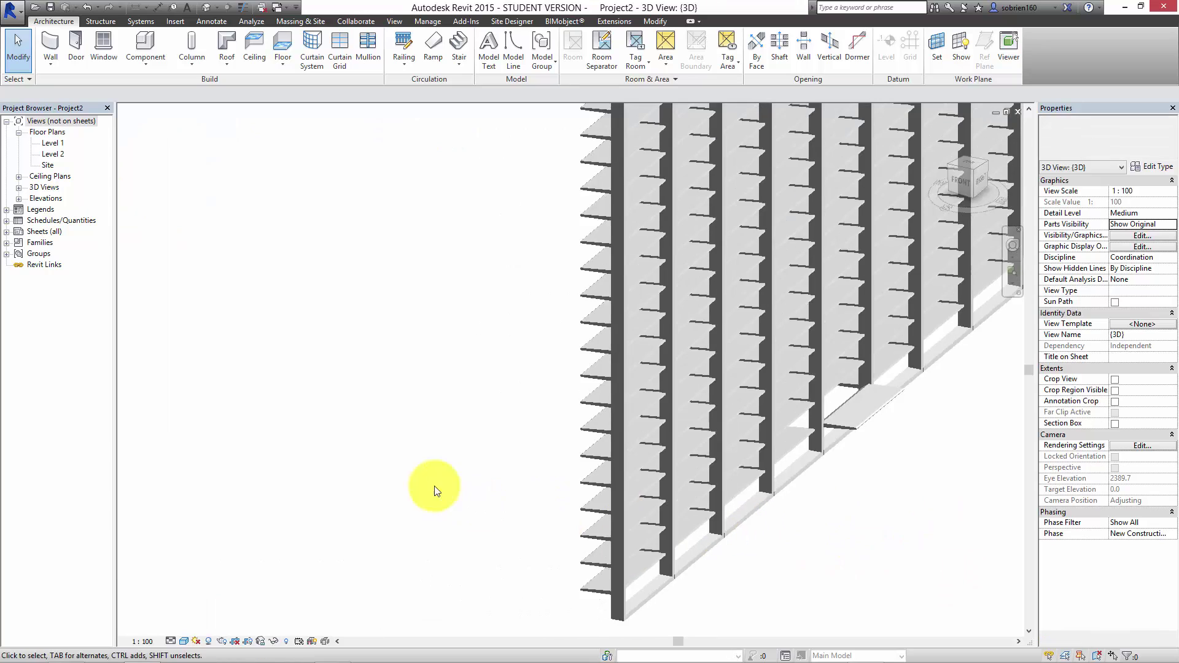
{"action": "middle_click_drag", "start_coordinate": [430, 481], "coordinate": [587, 449]}
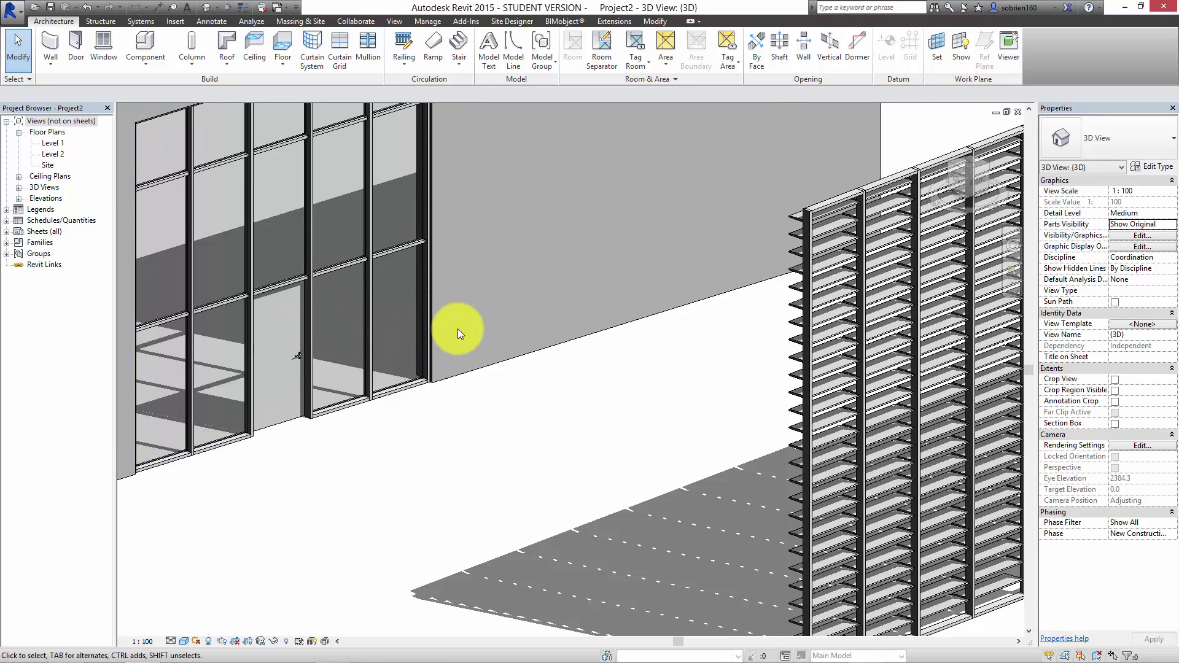
Step: Select the lower glass panel immediately beside the door in the building's glazed curtain wall and unpin it
{"action": "scroll", "coordinate": [418, 332], "scroll_direction": "up", "scroll_amount": 5}
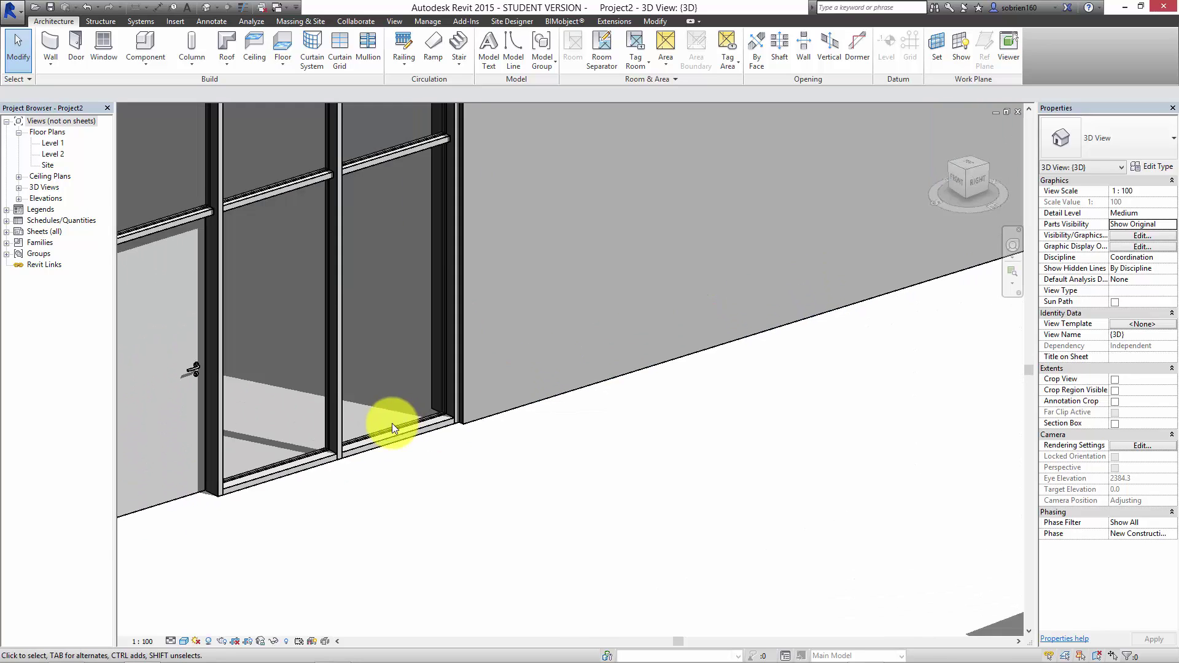
{"action": "key", "text": "Tab"}
{"action": "key", "text": "Tab"}
{"action": "key", "text": "Tab"}
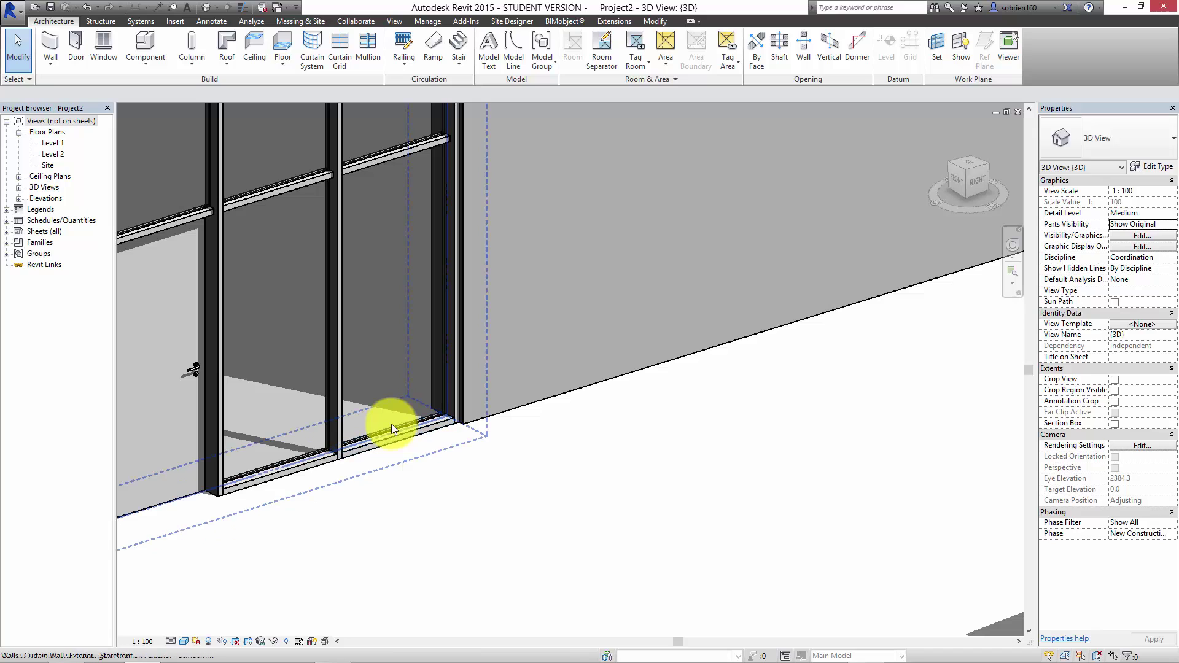
{"action": "left_click", "coordinate": [315, 449]}
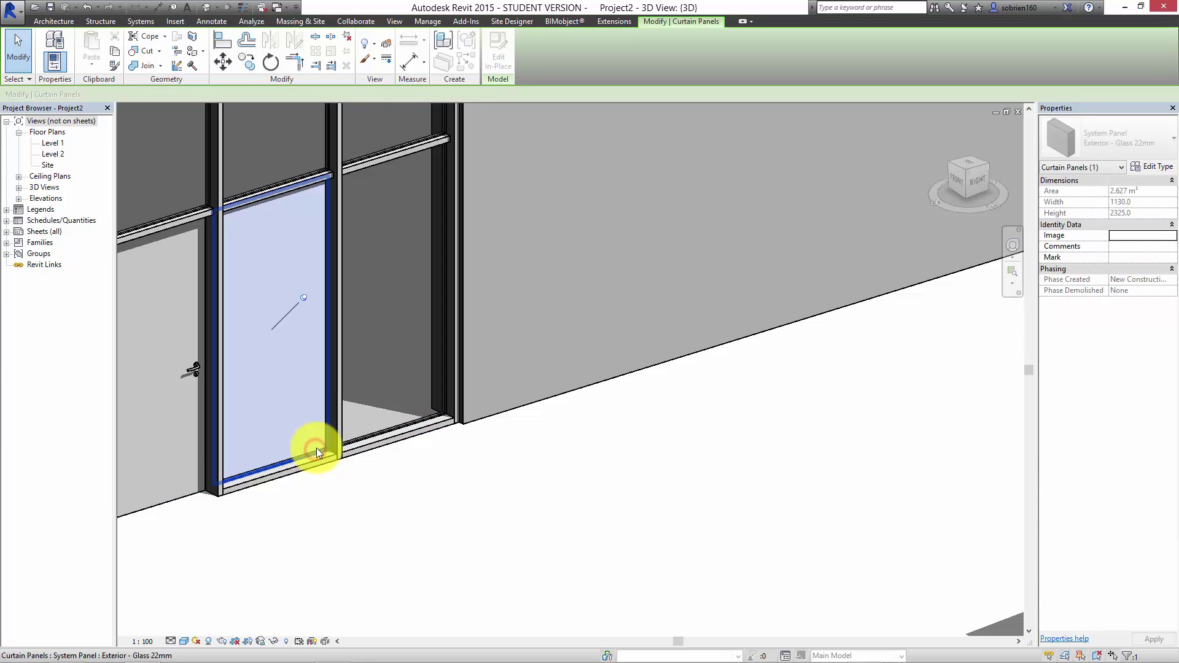
{"action": "left_click", "coordinate": [305, 298]}
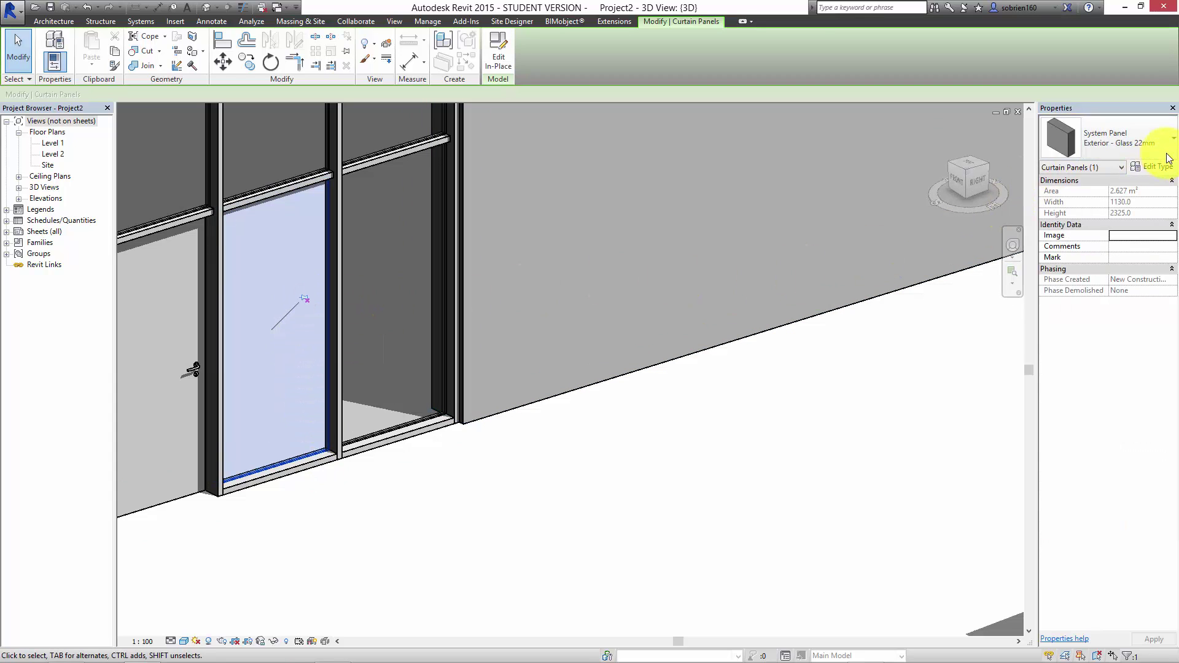
Step: Change the unpinned glass panel beside the door to the Curtain Wall type louvres
{"action": "left_click", "coordinate": [1149, 148]}
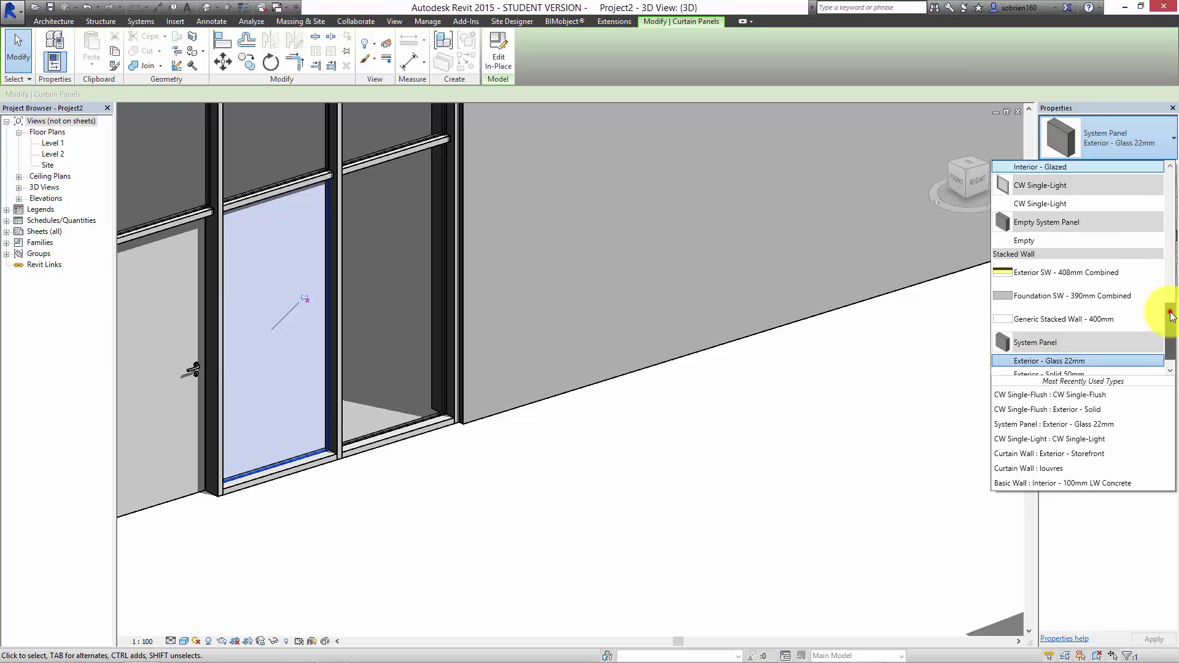
{"action": "scroll", "coordinate": [1173, 274], "scroll_direction": "up", "scroll_amount": 3}
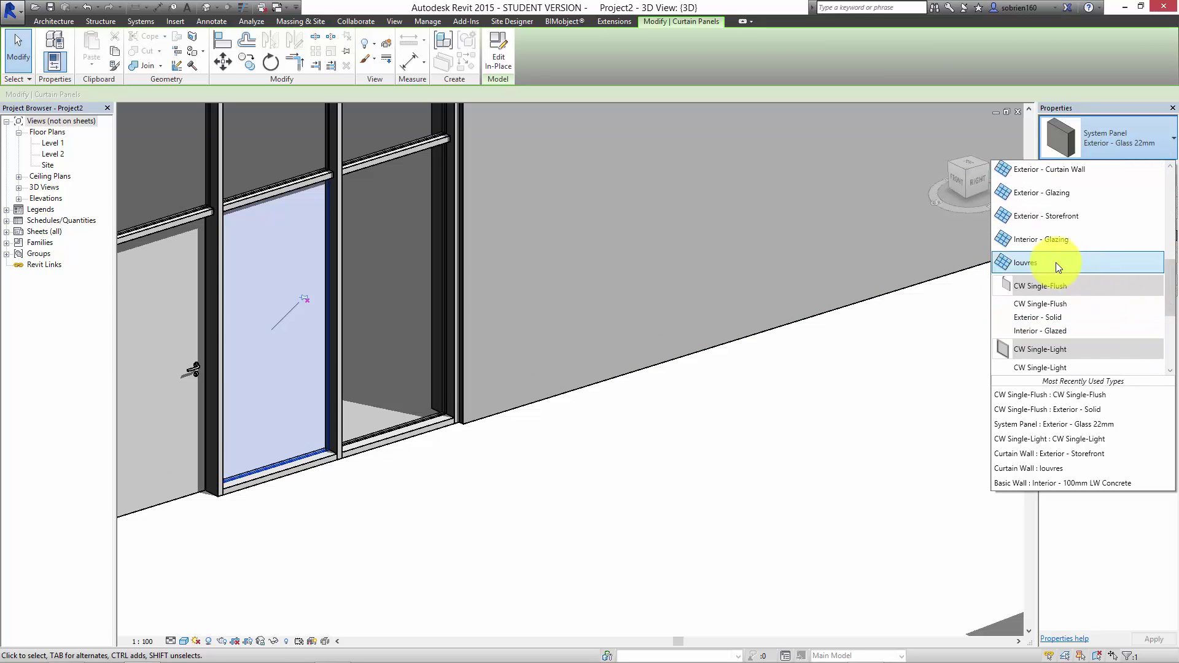
{"action": "left_click", "coordinate": [1053, 258]}
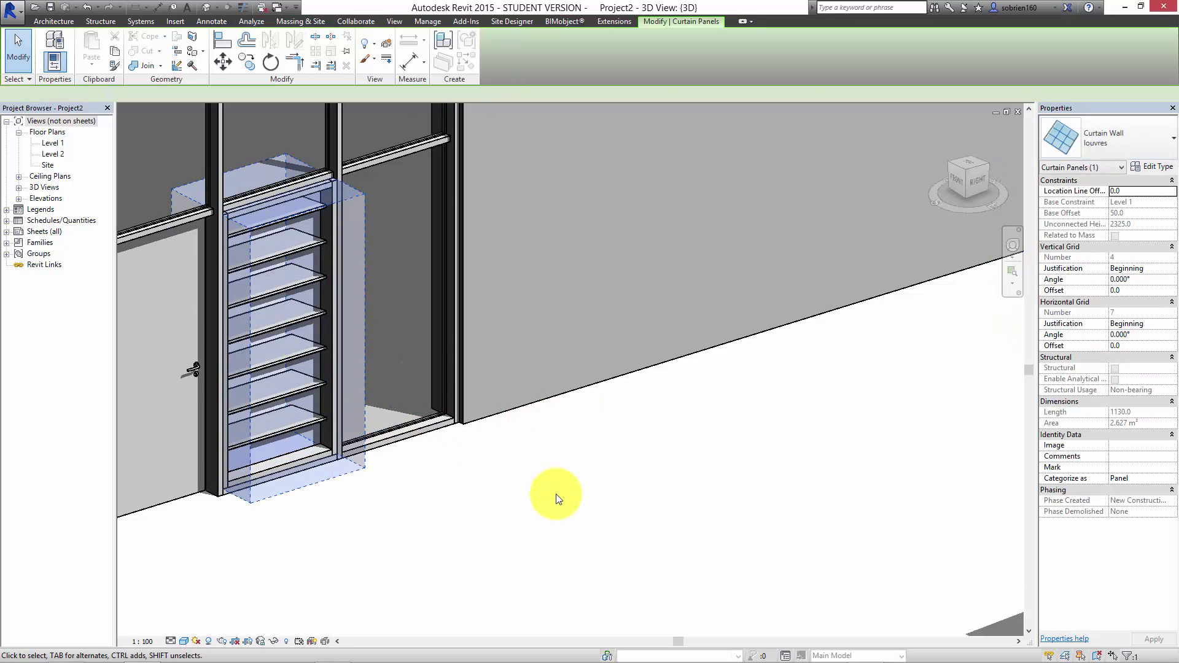
{"action": "left_click", "coordinate": [558, 501]}
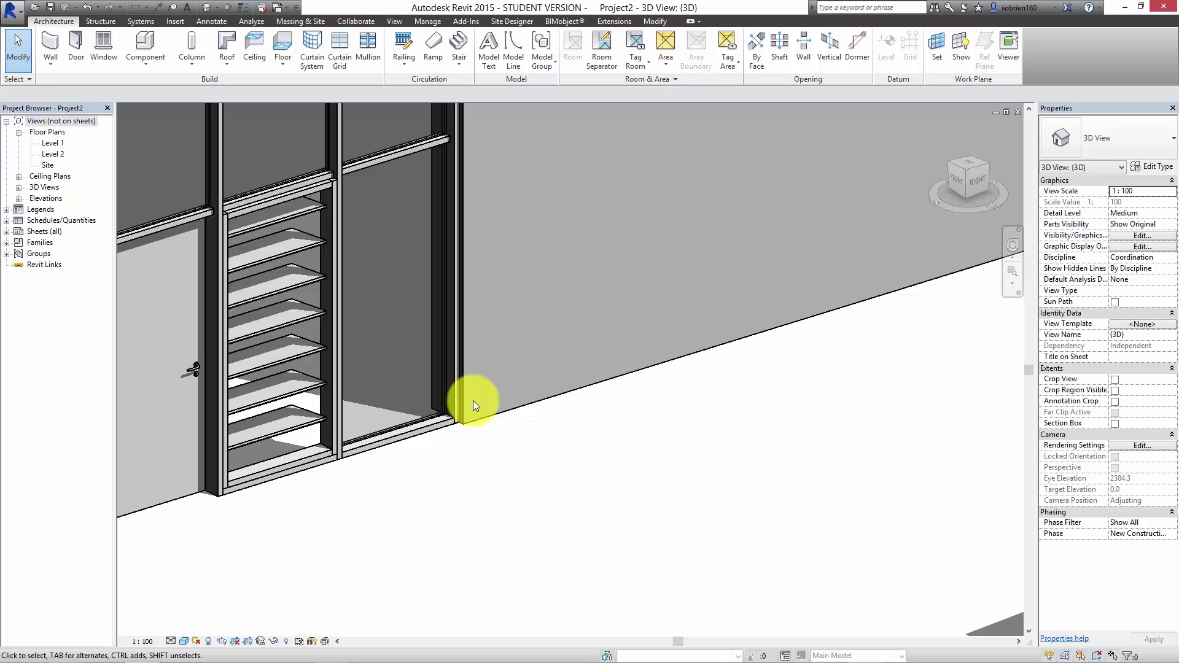
{"action": "left_click", "coordinate": [261, 471]}
{"action": "left_click", "coordinate": [319, 551]}
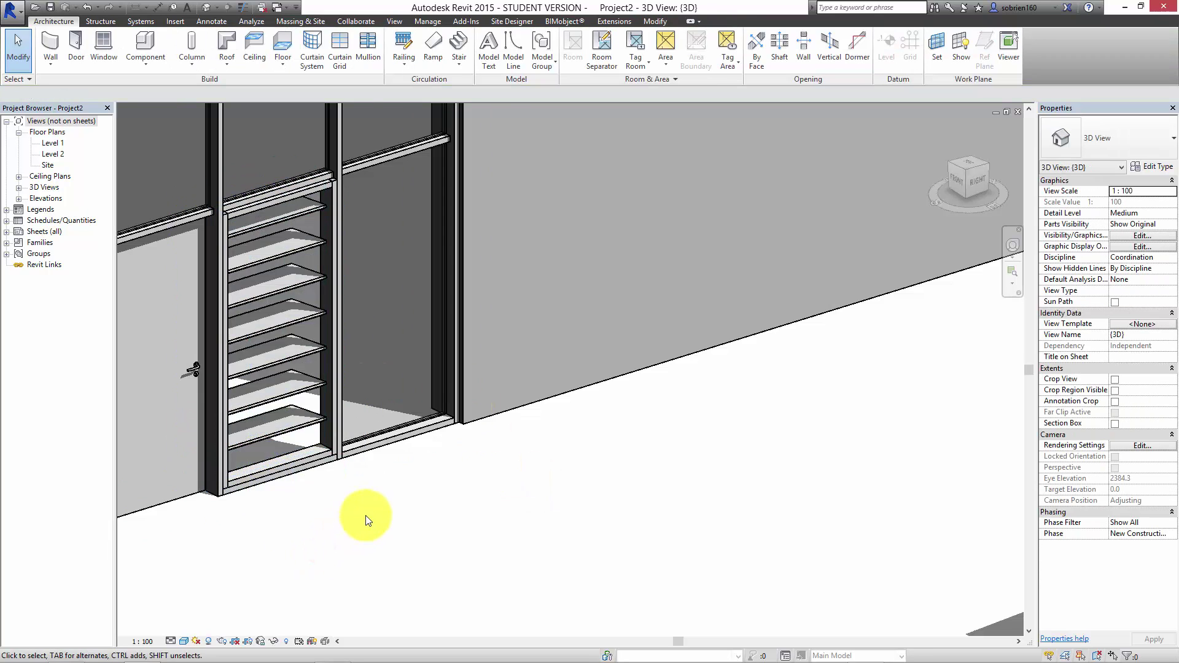
{"action": "middle_click_drag", "start_coordinate": [368, 514], "coordinate": [482, 474], "text": "shift"}
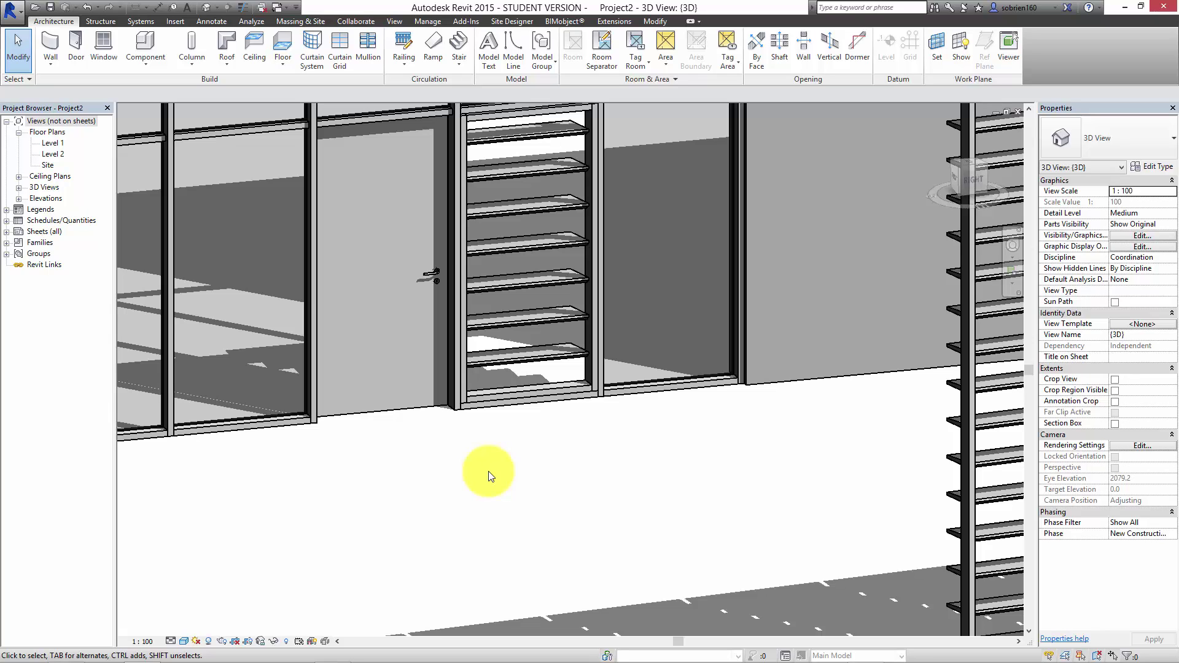
{"action": "mouse_move", "coordinate": [1124, 661]}
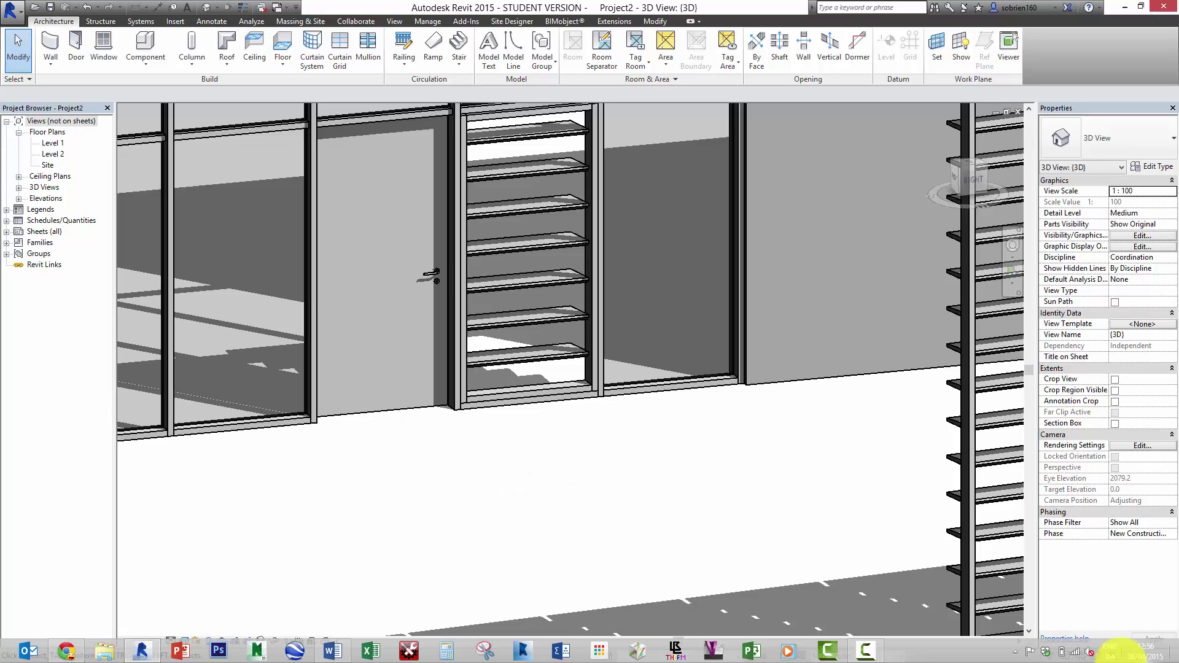
{"action": "left_click", "coordinate": [886, 652]}
{"action": "left_click", "coordinate": [968, 574]}
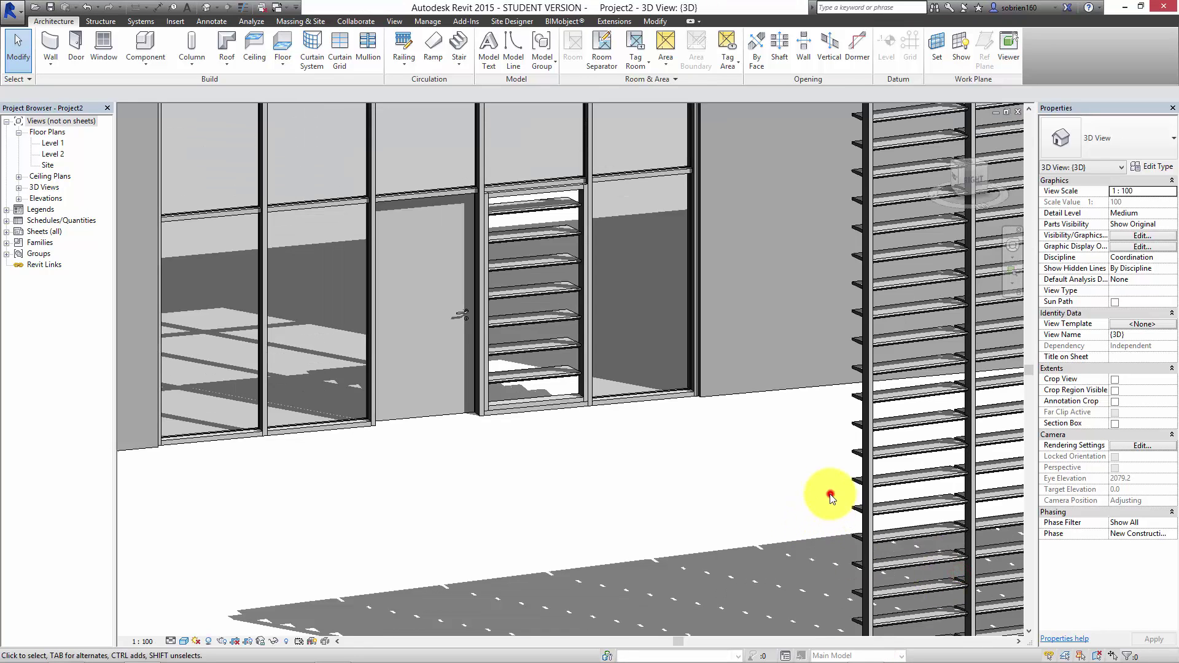
Step: Edit the type of the freestanding louvres curtain wall, setting the vertical mullions' Border 1 Type to None
{"action": "left_click", "coordinate": [860, 448]}
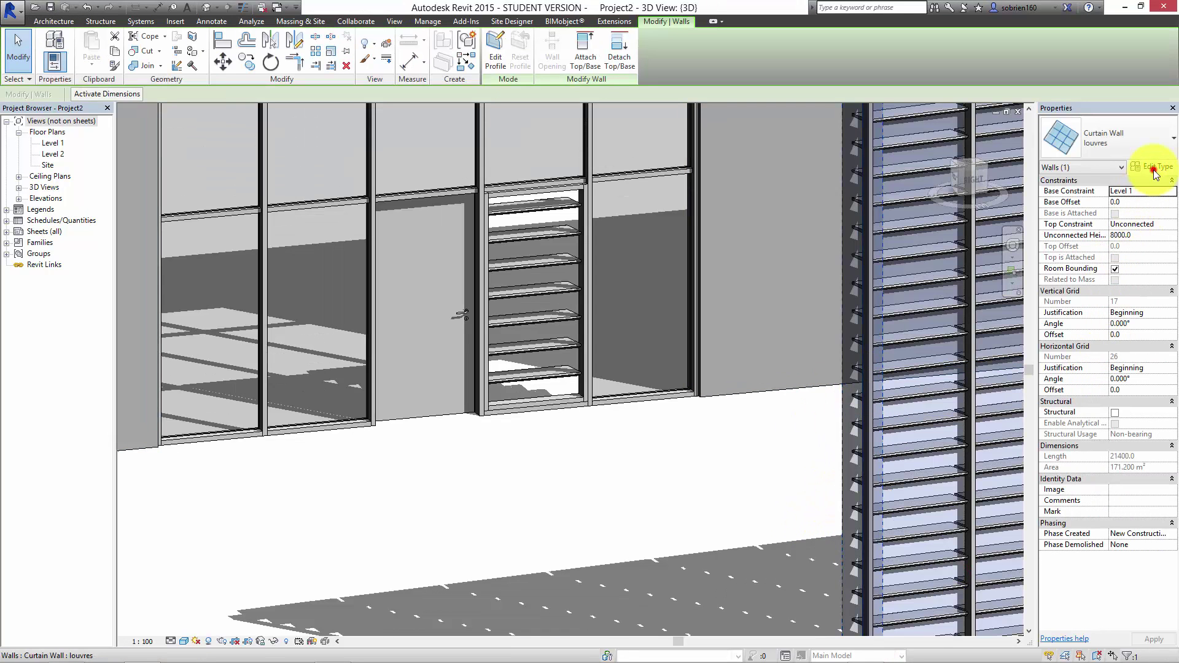
{"action": "left_click", "coordinate": [1155, 167]}
{"action": "left_click_drag", "start_coordinate": [1064, 311], "coordinate": [1063, 341]}
{"action": "left_click", "coordinate": [1052, 359]}
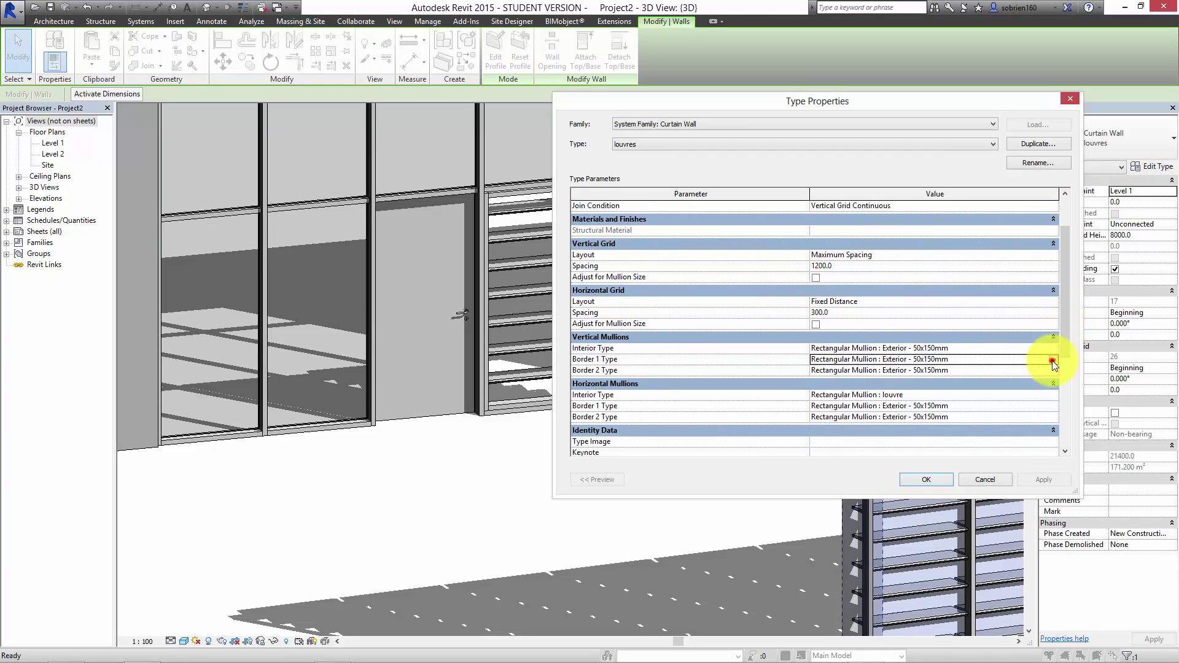
{"action": "left_click", "coordinate": [1052, 360]}
{"action": "scroll", "coordinate": [1051, 391], "scroll_direction": "up", "scroll_amount": 3}
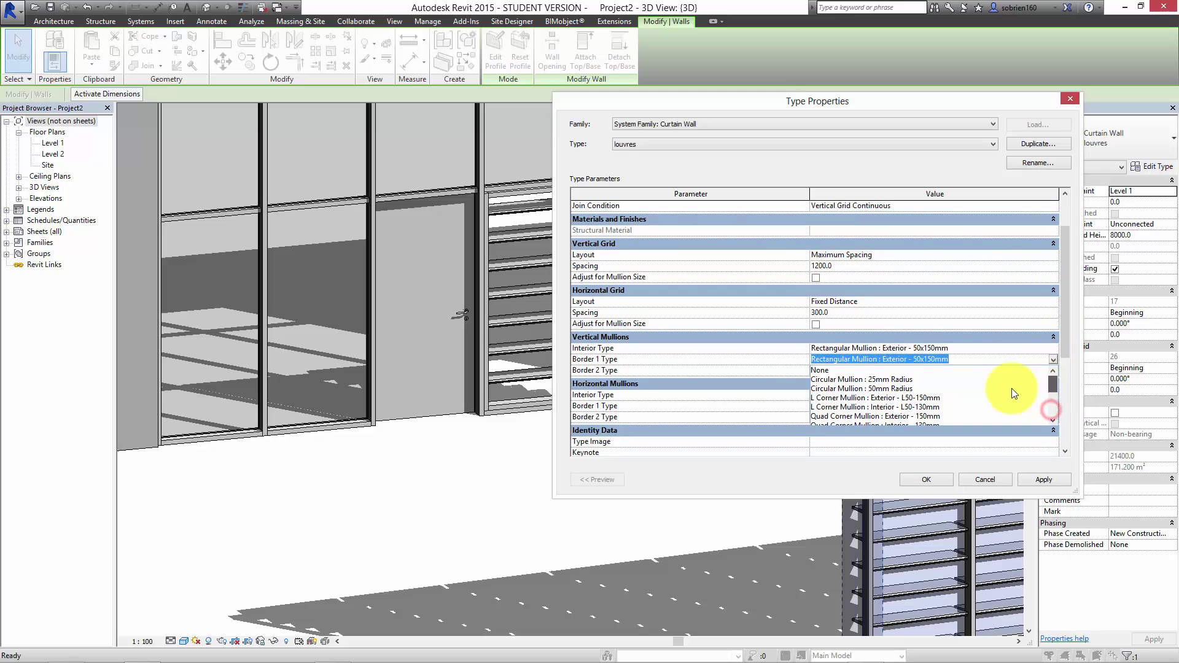
{"action": "left_click", "coordinate": [966, 371]}
Step: Set the vertical mullions' Border 2 Type to None, apply the change and delete the mullions that became non-type driven
{"action": "left_click", "coordinate": [1031, 368]}
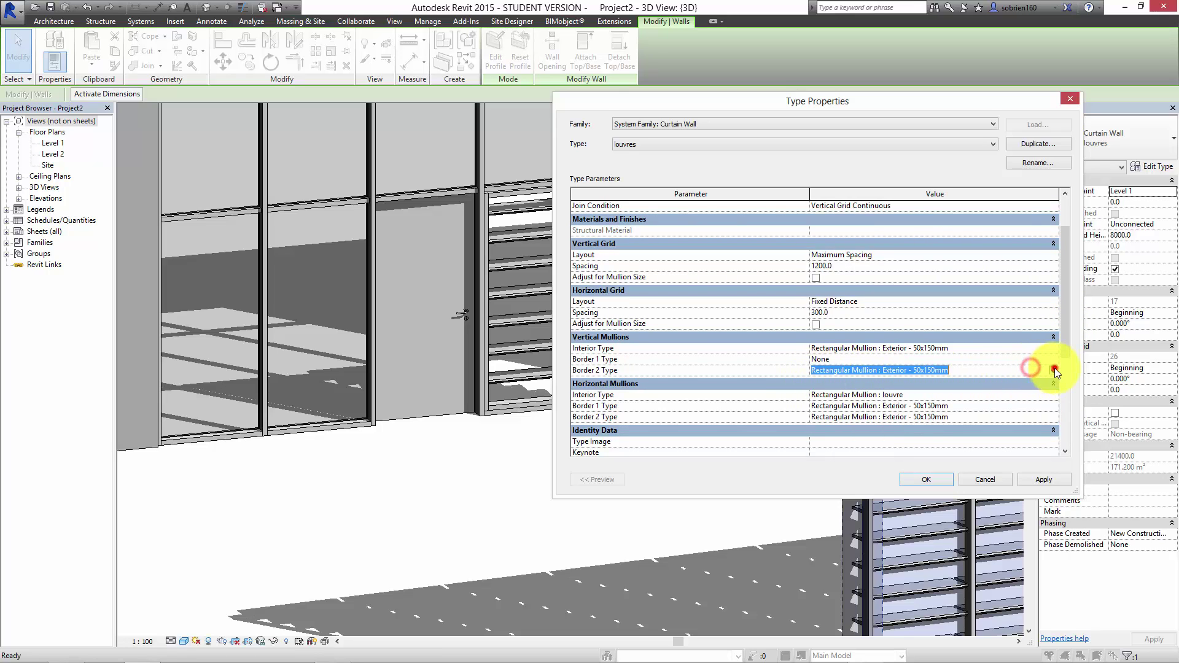
{"action": "left_click", "coordinate": [1054, 370]}
{"action": "left_click_drag", "start_coordinate": [1054, 402], "coordinate": [1052, 390]}
{"action": "left_click", "coordinate": [845, 382]}
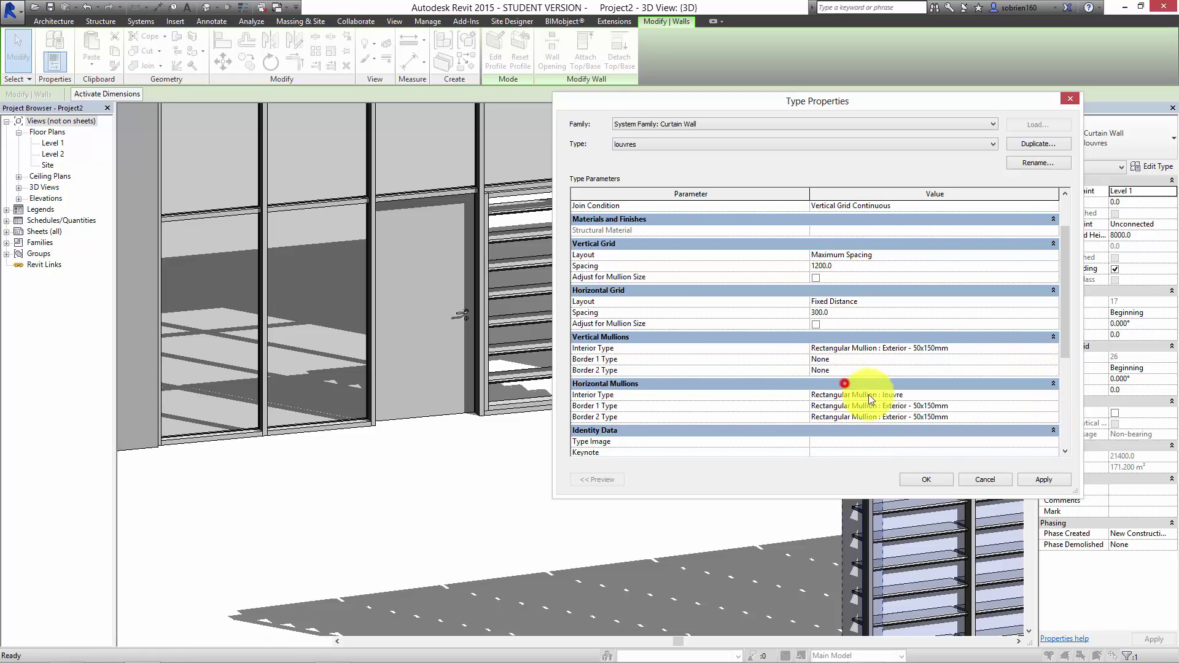
{"action": "left_click", "coordinate": [1043, 481]}
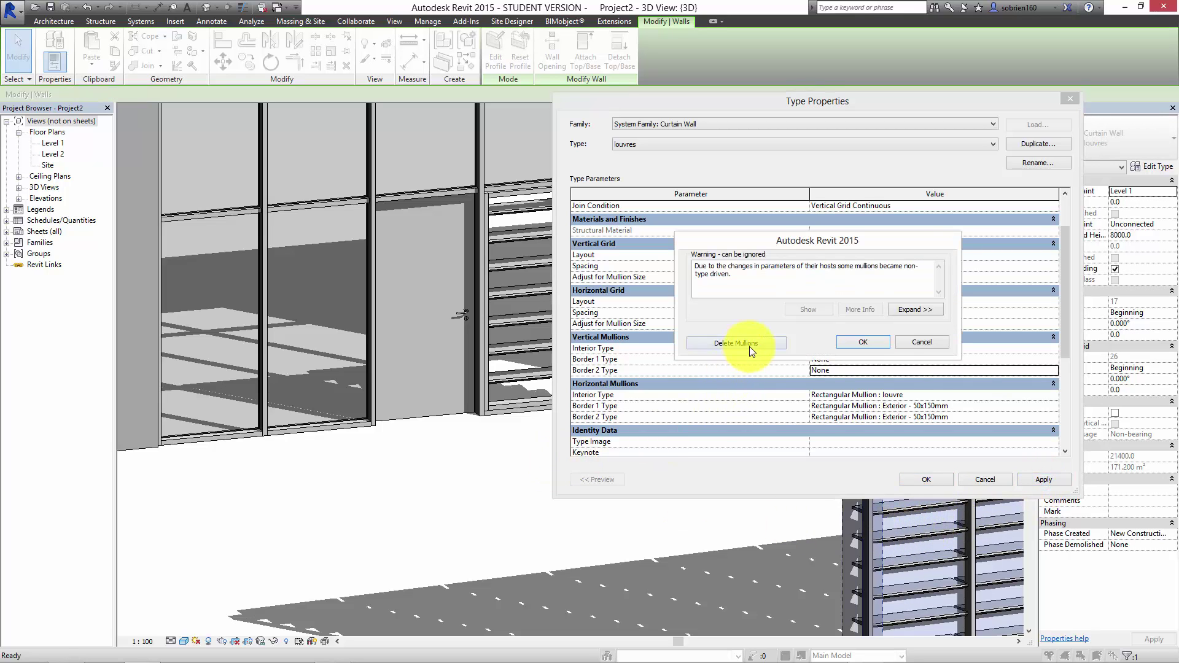
{"action": "left_click", "coordinate": [750, 345]}
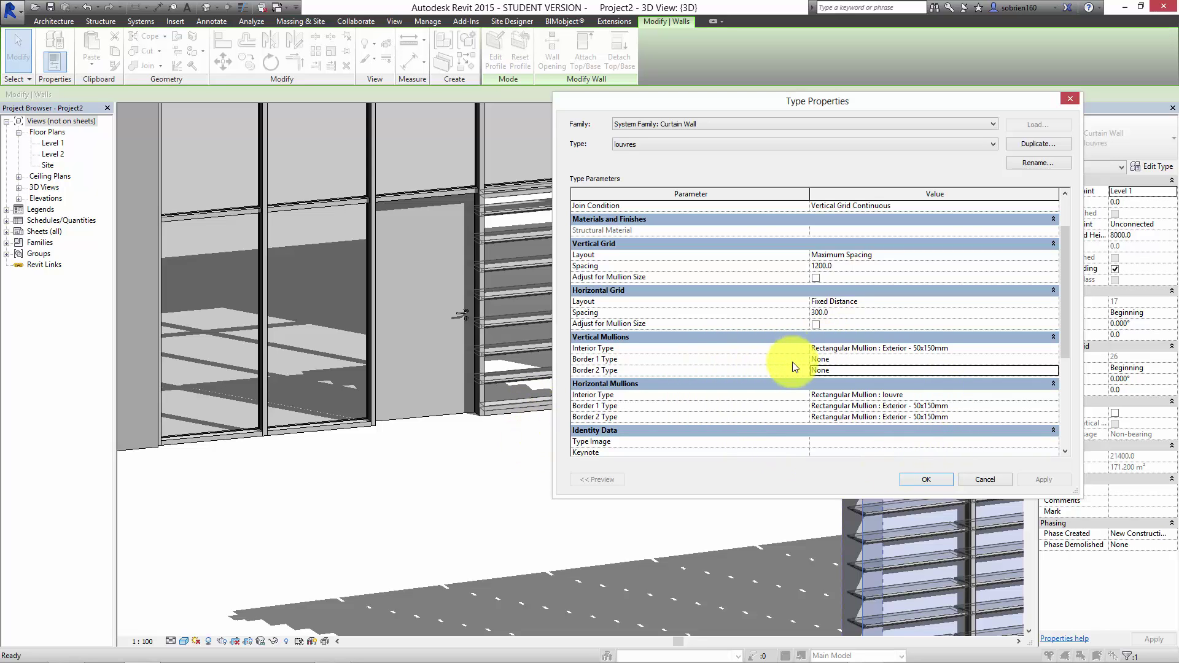
Step: Set Border 1 Type and Border 2 Type of the horizontal mullions to None, delete the leftover mullions and accept the type changes
{"action": "left_click", "coordinate": [1053, 407]}
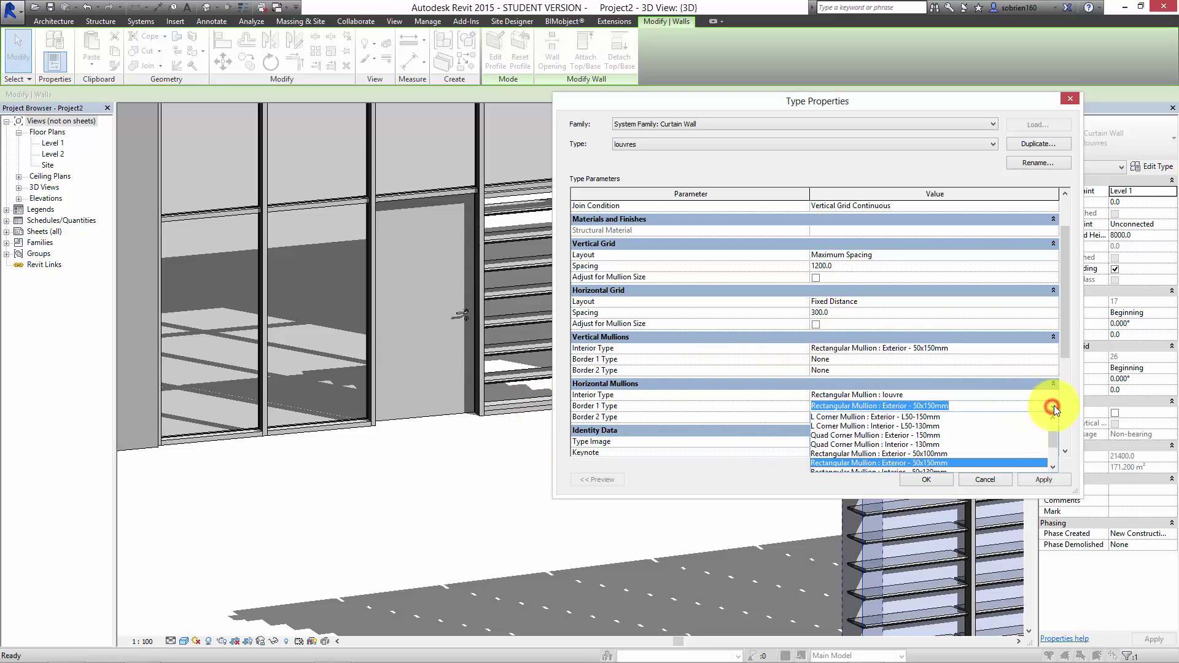
{"action": "scroll", "coordinate": [1053, 436], "scroll_direction": "up", "scroll_amount": 1}
{"action": "left_click", "coordinate": [930, 421]}
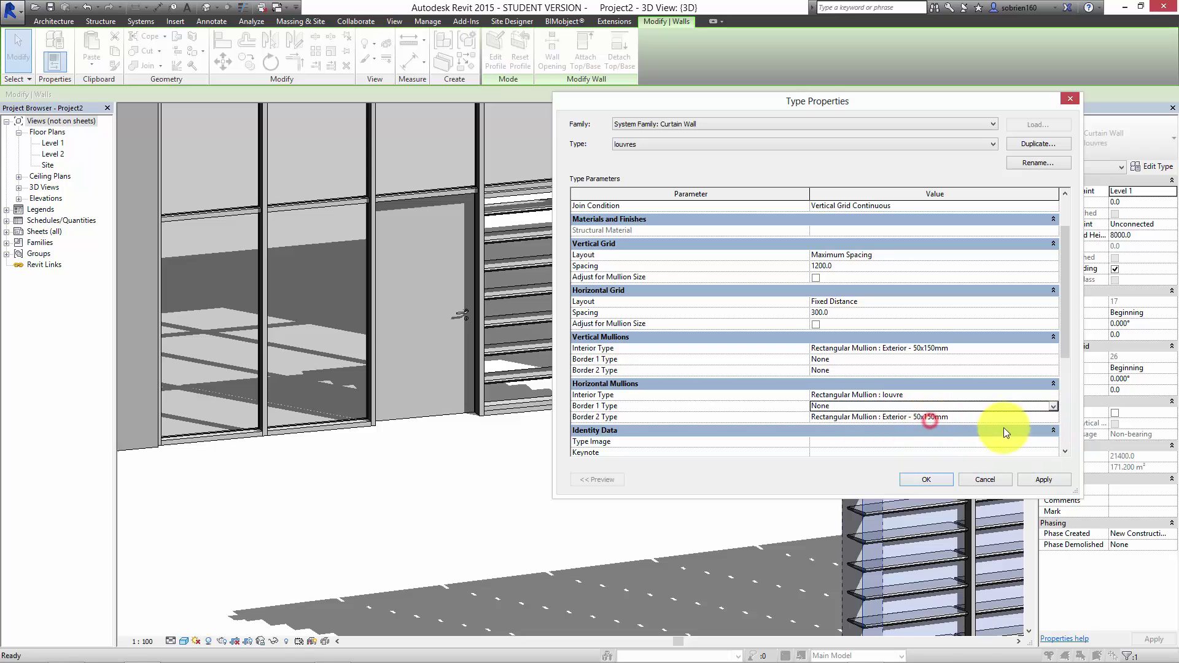
{"action": "left_click", "coordinate": [1052, 417]}
{"action": "left_click", "coordinate": [1052, 418]}
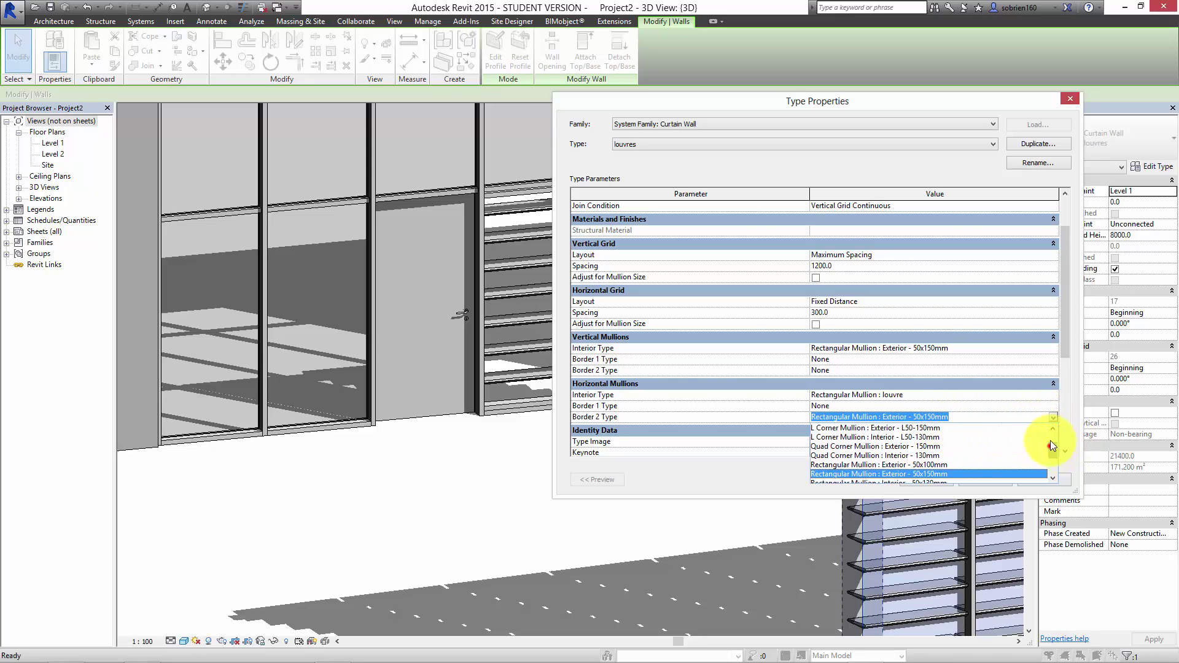
{"action": "left_click", "coordinate": [1050, 441]}
{"action": "left_click", "coordinate": [868, 432]}
{"action": "left_click", "coordinate": [1038, 480]}
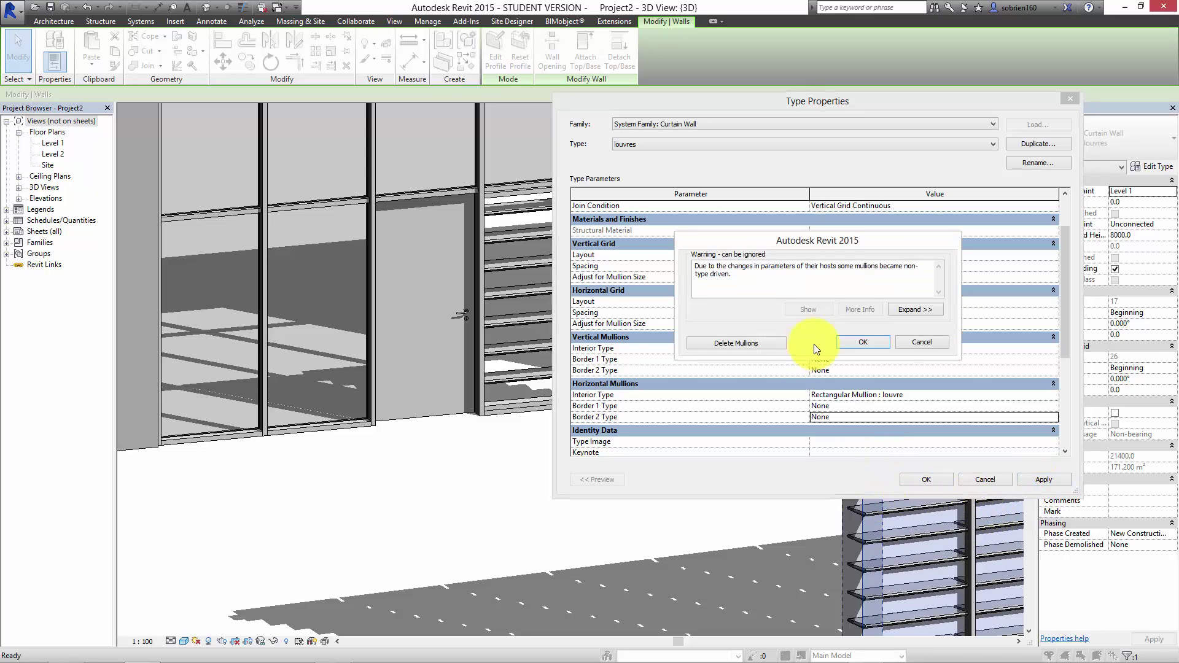
{"action": "left_click", "coordinate": [770, 343]}
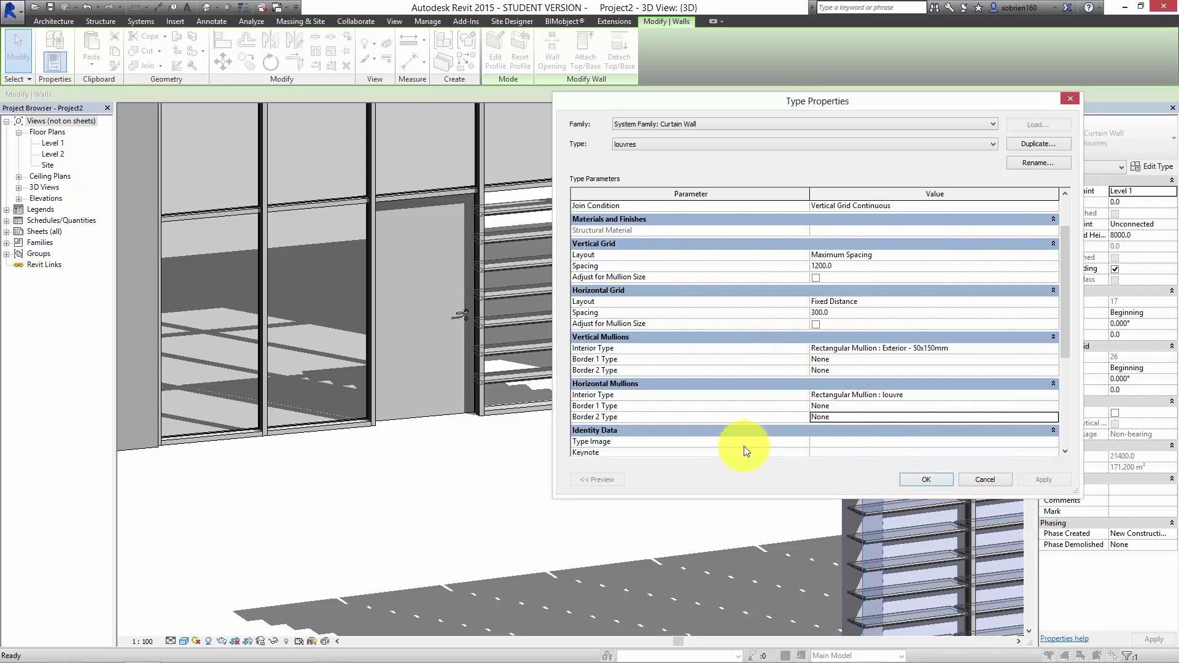
{"action": "left_click", "coordinate": [942, 484]}
{"action": "left_click", "coordinate": [540, 489]}
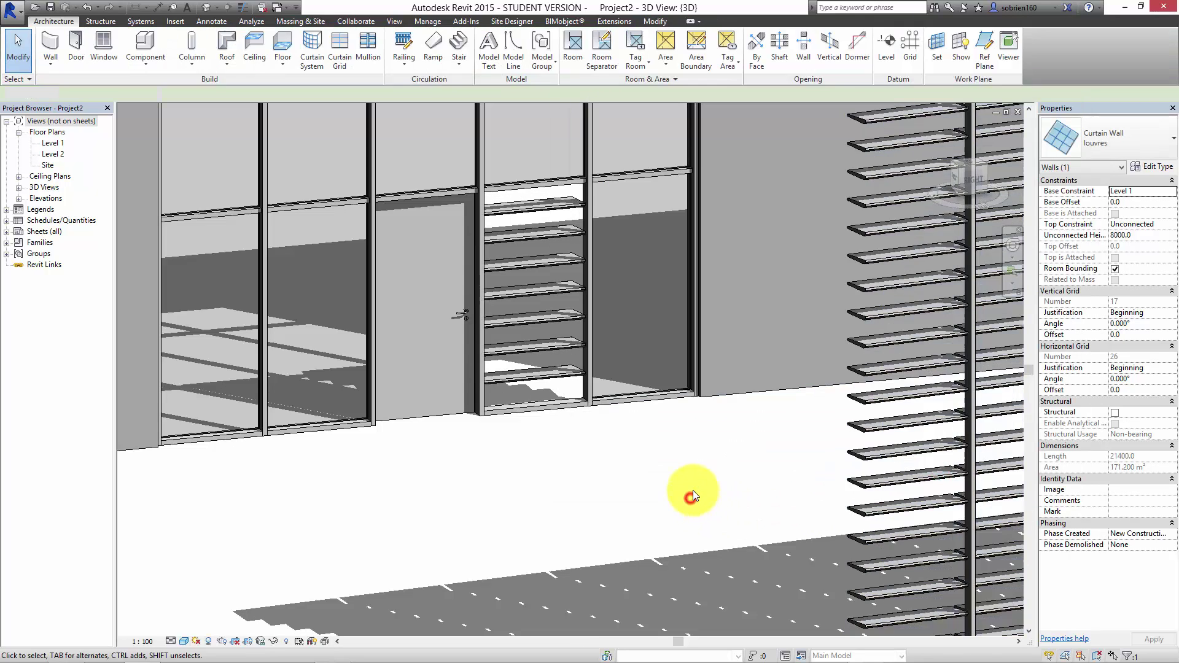
Step: Examine how the louvre panel meets the storefront mullions beside the door and how the freestanding louvre wall's edges look
{"action": "scroll", "coordinate": [540, 488], "scroll_direction": "up", "scroll_amount": 4}
{"action": "scroll", "coordinate": [528, 497], "scroll_direction": "down", "scroll_amount": 2}
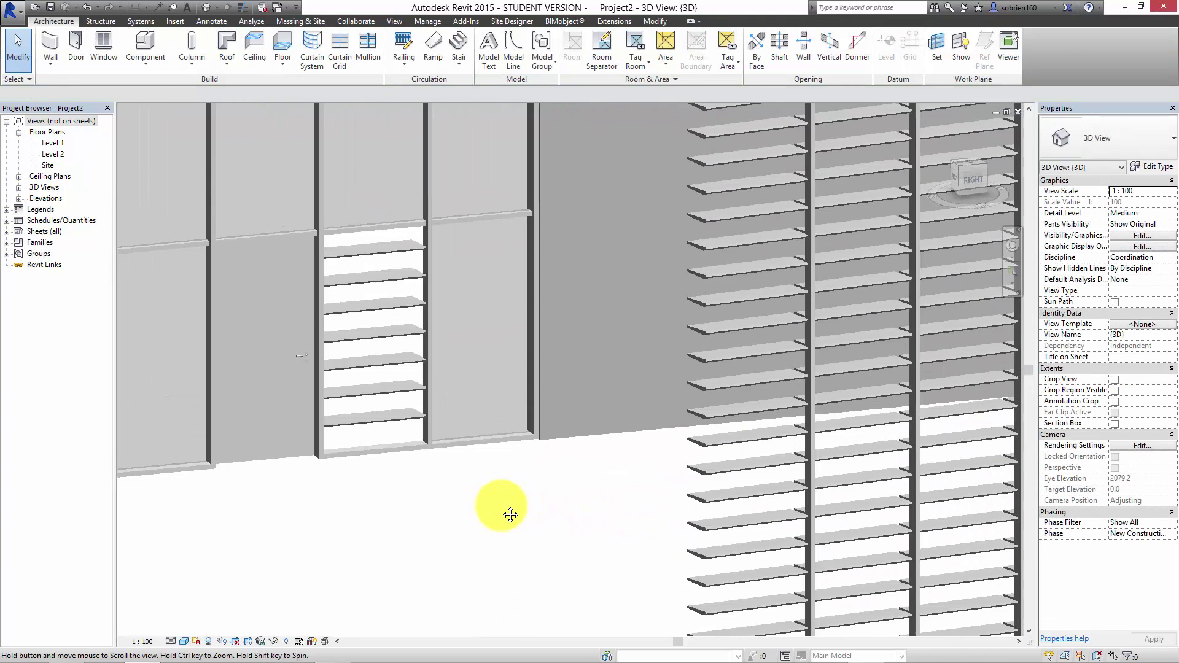
{"action": "scroll", "coordinate": [393, 346], "scroll_direction": "up", "scroll_amount": 5}
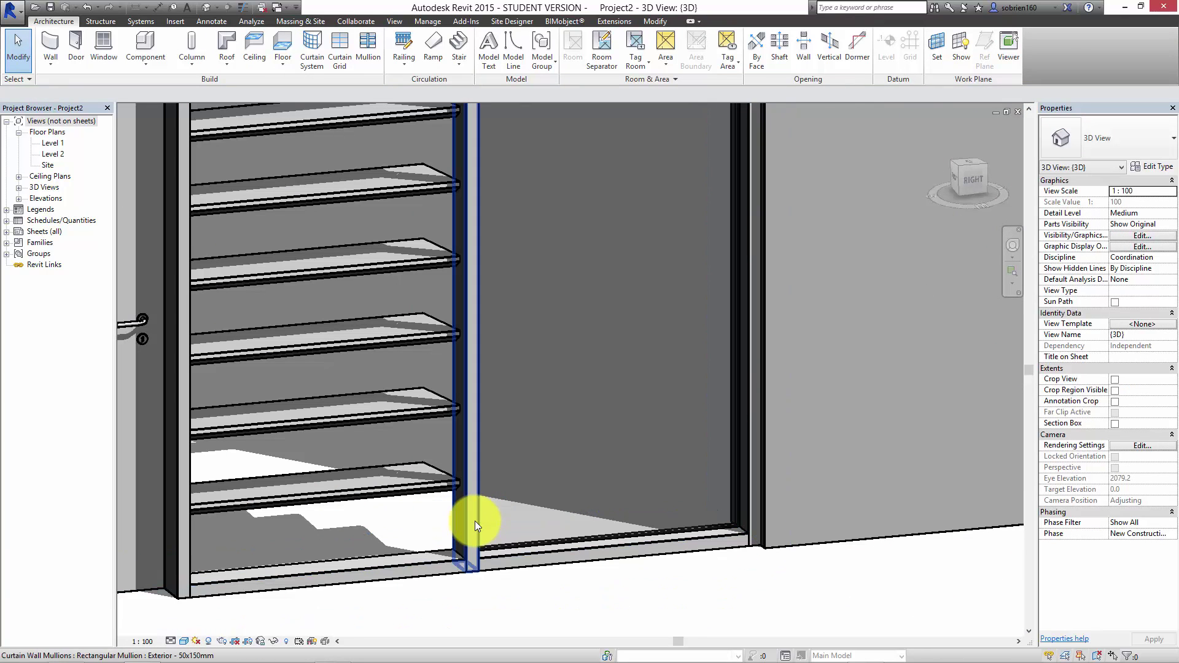
{"action": "left_click", "coordinate": [474, 520]}
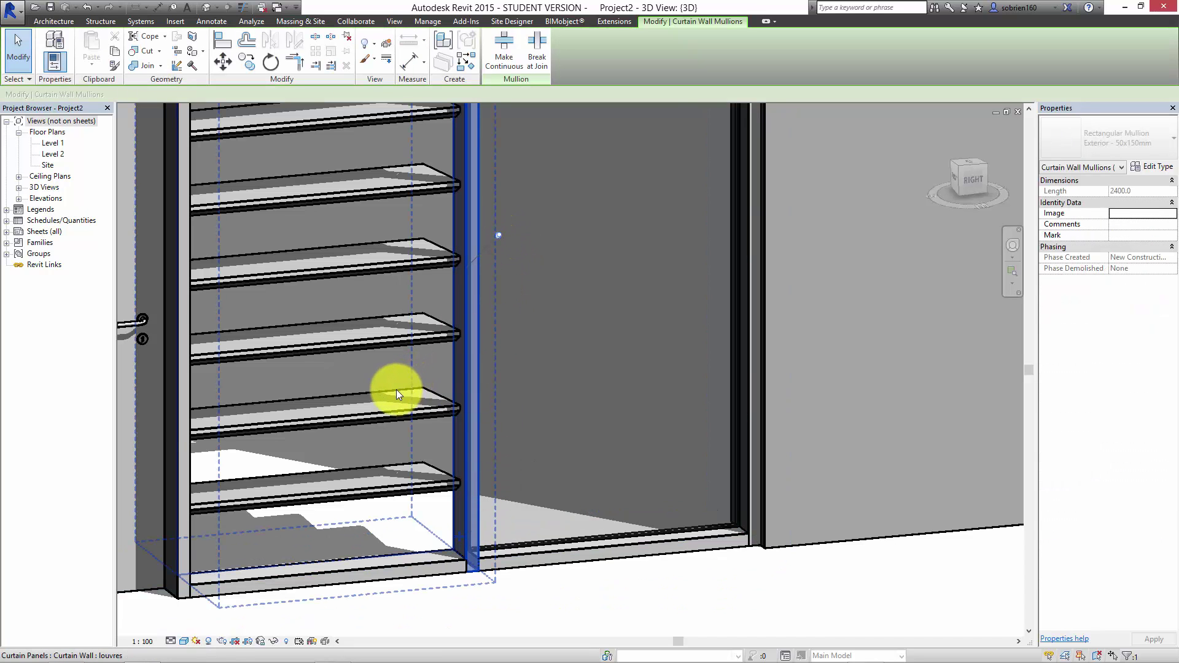
{"action": "scroll", "coordinate": [581, 555], "scroll_direction": "down", "scroll_amount": 5}
{"action": "left_click", "coordinate": [586, 605]}
{"action": "scroll", "coordinate": [511, 589], "scroll_direction": "down", "scroll_amount": 5}
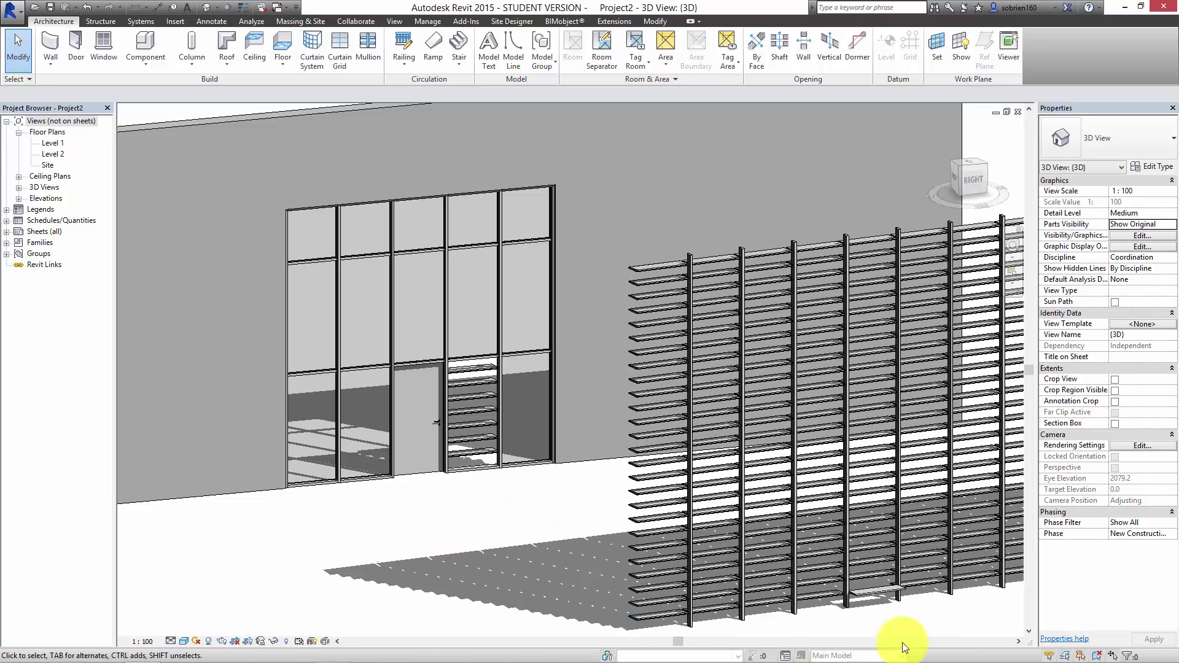
{"action": "mouse_move", "coordinate": [878, 656]}
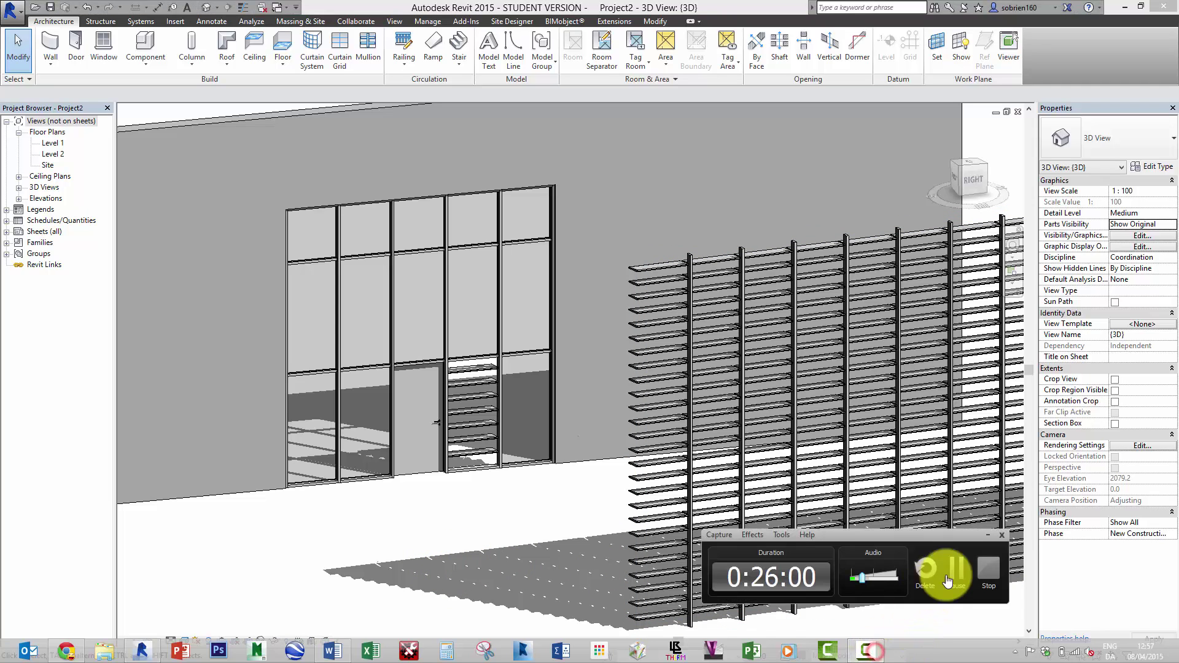
{"action": "scroll", "coordinate": [449, 553], "scroll_direction": "down", "scroll_amount": 2}
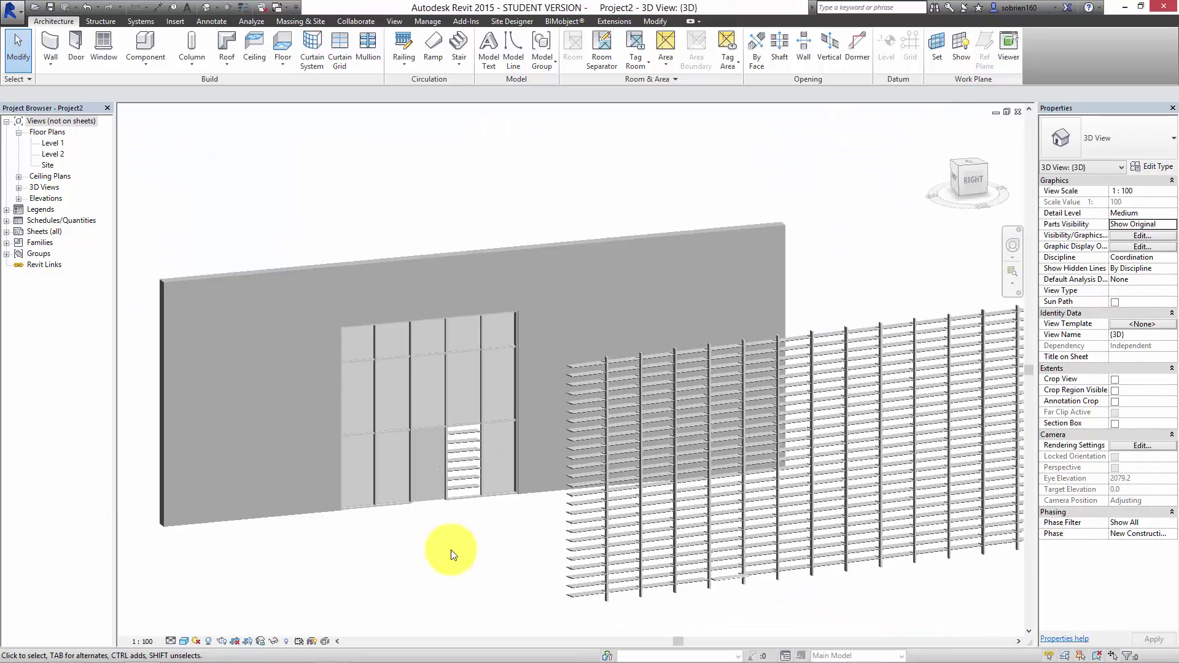
Step: Delete the freestanding louvre curtain wall together with its mullions
{"action": "middle_click_drag", "start_coordinate": [475, 554], "coordinate": [654, 492], "text": "shift"}
{"action": "scroll", "coordinate": [521, 476], "scroll_direction": "up", "scroll_amount": 5}
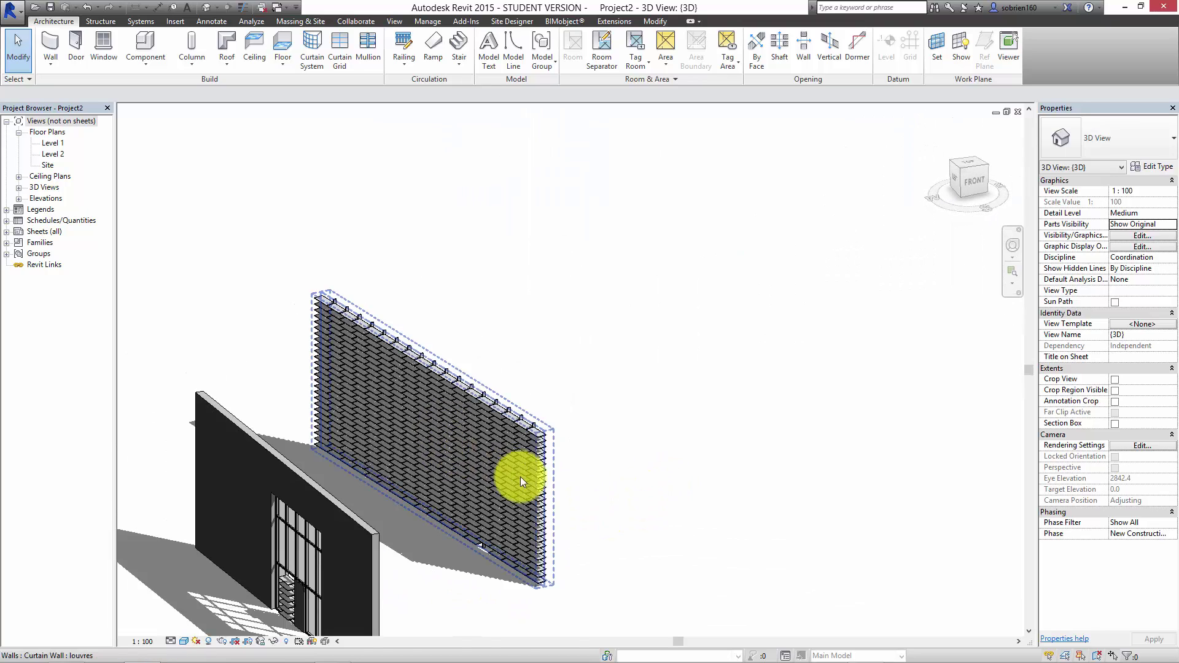
{"action": "scroll", "coordinate": [526, 498], "scroll_direction": "down", "scroll_amount": 5}
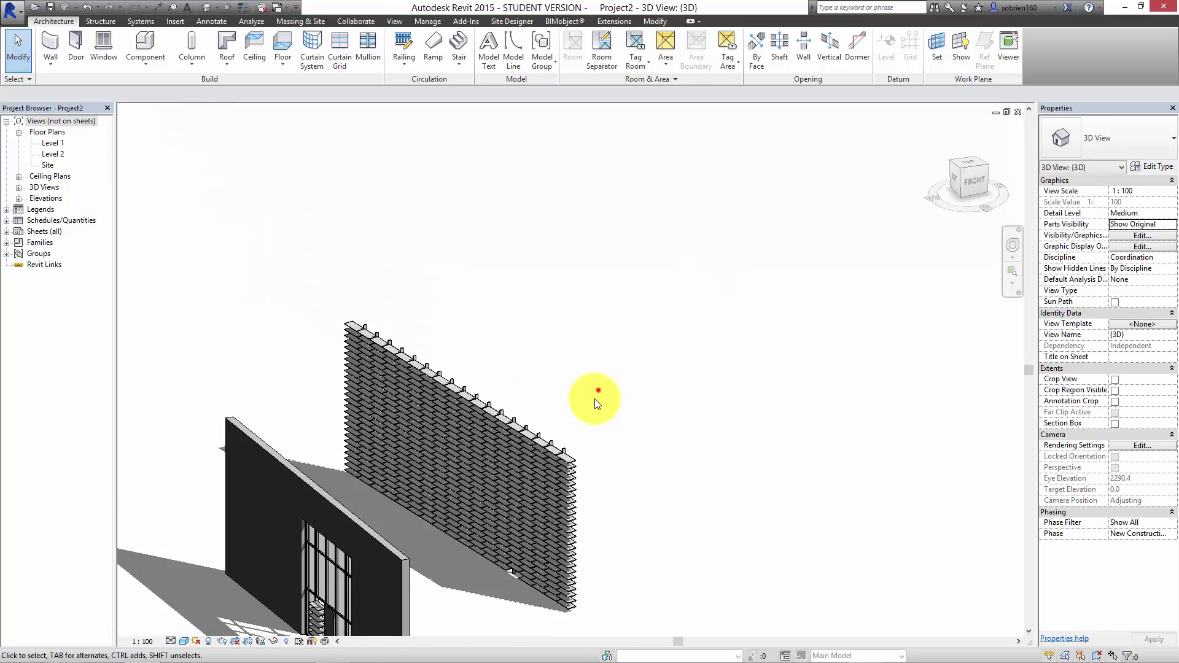
{"action": "left_click_drag", "start_coordinate": [600, 390], "coordinate": [501, 479]}
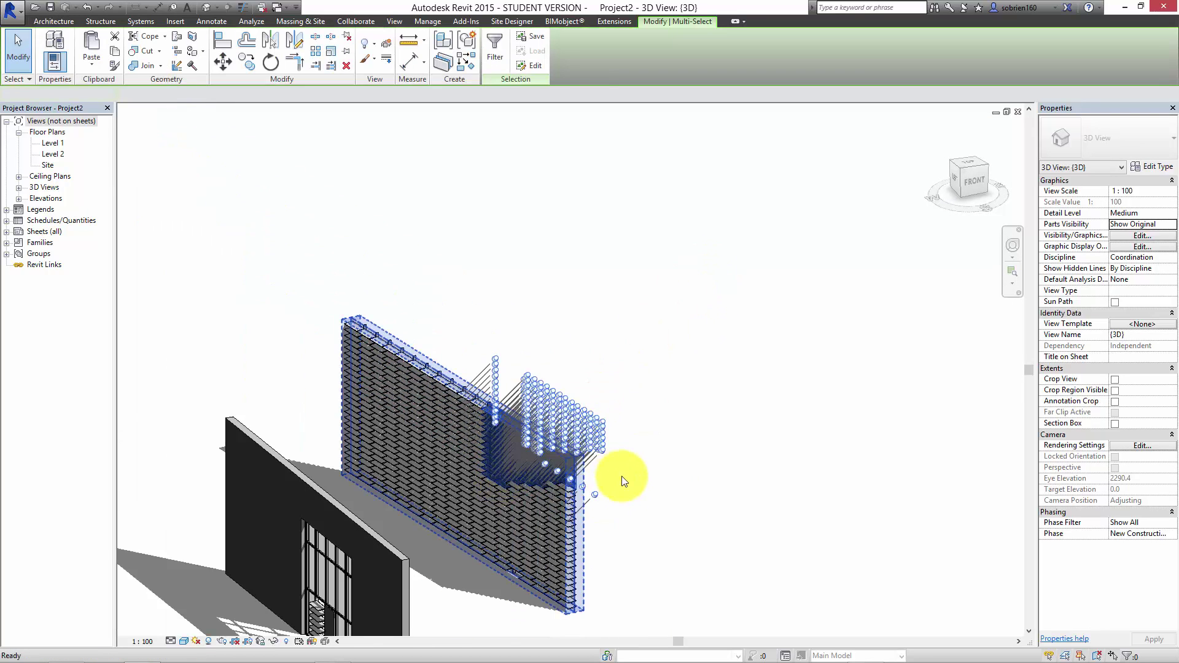
{"action": "key", "text": "Delete"}
{"action": "left_click", "coordinate": [870, 488]}
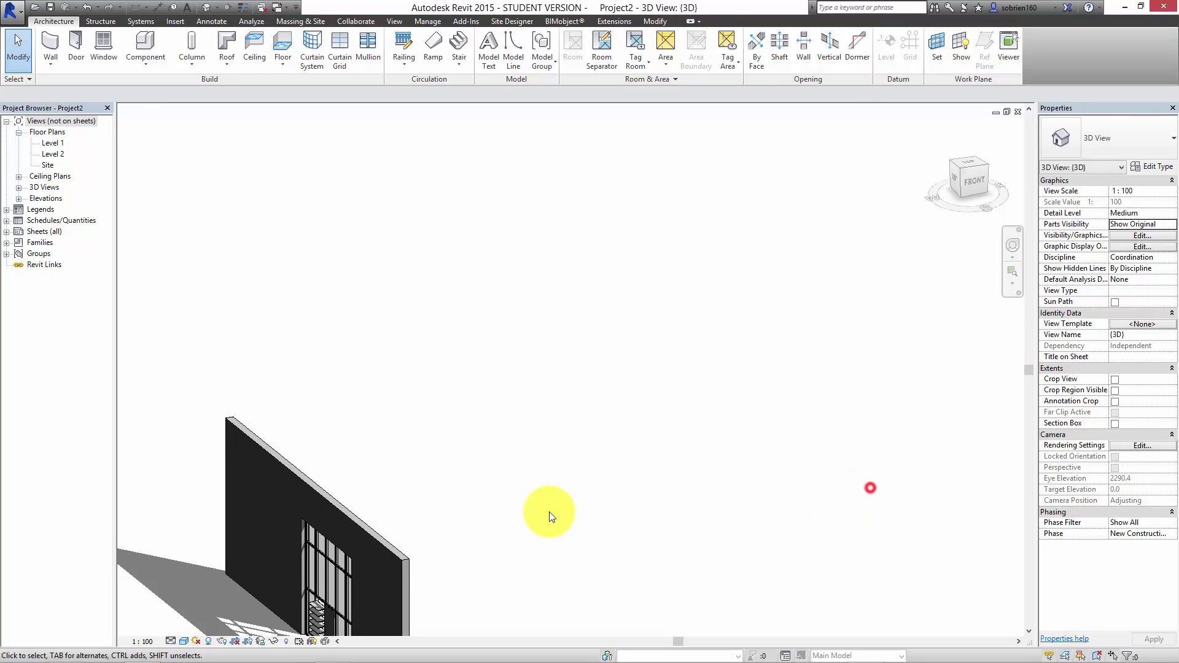
Step: Draw a straight Exterior - Curtain Wall about 21600 mm long and 8000 mm high on Level 1, parallel to and in front of the existing wall
{"action": "mouse_move", "coordinate": [548, 513]}
{"action": "middle_mouse_down", "text": "shift"}
{"action": "mouse_move", "coordinate": [487, 536]}
{"action": "mouse_move", "coordinate": [363, 552]}
{"action": "mouse_move", "coordinate": [444, 496]}
{"action": "mouse_move", "coordinate": [477, 508]}
{"action": "middle_mouse_up", "text": "shift"}
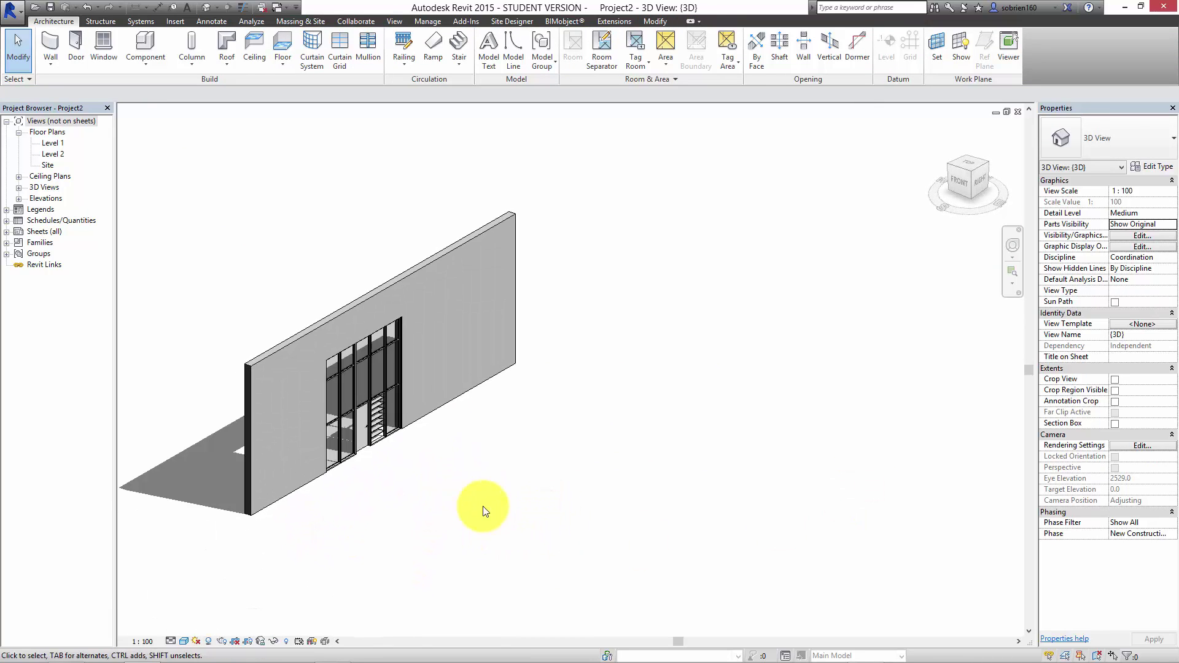
{"action": "left_click", "coordinate": [52, 53]}
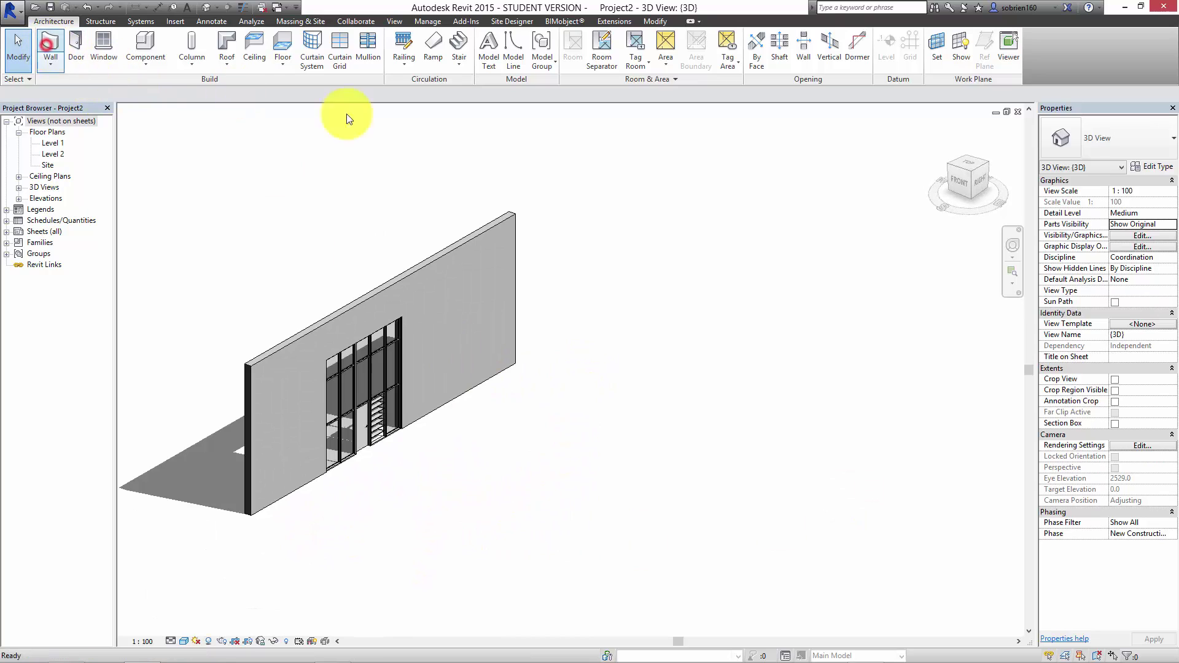
{"action": "left_click", "coordinate": [1129, 146]}
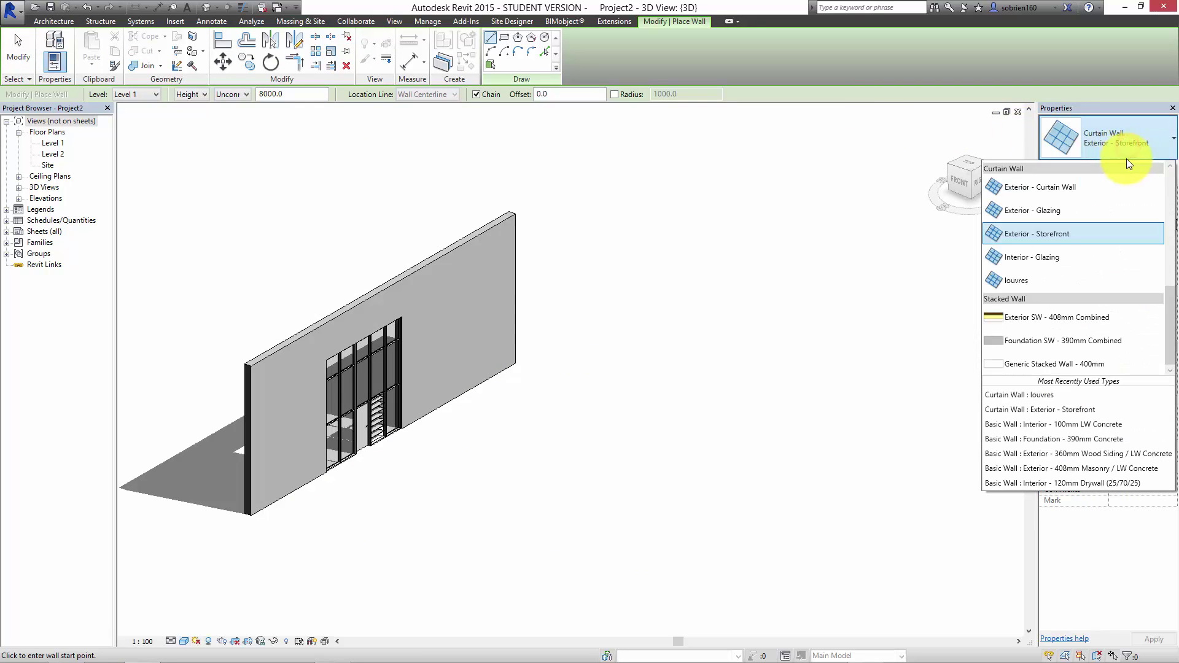
{"action": "scroll", "coordinate": [1127, 159], "scroll_direction": "up", "scroll_amount": 1}
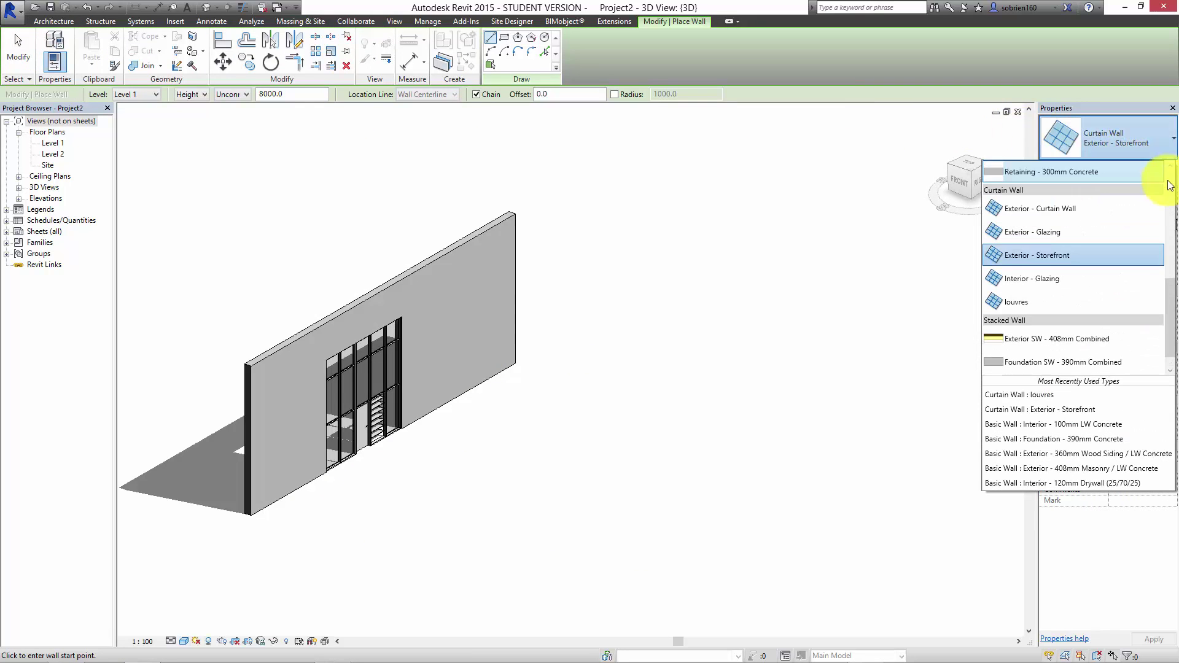
{"action": "left_click", "coordinate": [1071, 212]}
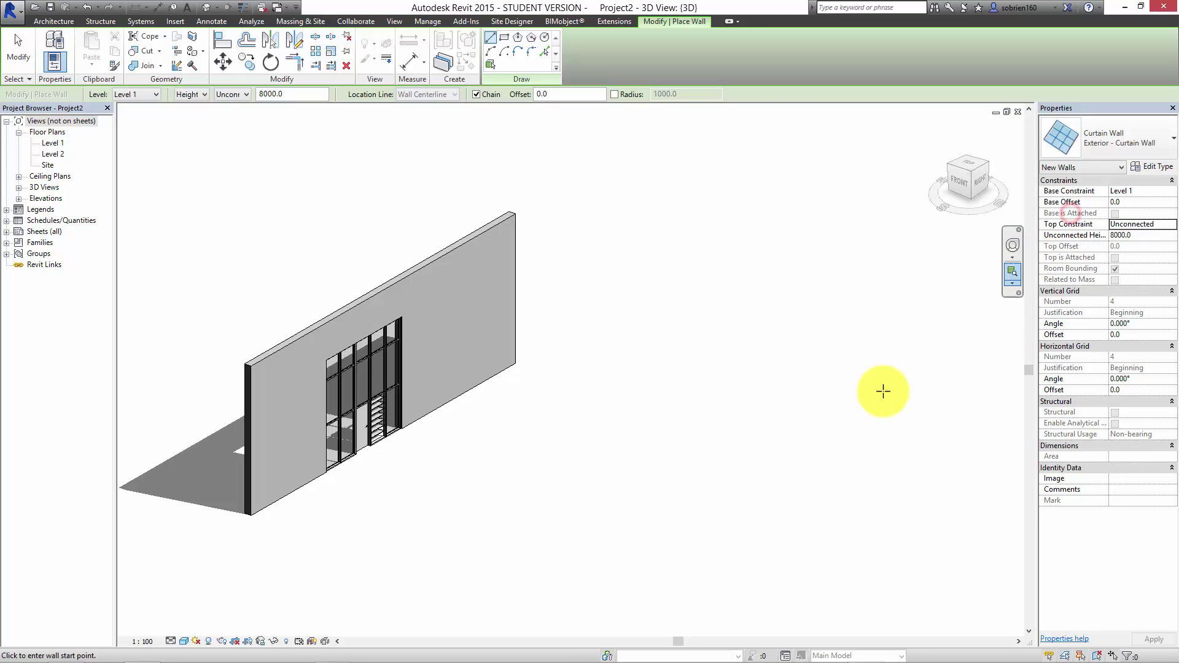
{"action": "left_click", "coordinate": [597, 560]}
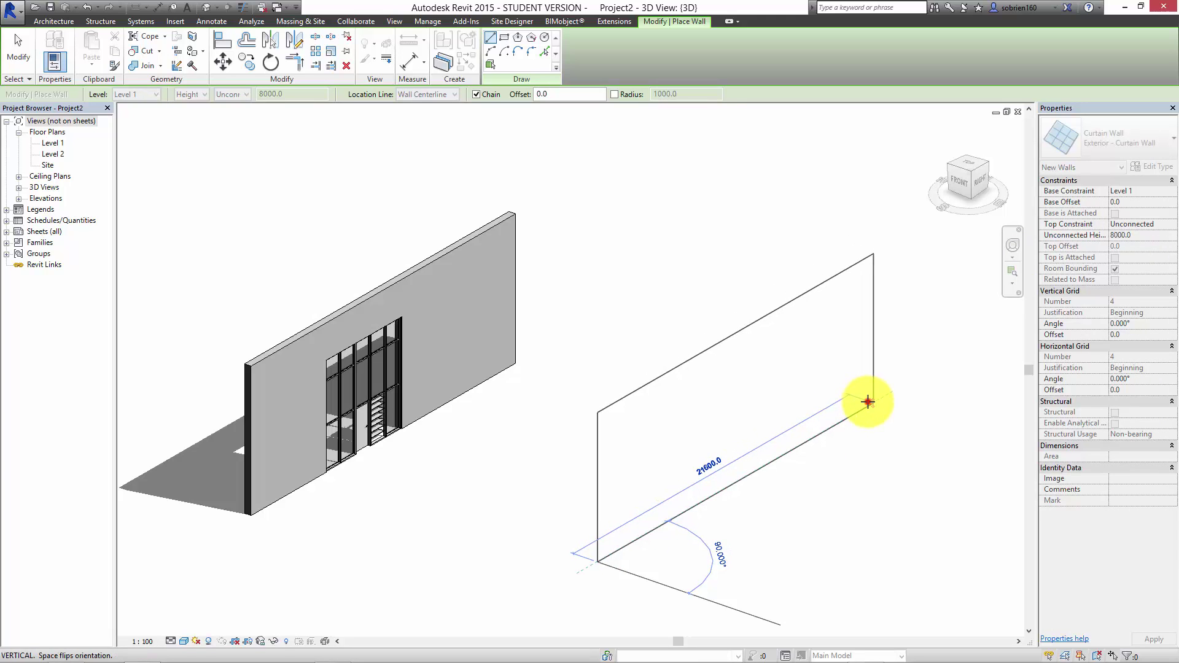
{"action": "left_click", "coordinate": [867, 402]}
{"action": "key", "text": "Escape"}
{"action": "key", "text": "Escape"}
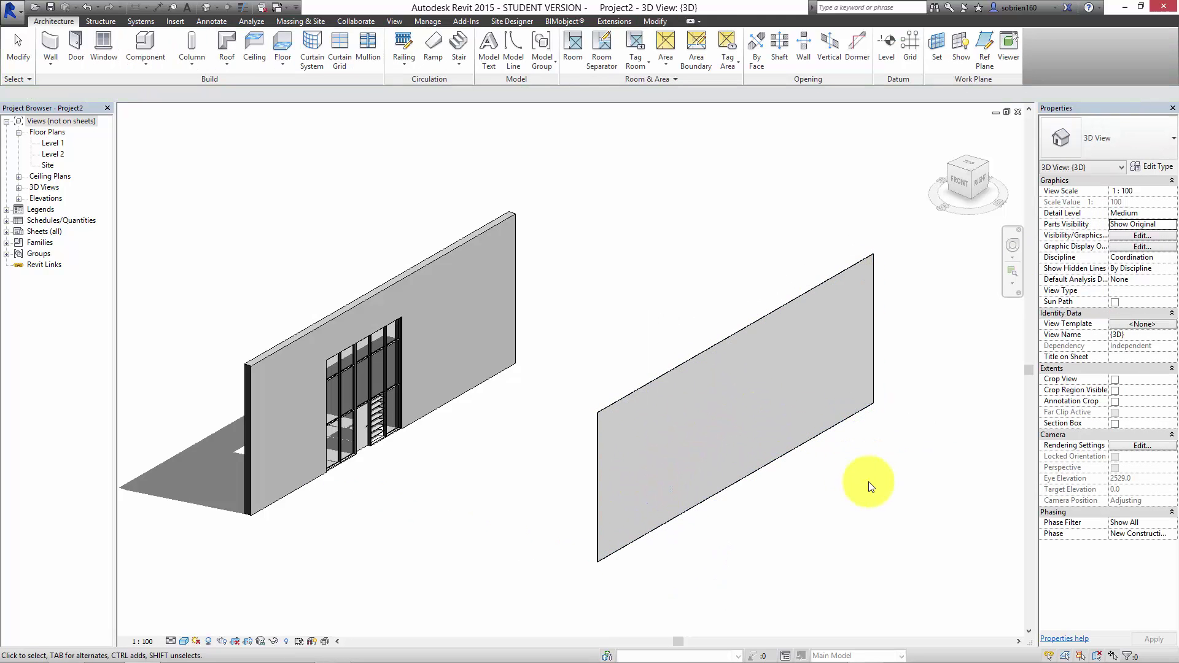
Step: Examine the new curtain wall and its instance properties from both sides of the model
{"action": "middle_click_drag", "start_coordinate": [871, 487], "coordinate": [606, 482], "text": "shift"}
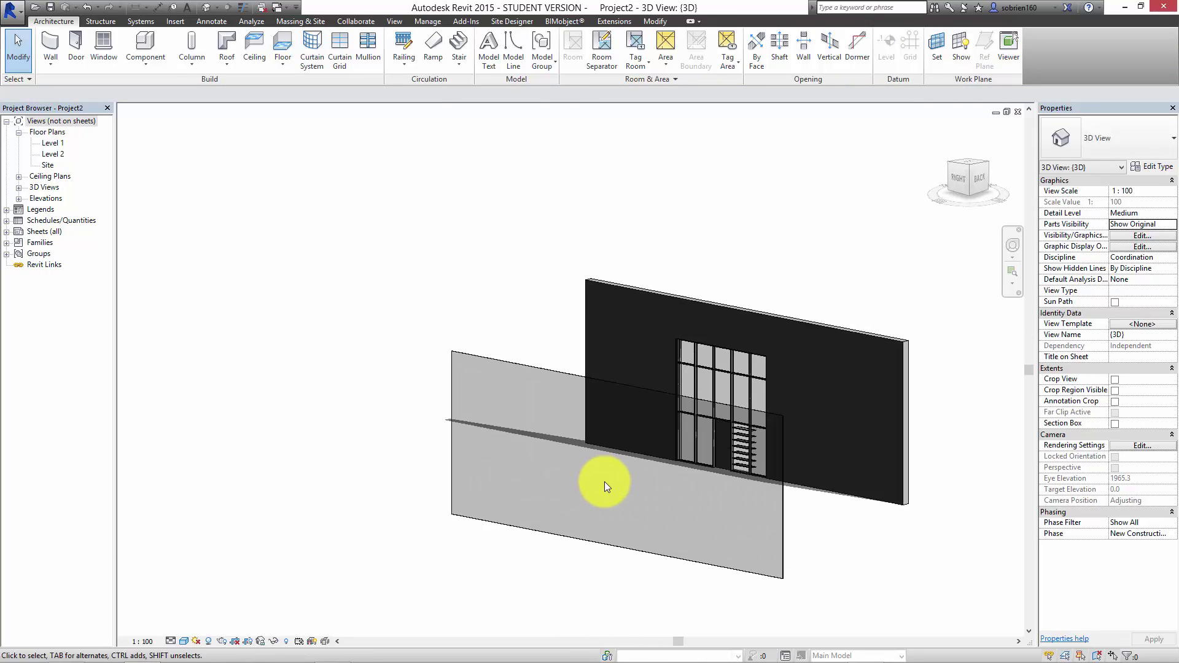
{"action": "left_click", "coordinate": [608, 544]}
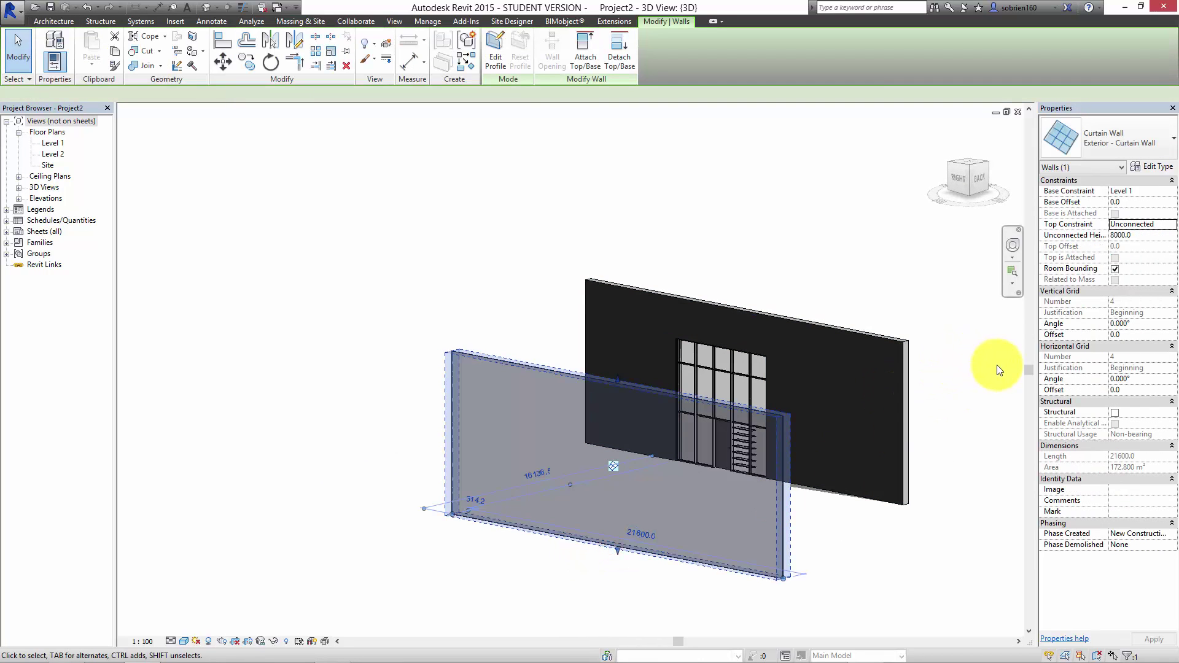
{"action": "left_click", "coordinate": [839, 539]}
{"action": "middle_click_drag", "start_coordinate": [789, 551], "coordinate": [583, 549]}
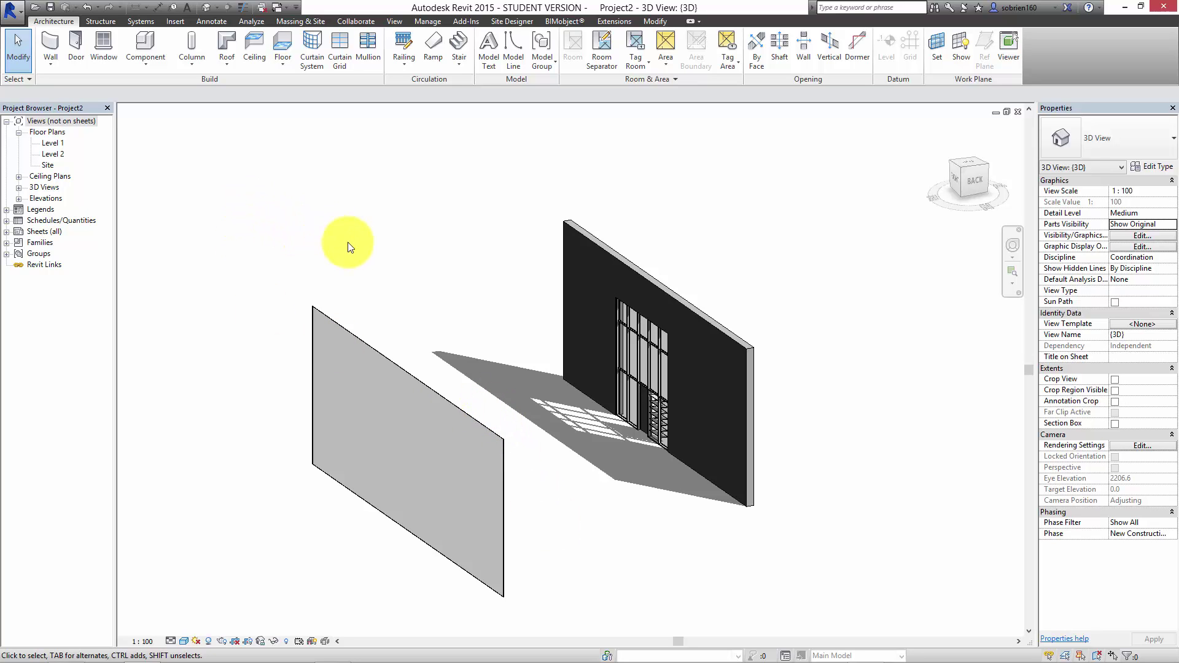
{"action": "left_click", "coordinate": [355, 335]}
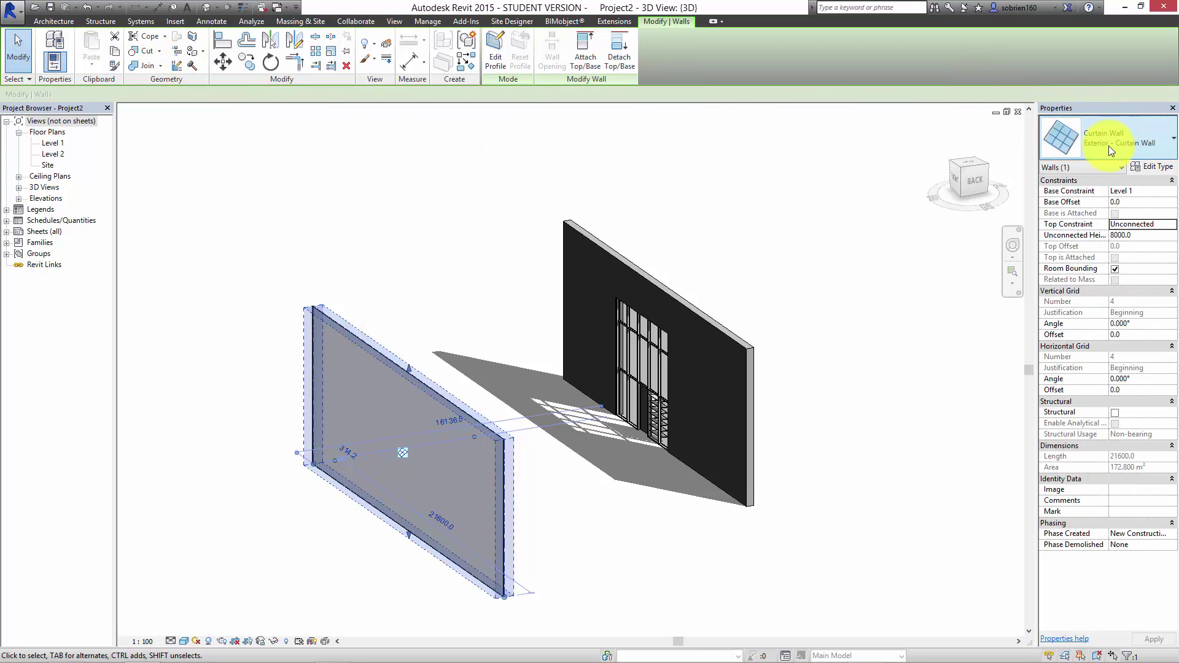
{"action": "left_click", "coordinate": [492, 187]}
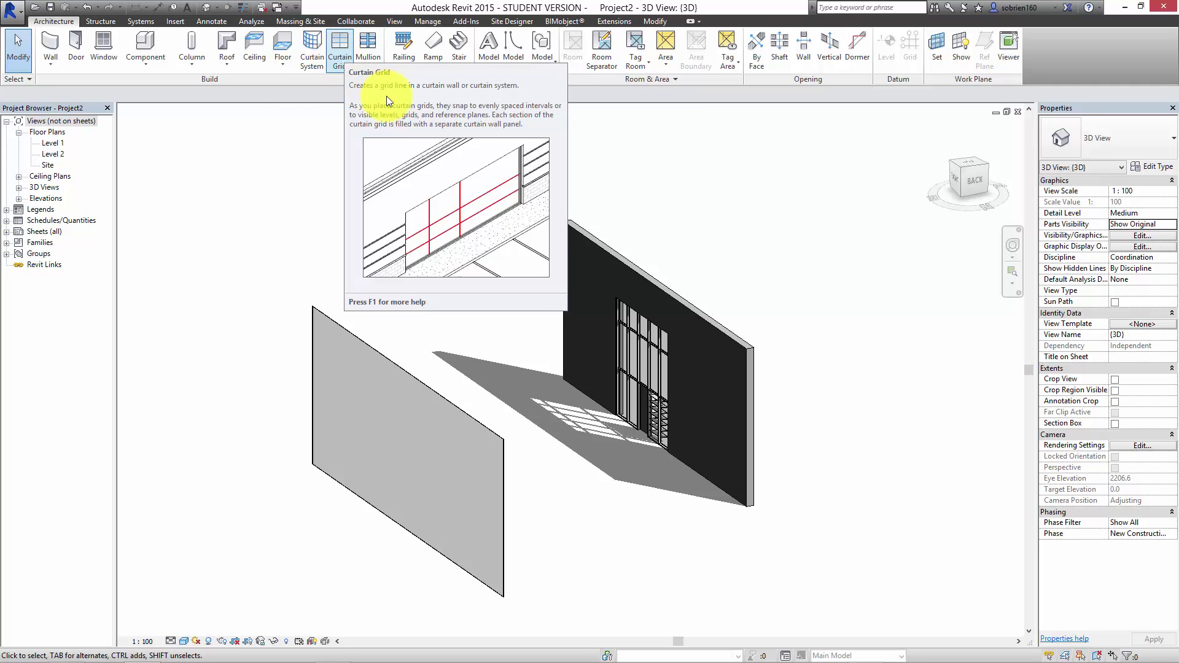
Step: Show the model from the right side in the Hidden Line visual style
{"action": "left_click", "coordinate": [954, 178]}
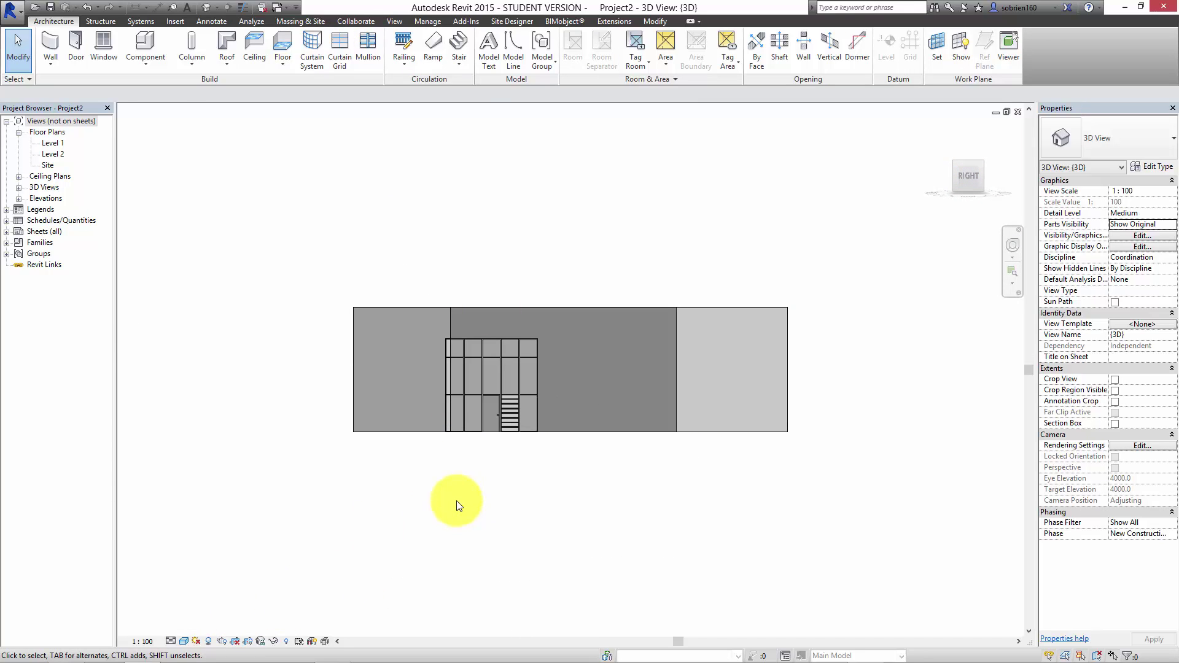
{"action": "left_click", "coordinate": [184, 642]}
{"action": "left_click", "coordinate": [192, 581]}
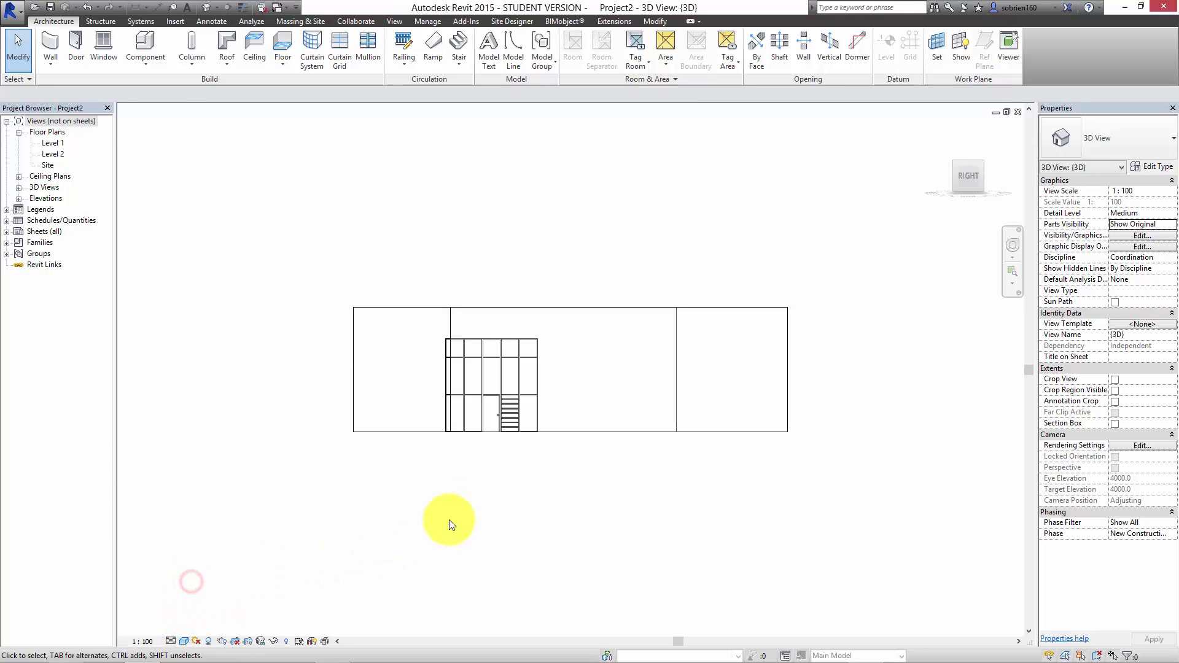
Step: Move the new curtain wall along its length until it stands clear of the existing wall in the side view
{"action": "left_click", "coordinate": [664, 465]}
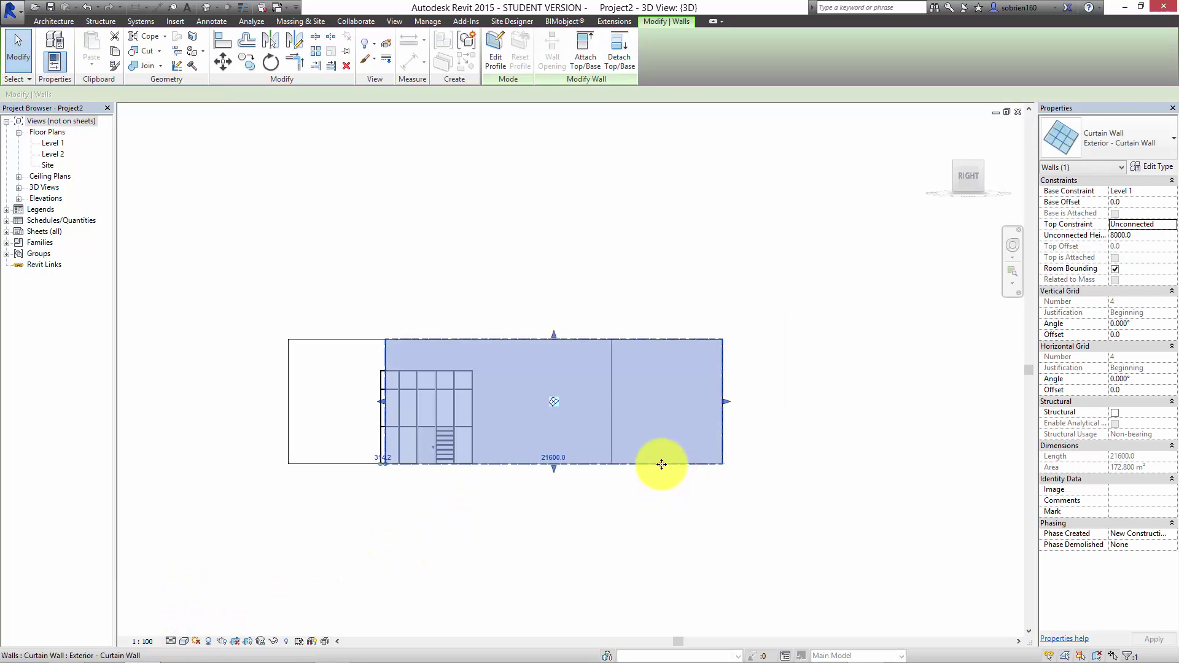
{"action": "left_click_drag", "start_coordinate": [662, 465], "coordinate": [928, 456]}
{"action": "left_click", "coordinate": [876, 526]}
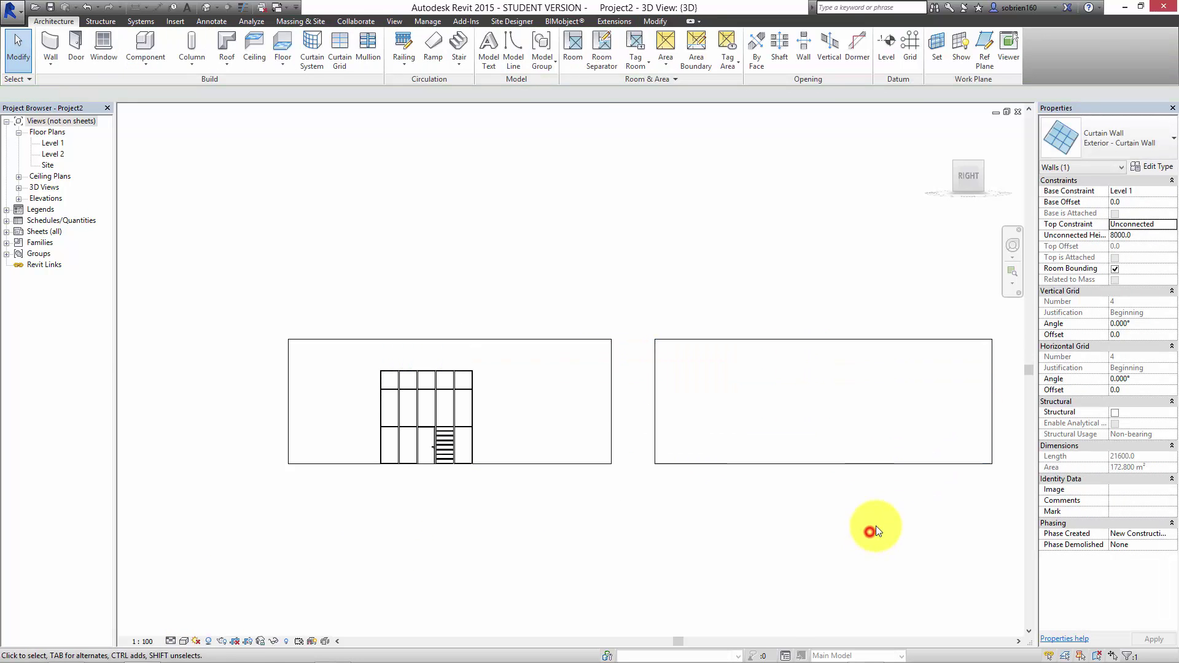
Step: Place seven vertical curtain grid lines across the full height of the new wall, at irregular spacings from about 600 to 4600 mm
{"action": "middle_click_drag", "start_coordinate": [876, 525], "coordinate": [613, 566]}
{"action": "scroll", "coordinate": [644, 540], "scroll_direction": "up", "scroll_amount": 3}
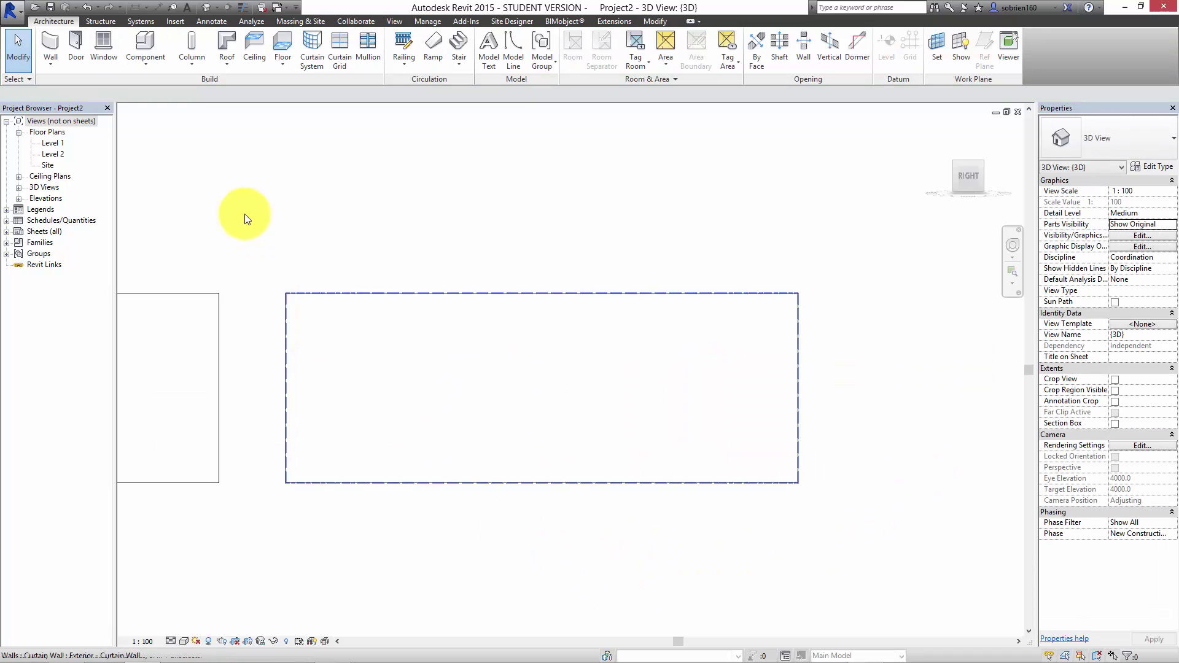
{"action": "left_click", "coordinate": [339, 57]}
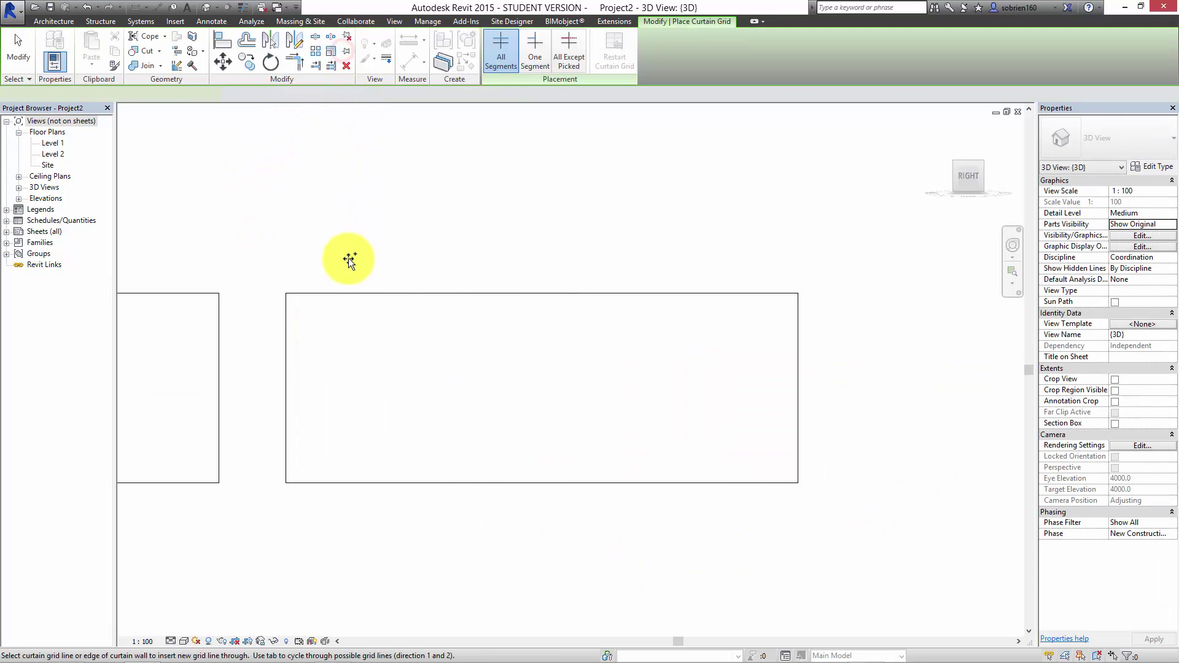
{"action": "left_click", "coordinate": [315, 294]}
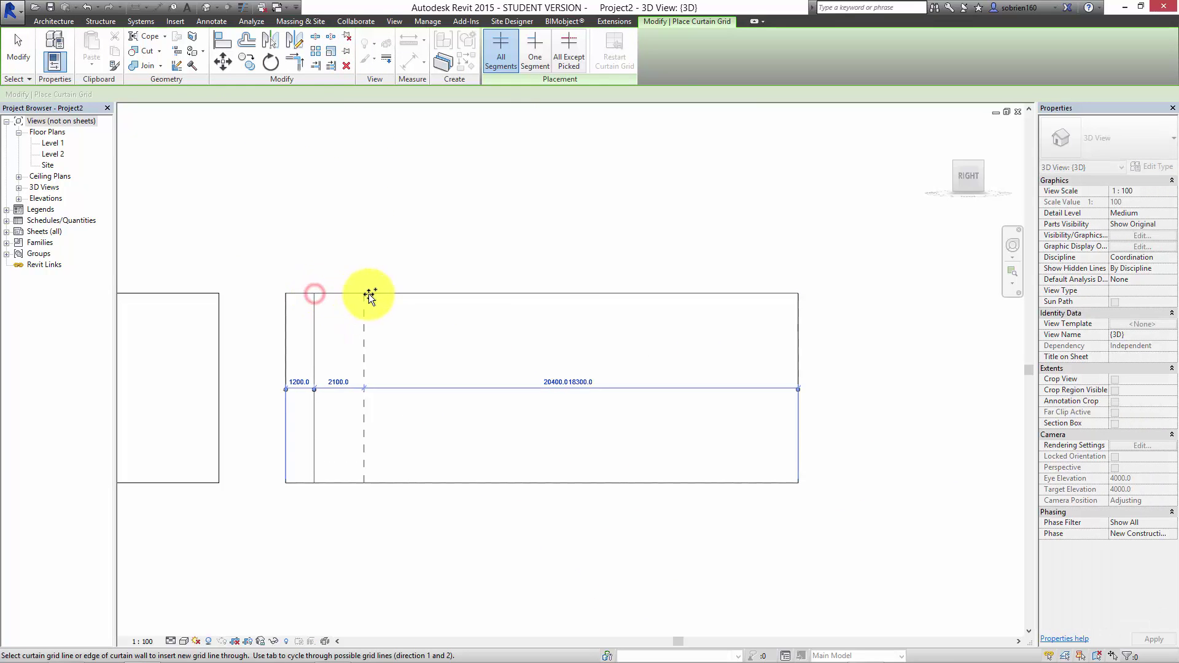
{"action": "left_click", "coordinate": [397, 293]}
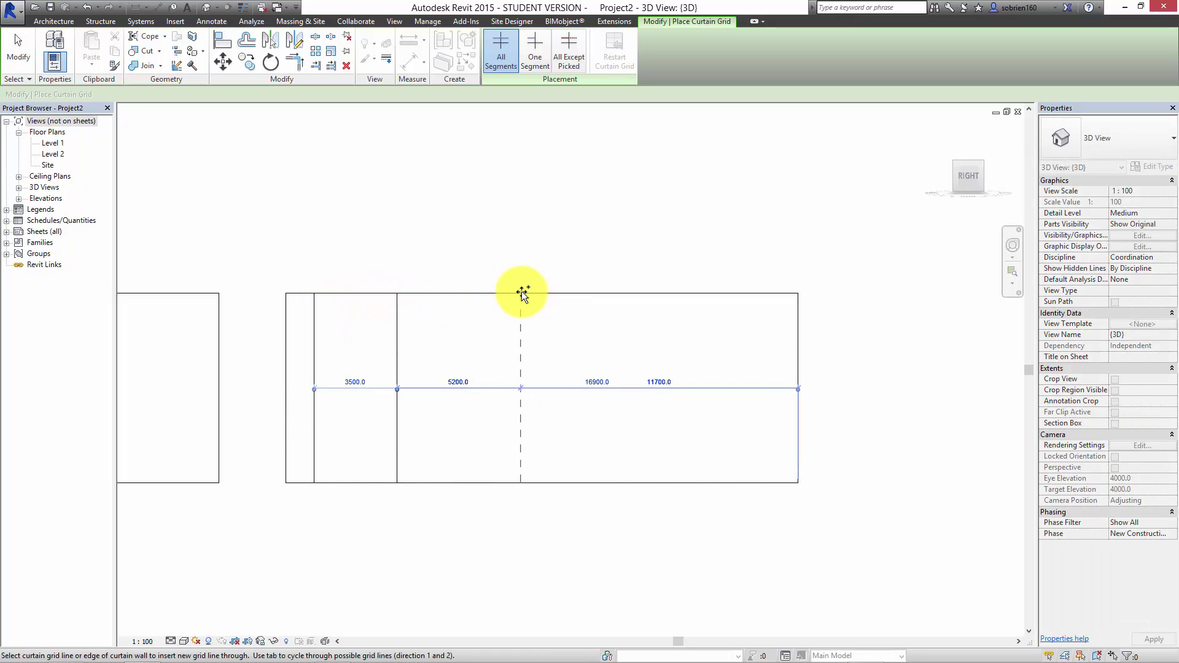
{"action": "left_click", "coordinate": [521, 293]}
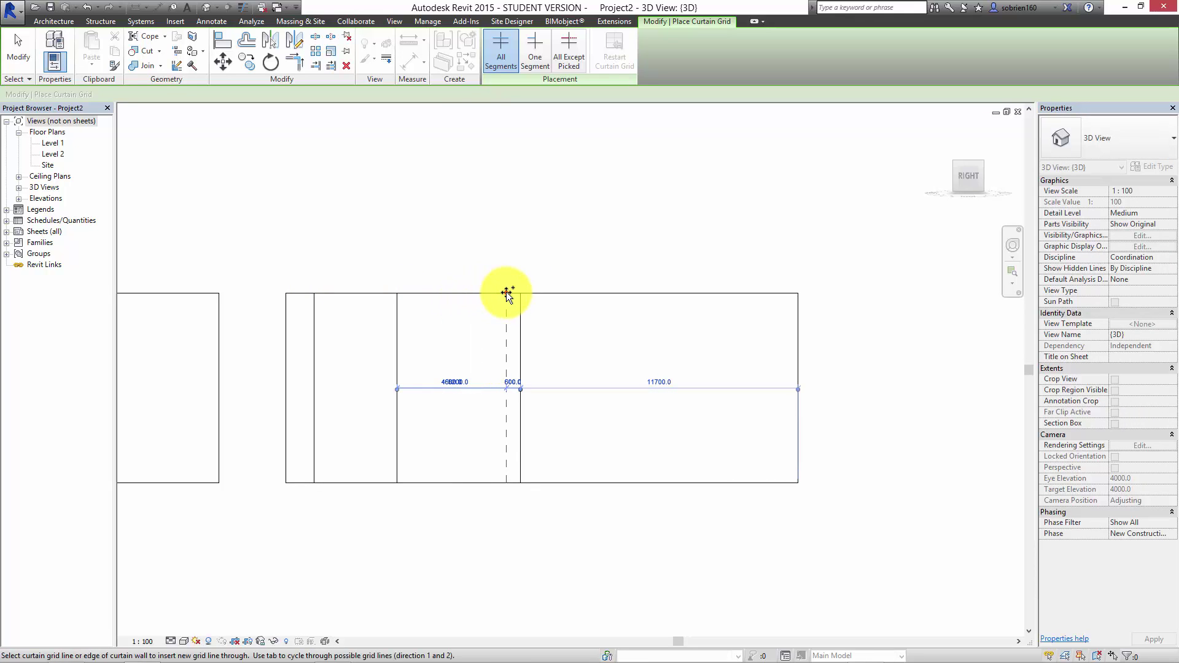
{"action": "left_click", "coordinate": [506, 294]}
{"action": "left_click", "coordinate": [624, 293]}
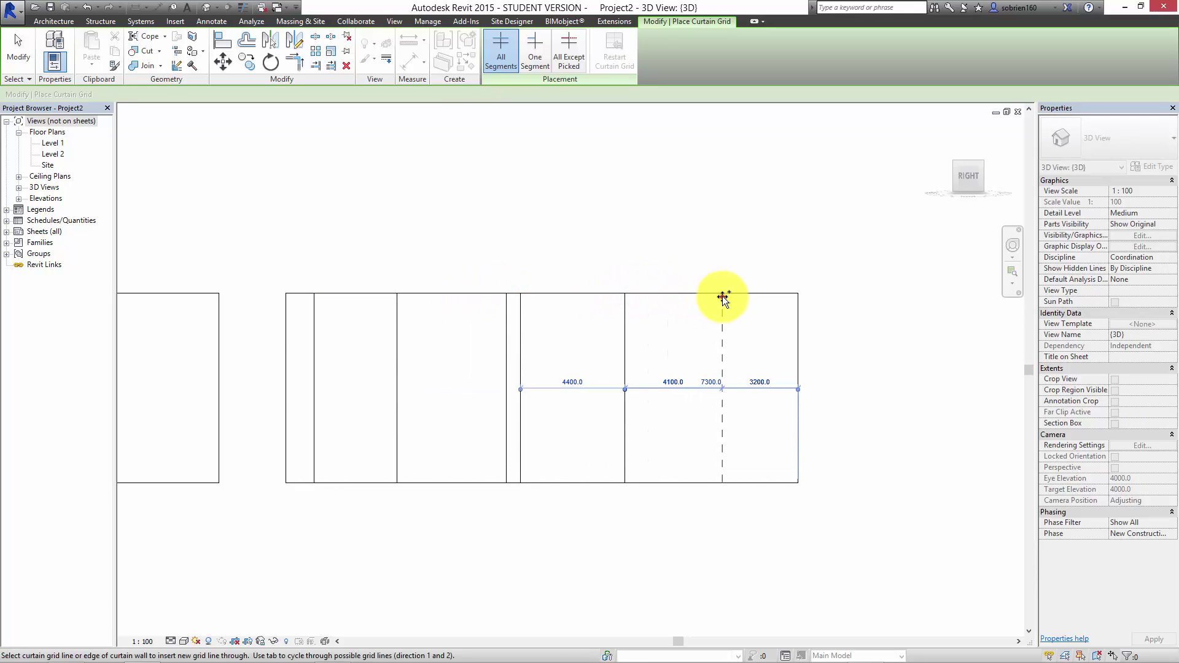
{"action": "left_click", "coordinate": [722, 293]}
{"action": "left_click", "coordinate": [772, 294]}
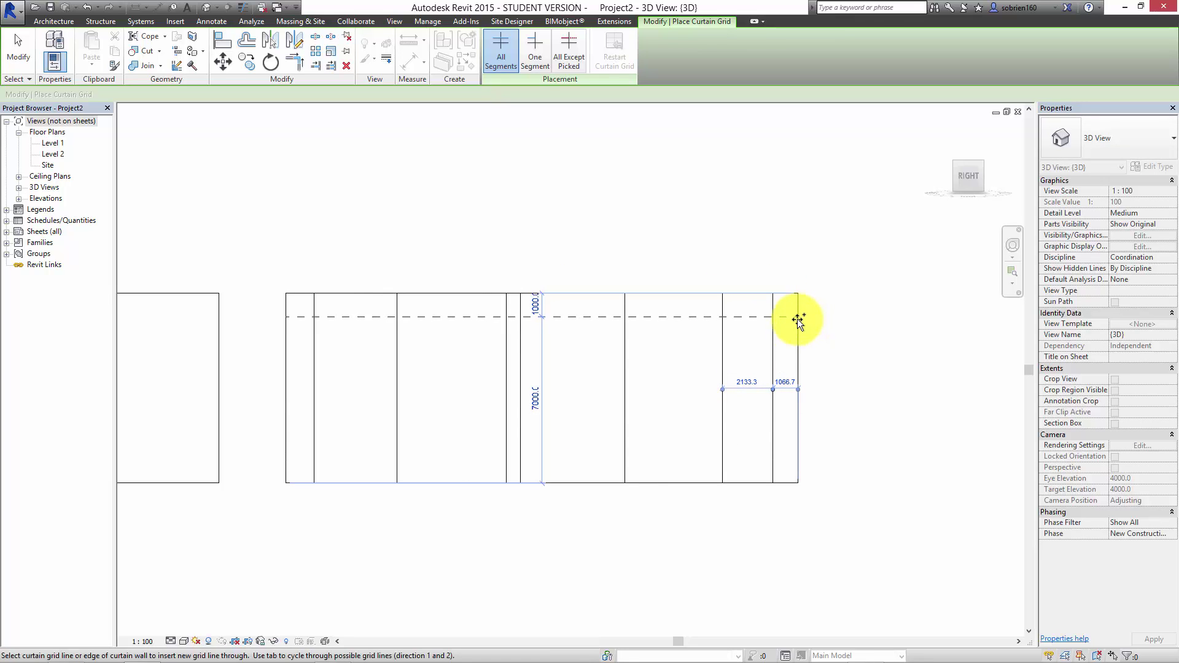
Step: Add three horizontal curtain grid lines spaced 1600 mm apart, the highest 1600 mm below the wall's upper edge, and finish grid placement
{"action": "left_click", "coordinate": [795, 415]}
{"action": "left_click", "coordinate": [796, 370]}
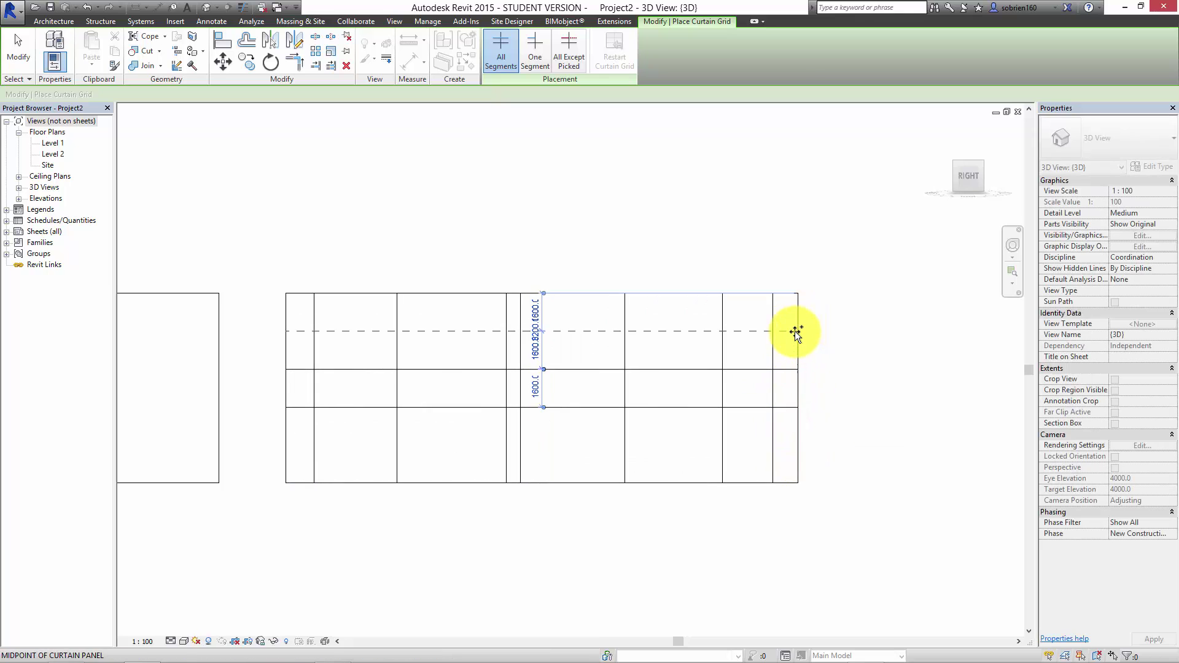
{"action": "left_click", "coordinate": [805, 352]}
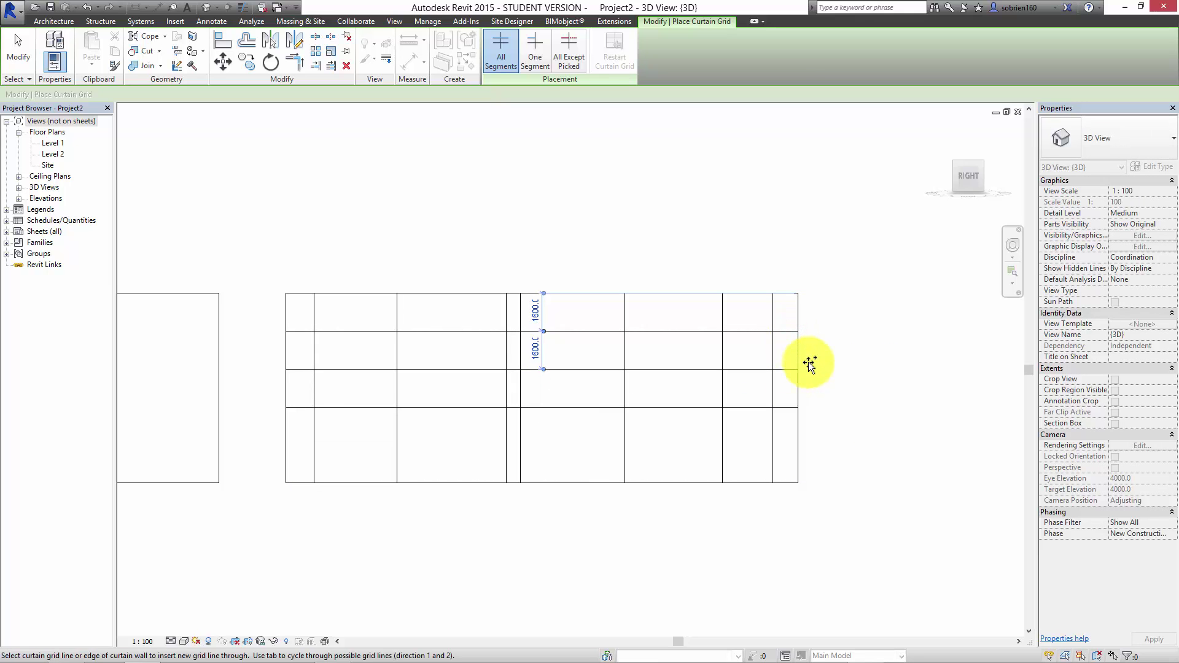
{"action": "key", "text": "Escape"}
{"action": "key", "text": "Escape"}
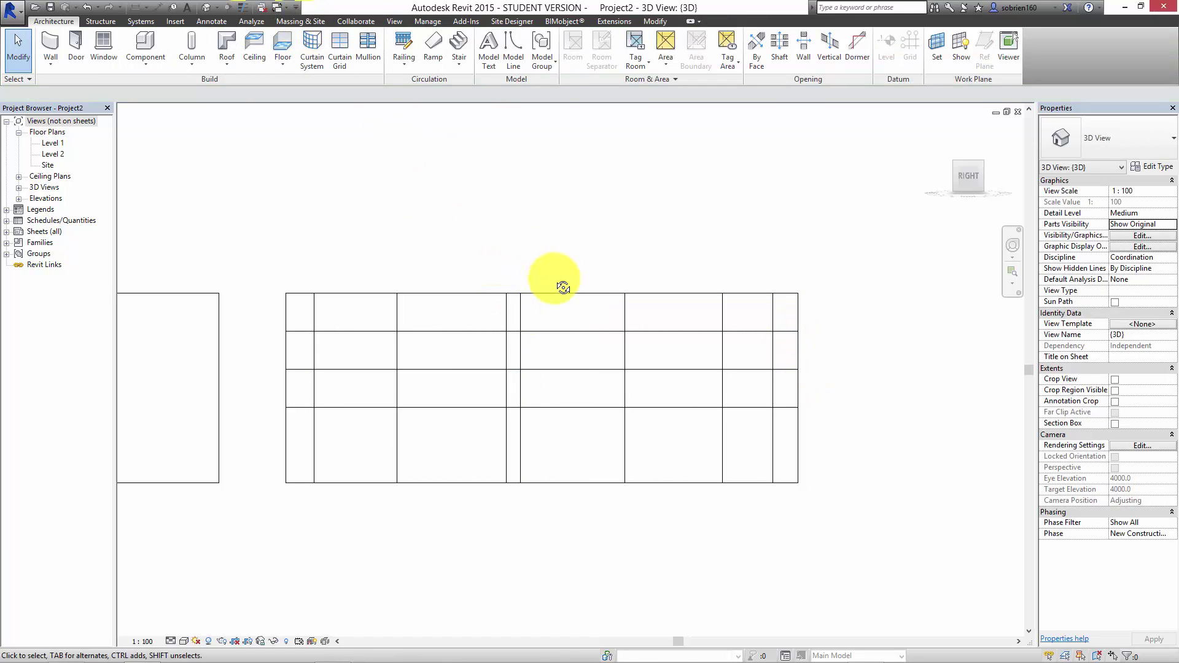
Step: Place Exterior - 50x150mm rectangular mullions along the whole highest horizontal grid line and on one vertical grid segment just beneath it
{"action": "middle_click_drag", "start_coordinate": [563, 288], "coordinate": [378, 519], "text": "shift"}
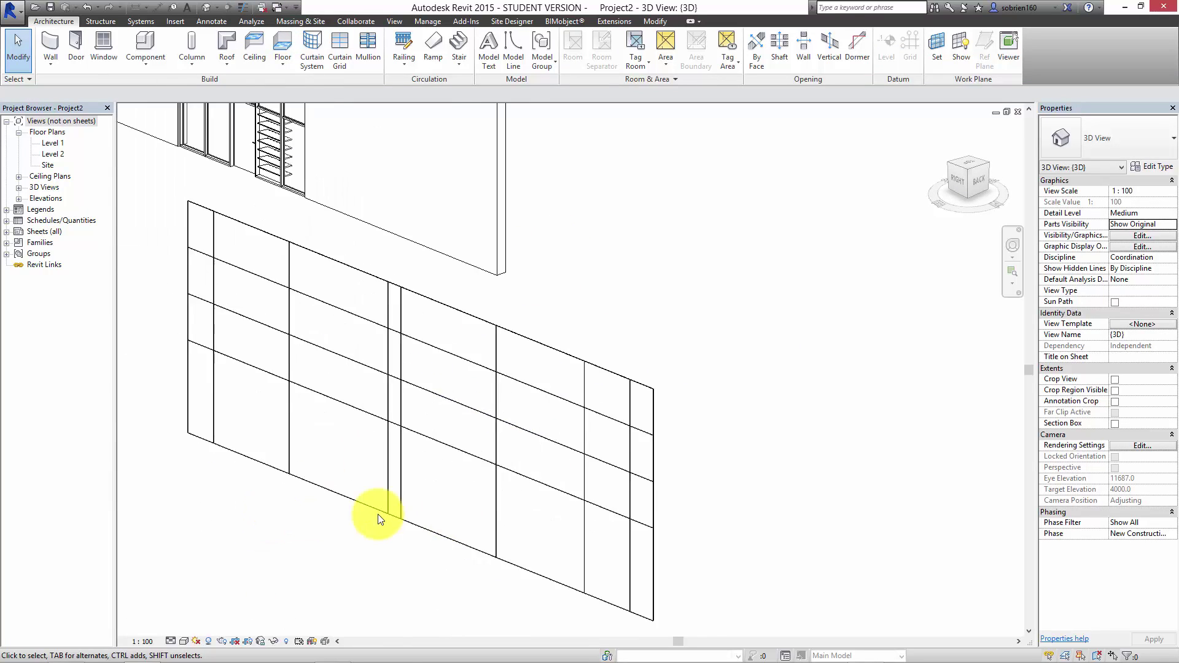
{"action": "scroll", "coordinate": [524, 466], "scroll_direction": "up", "scroll_amount": 5}
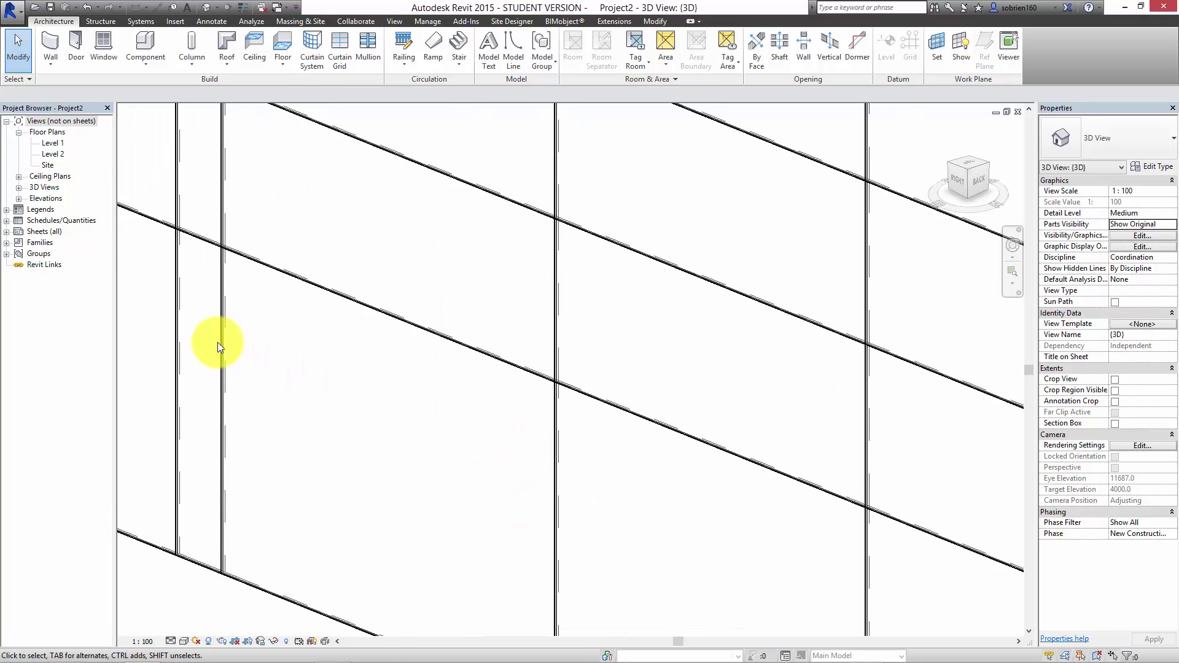
{"action": "scroll", "coordinate": [469, 329], "scroll_direction": "down", "scroll_amount": 3}
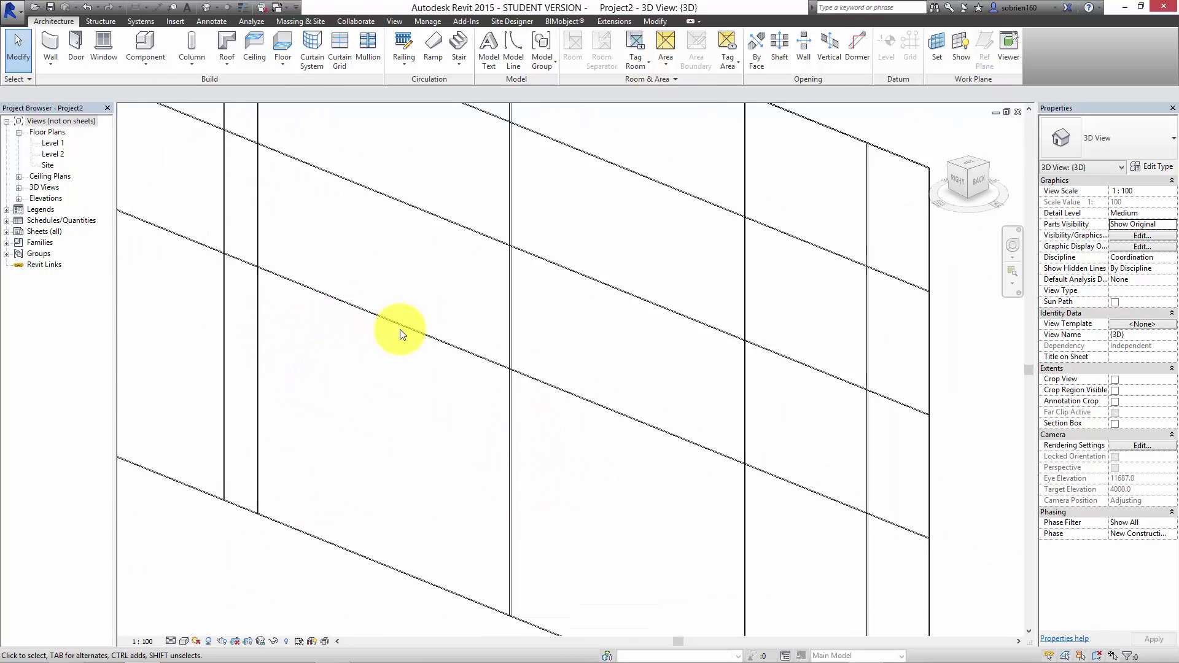
{"action": "scroll", "coordinate": [442, 389], "scroll_direction": "up", "scroll_amount": 2}
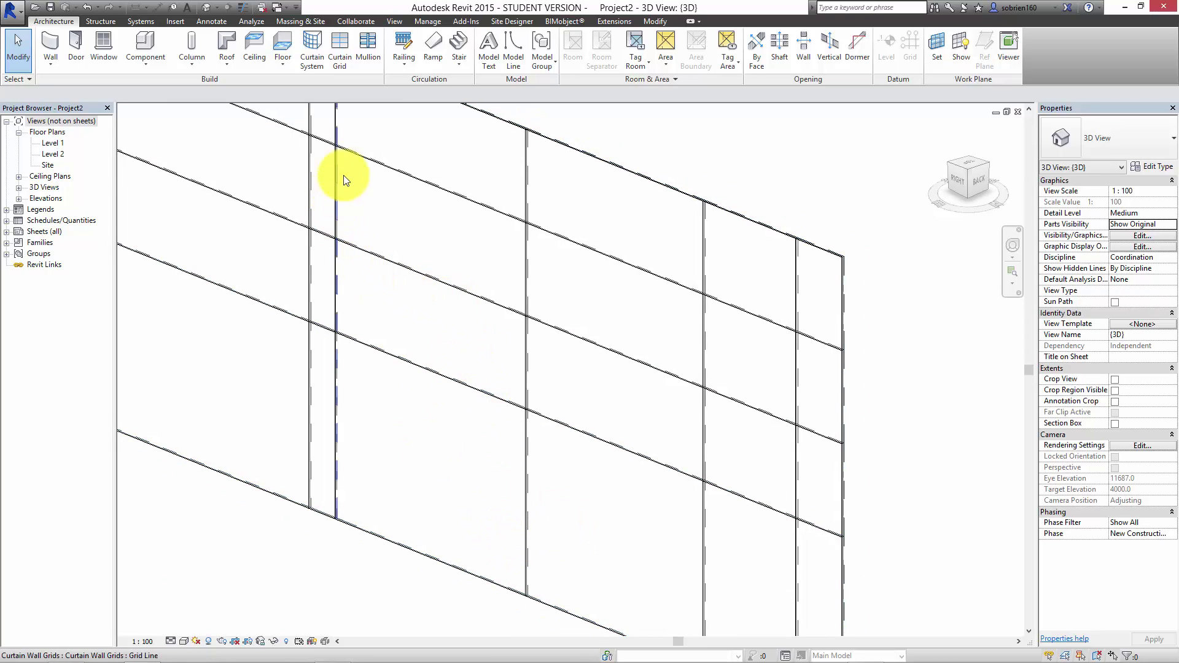
{"action": "left_click", "coordinate": [367, 50]}
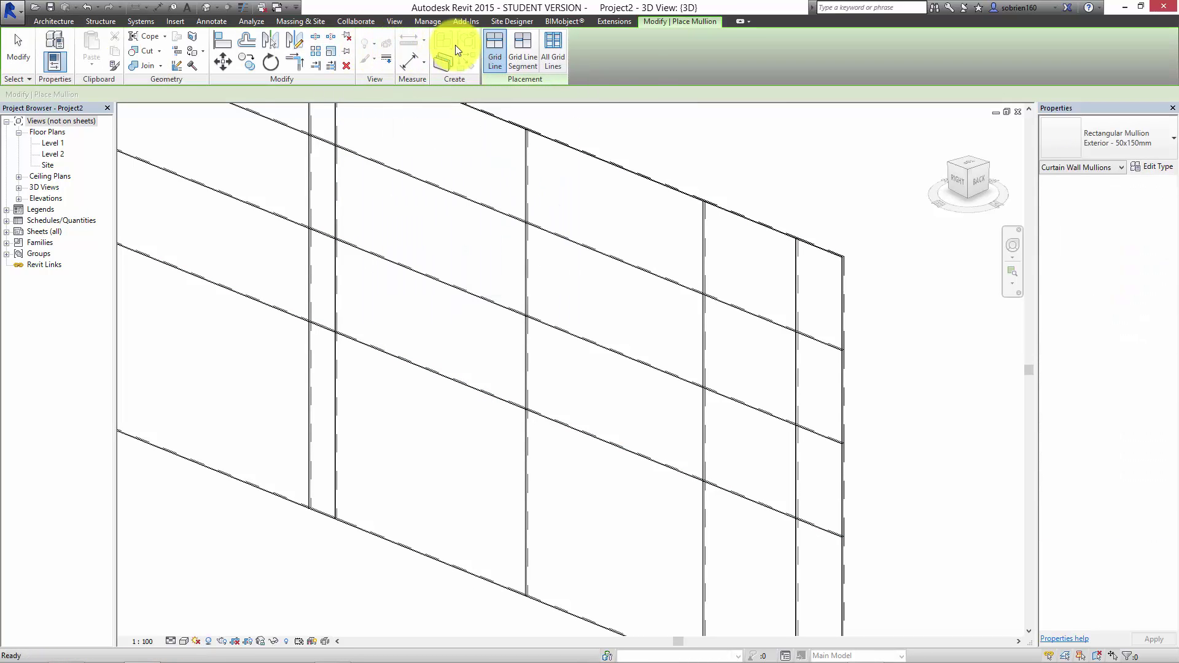
{"action": "left_click", "coordinate": [448, 190]}
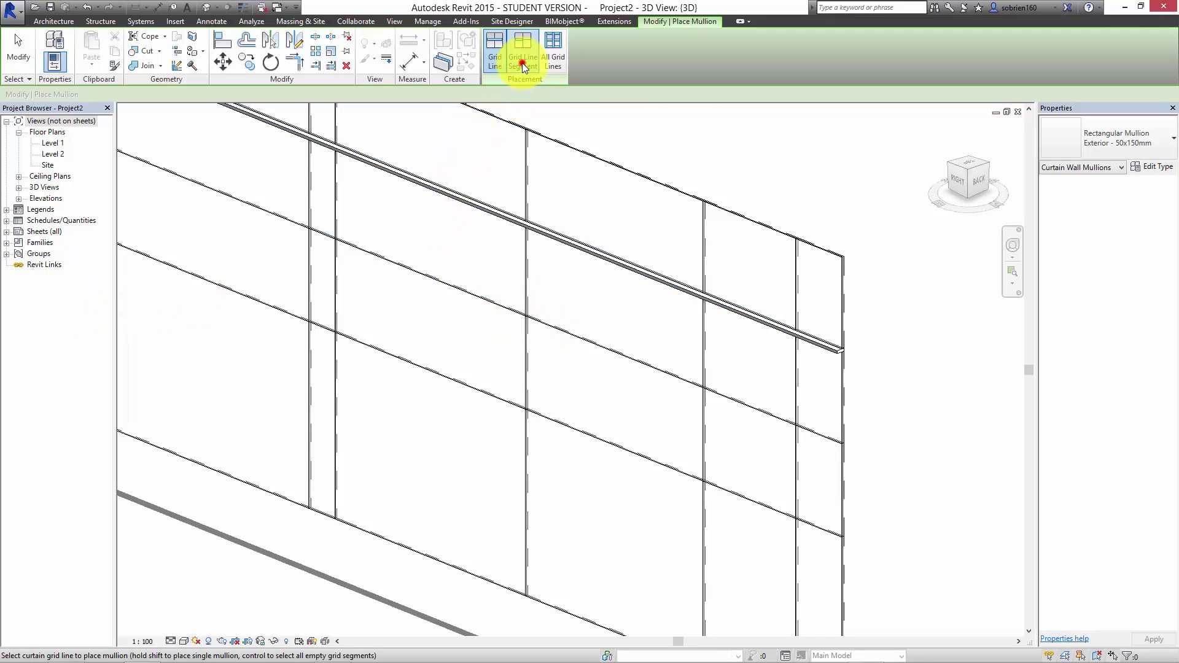
{"action": "left_click", "coordinate": [523, 275]}
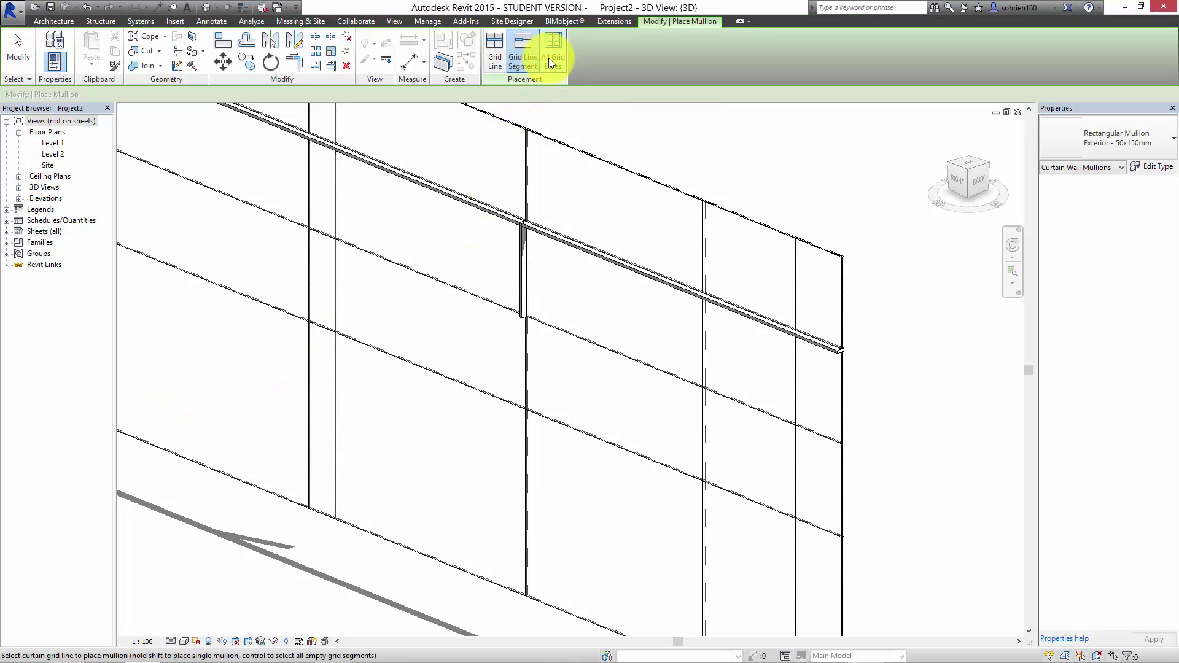
Step: Fill all remaining grid lines of the new curtain wall with Exterior - 50x150mm rectangular mullions and finish mullion placement
{"action": "left_click", "coordinate": [551, 56]}
{"action": "left_click", "coordinate": [587, 155]}
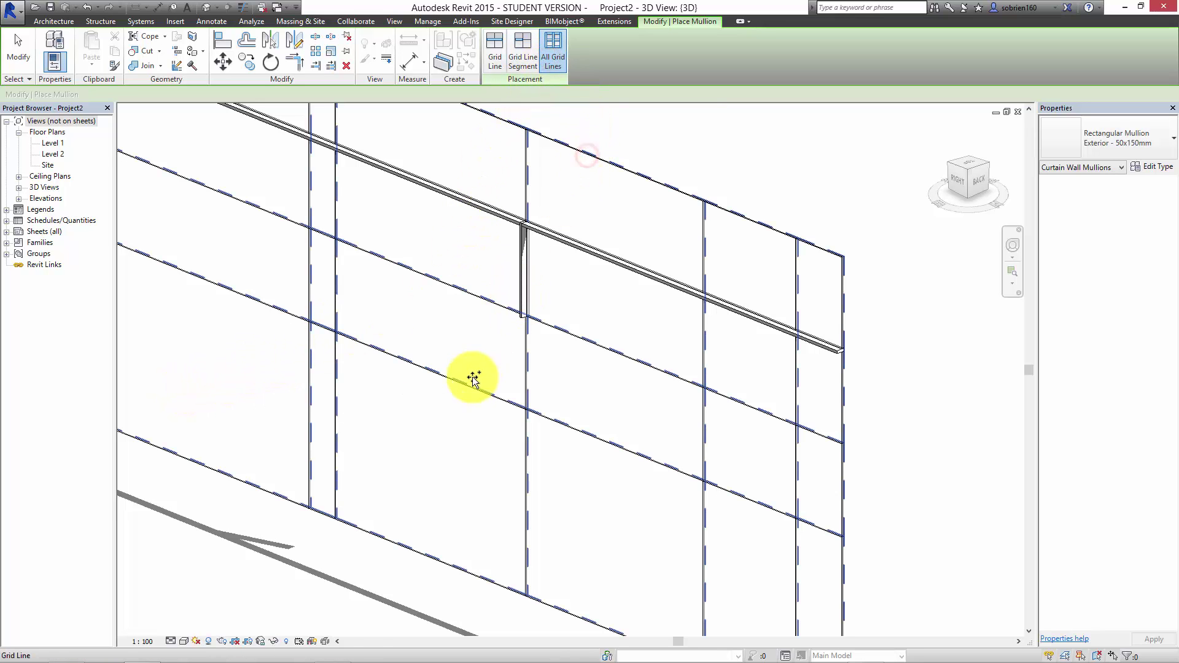
{"action": "scroll", "coordinate": [473, 379], "scroll_direction": "down", "scroll_amount": 6}
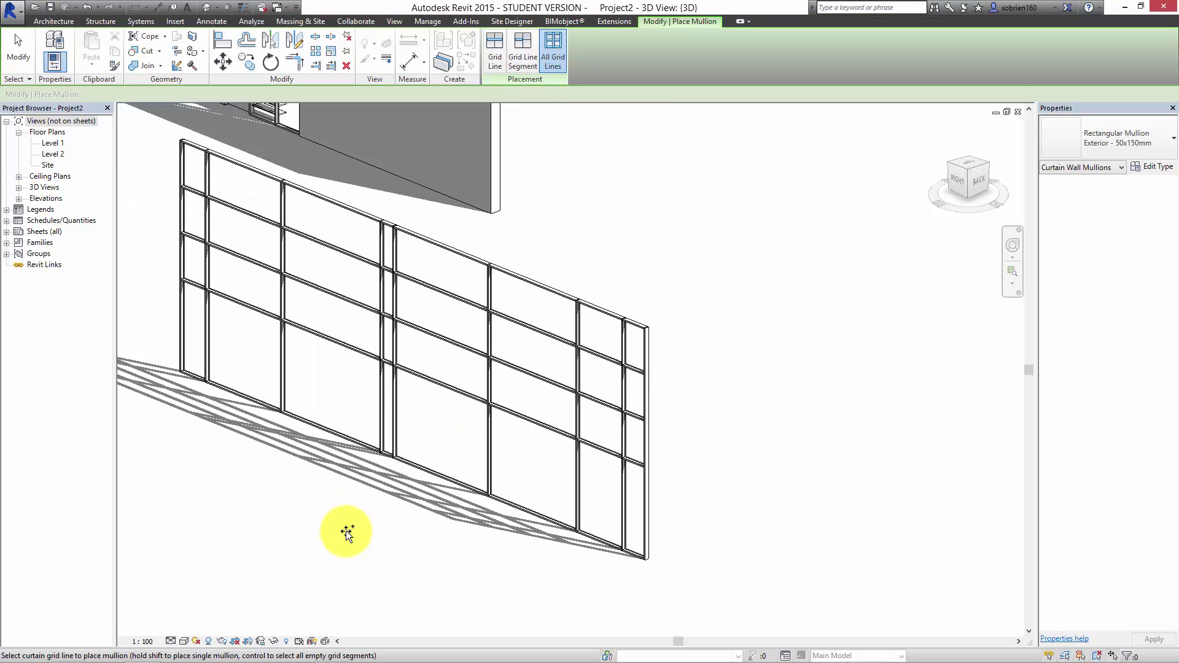
{"action": "key", "text": "Escape"}
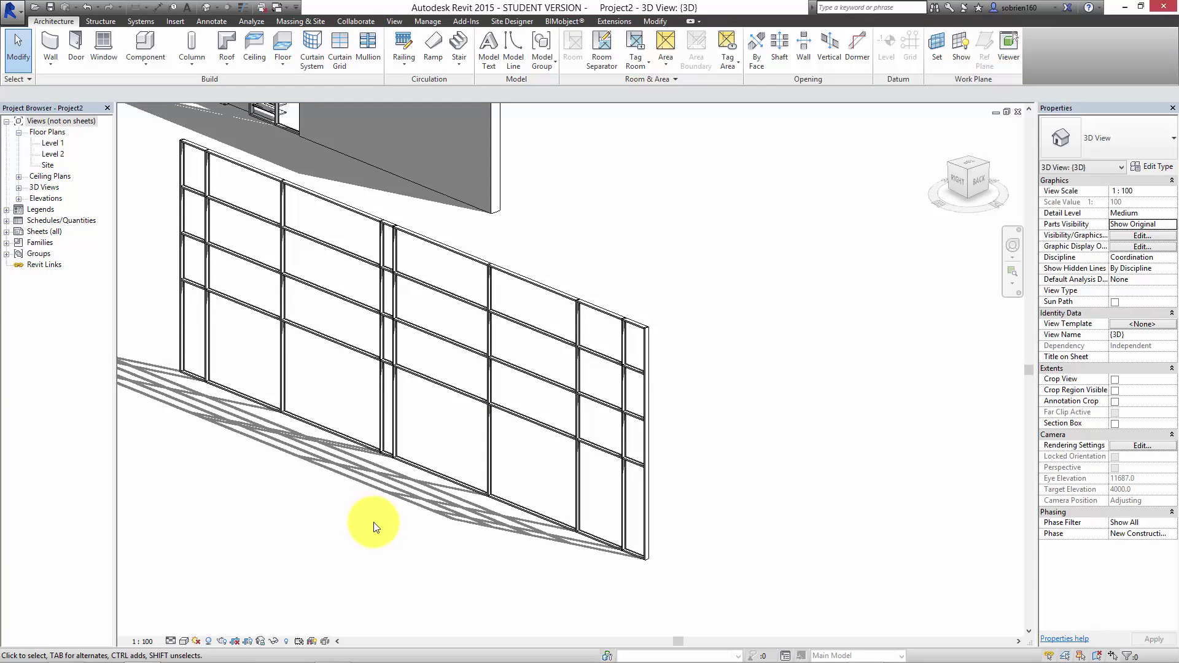
Step: Edit the profile of the new curtain wall and sketch a semicircular arc joining its two upper corners
{"action": "scroll", "coordinate": [387, 539], "scroll_direction": "down", "scroll_amount": 2}
{"action": "scroll", "coordinate": [393, 544], "scroll_direction": "up", "scroll_amount": 2}
{"action": "scroll", "coordinate": [452, 531], "scroll_direction": "down", "scroll_amount": 3}
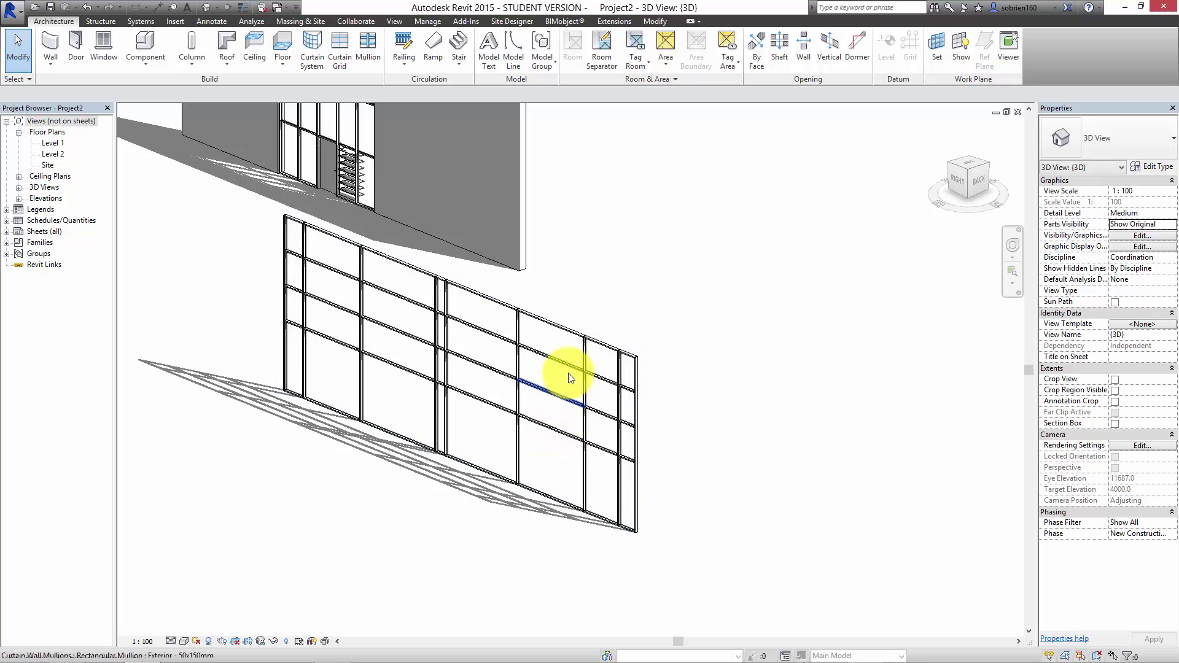
{"action": "left_click", "coordinate": [579, 355]}
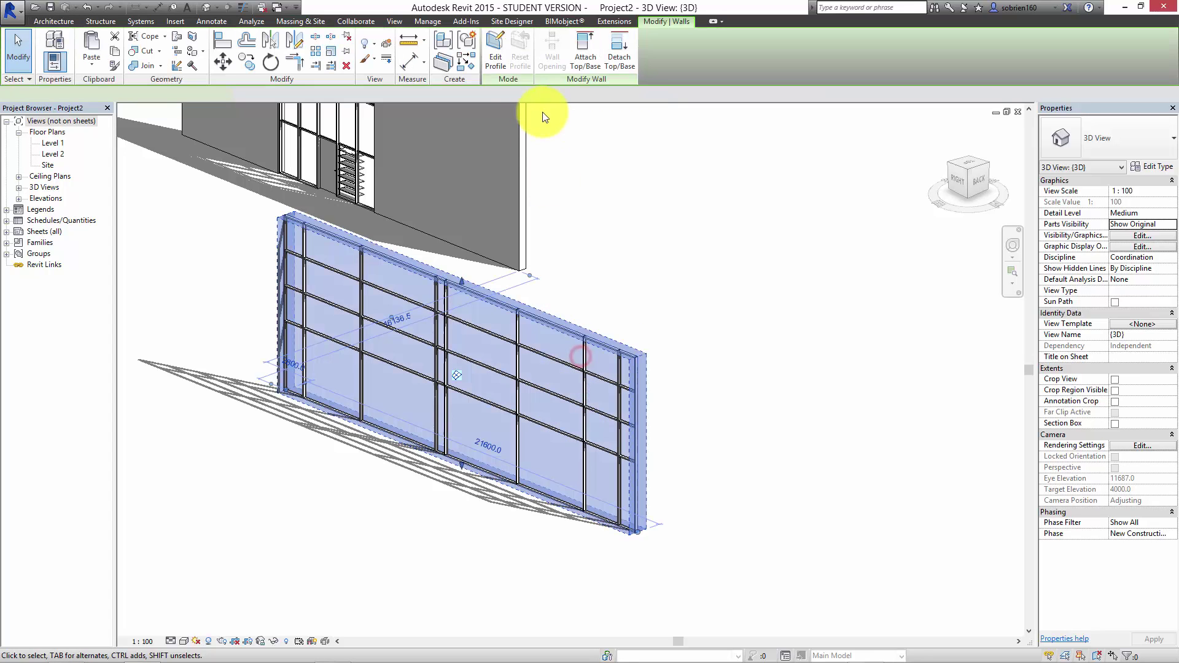
{"action": "left_click", "coordinate": [499, 54]}
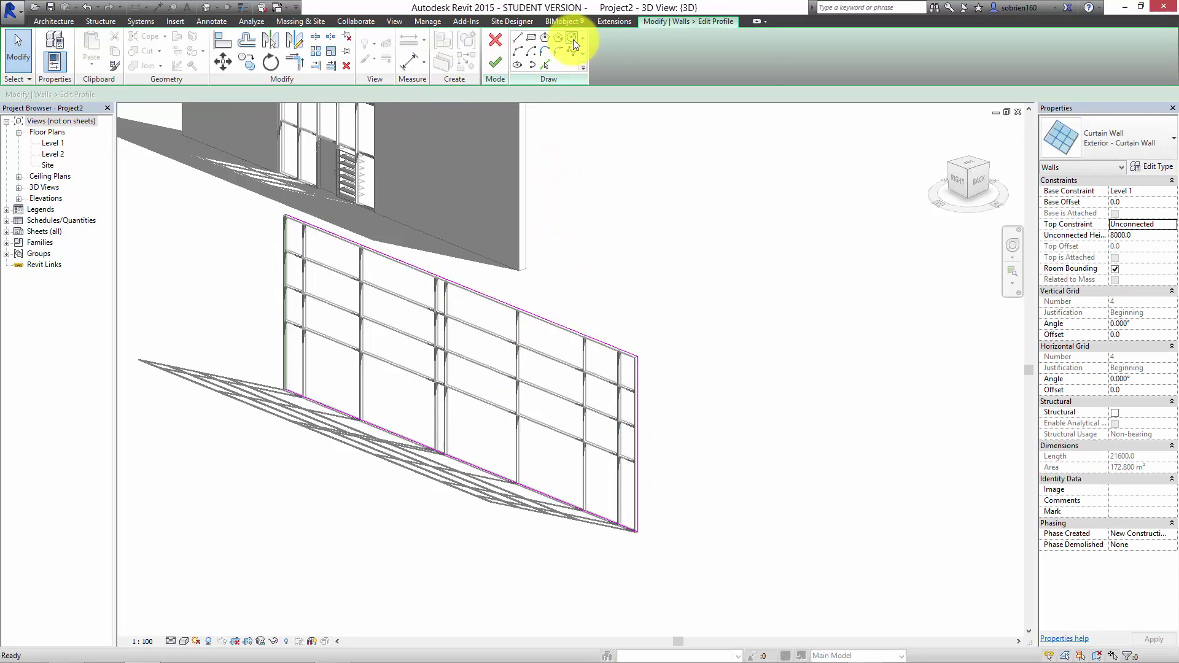
{"action": "left_click", "coordinate": [517, 53]}
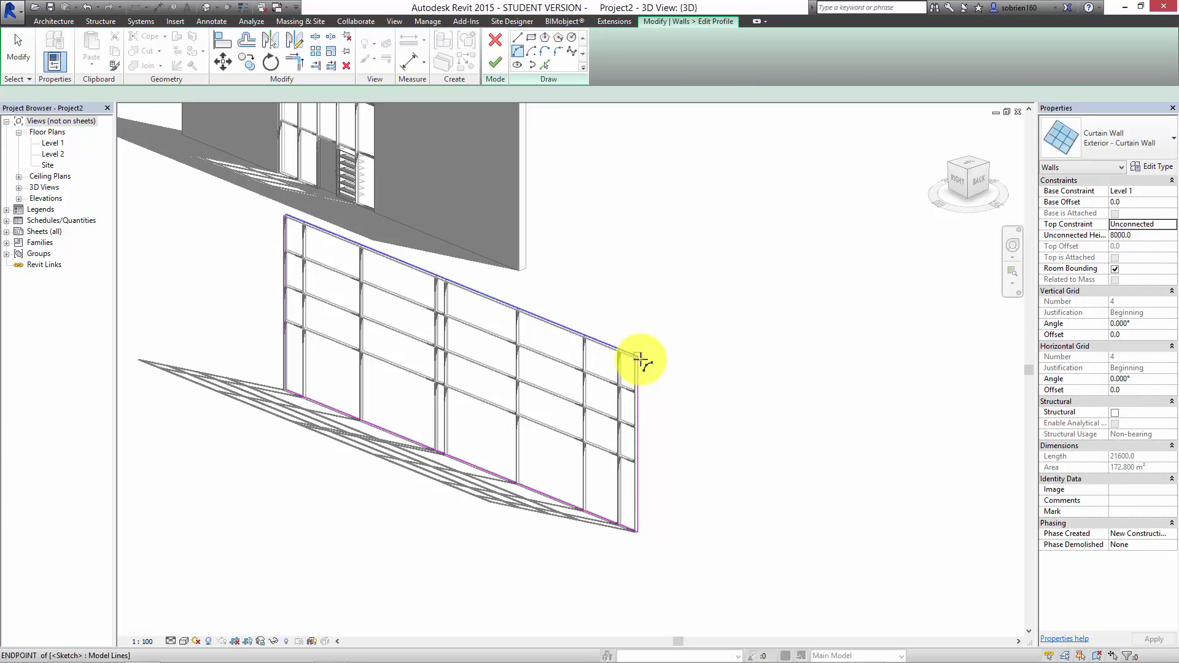
{"action": "left_click", "coordinate": [638, 356]}
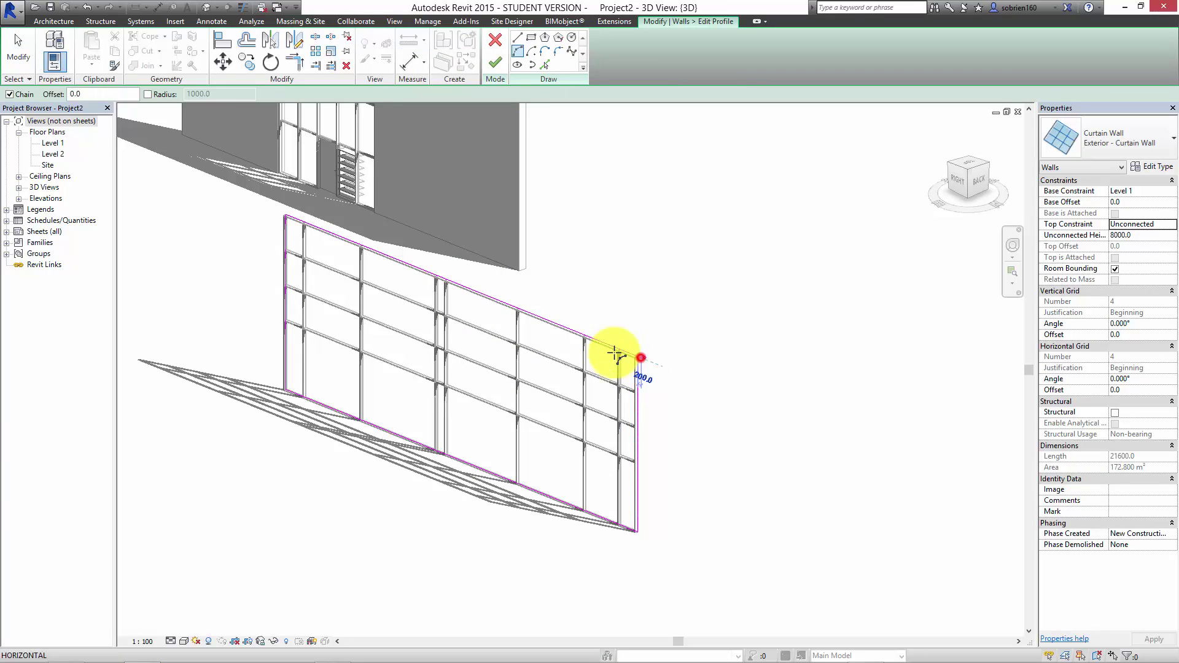
{"action": "left_click", "coordinate": [285, 208]}
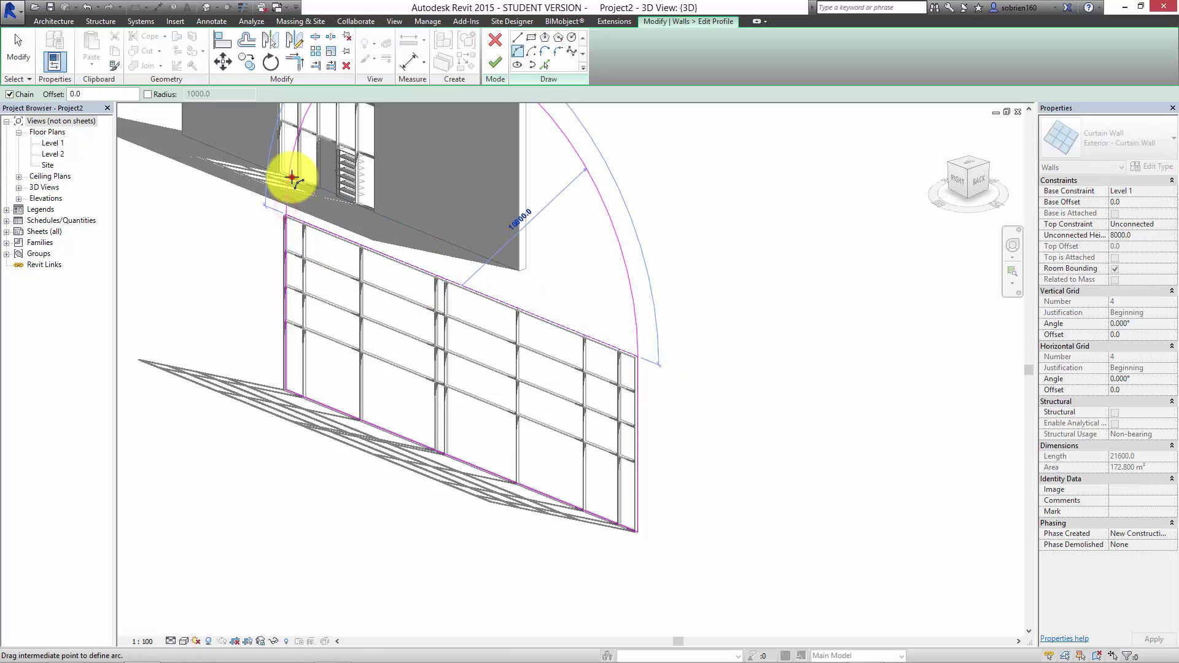
{"action": "left_click", "coordinate": [293, 177]}
{"action": "key", "text": "Escape"}
{"action": "key", "text": "Escape"}
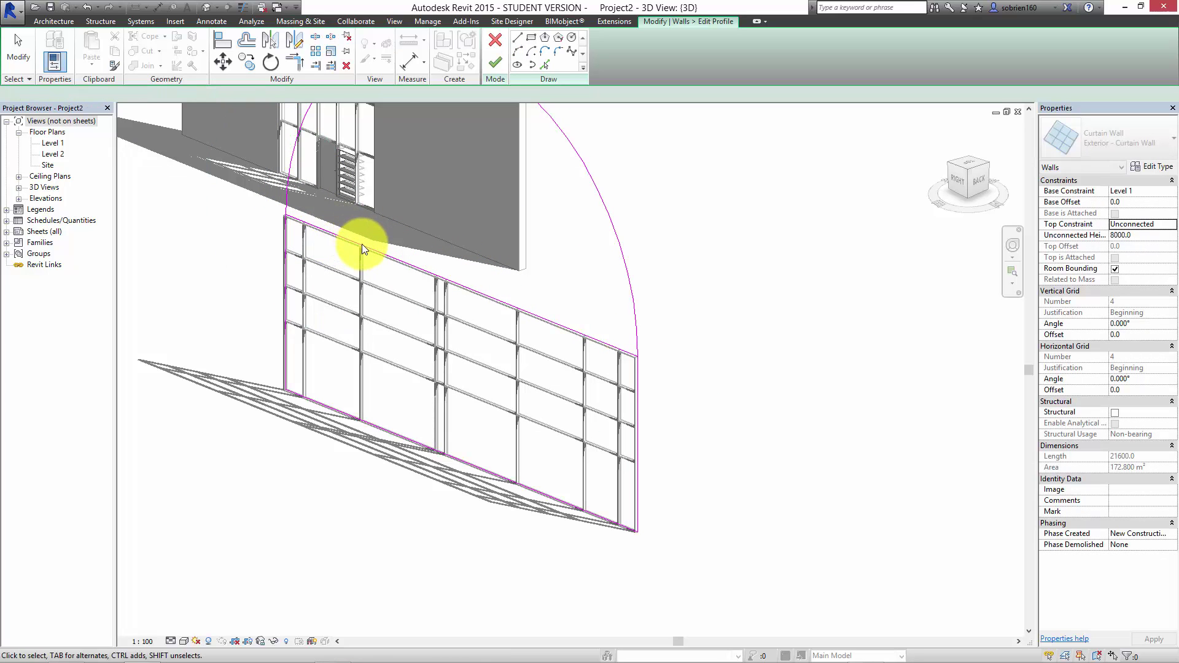
Step: Delete the straight upper line from the curtain wall's profile sketch and finish the profile edit
{"action": "left_click", "coordinate": [362, 245]}
{"action": "key", "text": "Delete"}
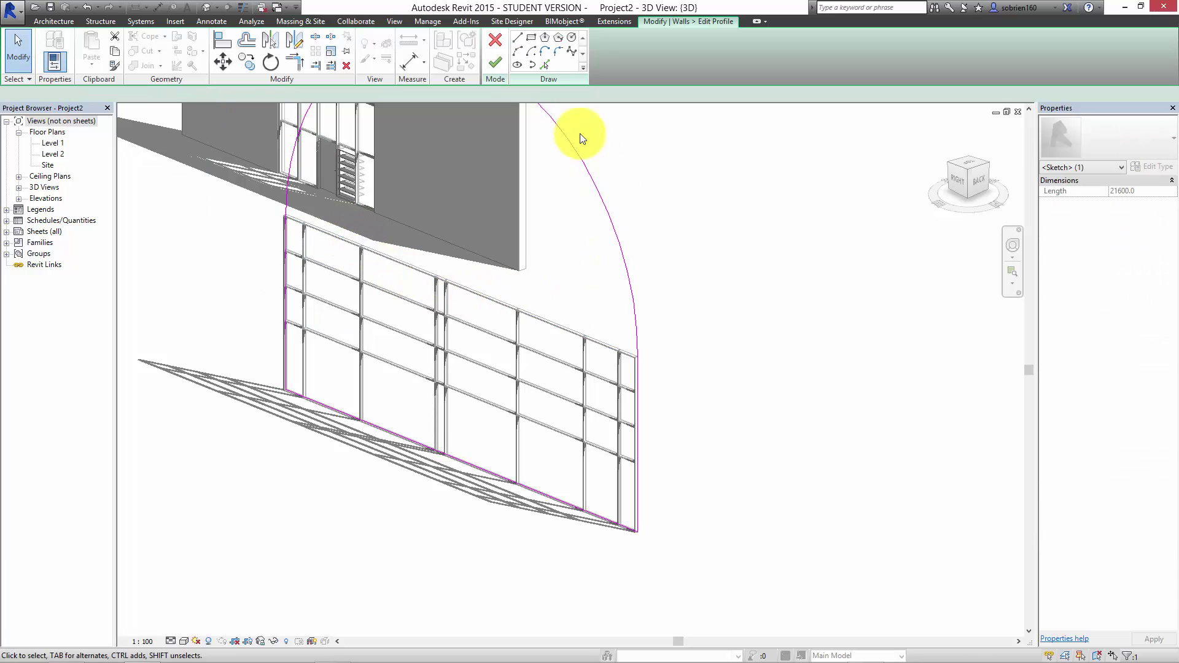
{"action": "left_click", "coordinate": [495, 63]}
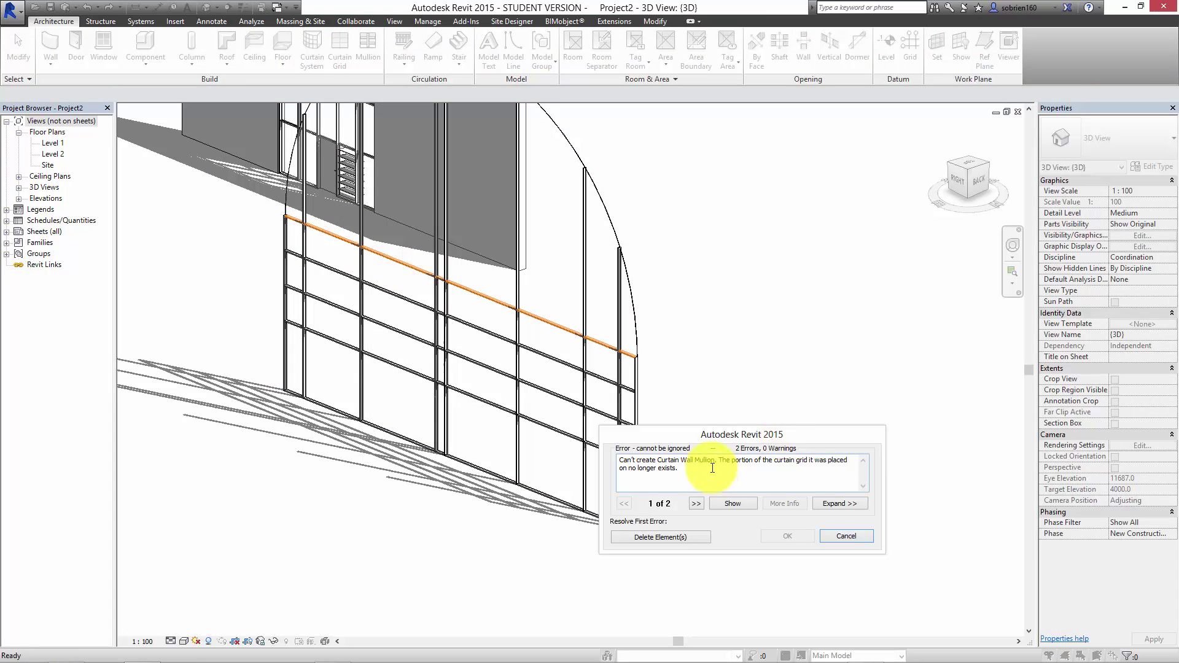
Step: Resolve the profile edit errors by deleting the mullions along the wall's former straight upper edge
{"action": "left_click", "coordinate": [660, 535]}
{"action": "left_click", "coordinate": [726, 502]}
{"action": "middle_click_drag", "start_coordinate": [768, 432], "coordinate": [783, 527]}
{"action": "scroll", "coordinate": [766, 496], "scroll_direction": "up", "scroll_amount": 1}
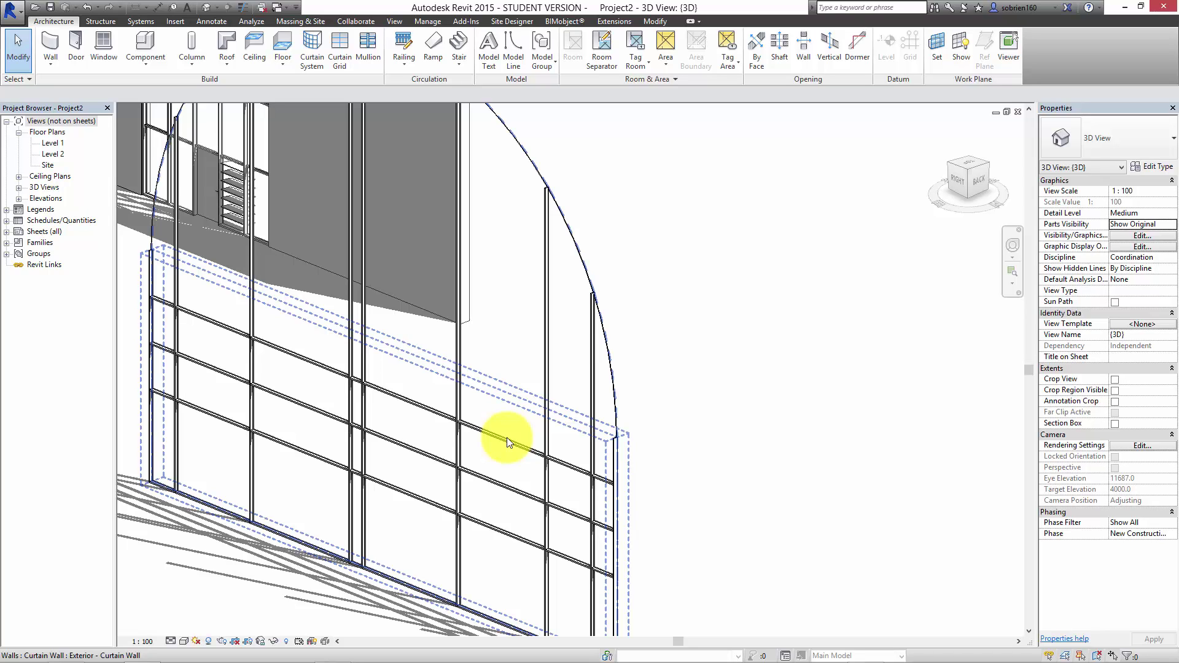
{"action": "mouse_move", "coordinate": [717, 361]}
{"action": "middle_mouse_down"}
{"action": "mouse_move", "coordinate": [727, 340]}
{"action": "mouse_move", "coordinate": [704, 380]}
{"action": "middle_mouse_up"}
{"action": "scroll", "coordinate": [727, 341], "scroll_direction": "down", "scroll_amount": 2}
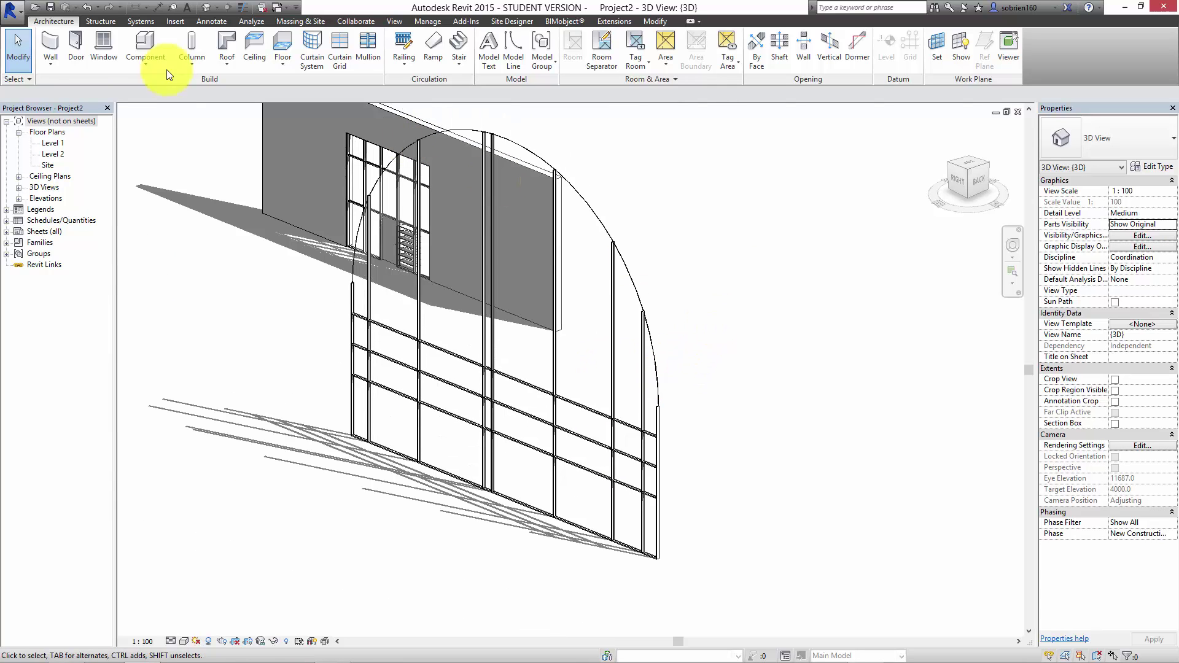
Step: Undo the arched profile edit and all mullion placement on the new curtain wall, back to bare grid lines
{"action": "left_click", "coordinate": [88, 7]}
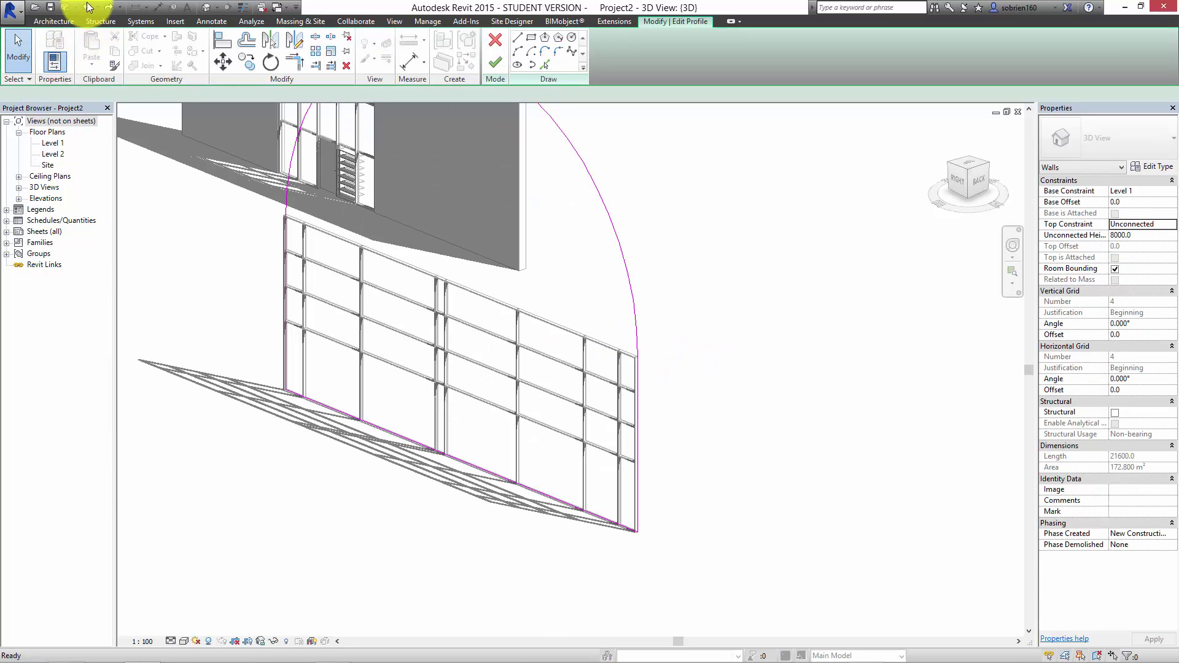
{"action": "left_click", "coordinate": [94, 9]}
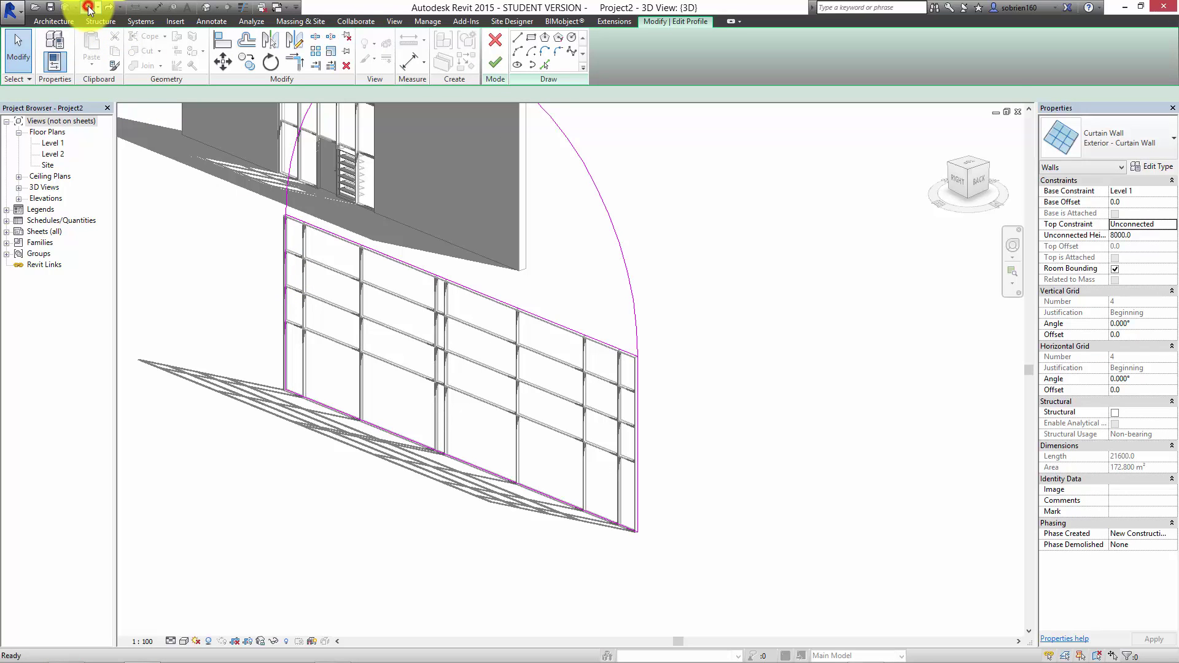
{"action": "left_click", "coordinate": [90, 8]}
{"action": "left_click", "coordinate": [89, 8]}
{"action": "left_click", "coordinate": [89, 9]}
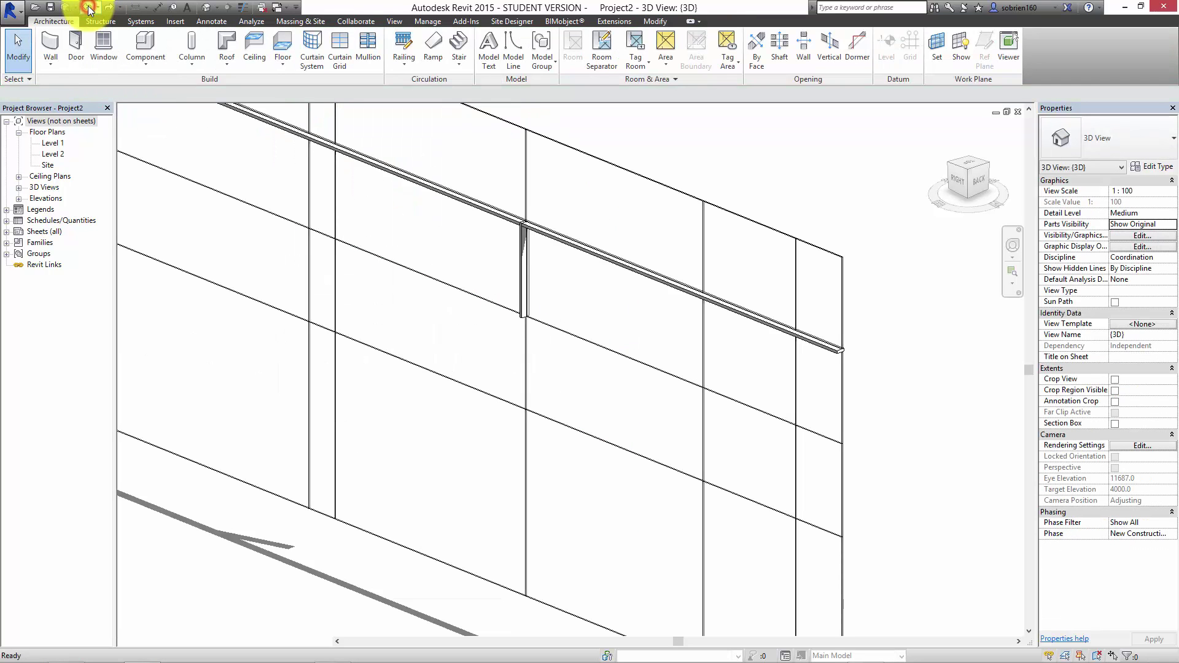
{"action": "left_click", "coordinate": [90, 9]}
{"action": "left_click", "coordinate": [90, 9]}
{"action": "middle_click_drag", "start_coordinate": [432, 246], "coordinate": [462, 283]}
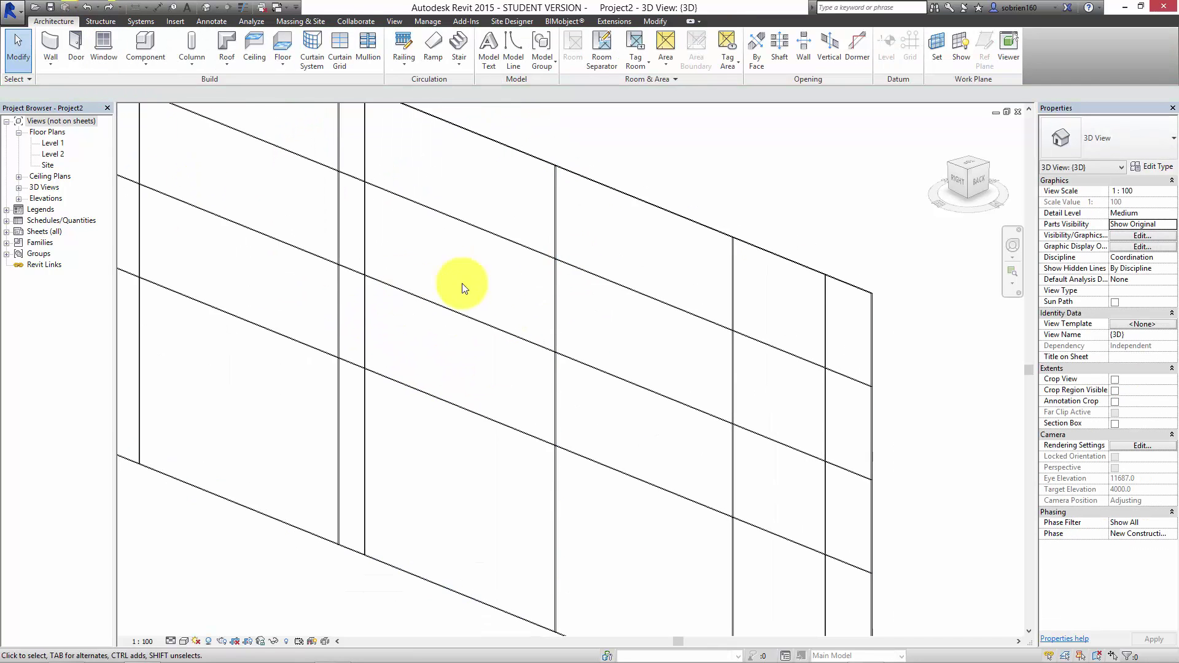
Step: Place Exterior - 50x150mm rectangular mullions on one full vertical grid line, two segments of the highest horizontal grid line and one vertical segment
{"action": "left_click", "coordinate": [341, 68]}
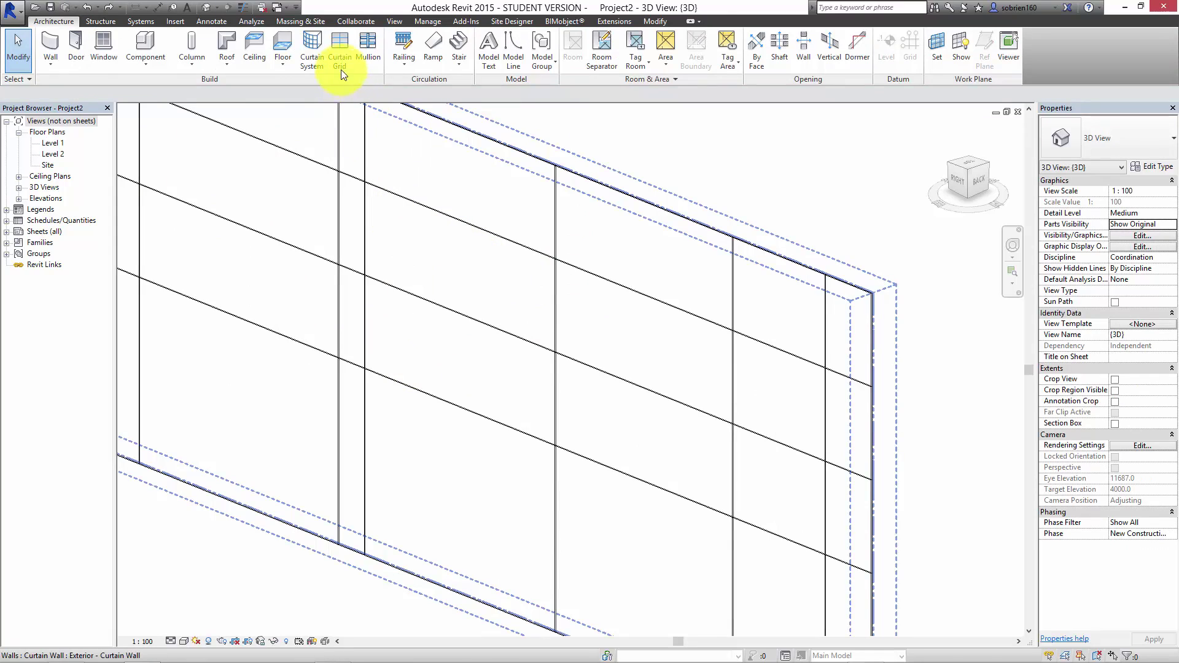
{"action": "left_click", "coordinate": [369, 53]}
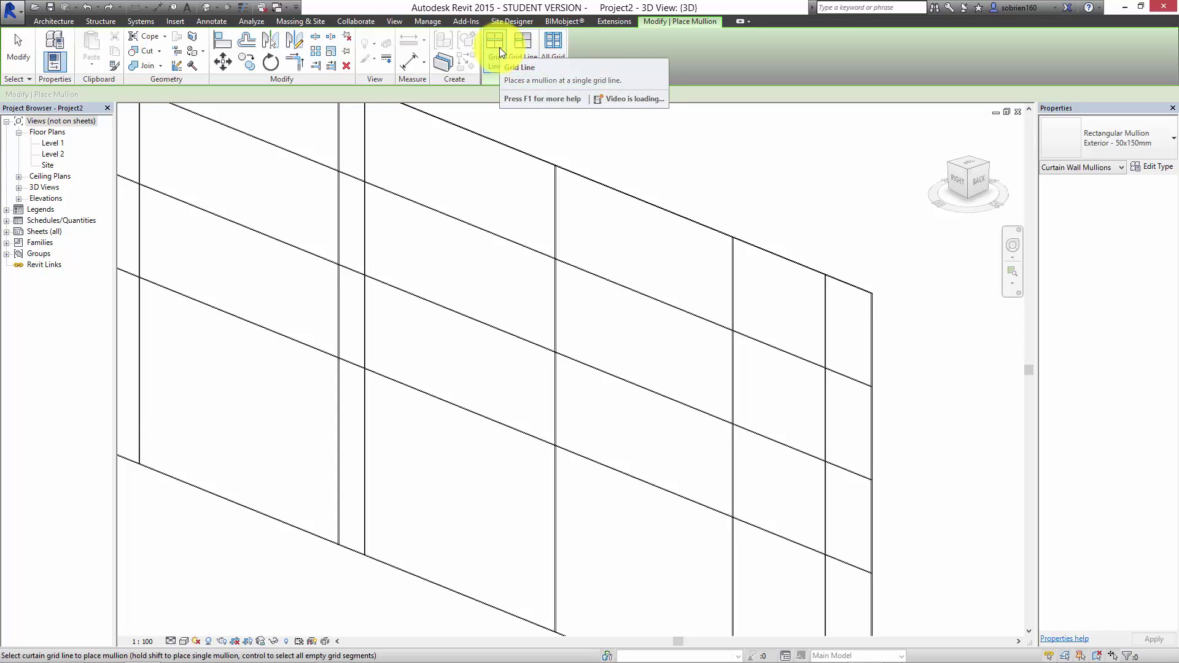
{"action": "left_click", "coordinate": [557, 196]}
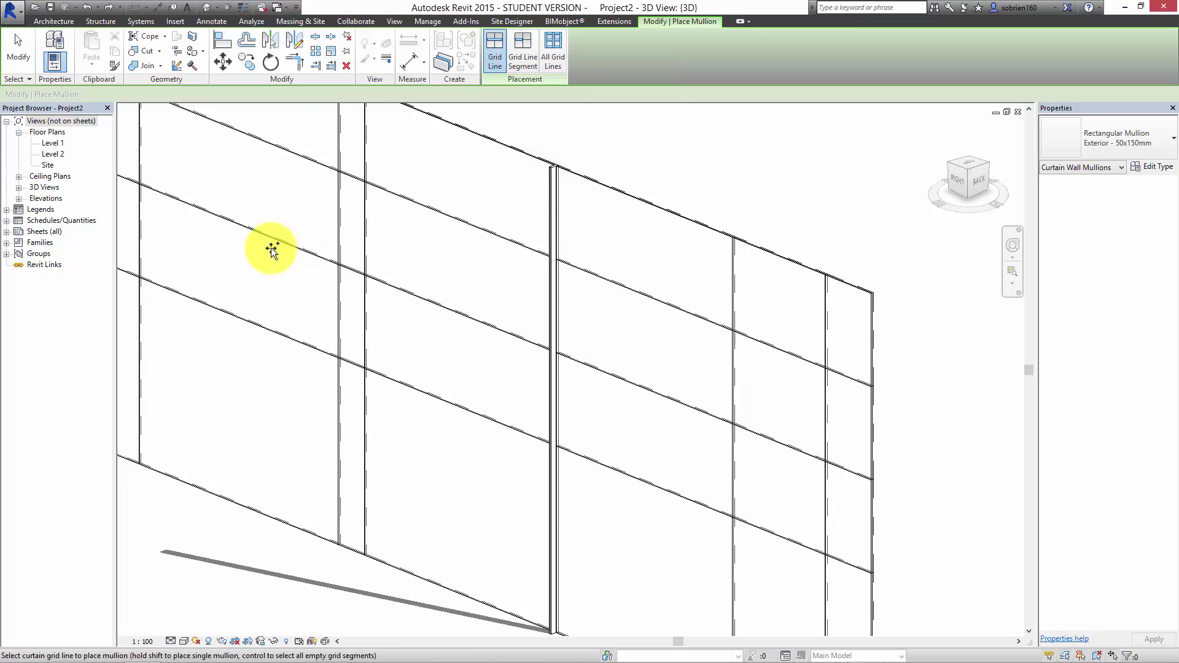
{"action": "left_click", "coordinate": [526, 44]}
{"action": "left_click", "coordinate": [485, 228]}
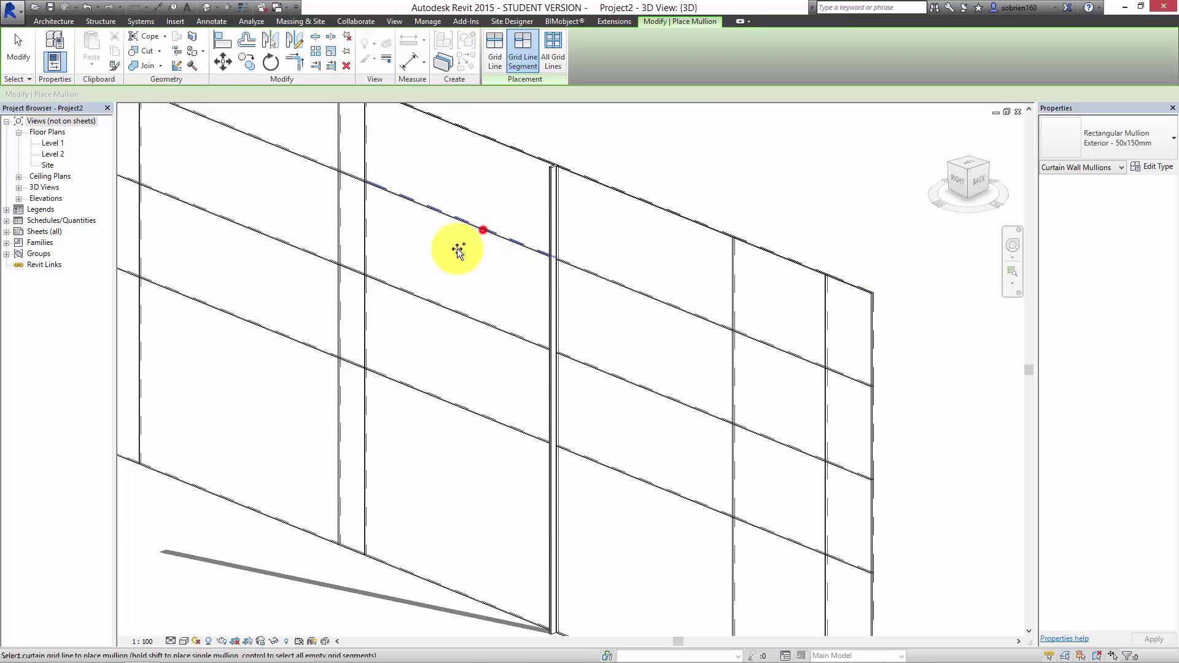
{"action": "left_click", "coordinate": [773, 348]}
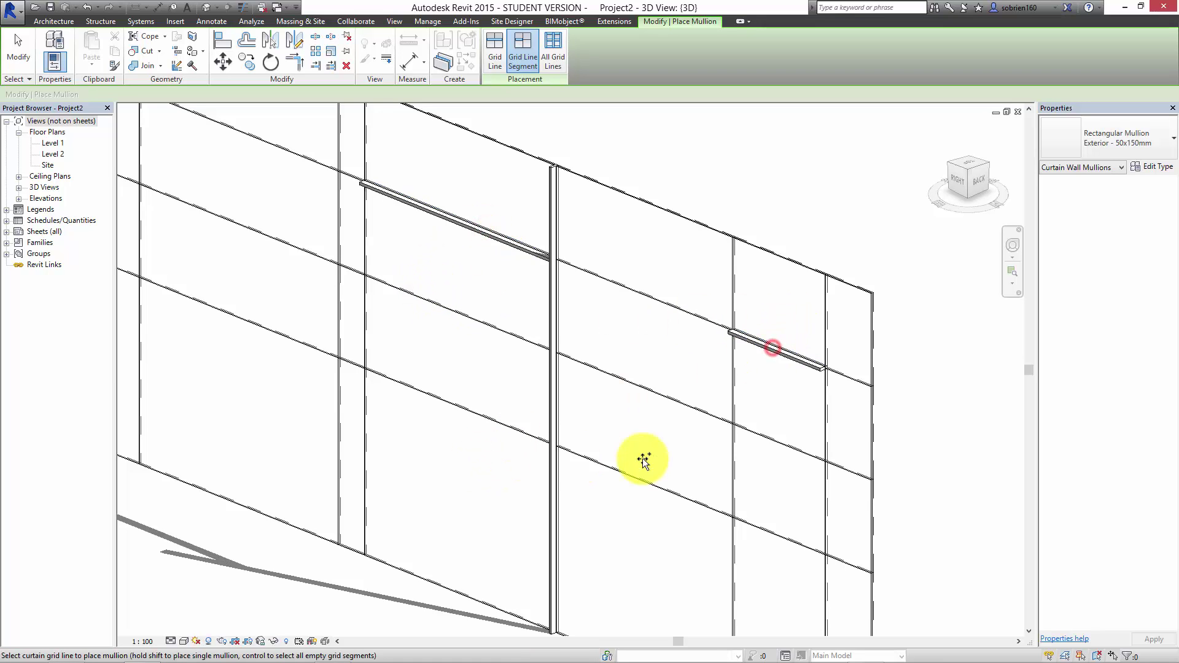
{"action": "left_click", "coordinate": [728, 451]}
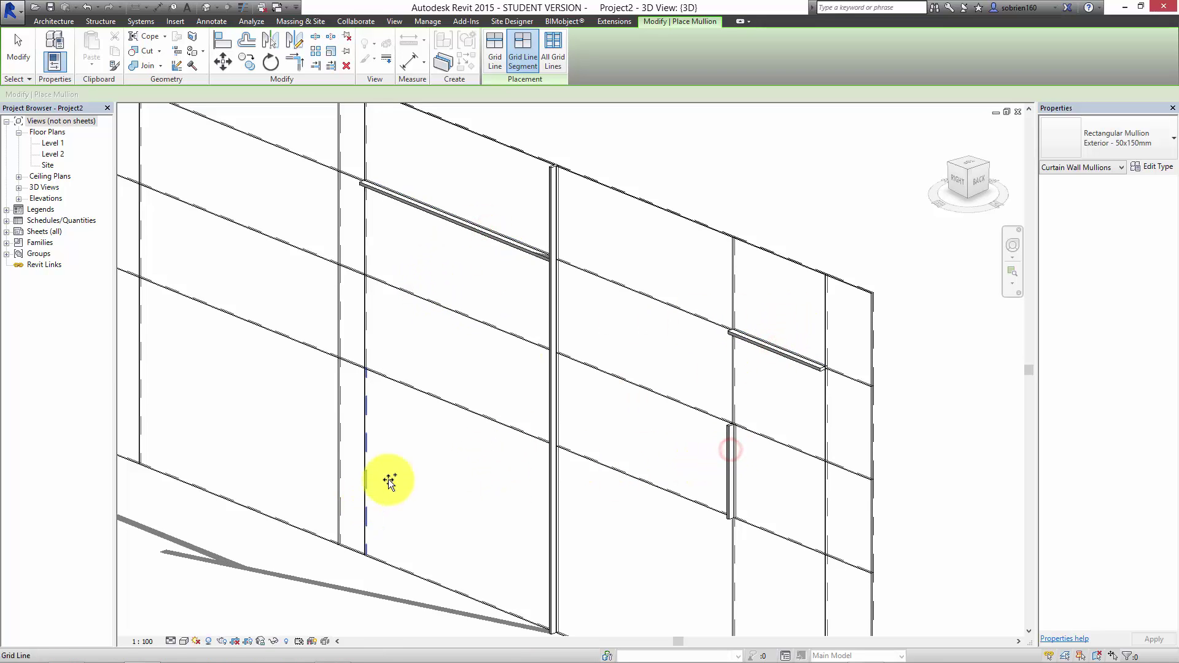
Step: Fill all remaining grid lines with Exterior - 50x150mm rectangular mullions and end mullion placement
{"action": "left_click", "coordinate": [554, 46]}
{"action": "left_click", "coordinate": [623, 194]}
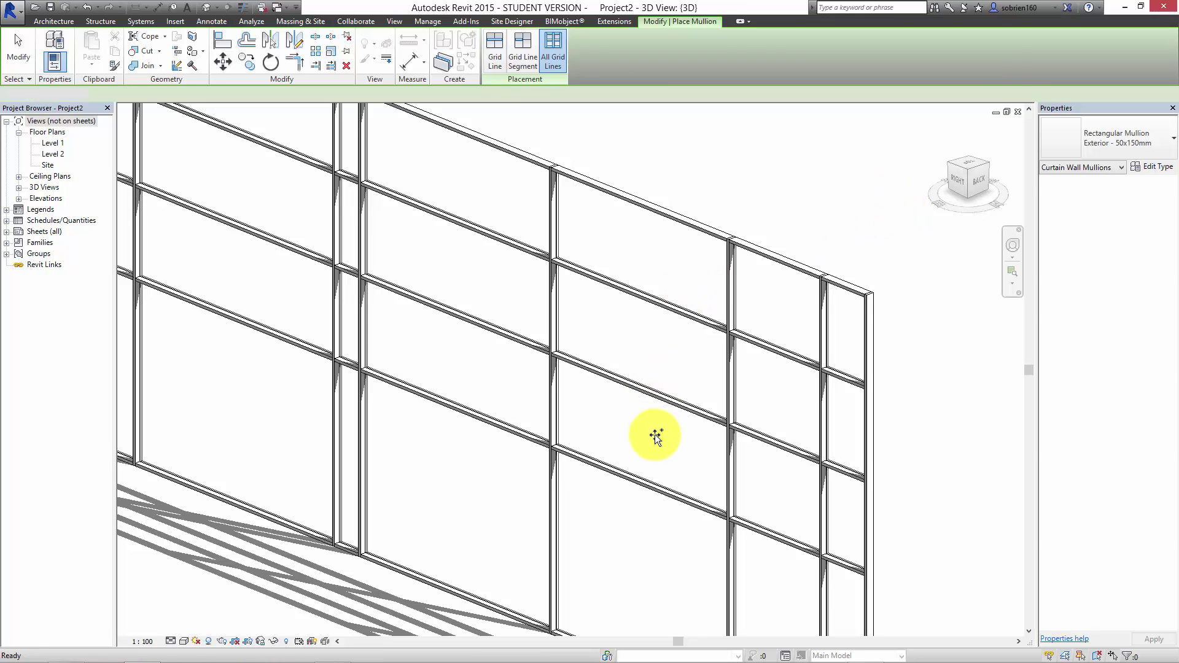
{"action": "key", "text": "Escape"}
{"action": "key", "text": "Escape"}
{"action": "middle_click_drag", "start_coordinate": [663, 437], "coordinate": [700, 453]}
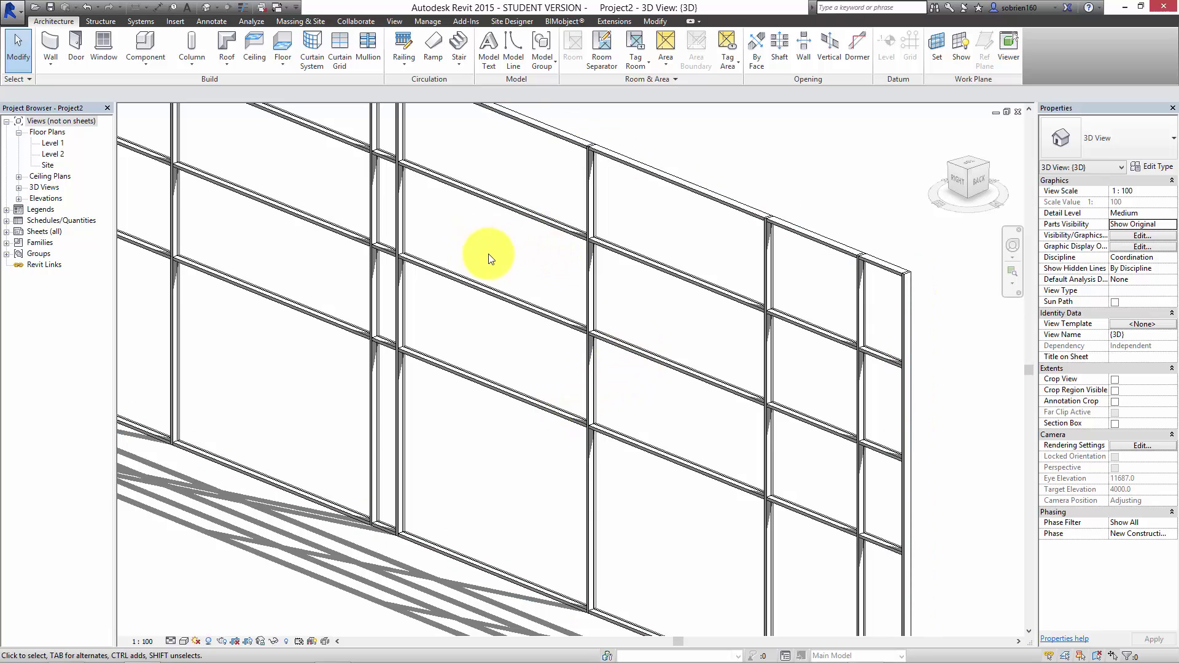
{"action": "left_click", "coordinate": [852, 658]}
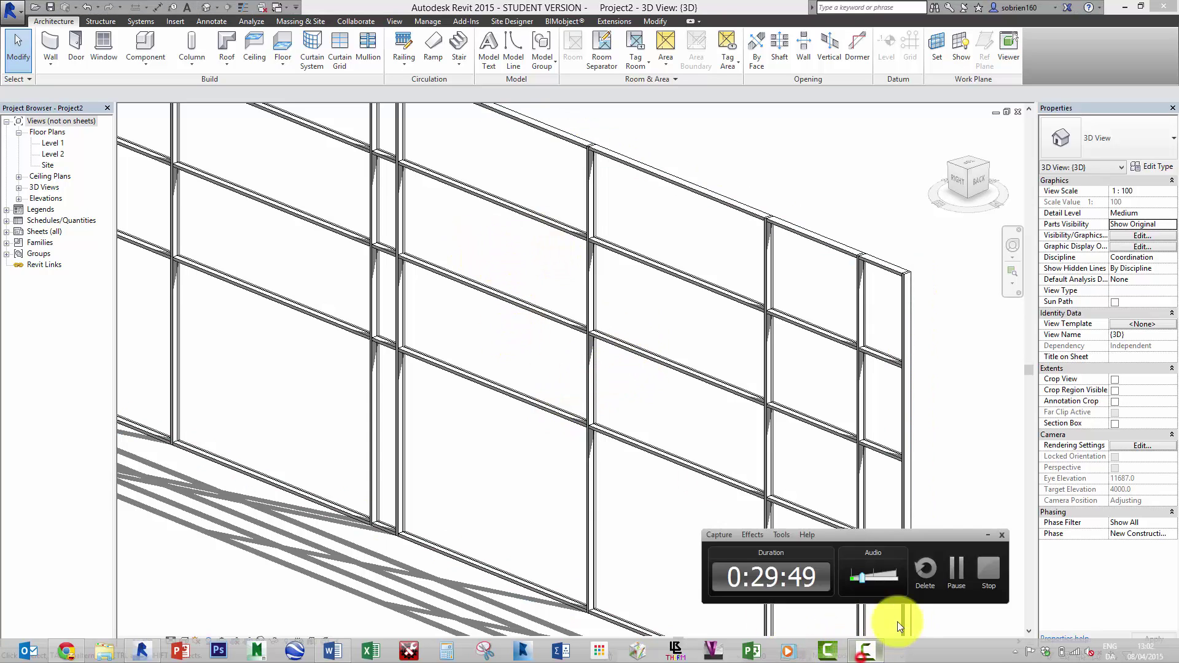
{"action": "left_click", "coordinate": [961, 560]}
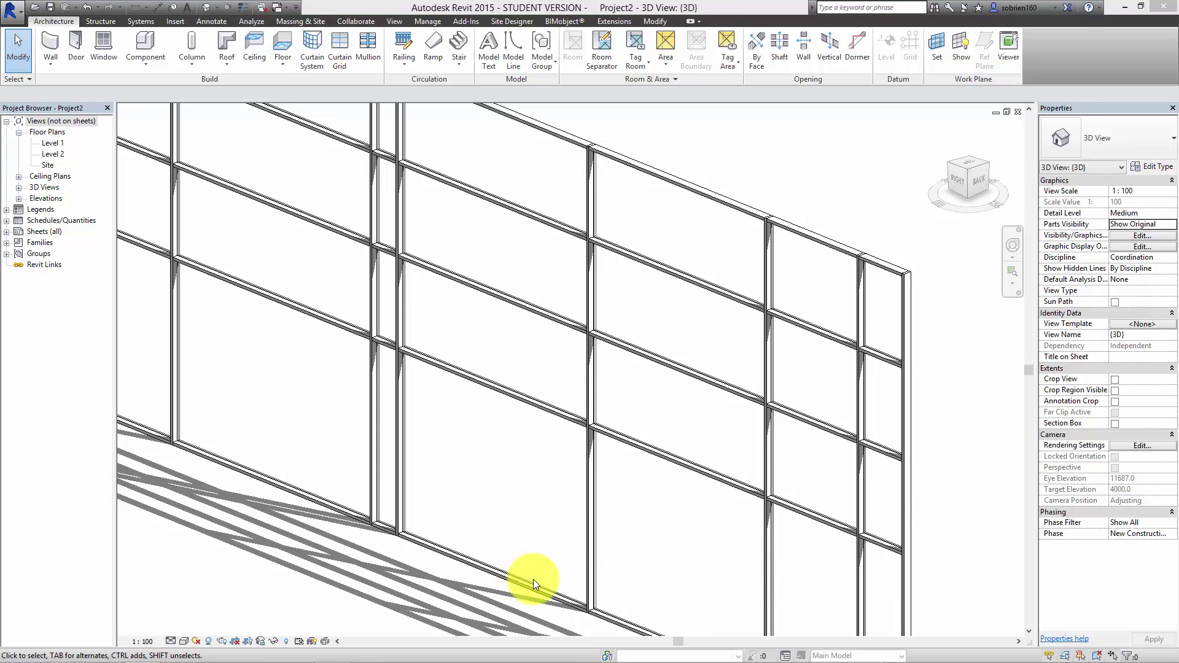
Step: Change the wide glass panel in the lowest row, between the closely spaced verticals and the next mullion, to the louvres curtain wall type
{"action": "key", "text": "Tab"}
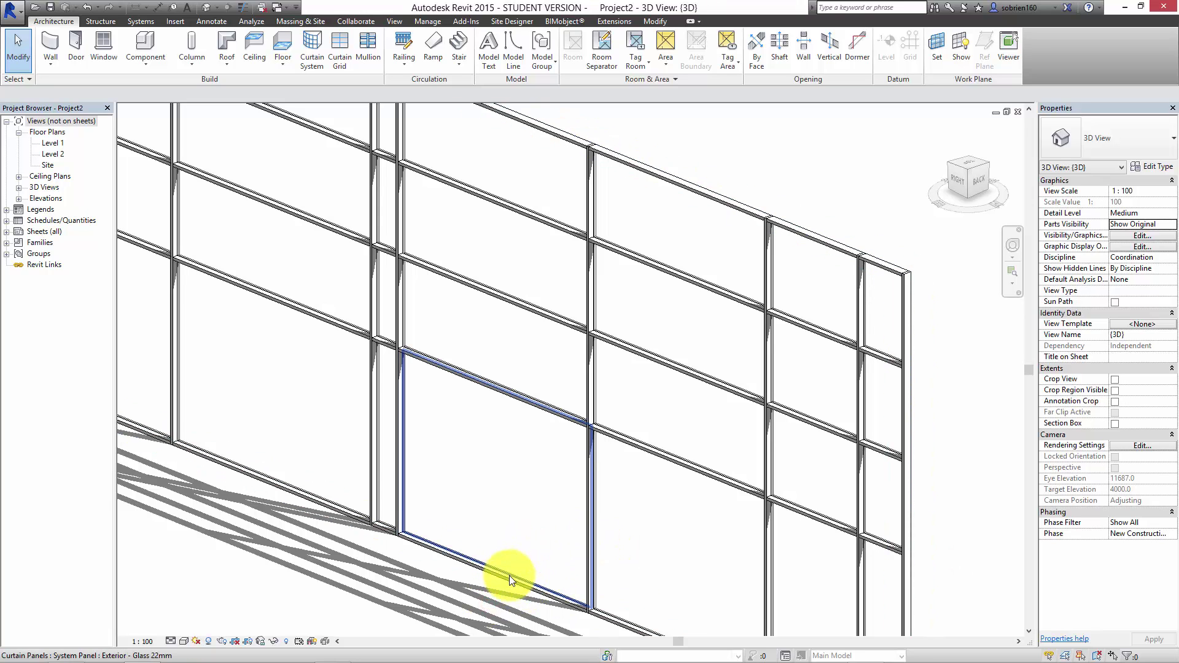
{"action": "left_click", "coordinate": [510, 576]}
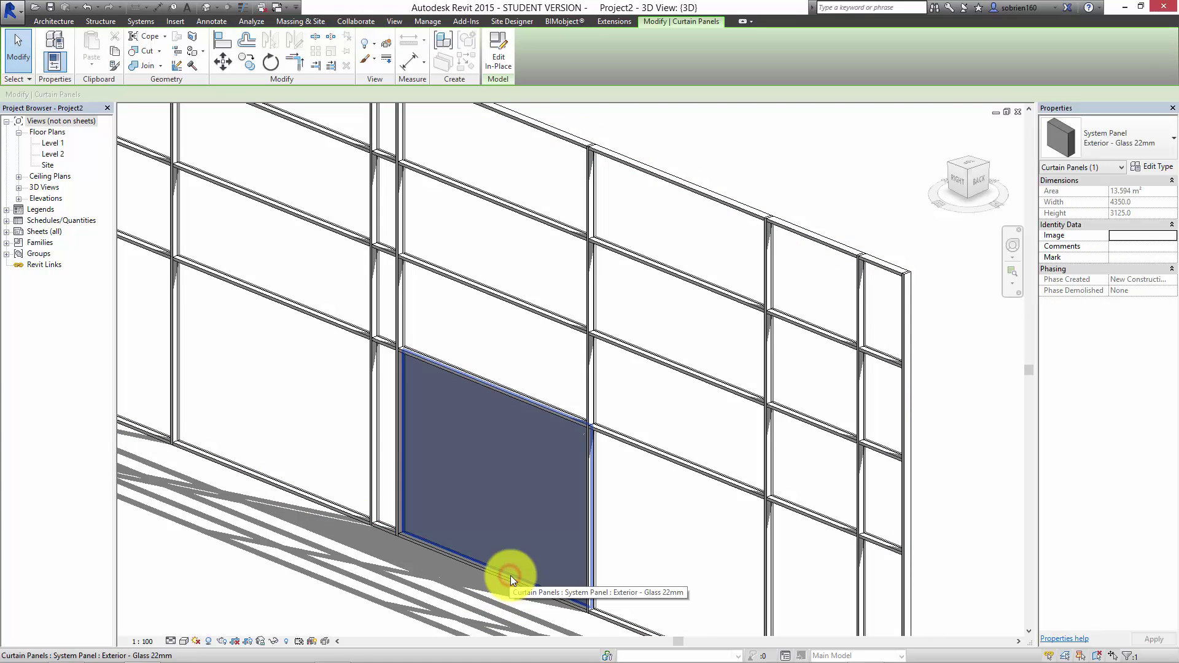
{"action": "left_click", "coordinate": [1170, 139]}
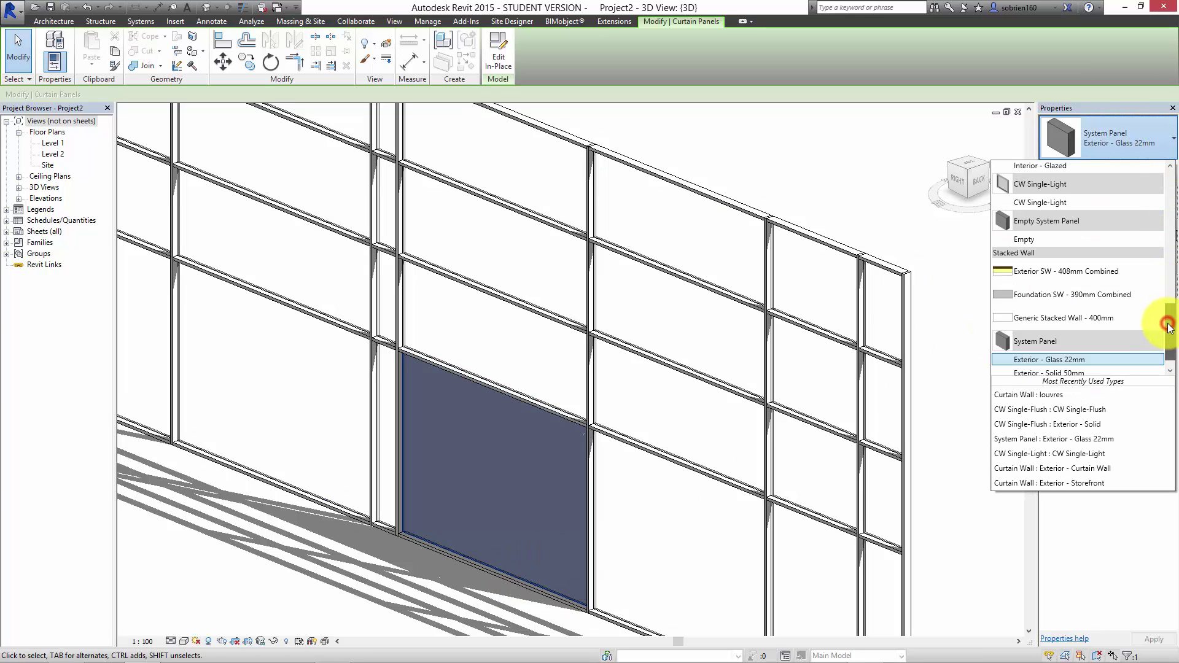
{"action": "left_click_drag", "start_coordinate": [1167, 326], "coordinate": [1164, 287]}
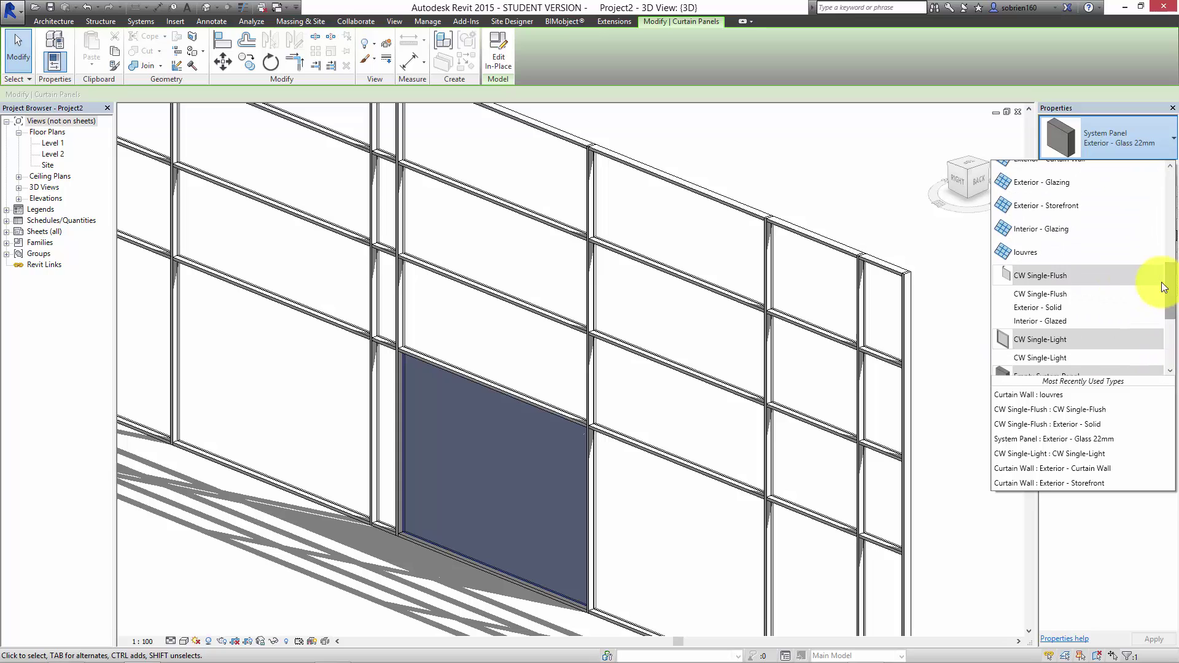
{"action": "left_click", "coordinate": [1044, 256]}
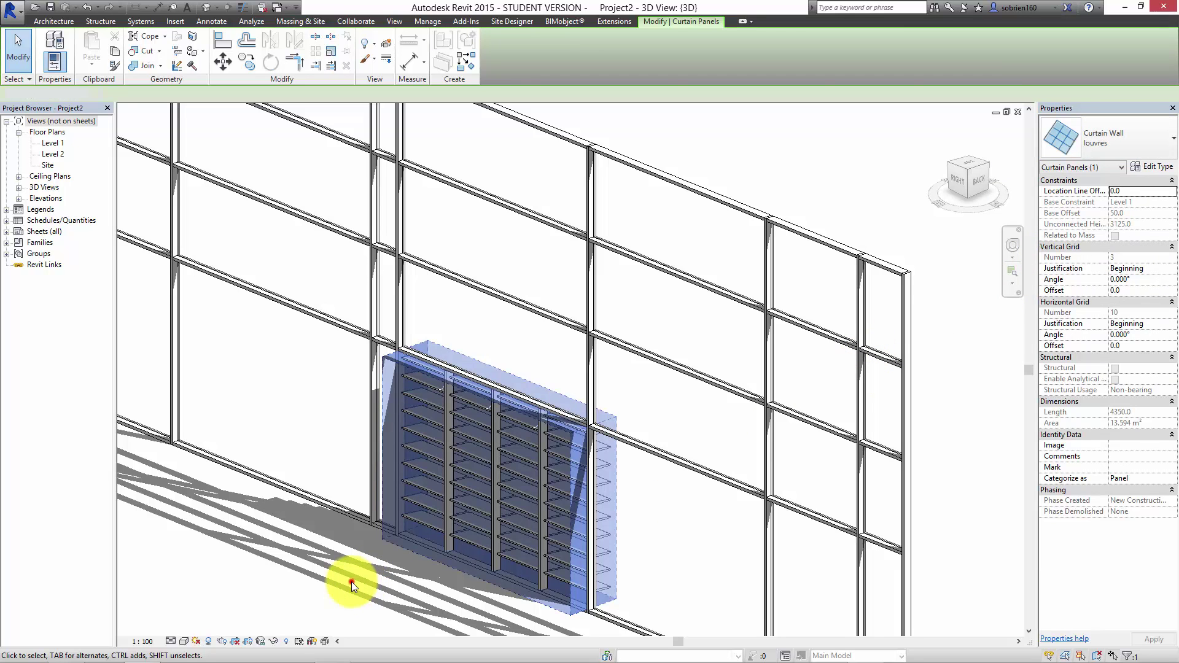
{"action": "left_click", "coordinate": [351, 581]}
{"action": "middle_click_drag", "start_coordinate": [501, 621], "coordinate": [415, 557]}
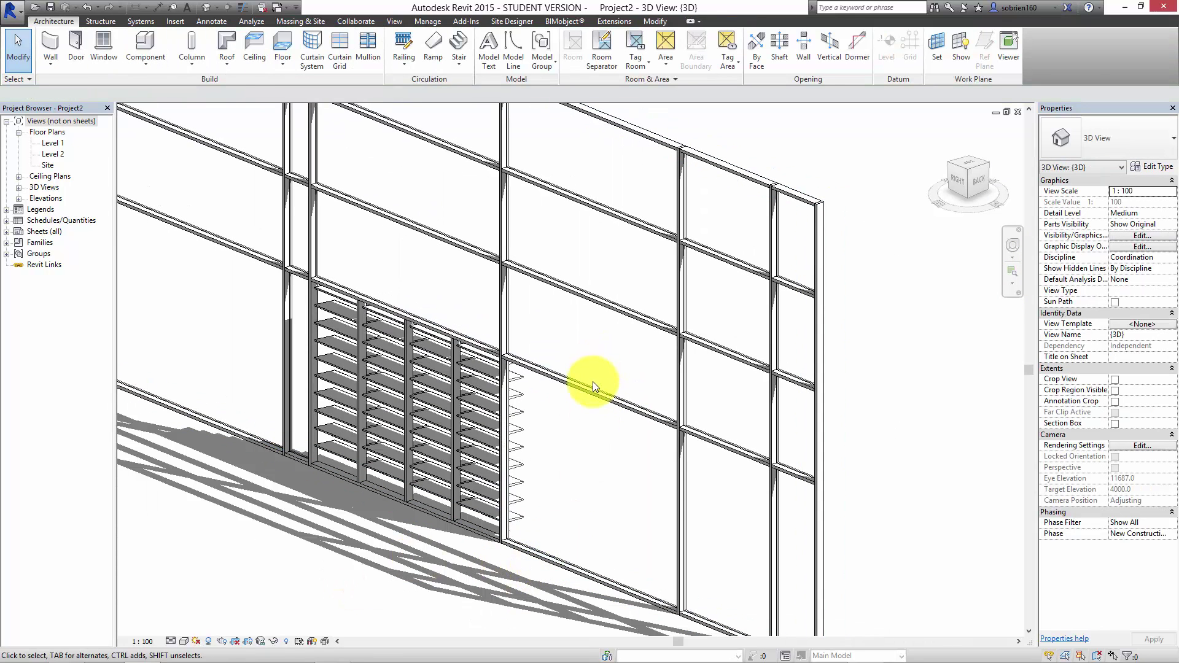
Step: Change the second-row glass panel in the bay next to the louvres to the CW Single-Flush door type and check its handle
{"action": "key", "text": "Tab"}
{"action": "key", "text": "Tab"}
{"action": "key", "text": "Tab"}
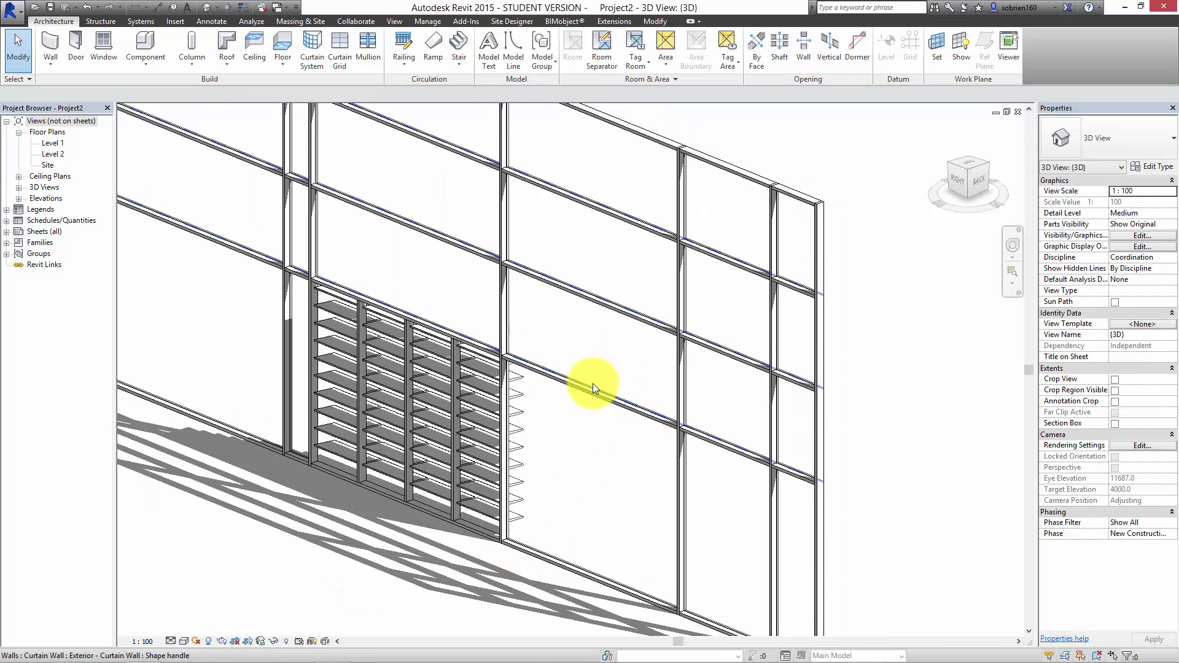
{"action": "key", "text": "Tab"}
{"action": "key", "text": "Tab"}
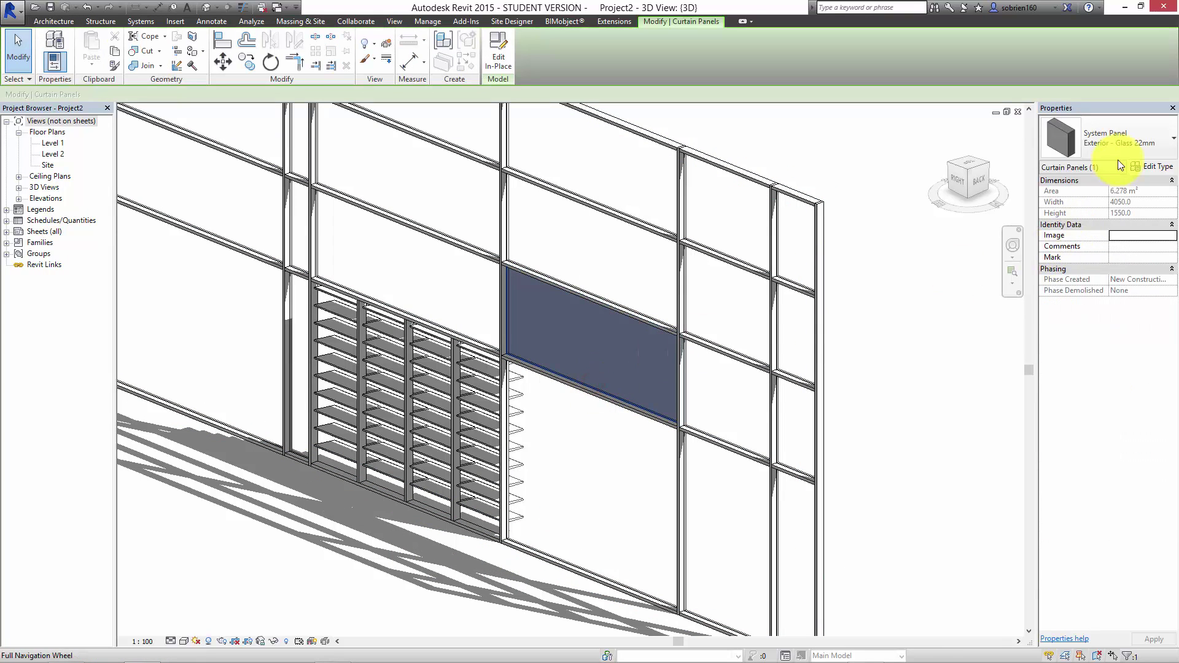
{"action": "left_click", "coordinate": [1130, 147]}
{"action": "left_click_drag", "start_coordinate": [1170, 319], "coordinate": [1170, 286]}
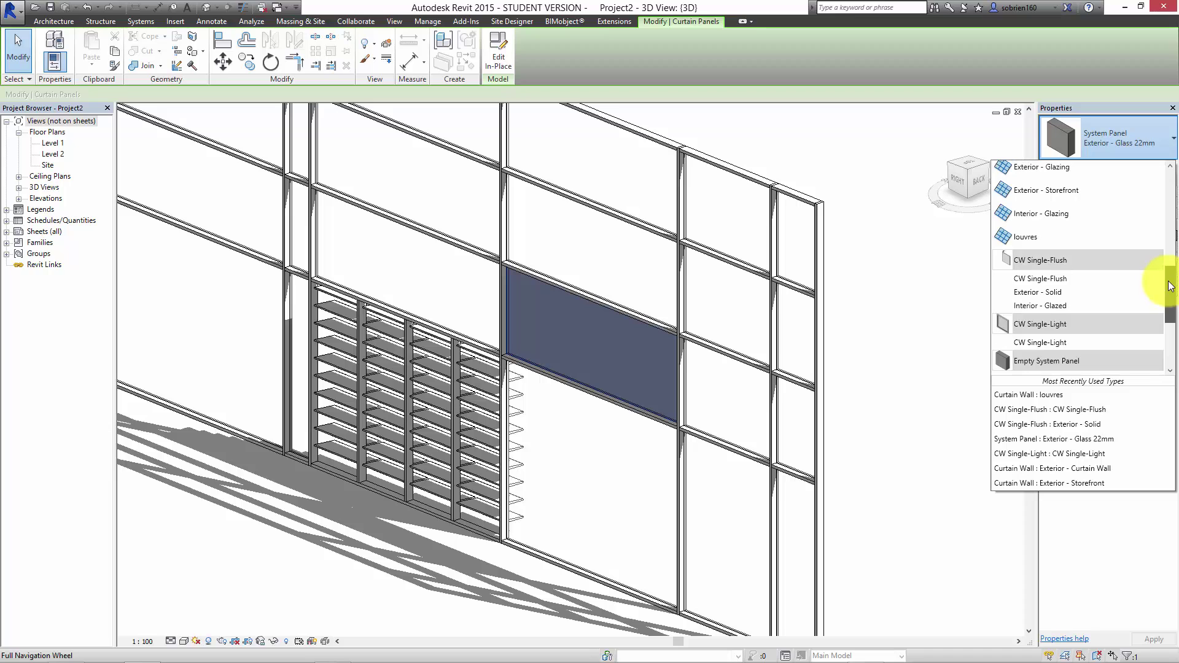
{"action": "left_click_drag", "start_coordinate": [1170, 286], "coordinate": [1170, 278]}
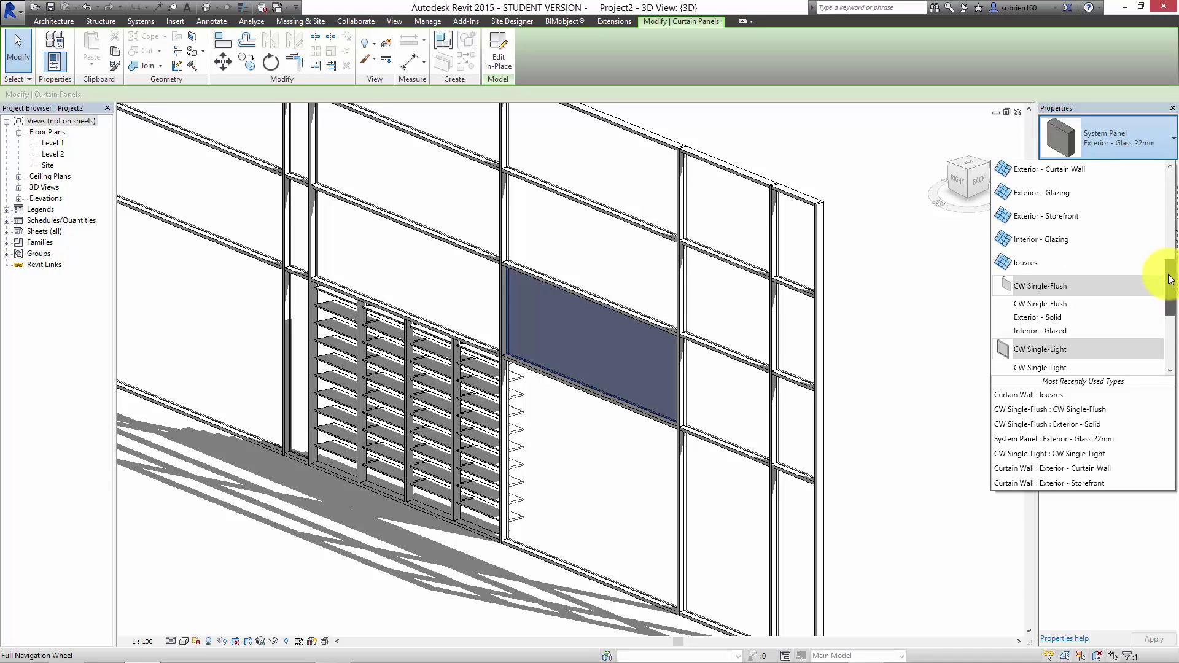
{"action": "left_click", "coordinate": [1047, 304]}
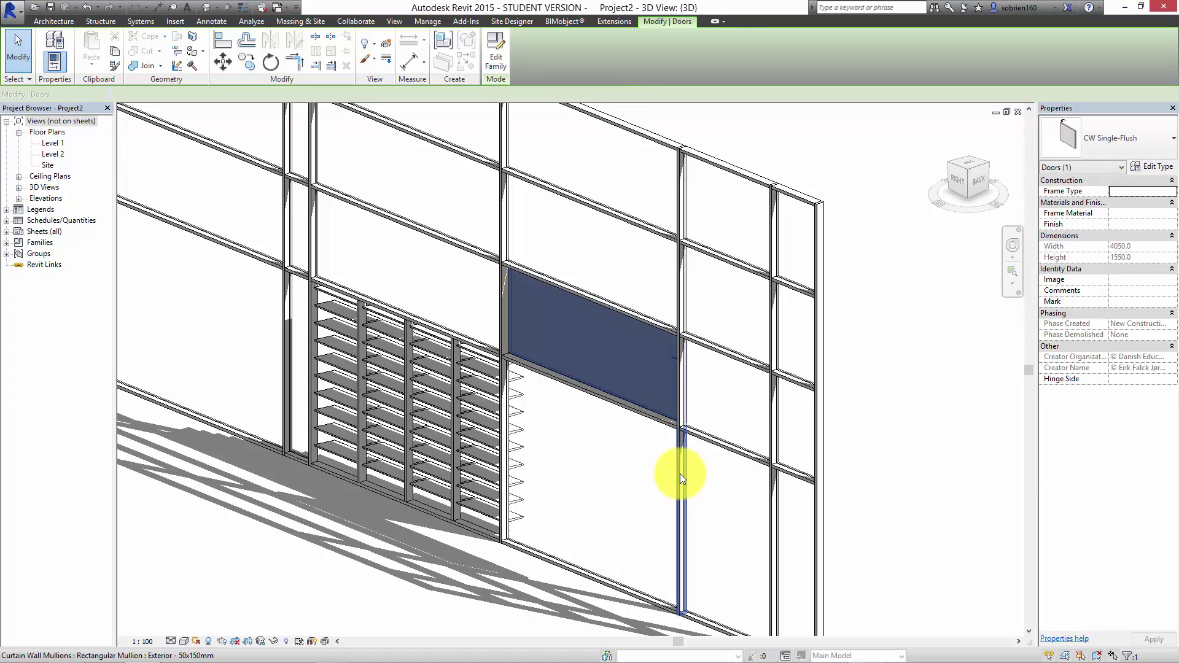
{"action": "middle_click_drag", "start_coordinate": [612, 483], "coordinate": [643, 547], "text": "shift"}
{"action": "left_click", "coordinate": [698, 558]}
{"action": "scroll", "coordinate": [509, 291], "scroll_direction": "up", "scroll_amount": 5}
{"action": "scroll", "coordinate": [586, 234], "scroll_direction": "up", "scroll_amount": 3}
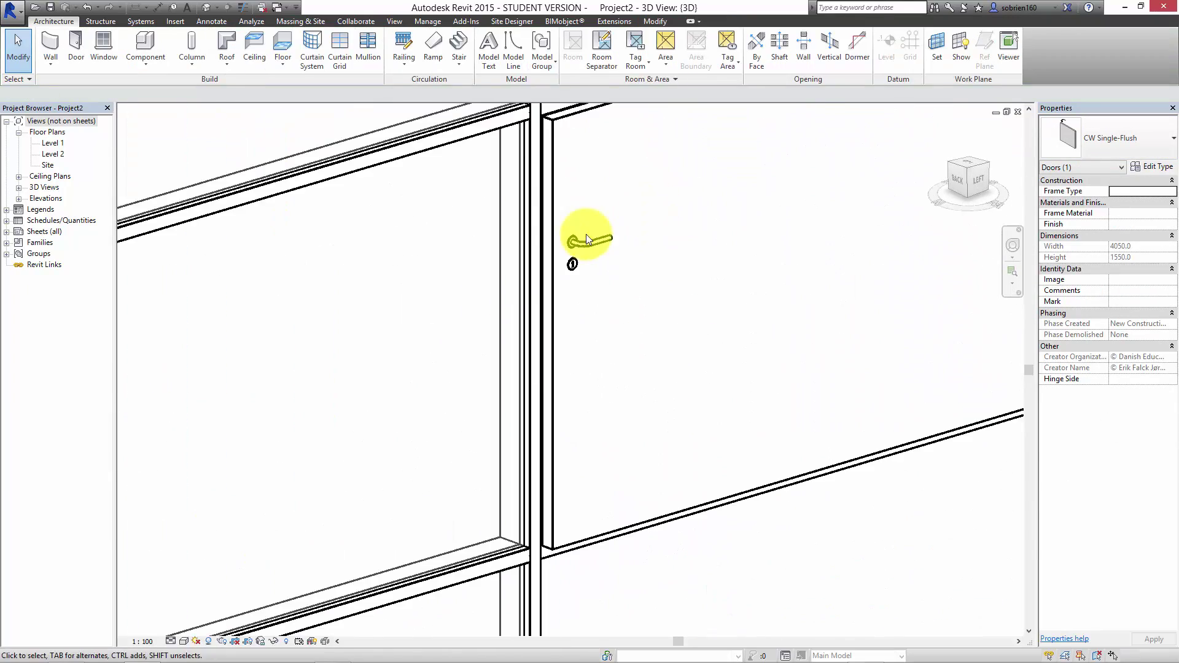
{"action": "scroll", "coordinate": [487, 308], "scroll_direction": "down", "scroll_amount": 6}
Step: Change the glass panel directly below the CW Single-Flush door to the Exterior - 408mm Masonry / LW Concrete basic wall type
{"action": "middle_click_drag", "start_coordinate": [674, 380], "coordinate": [495, 469], "text": "shift"}
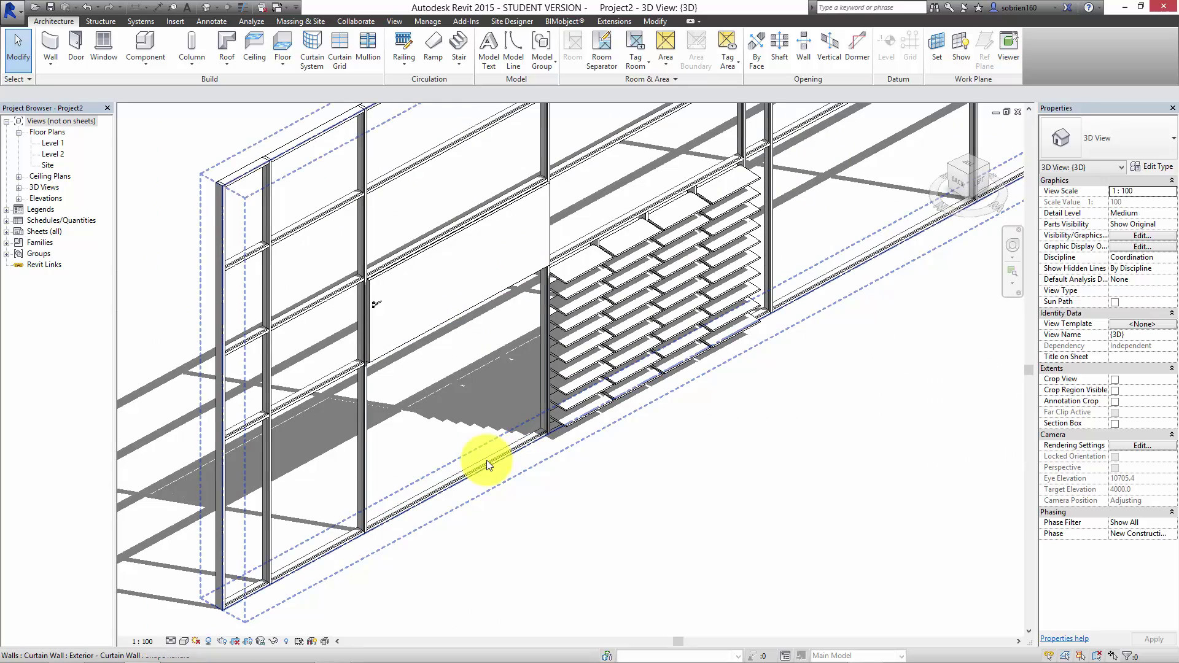
{"action": "key", "text": "Tab"}
{"action": "left_click", "coordinate": [487, 459]}
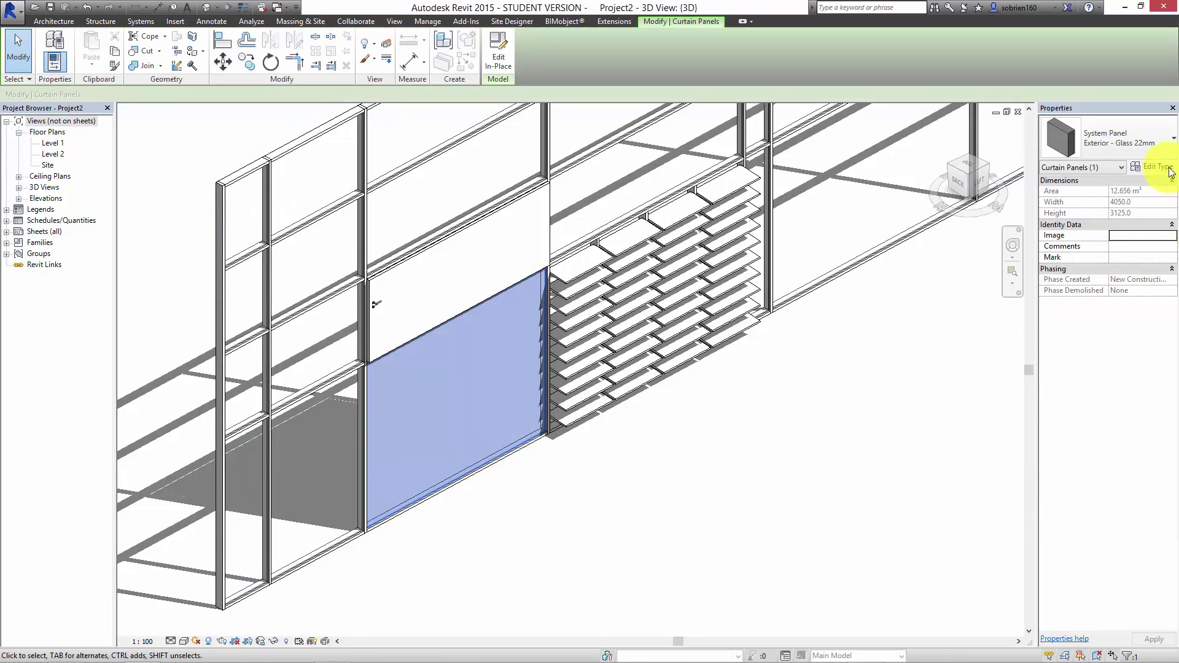
{"action": "left_click", "coordinate": [1173, 137]}
{"action": "left_click_drag", "start_coordinate": [1172, 288], "coordinate": [1174, 185]}
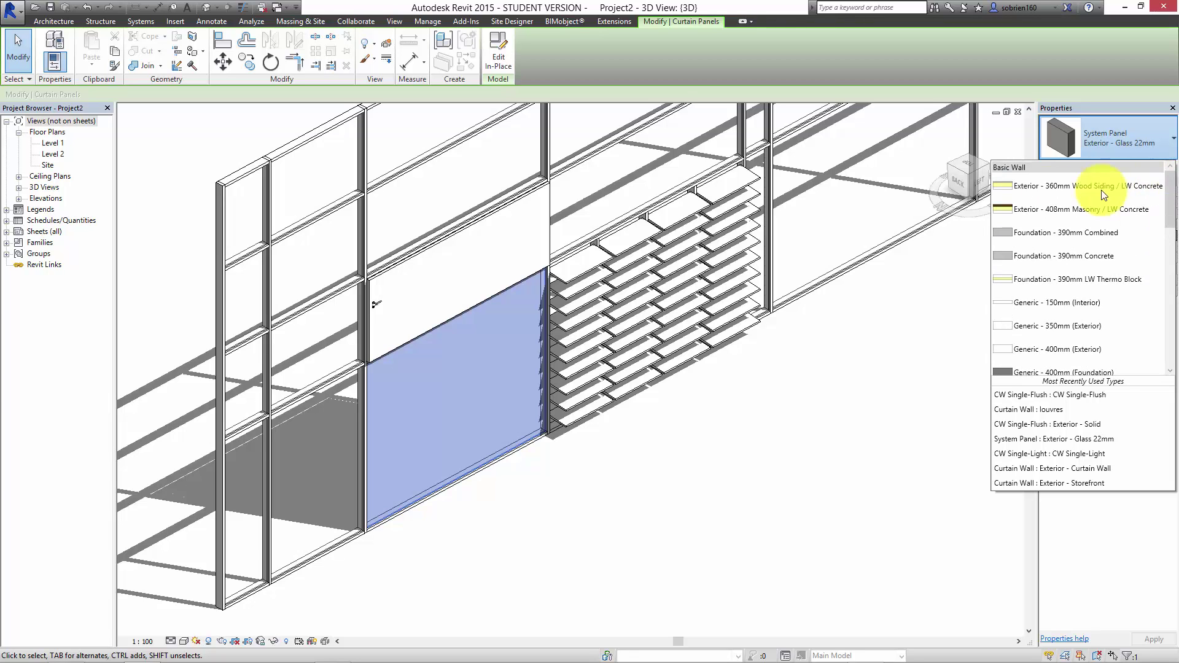
{"action": "left_click", "coordinate": [1012, 212]}
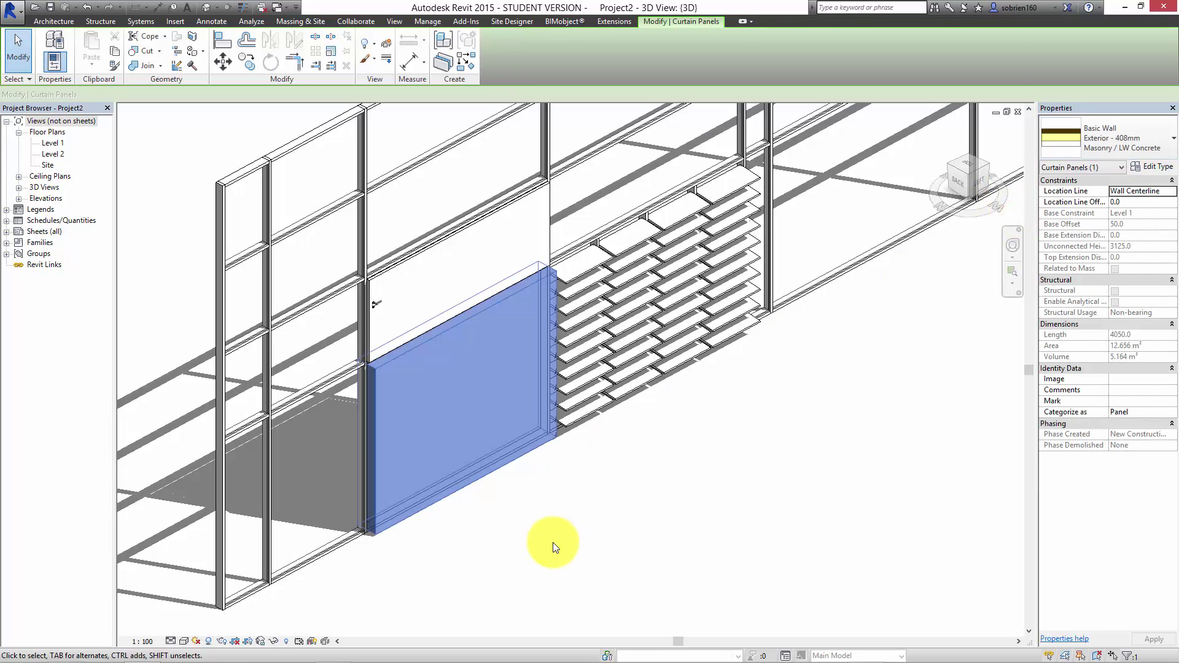
{"action": "left_click", "coordinate": [556, 543]}
Step: Set the 3D view's visual style to Realistic
{"action": "middle_click_drag", "start_coordinate": [529, 518], "coordinate": [731, 464], "text": "shift"}
{"action": "left_click", "coordinate": [183, 641]}
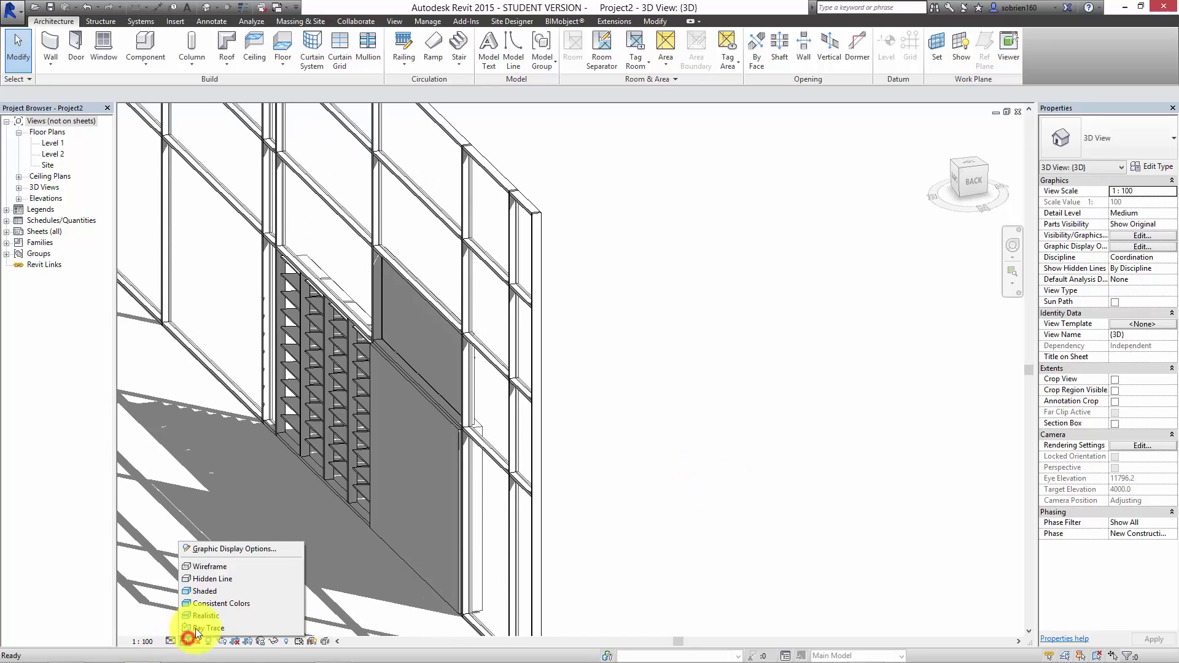
{"action": "left_click", "coordinate": [202, 618]}
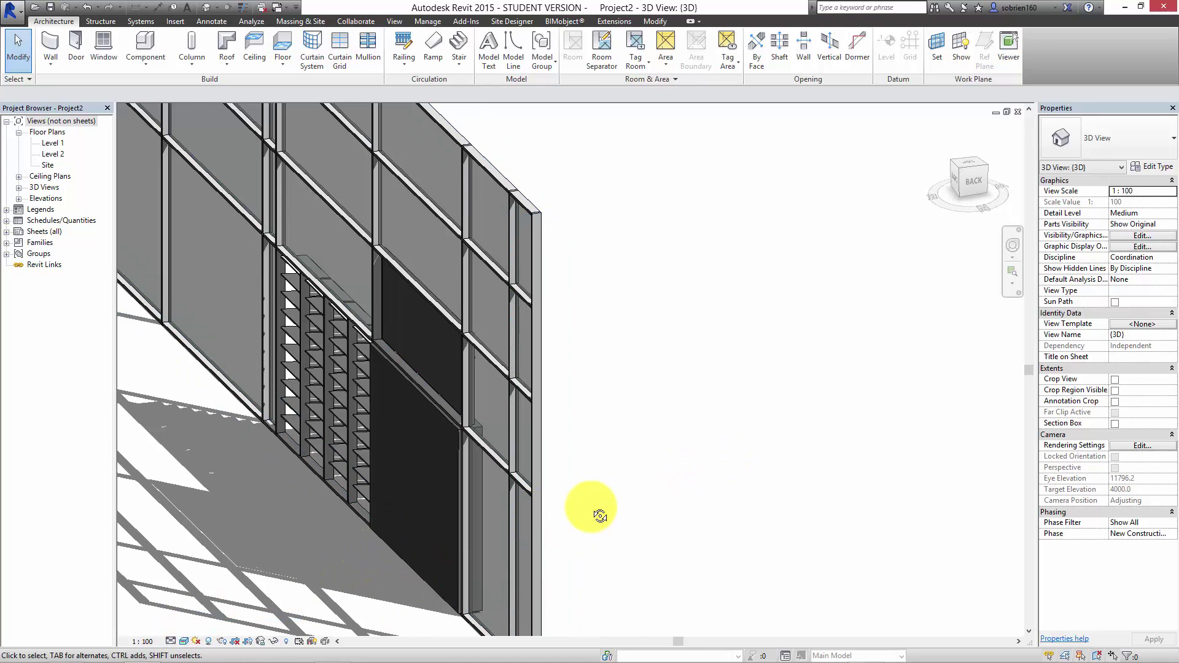
{"action": "mouse_move", "coordinate": [603, 515]}
{"action": "middle_mouse_down", "text": "shift"}
{"action": "mouse_move", "coordinate": [473, 508]}
{"action": "mouse_move", "coordinate": [400, 522]}
{"action": "mouse_move", "coordinate": [619, 511]}
{"action": "middle_mouse_up", "text": "shift"}
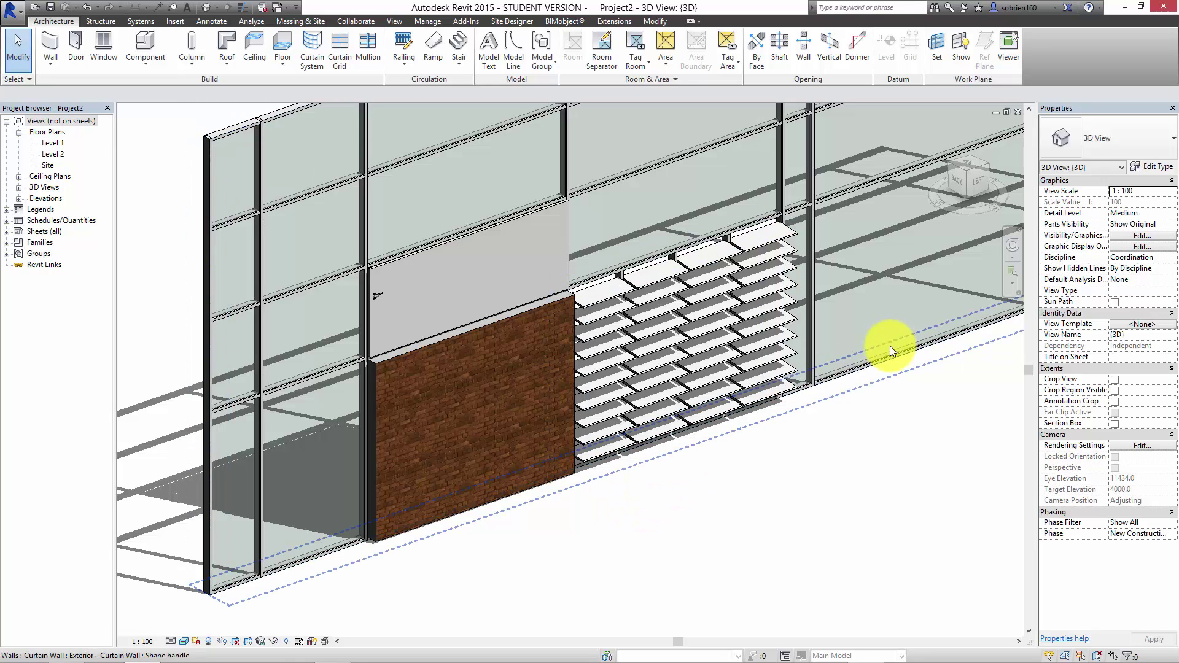
Step: Change the wide lowest-row glass panel on the other side of the louvres to the Foundation - 390mm LW Thermo Block wall type
{"action": "middle_click_drag", "start_coordinate": [886, 352], "coordinate": [643, 478]}
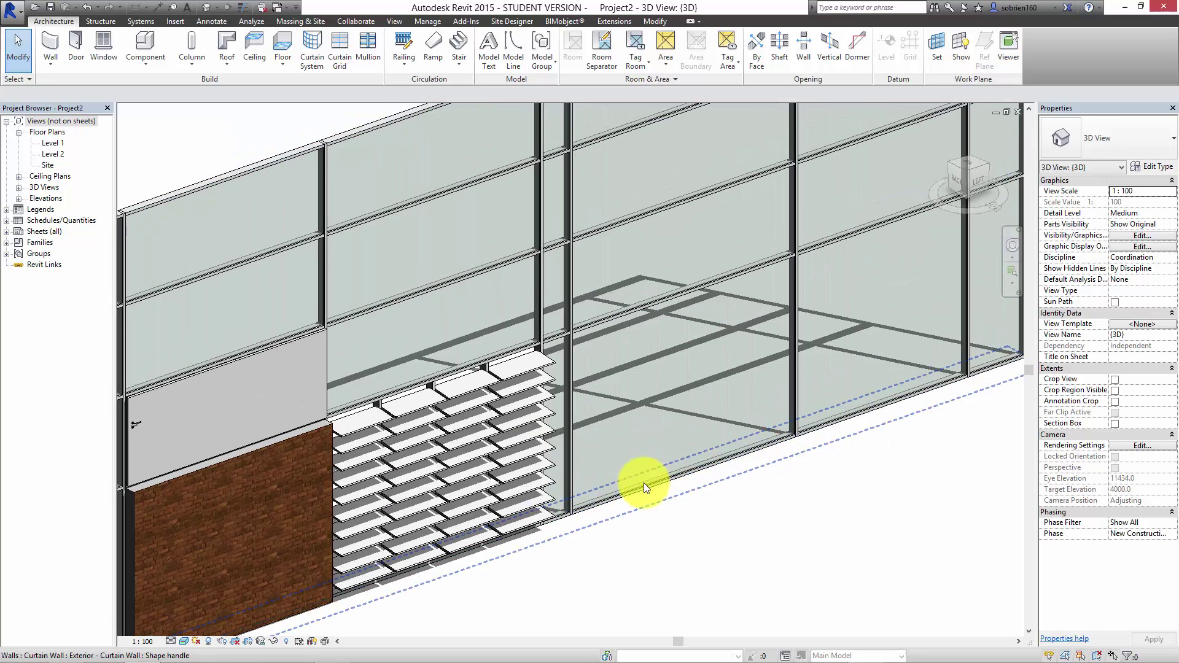
{"action": "left_click", "coordinate": [650, 477]}
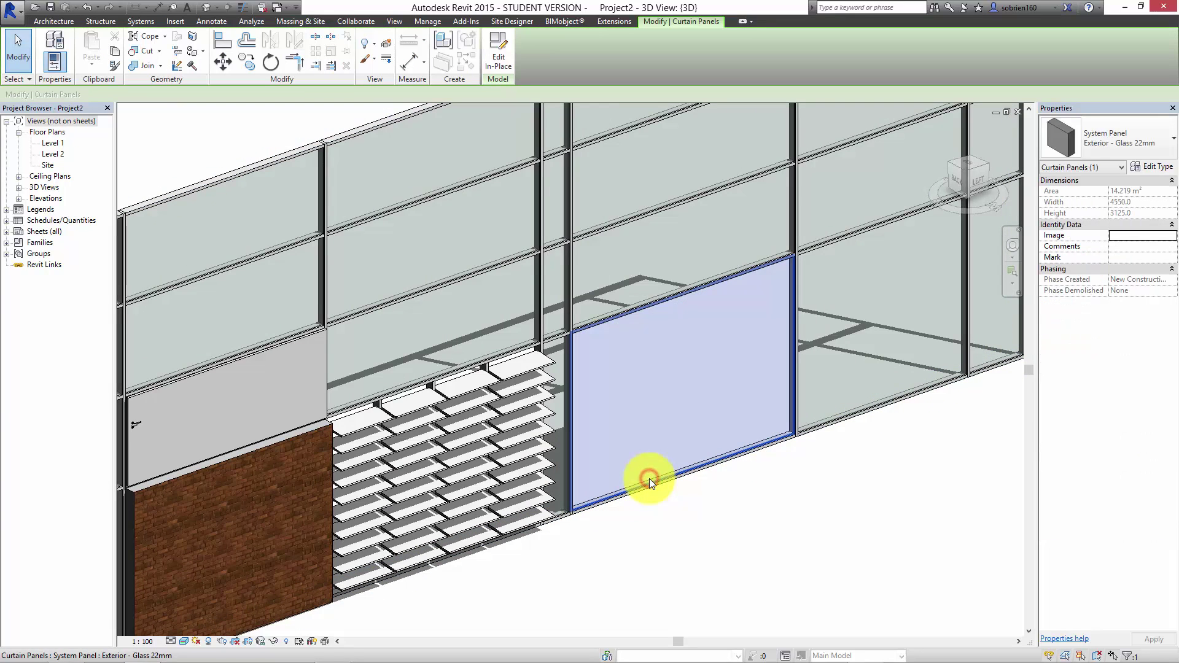
{"action": "left_click", "coordinate": [1141, 136]}
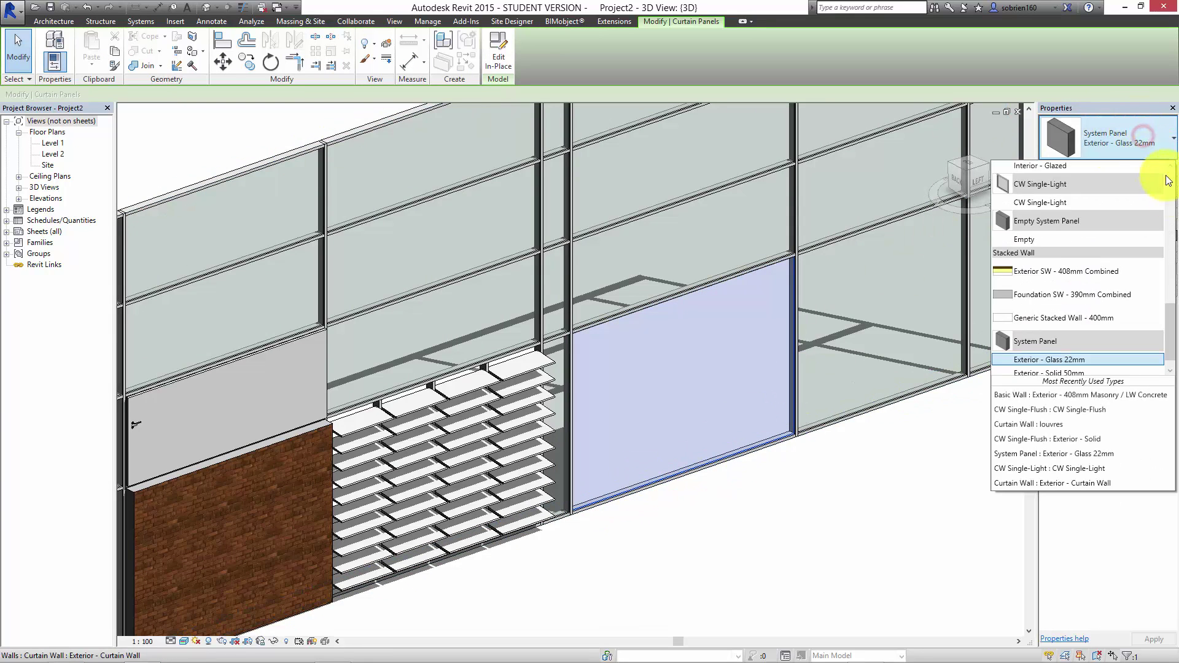
{"action": "left_click_drag", "start_coordinate": [1165, 325], "coordinate": [1139, 182]}
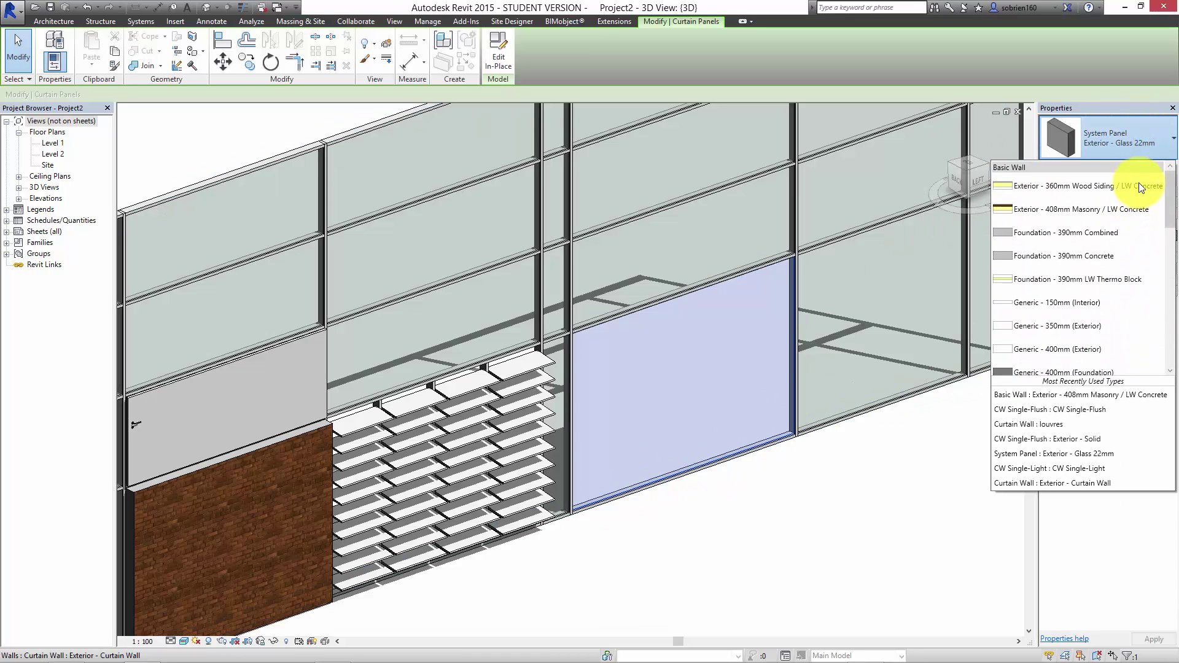
{"action": "left_click", "coordinate": [1071, 289]}
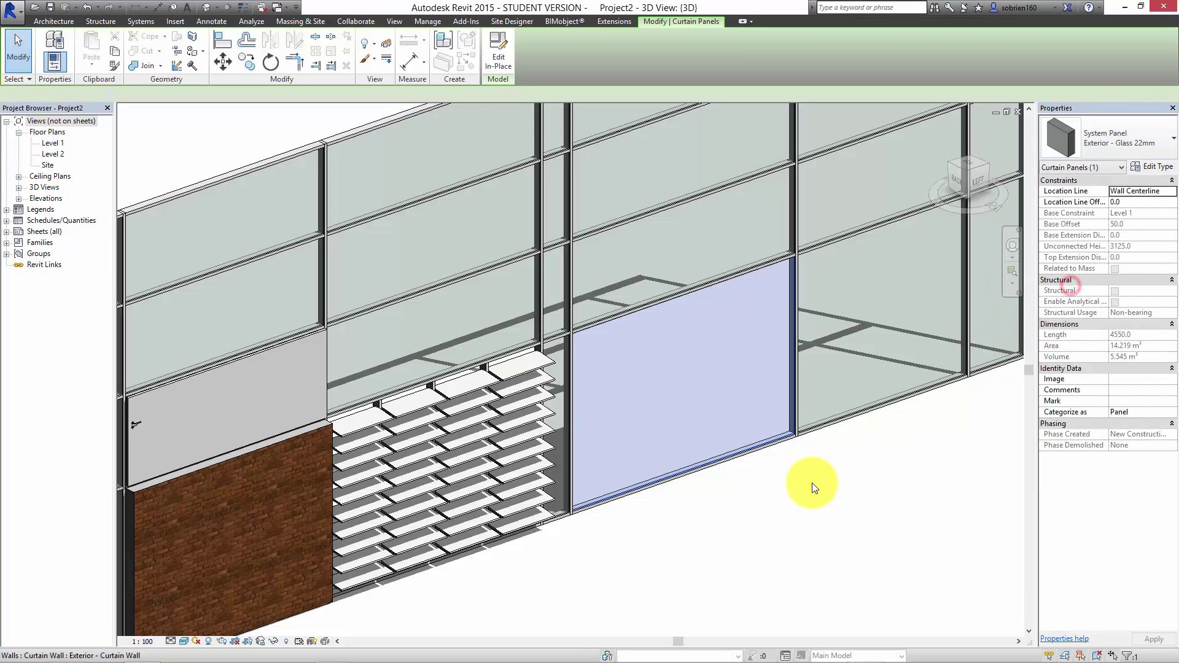
{"action": "left_click", "coordinate": [846, 516]}
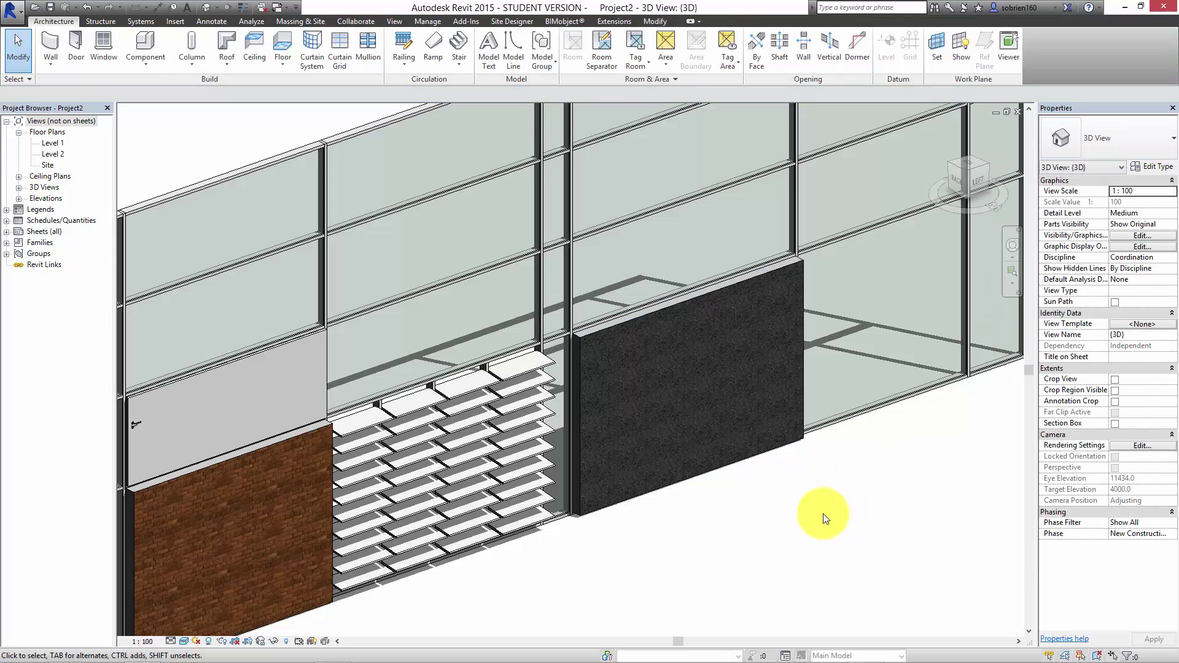
{"action": "middle_click_drag", "start_coordinate": [823, 514], "coordinate": [711, 504], "text": "shift"}
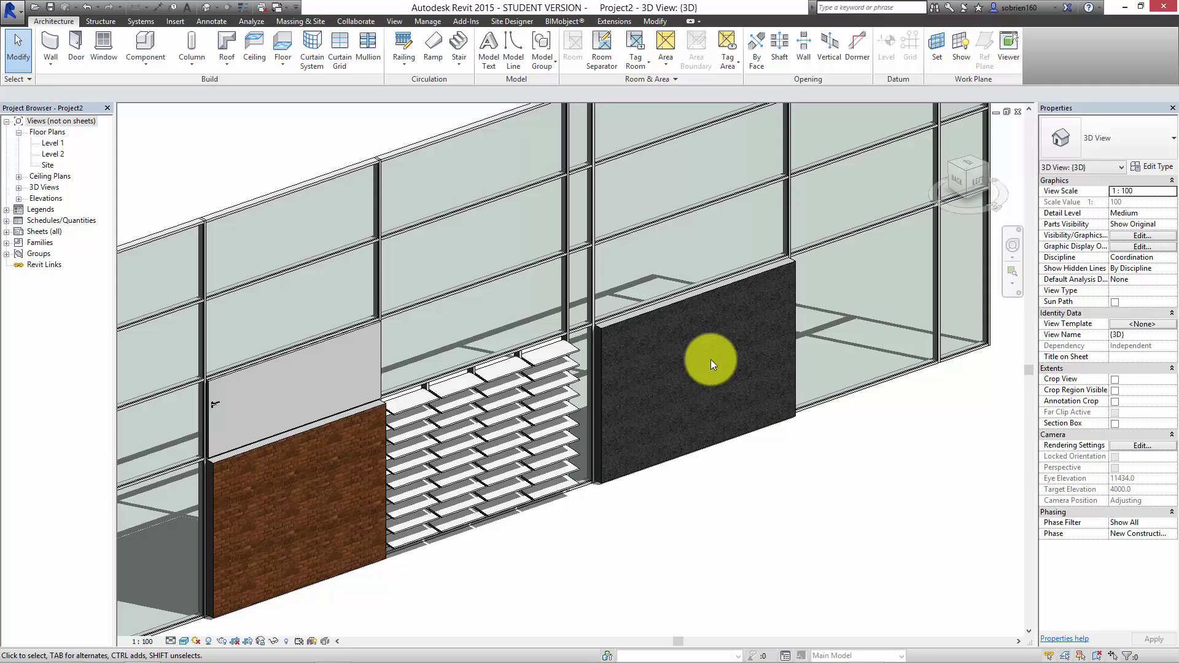
{"action": "scroll", "coordinate": [620, 510], "scroll_direction": "down", "scroll_amount": 1}
{"action": "middle_click_drag", "start_coordinate": [686, 455], "coordinate": [722, 424]}
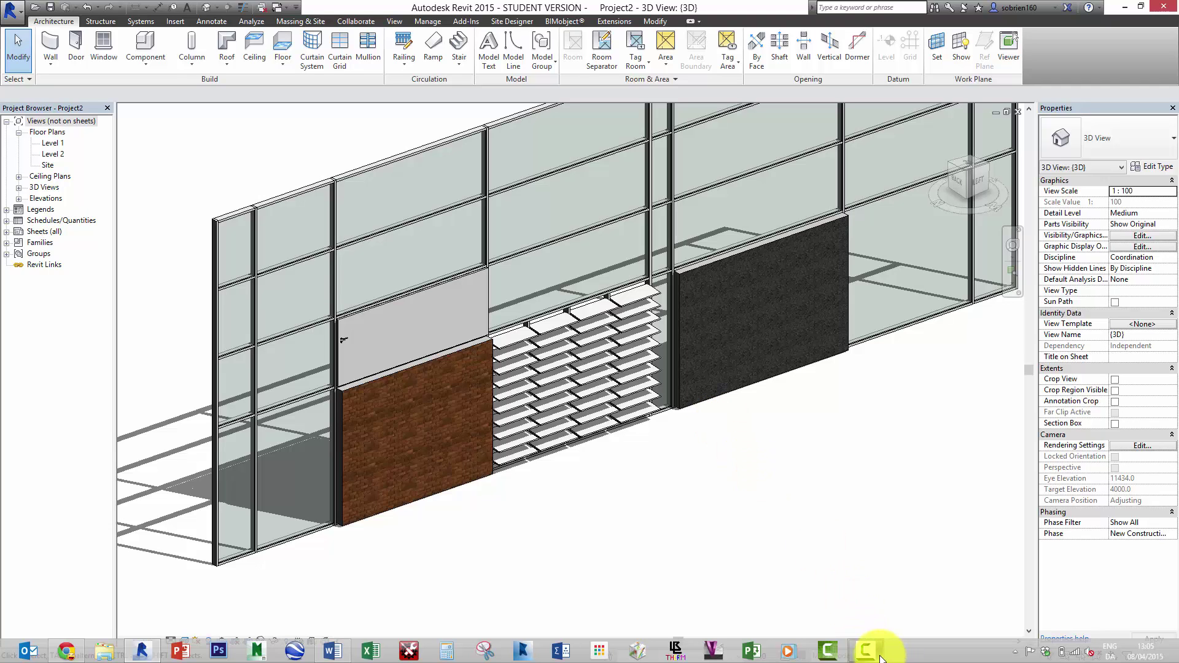
{"action": "left_click", "coordinate": [880, 658]}
{"action": "left_click", "coordinate": [955, 577]}
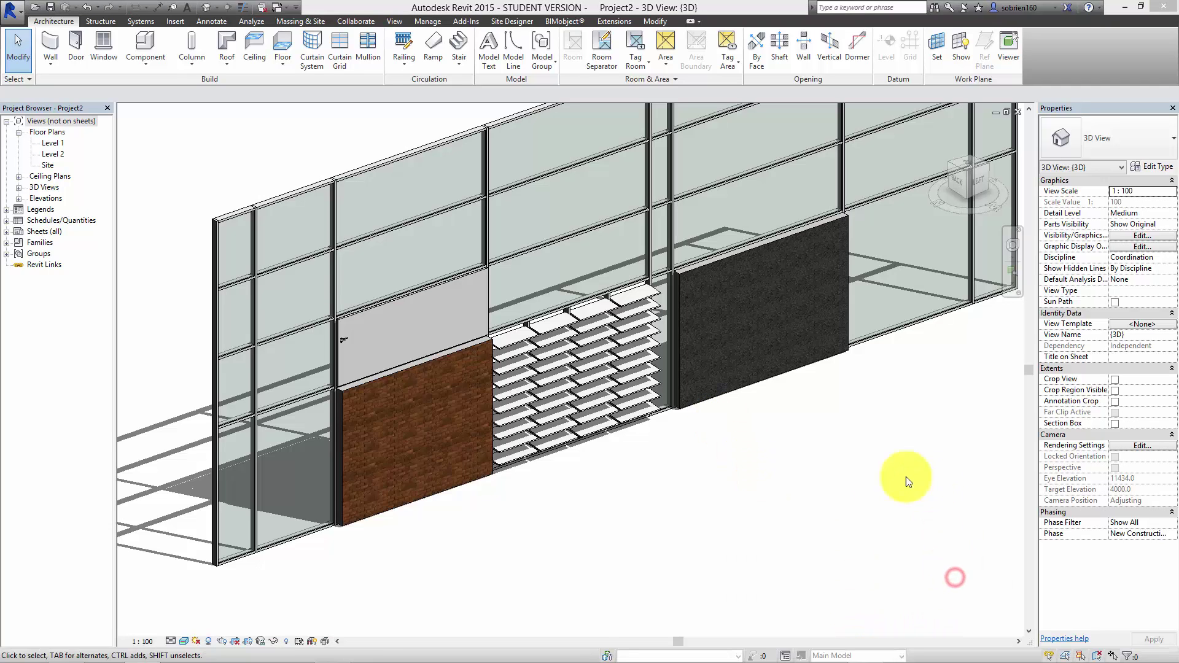
Step: Place one Single-Light 12x12M window in the dark thermo block wall panel and end window placement
{"action": "left_click", "coordinate": [100, 40]}
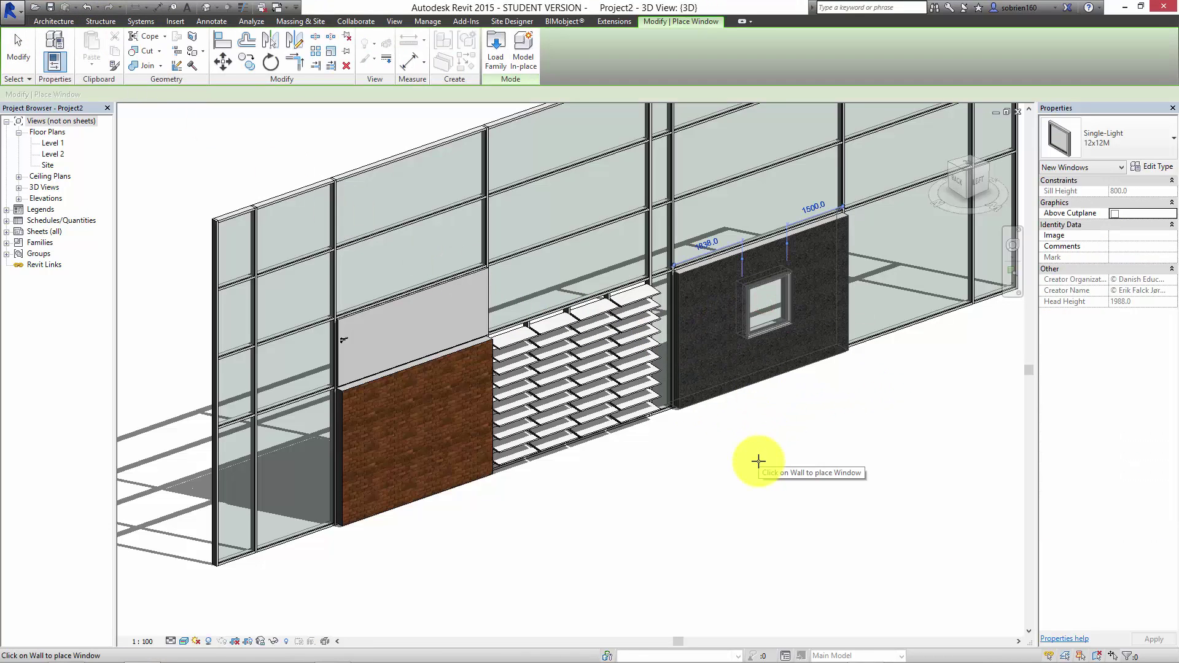
{"action": "key", "text": "Escape"}
{"action": "key", "text": "Escape"}
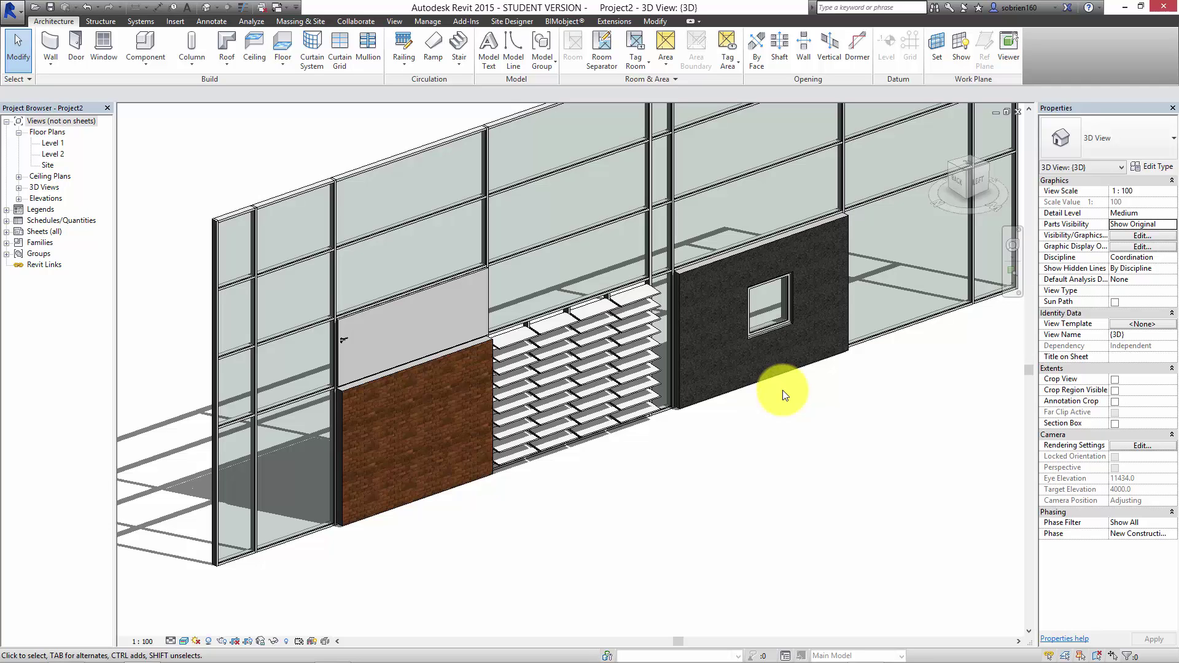
{"action": "middle_click_drag", "start_coordinate": [658, 389], "coordinate": [664, 457], "text": "shift"}
{"action": "middle_click_drag", "start_coordinate": [913, 396], "coordinate": [908, 455]}
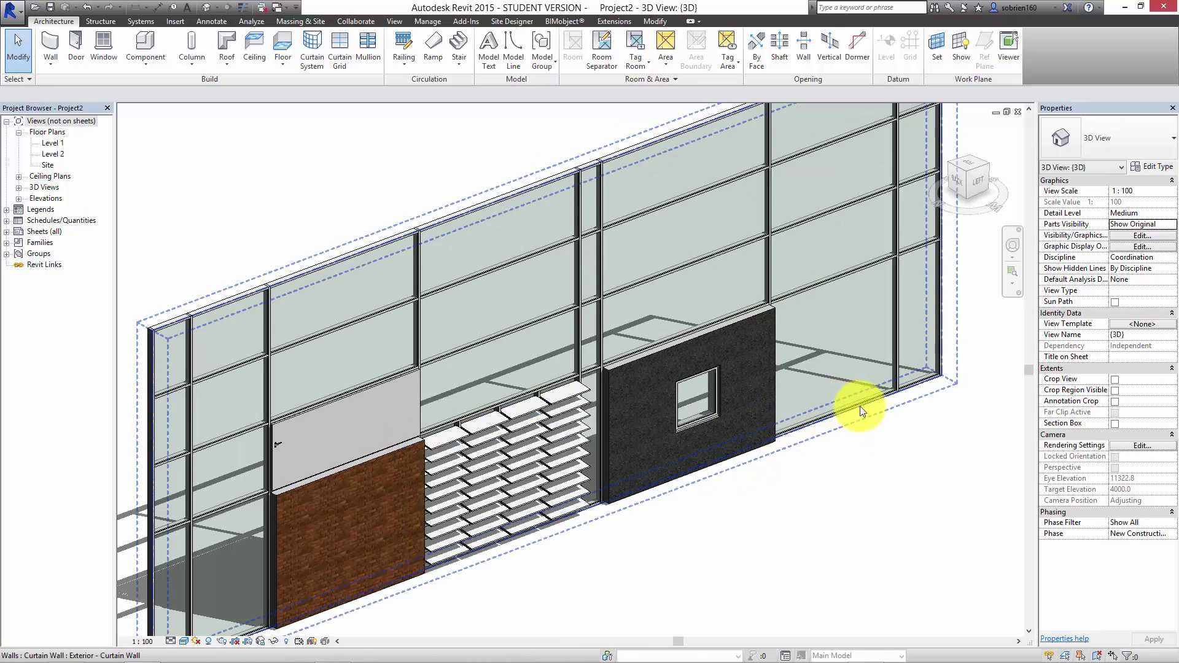
{"action": "middle_click_drag", "start_coordinate": [858, 436], "coordinate": [863, 413]}
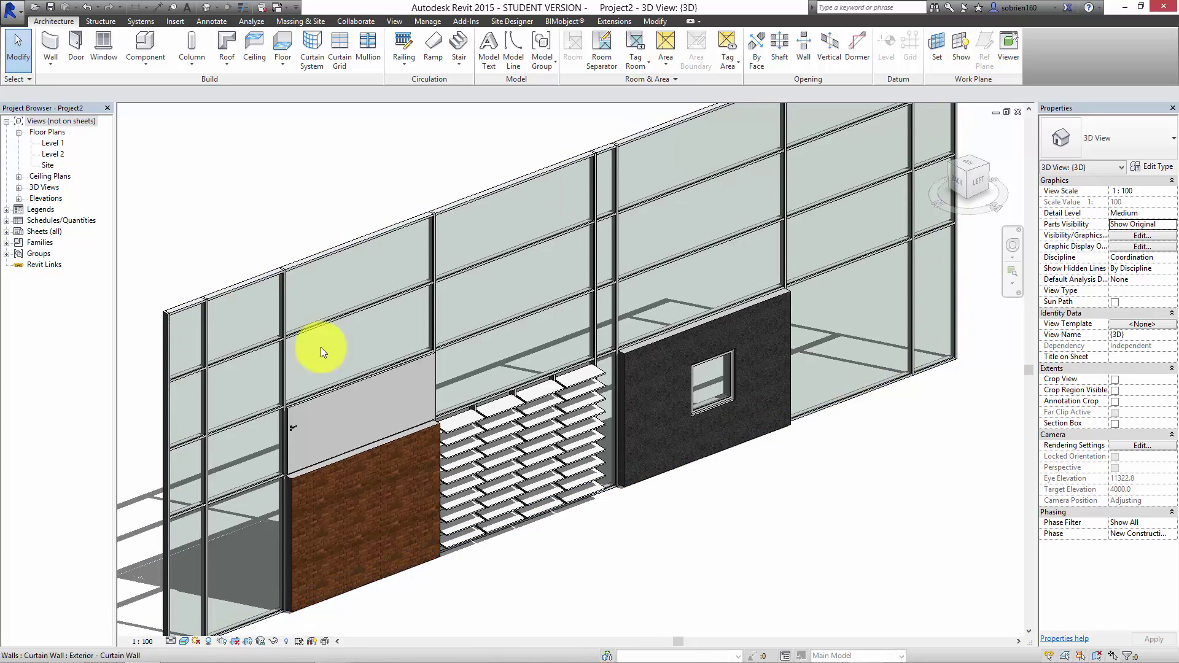
{"action": "middle_click_drag", "start_coordinate": [595, 477], "coordinate": [639, 492]}
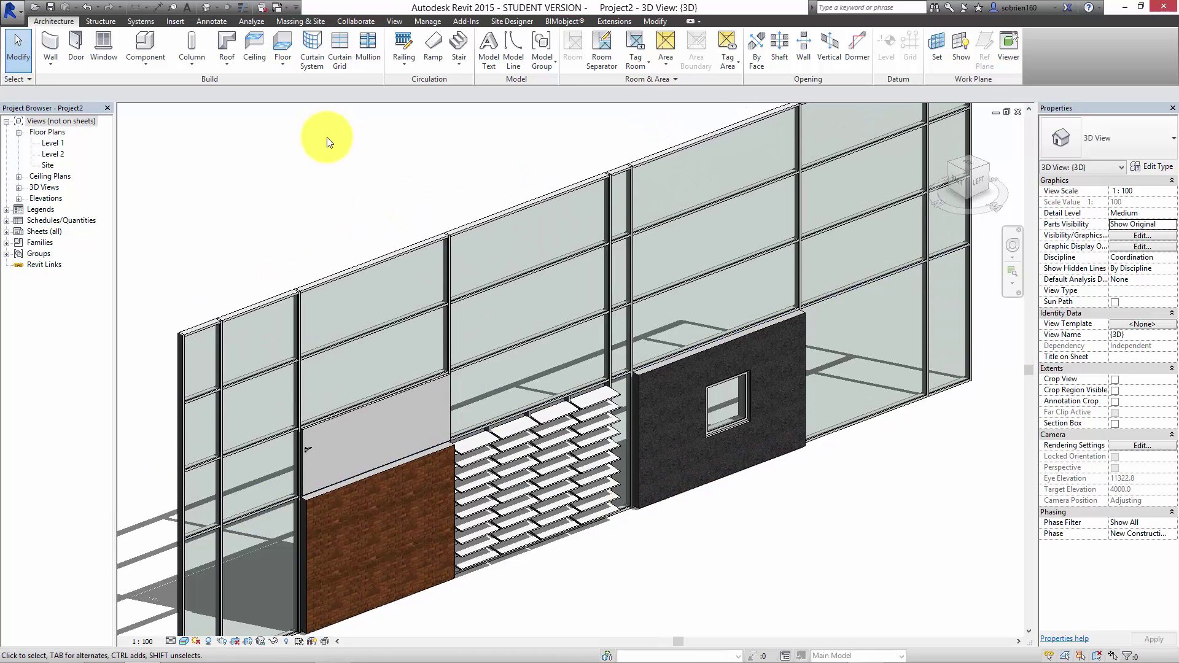
Step: Browse the Curtain Wall Panels folder for loadable families and preview the CW Panel and CW Single-Light files
{"action": "left_click", "coordinate": [176, 21]}
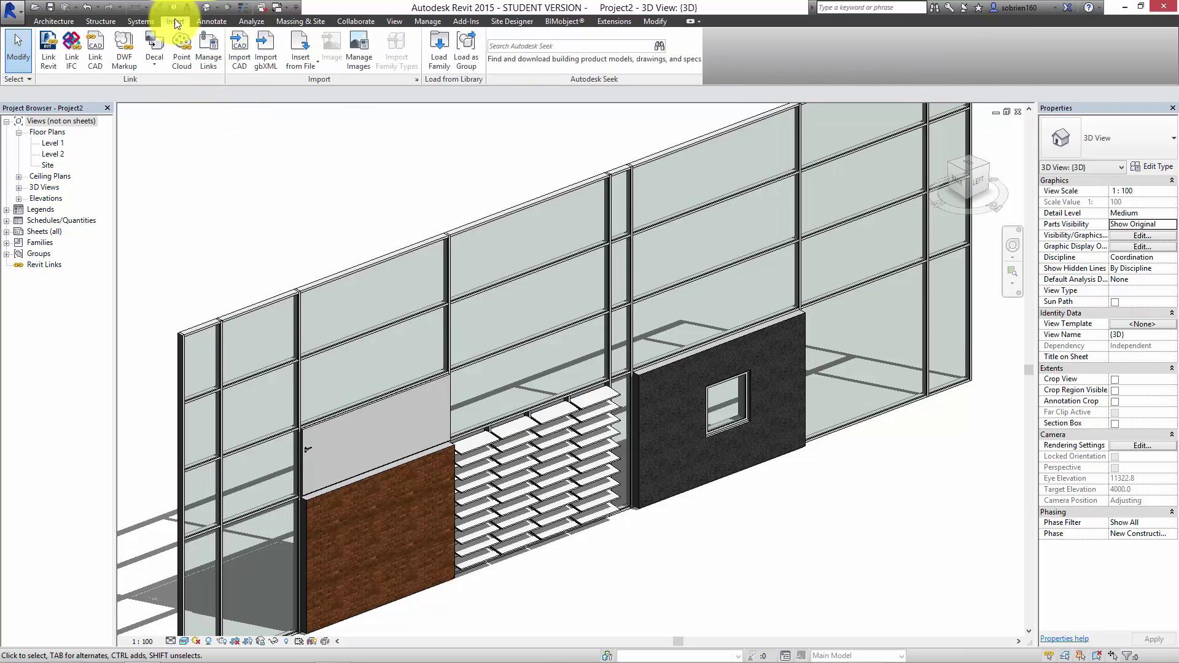
{"action": "left_click", "coordinate": [439, 48]}
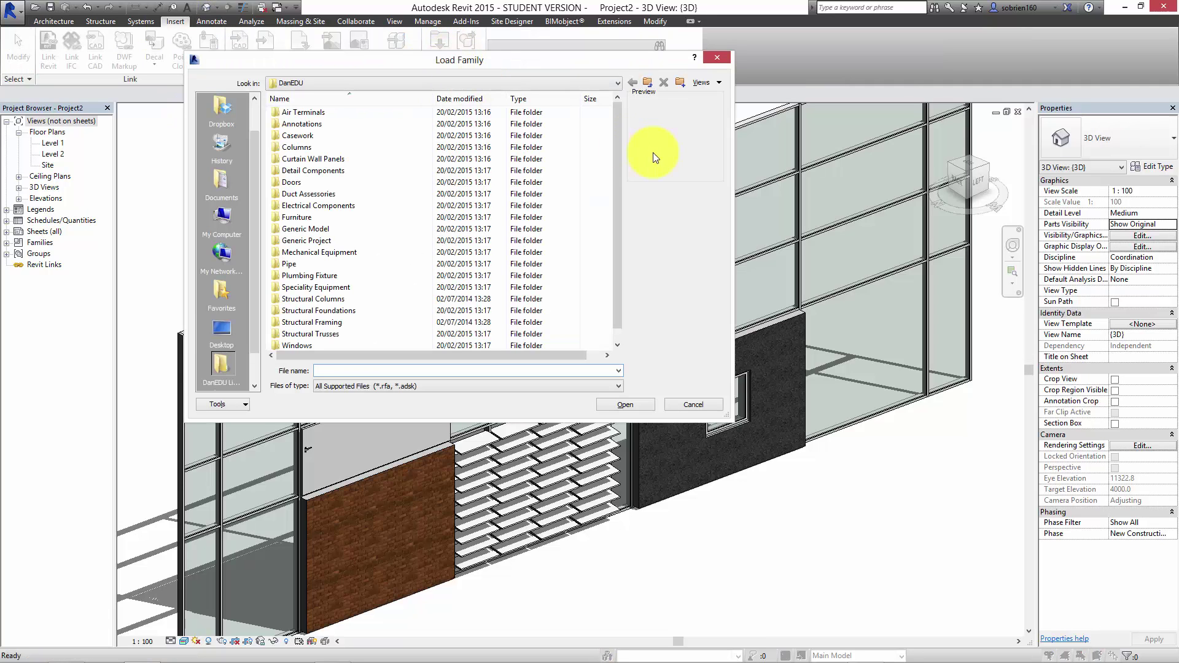
{"action": "left_click", "coordinate": [351, 158]}
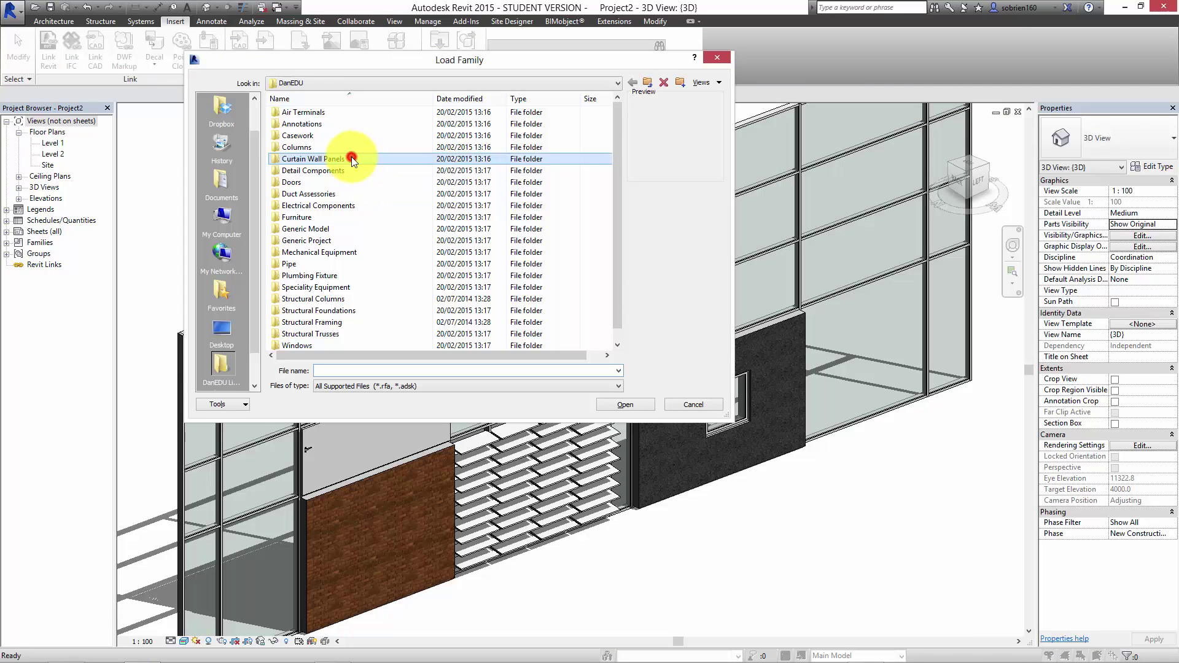
{"action": "double_click", "coordinate": [351, 158]}
{"action": "left_click", "coordinate": [304, 122]}
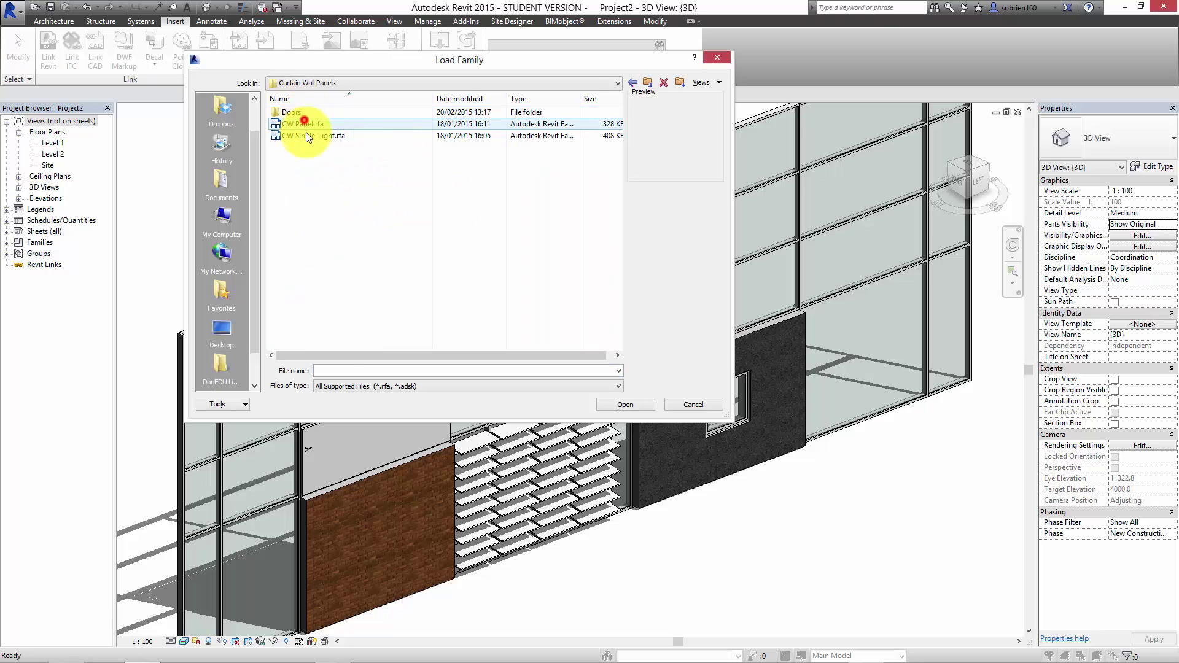
{"action": "left_click", "coordinate": [345, 137]}
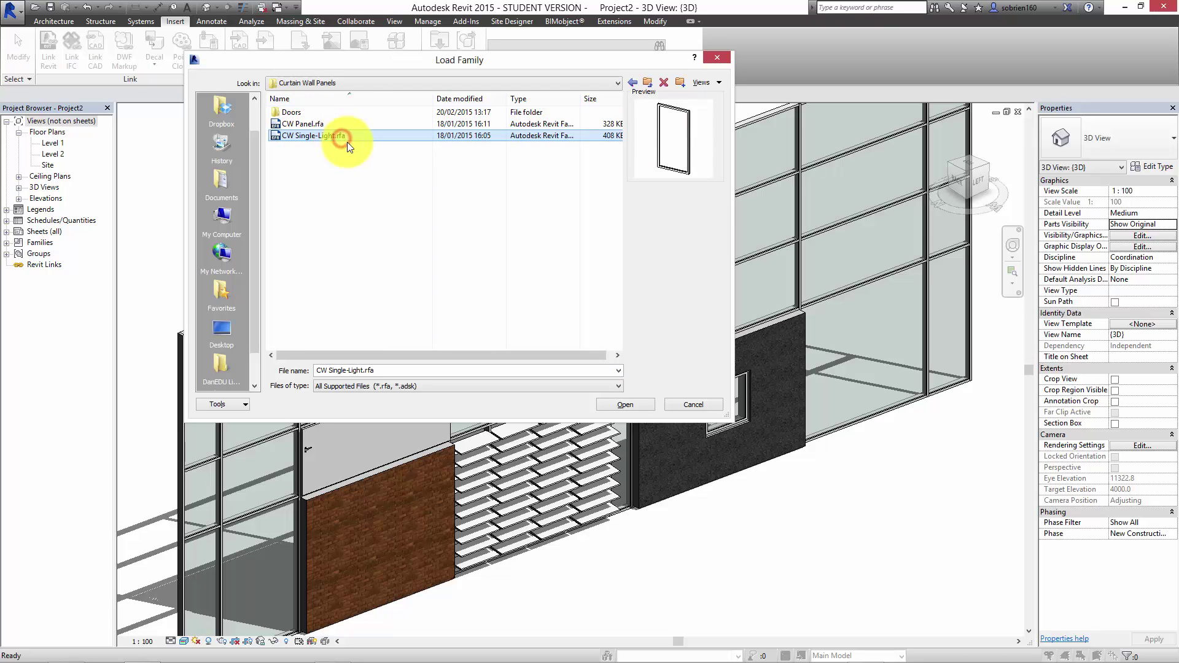
Step: Load the CW Ext.Double-Flush out - Glass family from the Doors folder of Curtain Wall Panels
{"action": "double_click", "coordinate": [319, 115]}
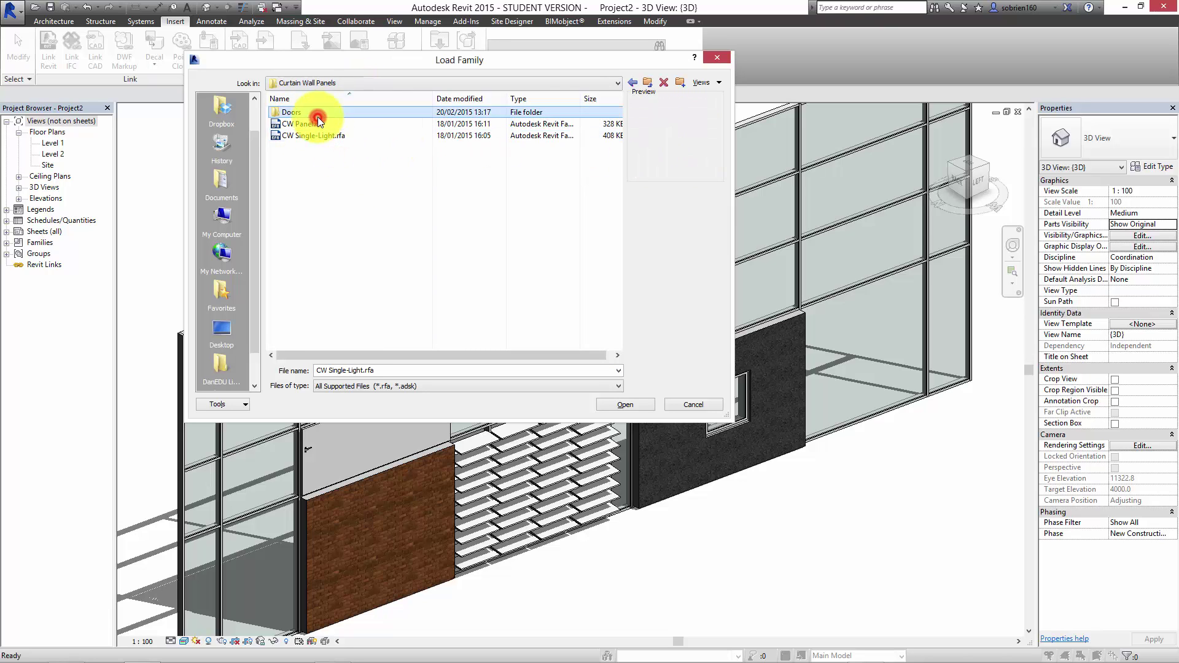
{"action": "left_click", "coordinate": [319, 119]}
{"action": "left_click", "coordinate": [320, 135]}
{"action": "left_click", "coordinate": [319, 171]}
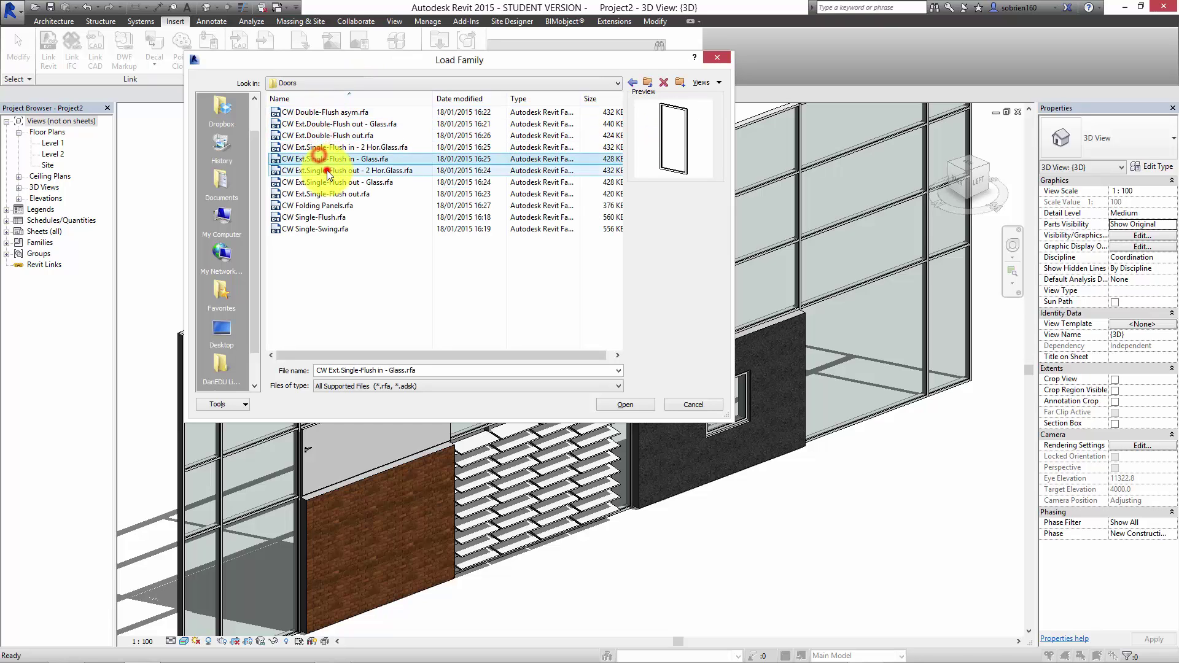
{"action": "left_click", "coordinate": [322, 182]}
{"action": "left_click", "coordinate": [327, 205]}
{"action": "left_click", "coordinate": [320, 112]}
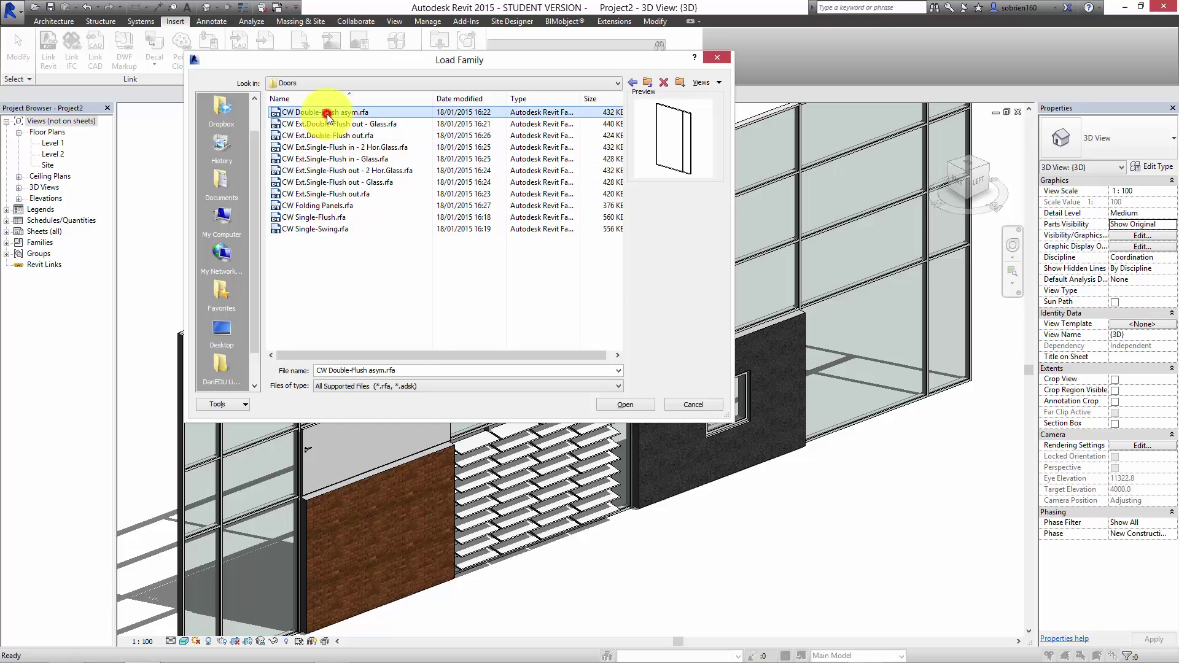
{"action": "left_click", "coordinate": [322, 123]}
{"action": "left_click", "coordinate": [632, 409]}
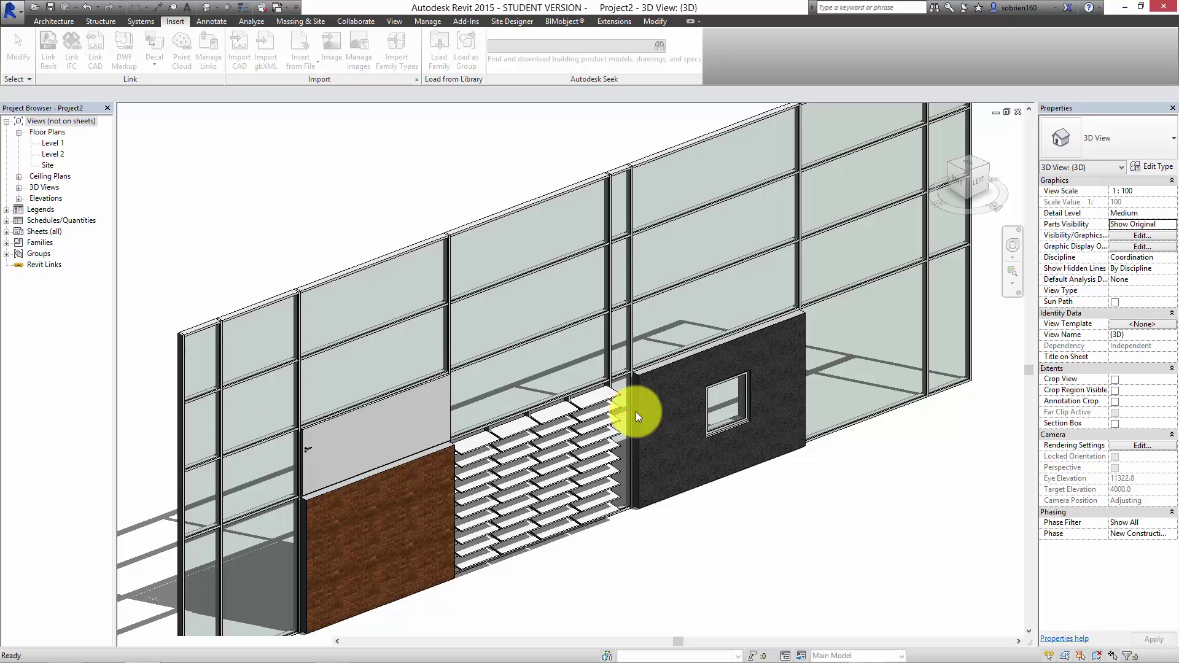
Step: Change the wide lowest-row glass panel beside the dark thermo block wall to the CW Ext.Double-Flush out - Glass door
{"action": "left_click", "coordinate": [881, 461]}
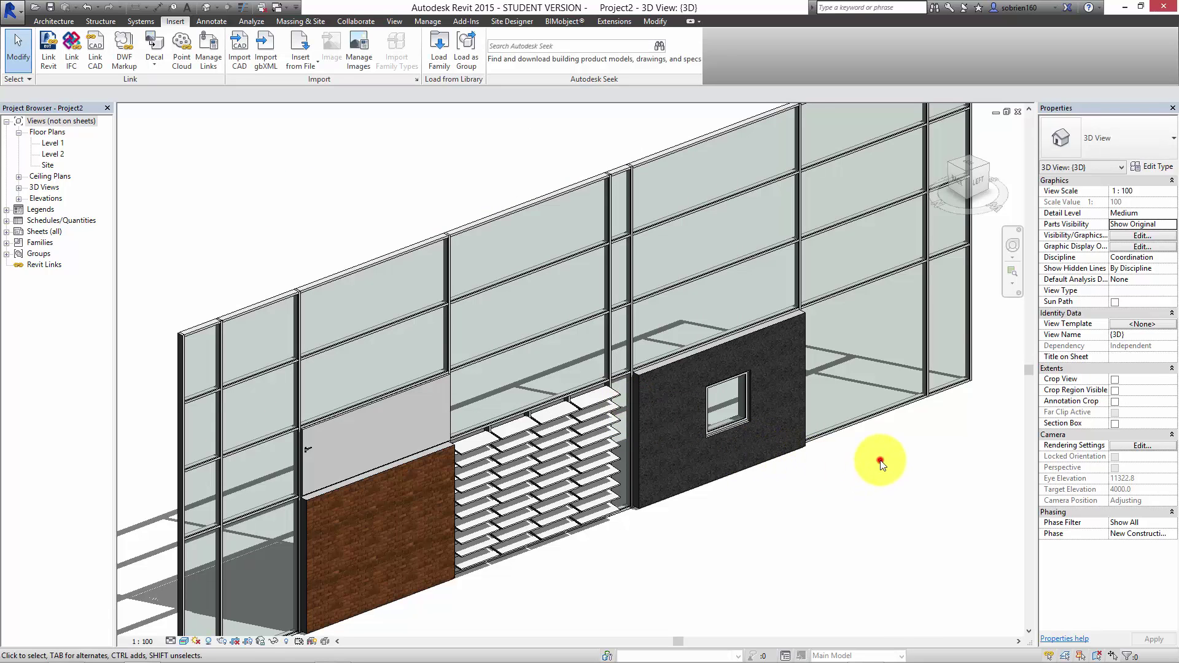
{"action": "key", "text": "Tab"}
{"action": "left_click", "coordinate": [892, 403]}
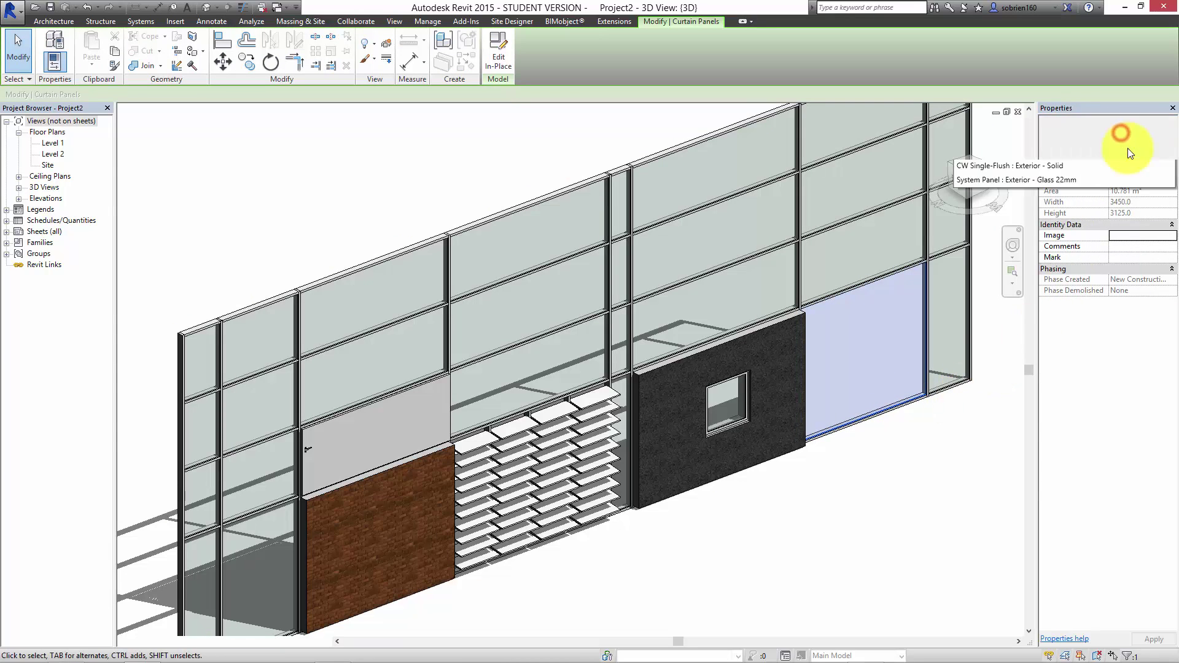
{"action": "left_click", "coordinate": [1129, 154]}
{"action": "scroll", "coordinate": [1150, 329], "scroll_direction": "down", "scroll_amount": 1}
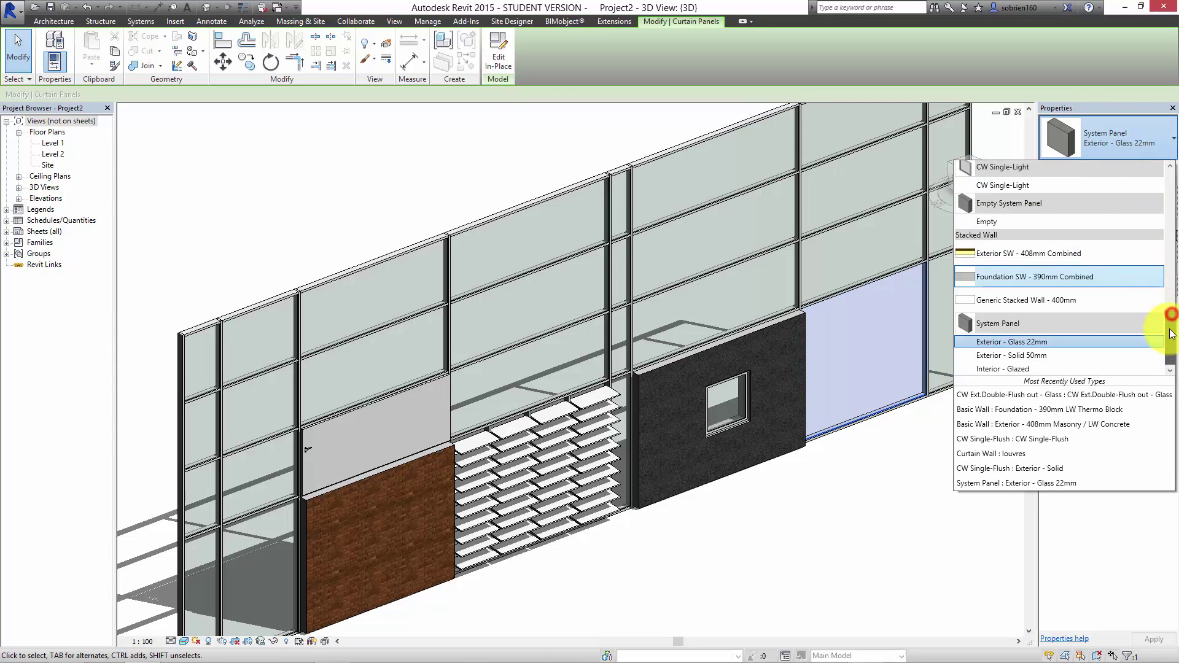
{"action": "left_click_drag", "start_coordinate": [1168, 332], "coordinate": [1164, 291]}
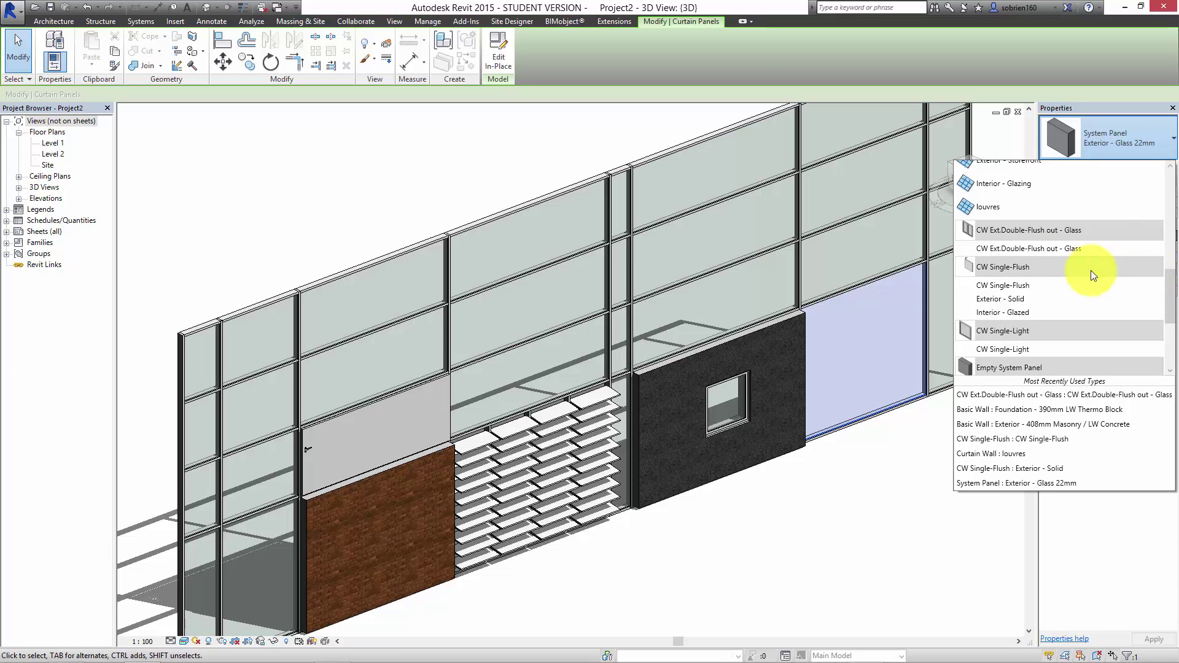
{"action": "left_click", "coordinate": [1066, 248]}
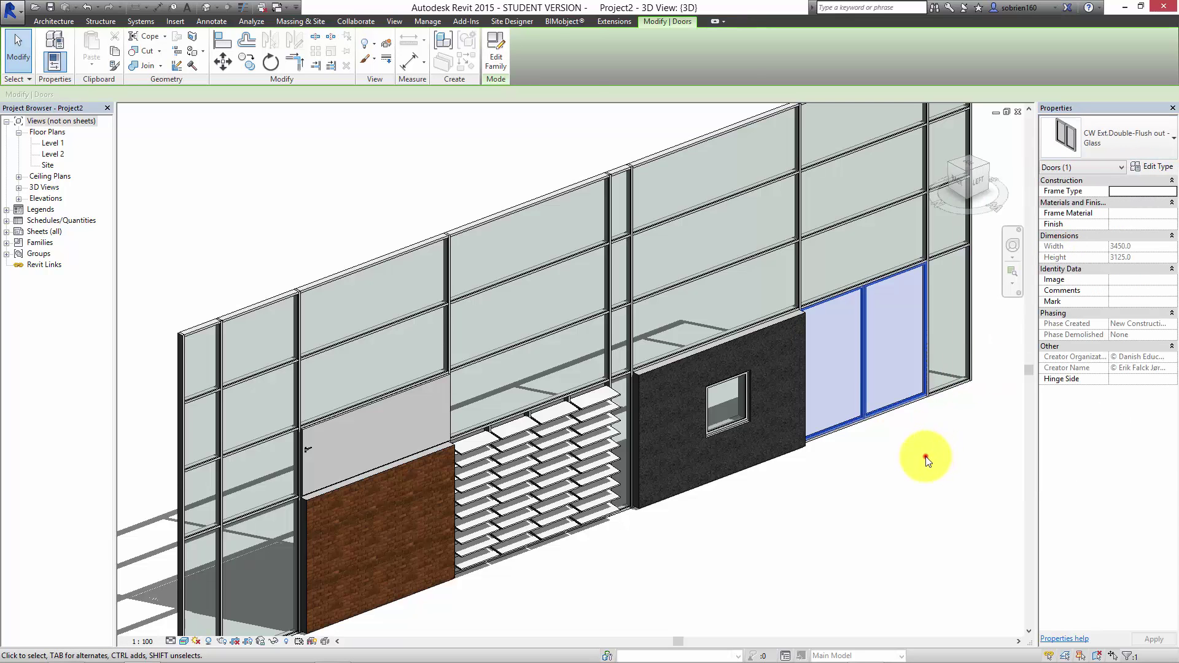
{"action": "left_click", "coordinate": [925, 453]}
Step: Delete the horizontal 50x150mm mullion running beneath the glass double door
{"action": "scroll", "coordinate": [923, 452], "scroll_direction": "up", "scroll_amount": 5}
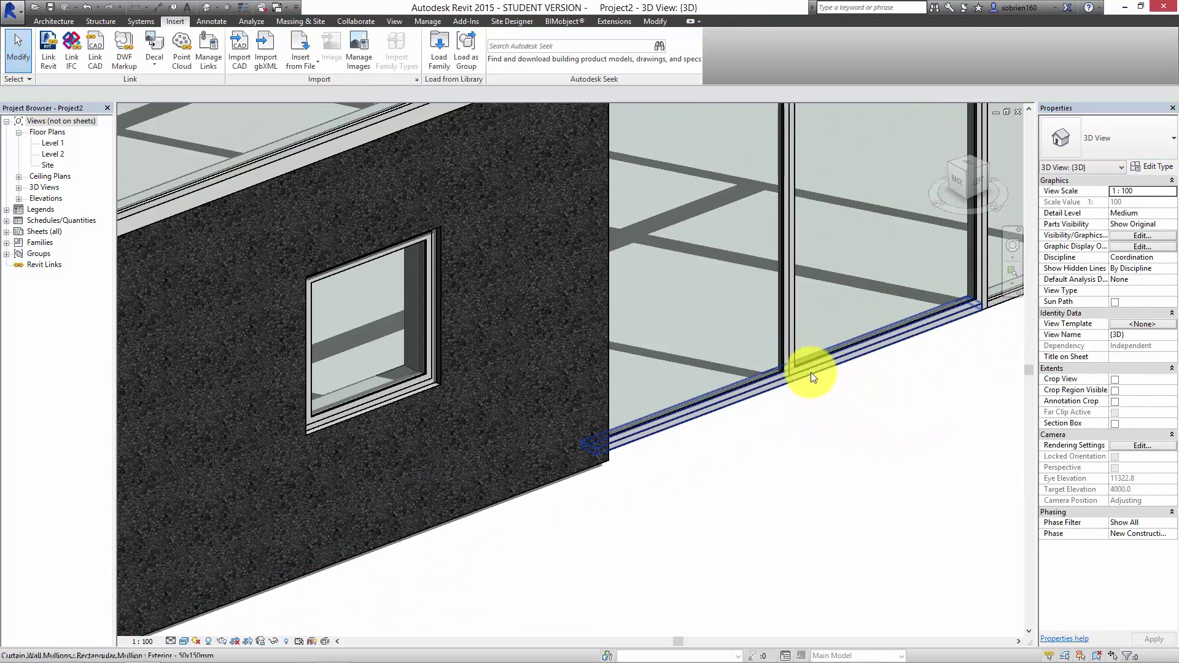
{"action": "key", "text": "Tab"}
{"action": "key", "text": "Tab"}
{"action": "key", "text": "Tab"}
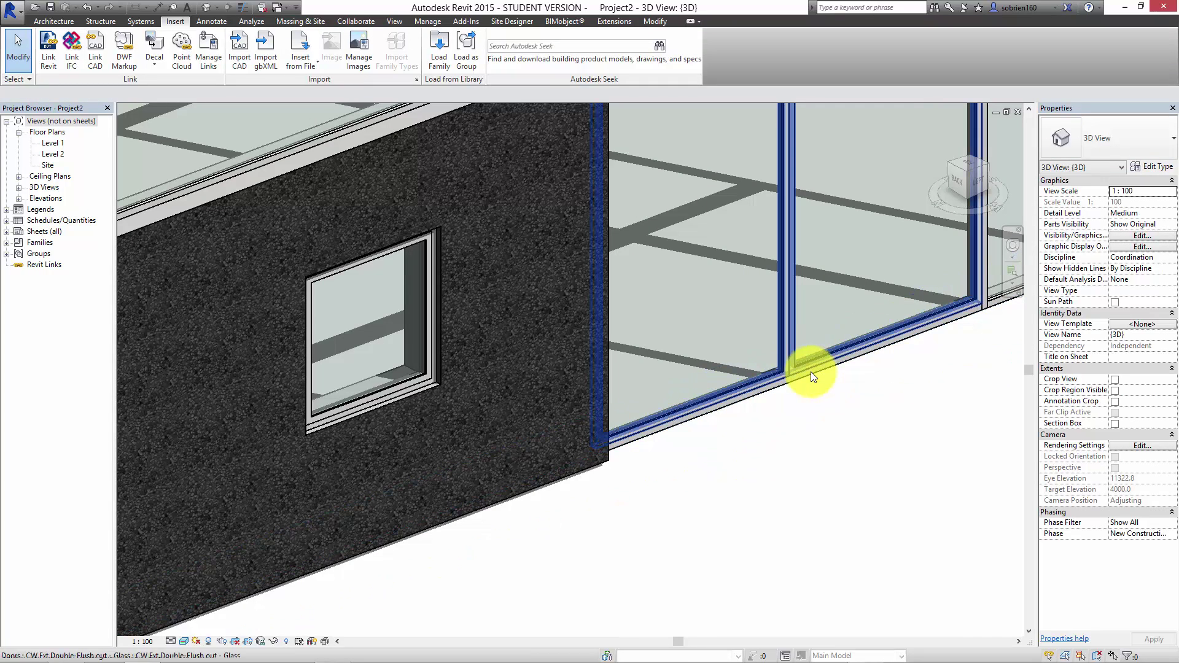
{"action": "key", "text": "Tab"}
{"action": "key", "text": "Tab"}
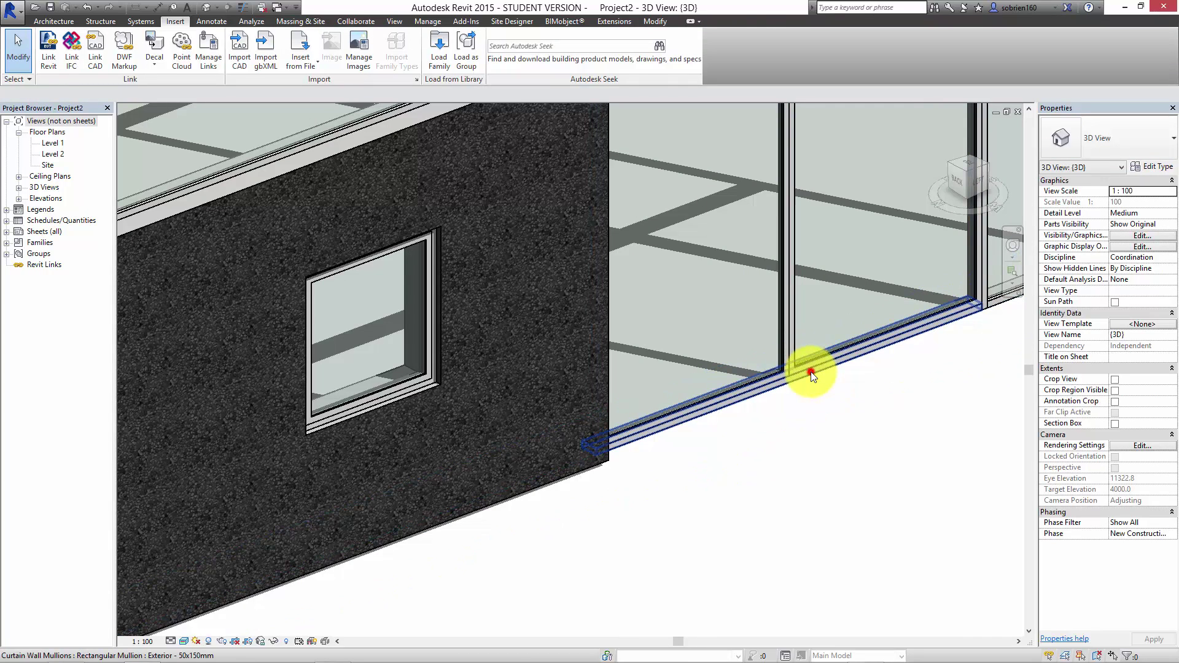
{"action": "left_click", "coordinate": [811, 371]}
{"action": "left_click", "coordinate": [862, 456]}
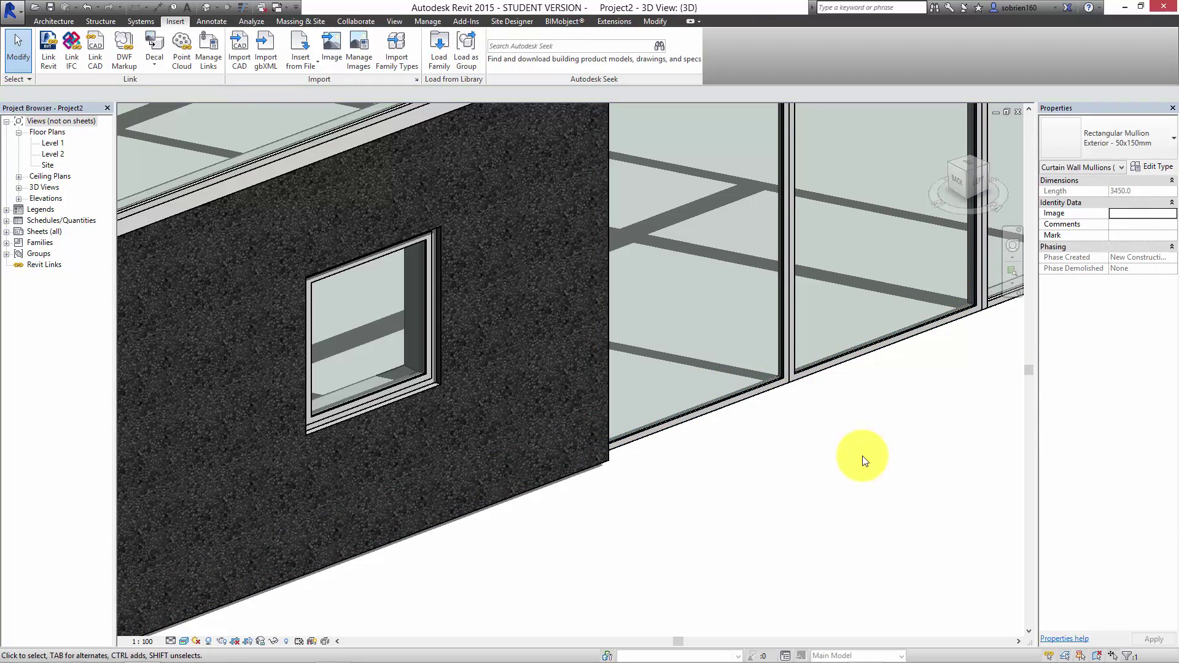
{"action": "scroll", "coordinate": [843, 430], "scroll_direction": "down", "scroll_amount": 5}
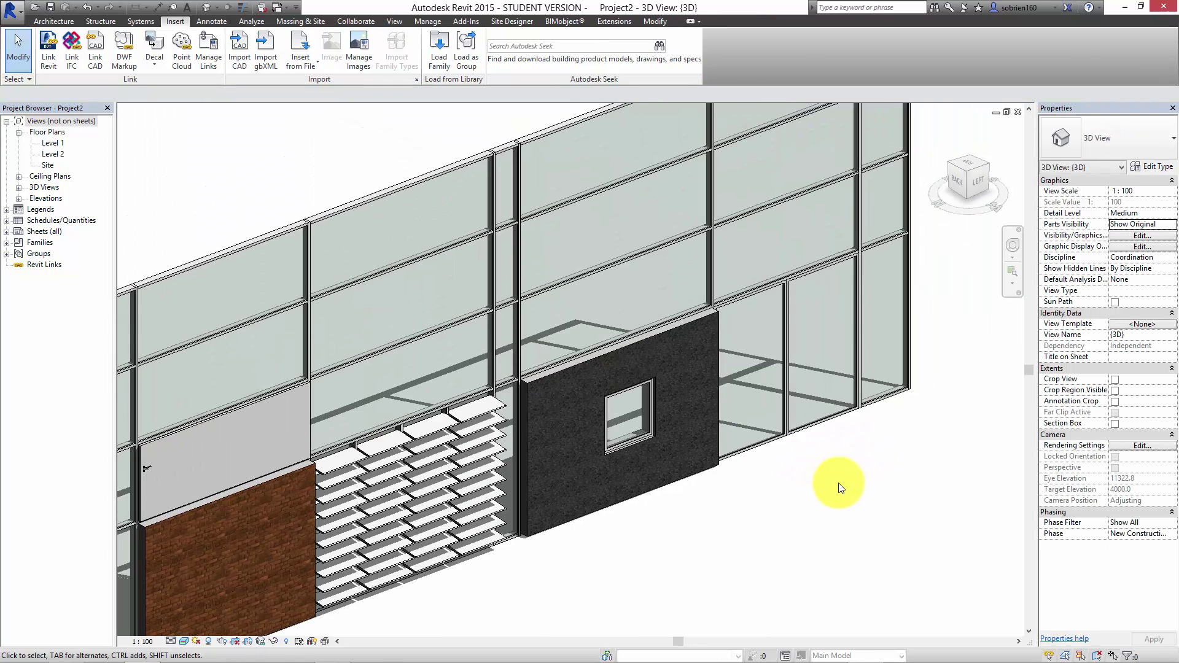
Step: Open the Level 1 floor plan and examine how the double door, walls and louvres are represented in plan
{"action": "double_click", "coordinate": [53, 144]}
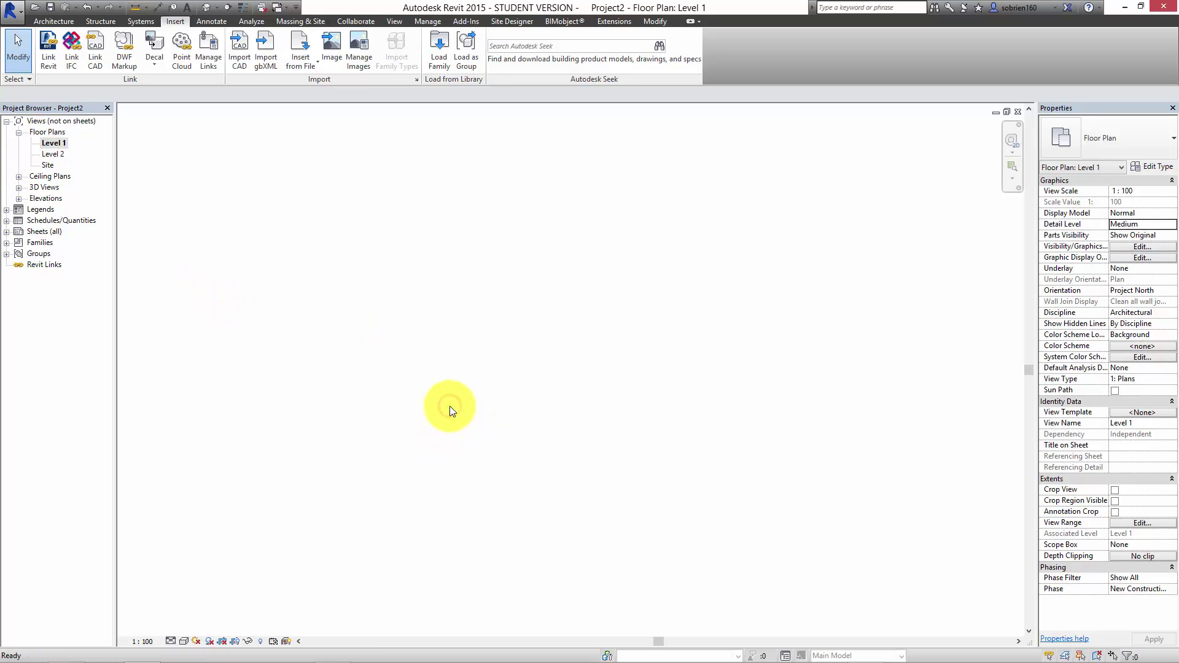
{"action": "scroll", "coordinate": [677, 184], "scroll_direction": "up", "scroll_amount": 5}
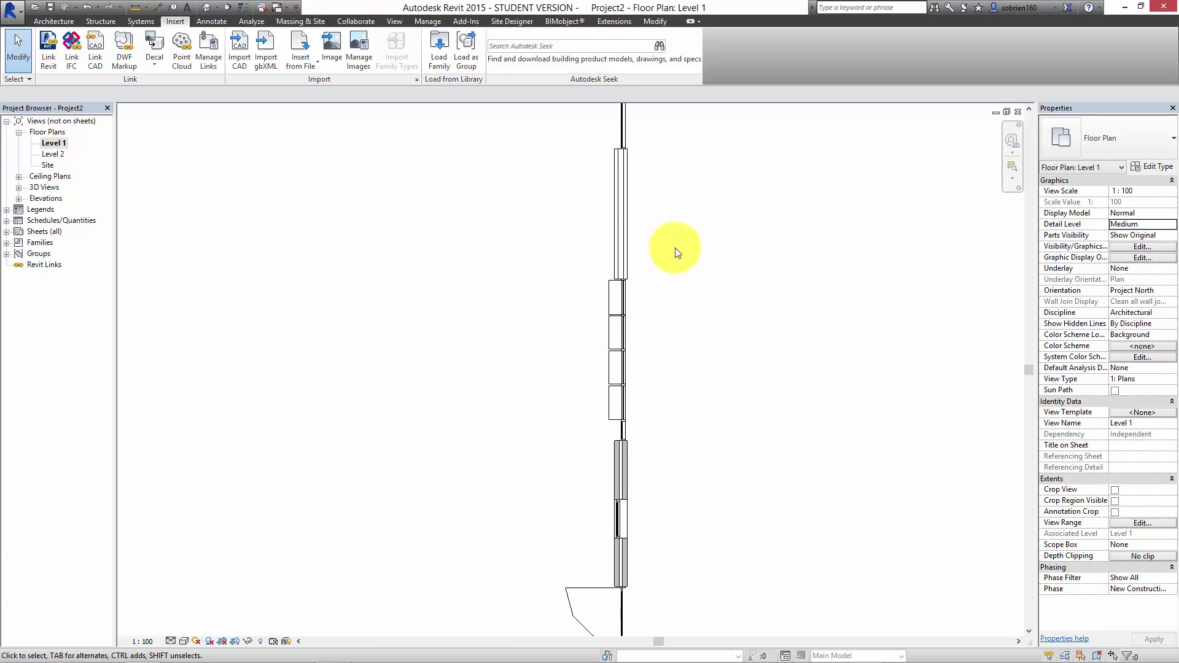
{"action": "middle_click_drag", "start_coordinate": [671, 516], "coordinate": [636, 296]}
{"action": "scroll", "coordinate": [573, 519], "scroll_direction": "up", "scroll_amount": 3}
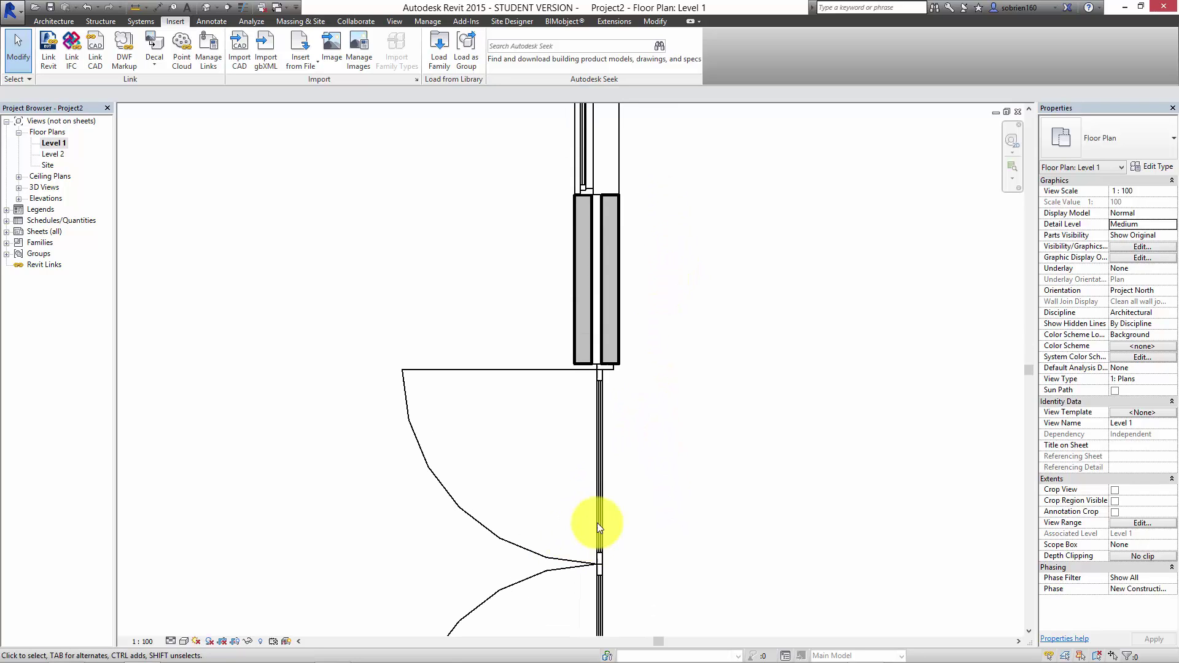
{"action": "middle_click_drag", "start_coordinate": [647, 250], "coordinate": [602, 367]}
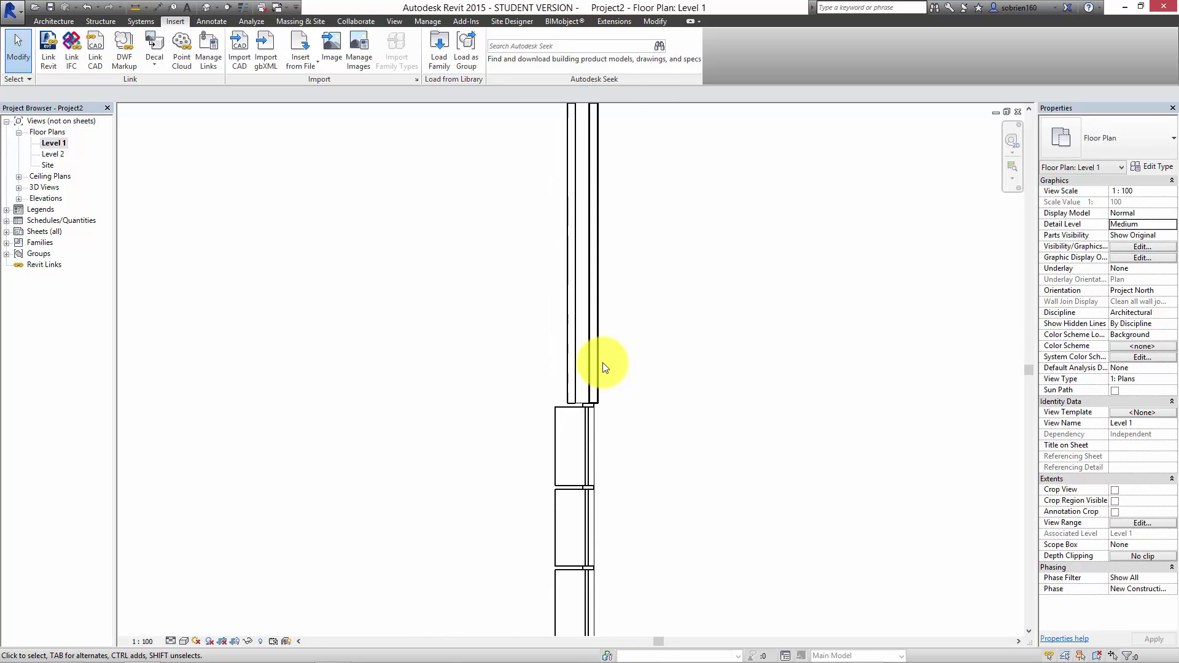
Step: Return to the 3D view and examine the exterior curtain wall with all its replaced panels
{"action": "left_click", "coordinate": [206, 8]}
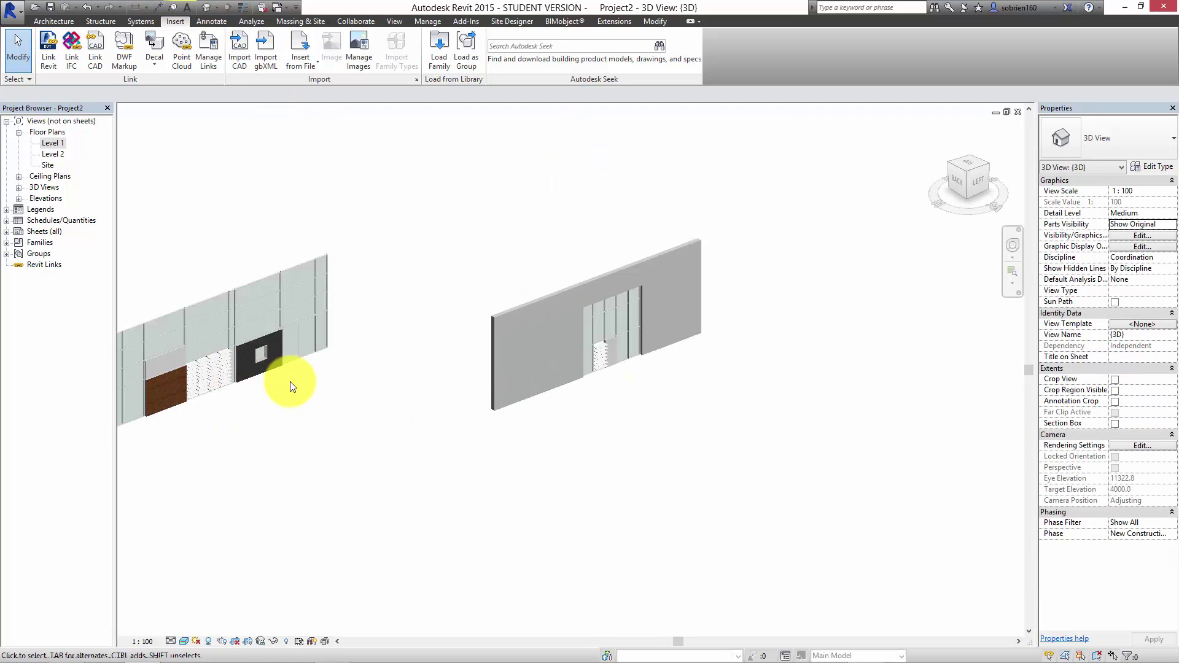
{"action": "middle_click_drag", "start_coordinate": [290, 382], "coordinate": [433, 366]}
{"action": "scroll", "coordinate": [433, 366], "scroll_direction": "up", "scroll_amount": 5}
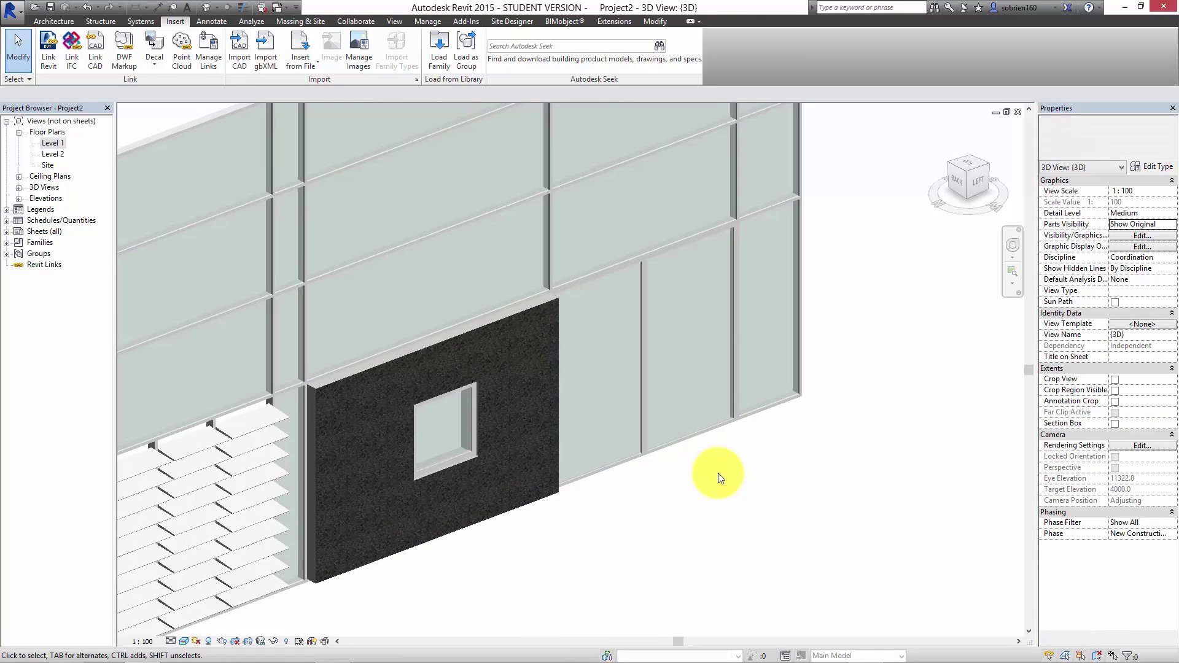
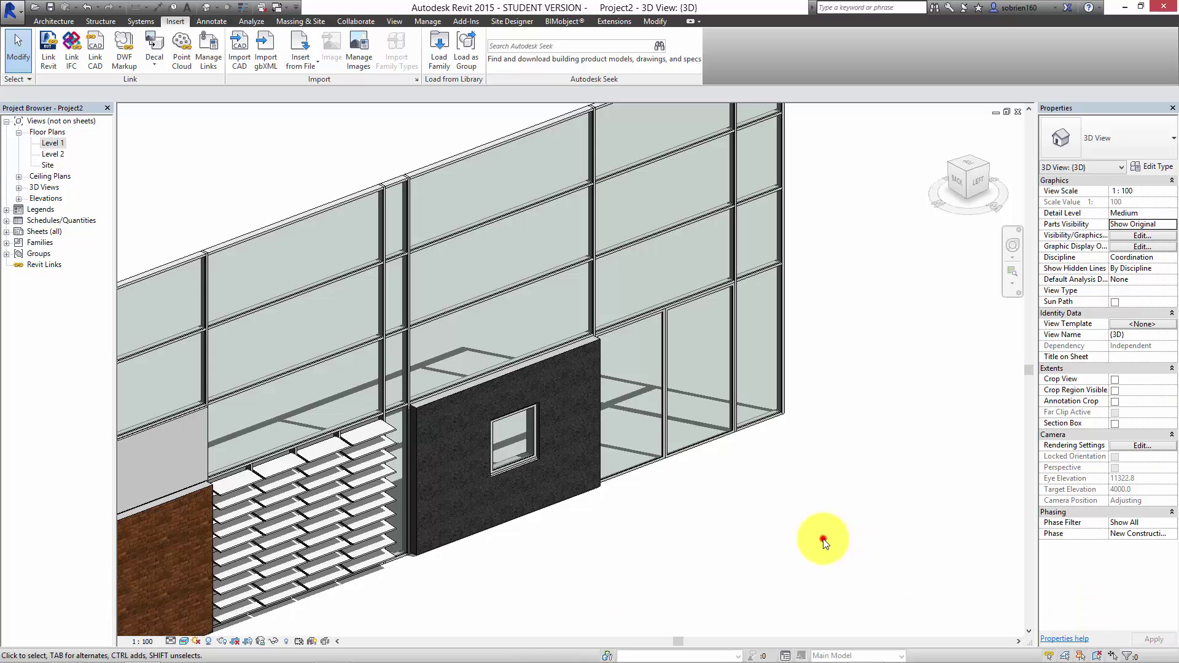
{"action": "scroll", "coordinate": [856, 386], "scroll_direction": "down", "scroll_amount": 5}
{"action": "middle_click_drag", "start_coordinate": [858, 424], "coordinate": [750, 367]}
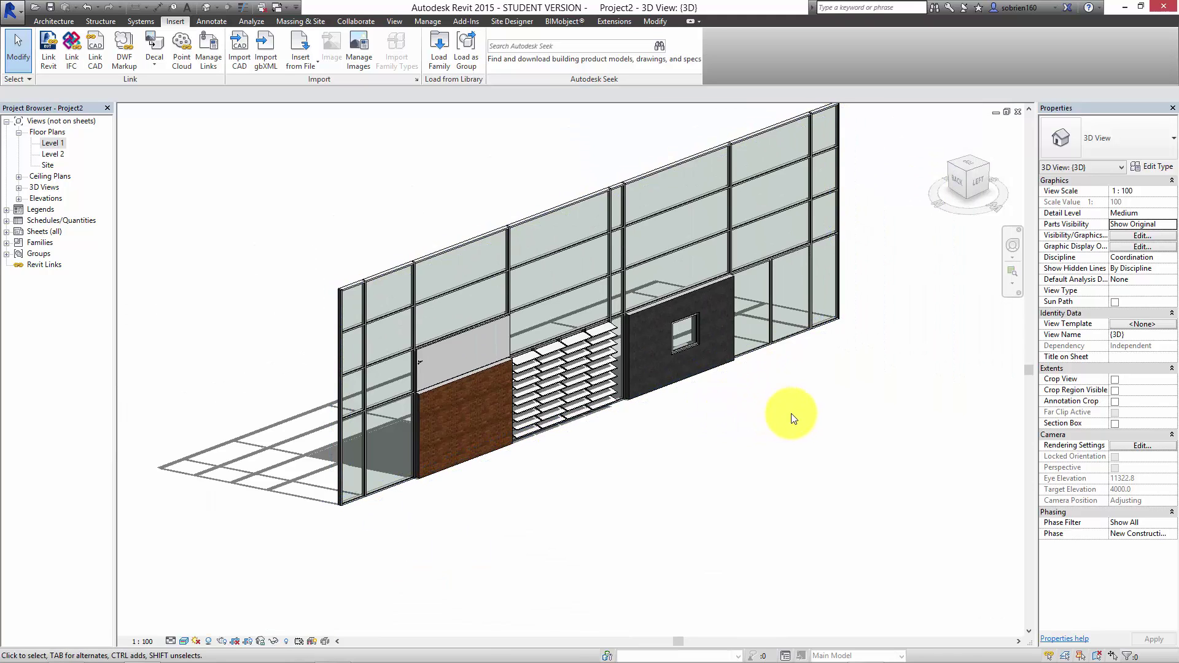
{"action": "middle_click_drag", "start_coordinate": [758, 495], "coordinate": [755, 508]}
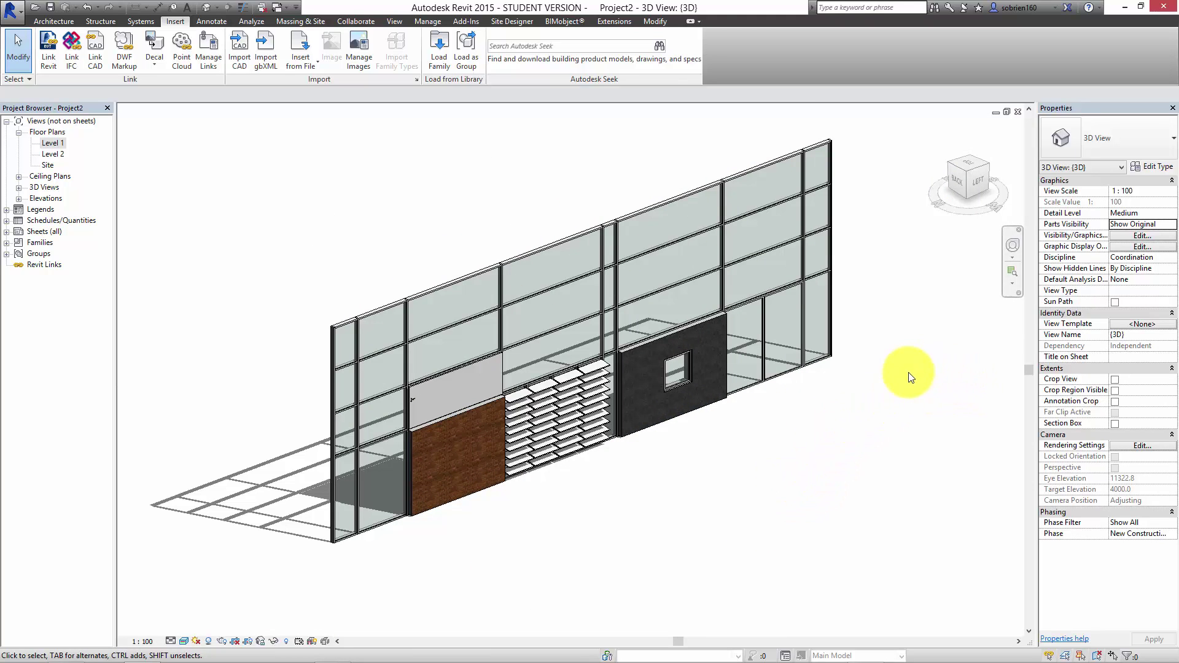
{"action": "middle_click_drag", "start_coordinate": [905, 377], "coordinate": [865, 474]}
{"action": "scroll", "coordinate": [265, 535], "scroll_direction": "up", "scroll_amount": 1}
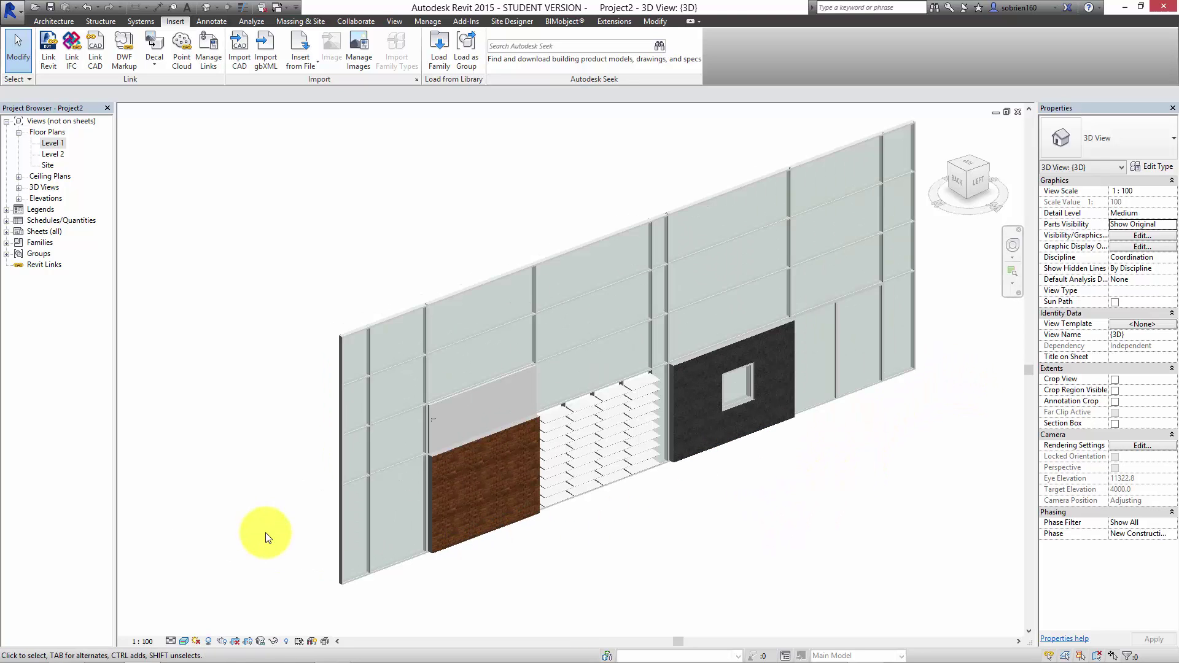
Step: Create a new family from the Metric Curtain Wall Panel.rft template in the English templates folder
{"action": "left_click", "coordinate": [16, 16]}
{"action": "mouse_move", "coordinate": [34, 63]}
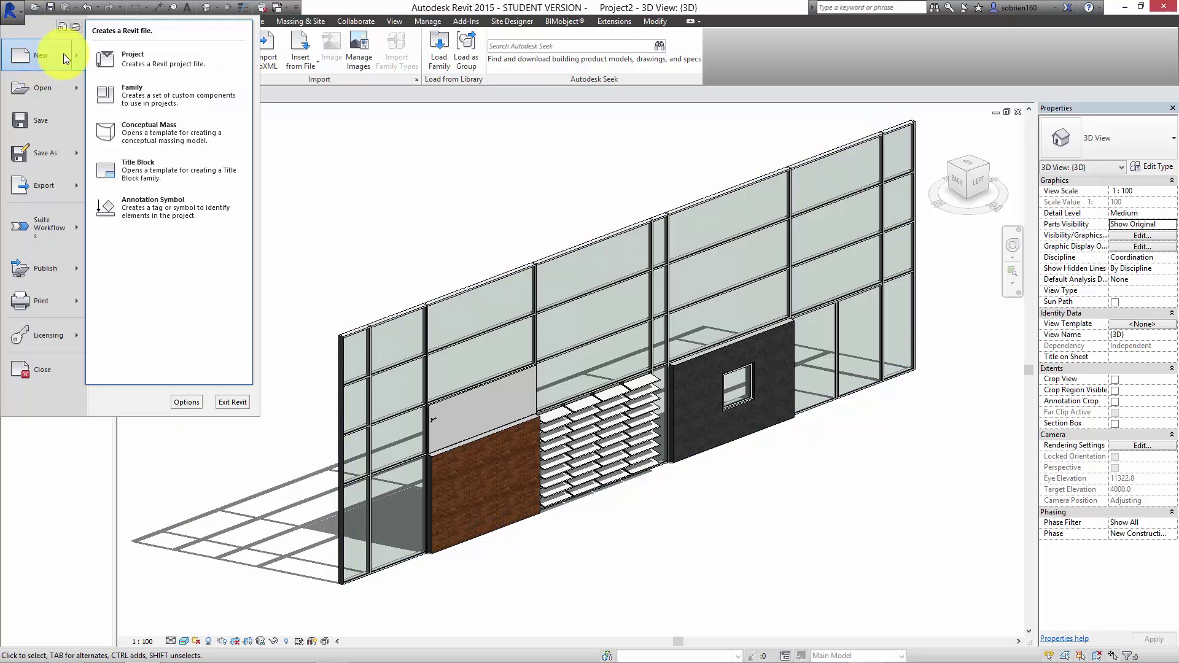
{"action": "left_click", "coordinate": [146, 88]}
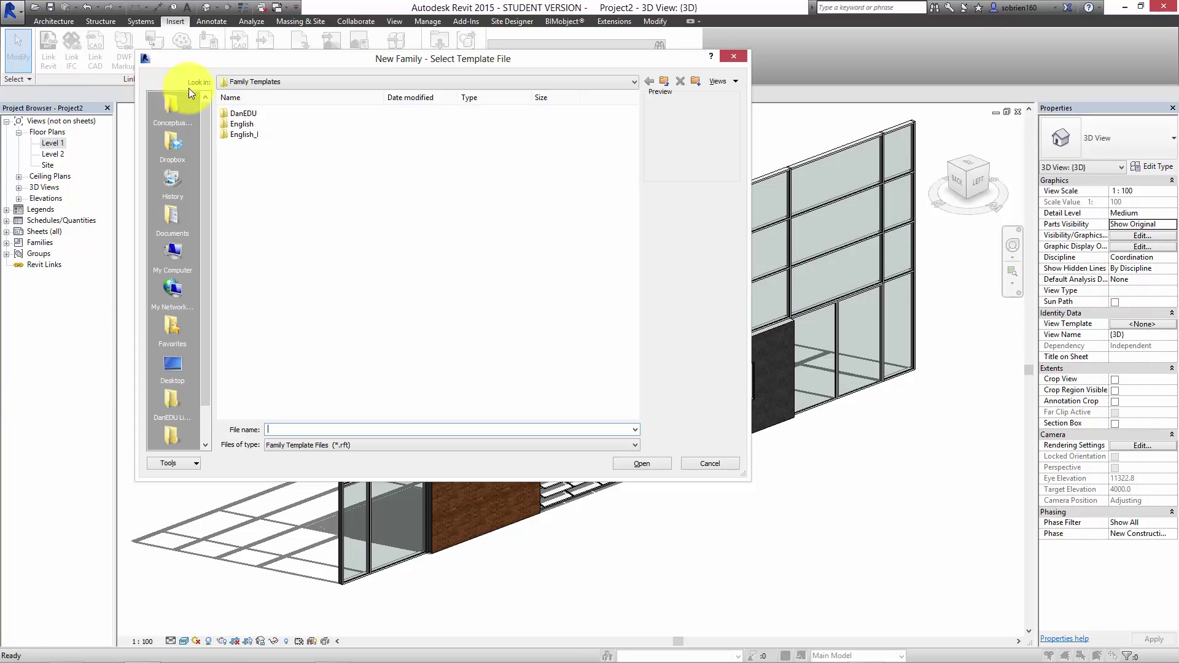
{"action": "double_click", "coordinate": [252, 124]}
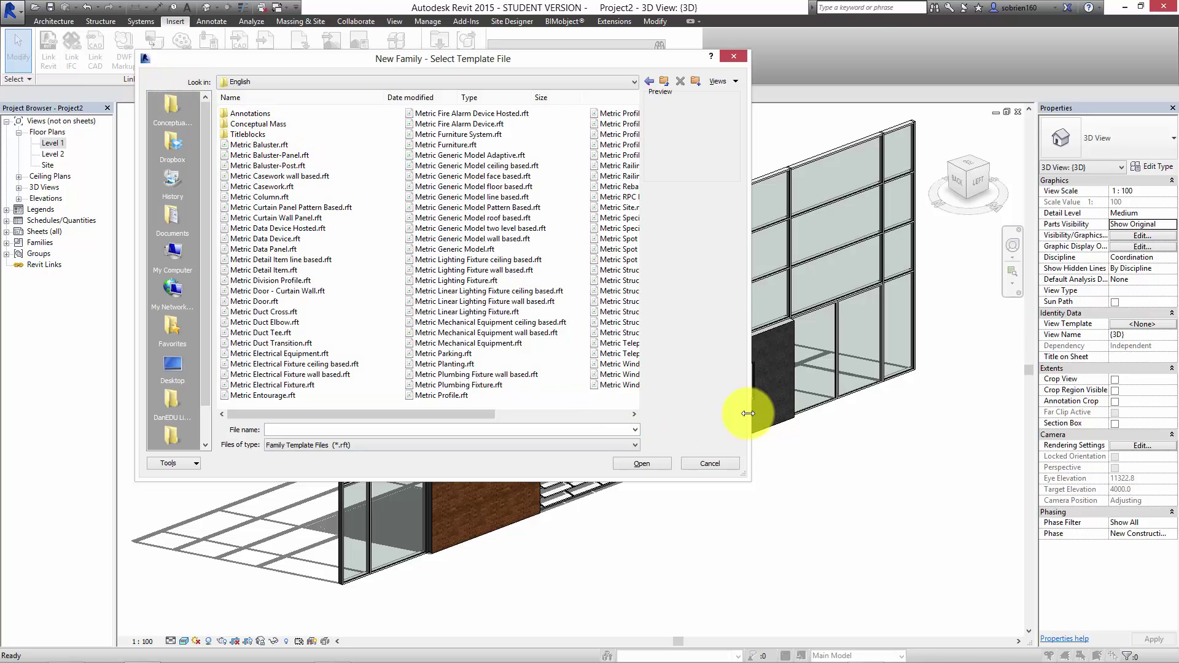
{"action": "left_click_drag", "start_coordinate": [751, 411], "coordinate": [1014, 399]}
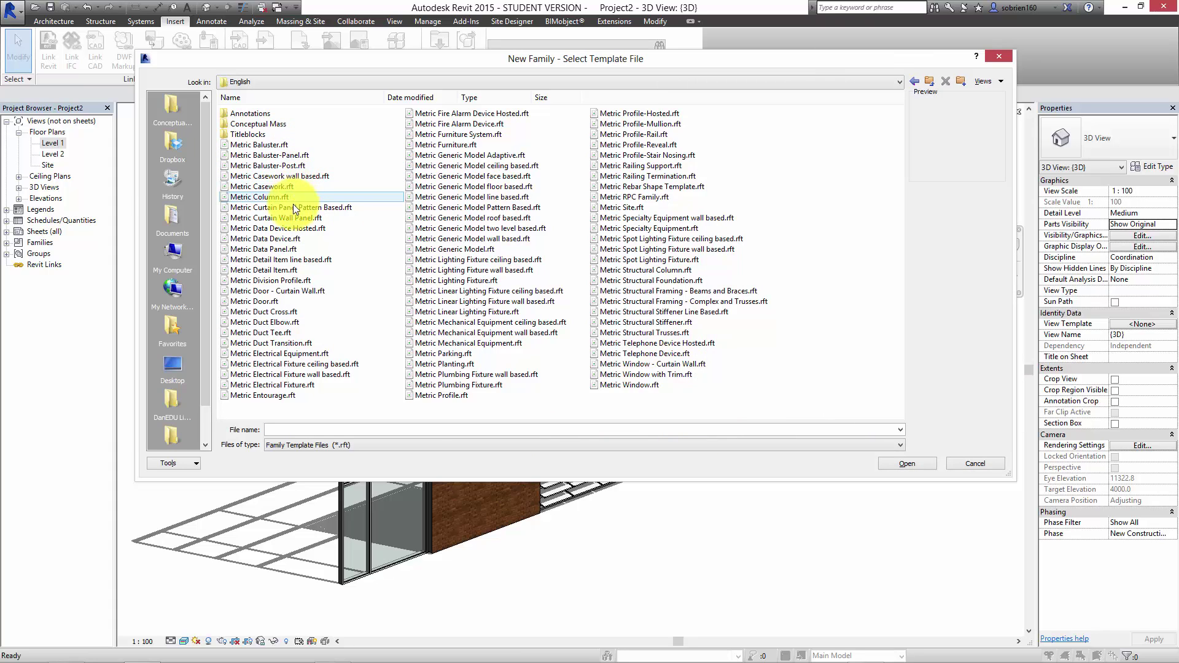
{"action": "left_click", "coordinate": [290, 219]}
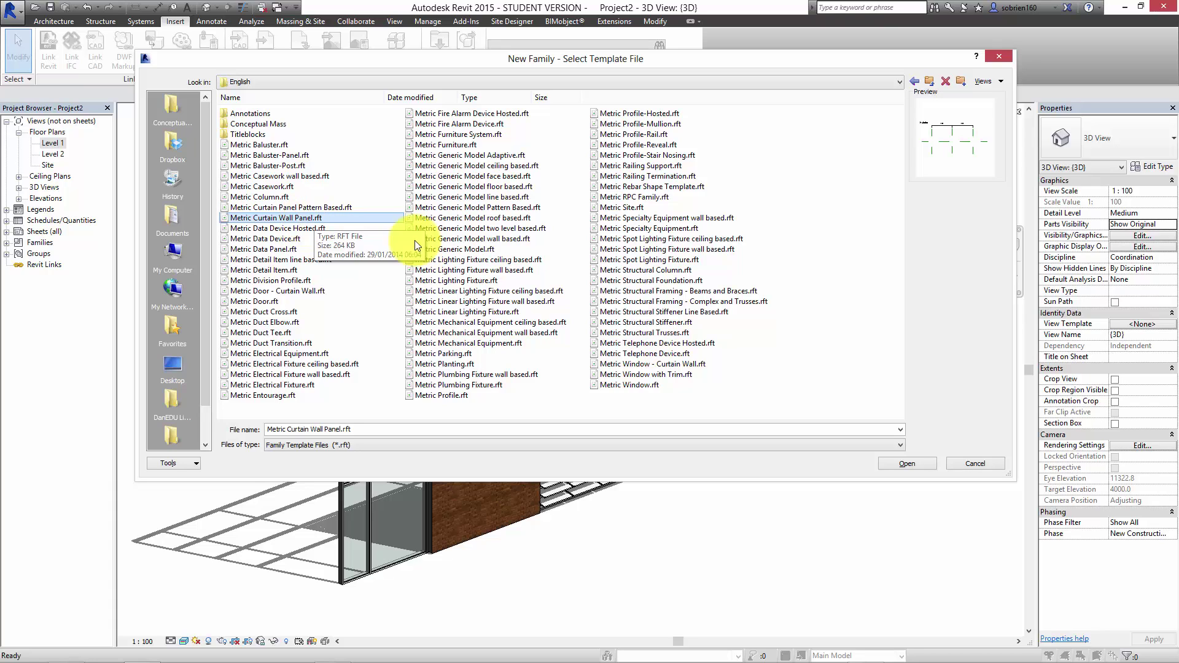
{"action": "left_click", "coordinate": [887, 465]}
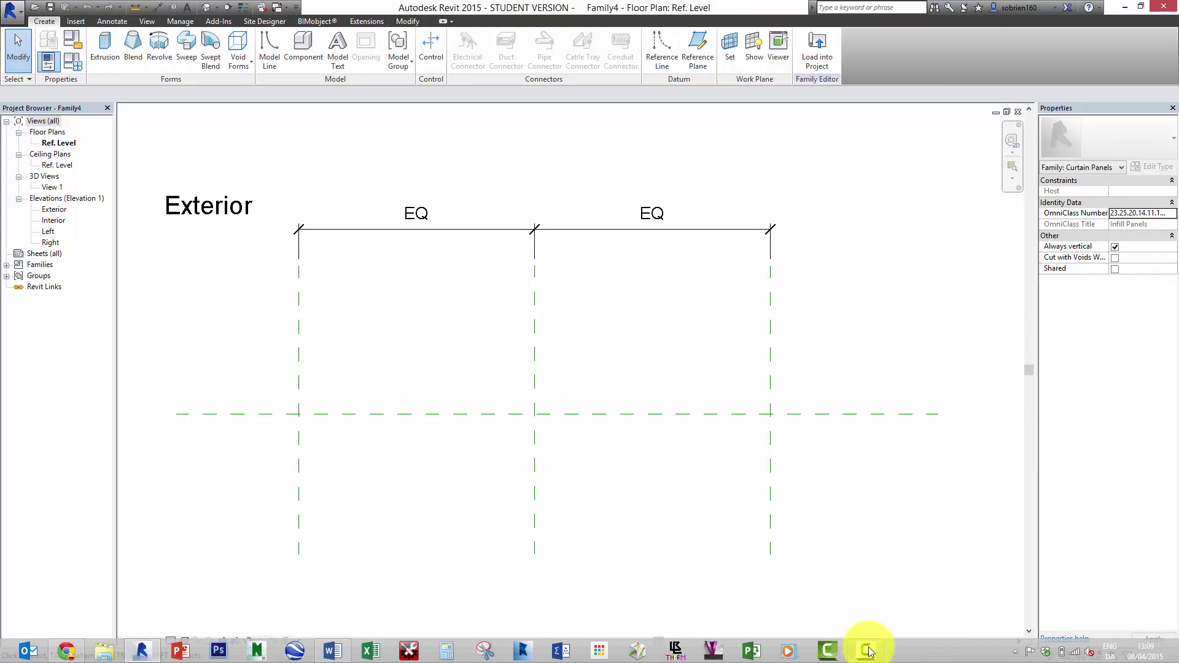
{"action": "left_click", "coordinate": [868, 639]}
{"action": "left_click", "coordinate": [958, 576]}
{"action": "left_click", "coordinate": [665, 470]}
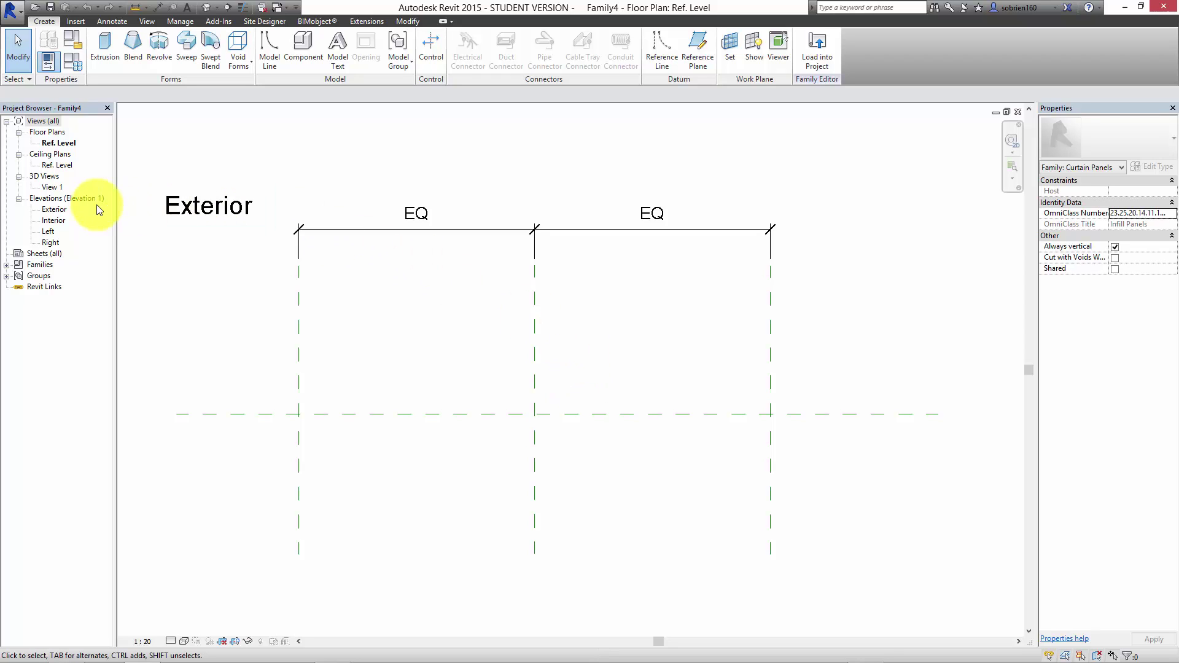
Step: Open the Exterior elevation of the new curtain panel family and examine its reference planes
{"action": "double_click", "coordinate": [55, 210]}
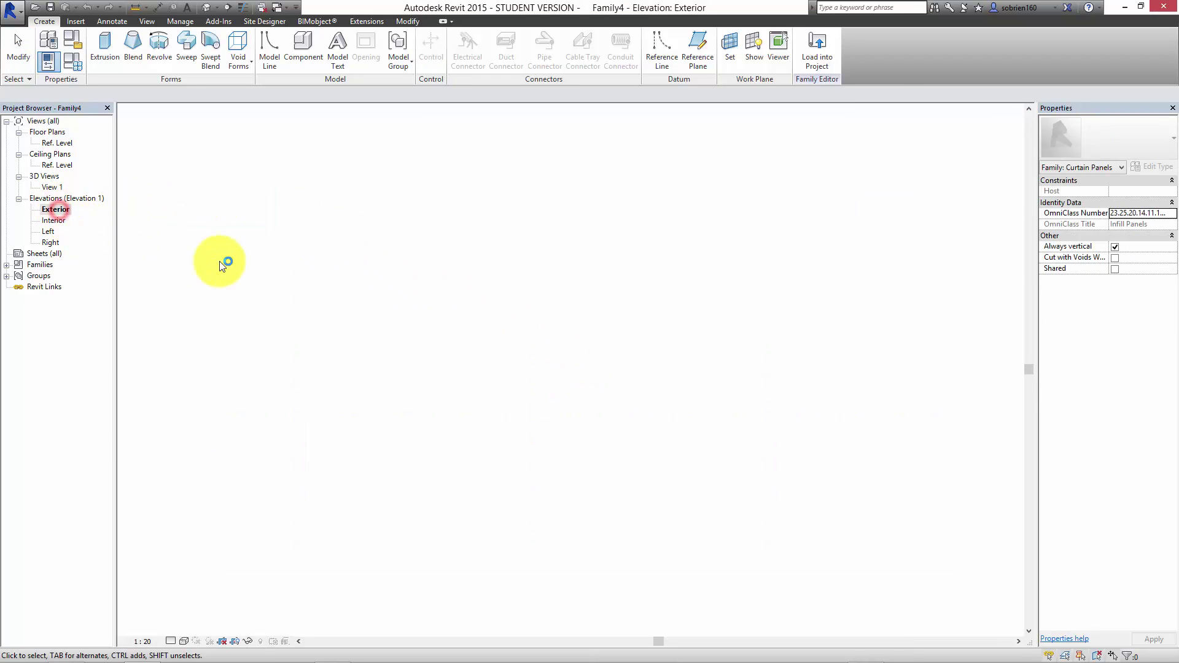
{"action": "middle_click_drag", "start_coordinate": [450, 314], "coordinate": [497, 435]}
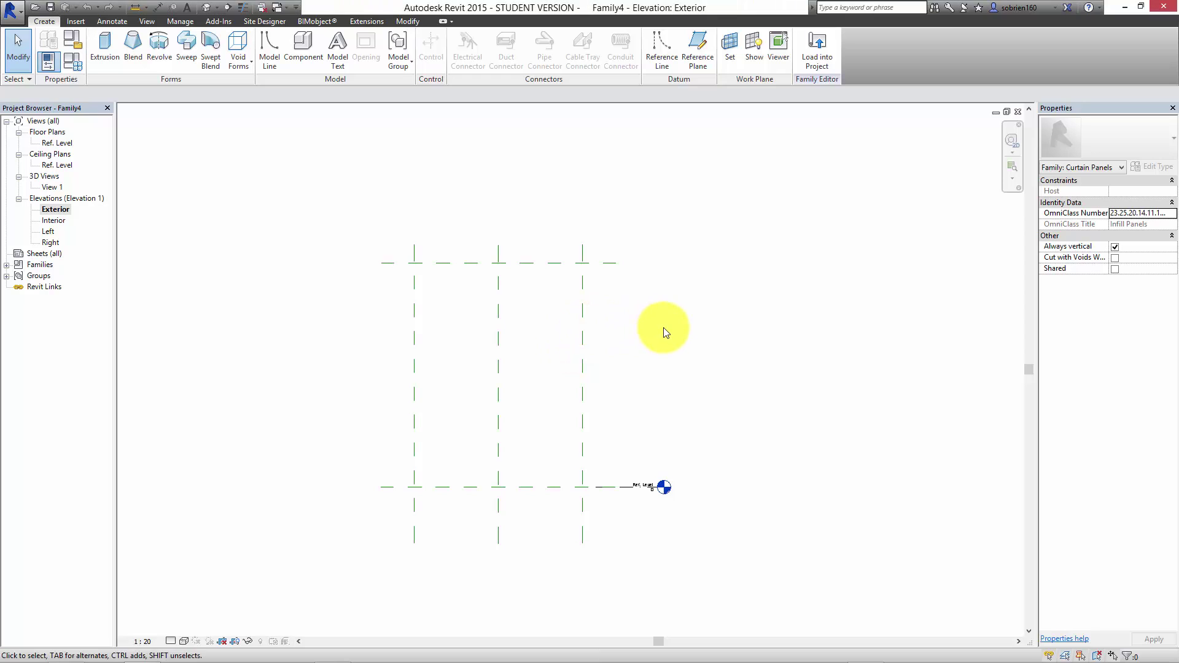
{"action": "middle_click_drag", "start_coordinate": [626, 348], "coordinate": [679, 333]}
{"action": "scroll", "coordinate": [633, 343], "scroll_direction": "up", "scroll_amount": 1}
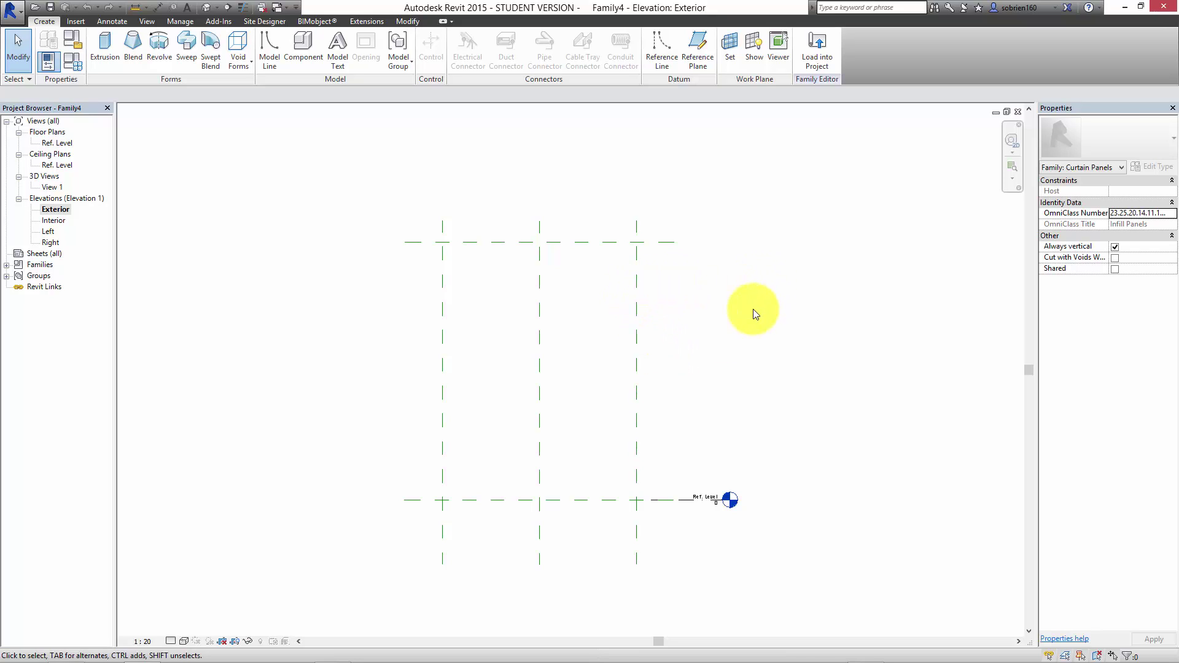
{"action": "middle_click_drag", "start_coordinate": [700, 351], "coordinate": [719, 345]}
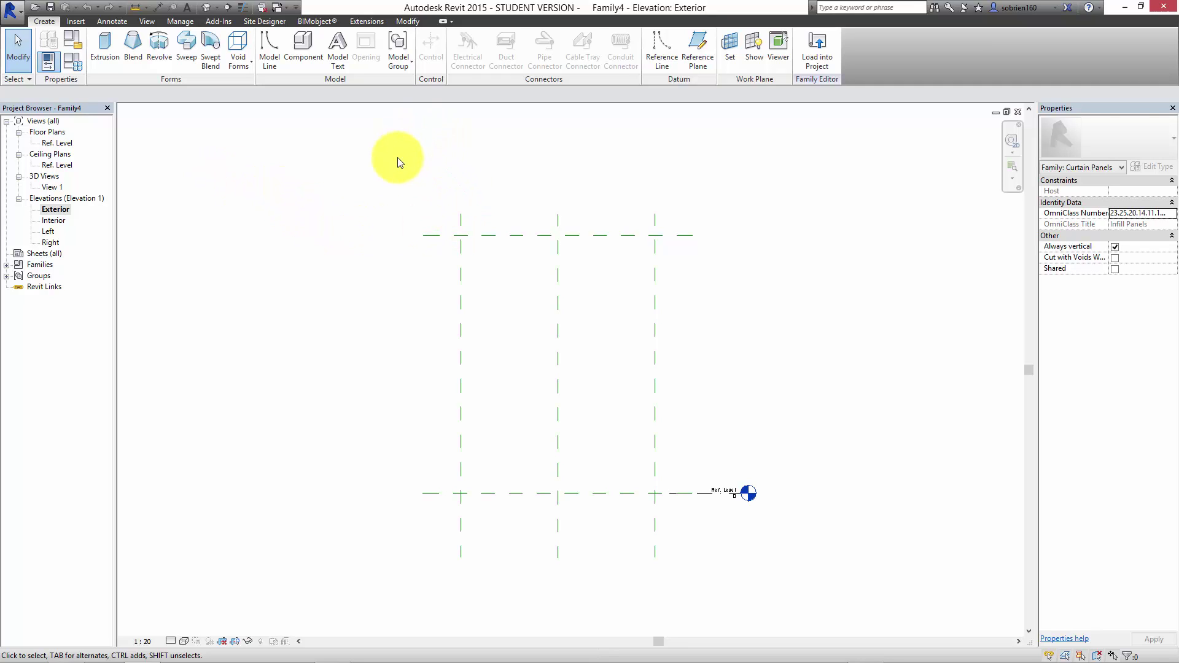
{"action": "mouse_move", "coordinate": [827, 660]}
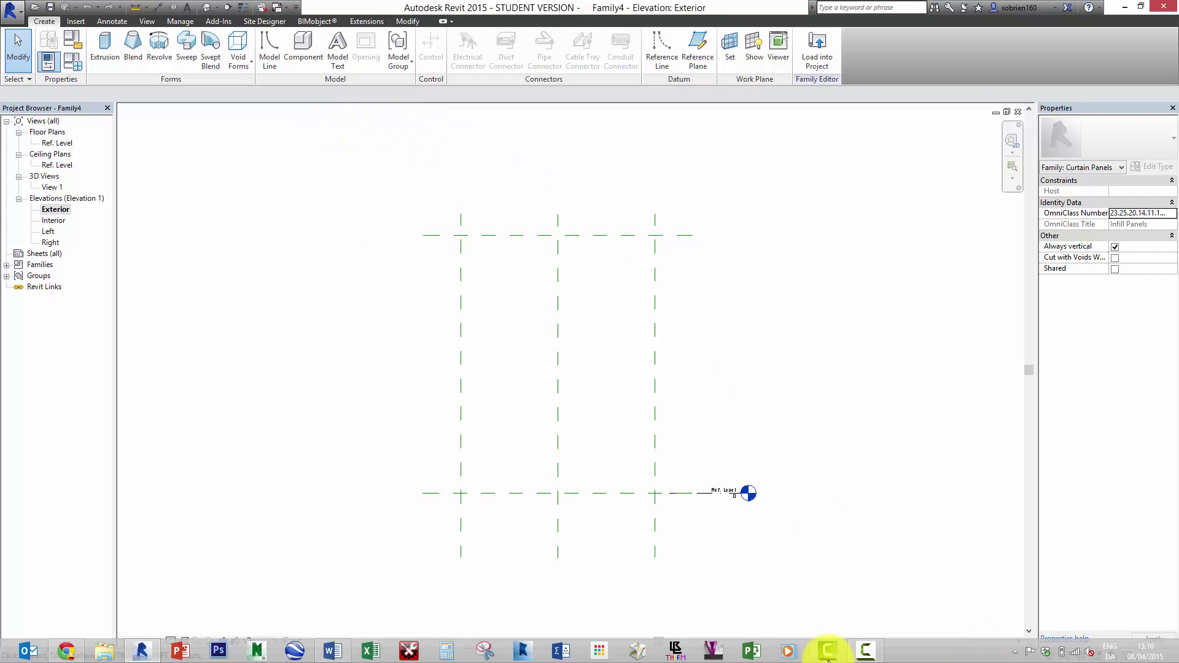
{"action": "left_click", "coordinate": [864, 651]}
{"action": "left_click", "coordinate": [962, 571]}
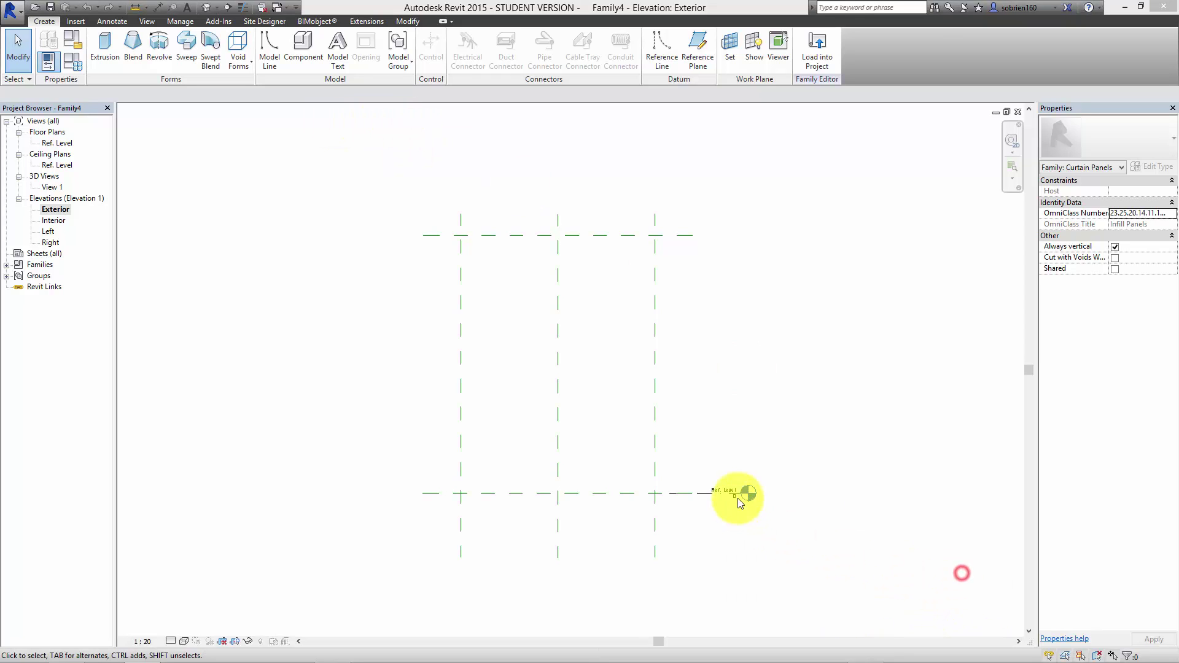
{"action": "left_click", "coordinate": [804, 440]}
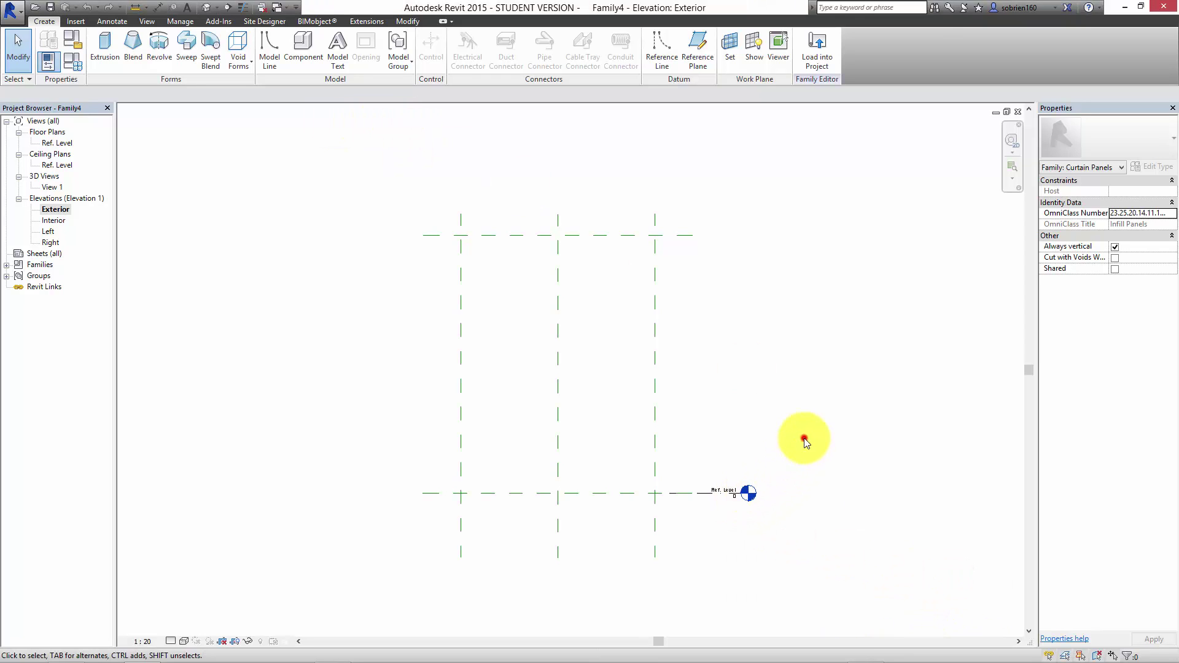
Step: Look at the reference planes in the Ref. Level floor plan and return to the Exterior elevation
{"action": "left_click", "coordinate": [49, 145]}
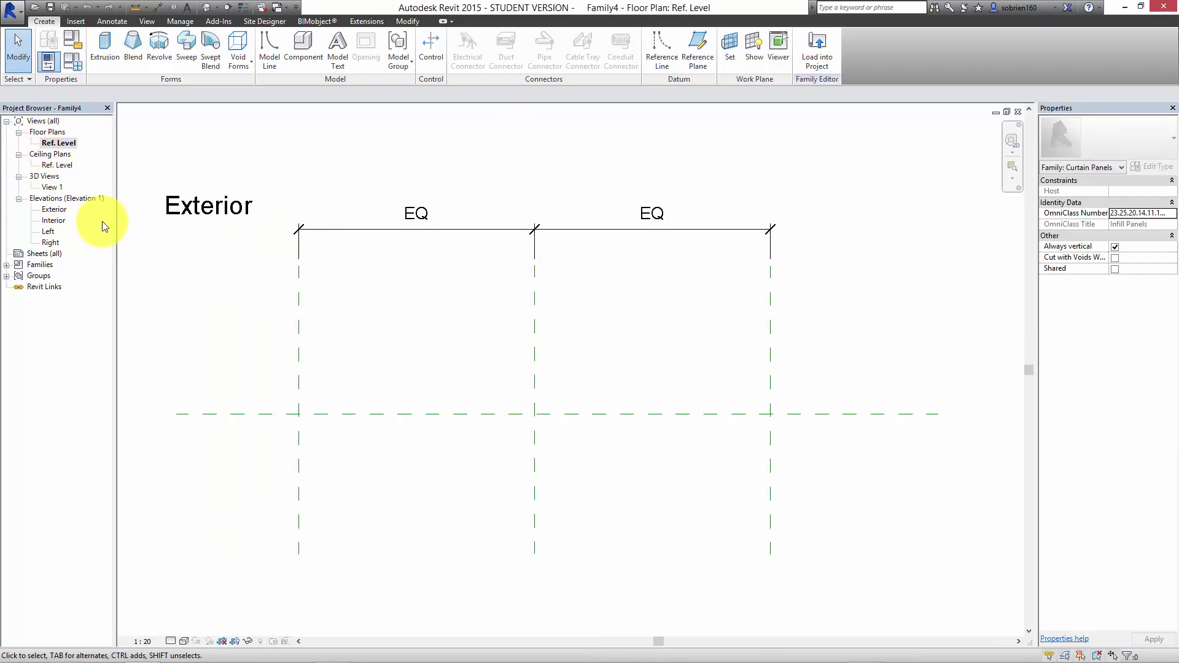
{"action": "double_click", "coordinate": [60, 208]}
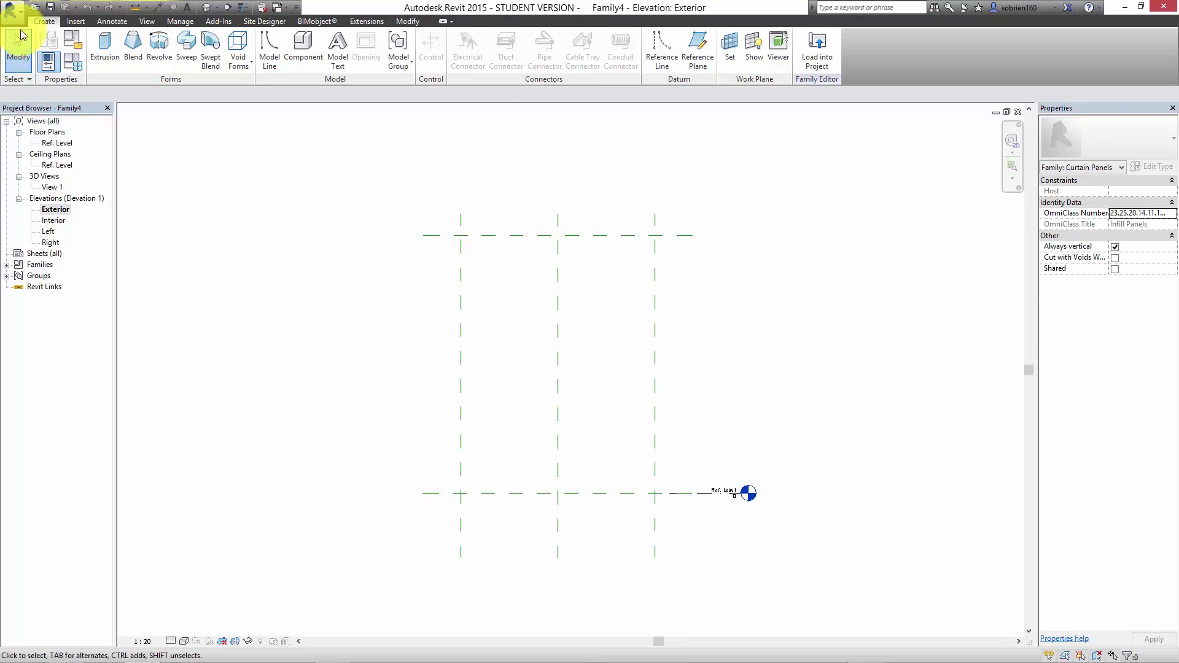
Step: Draw vertical reference planes about 200 mm inside the left edge plane and 300 mm inside the right, plus a horizontal one about 244 mm above Ref. Level
{"action": "left_click", "coordinate": [730, 48]}
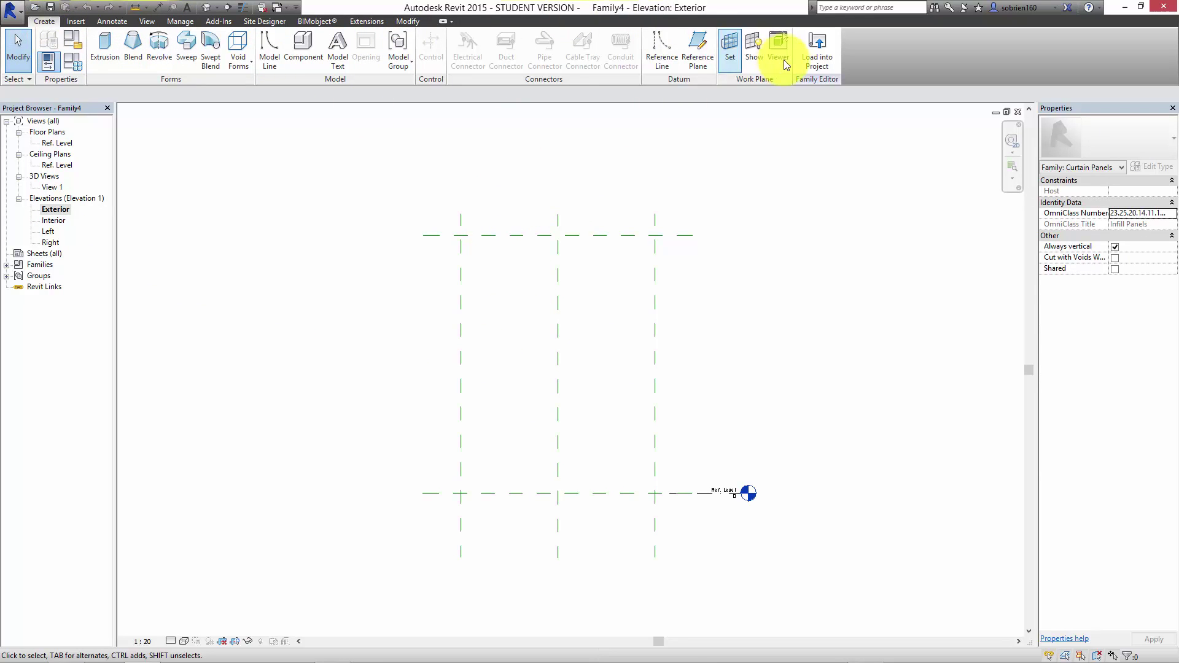
{"action": "left_click", "coordinate": [702, 44]}
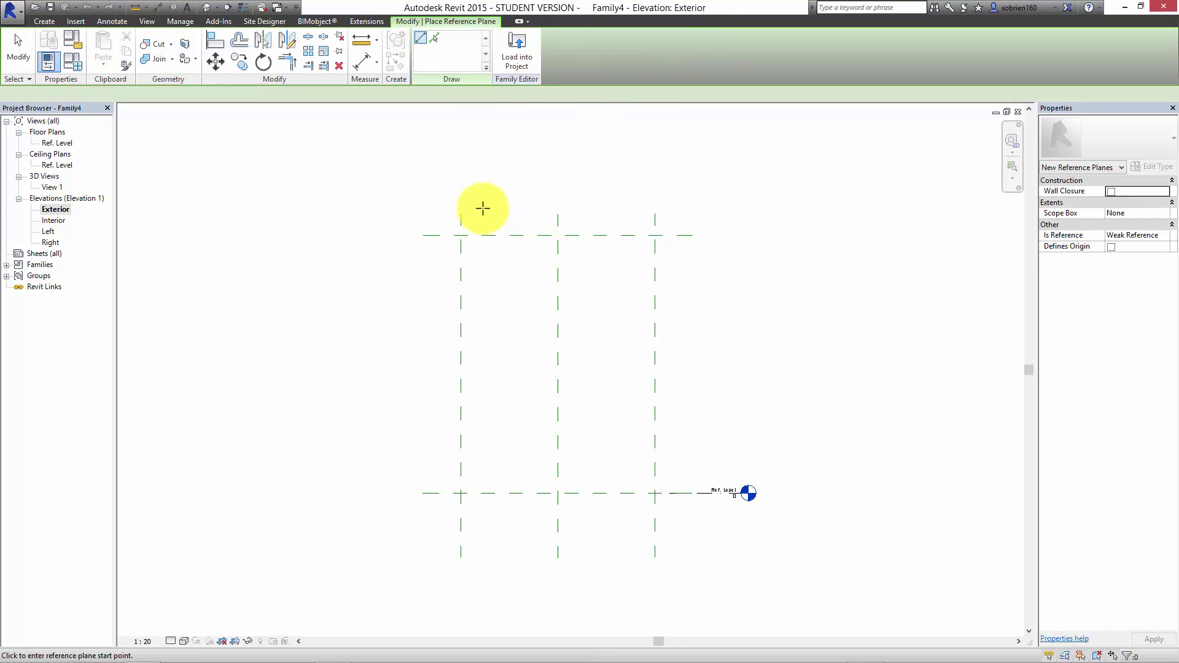
{"action": "left_click", "coordinate": [474, 179]}
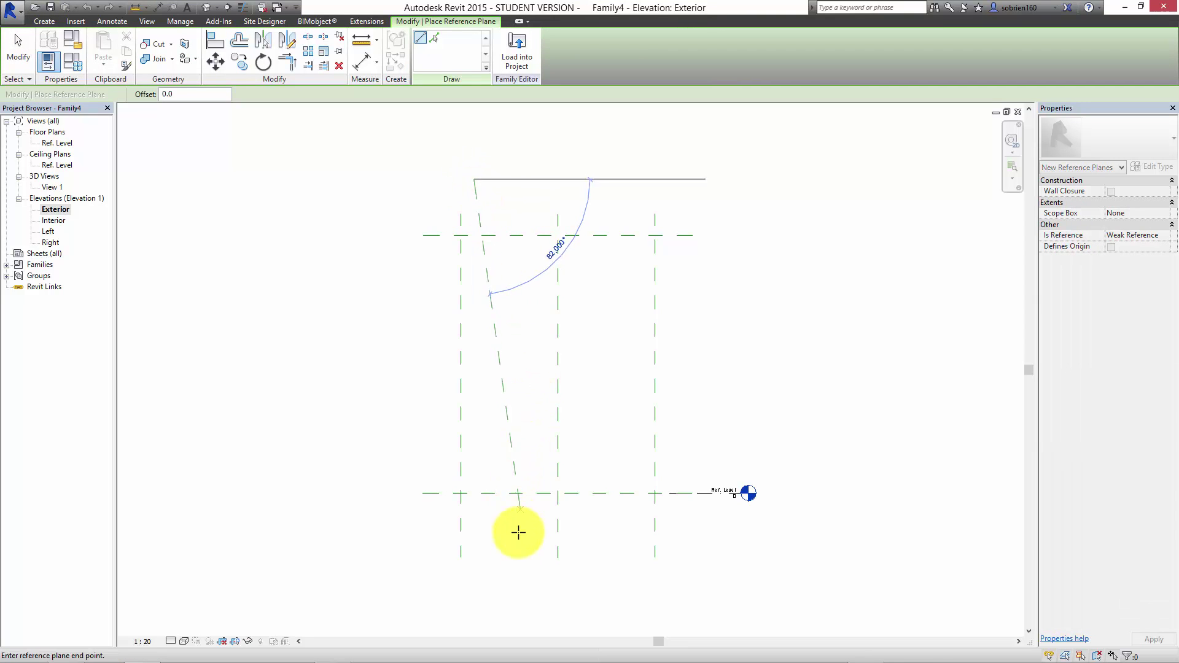
{"action": "left_click", "coordinate": [467, 601]}
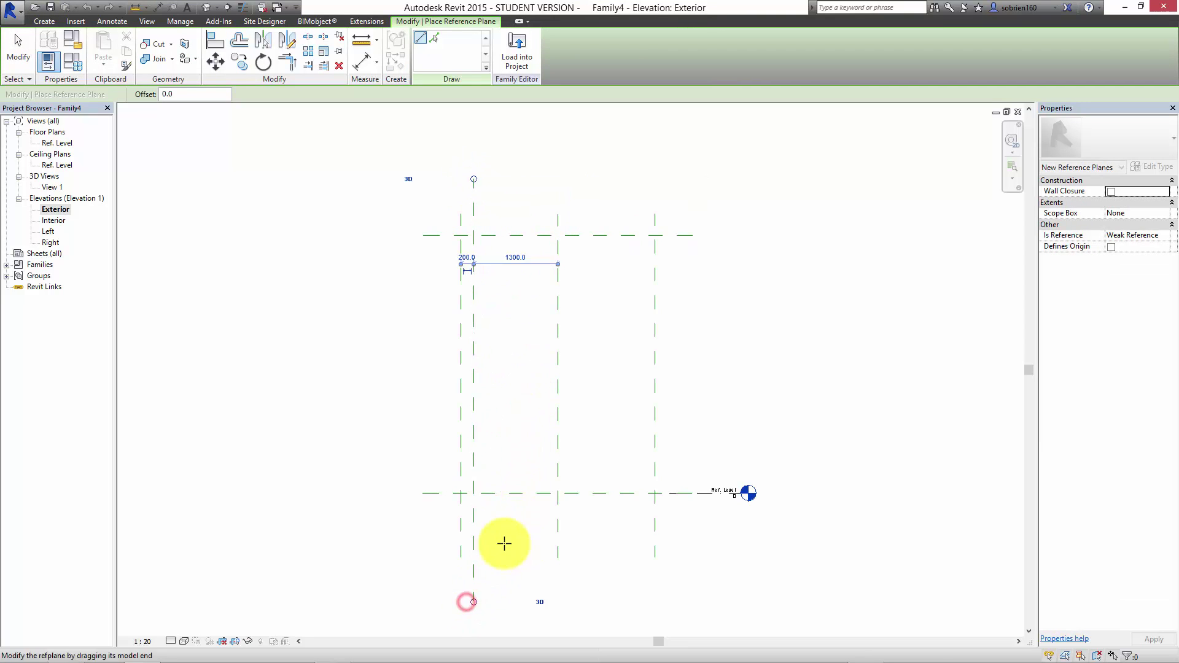
{"action": "left_click", "coordinate": [637, 181]}
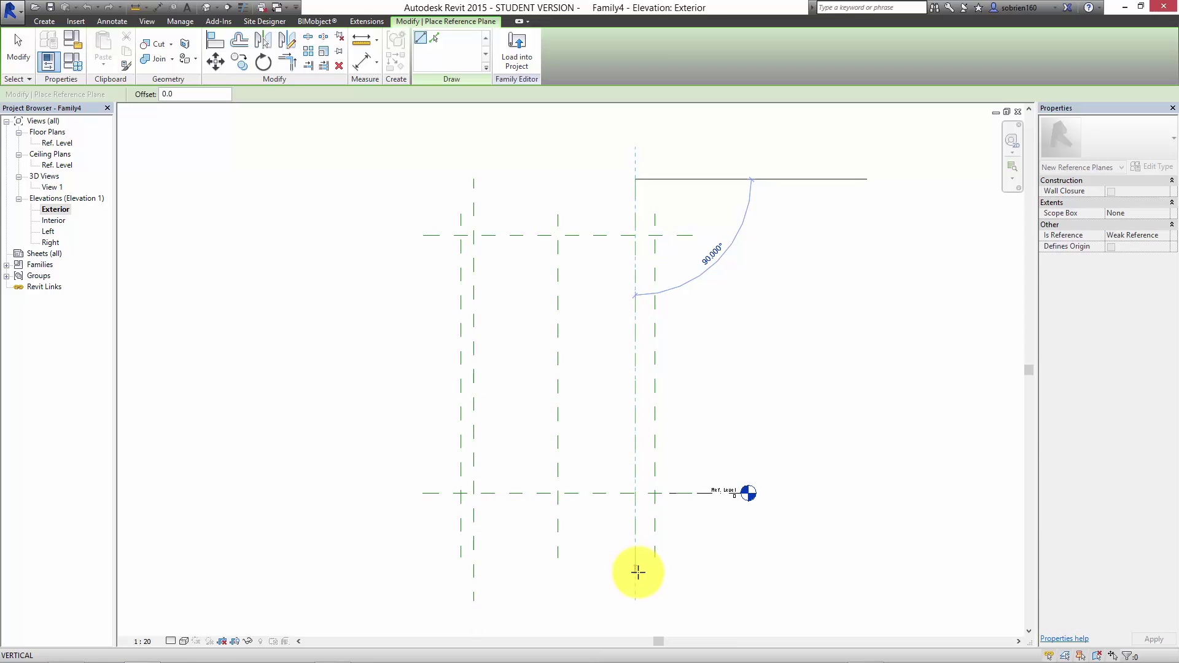
{"action": "left_click", "coordinate": [636, 571]}
{"action": "left_click", "coordinate": [421, 478]}
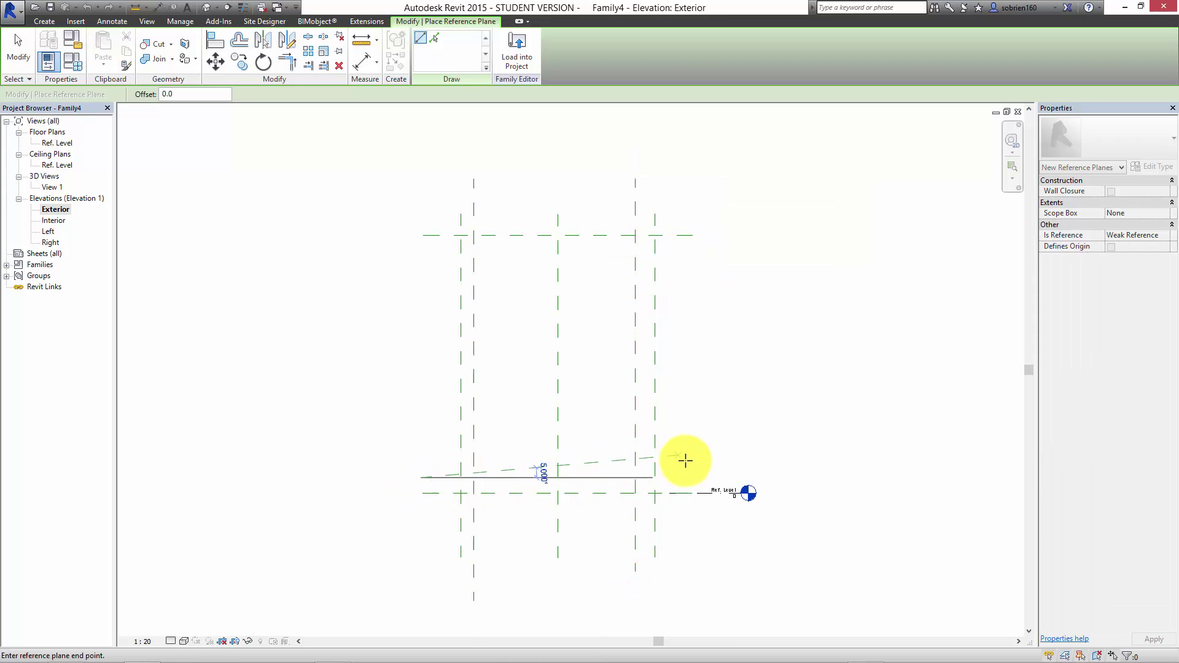
{"action": "left_click", "coordinate": [694, 478]}
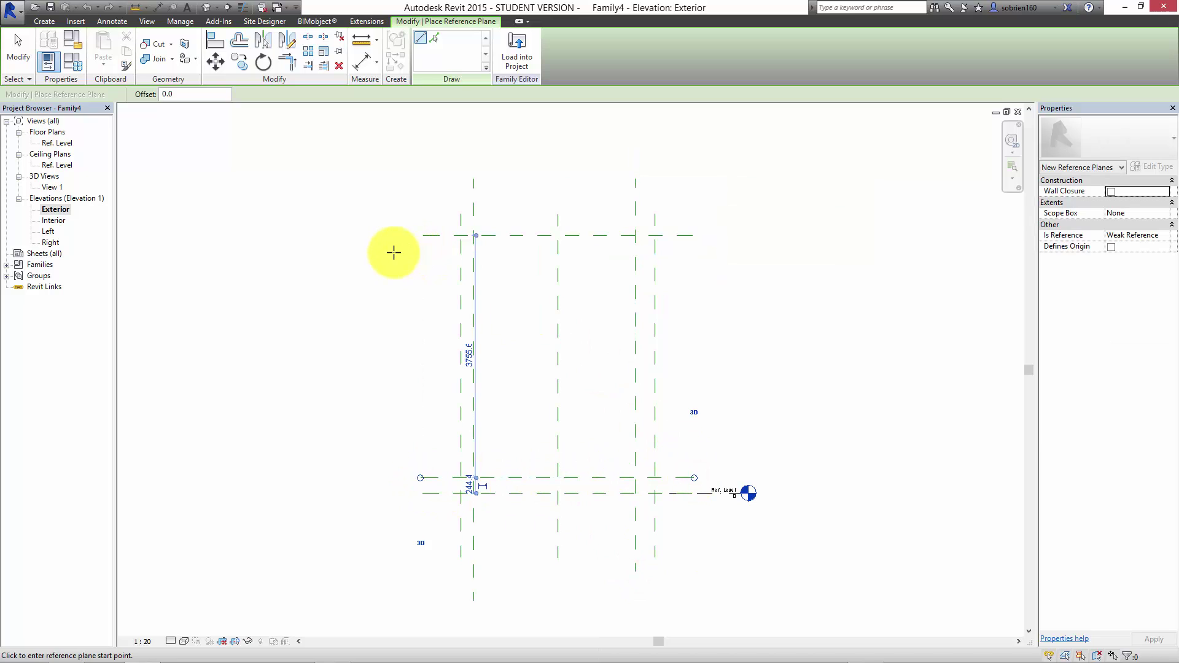
{"action": "left_click", "coordinate": [396, 249]}
{"action": "left_click", "coordinate": [713, 264]}
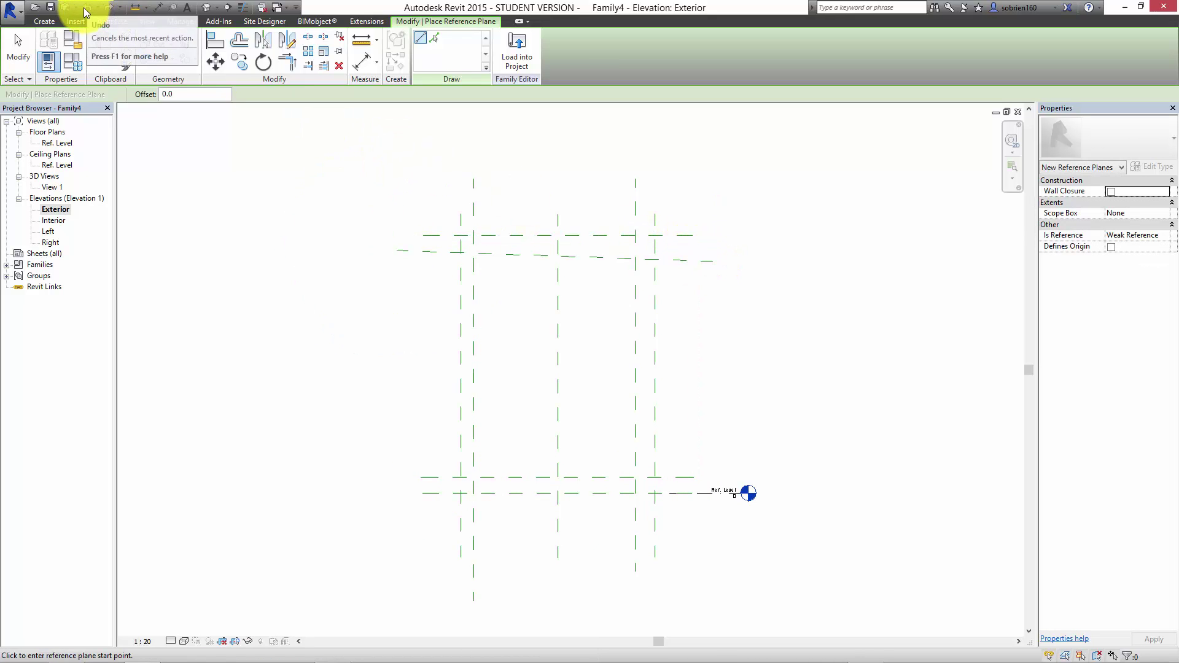
{"action": "key", "text": "Escape"}
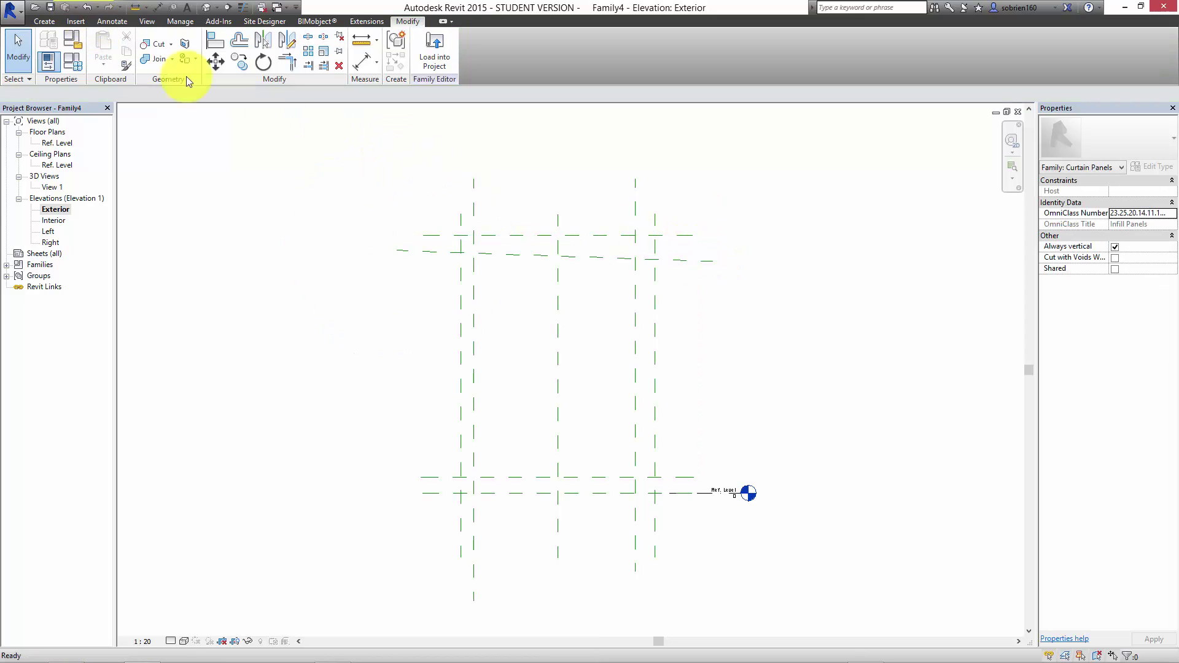
{"action": "left_click", "coordinate": [523, 258]}
{"action": "left_click", "coordinate": [339, 65]}
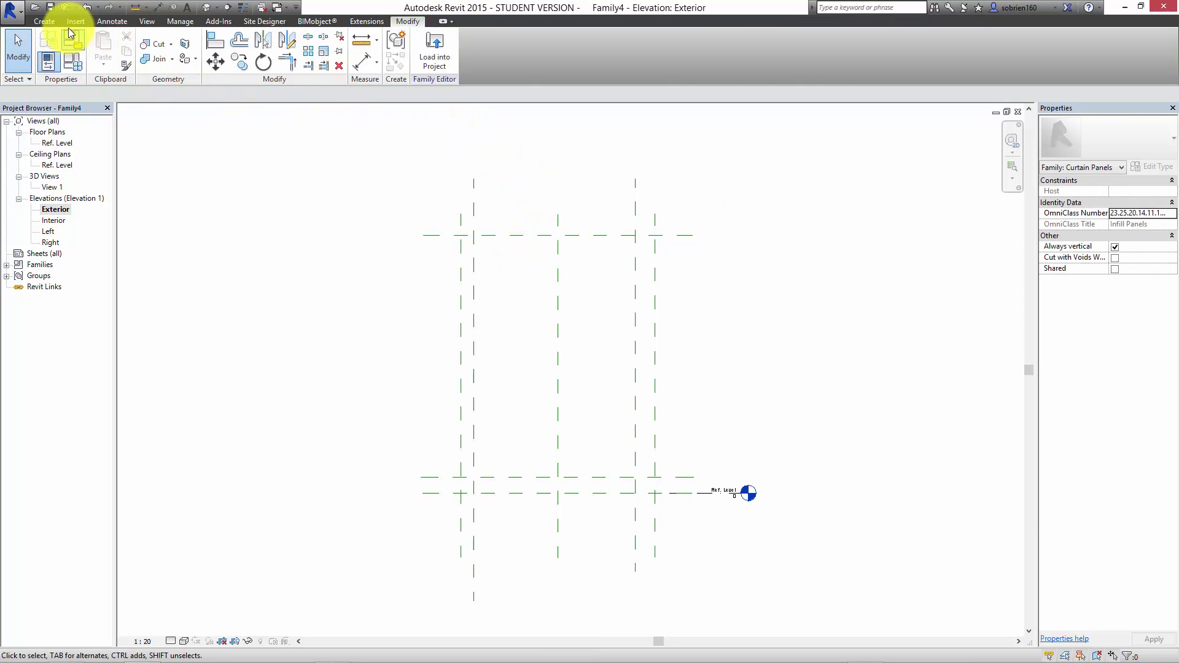
Step: Draw a horizontal reference plane about 300 mm below the panel's top edge plane
{"action": "left_click", "coordinate": [49, 20]}
{"action": "left_click", "coordinate": [696, 57]}
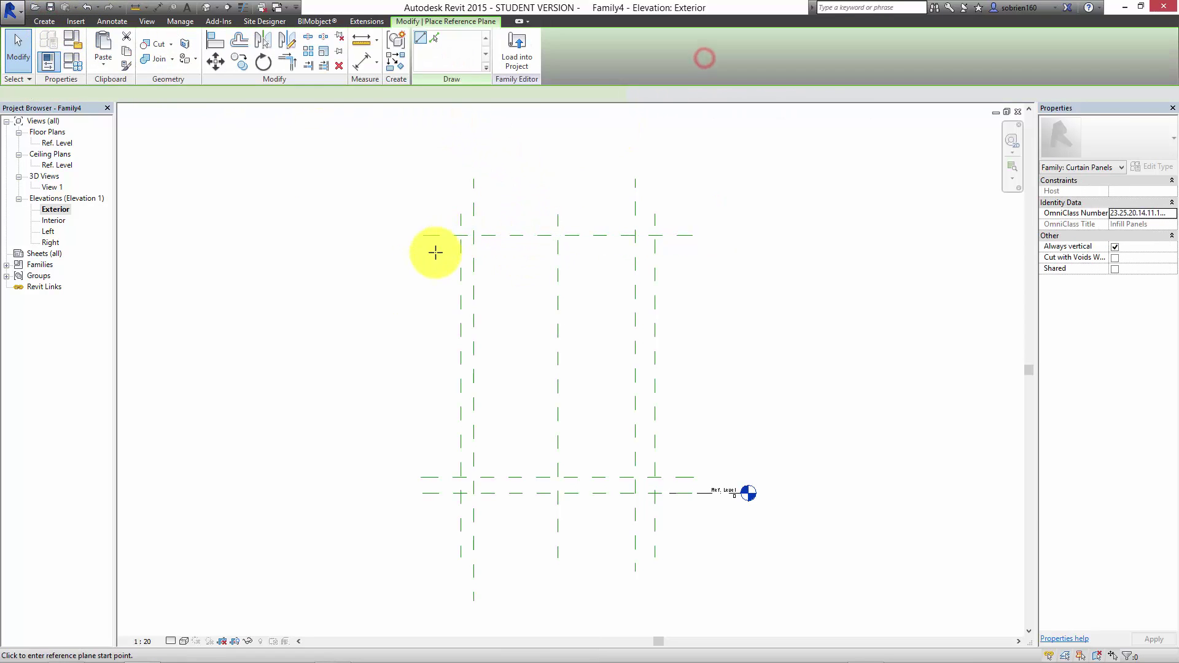
{"action": "left_click", "coordinate": [418, 254]}
{"action": "left_click", "coordinate": [678, 253]}
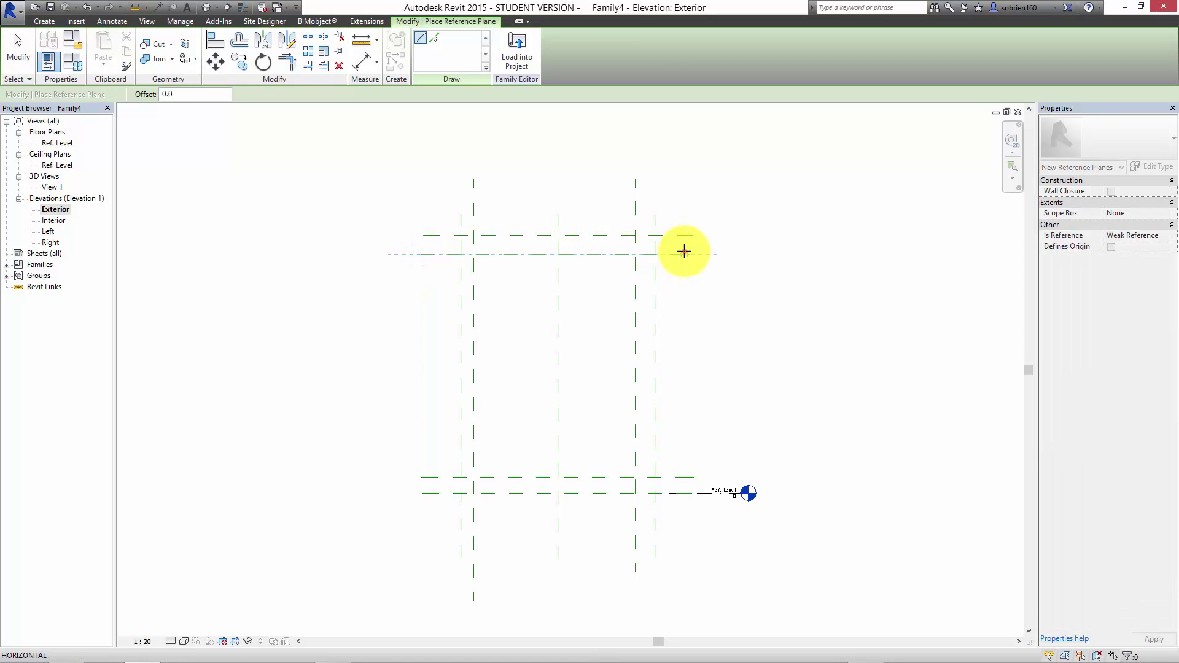
{"action": "key", "text": "Escape"}
{"action": "key", "text": "Escape"}
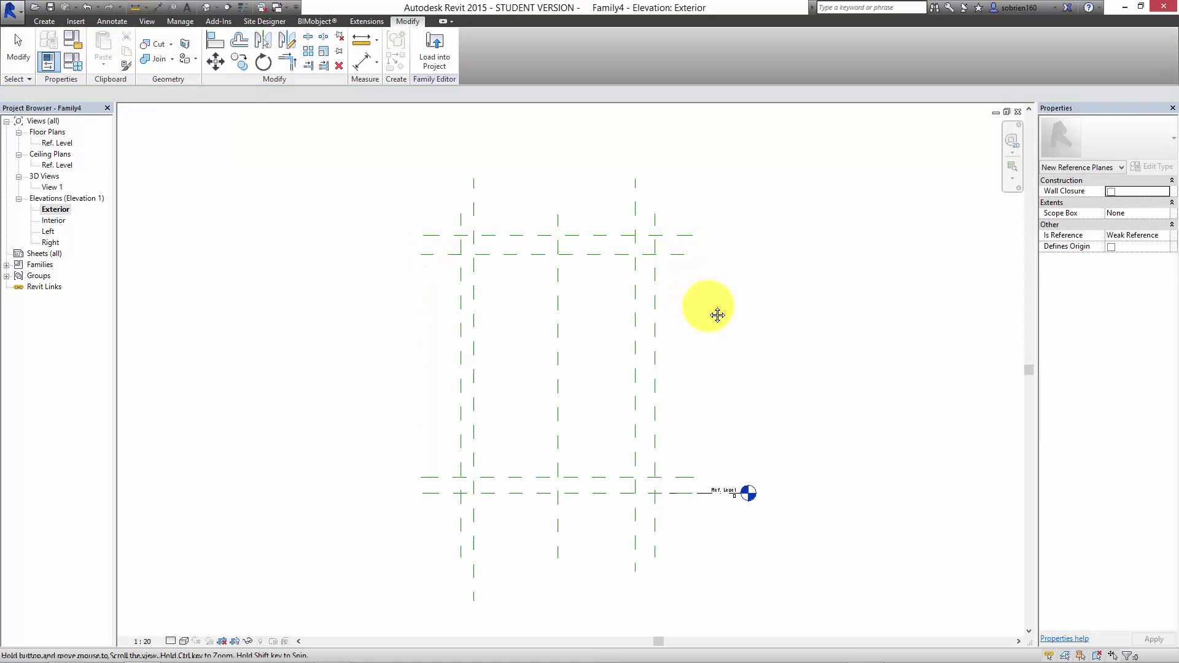
Step: Place aligned dimensions between the outer and inner reference planes at the panel's top edge and left edge
{"action": "scroll", "coordinate": [676, 334], "scroll_direction": "up", "scroll_amount": 1}
{"action": "scroll", "coordinate": [641, 352], "scroll_direction": "up", "scroll_amount": 1}
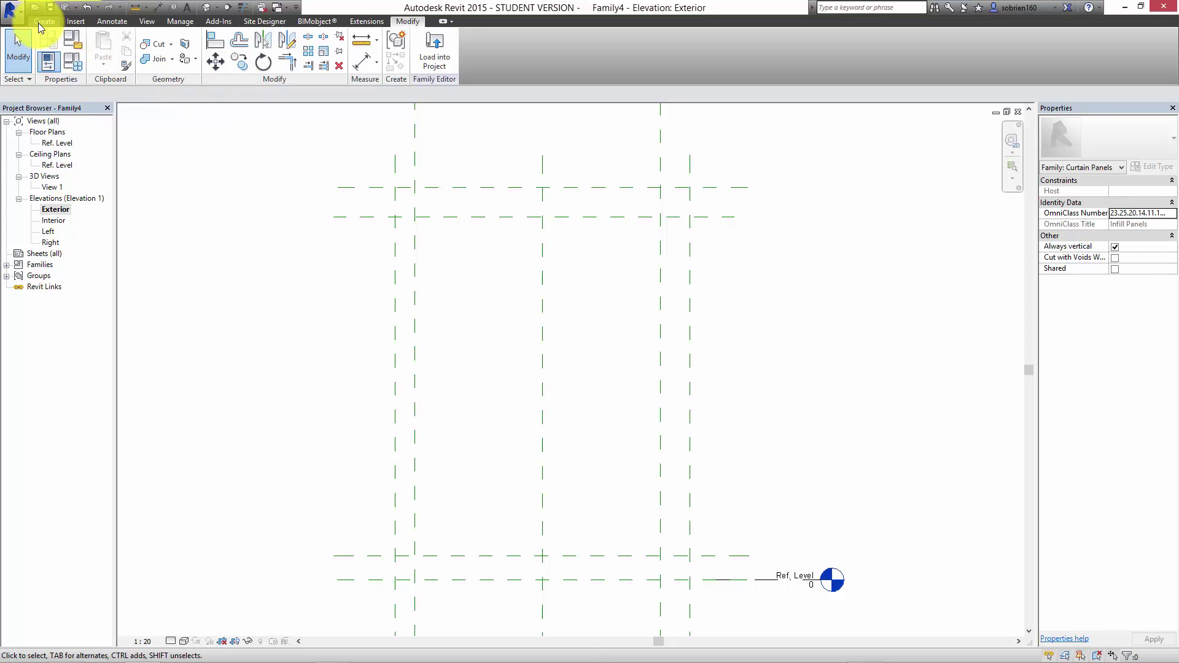
{"action": "left_click", "coordinate": [111, 21]}
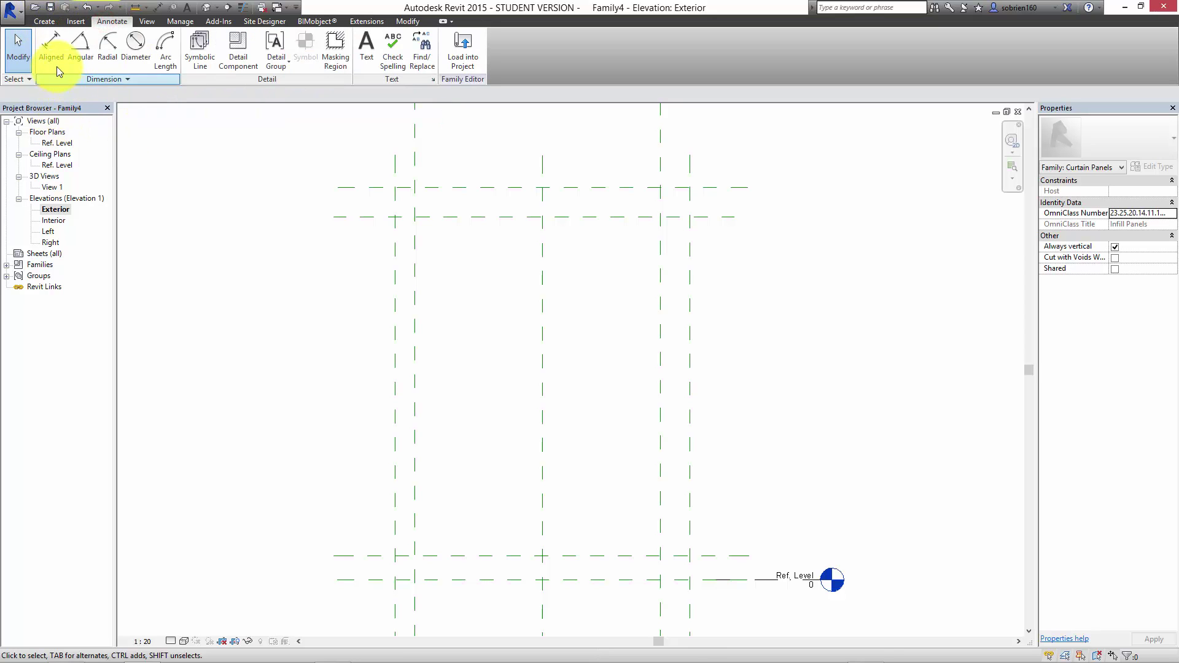
{"action": "left_click", "coordinate": [50, 43]}
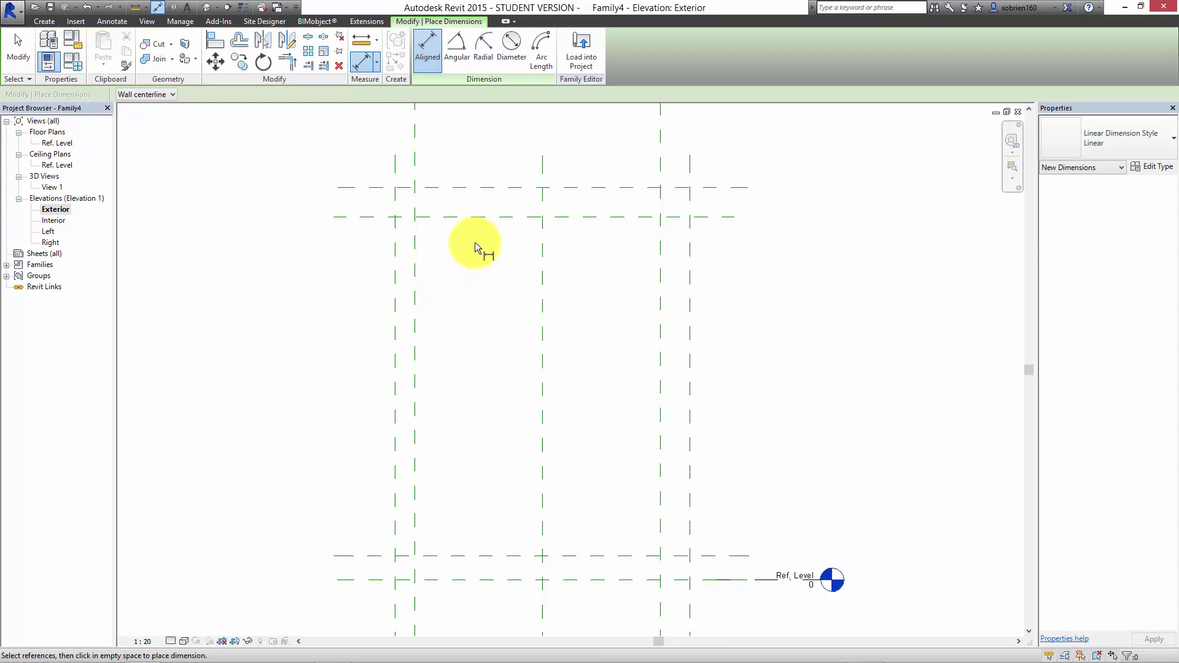
{"action": "left_click", "coordinate": [507, 189]}
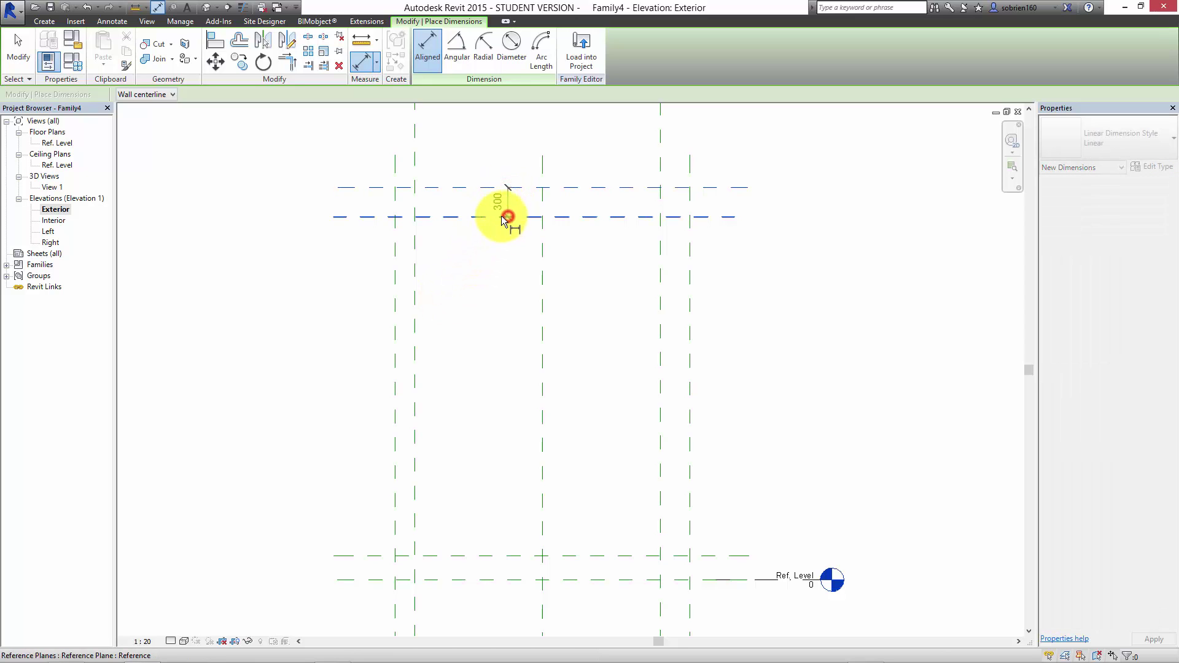
{"action": "left_click", "coordinate": [495, 235]}
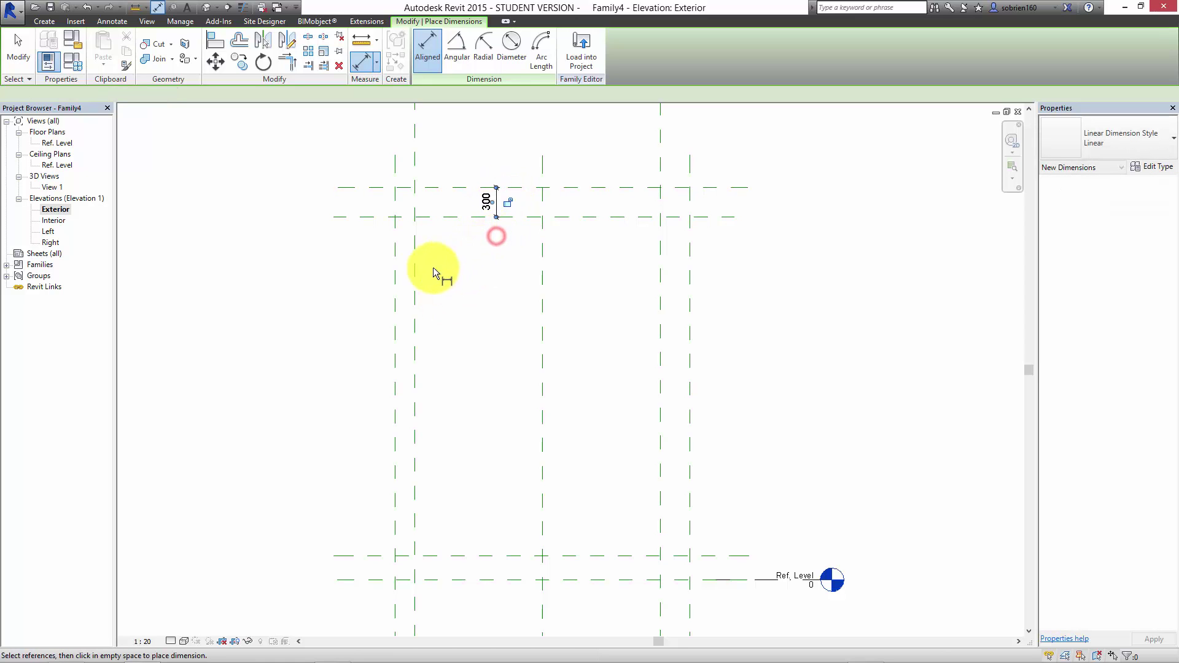
{"action": "left_click", "coordinate": [398, 307]}
{"action": "left_click", "coordinate": [415, 304]}
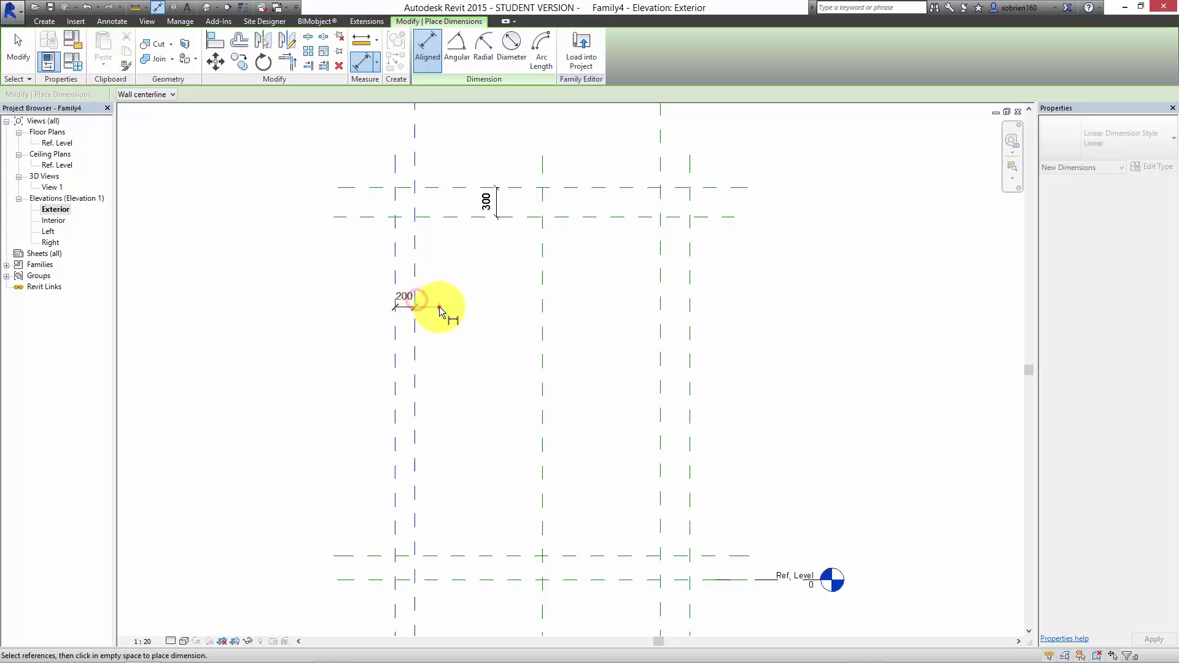
{"action": "left_click", "coordinate": [440, 307]}
Step: Place aligned dimensions between the outer and inner reference planes at the panel's bottom edge and right edge
{"action": "left_click", "coordinate": [484, 579]}
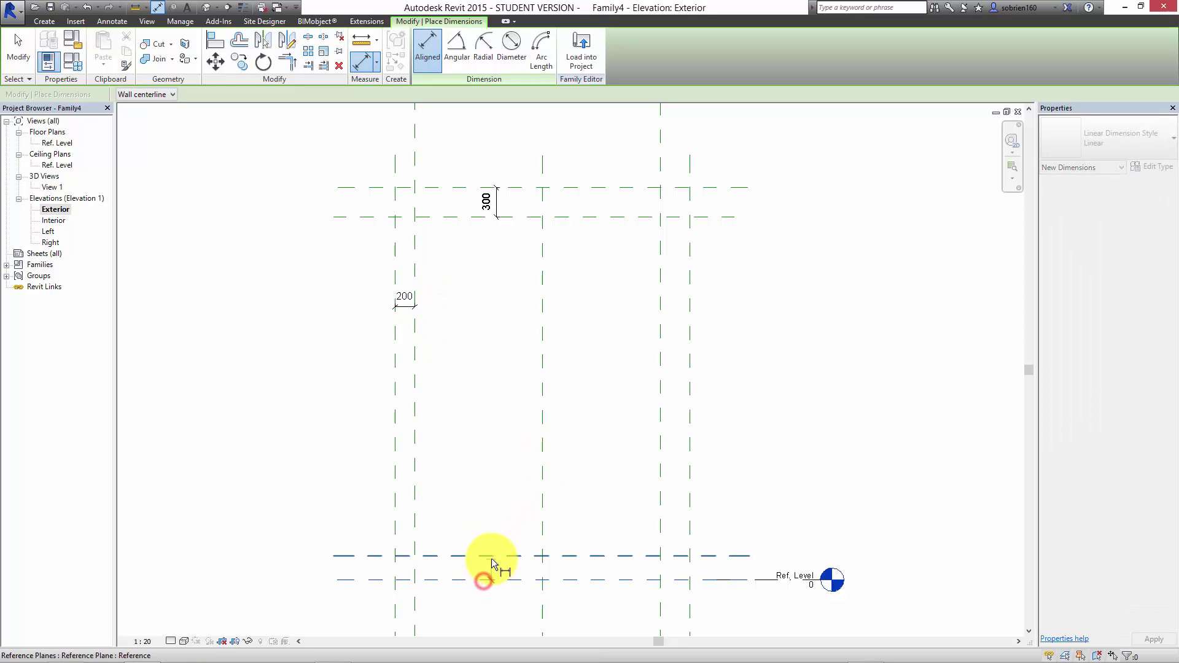
{"action": "left_click", "coordinate": [494, 556]}
{"action": "left_click", "coordinate": [492, 532]}
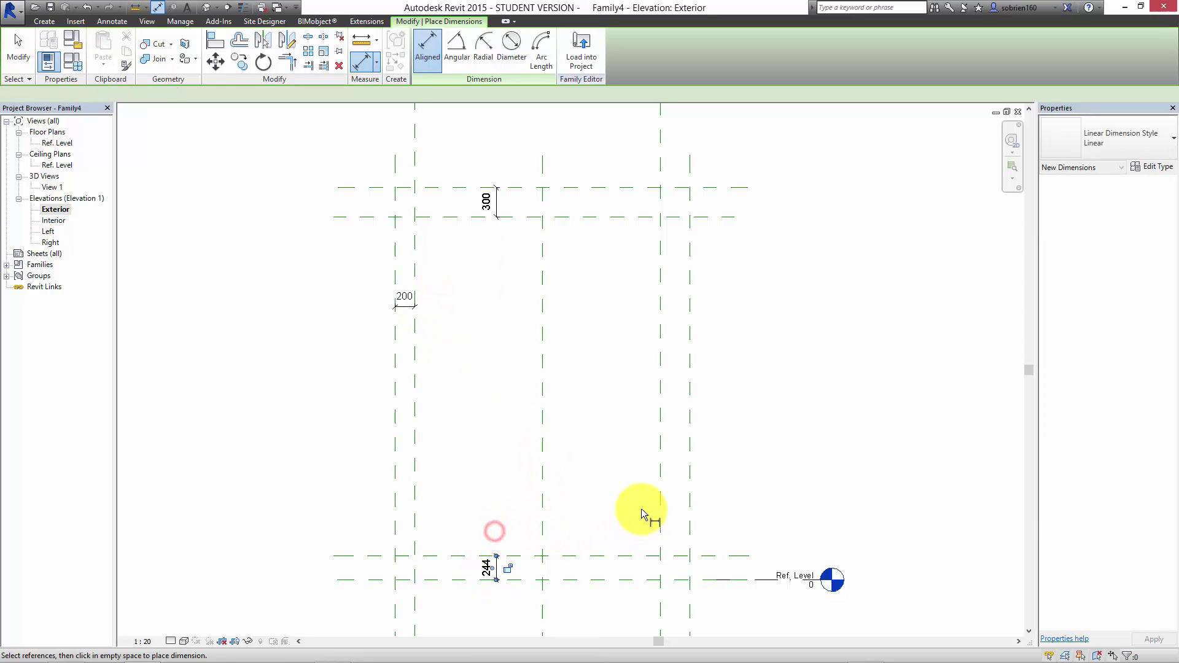
{"action": "left_click", "coordinate": [693, 448]}
{"action": "left_click", "coordinate": [663, 456]}
{"action": "left_click", "coordinate": [640, 467]}
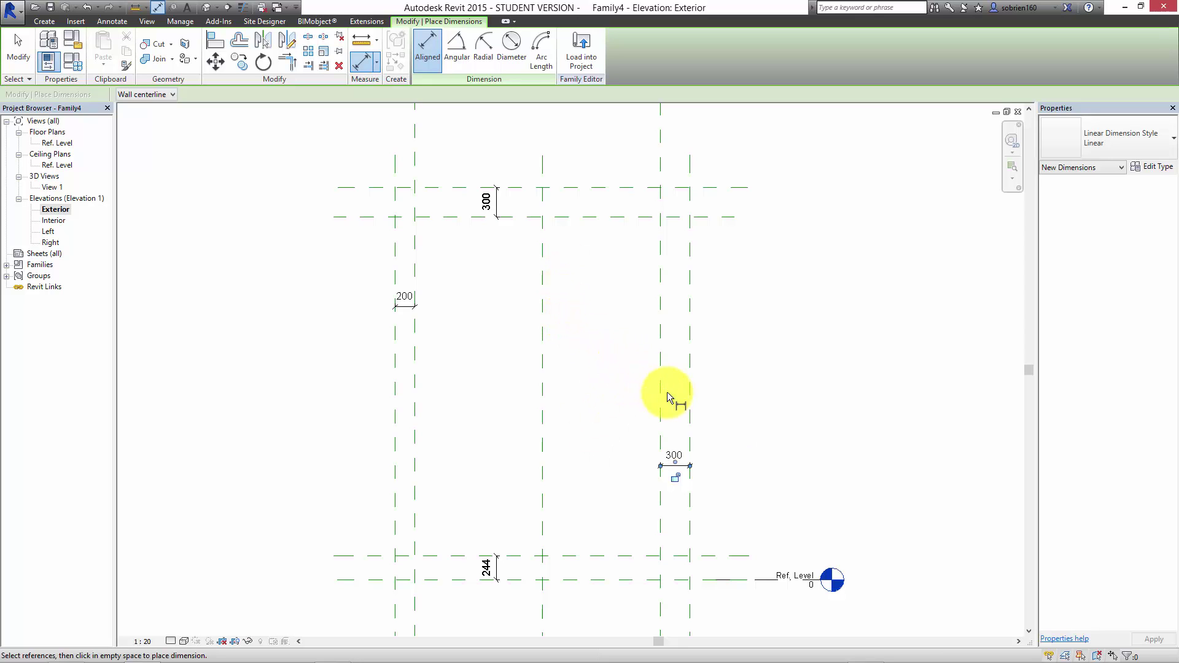
{"action": "key", "text": "Escape"}
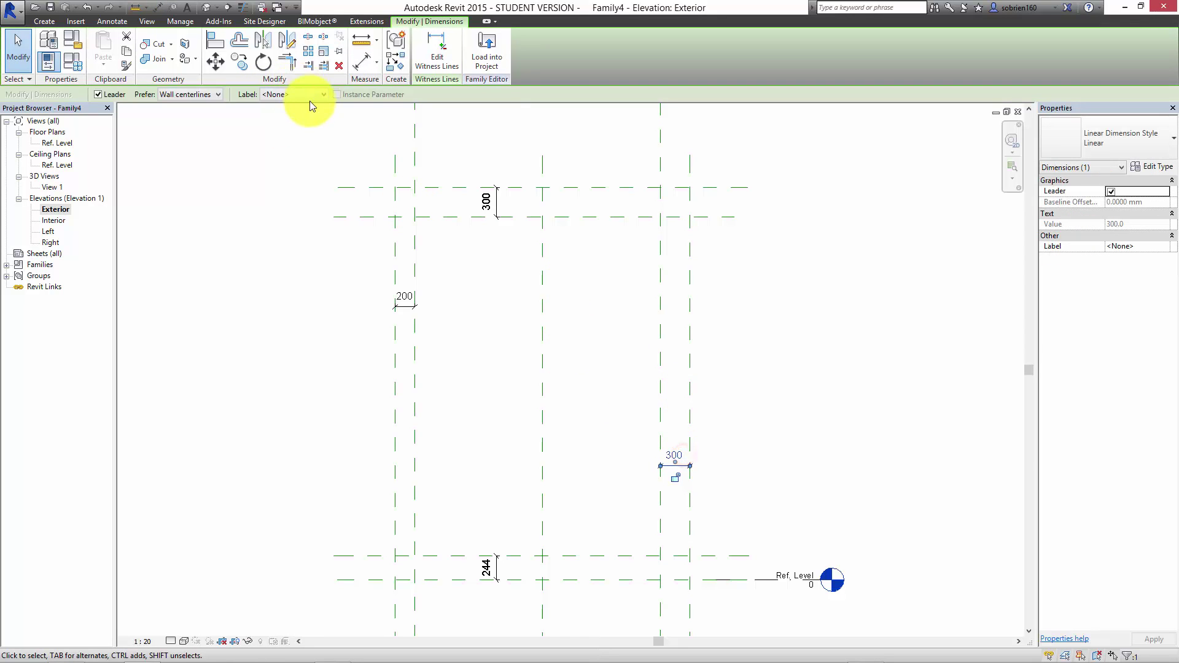
Step: Label the right edge dimension with a new family type parameter named Frame width, grouped under Dimensions
{"action": "left_click", "coordinate": [311, 97]}
{"action": "left_click", "coordinate": [306, 116]}
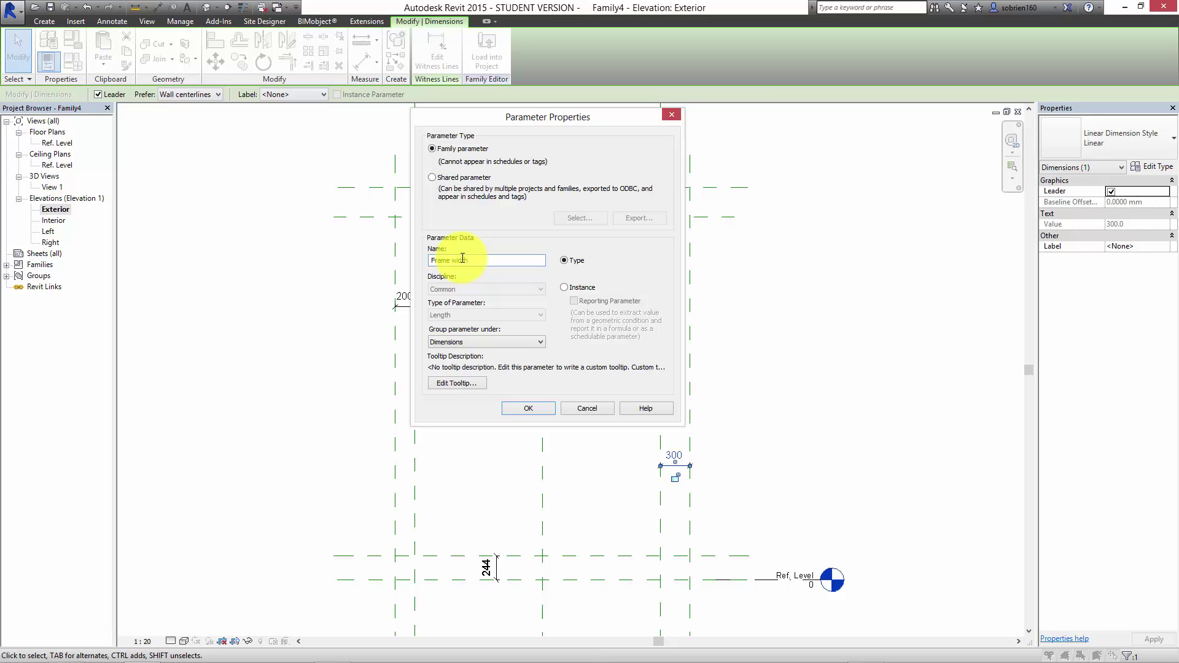
{"action": "left_click", "coordinate": [547, 408]}
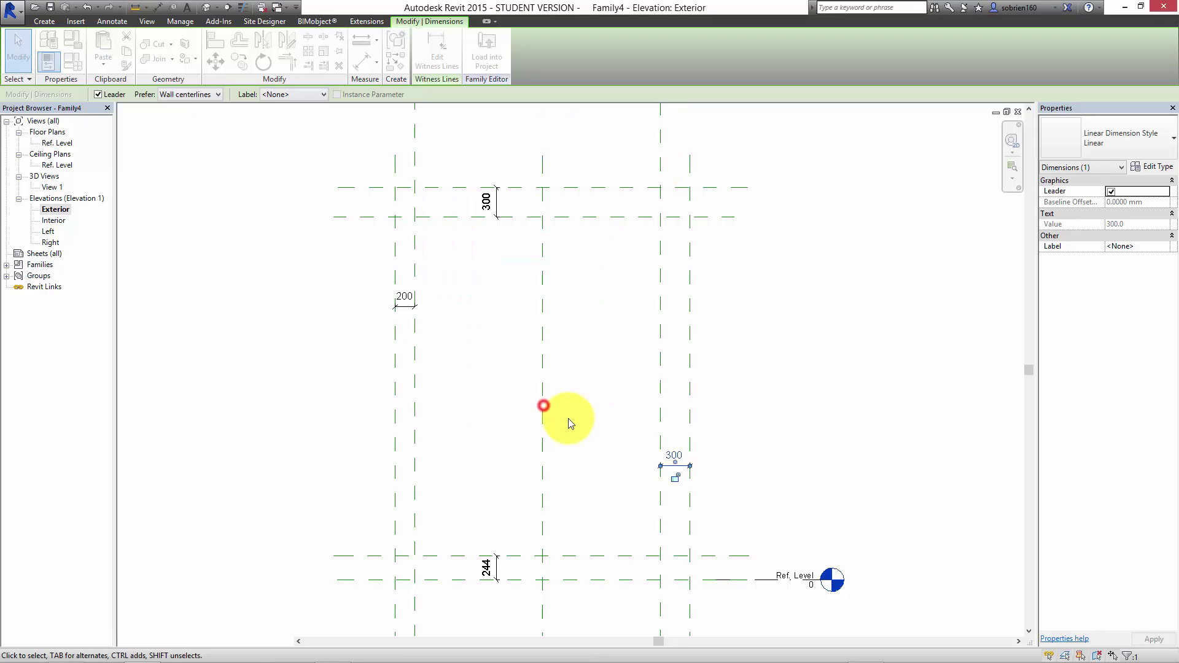
{"action": "left_click", "coordinate": [805, 428]}
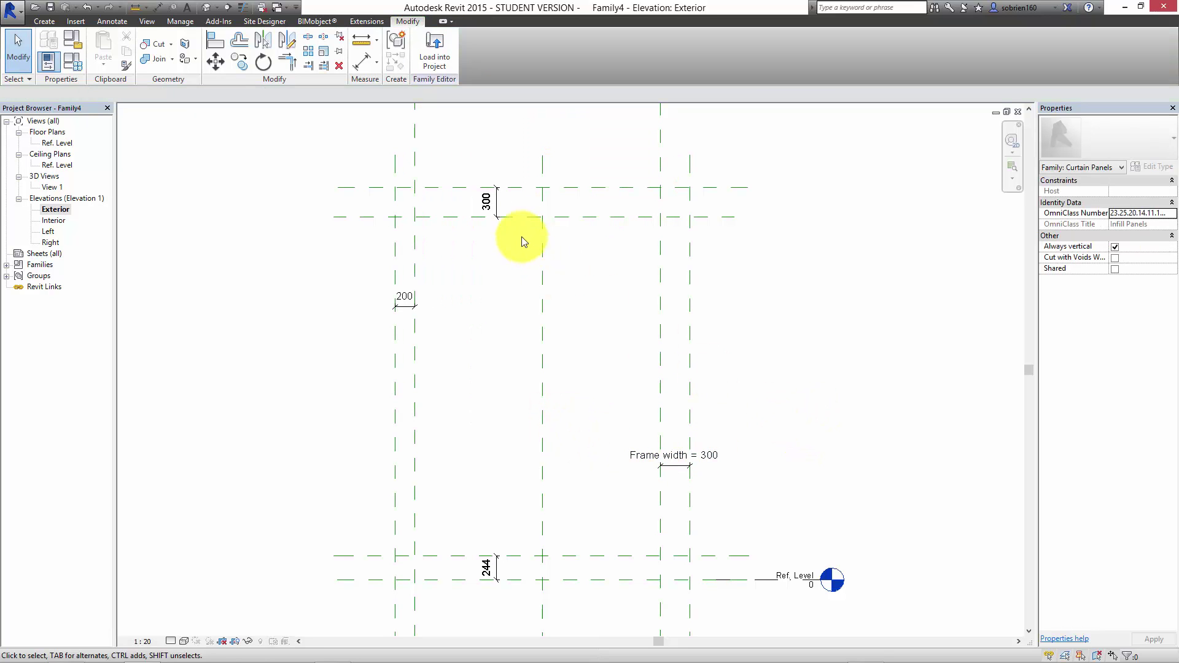
Step: Label the dimensions at the panel's top edge and left edge with the Frame width parameter
{"action": "left_click", "coordinate": [499, 206]}
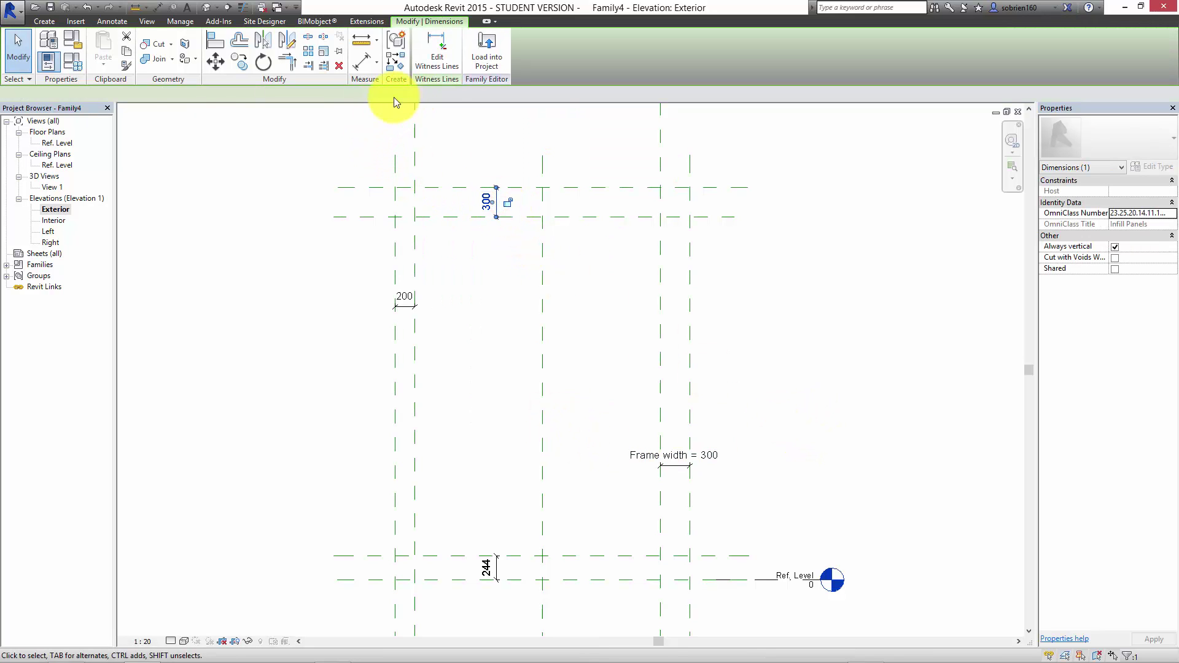
{"action": "left_click", "coordinate": [320, 96]}
{"action": "left_click", "coordinate": [296, 125]}
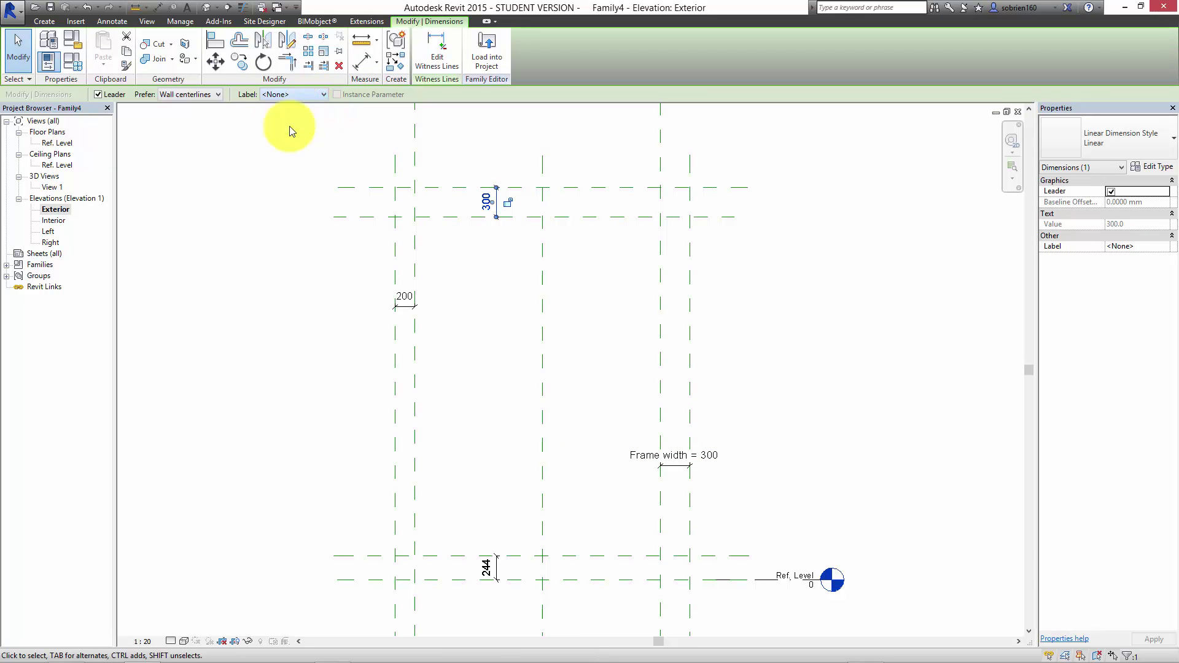
{"action": "left_click", "coordinate": [446, 294]}
{"action": "left_click", "coordinate": [404, 304]}
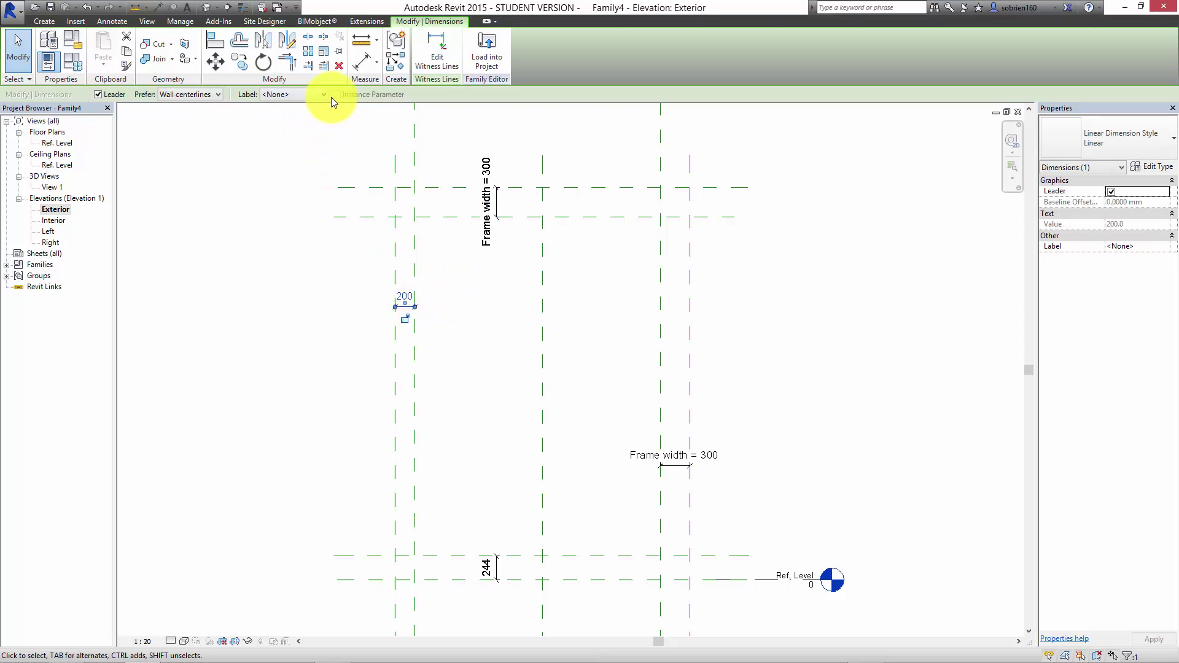
{"action": "left_click", "coordinate": [331, 97]}
{"action": "left_click", "coordinate": [313, 129]}
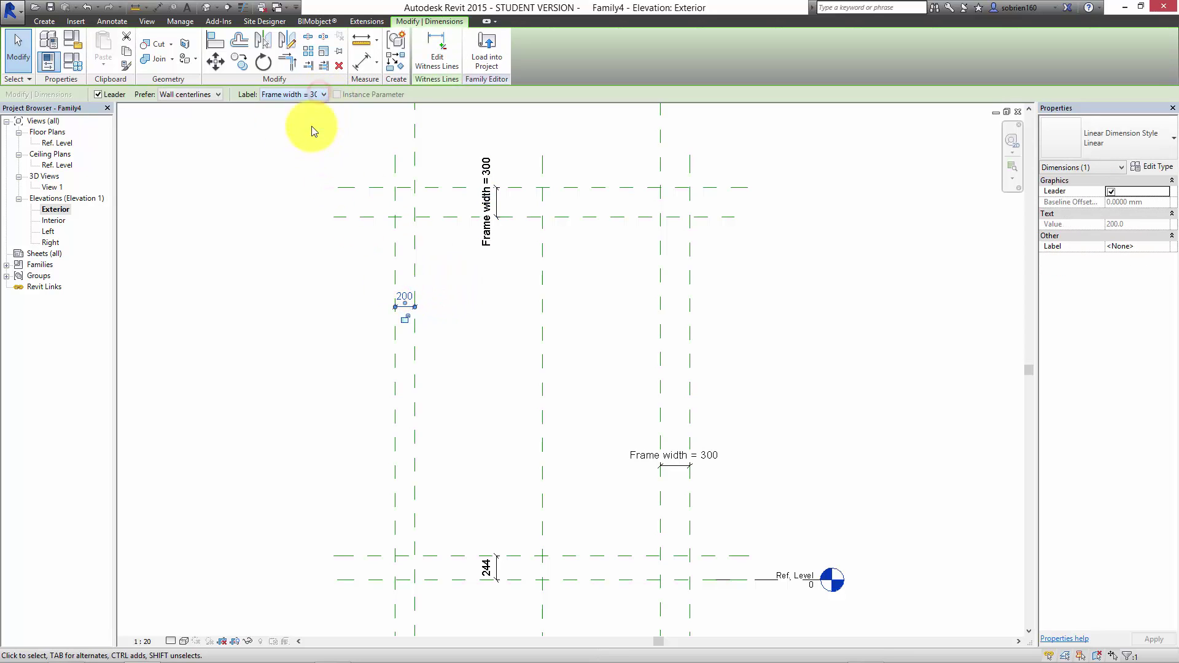
Step: Label the dimension at the panel's bottom edge with the Frame width parameter
{"action": "left_click", "coordinate": [487, 570]}
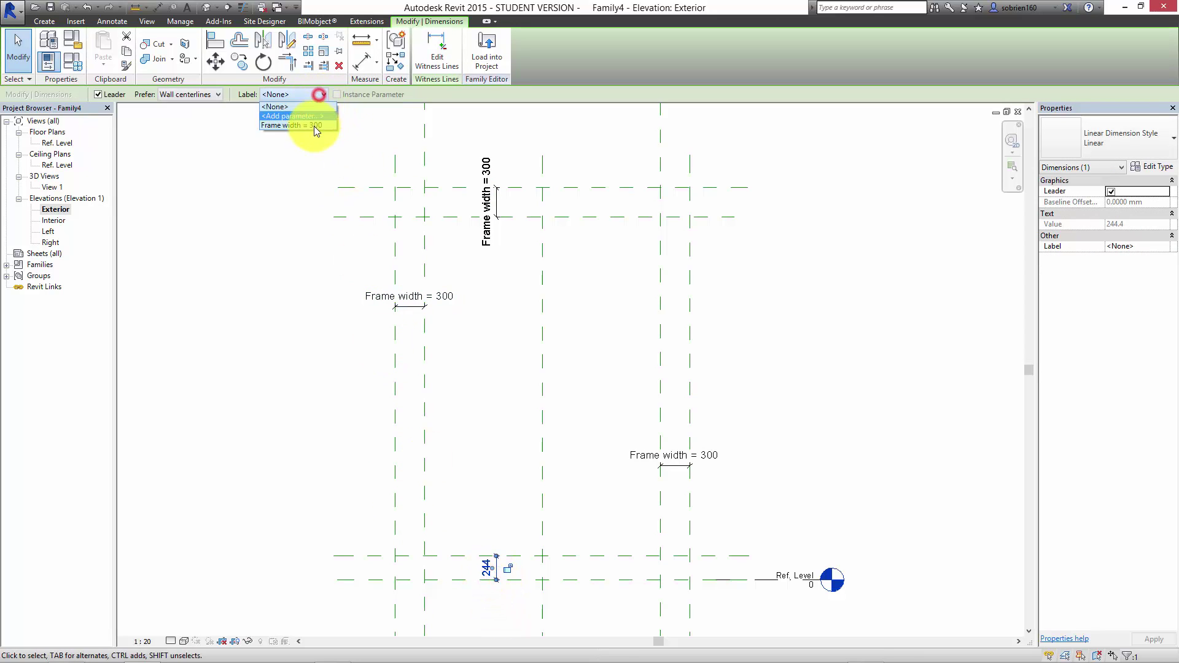
{"action": "left_click", "coordinate": [315, 126]}
{"action": "left_click", "coordinate": [308, 277]}
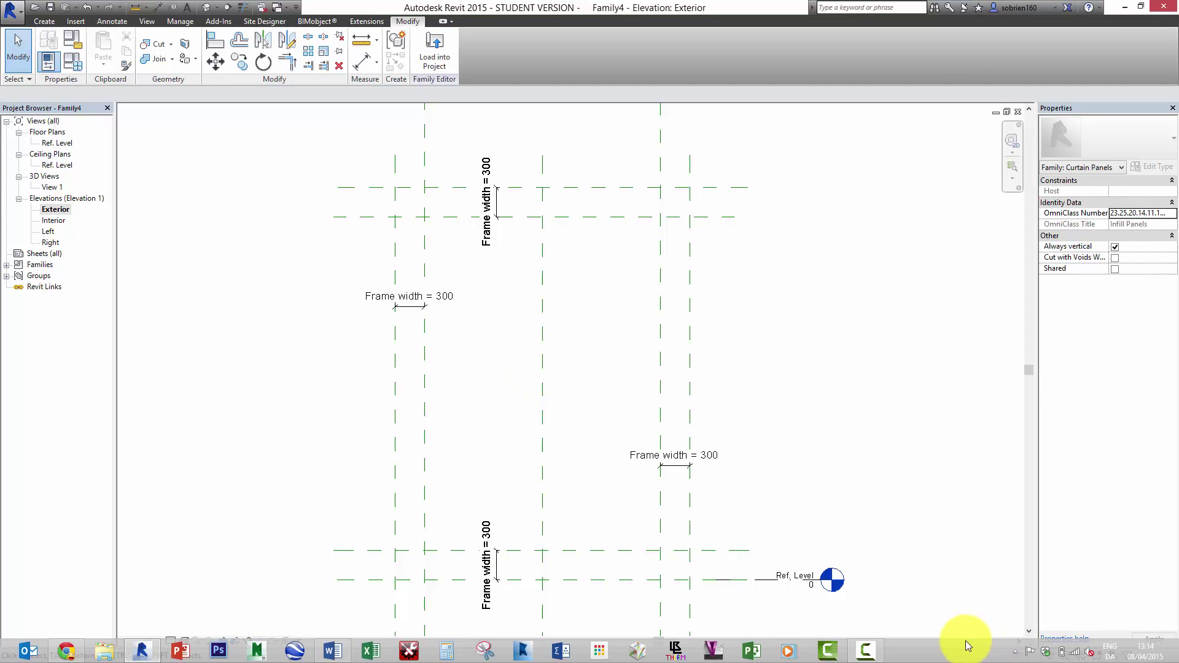
{"action": "left_click", "coordinate": [866, 650]}
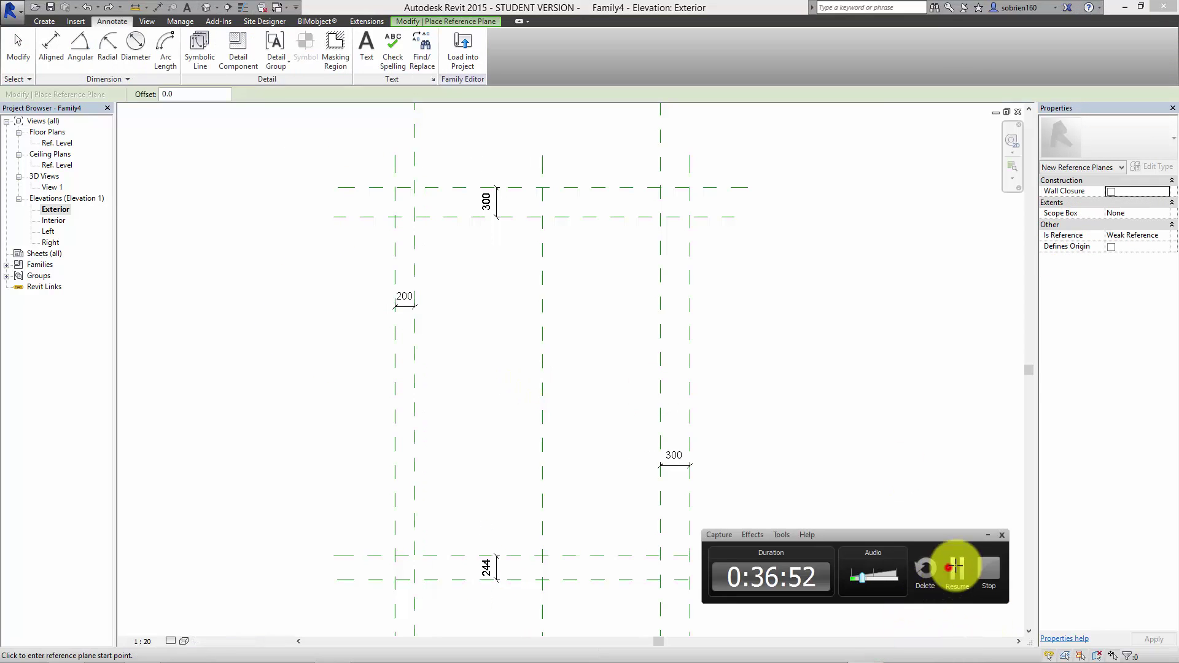
{"action": "left_click", "coordinate": [948, 568]}
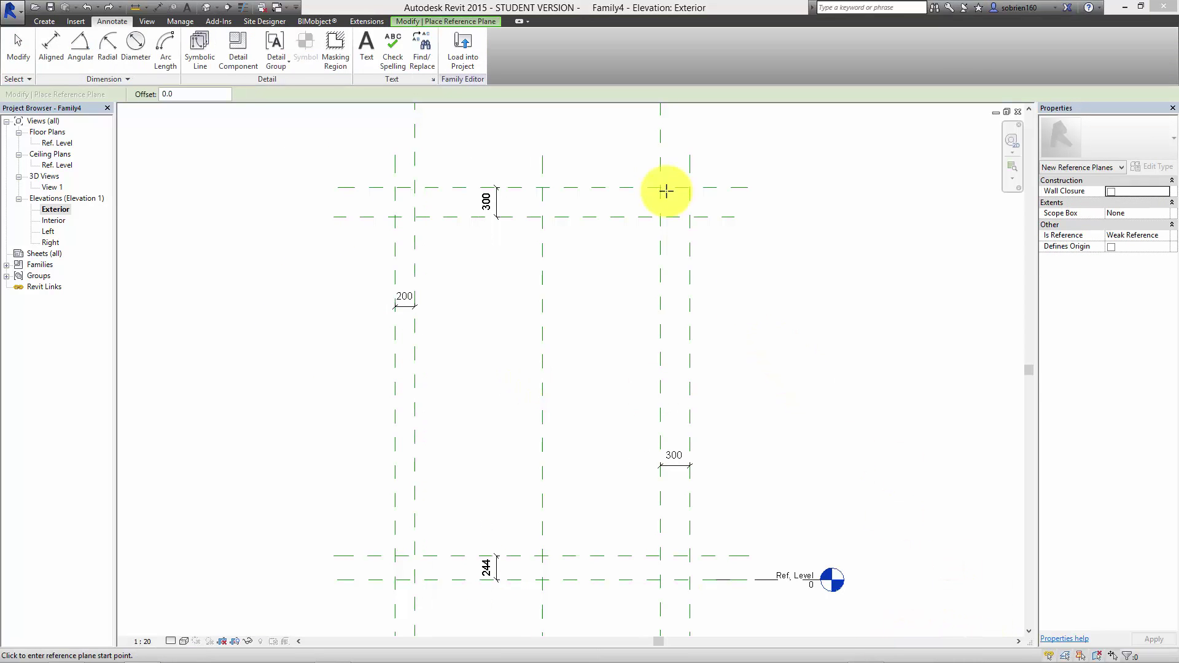
Step: Label the top edge dimension with a new family type parameter named Frame Width, grouped under Dimensions
{"action": "key", "text": "Escape"}
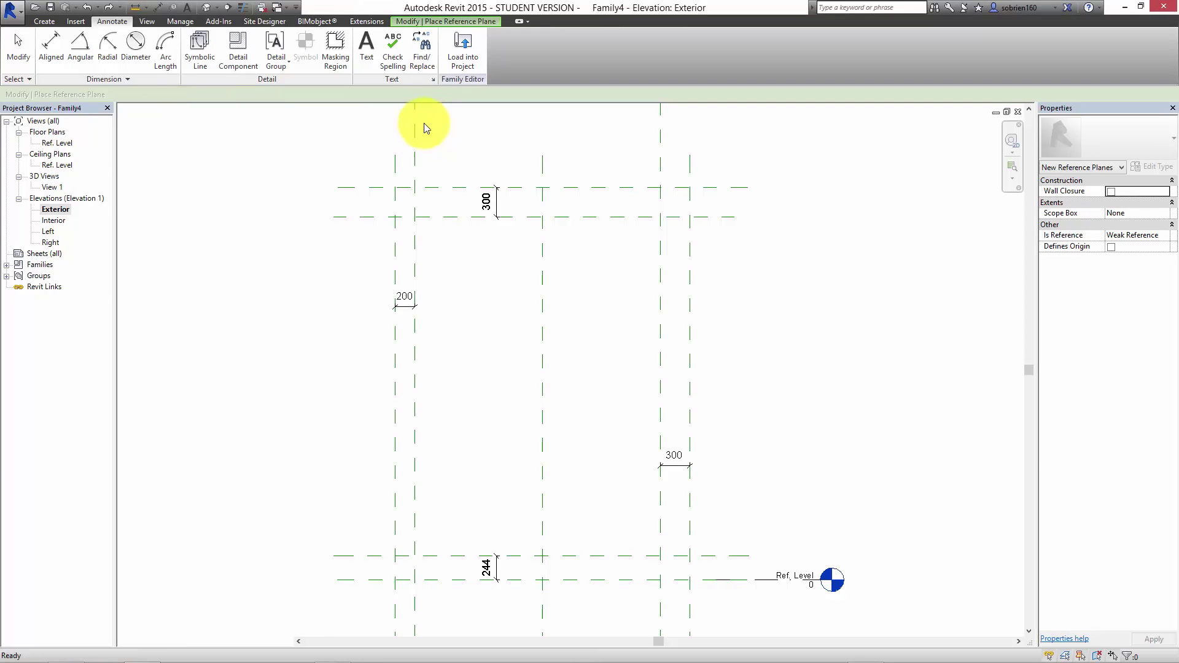
{"action": "left_click", "coordinate": [490, 200]}
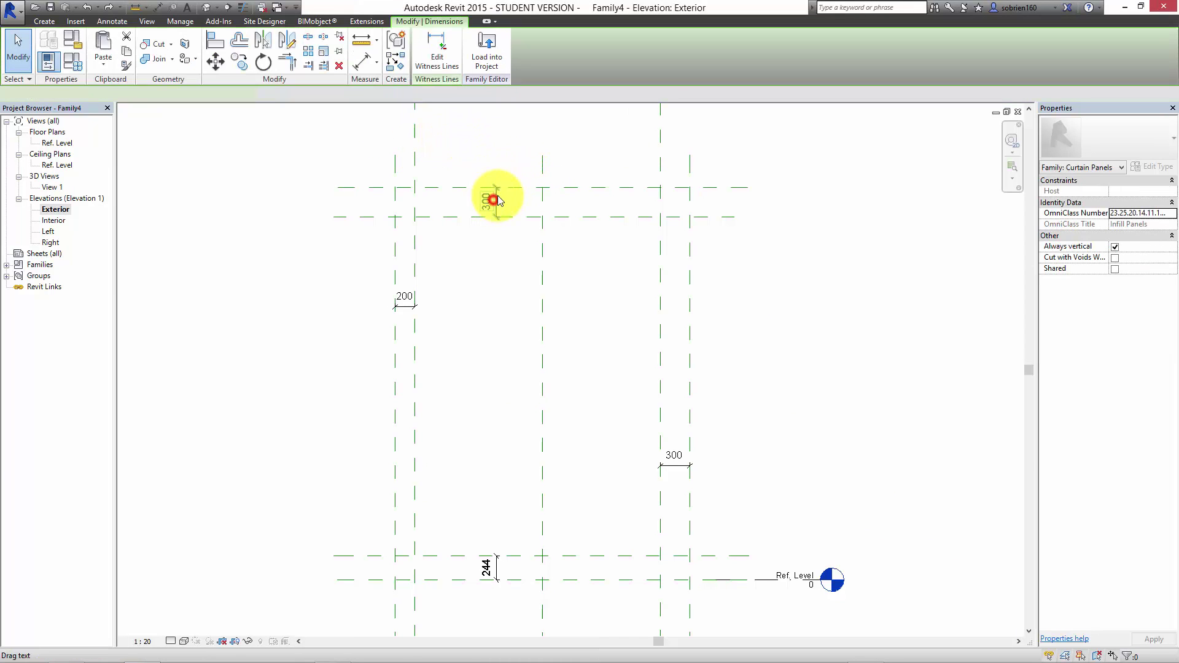
{"action": "left_click", "coordinate": [319, 94]}
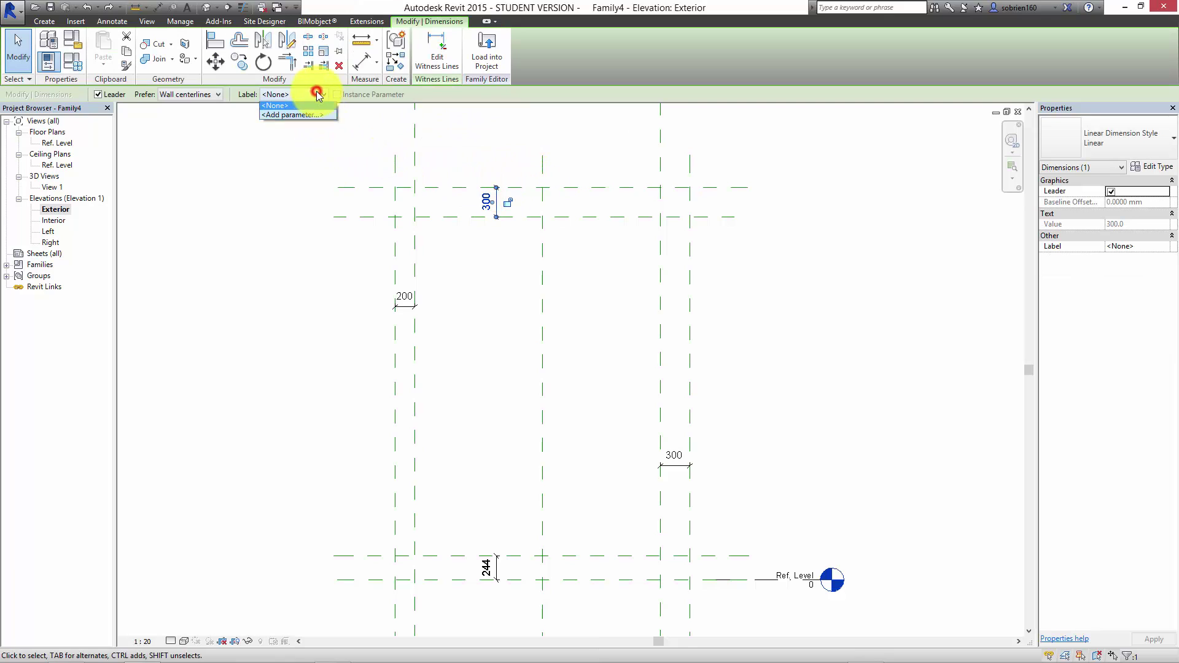
{"action": "left_click", "coordinate": [301, 115]}
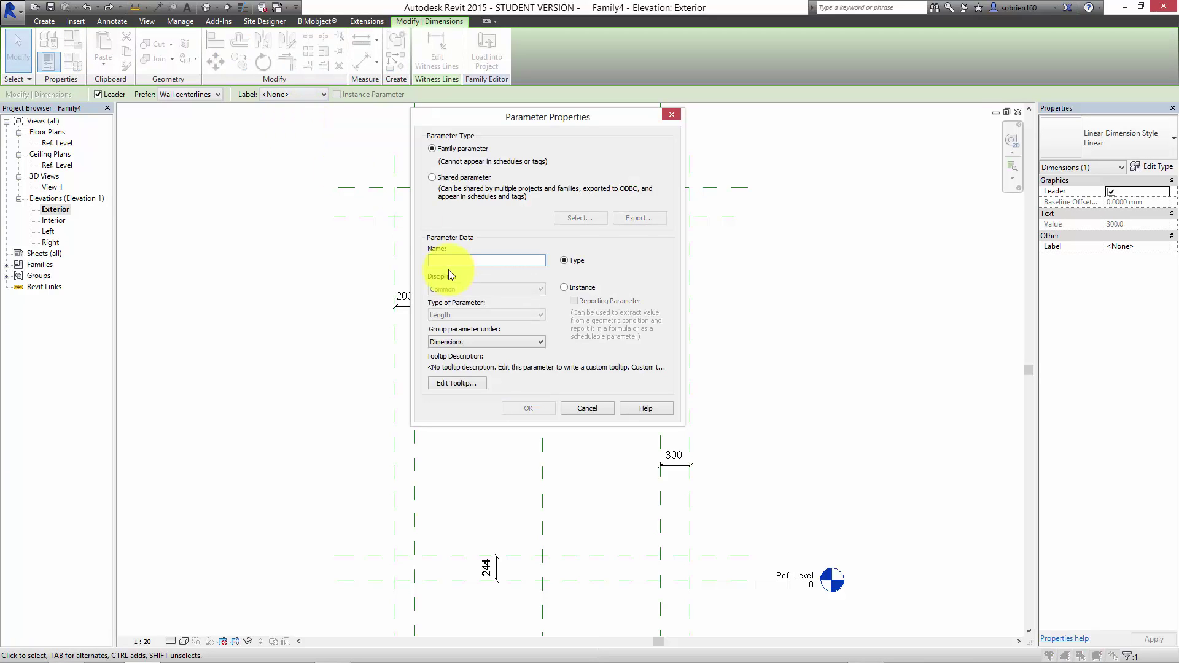
{"action": "type", "text": "Frame Width"}
{"action": "left_click", "coordinate": [539, 411]}
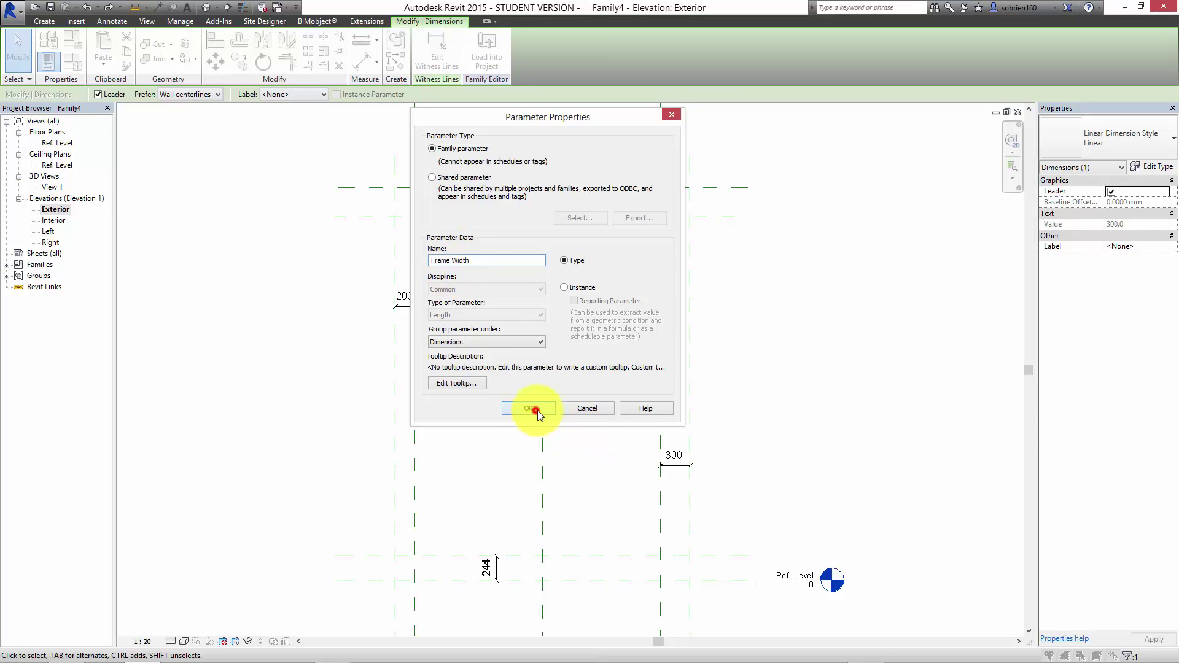
{"action": "left_click", "coordinate": [460, 347]}
Step: Label the dimensions at the panel's left, bottom and right edges with the Frame Width parameter
{"action": "left_click", "coordinate": [410, 302]}
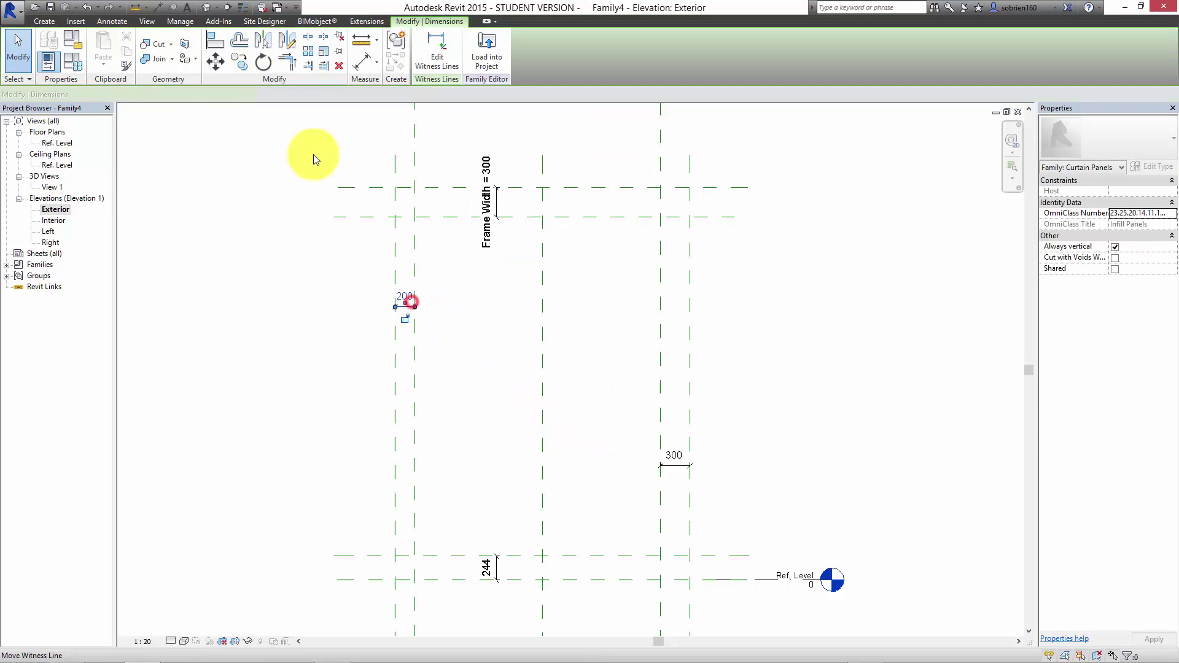
{"action": "left_click", "coordinate": [303, 95]}
{"action": "left_click", "coordinate": [303, 124]}
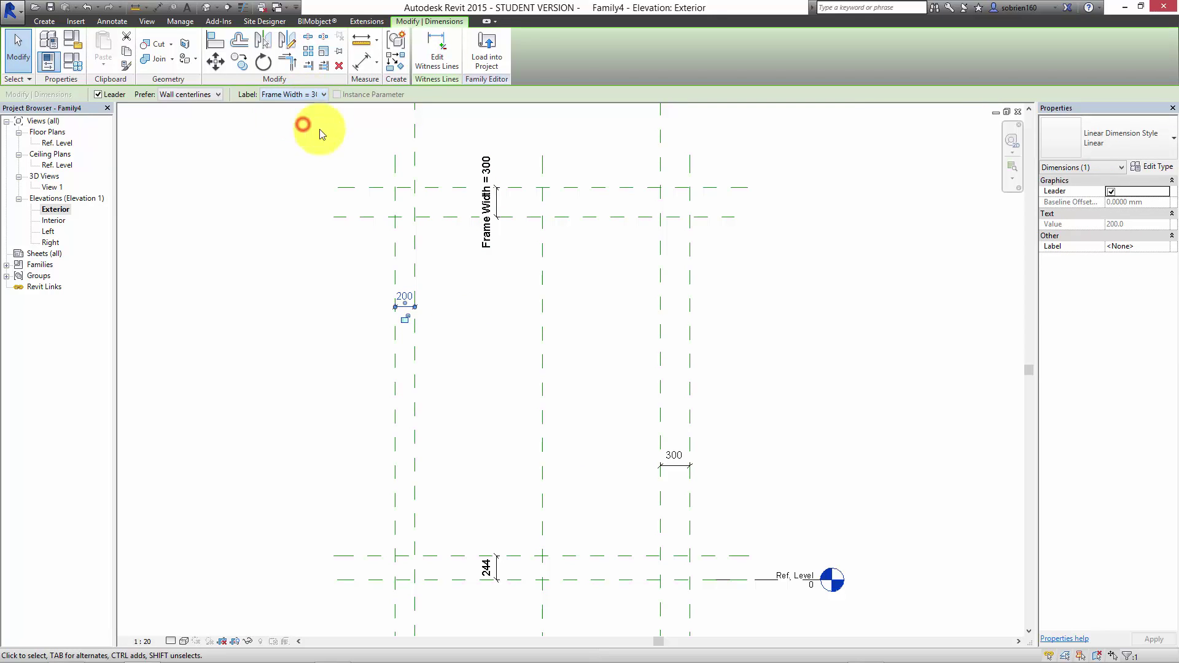
{"action": "left_click", "coordinate": [490, 568]}
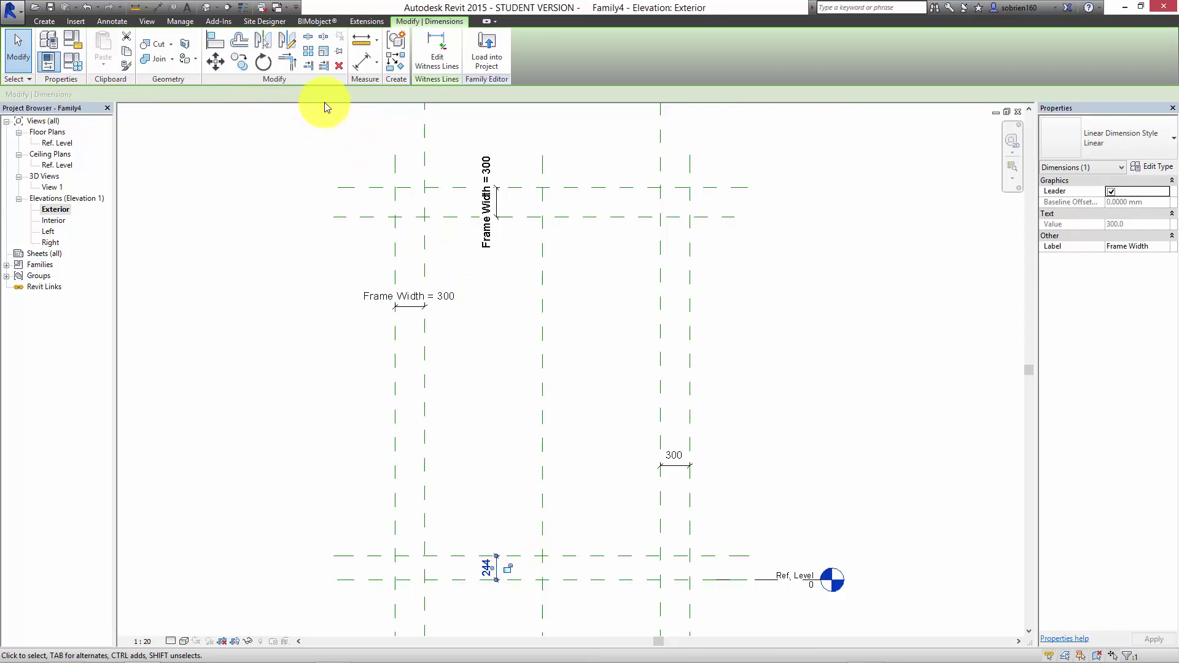
{"action": "left_click", "coordinate": [321, 95]}
{"action": "left_click", "coordinate": [310, 117]}
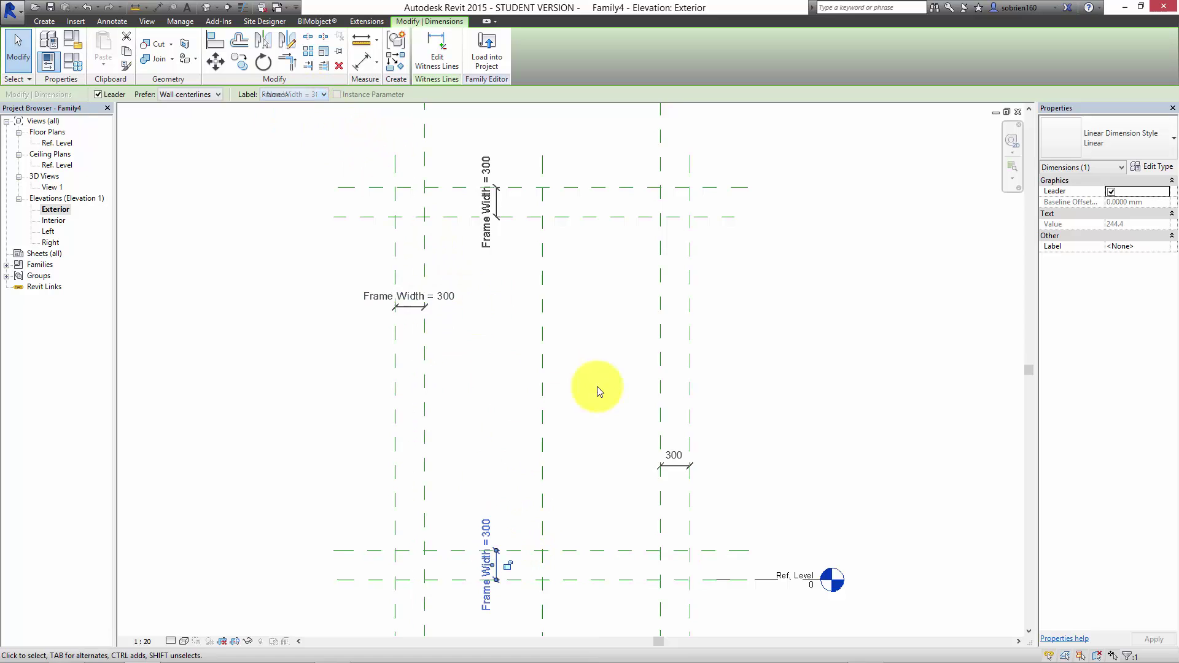
{"action": "left_click", "coordinate": [688, 461]}
{"action": "left_click", "coordinate": [320, 95]}
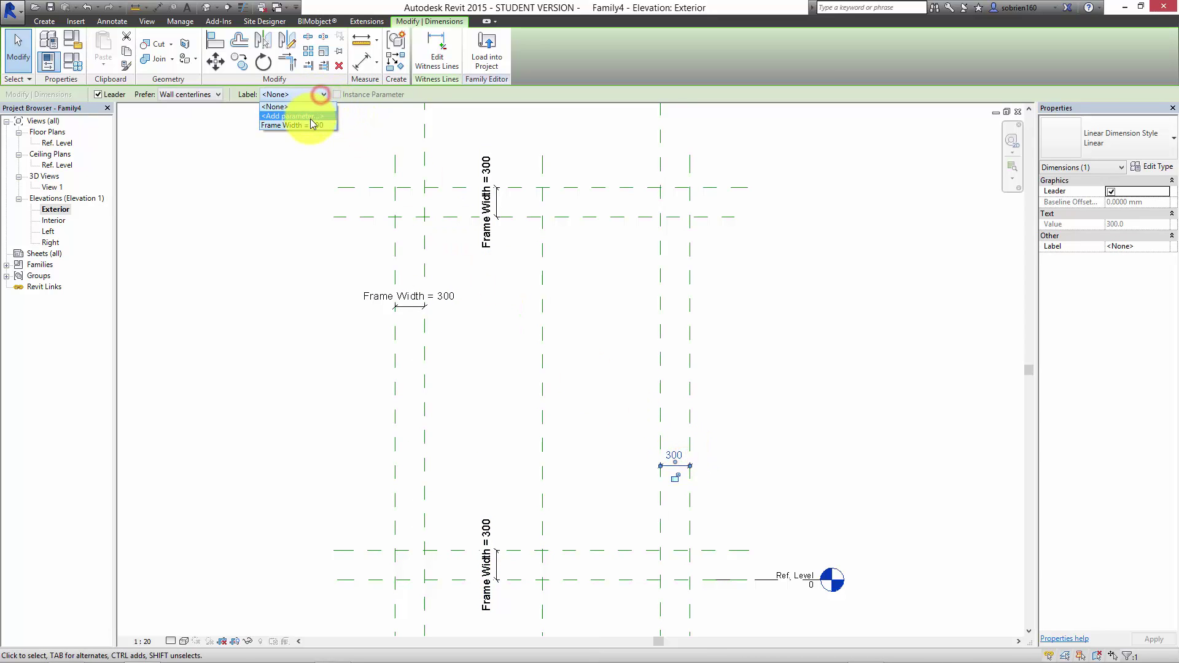
{"action": "left_click", "coordinate": [312, 125]}
{"action": "left_click", "coordinate": [801, 399]}
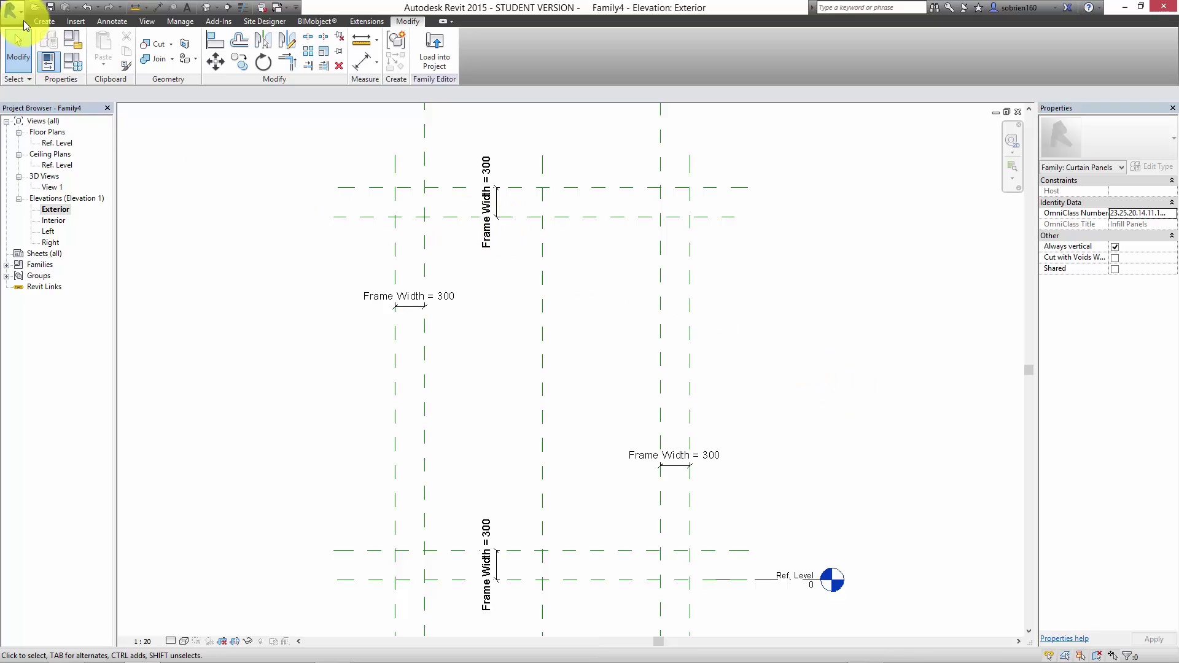
Step: Start an extrusion and sketch two nested rectangles inside the inner reference planes, about 1980 x 2820 mm outside and 1380 x 2020 mm inside
{"action": "left_click", "coordinate": [44, 20]}
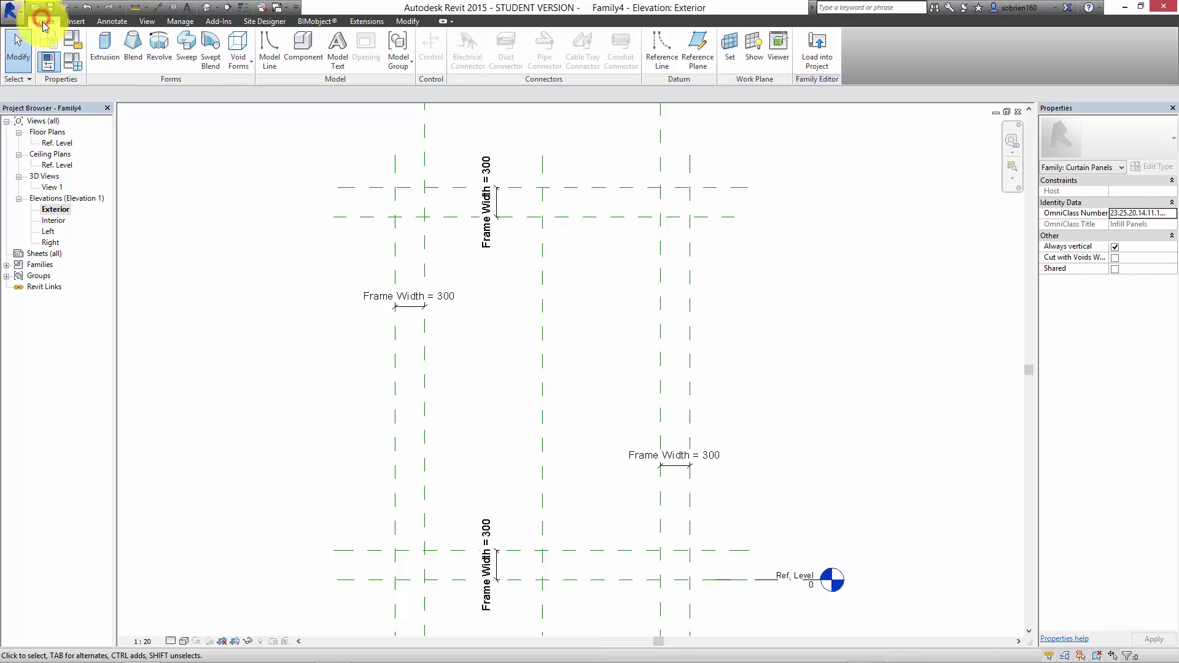
{"action": "left_click", "coordinate": [103, 50]}
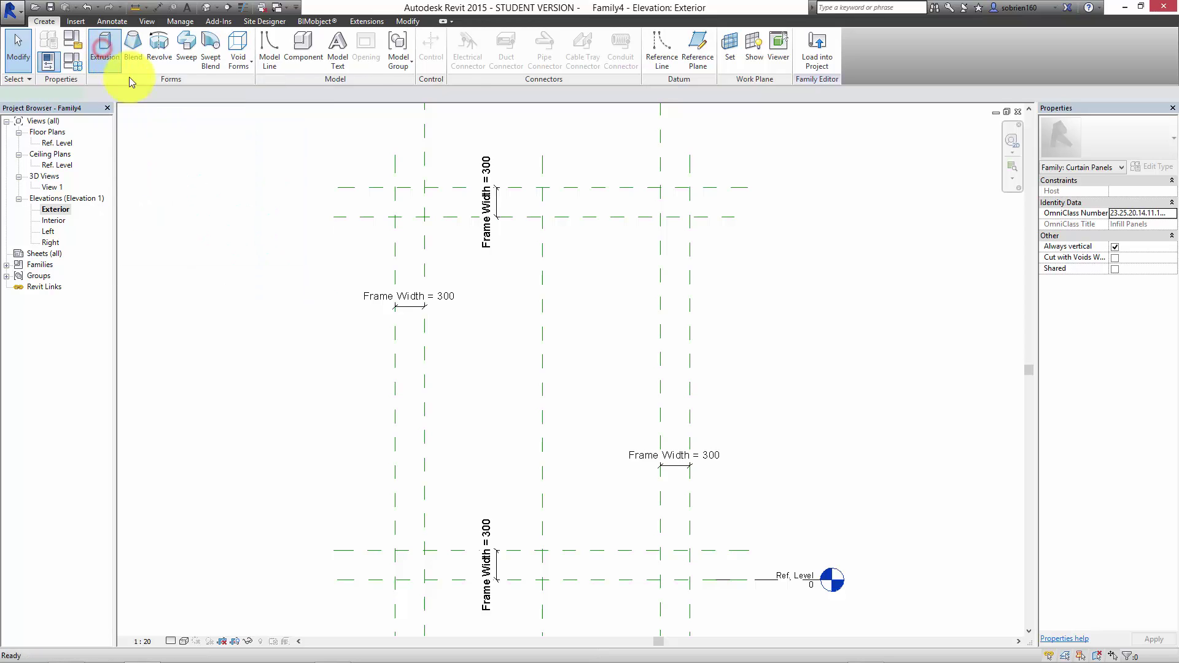
{"action": "left_click", "coordinate": [459, 37]}
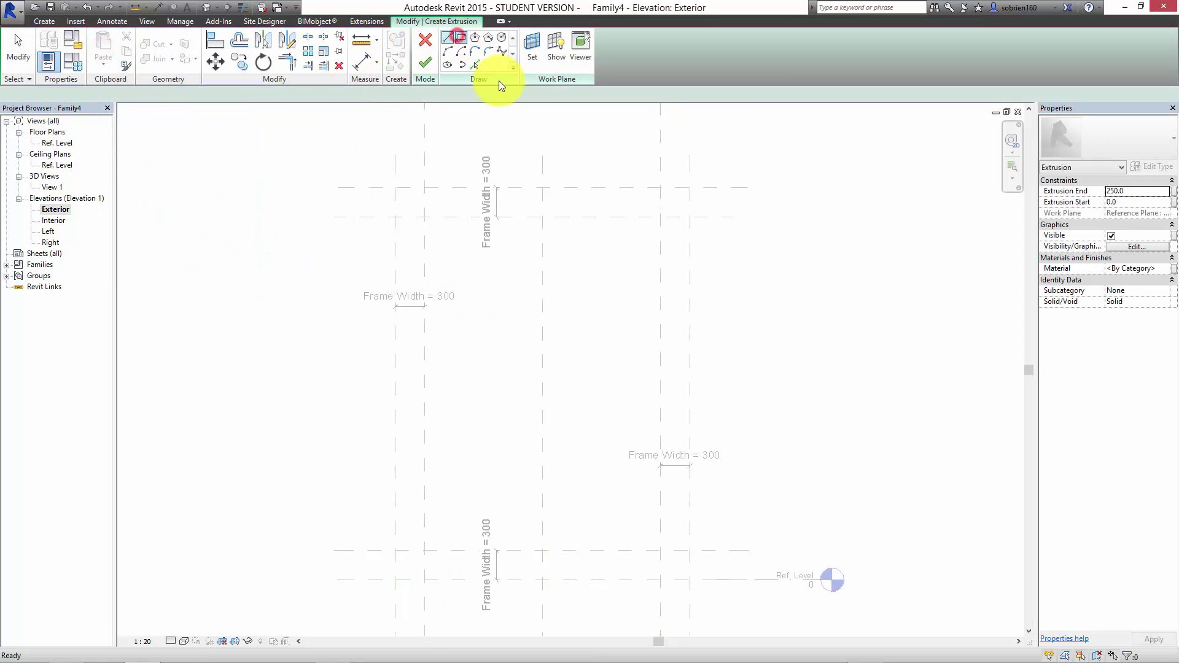
{"action": "left_click", "coordinate": [450, 256]}
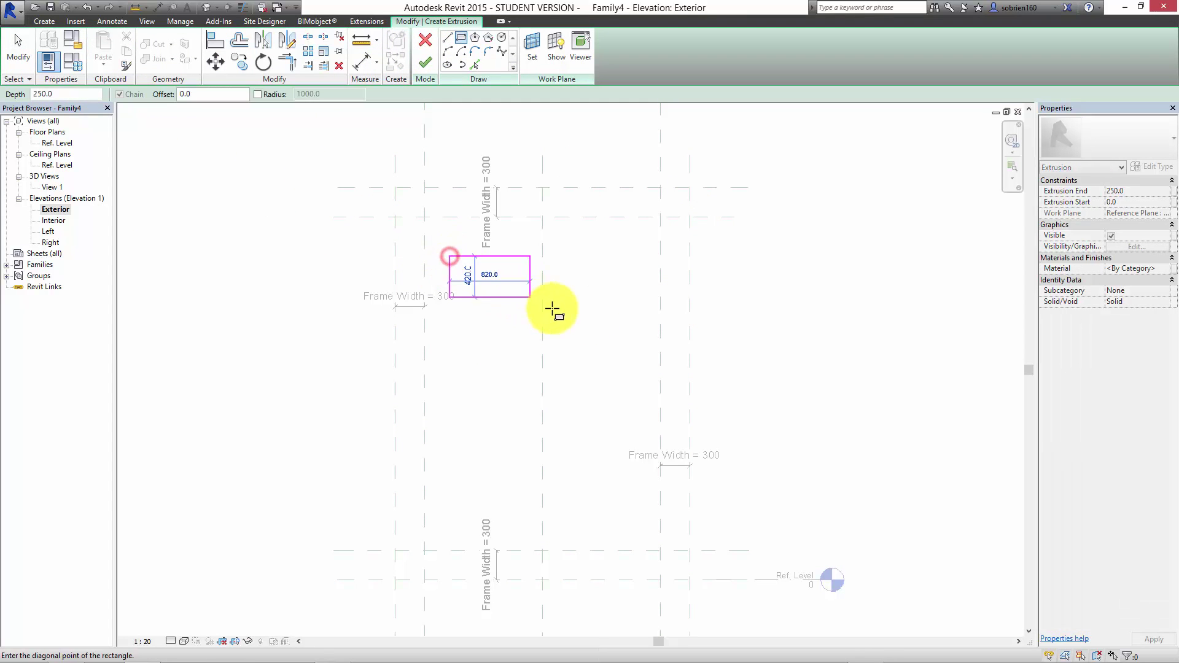
{"action": "left_click", "coordinate": [643, 533]}
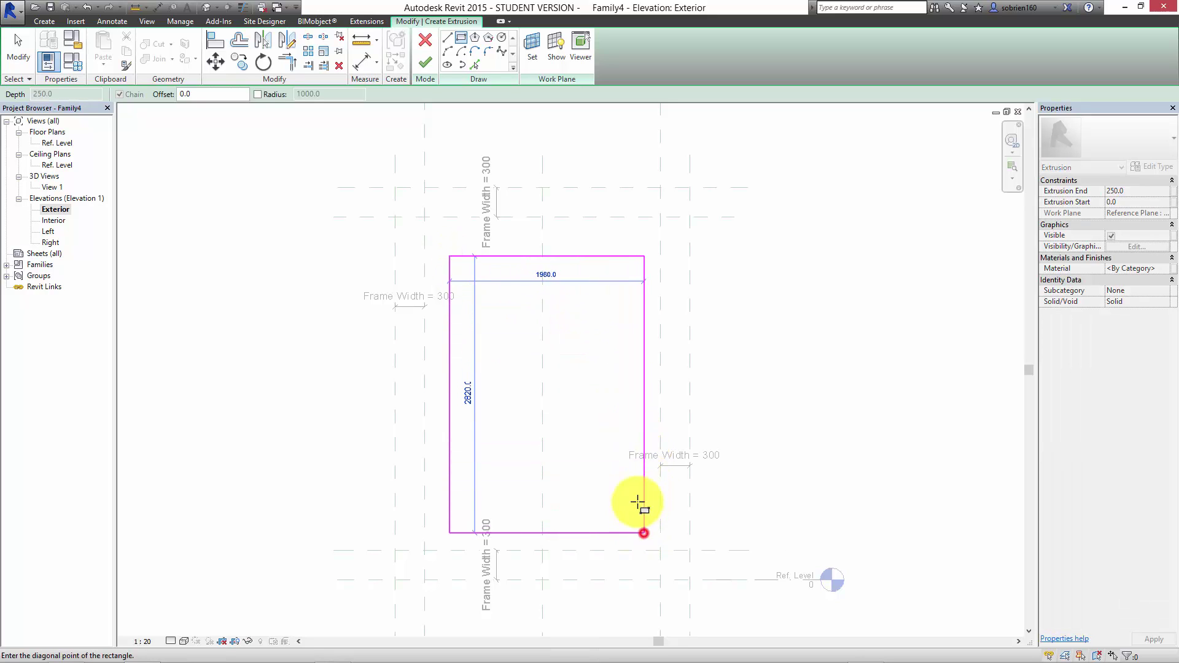
{"action": "left_click", "coordinate": [479, 295]}
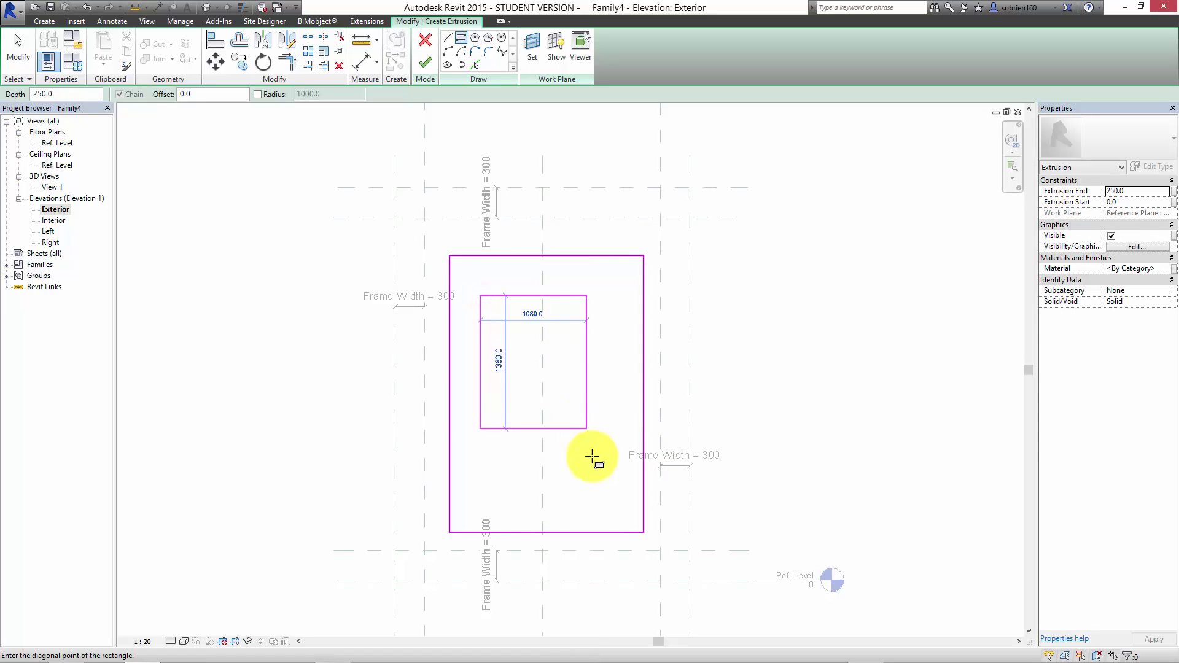
{"action": "left_click", "coordinate": [616, 493]}
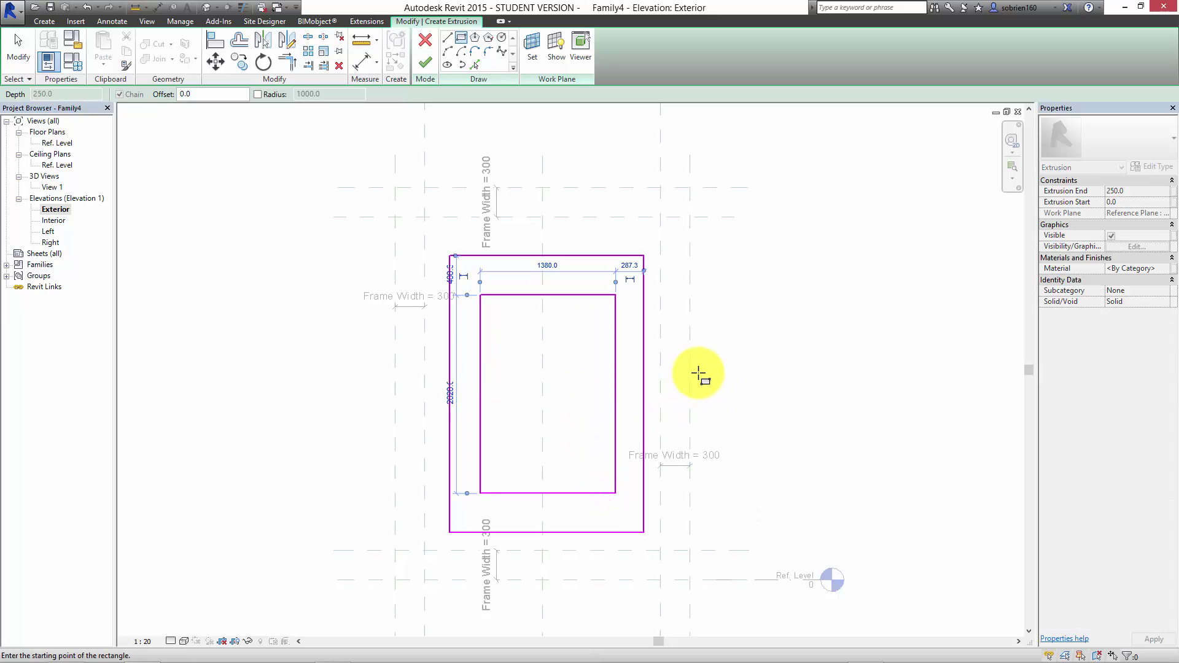
{"action": "key", "text": "Escape"}
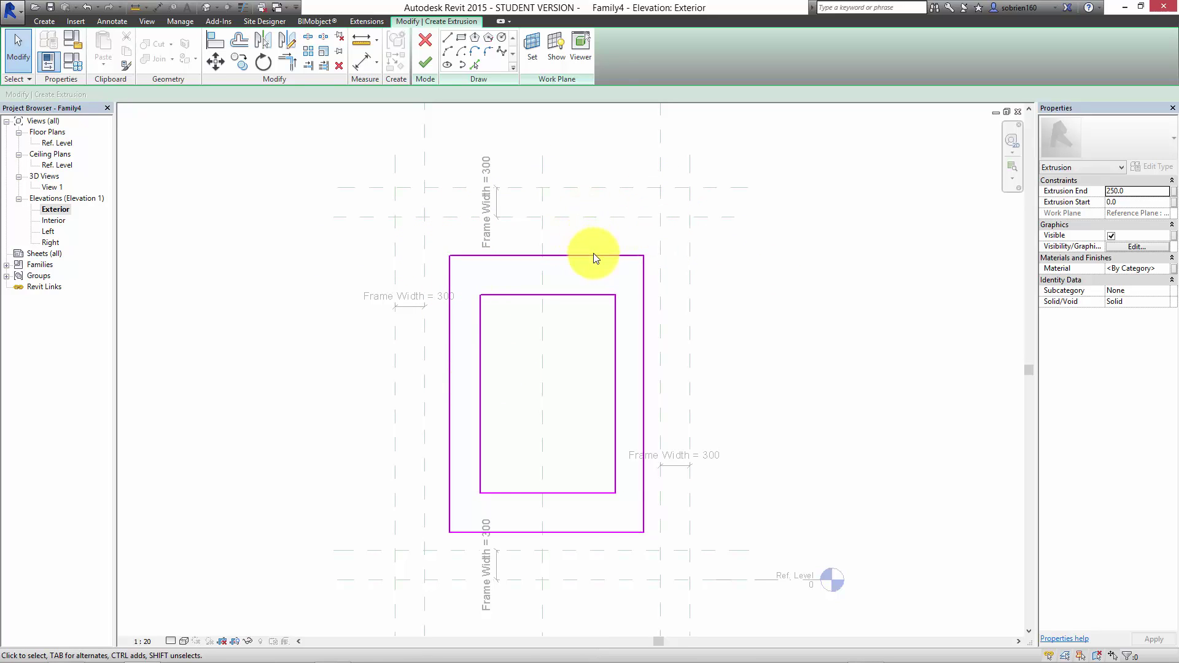
Step: Align and lock the outer rectangle's top and left lines to the outer top and left reference planes
{"action": "left_click", "coordinate": [215, 41]}
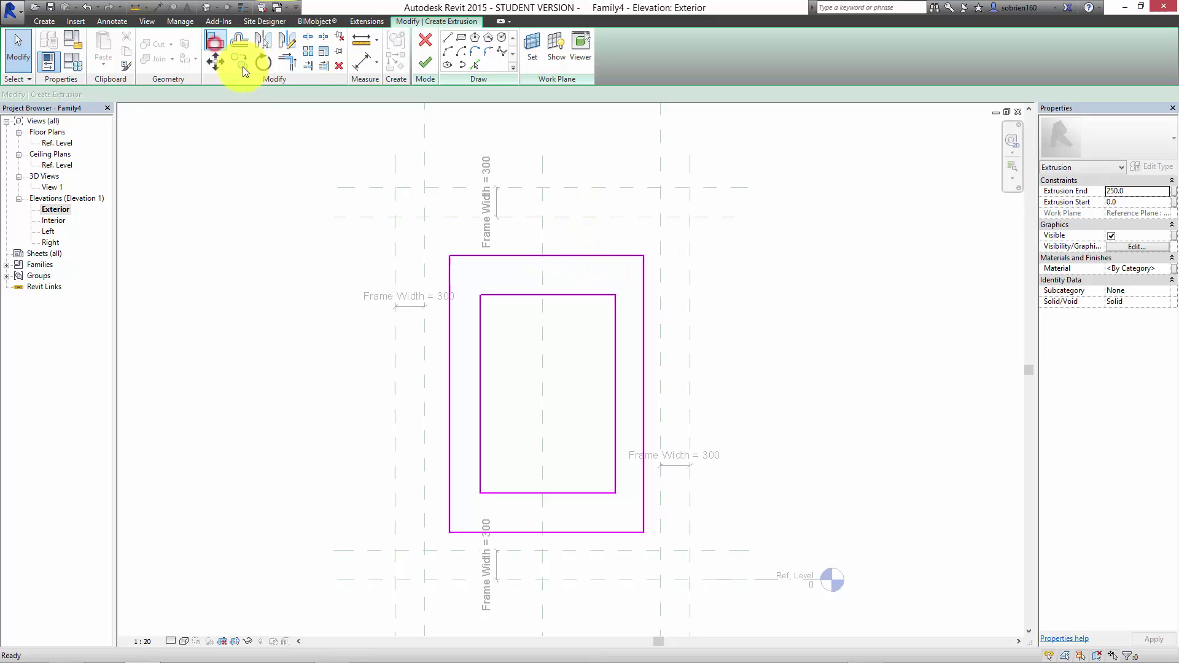
{"action": "left_click", "coordinate": [595, 188]}
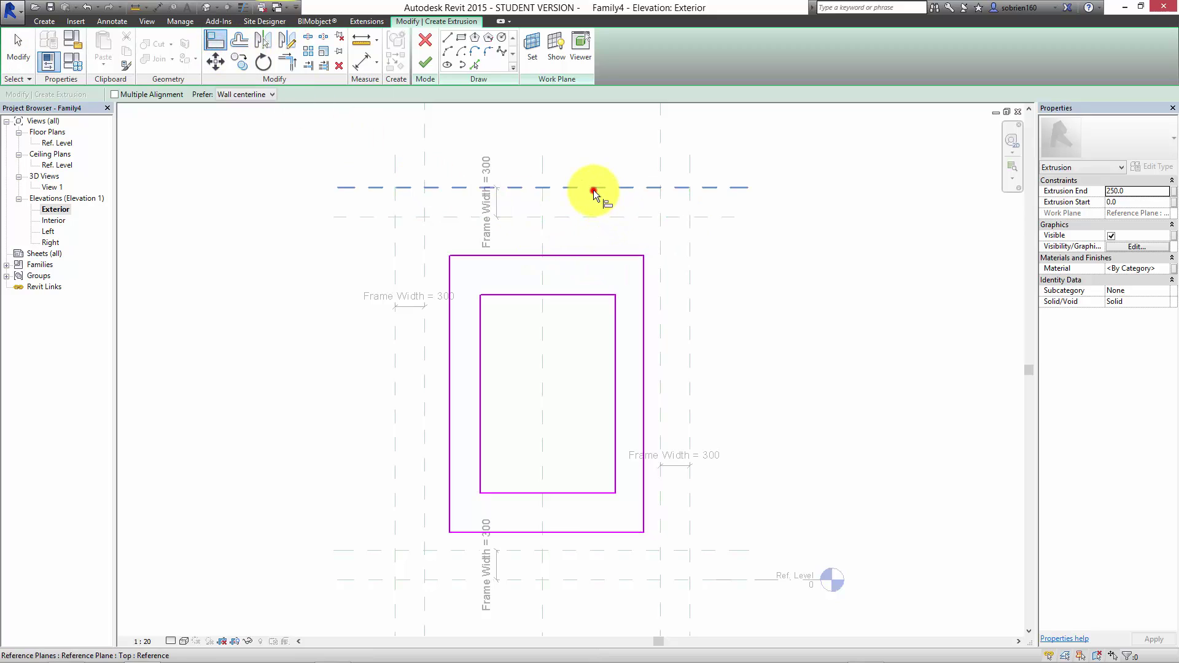
{"action": "left_click", "coordinate": [589, 256]}
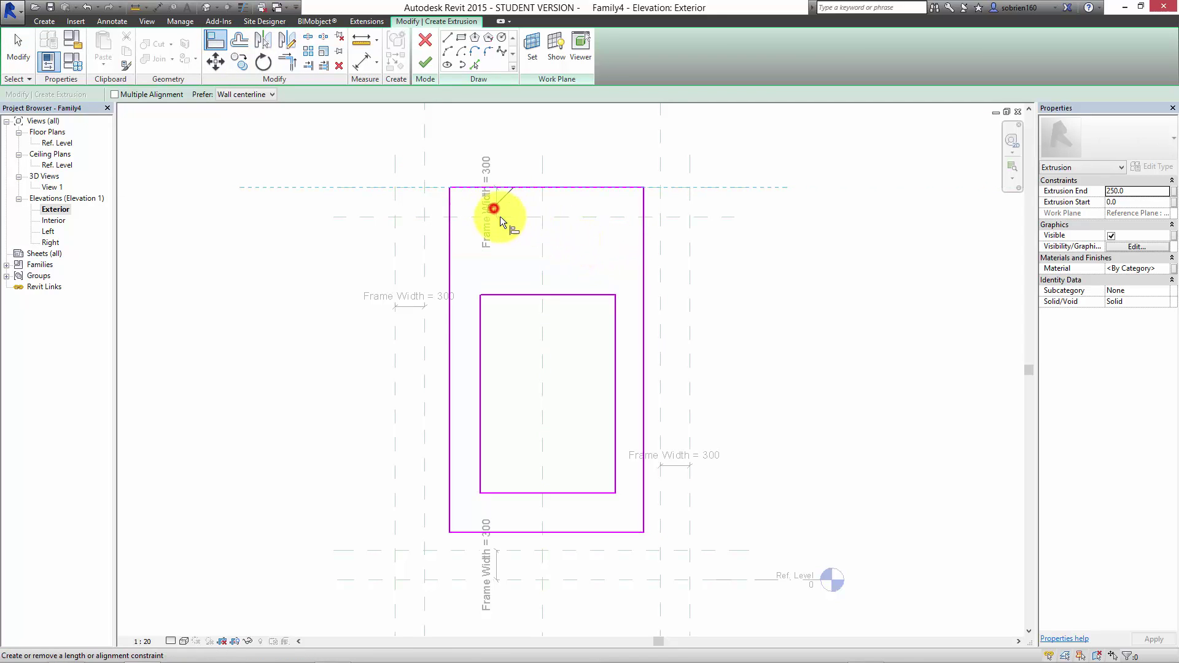
{"action": "left_click", "coordinate": [393, 337]}
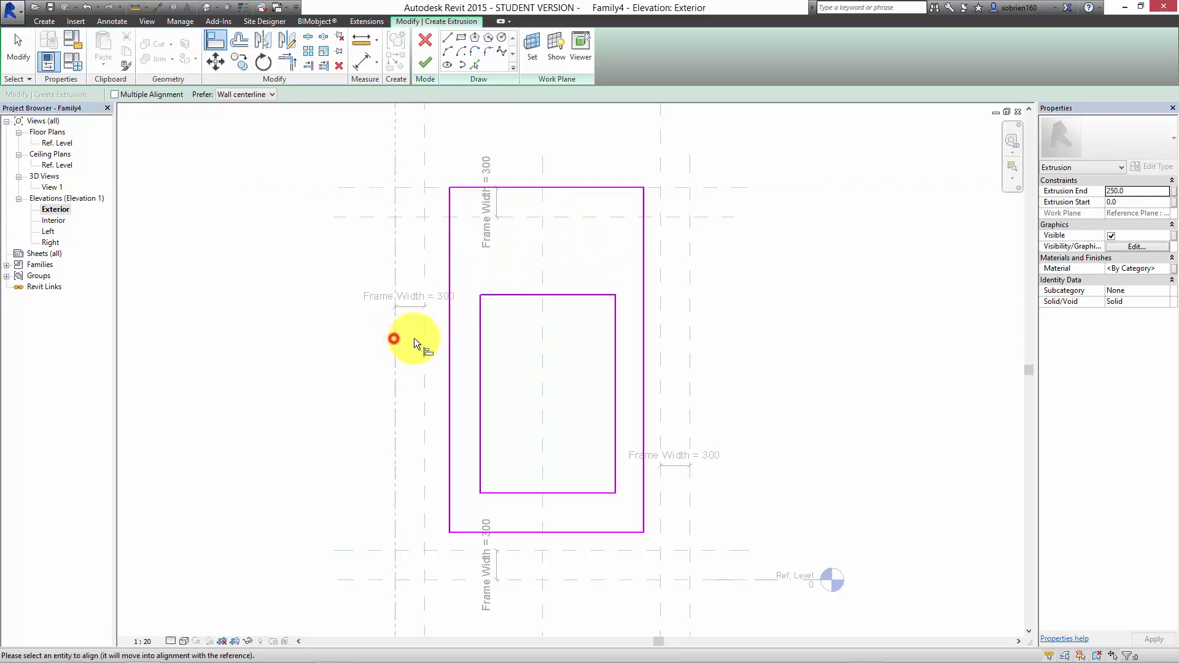
{"action": "left_click", "coordinate": [449, 342]}
{"action": "left_click", "coordinate": [417, 391]}
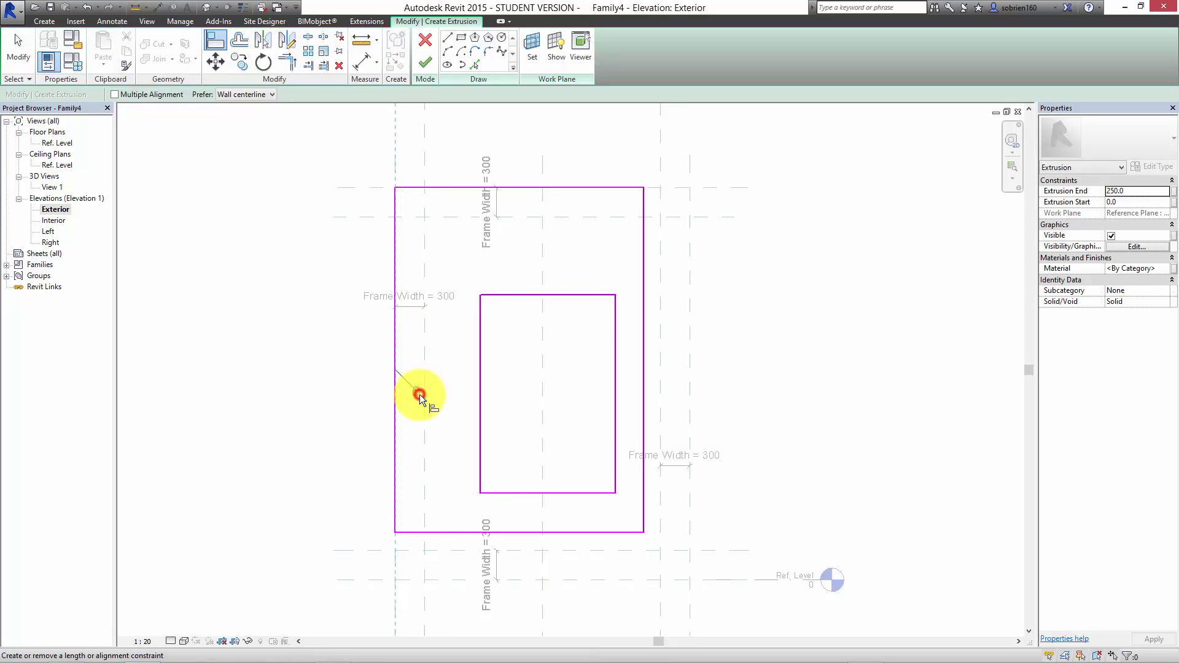
Step: Align and lock the outer rectangle's bottom and right lines to the outer bottom and right reference planes
{"action": "left_click", "coordinate": [539, 579]}
{"action": "left_click", "coordinate": [528, 532]}
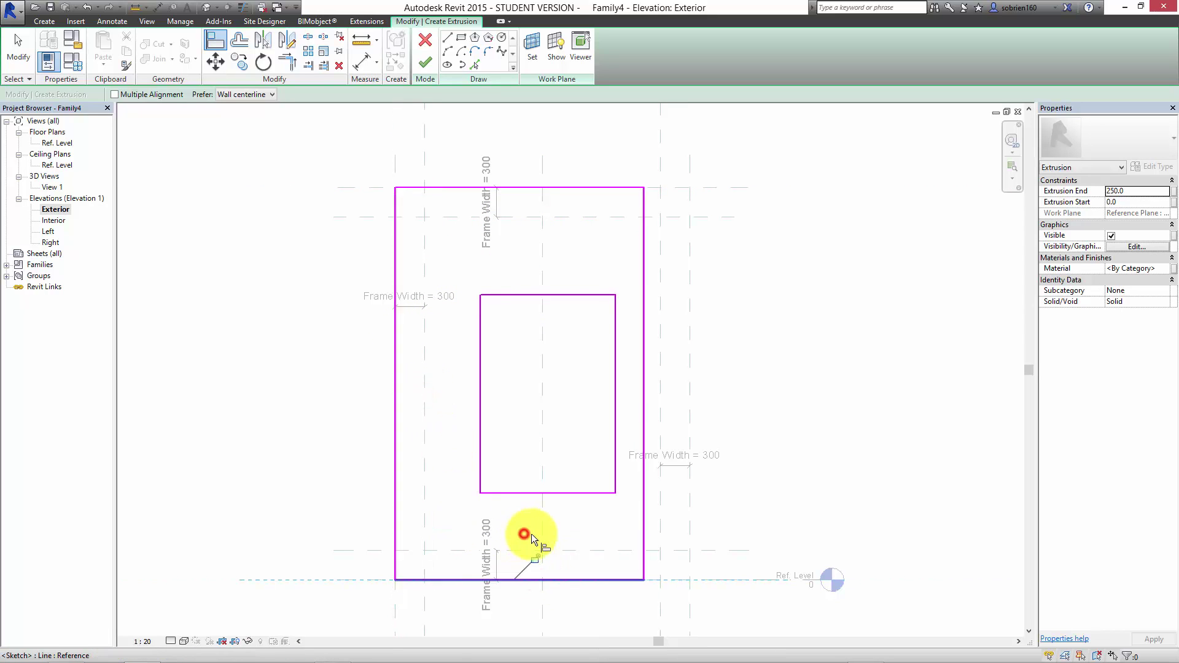
{"action": "left_click", "coordinate": [533, 558]}
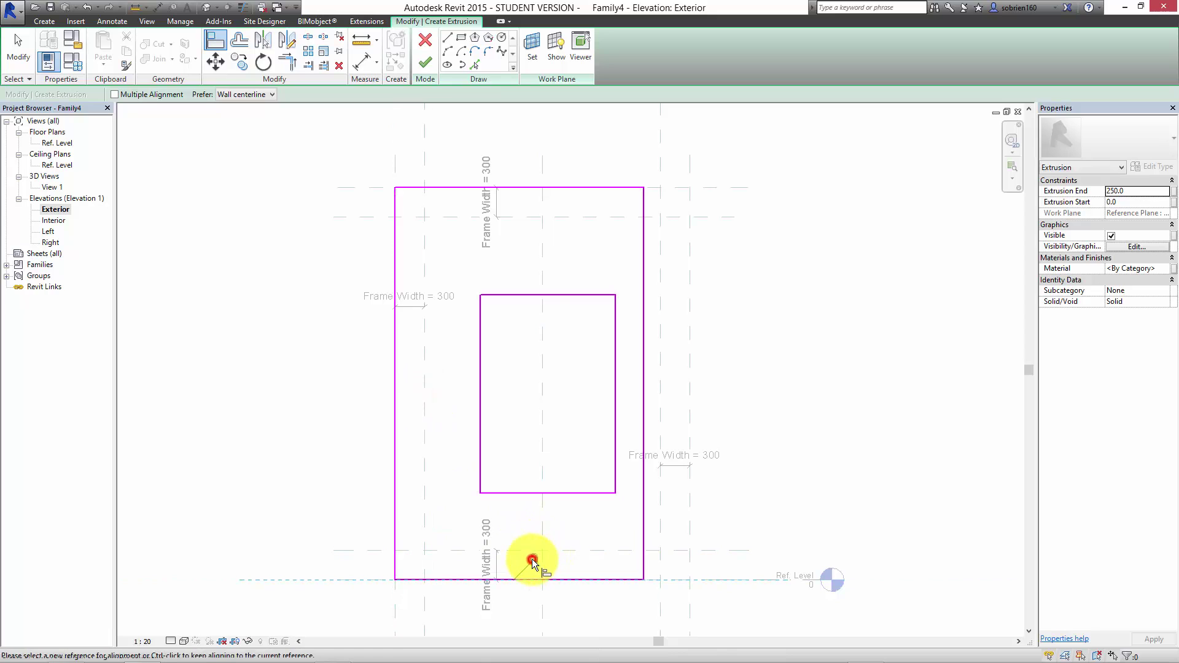
{"action": "left_click", "coordinate": [688, 499]}
{"action": "left_click", "coordinate": [642, 415]}
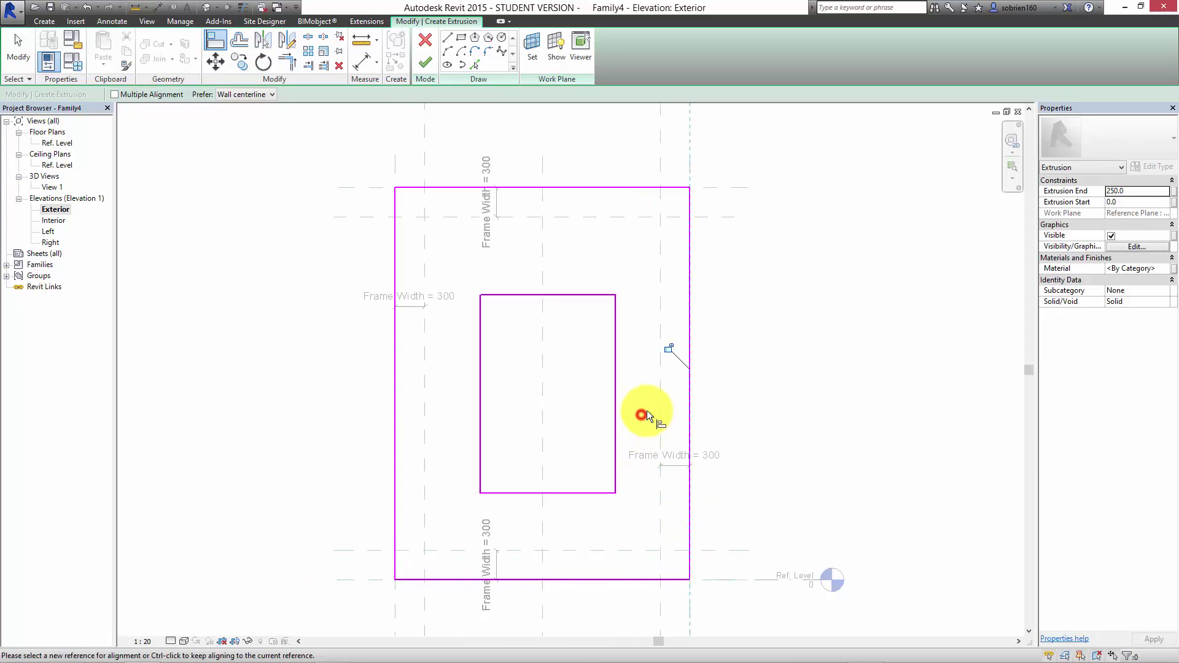
{"action": "left_click", "coordinate": [668, 348]}
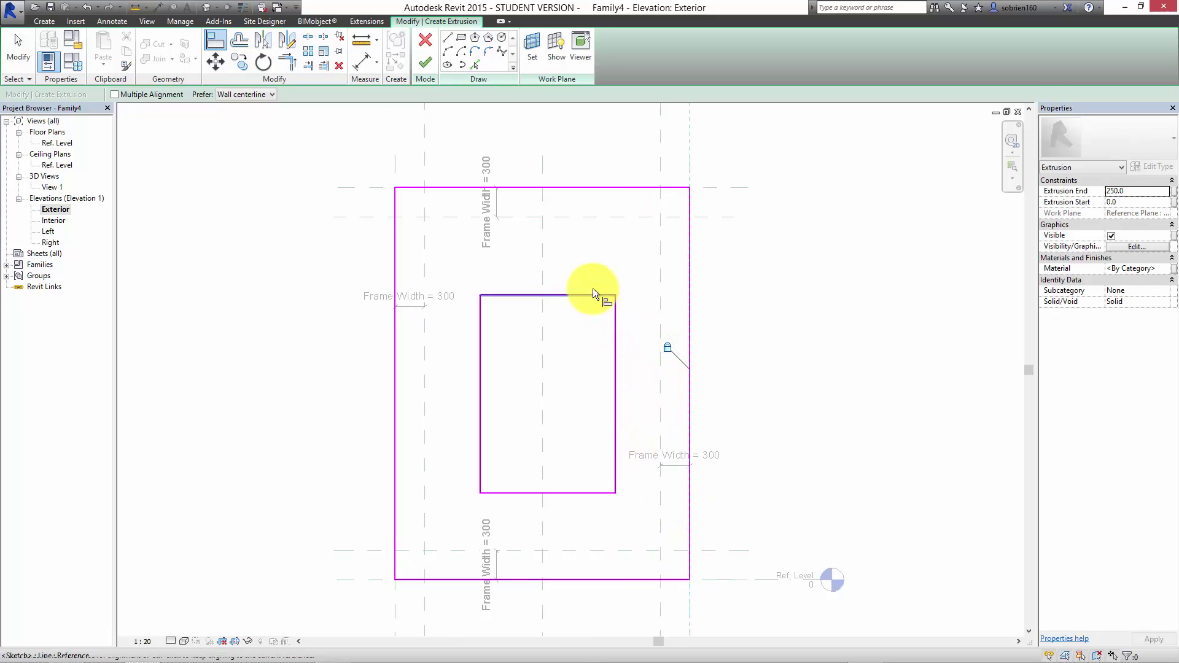
Step: Align and lock the inner rectangle's top and left lines to the inner top and left reference planes
{"action": "left_click", "coordinate": [577, 219]}
{"action": "left_click", "coordinate": [572, 295]}
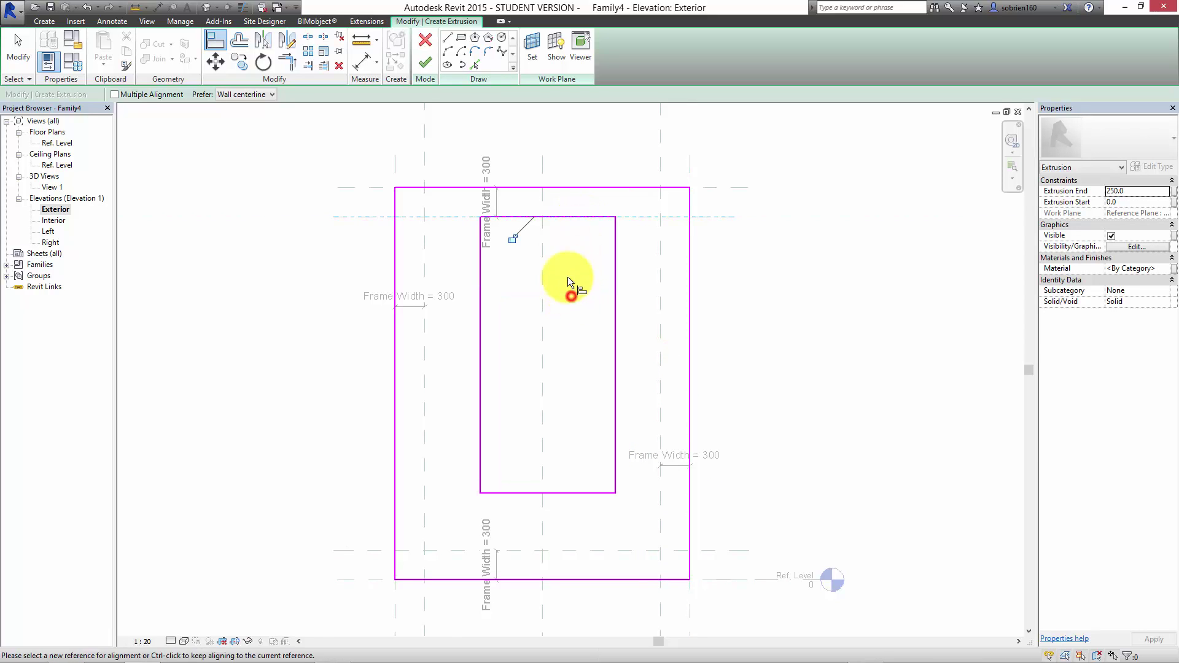
{"action": "left_click", "coordinate": [513, 240]}
{"action": "left_click", "coordinate": [424, 272]}
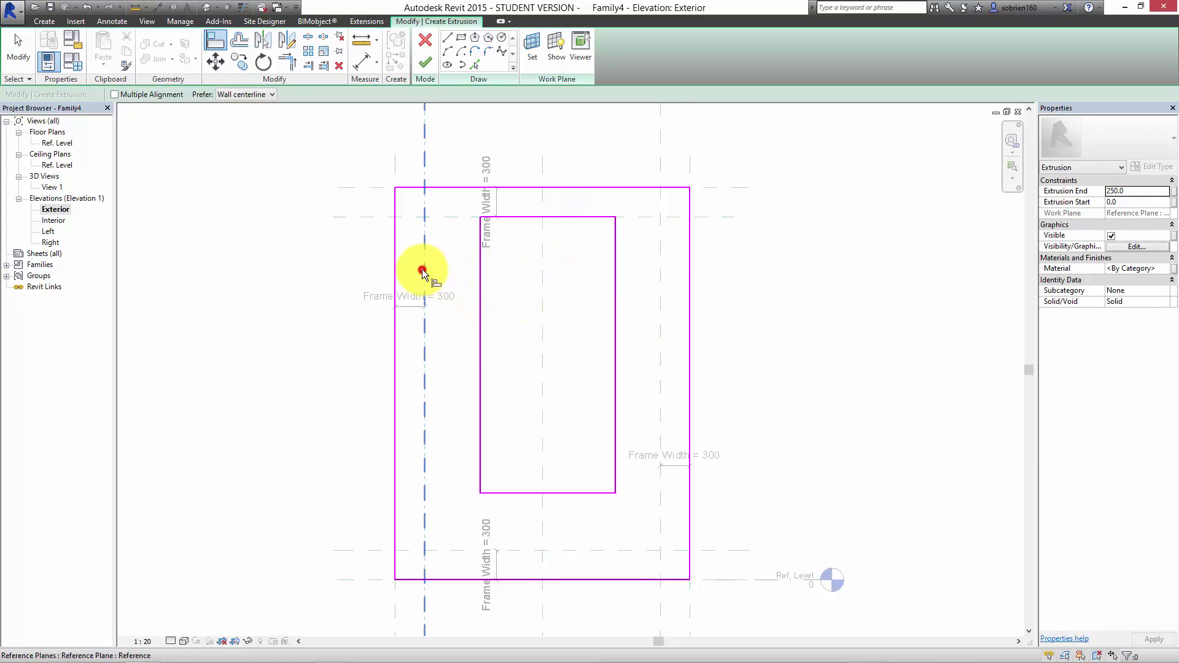
{"action": "left_click", "coordinate": [481, 336]}
{"action": "left_click", "coordinate": [448, 392]}
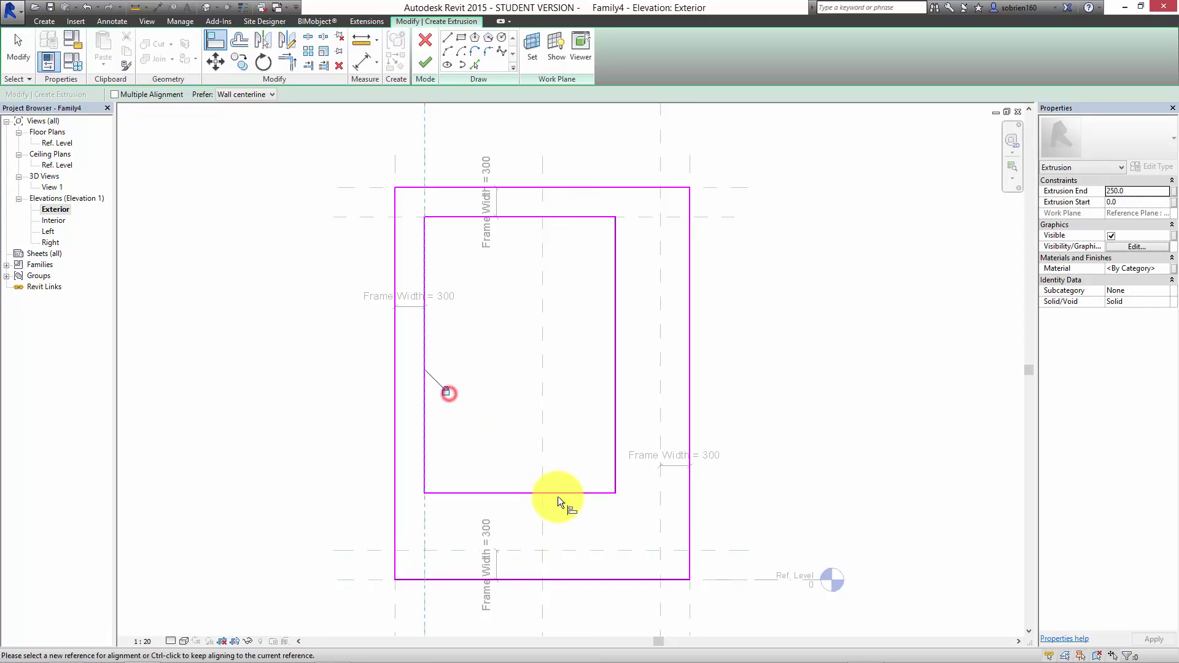
Step: Align the inner rectangle's bottom and right lines to the inner bottom and right reference planes, lock the right alignment, and finish the extrusion
{"action": "left_click", "coordinate": [569, 546]}
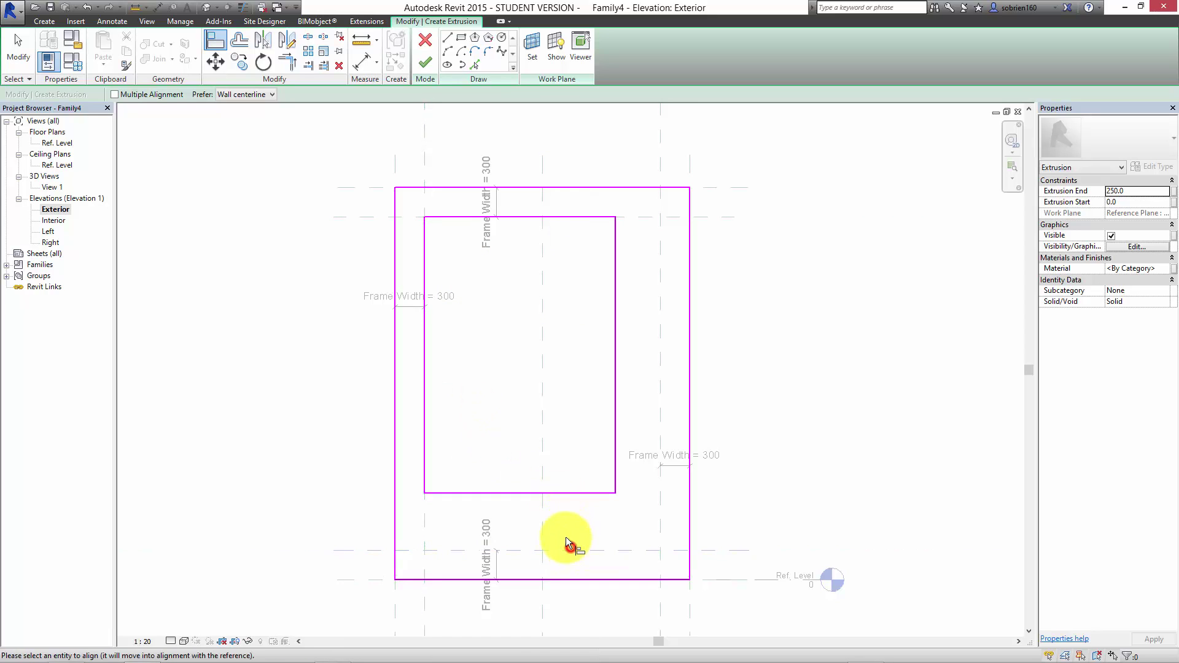
{"action": "left_click", "coordinate": [517, 492]}
{"action": "left_click", "coordinate": [659, 502]}
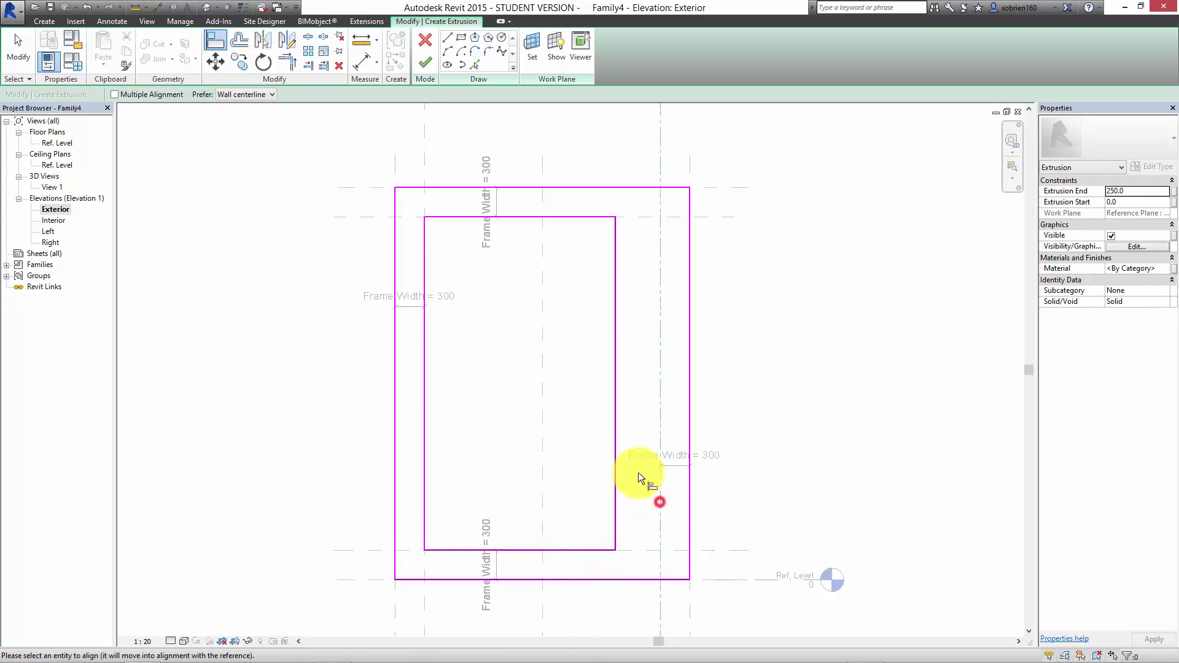
{"action": "left_click", "coordinate": [614, 399]}
{"action": "left_click", "coordinate": [638, 347]}
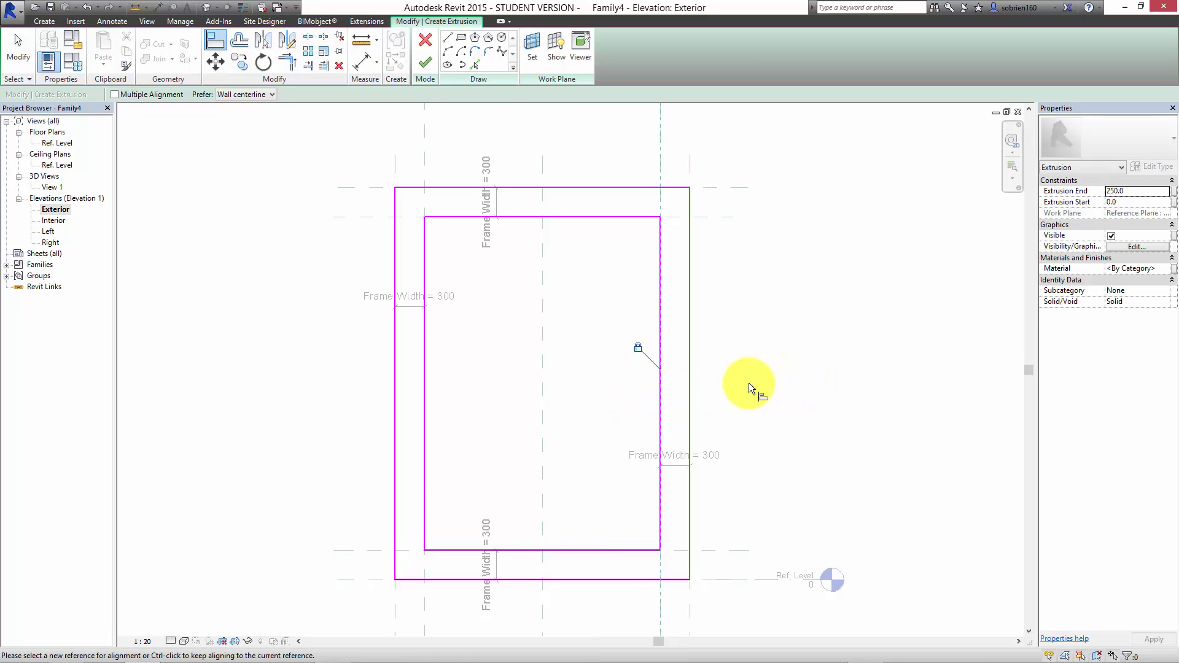
{"action": "left_click", "coordinate": [422, 58]}
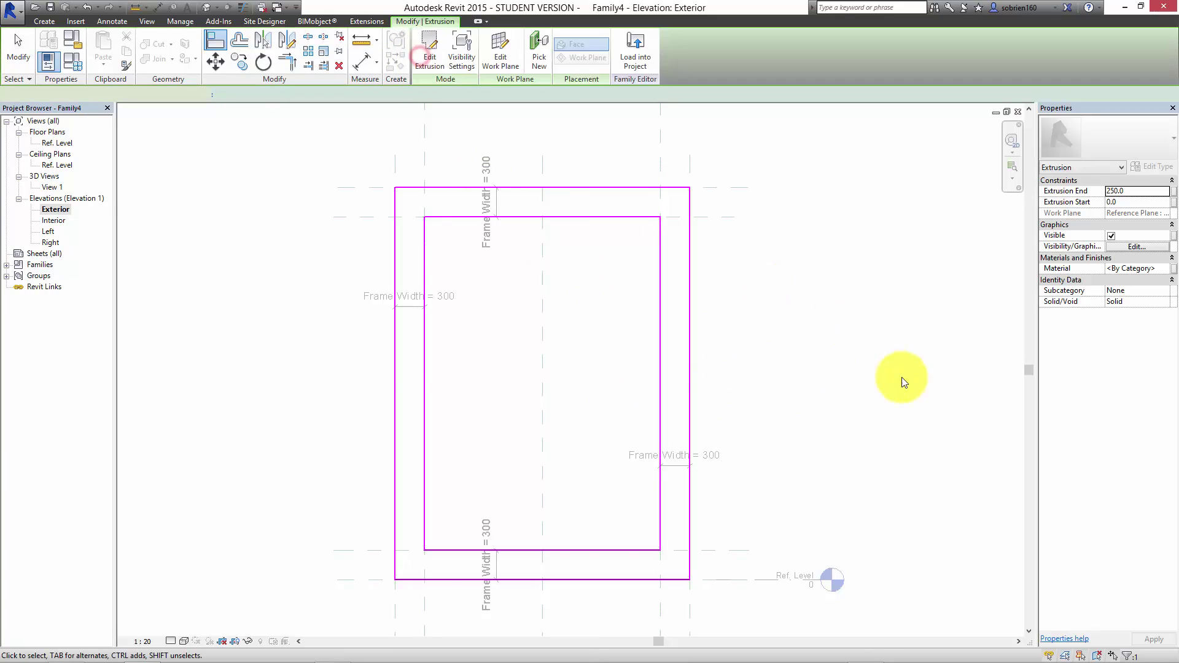
{"action": "left_click", "coordinate": [851, 377]}
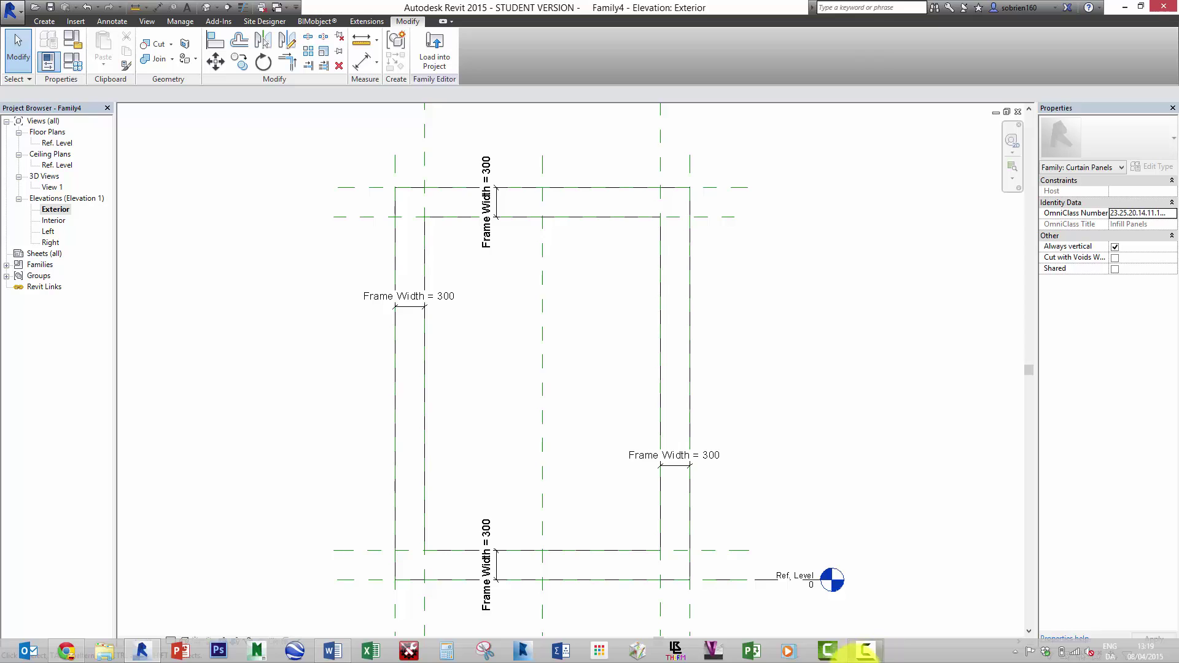
{"action": "left_click", "coordinate": [865, 651]}
{"action": "left_click", "coordinate": [957, 570]}
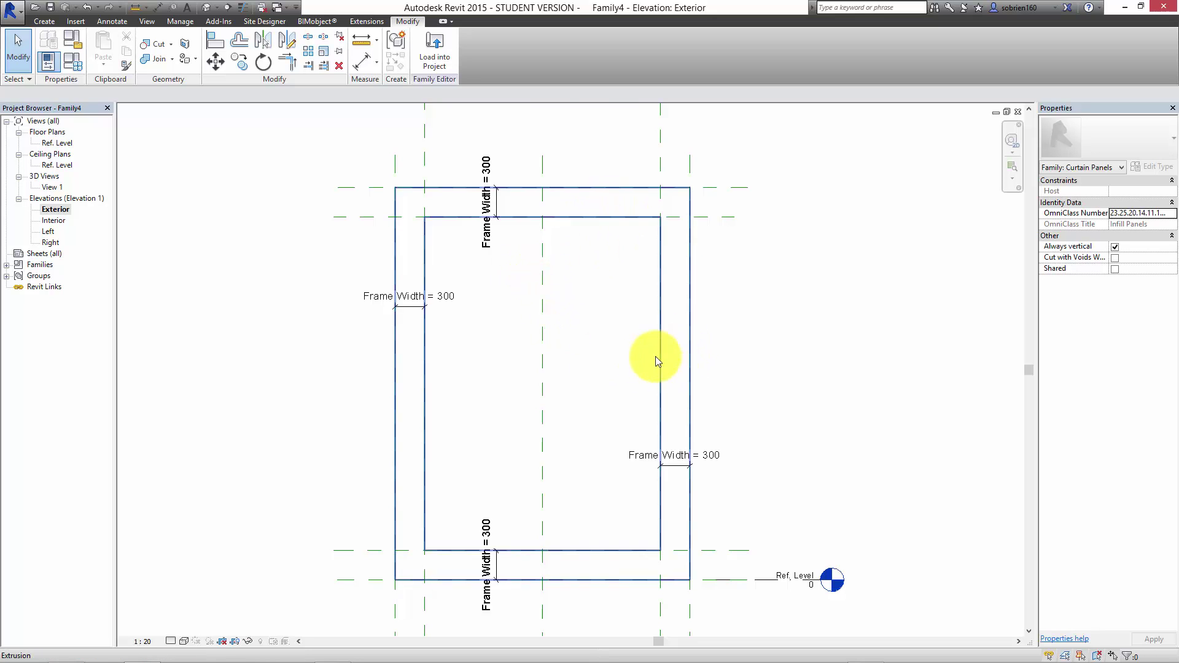
Step: Minimize all open views except the family's Exterior elevation and 3D View 1, and tile these two side by side
{"action": "key", "text": "w"}
{"action": "key", "text": "t"}
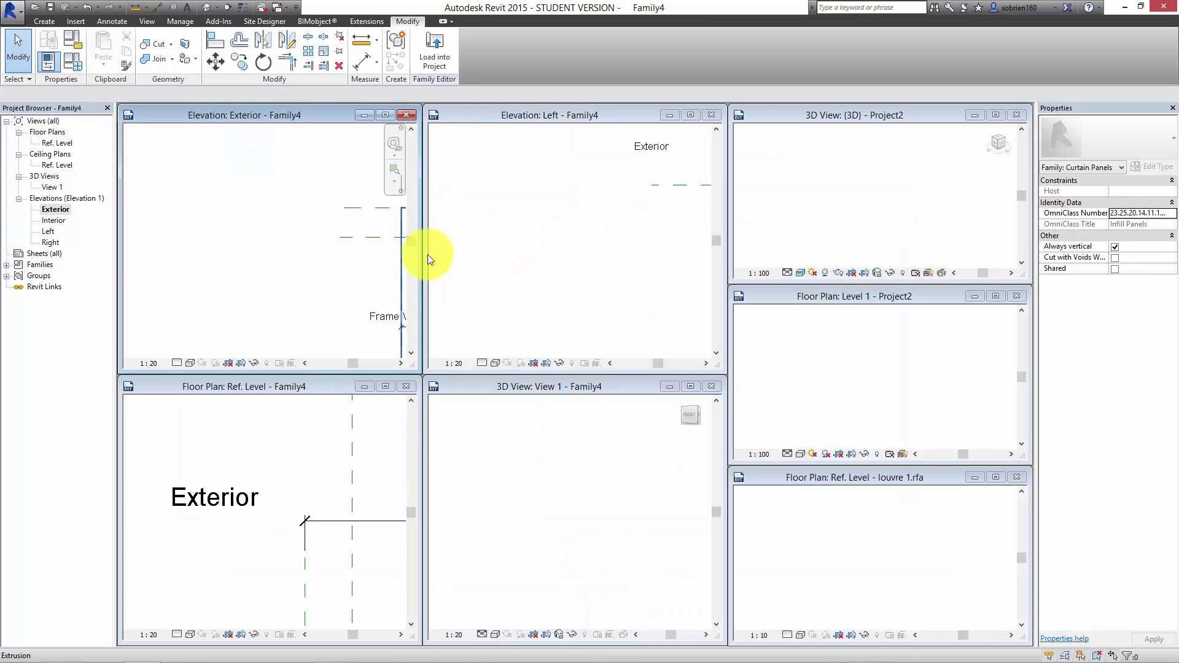
{"action": "left_click", "coordinate": [974, 115]}
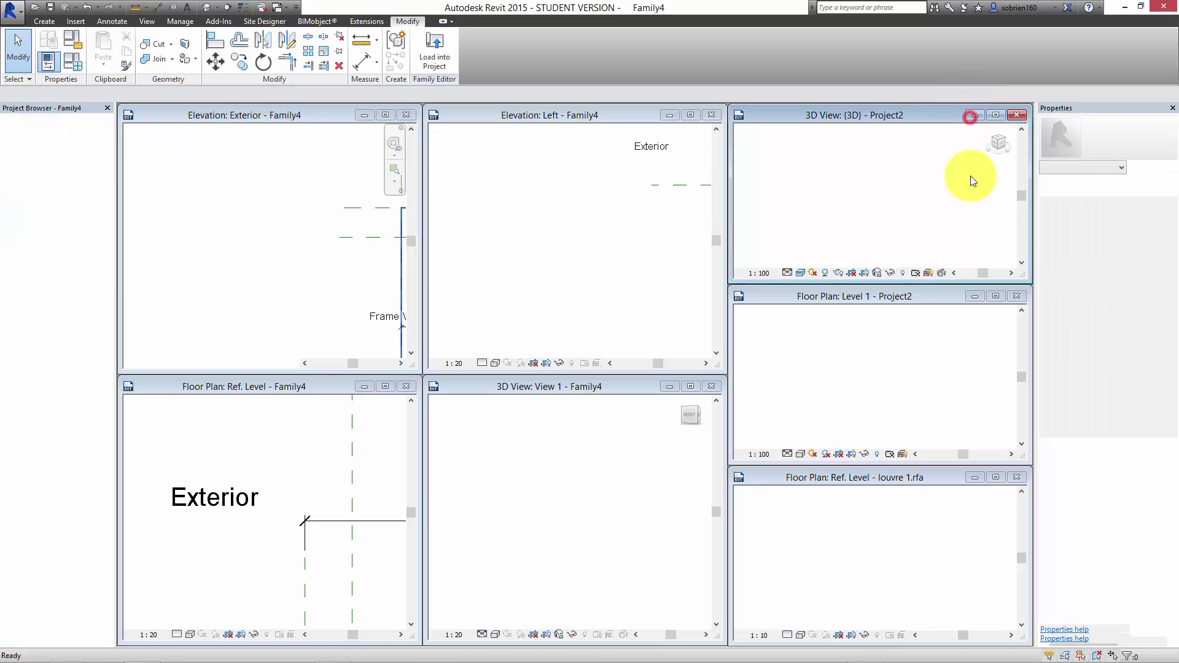
{"action": "left_click", "coordinate": [975, 296]}
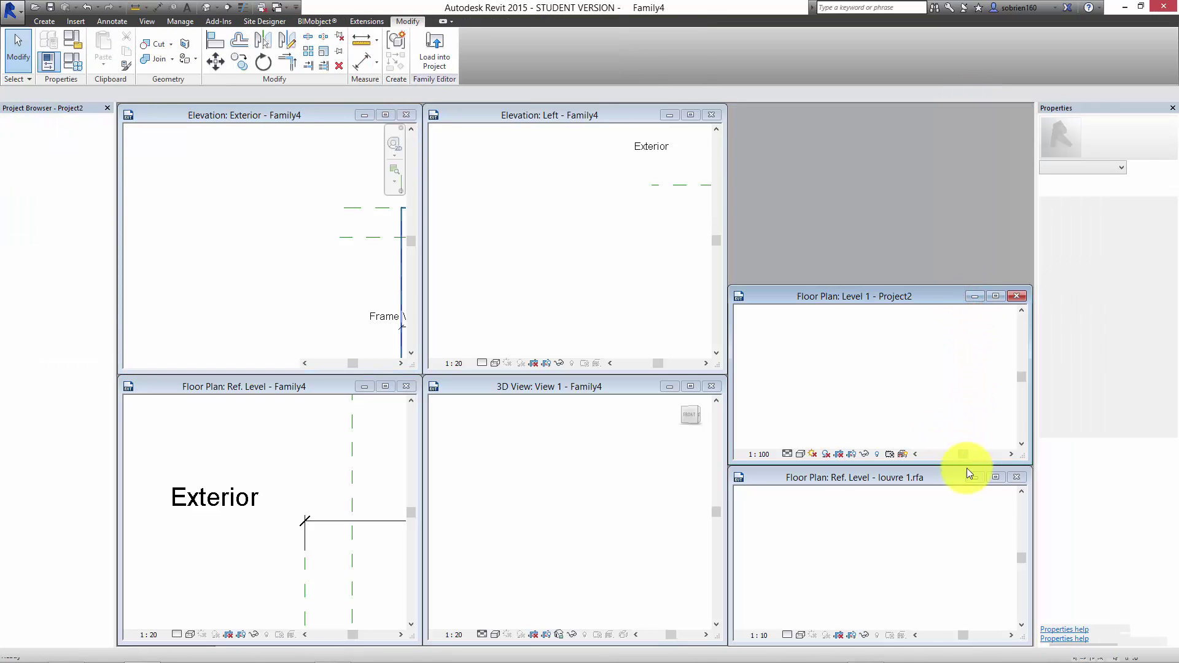
{"action": "left_click", "coordinate": [972, 477]}
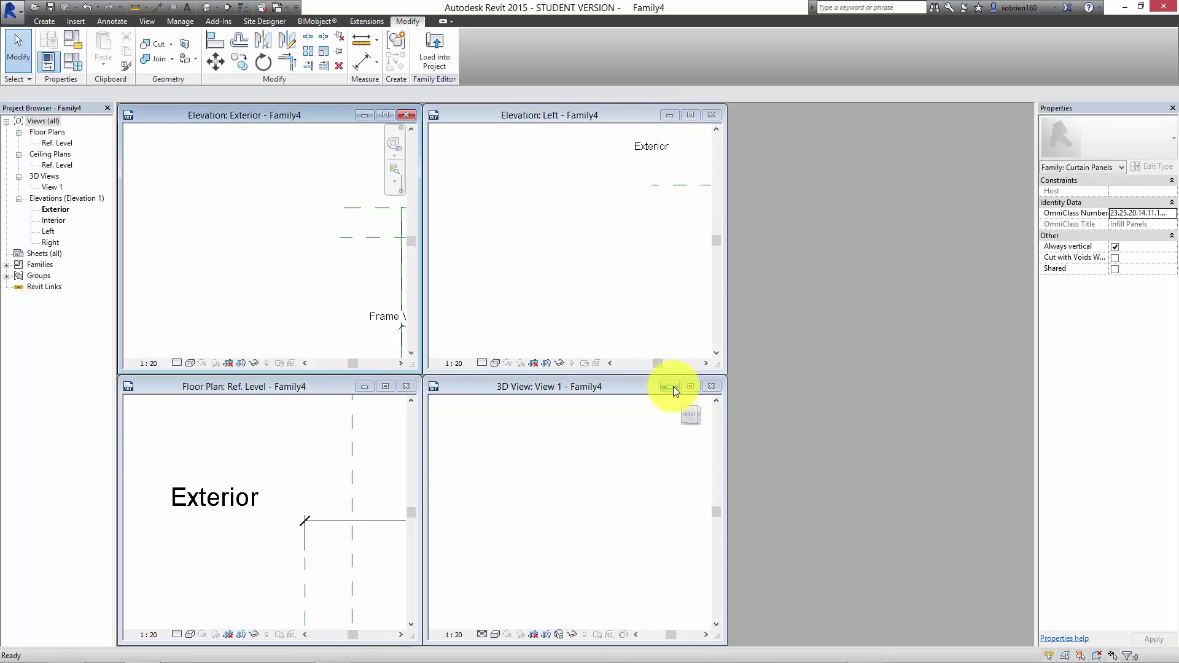
{"action": "left_click", "coordinate": [365, 387]}
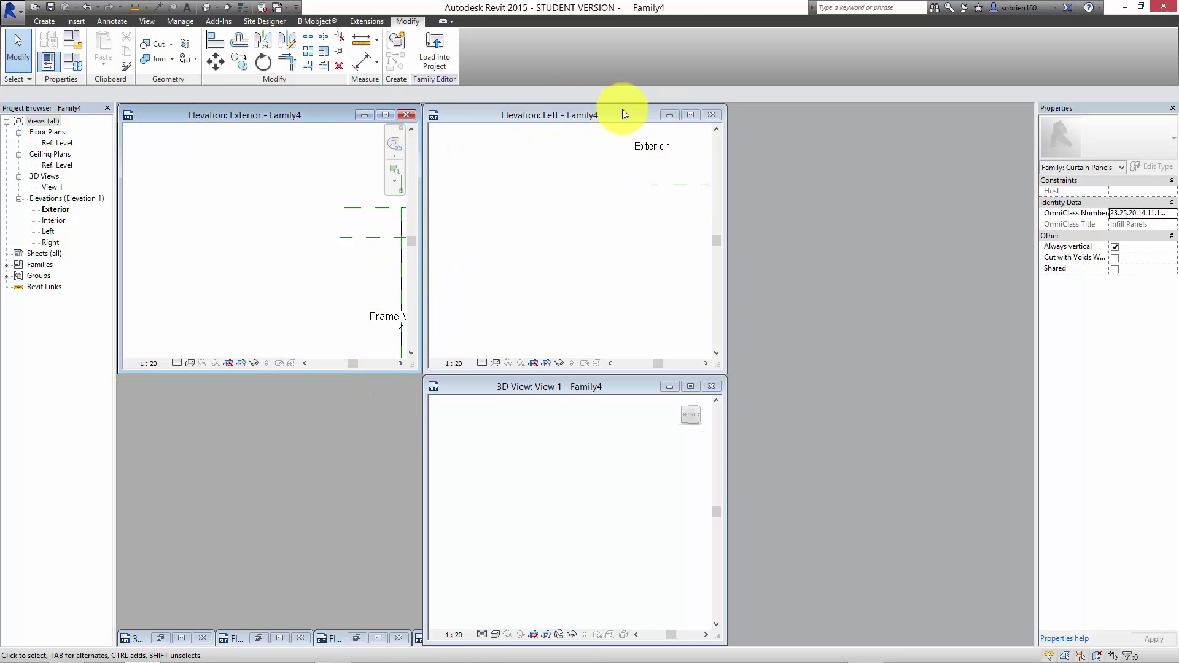
{"action": "left_click", "coordinate": [671, 117]}
{"action": "key", "text": "w"}
{"action": "key", "text": "t"}
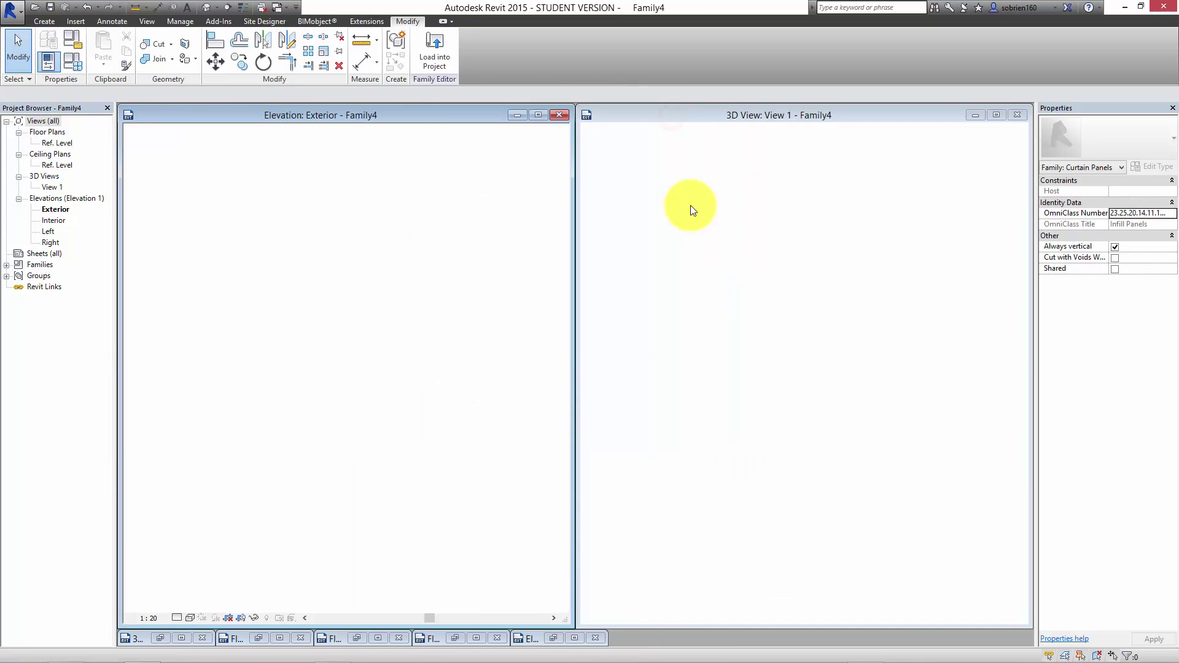
Step: Turn 3D View 1 to an isometric angle showing the whole frame and give it a shaded visual style
{"action": "left_click", "coordinate": [289, 358]}
{"action": "scroll", "coordinate": [289, 359], "scroll_direction": "down", "scroll_amount": 3}
{"action": "middle_click_drag", "start_coordinate": [289, 357], "coordinate": [316, 378]}
{"action": "left_click", "coordinate": [672, 376]}
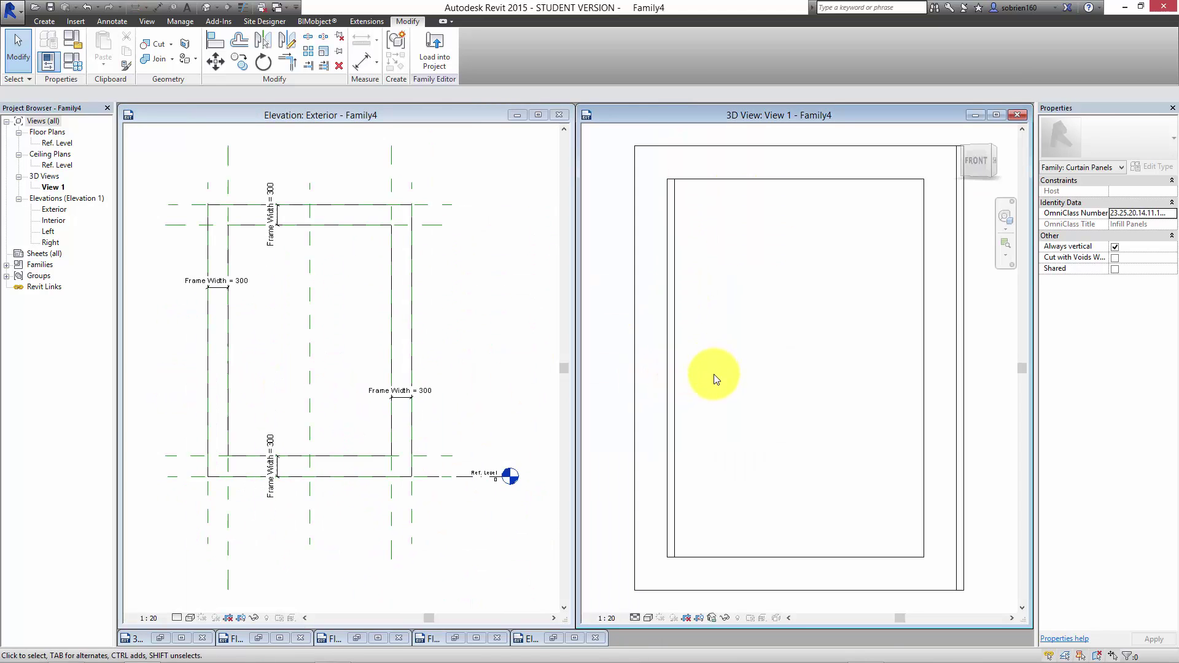
{"action": "key", "text": "z"}
{"action": "key", "text": "a"}
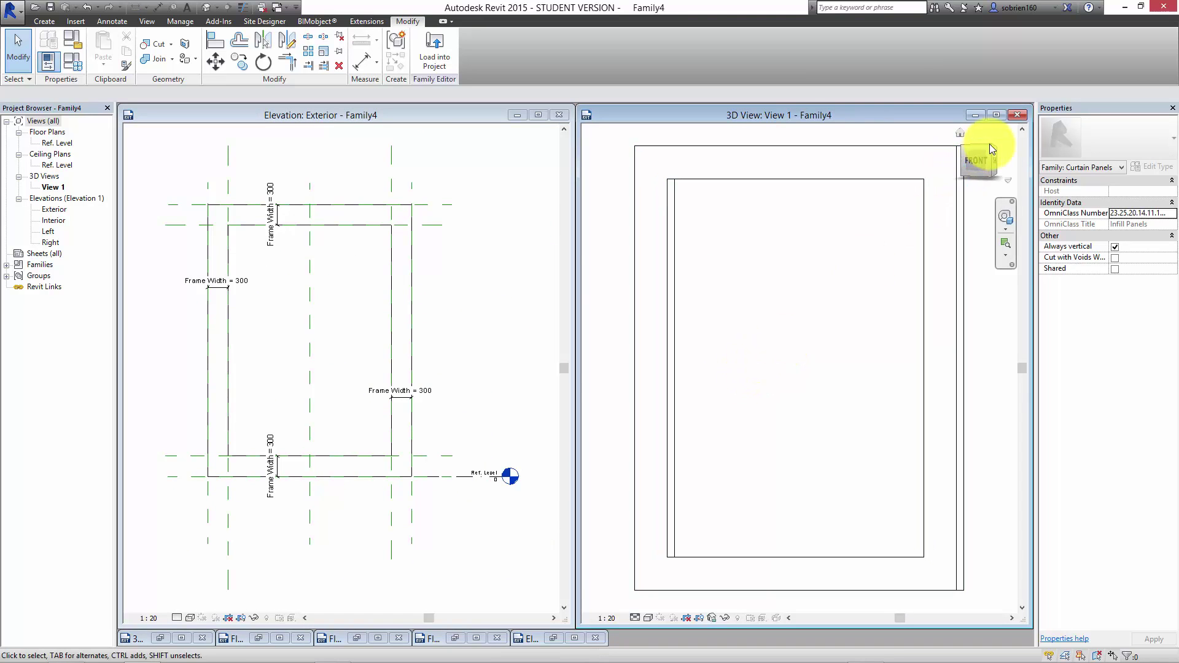
{"action": "left_click_drag", "start_coordinate": [990, 148], "coordinate": [882, 232]}
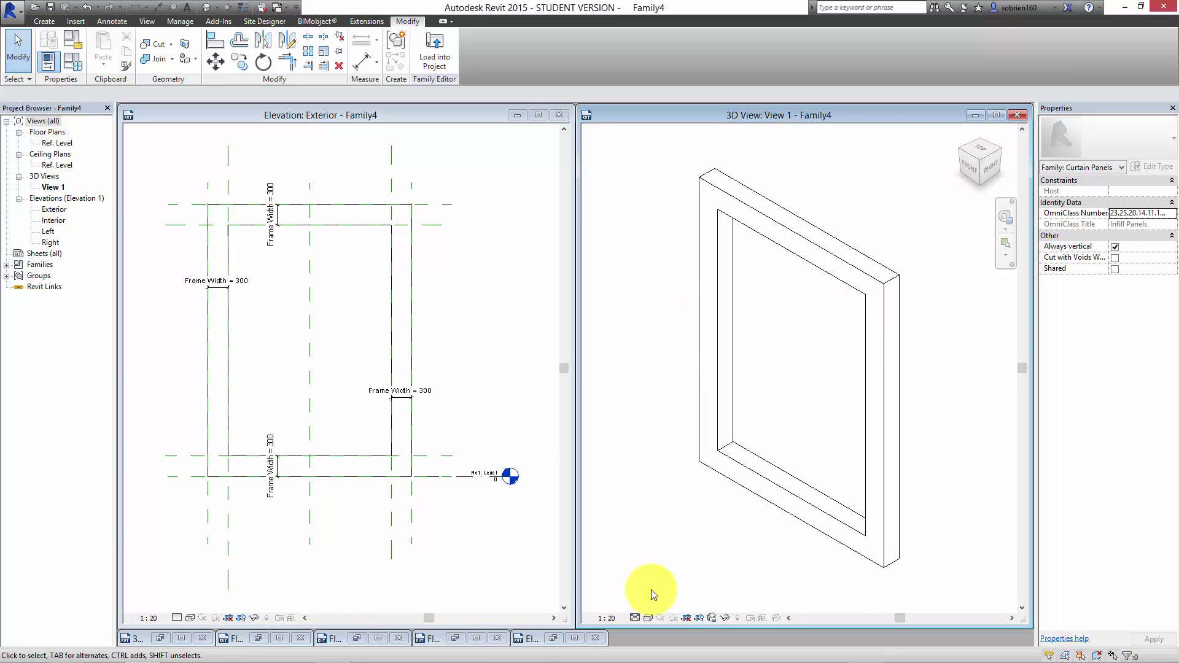
{"action": "left_click", "coordinate": [646, 620]}
{"action": "left_click", "coordinate": [666, 570]}
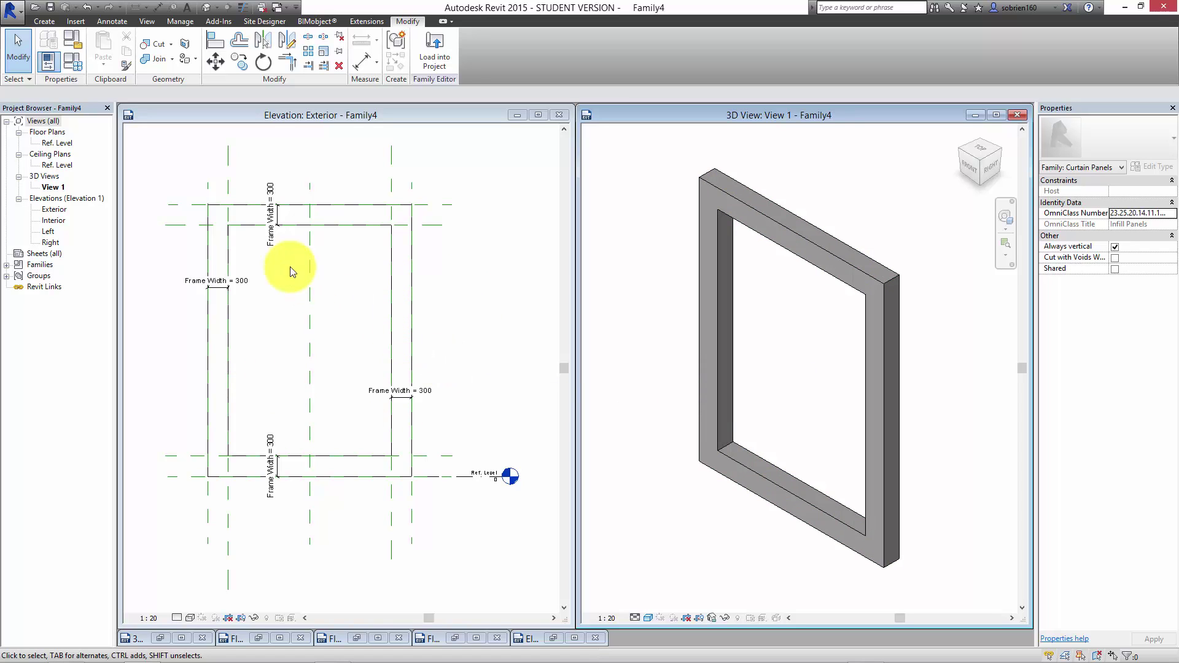
Step: Set the Frame Width parameter to 160 in the family types and apply it to the frame
{"action": "left_click", "coordinate": [76, 66]}
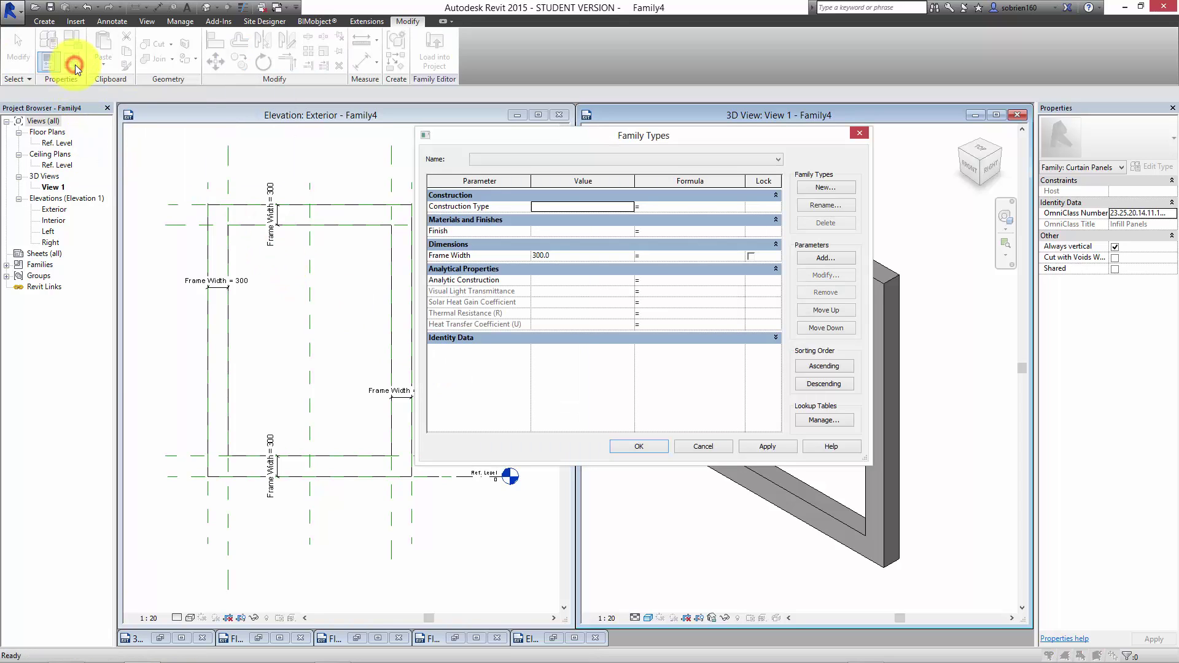
{"action": "left_click", "coordinate": [568, 258]}
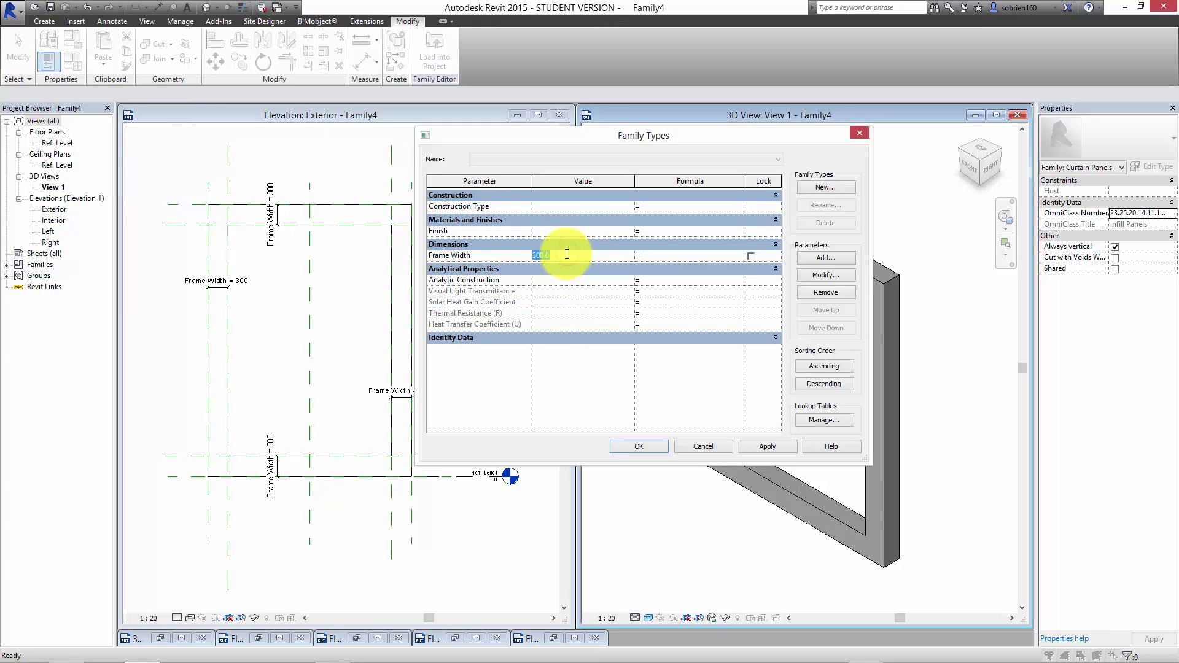
{"action": "left_click", "coordinate": [771, 448]}
{"action": "left_click_drag", "start_coordinate": [640, 142], "coordinate": [500, 143]}
{"action": "type", "text": "160"}
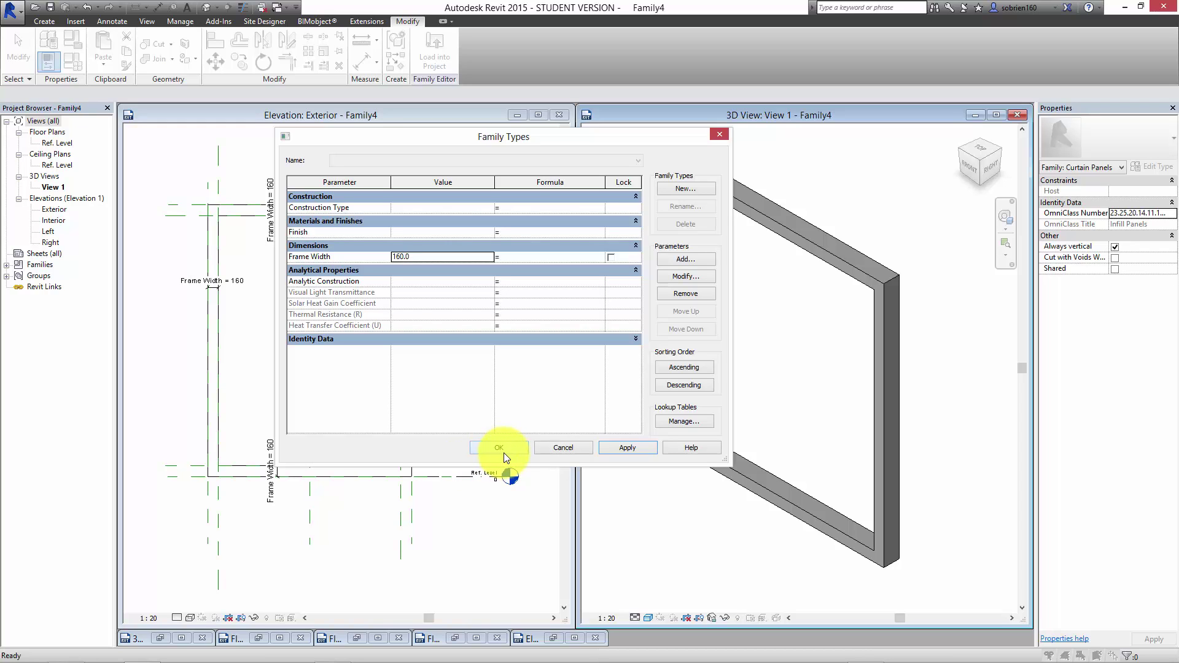
{"action": "left_click", "coordinate": [505, 449]}
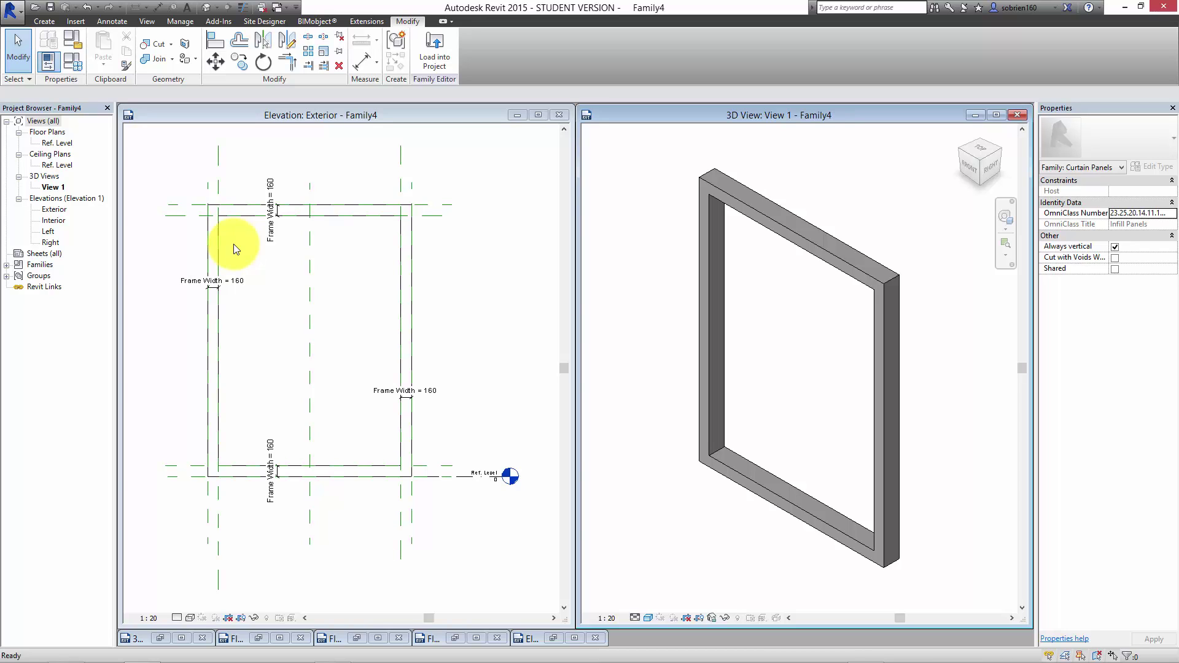
{"action": "left_click", "coordinate": [79, 54]}
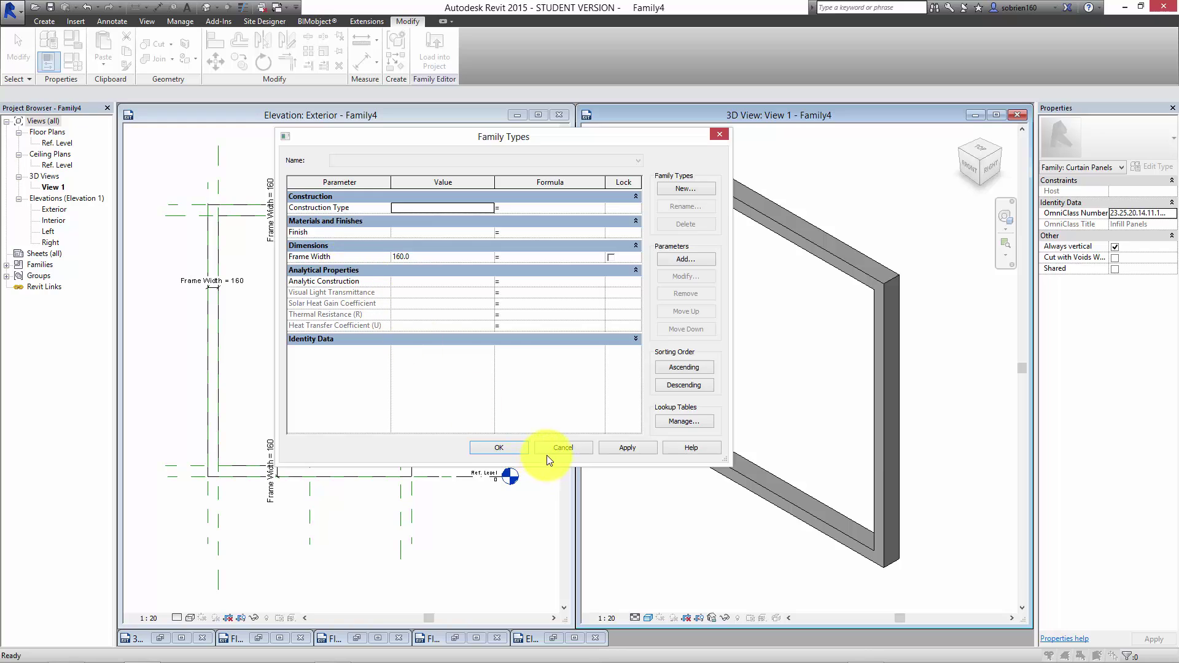
{"action": "left_click", "coordinate": [524, 450]}
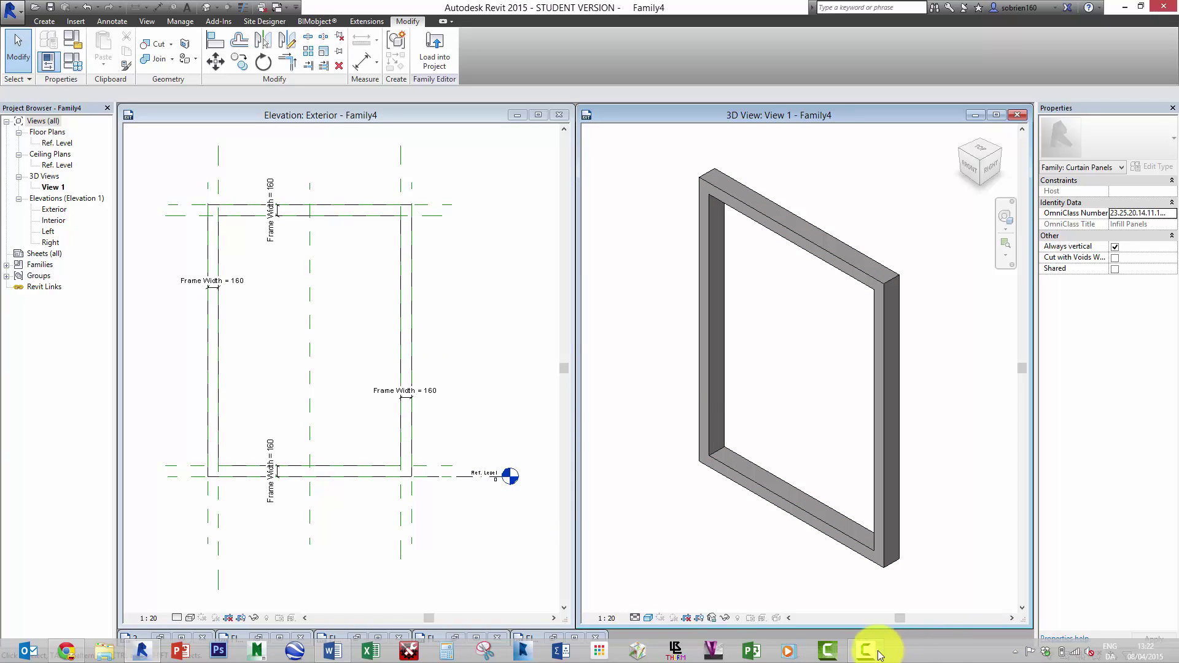
{"action": "left_click", "coordinate": [878, 652]}
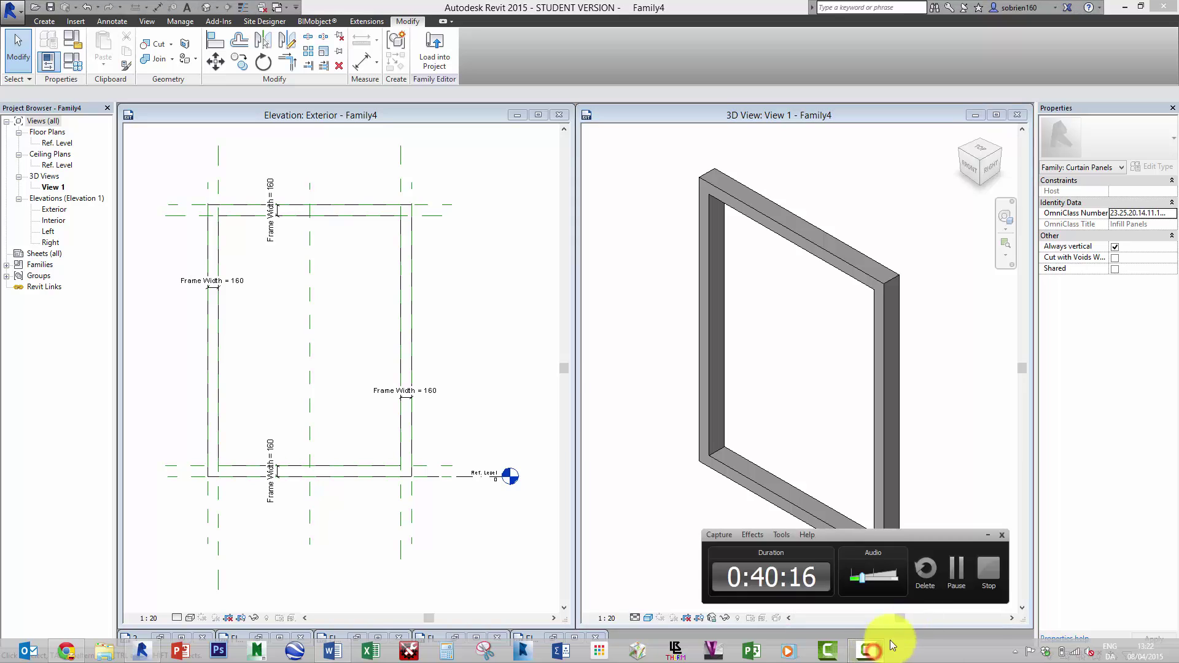
{"action": "left_click", "coordinate": [961, 566]}
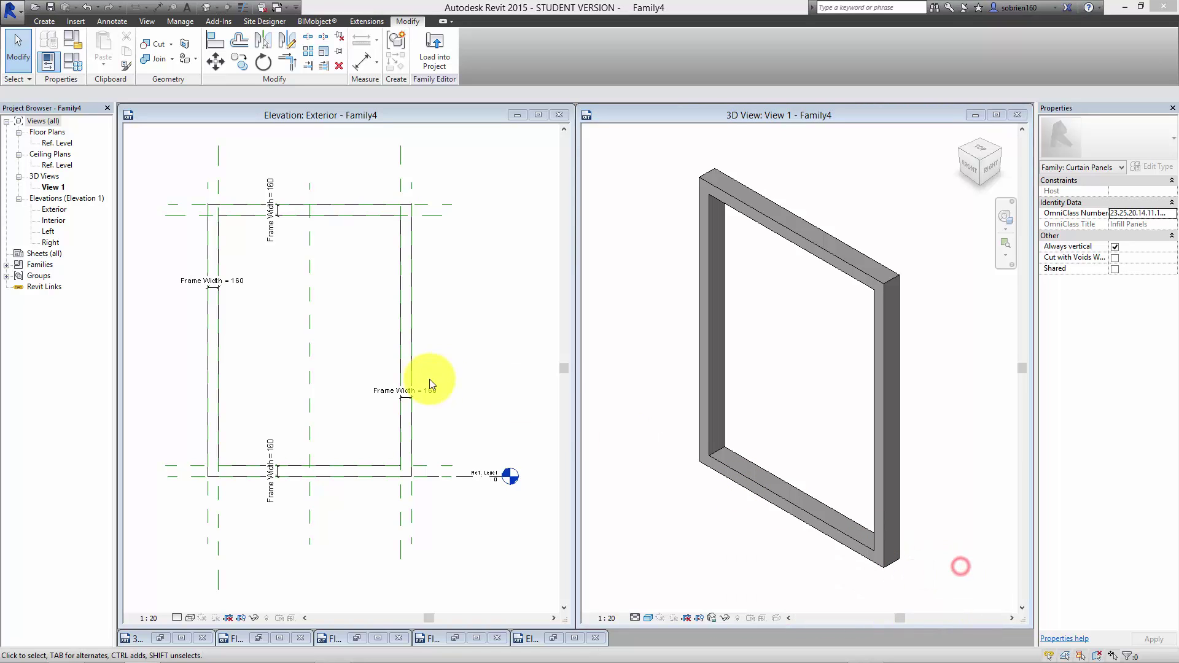
Step: Open the family's Ref. Level floor plan and maximize its view
{"action": "left_click", "coordinate": [484, 425]}
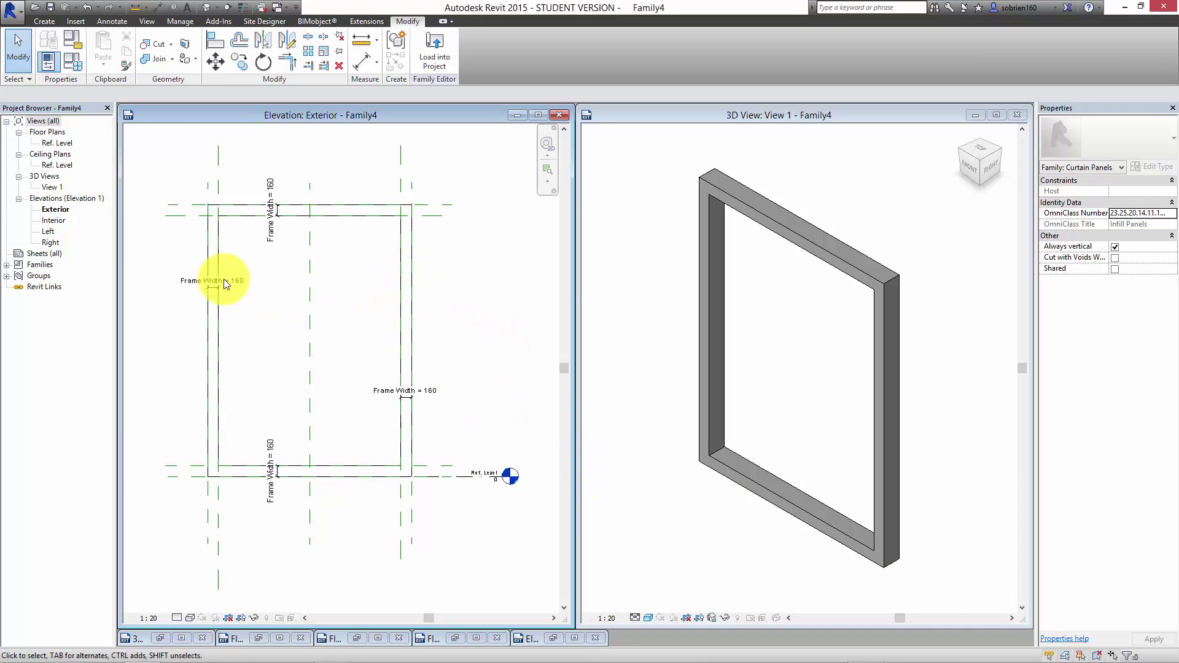
{"action": "double_click", "coordinate": [57, 143]}
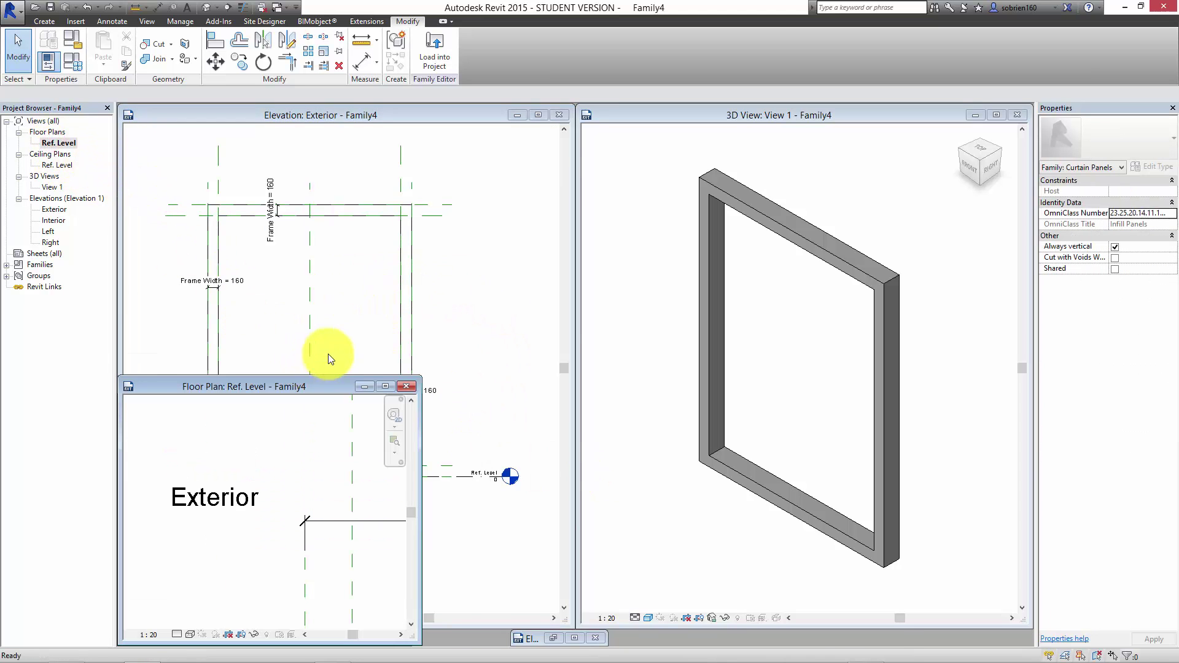
{"action": "left_click", "coordinate": [385, 389]}
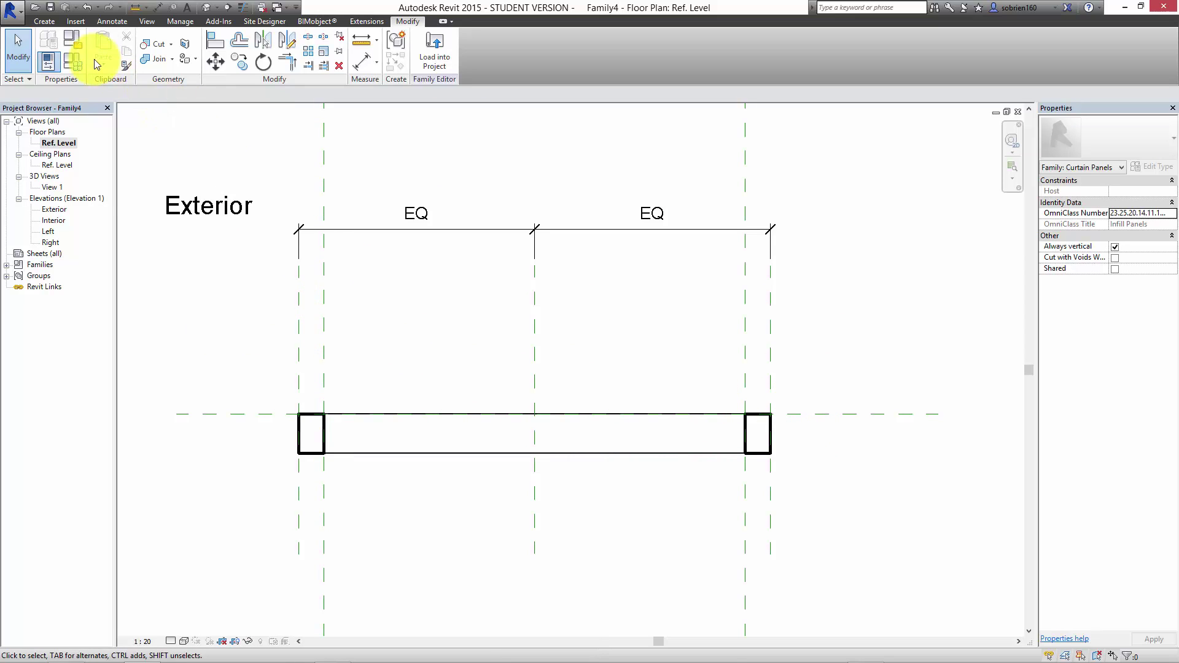
Step: Draw two horizontal reference planes in plan, about 172 mm above and 180 mm below the existing horizontal reference plane
{"action": "left_click", "coordinate": [47, 22]}
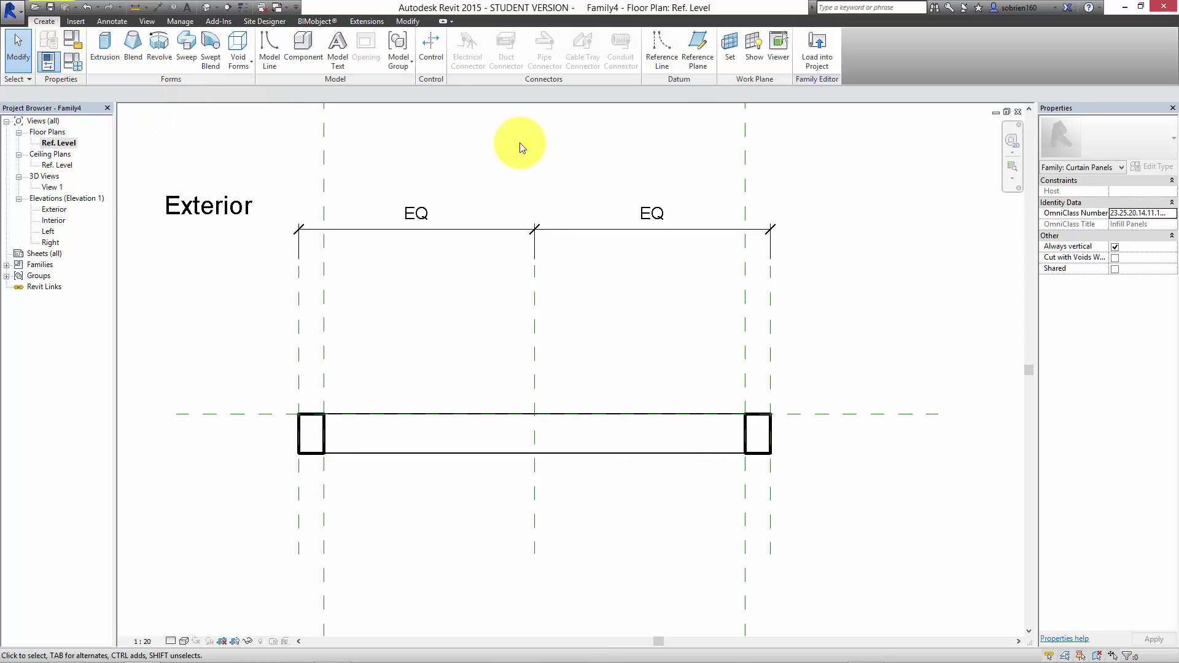
{"action": "left_click", "coordinate": [695, 56]}
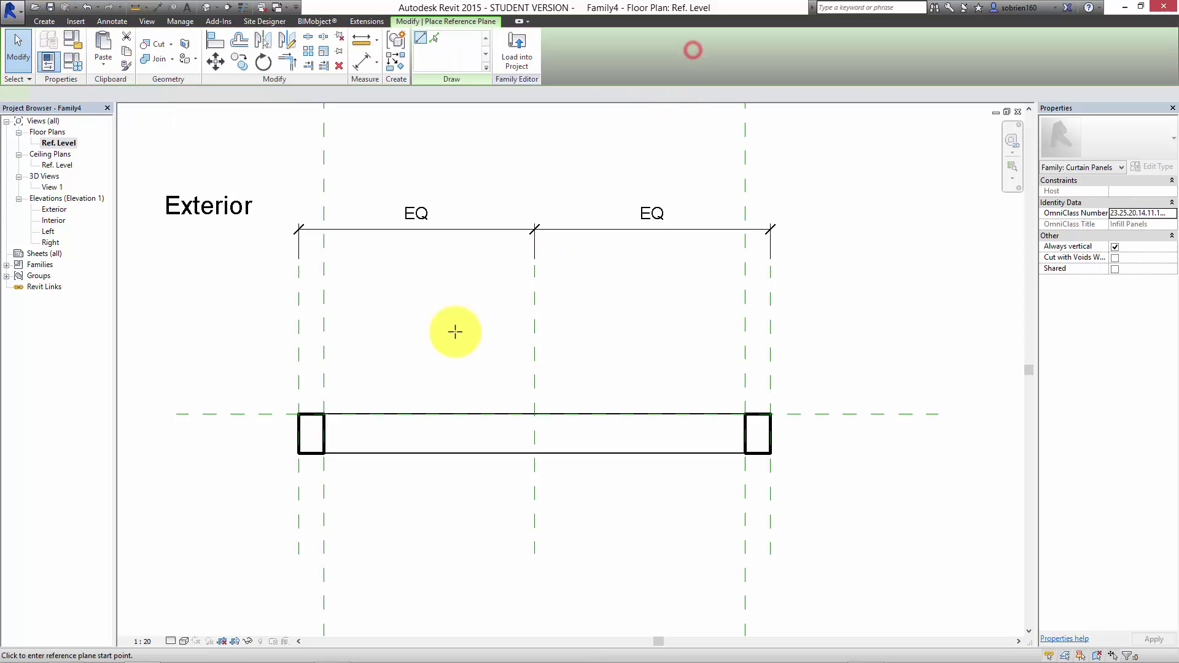
{"action": "left_click", "coordinate": [211, 386]}
{"action": "left_click", "coordinate": [896, 385]}
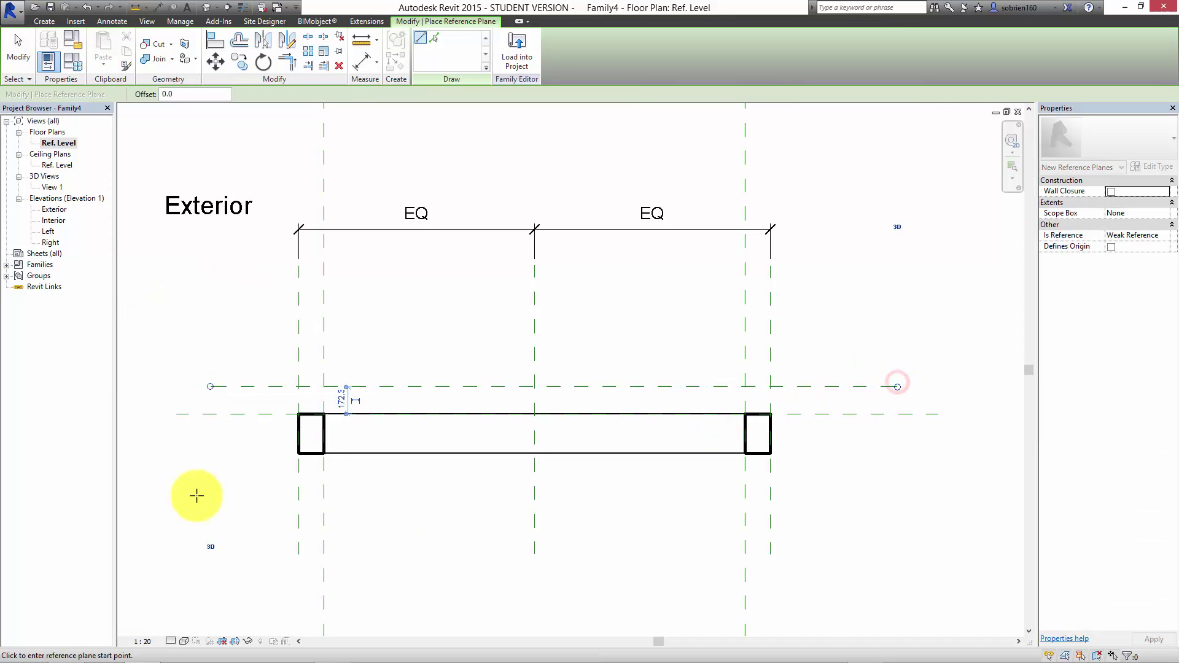
{"action": "left_click", "coordinate": [211, 444]}
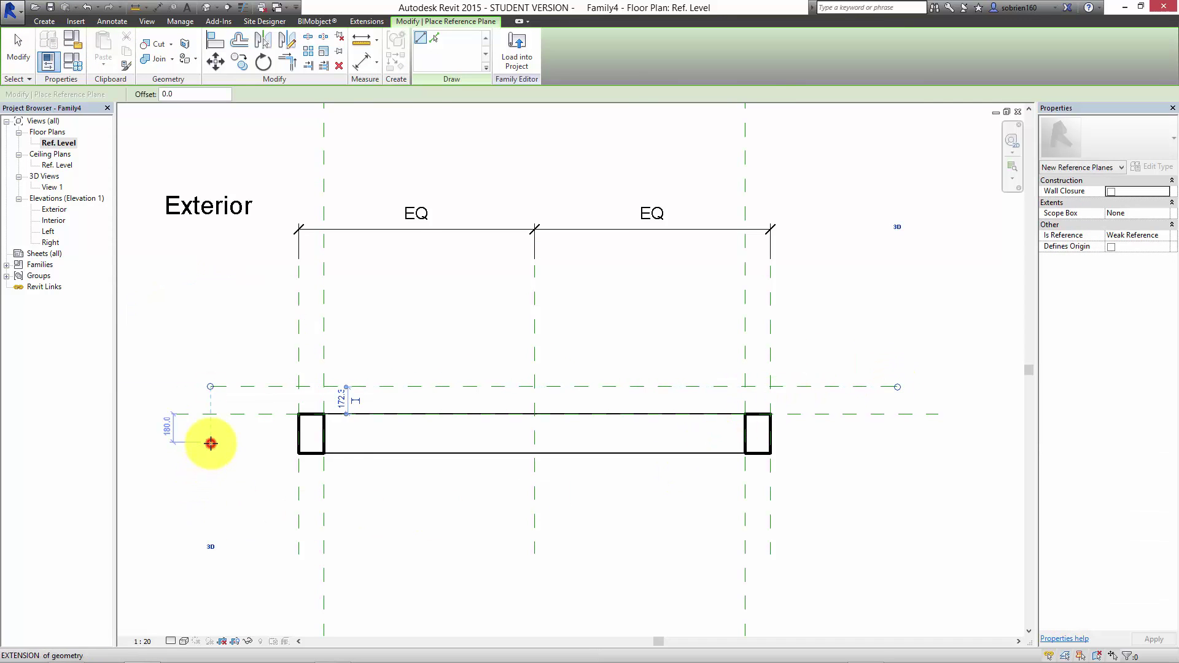
{"action": "left_click", "coordinate": [901, 447]}
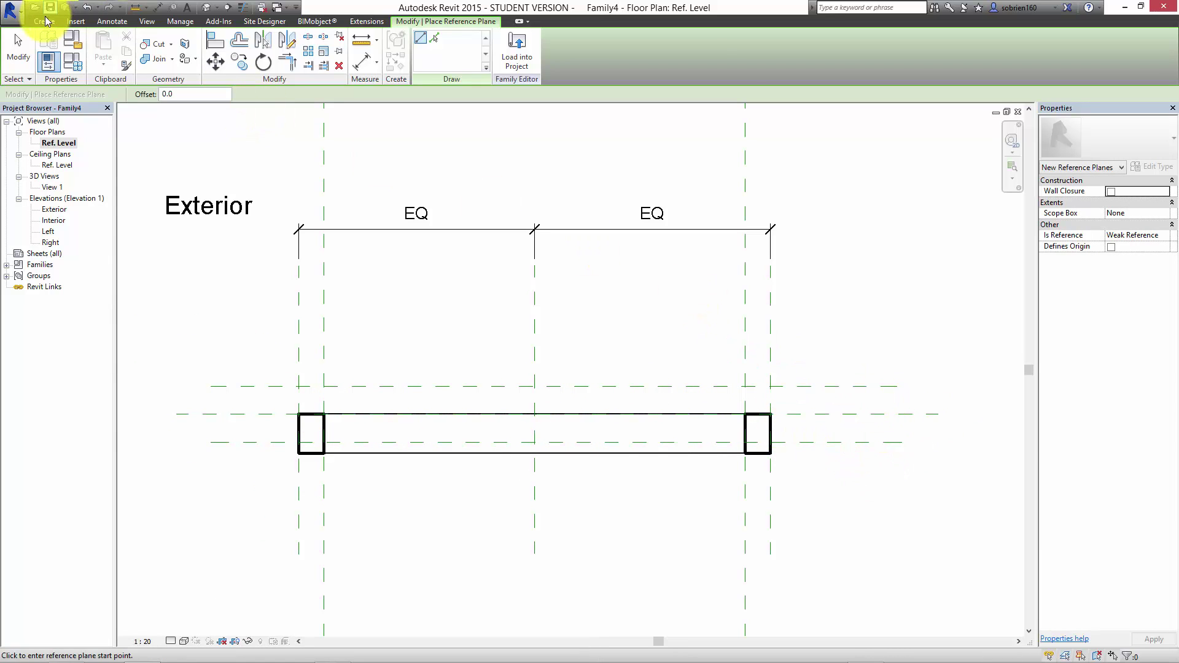
Step: Dimension the three horizontal reference planes in plan with an aligned dimension string and make its segments equal
{"action": "left_click", "coordinate": [111, 22]}
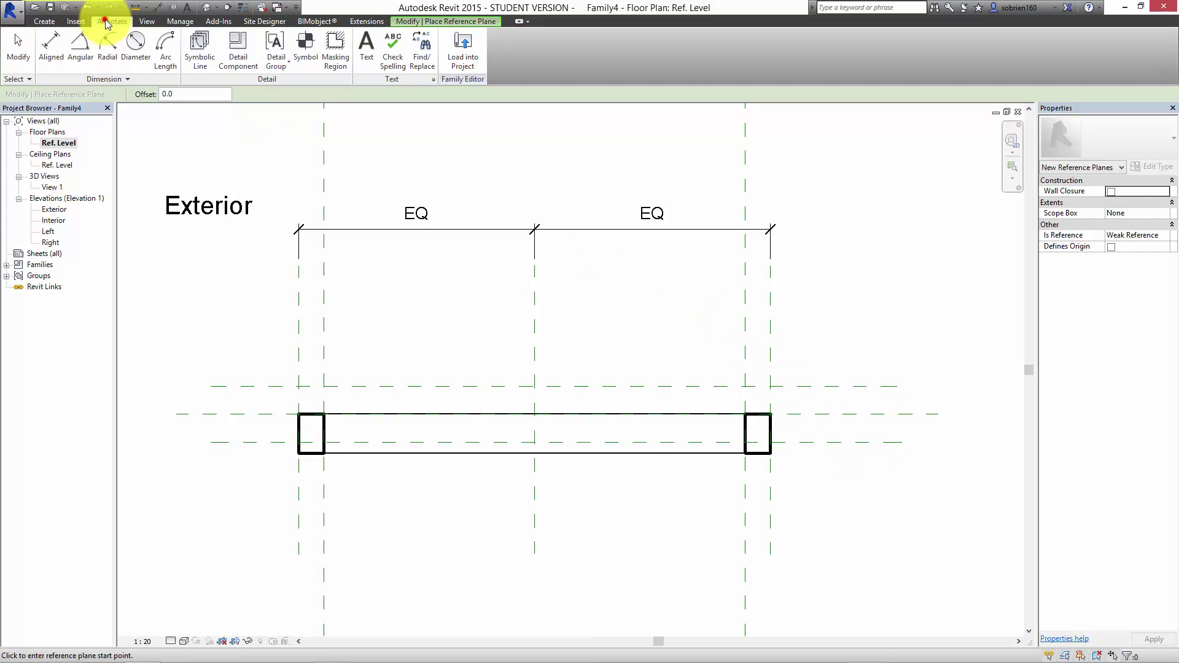
{"action": "left_click", "coordinate": [60, 48]}
{"action": "left_click", "coordinate": [854, 386]}
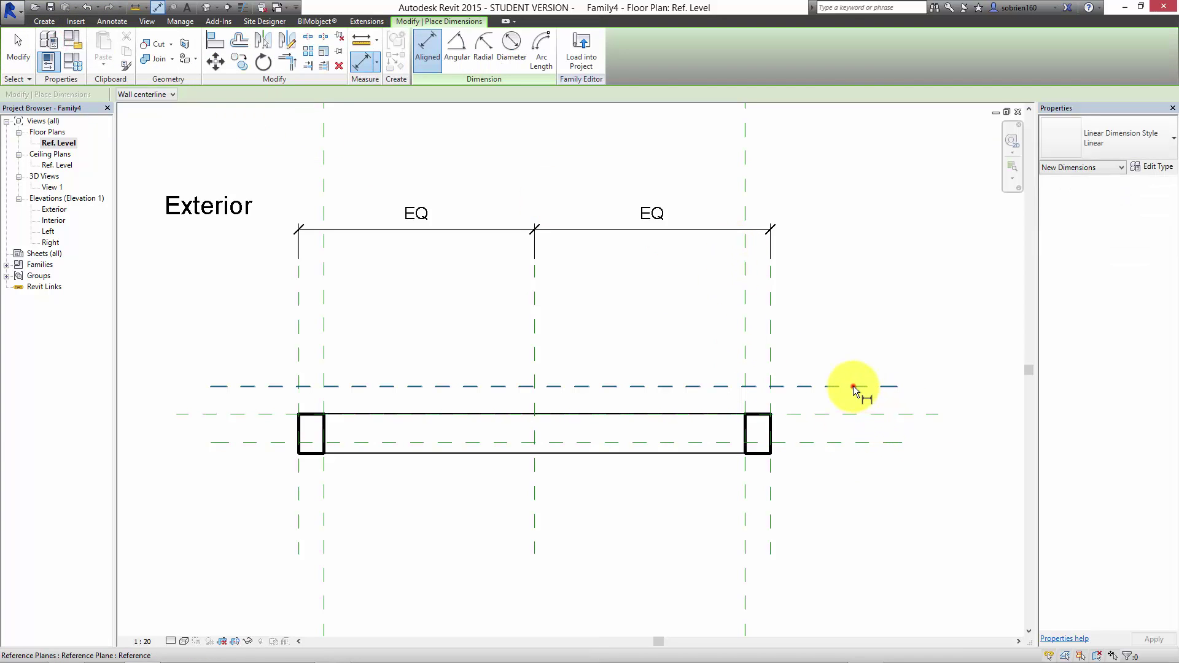
{"action": "left_click", "coordinate": [850, 413]}
{"action": "left_click", "coordinate": [858, 442]}
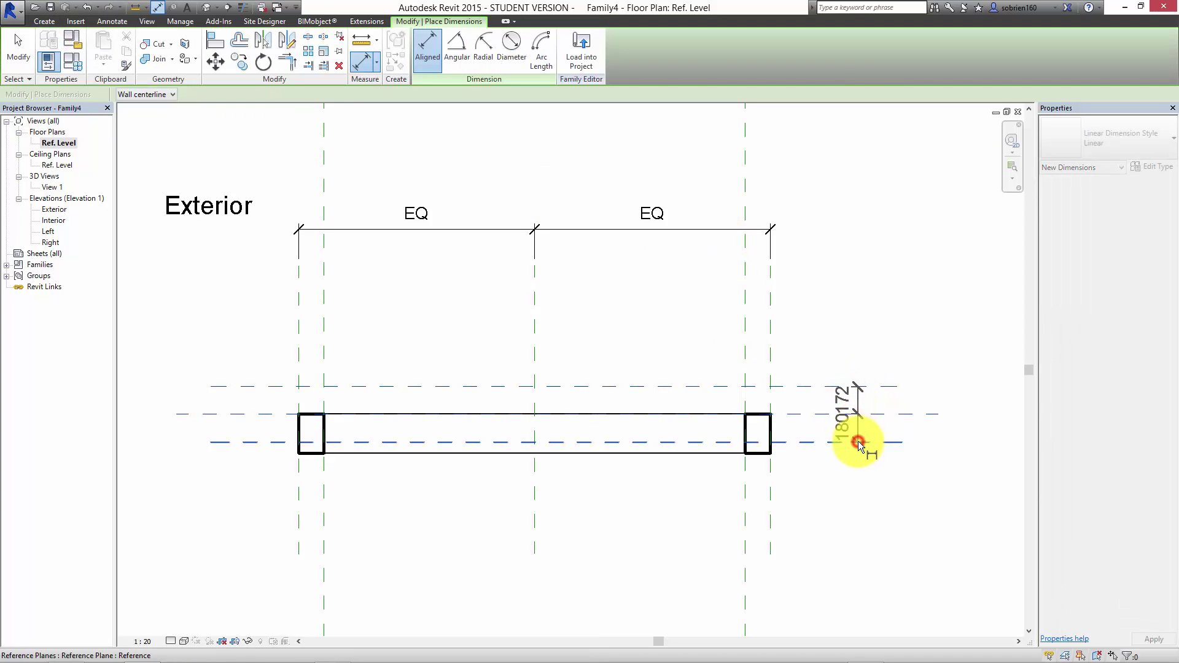
{"action": "left_click", "coordinate": [875, 433]}
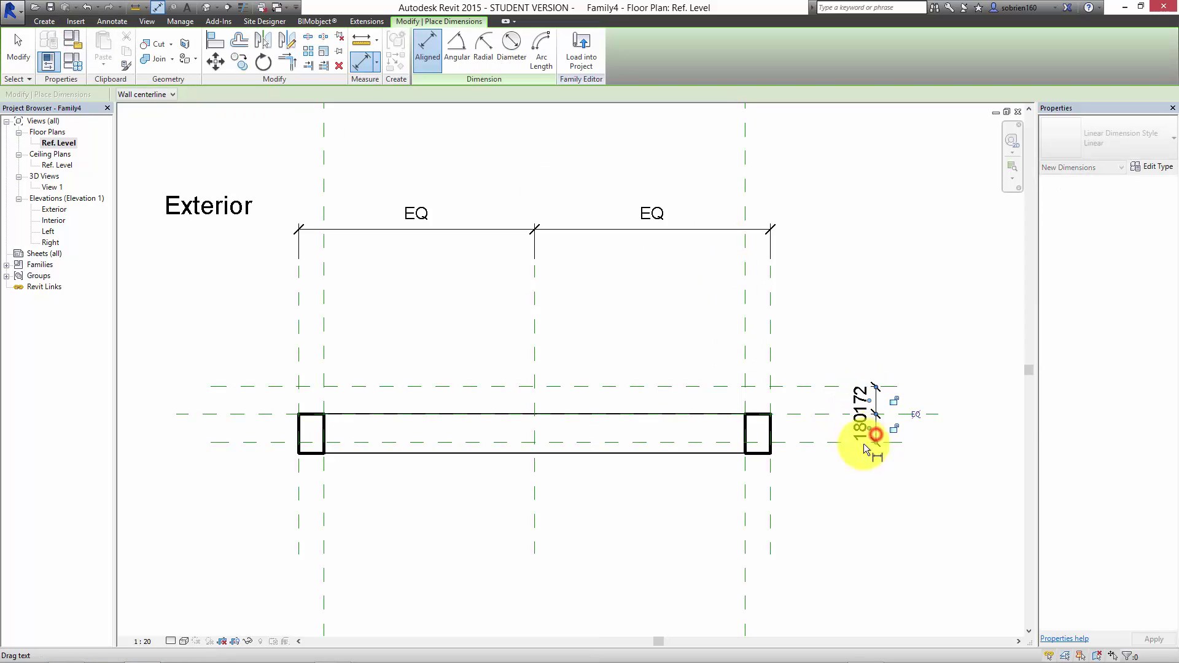
{"action": "left_click", "coordinate": [914, 415]}
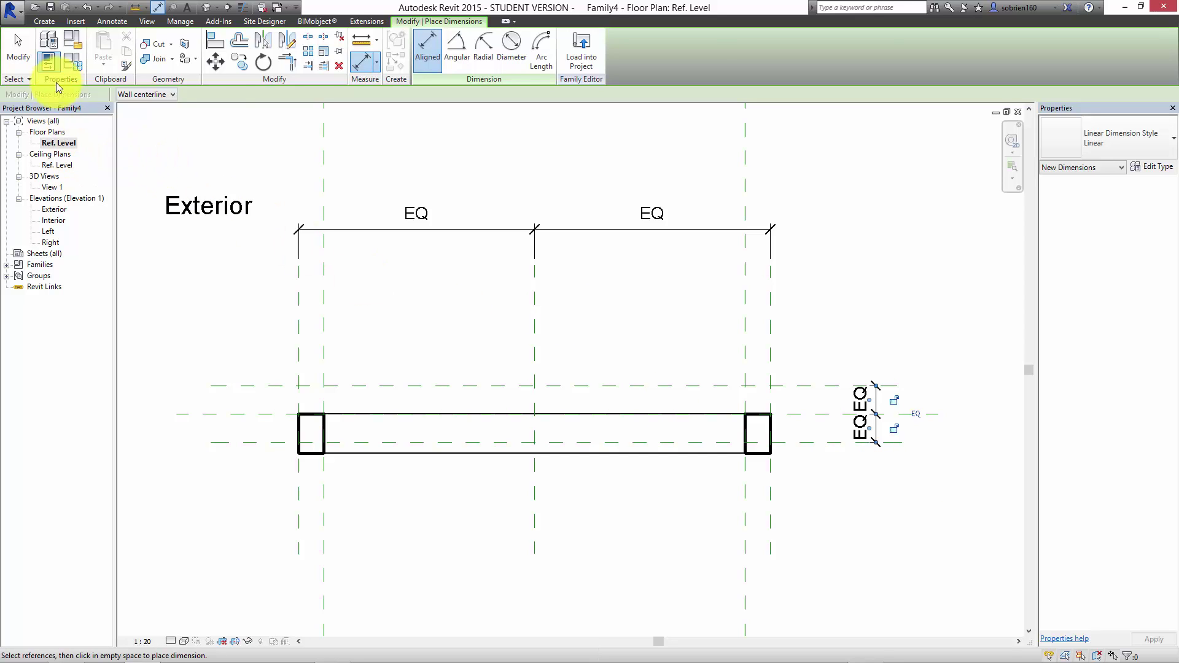
Step: Add an aligned dimension for the overall distance between the upper and lower outer horizontal reference planes
{"action": "left_click", "coordinate": [251, 386]}
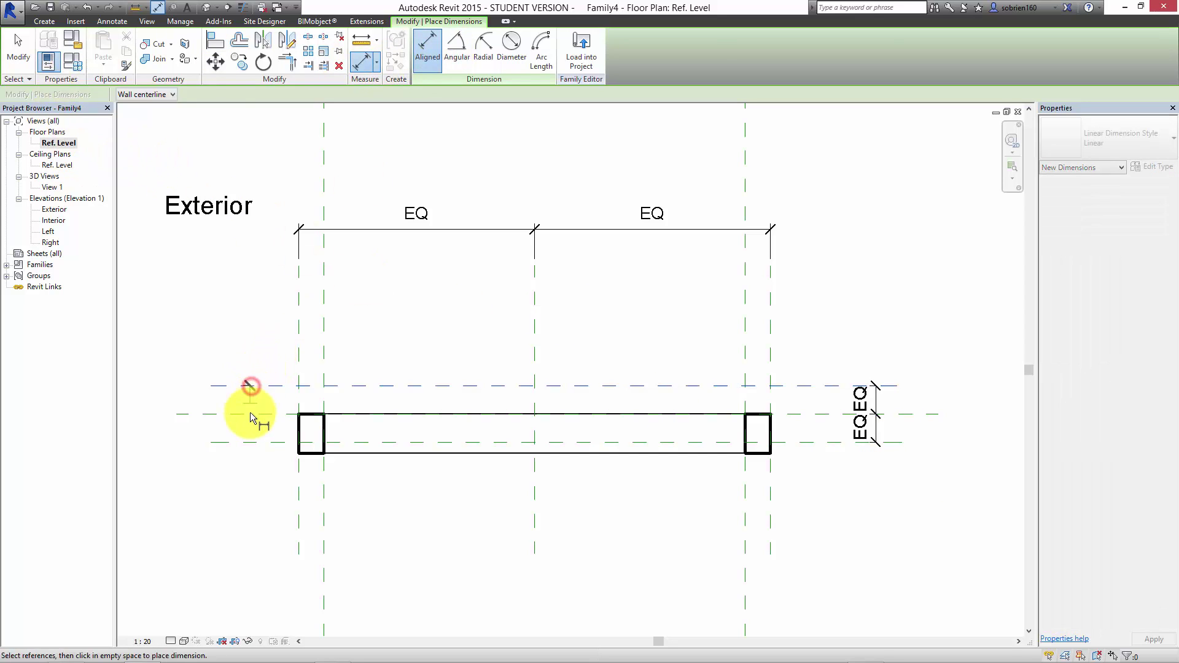
{"action": "left_click", "coordinate": [253, 441]}
{"action": "left_click", "coordinate": [230, 436]}
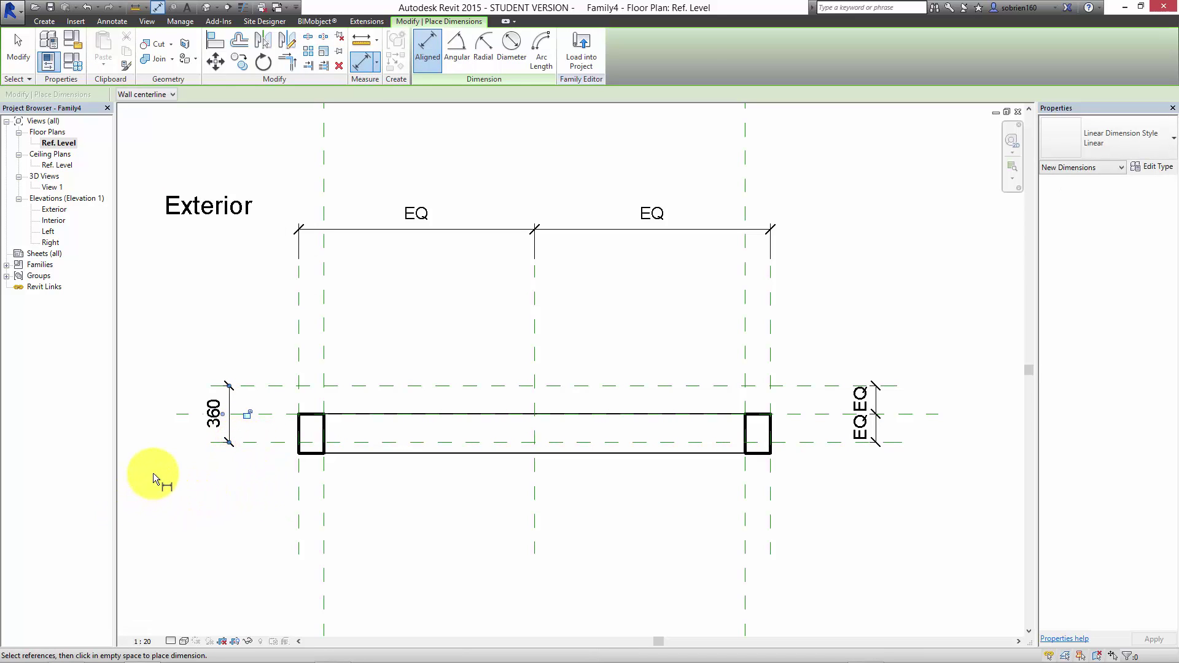
{"action": "key", "text": "Escape"}
{"action": "key", "text": "Escape"}
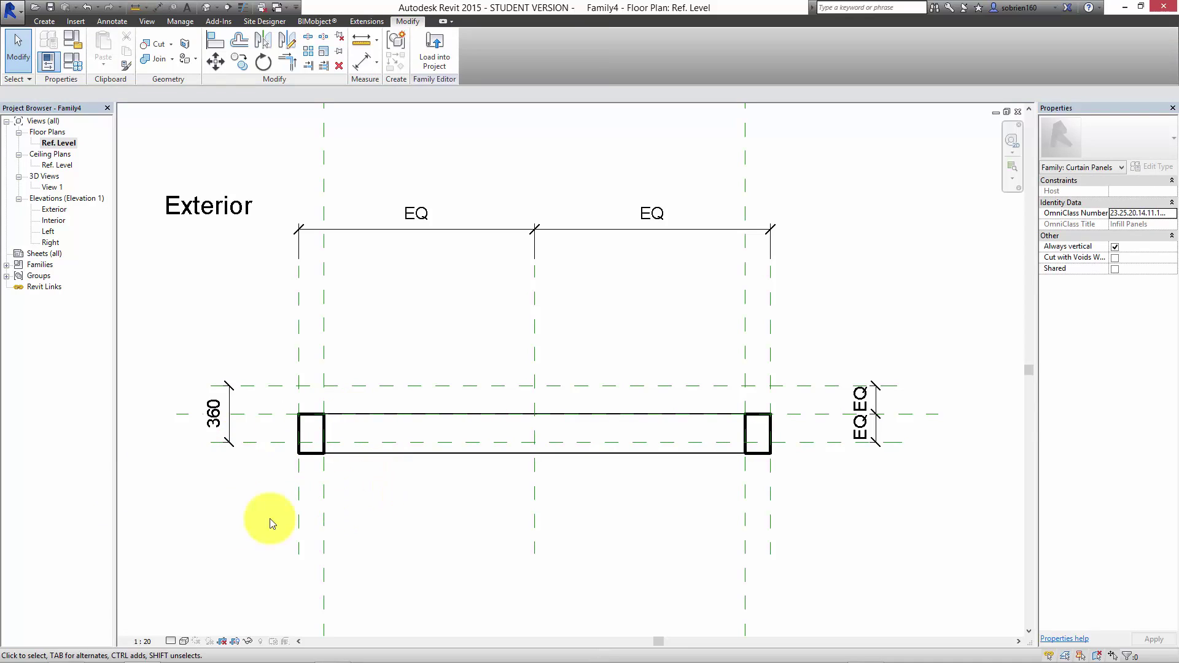
Step: Label the overall depth dimension with a new family type parameter named Frame Depth
{"action": "left_click", "coordinate": [217, 426]}
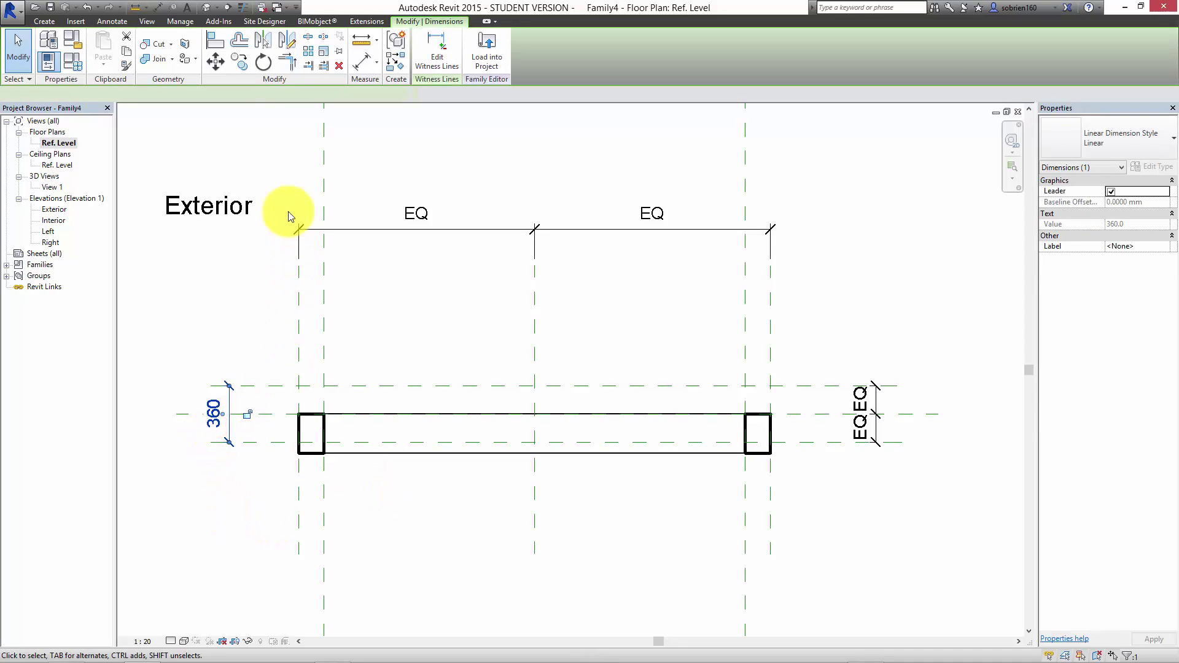
{"action": "left_click", "coordinate": [301, 91]}
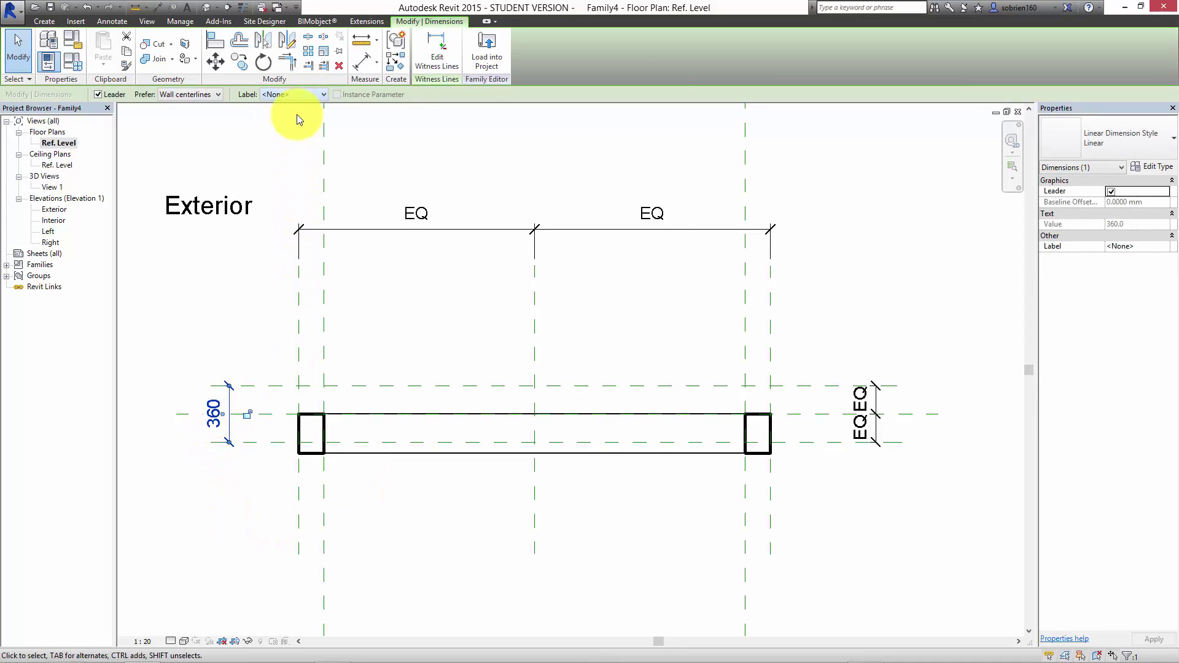
{"action": "left_click", "coordinate": [299, 120]}
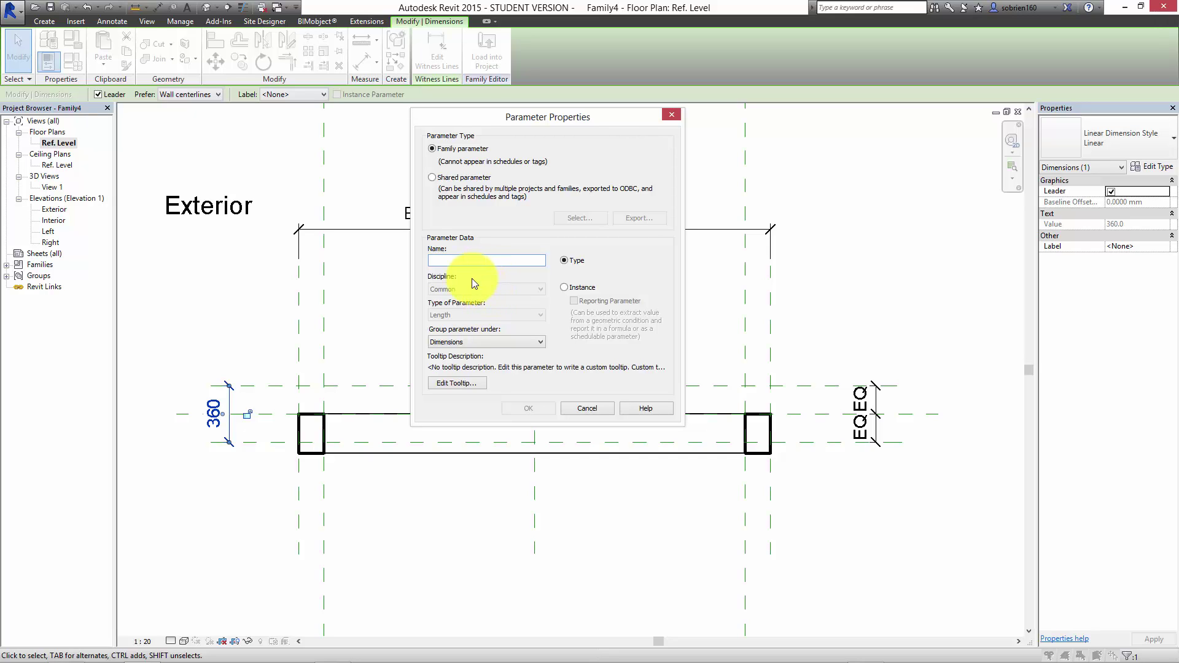
{"action": "type", "text": "Frame Depth"}
{"action": "left_click", "coordinate": [535, 406]}
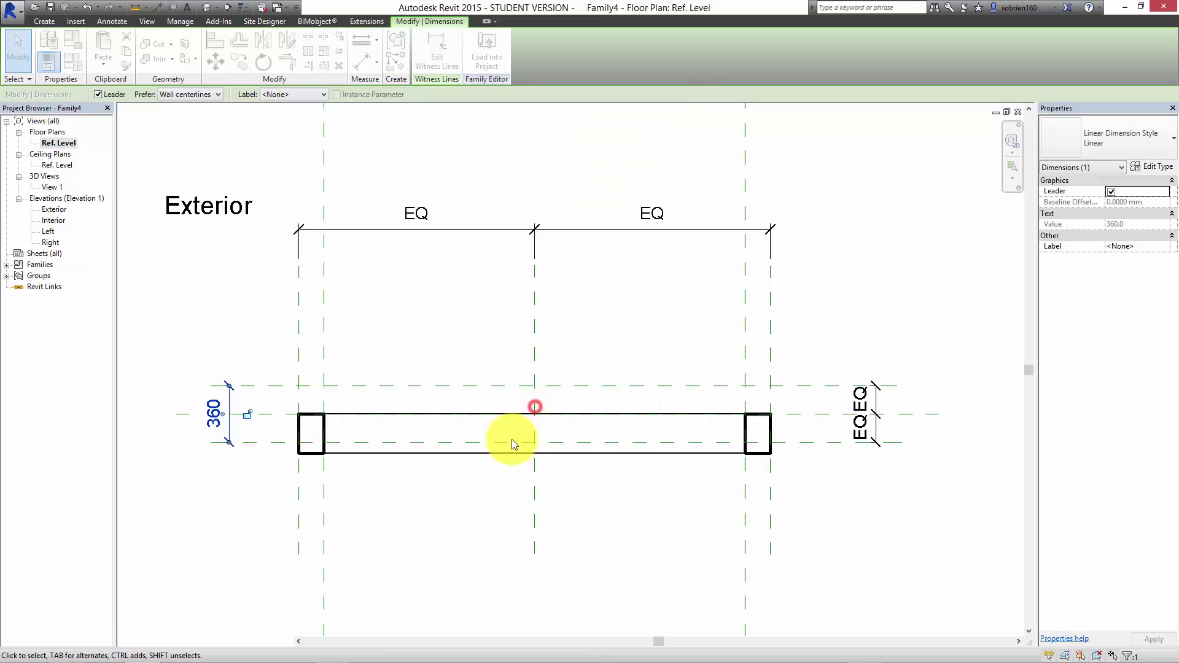
{"action": "left_click", "coordinate": [426, 554]}
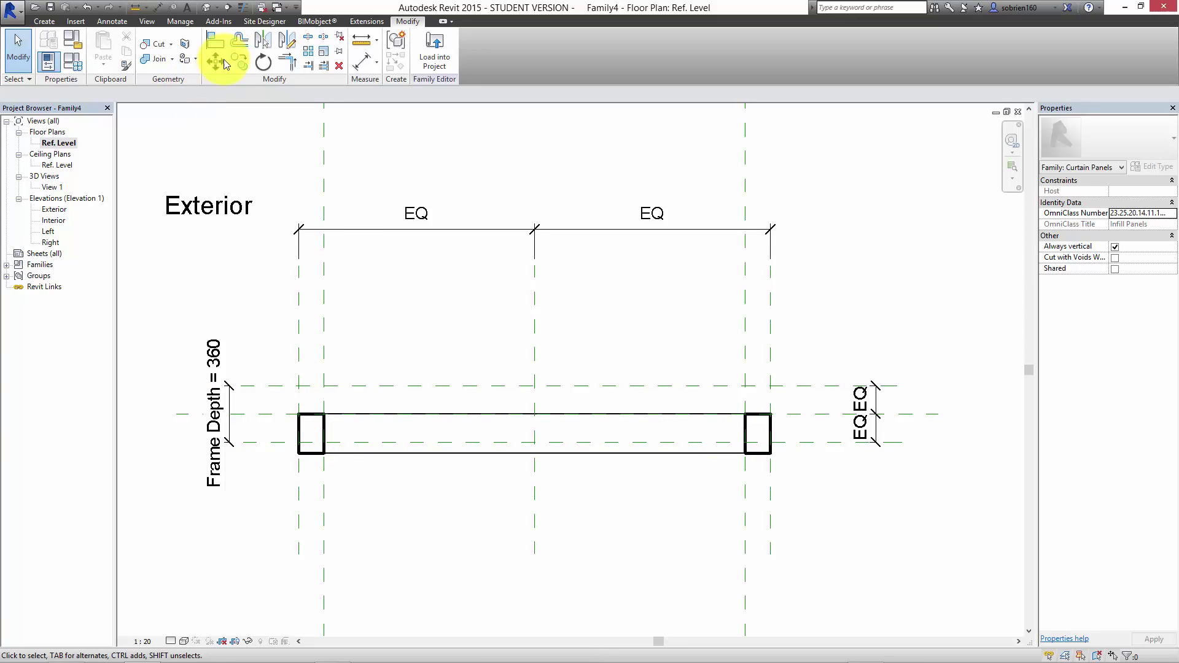
Step: Align the upper face of the frame extrusion to the upper outer reference plane and lock it
{"action": "left_click", "coordinate": [215, 41]}
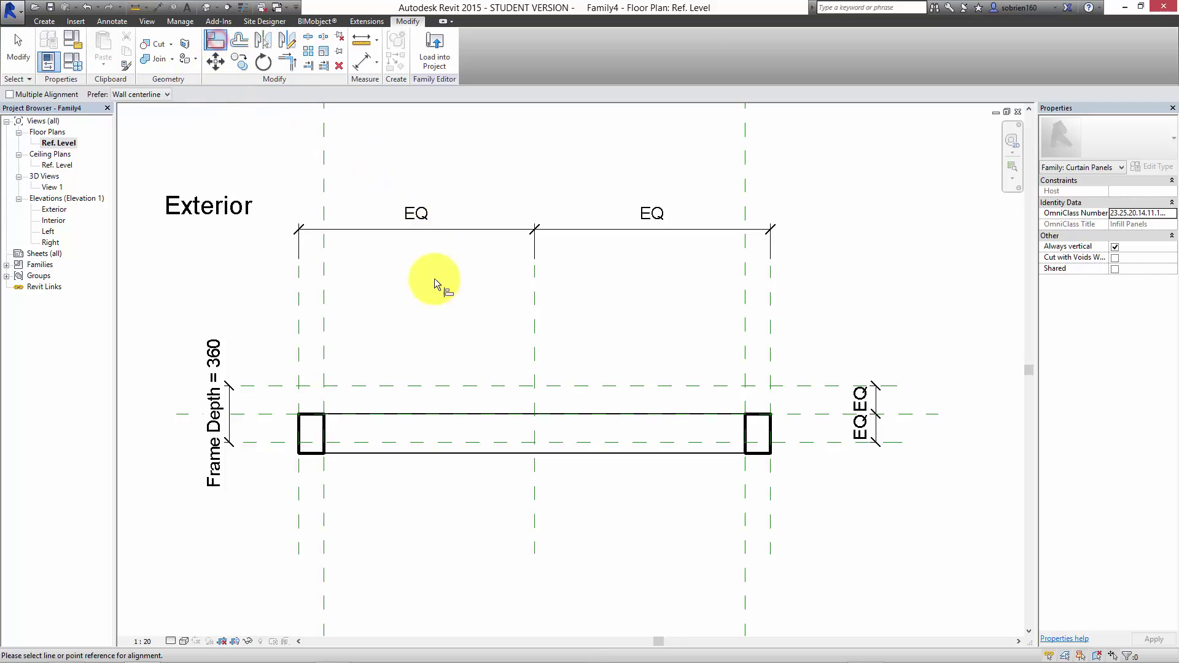
{"action": "left_click", "coordinate": [463, 386]}
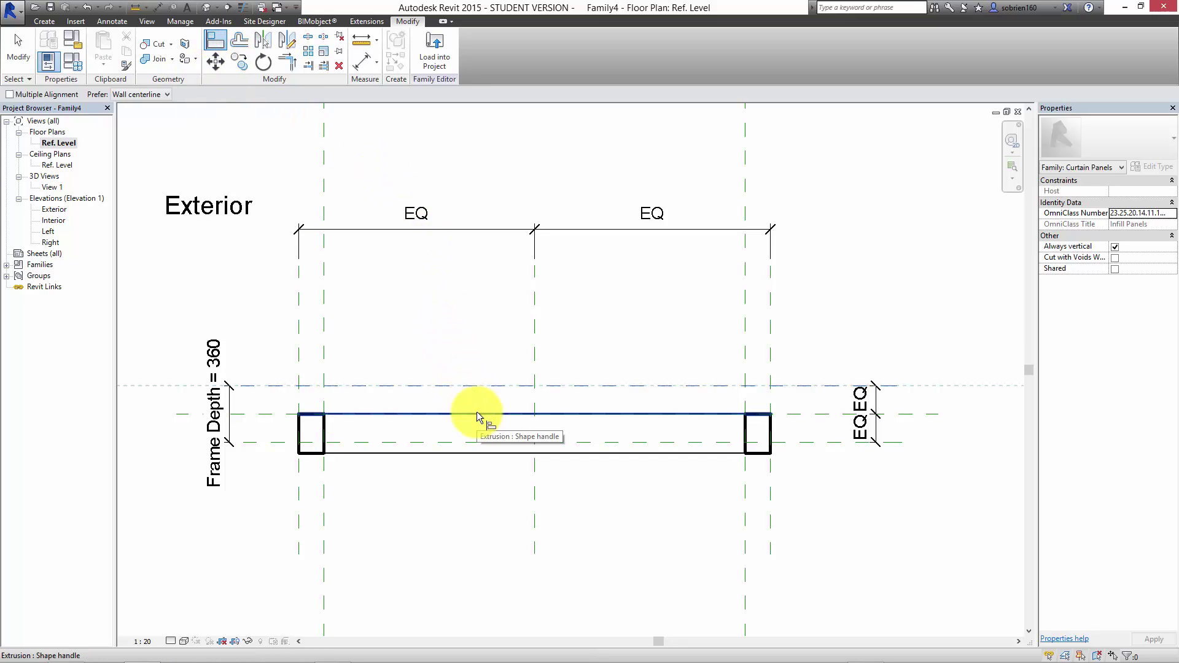
{"action": "left_click", "coordinate": [477, 413]}
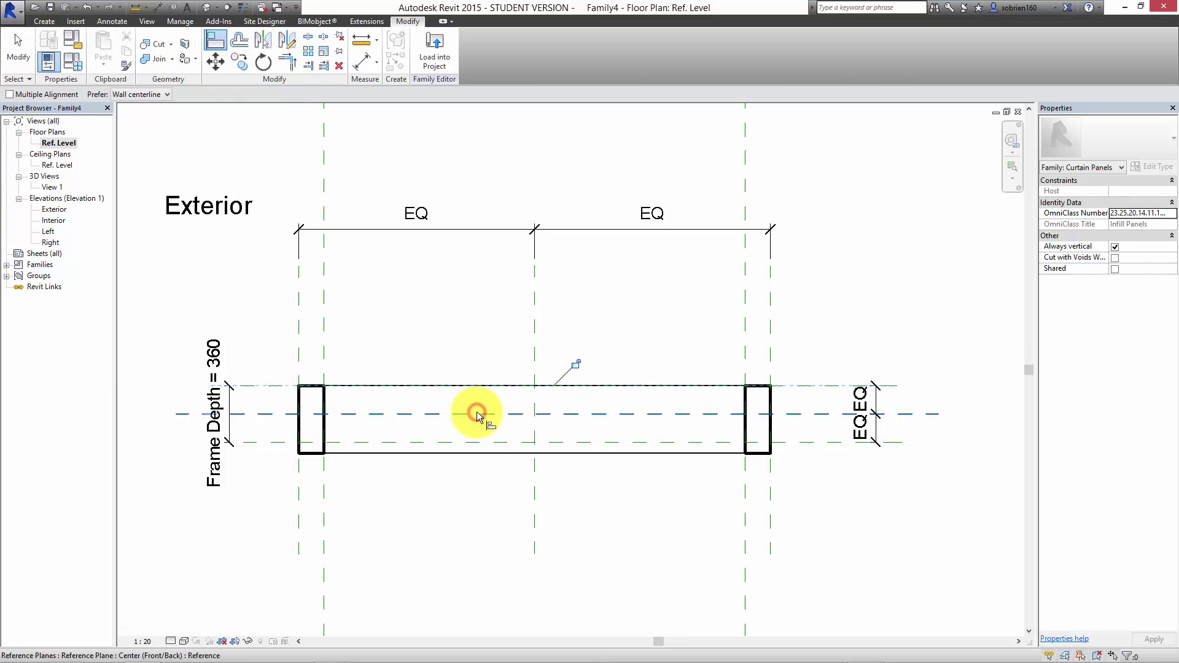
{"action": "left_click", "coordinate": [576, 365]}
Step: Align the lower face of the frame extrusion to the lower outer reference plane and lock it
{"action": "left_click", "coordinate": [384, 440]}
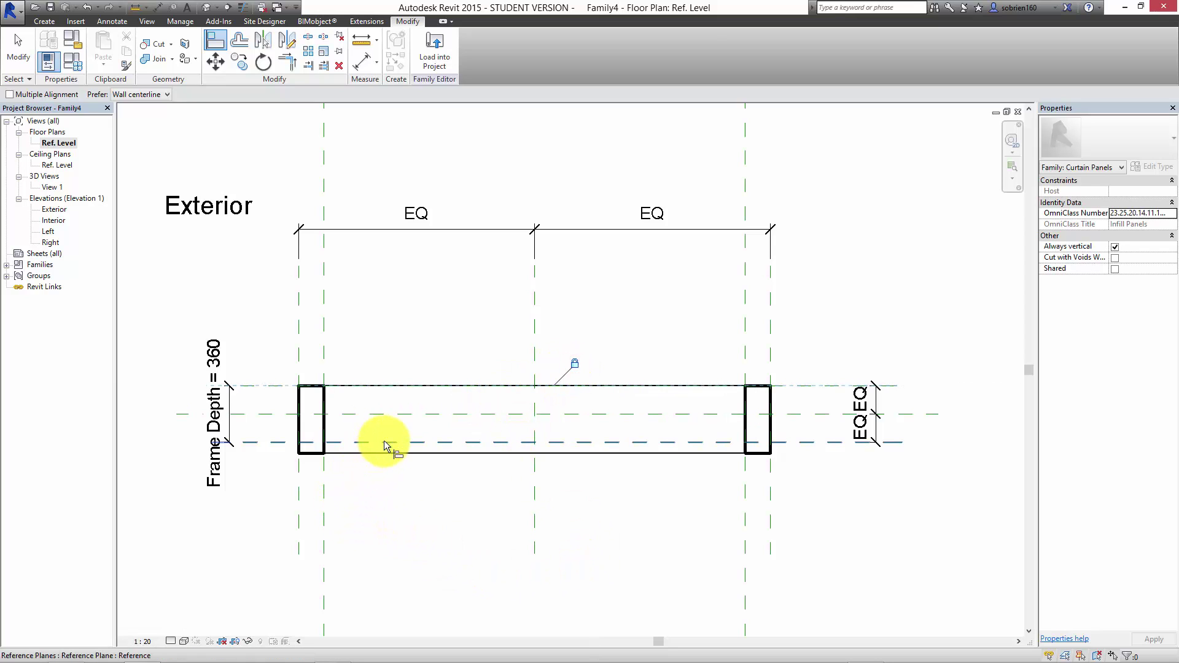
{"action": "left_click", "coordinate": [501, 452]}
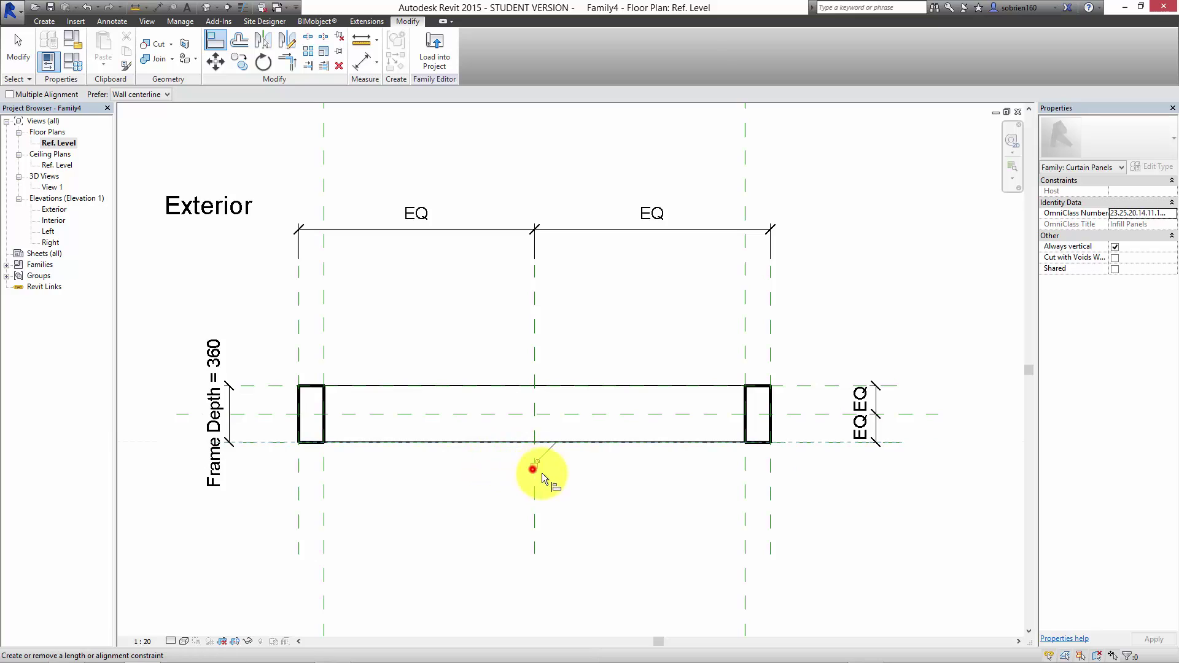
{"action": "left_click", "coordinate": [533, 469]}
{"action": "left_click", "coordinate": [564, 489]}
{"action": "key", "text": "Escape"}
{"action": "key", "text": "Escape"}
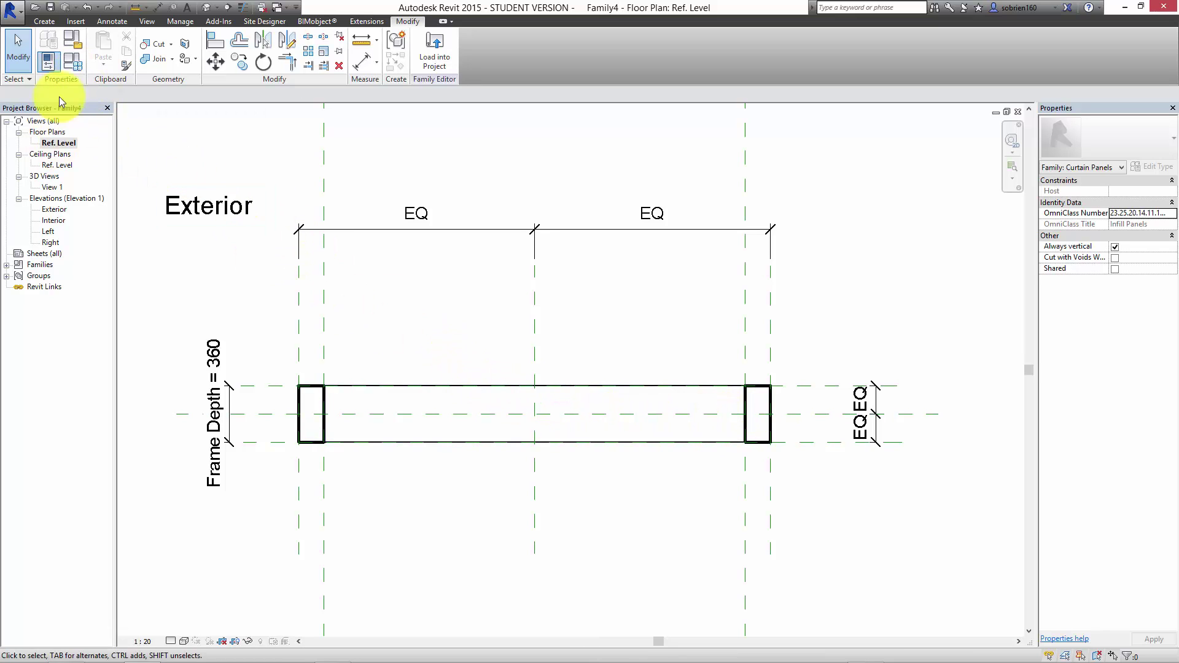
Step: Set the Frame Depth parameter to 150 in the family types and apply it to the frame
{"action": "left_click", "coordinate": [73, 62]}
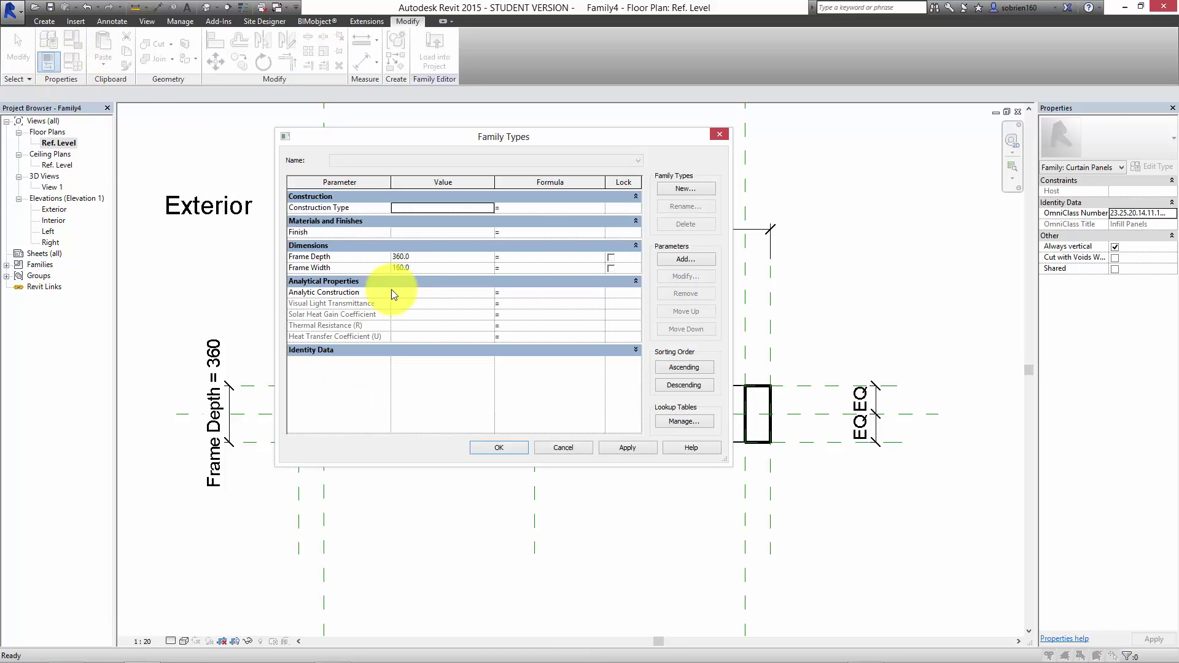
{"action": "left_click", "coordinate": [410, 257]}
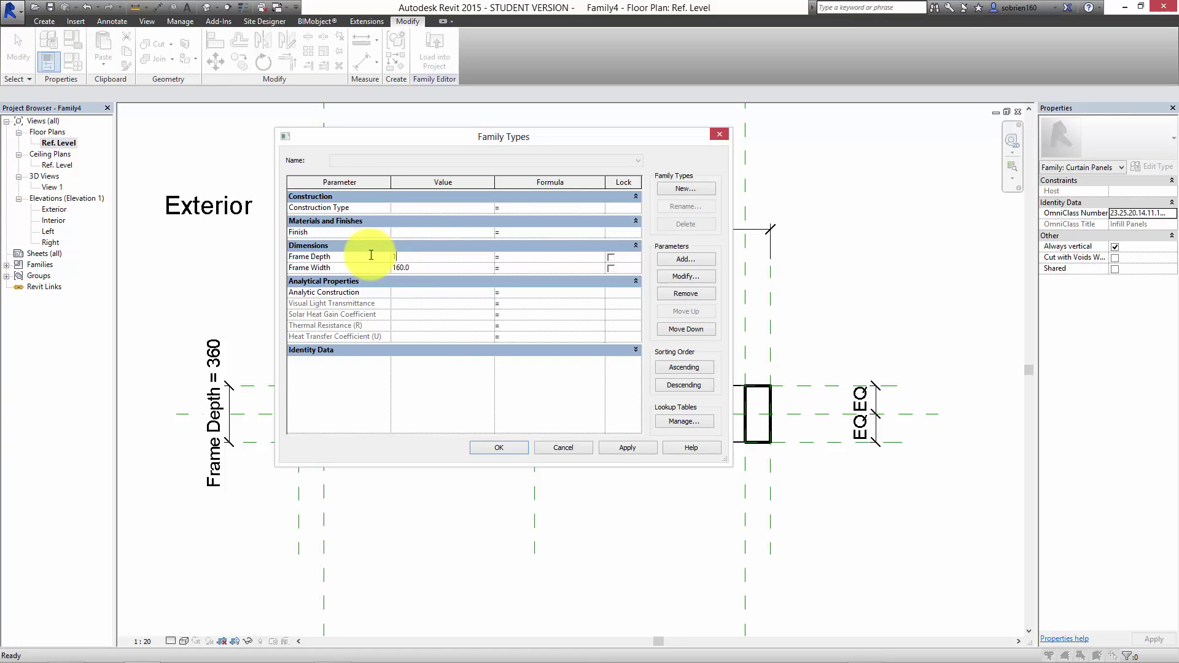
{"action": "type", "text": "150"}
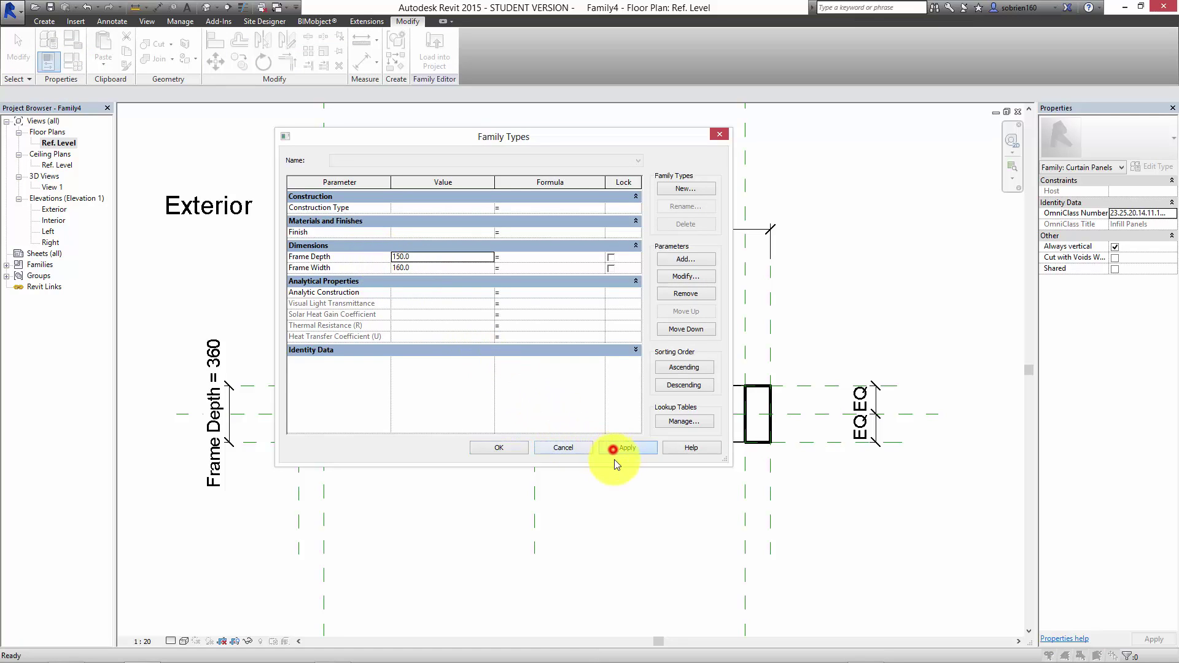
{"action": "left_click", "coordinate": [614, 458]}
{"action": "left_click", "coordinate": [514, 449]}
{"action": "left_click", "coordinate": [480, 527]}
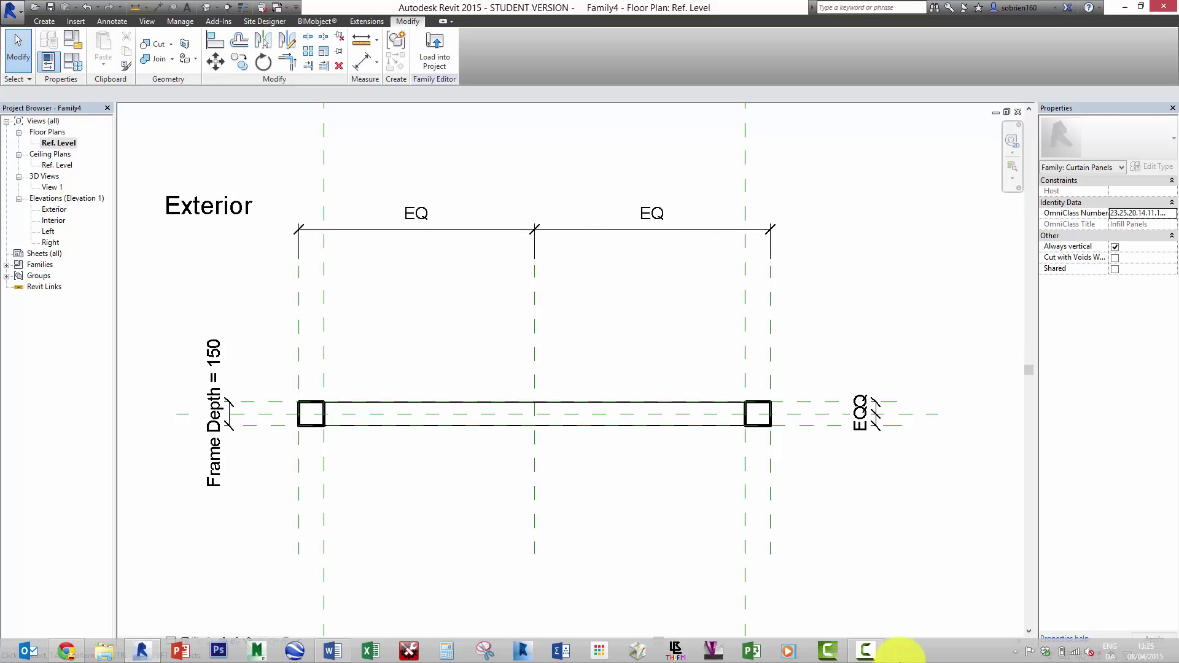
{"action": "left_click", "coordinate": [851, 650]}
{"action": "left_click", "coordinate": [951, 581]}
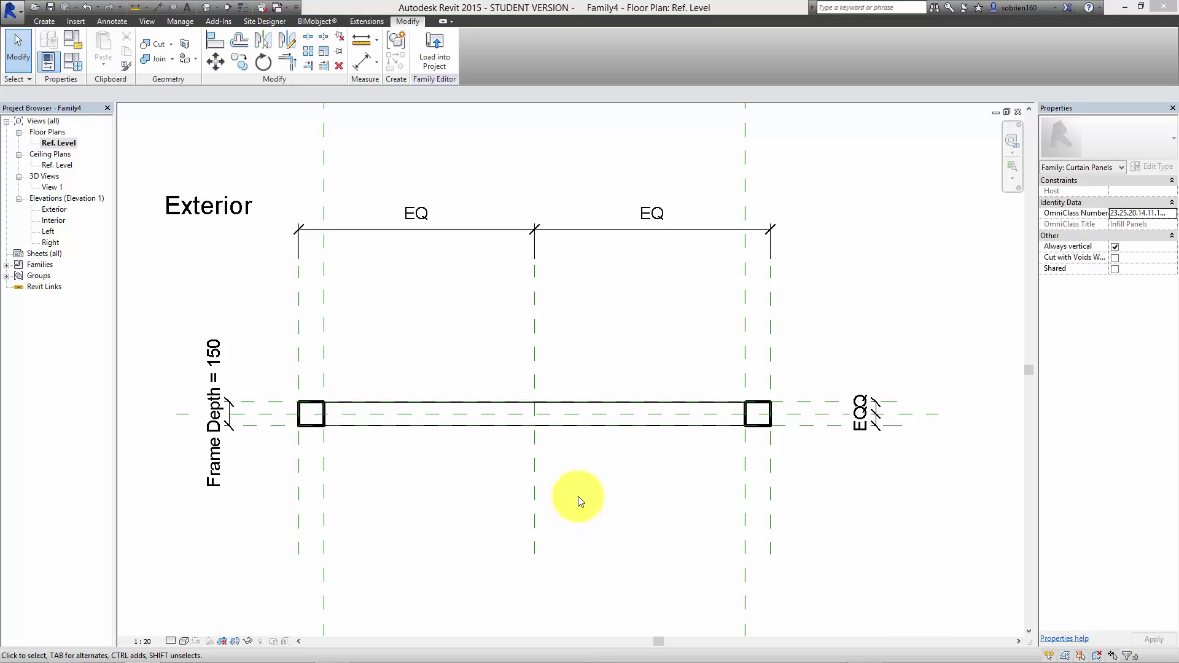
Step: Tile the open views and open the material selection for the frame extrusion
{"action": "key", "text": "w"}
{"action": "key", "text": "t"}
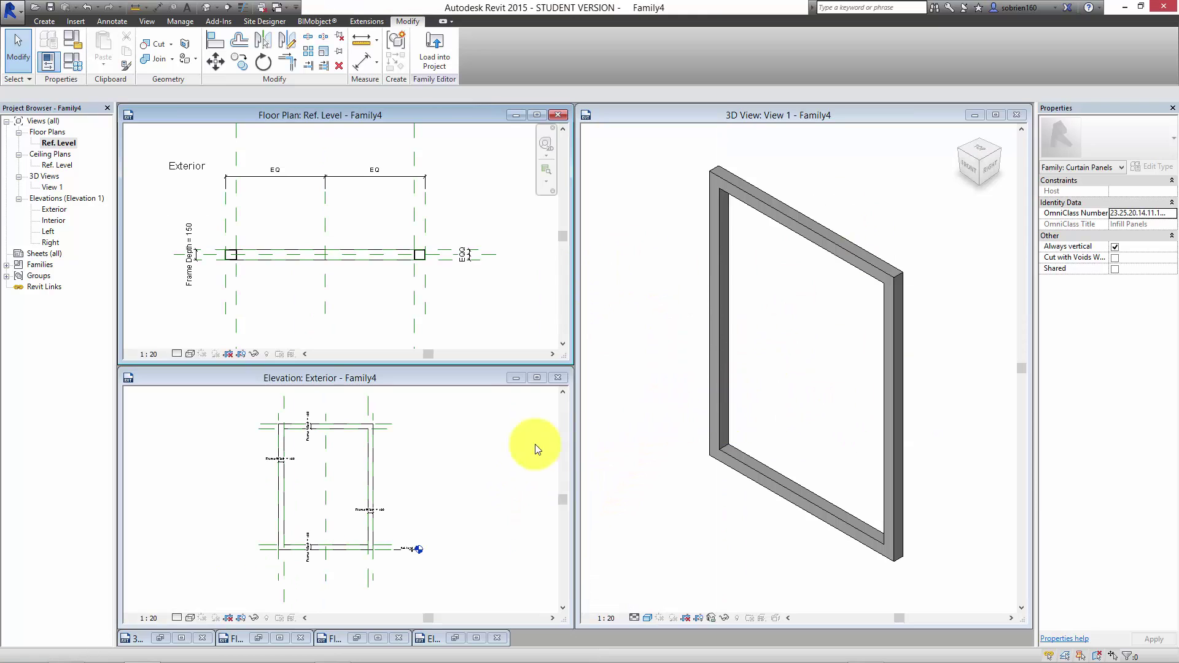
{"action": "left_click", "coordinate": [786, 495]}
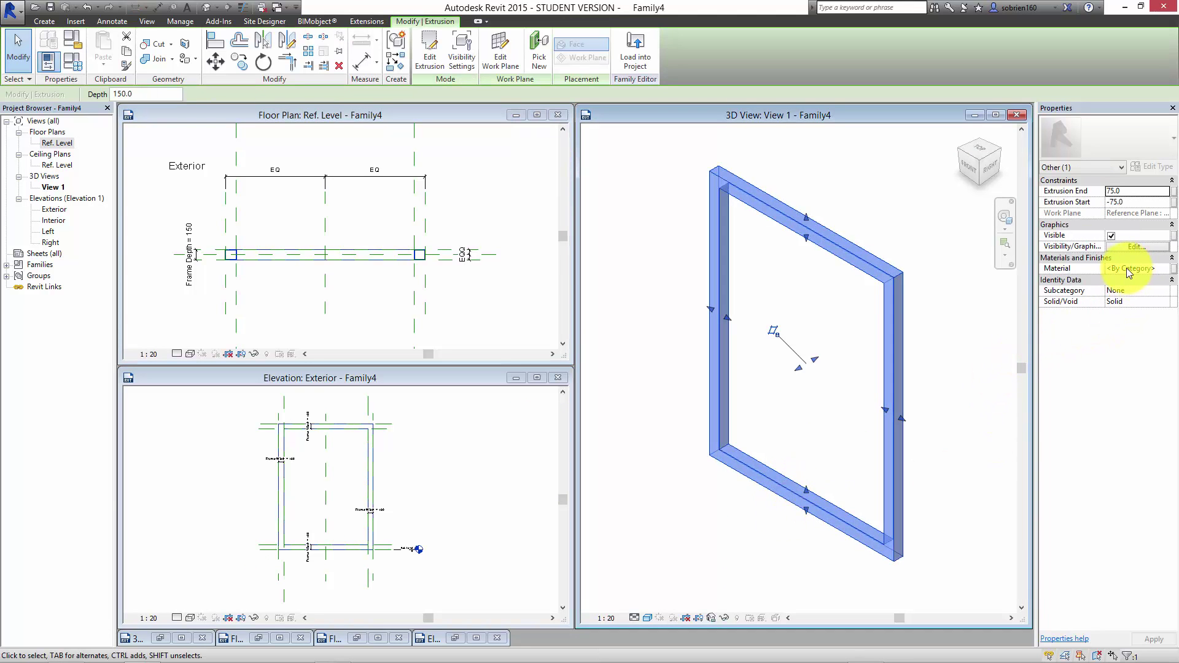
{"action": "left_click", "coordinate": [1160, 268]}
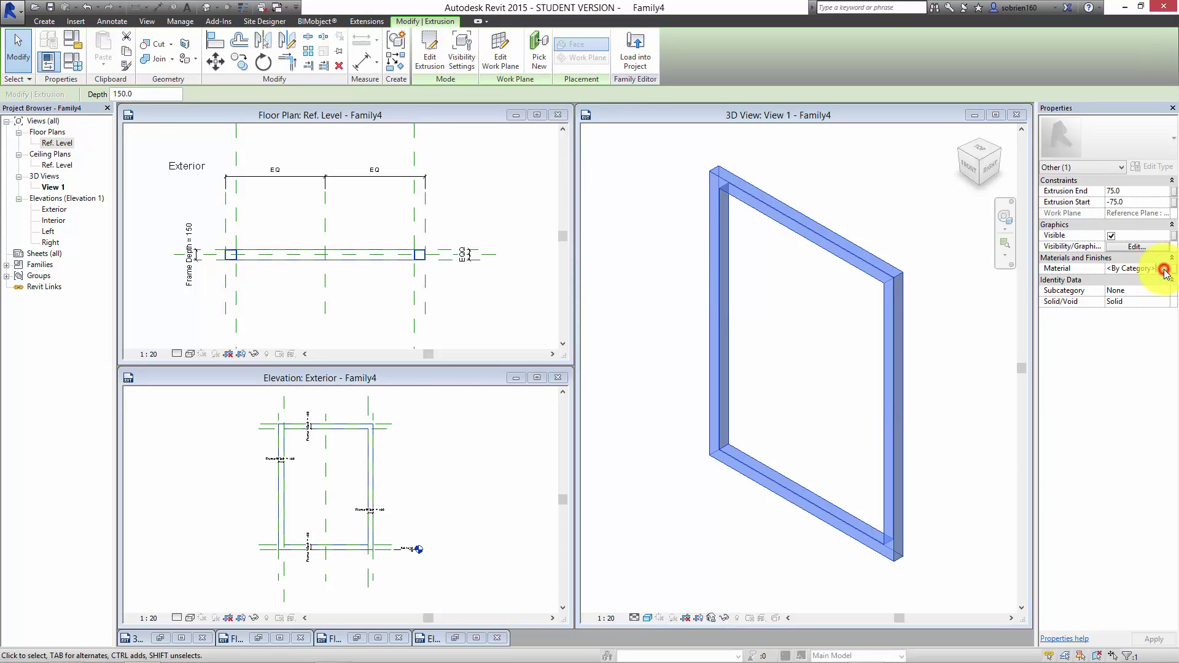
{"action": "left_click", "coordinate": [1164, 270]}
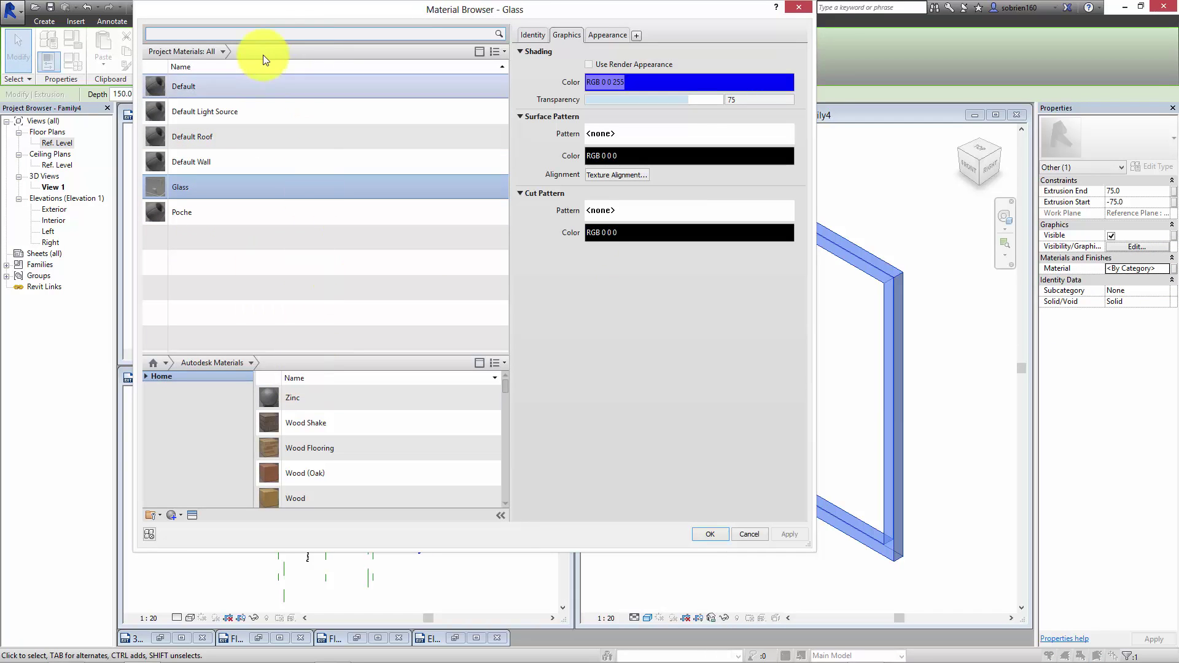
Step: Search the materials for aluminium and add Aluminum, Anodized Silver from the library to the family's materials
{"action": "left_click", "coordinate": [268, 32]}
{"action": "type", "text": "aluminium"}
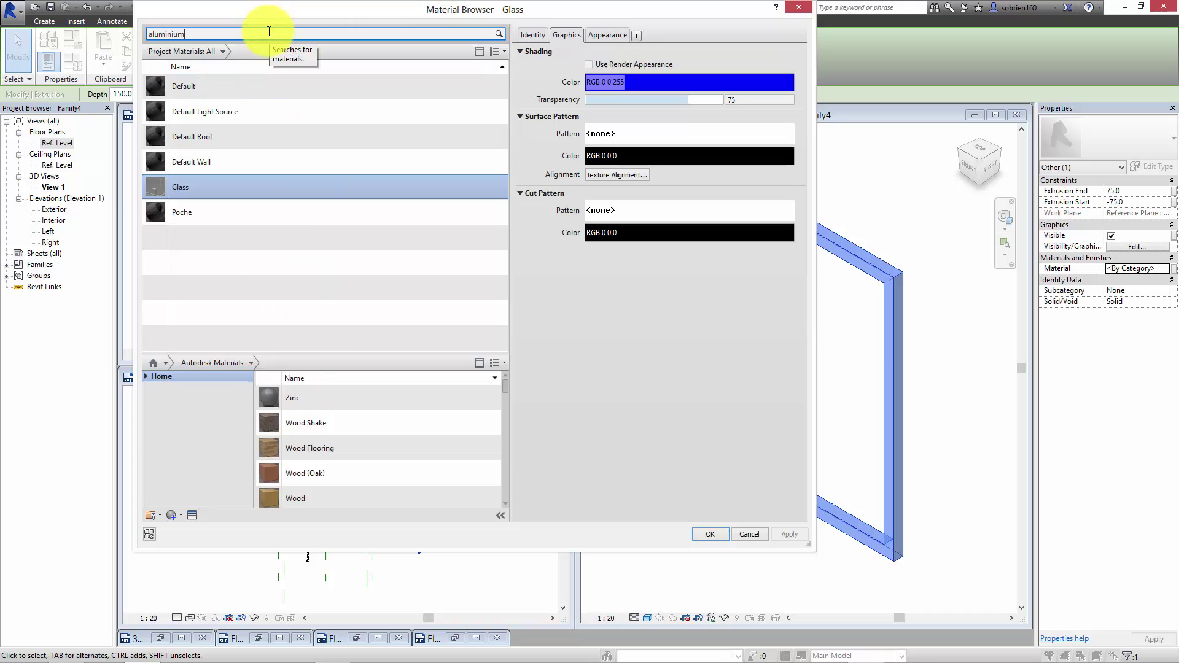
{"action": "key", "text": "Return"}
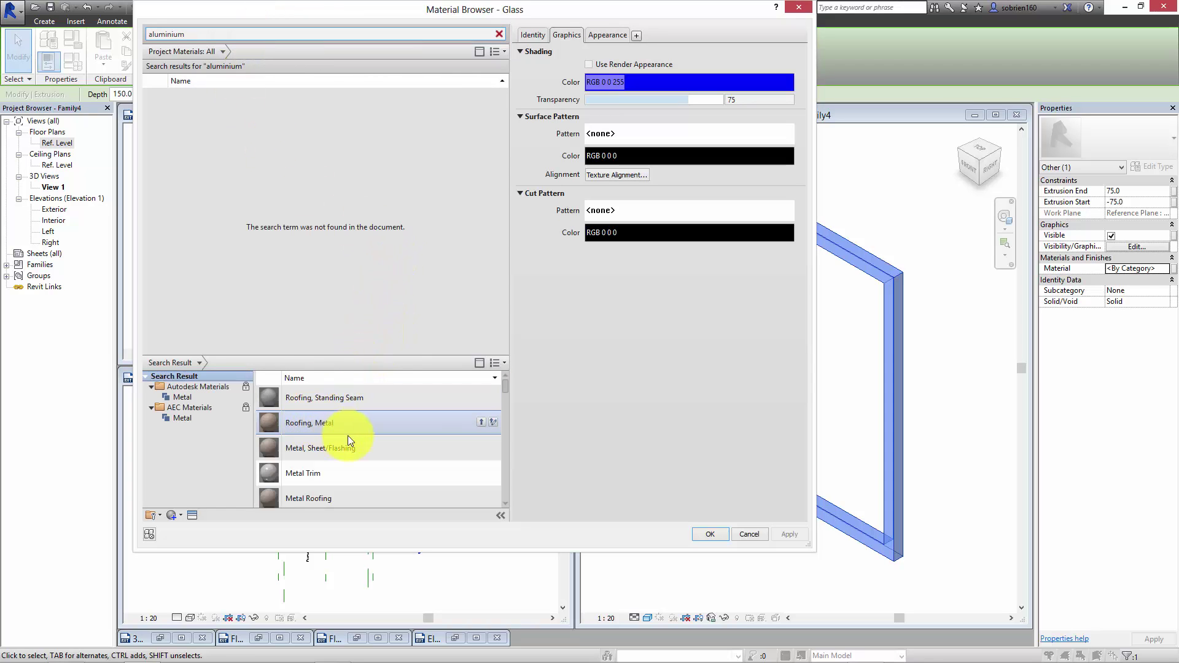
{"action": "left_click", "coordinate": [505, 503]}
{"action": "left_click", "coordinate": [506, 502]}
{"action": "left_click", "coordinate": [506, 501]}
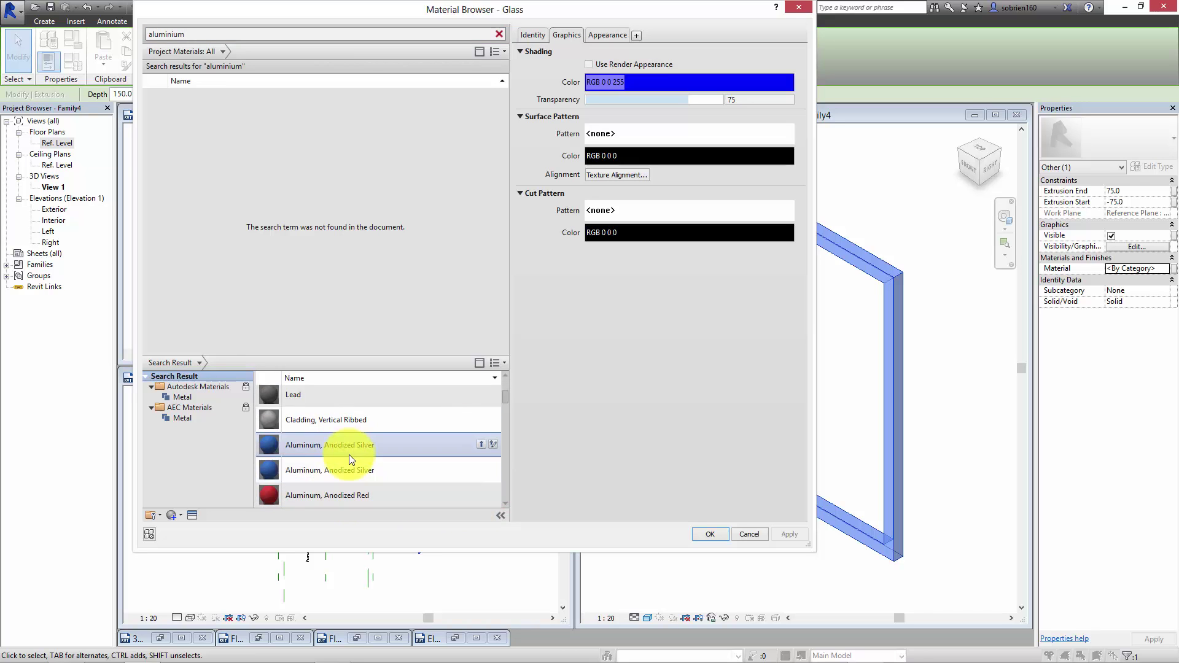
{"action": "left_click", "coordinate": [481, 444]}
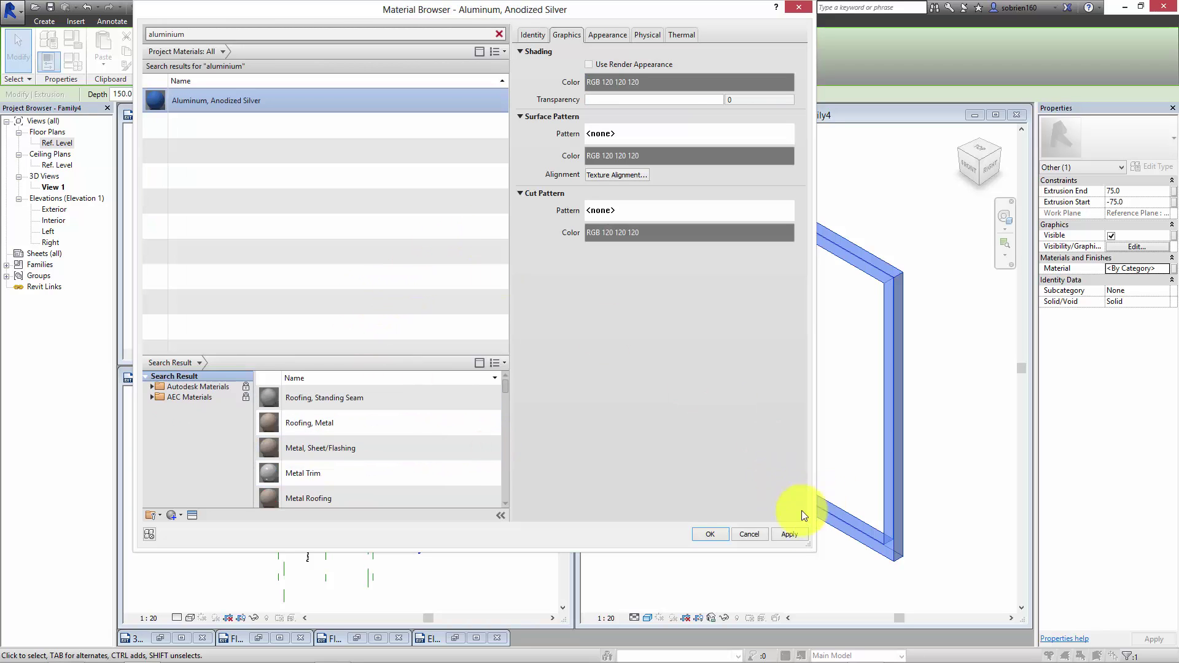
Step: Make Aluminum, Anodized Silver use its render appearance for shading and assign it to the frame extrusion
{"action": "left_click", "coordinate": [594, 64]}
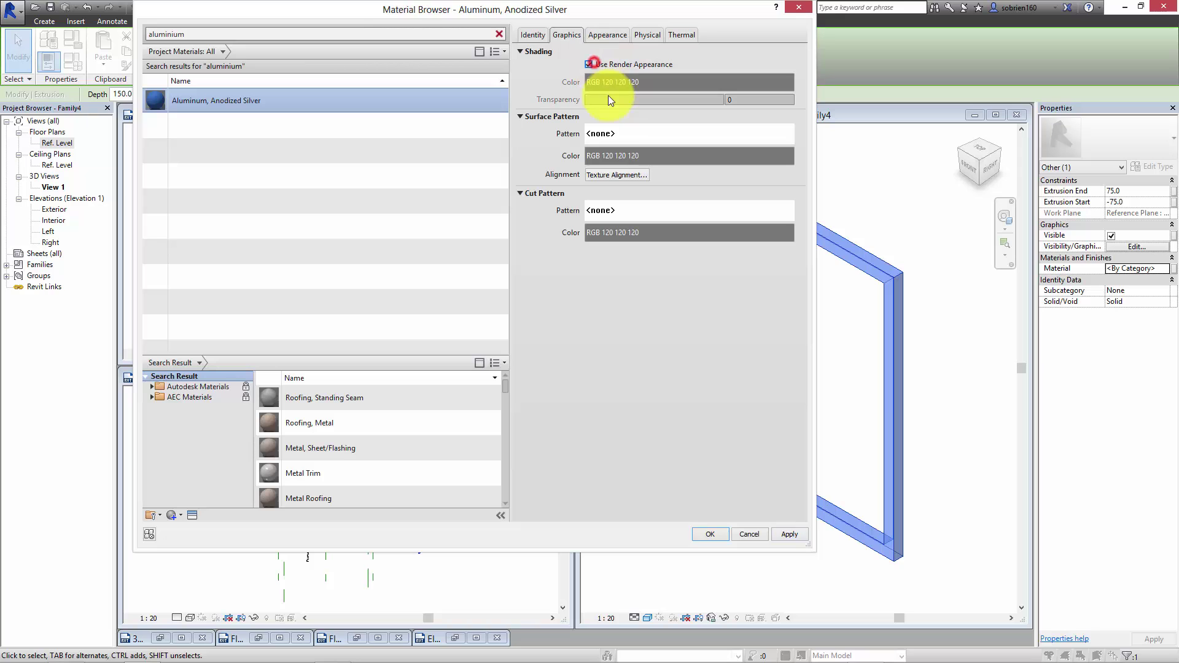
{"action": "left_click", "coordinate": [802, 533]}
{"action": "left_click", "coordinate": [710, 533]}
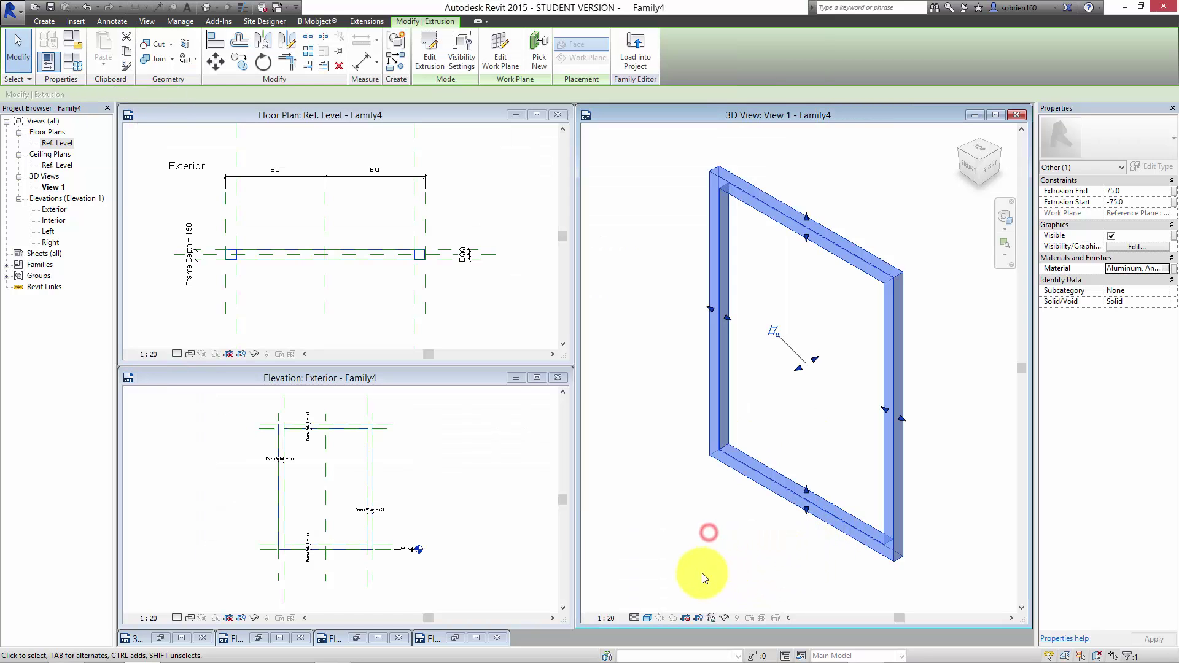
{"action": "left_click", "coordinate": [688, 565]}
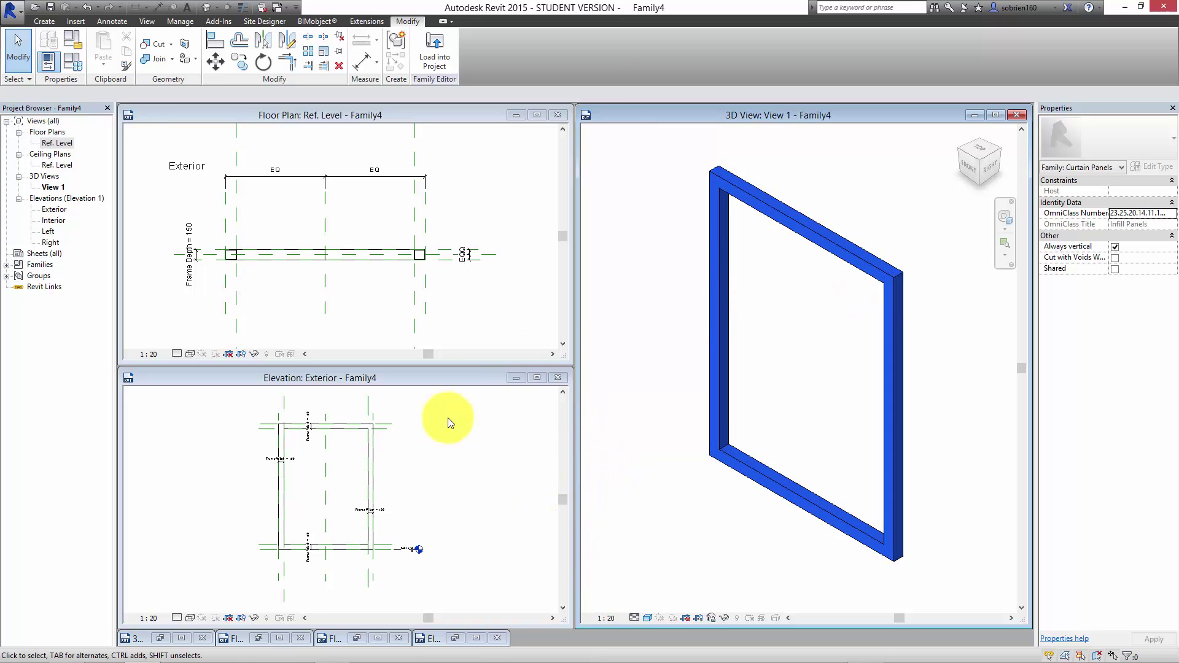
Step: In the Exterior elevation, start a new extrusion and sketch a rectangle about 2100 by 3000 inside the frame opening
{"action": "left_click", "coordinate": [455, 477]}
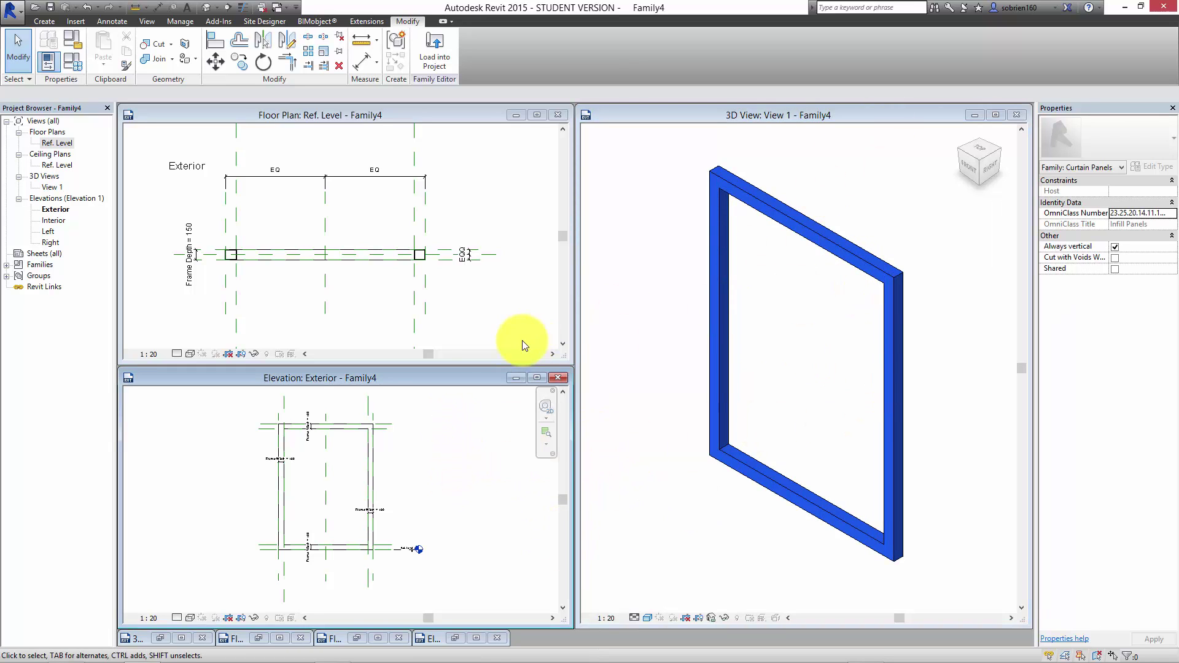
{"action": "left_click", "coordinate": [439, 451]}
{"action": "scroll", "coordinate": [347, 479], "scroll_direction": "up", "scroll_amount": 3}
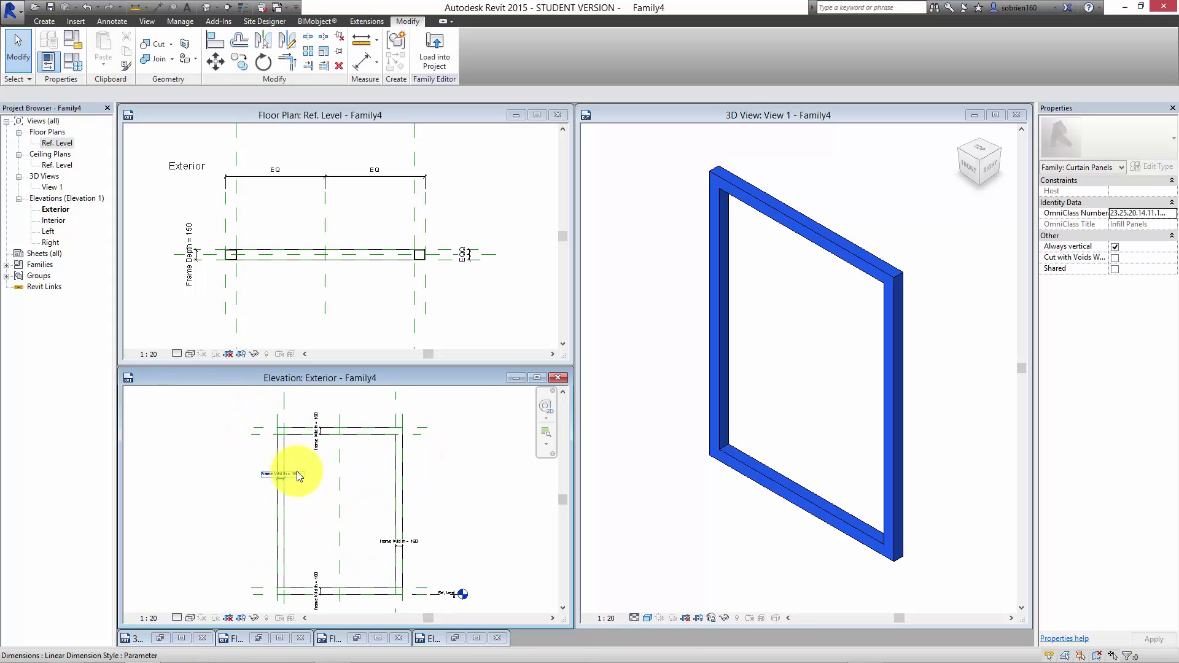
{"action": "middle_click_drag", "start_coordinate": [298, 476], "coordinate": [298, 468]}
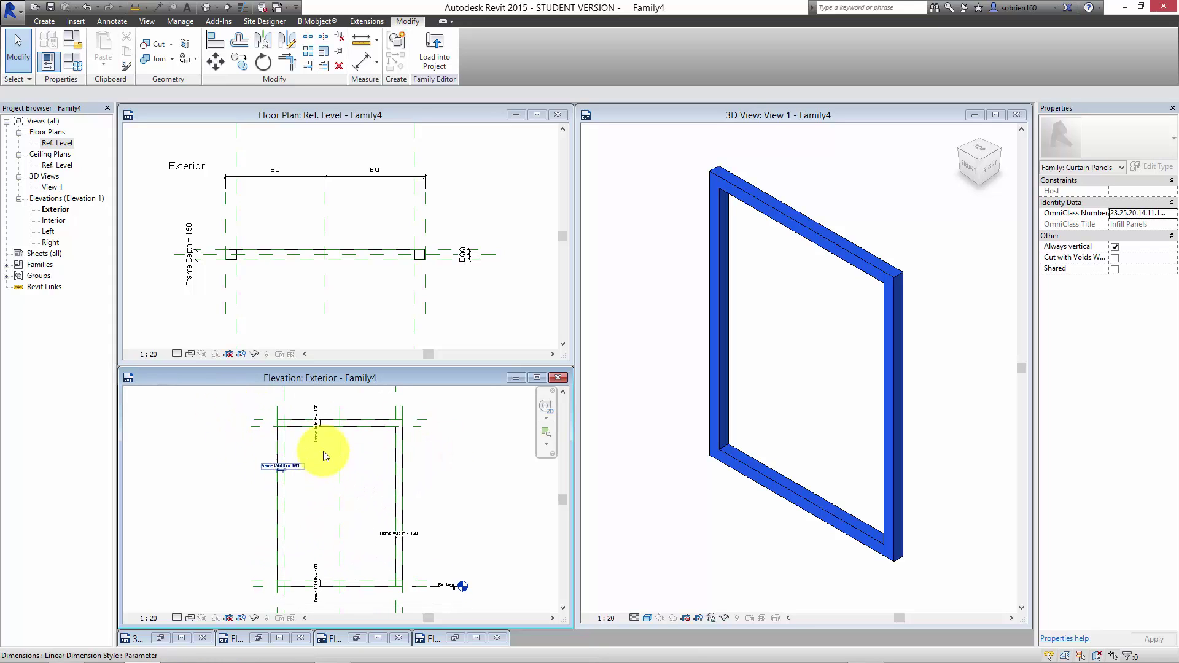
{"action": "left_click", "coordinate": [47, 25]}
{"action": "left_click", "coordinate": [90, 52]}
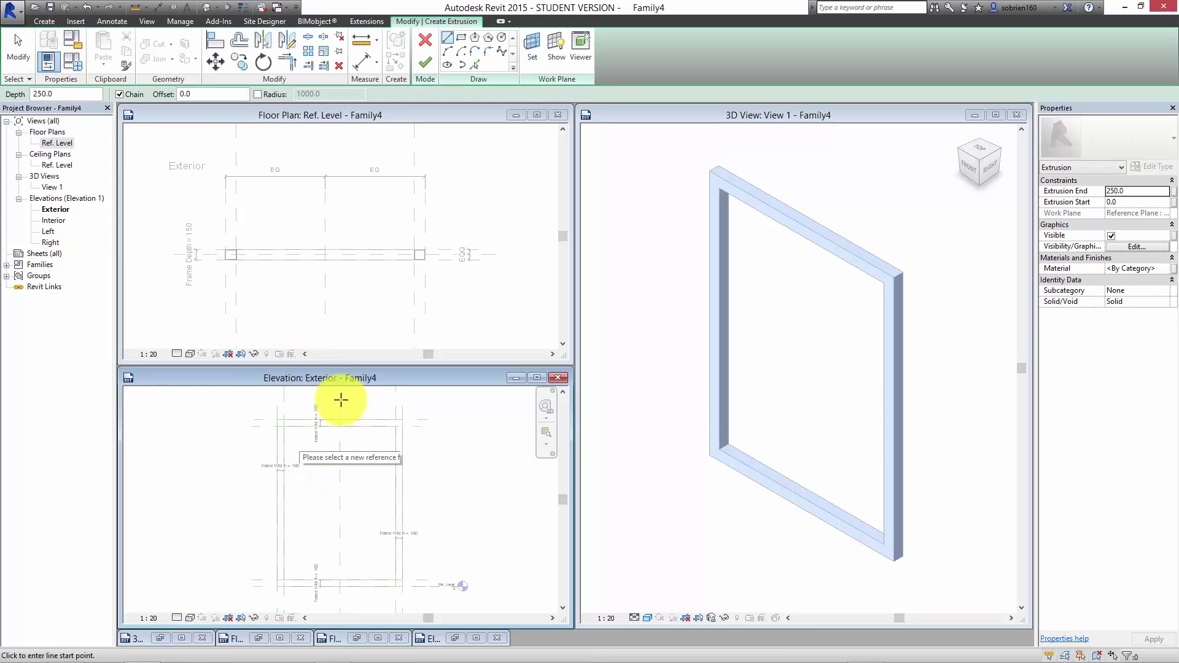
{"action": "left_click", "coordinate": [461, 38]}
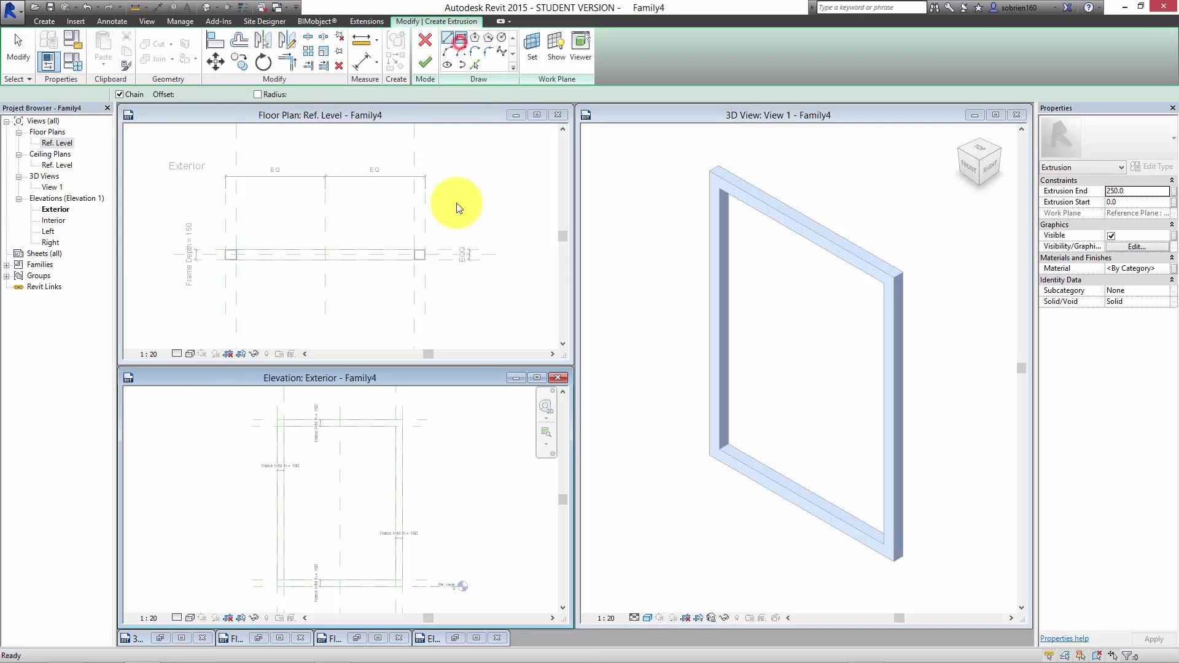
{"action": "left_click", "coordinate": [297, 443]}
{"action": "left_click", "coordinate": [385, 568]}
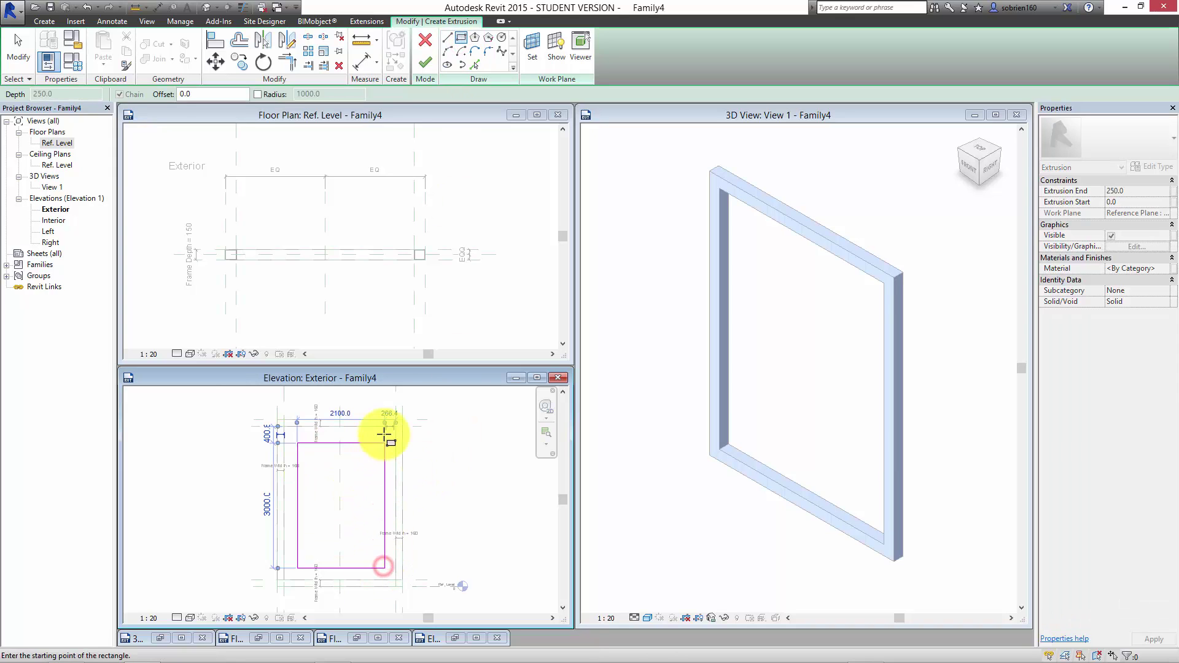
{"action": "key", "text": "Escape"}
{"action": "key", "text": "Escape"}
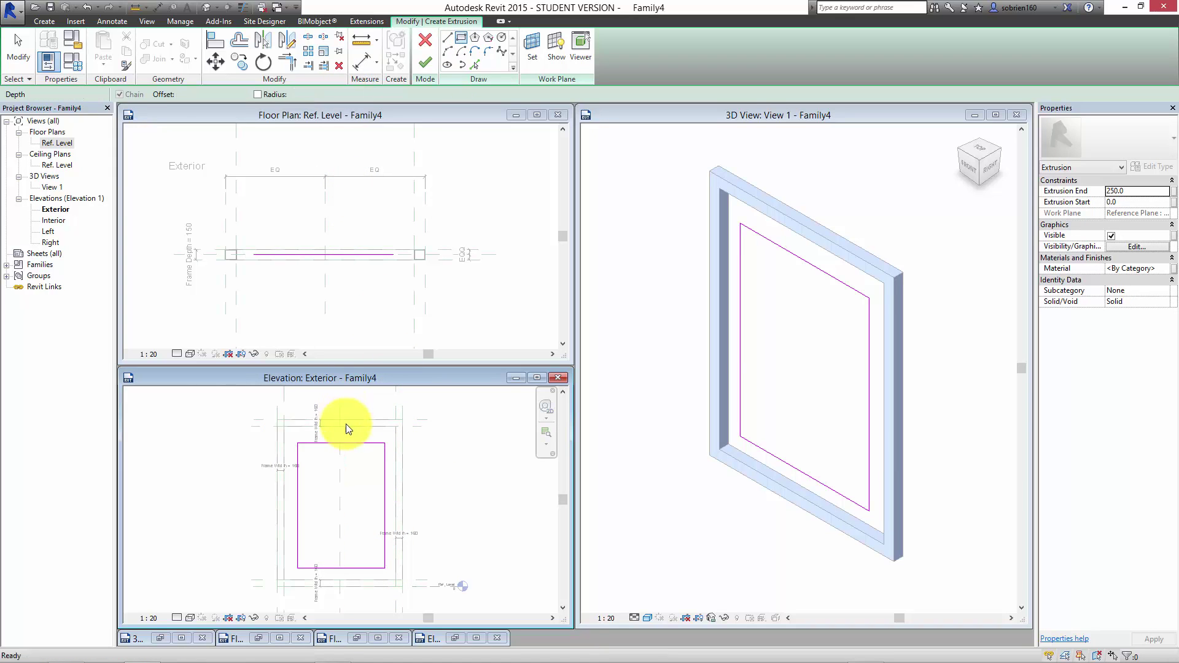
Step: Align the rectangle's top and right sketch lines to the frame's inner reference planes and lock both alignments
{"action": "scroll", "coordinate": [347, 442], "scroll_direction": "up", "scroll_amount": 2}
{"action": "scroll", "coordinate": [348, 455], "scroll_direction": "up", "scroll_amount": 1}
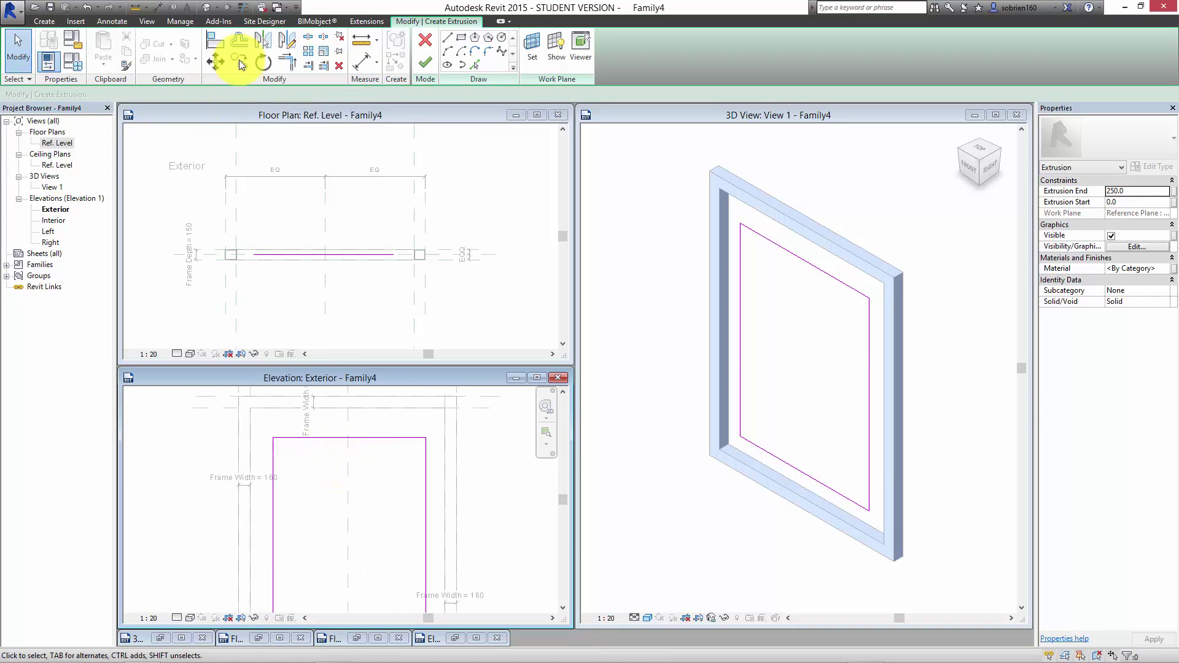
{"action": "left_click", "coordinate": [225, 43]}
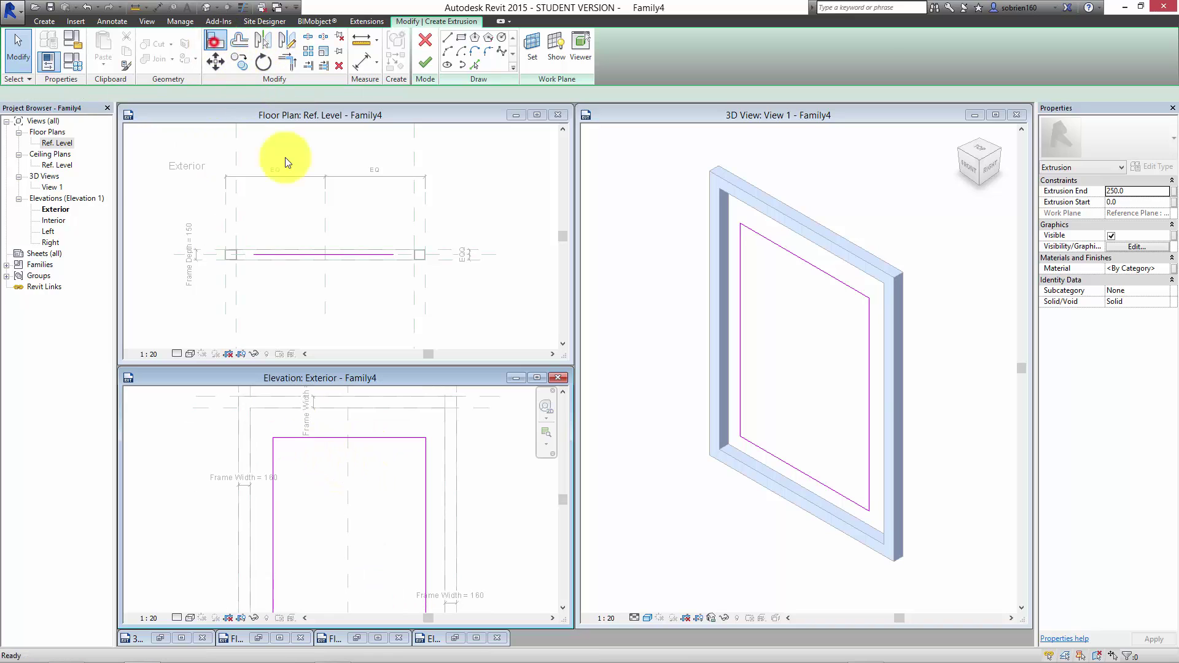
{"action": "left_click", "coordinate": [203, 407]}
{"action": "left_click", "coordinate": [279, 438]}
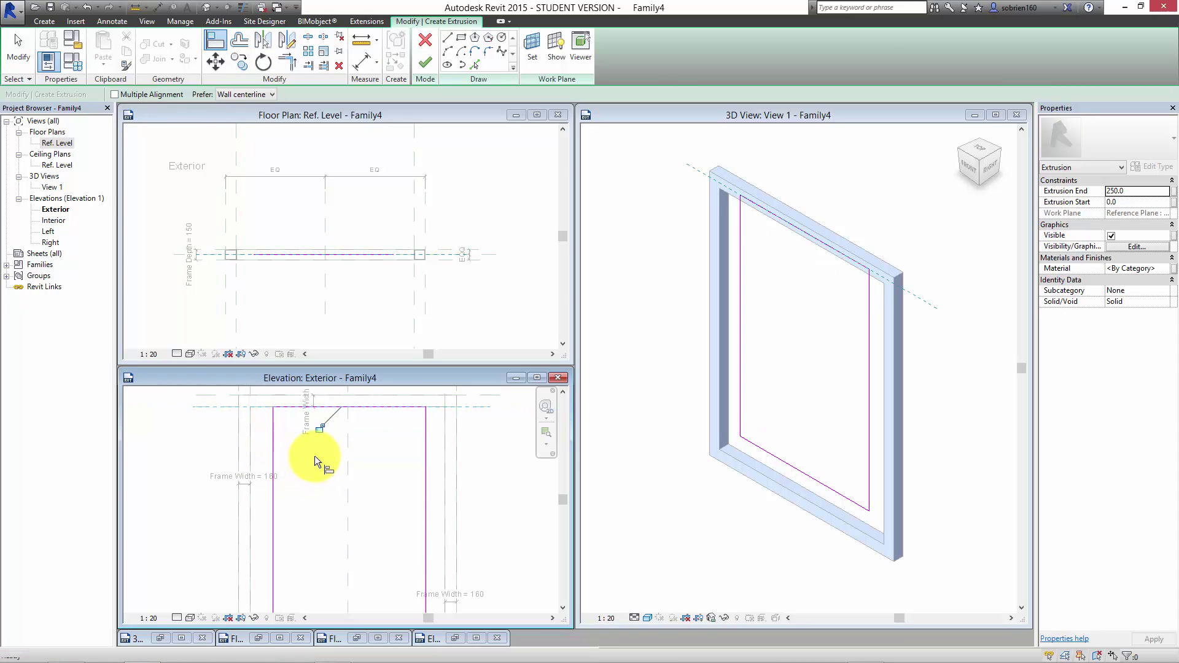
{"action": "scroll", "coordinate": [314, 467], "scroll_direction": "down", "scroll_amount": 2}
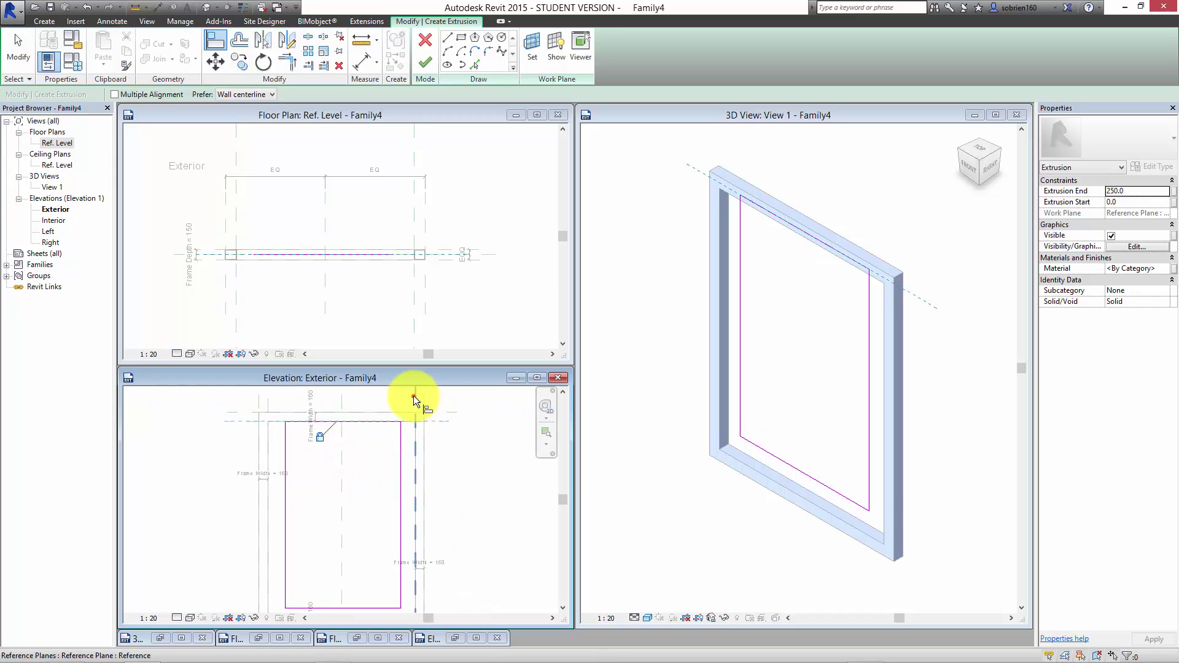
{"action": "left_click", "coordinate": [413, 397]}
{"action": "left_click", "coordinate": [398, 446]}
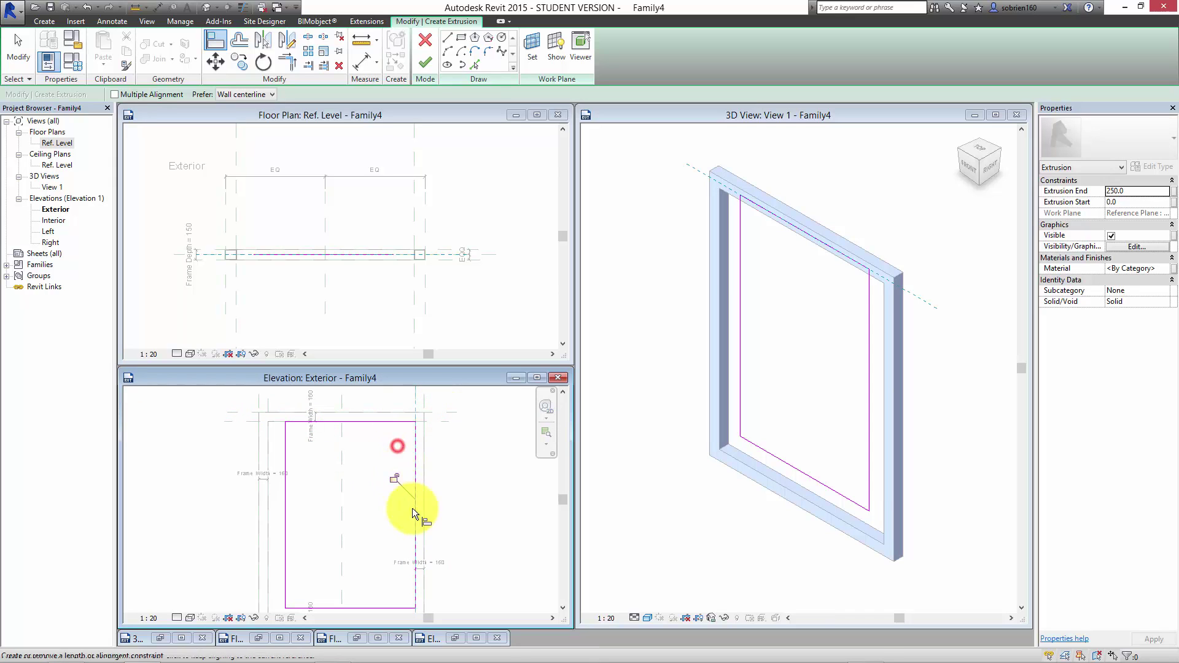
{"action": "left_click", "coordinate": [397, 479]}
Step: Align and lock the rectangle's bottom and left lines to the frame's inner reference planes, and finish the extrusion
{"action": "middle_click_drag", "start_coordinate": [355, 540], "coordinate": [355, 474]}
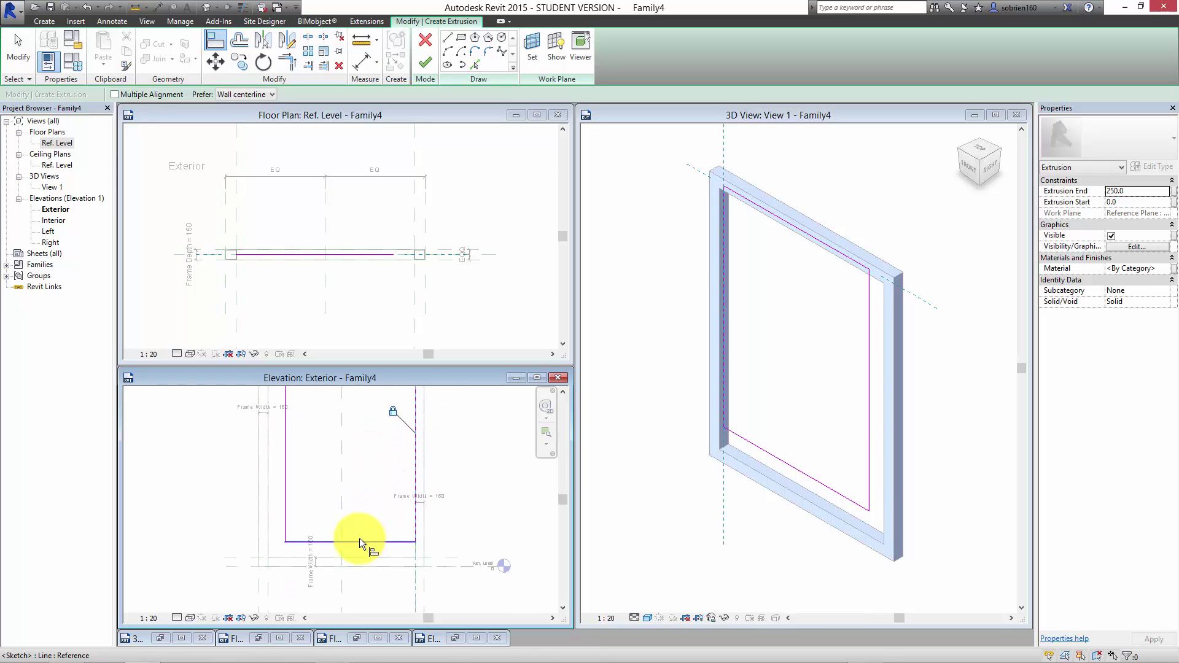
{"action": "left_click", "coordinate": [441, 555]}
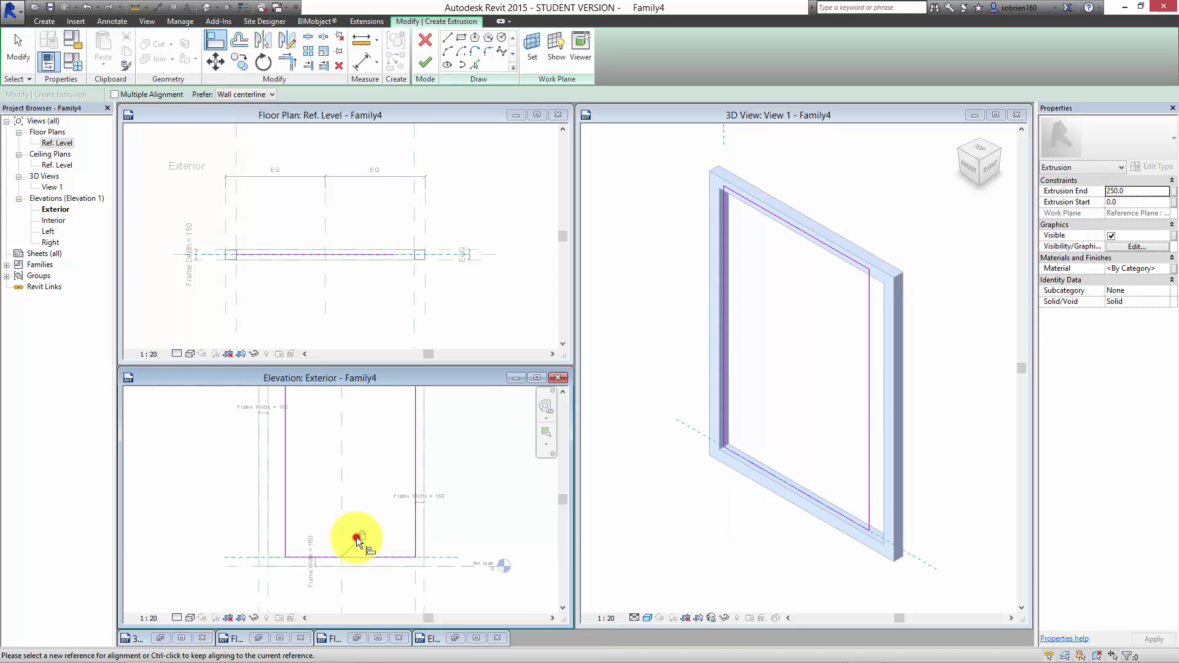
{"action": "scroll", "coordinate": [355, 536], "scroll_direction": "down", "scroll_amount": 3}
{"action": "left_click", "coordinate": [319, 421]}
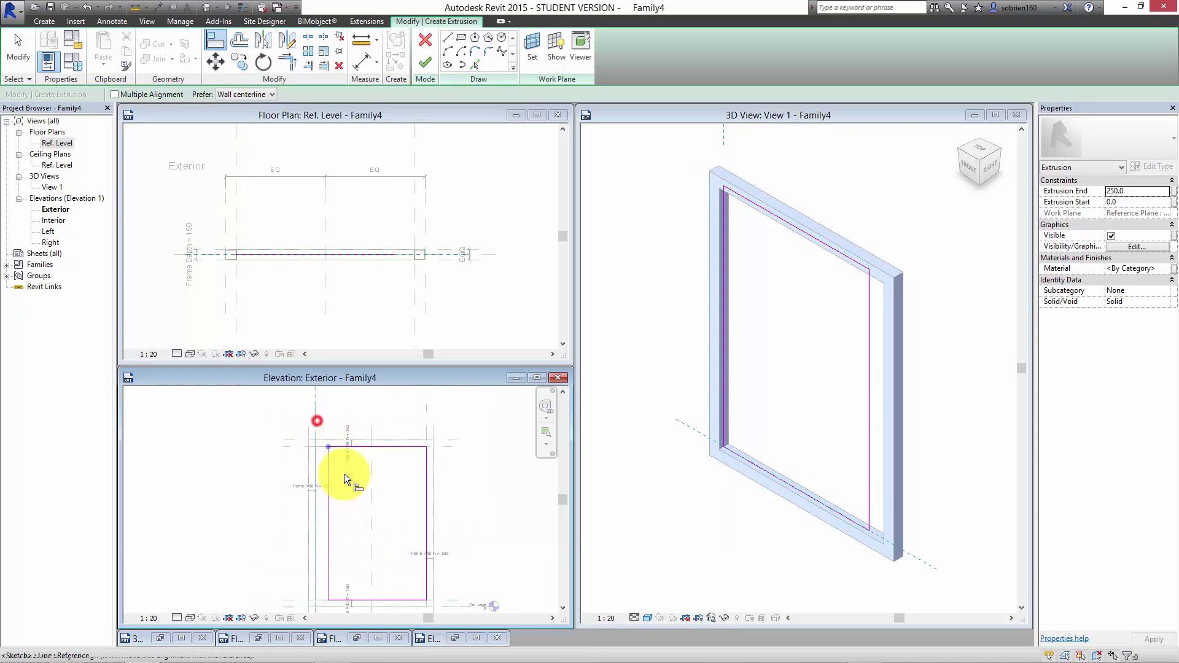
{"action": "left_click", "coordinate": [329, 512]}
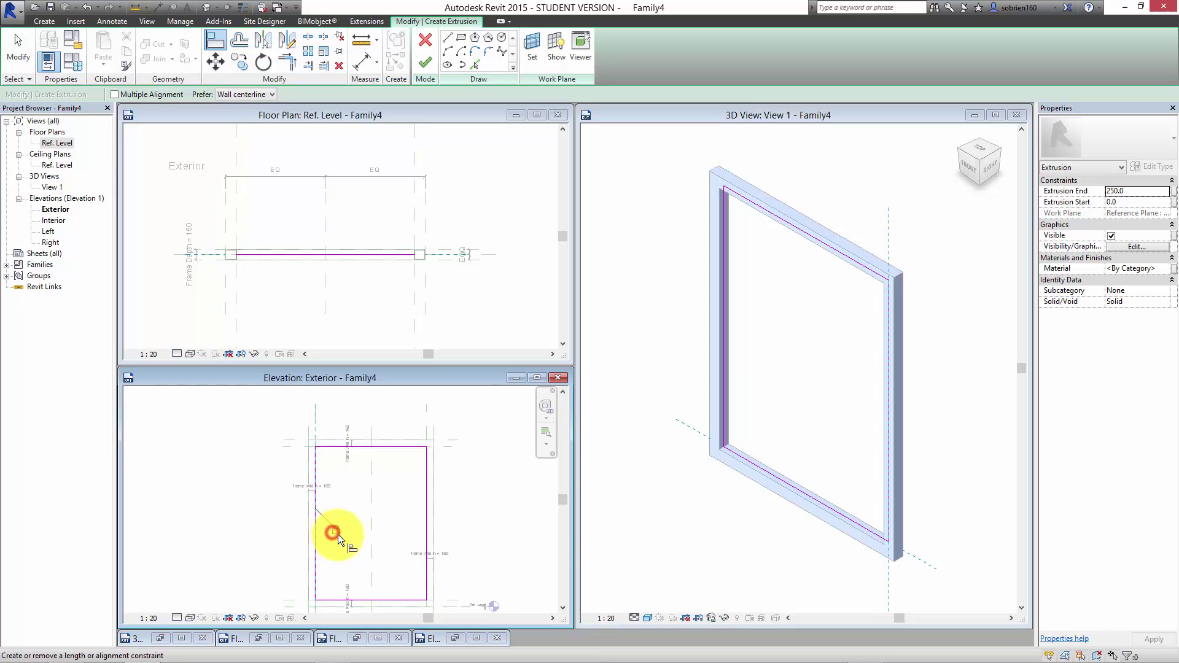
{"action": "scroll", "coordinate": [334, 507], "scroll_direction": "down", "scroll_amount": 1}
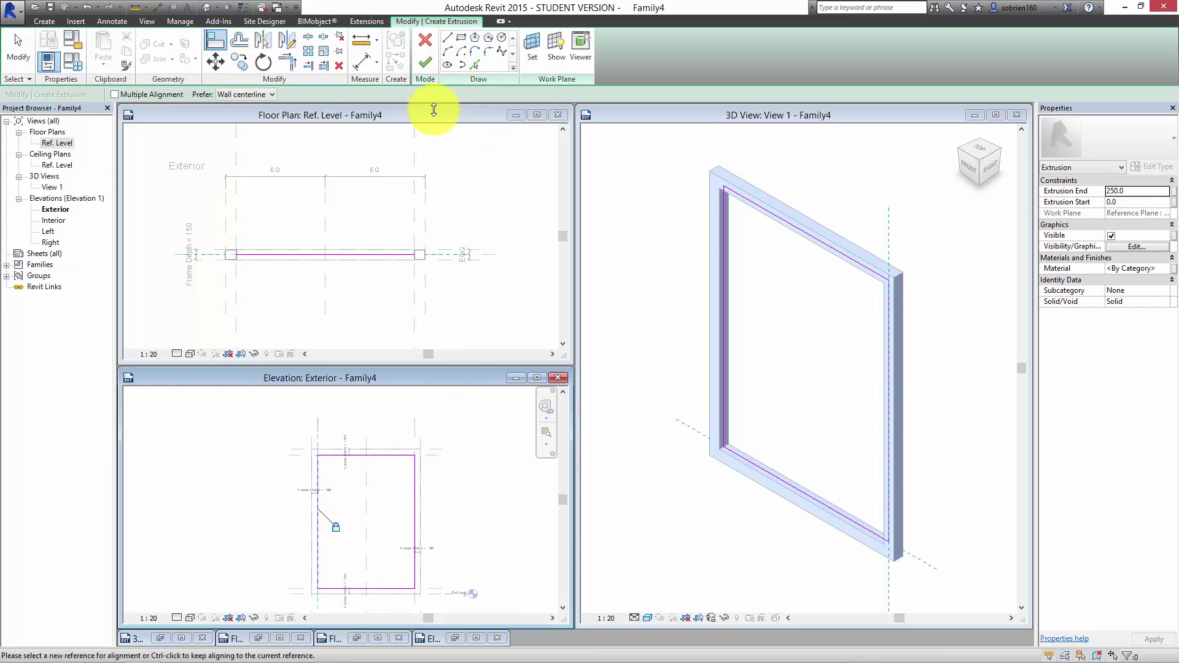
{"action": "left_click", "coordinate": [425, 65]}
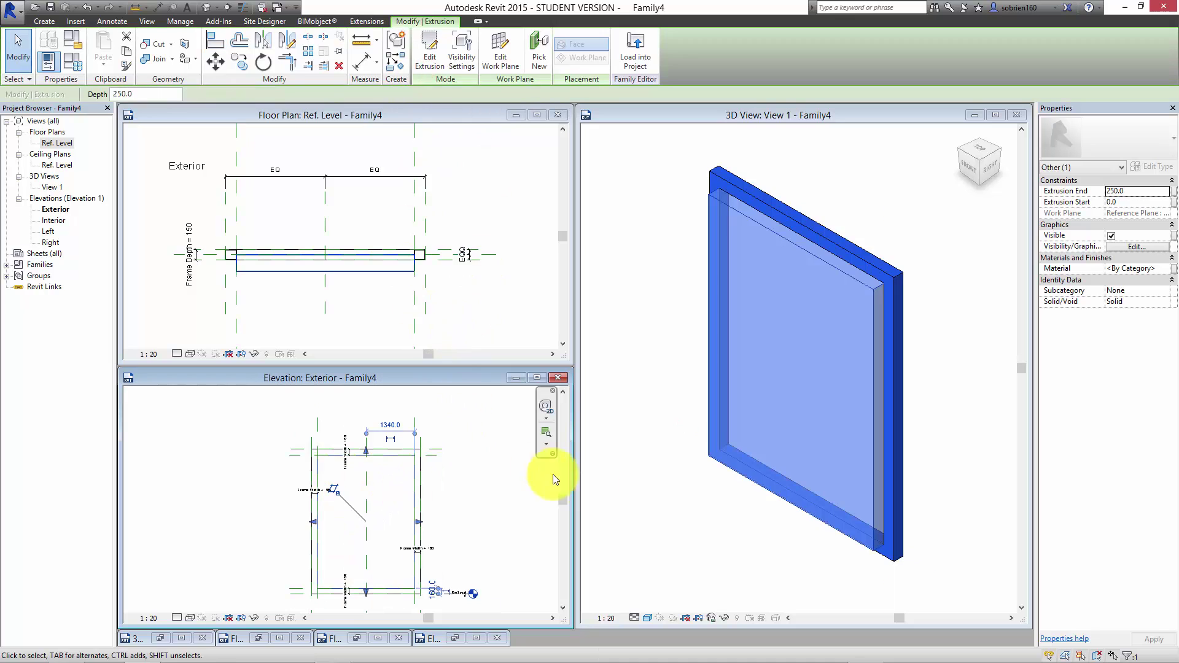
Step: Assign the Glass material to the new infill extrusion inside the frame
{"action": "left_click", "coordinate": [763, 564]}
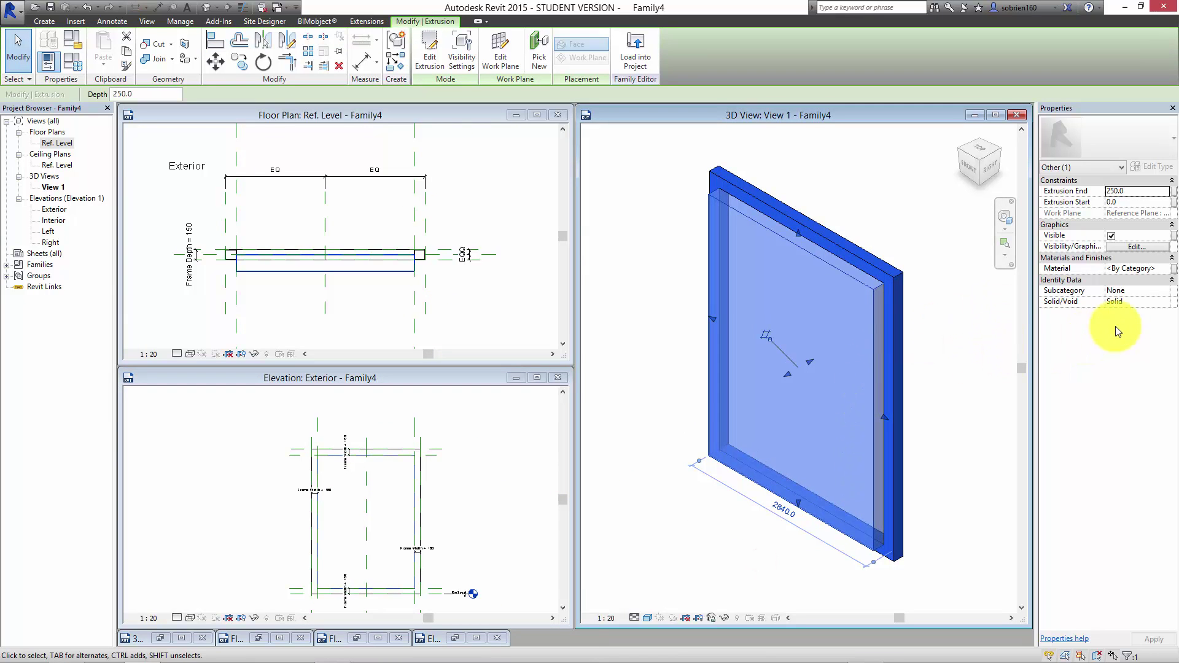
{"action": "left_click", "coordinate": [1169, 274]}
{"action": "left_click", "coordinate": [1167, 269]}
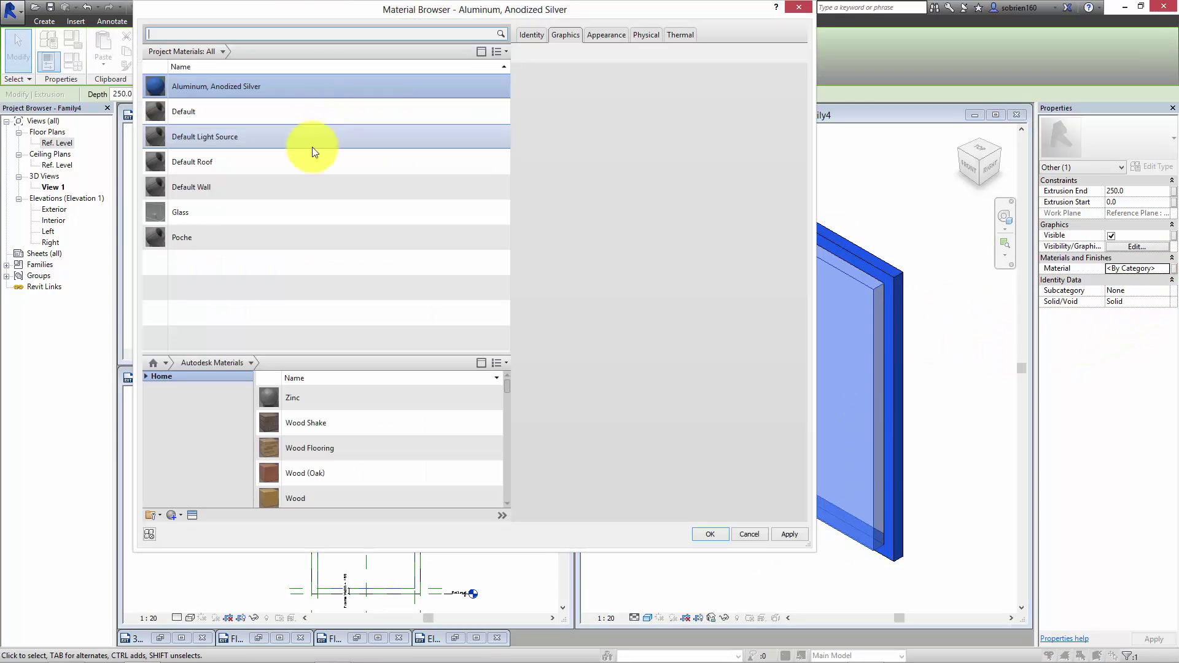
{"action": "left_click", "coordinate": [186, 214]}
{"action": "left_click", "coordinate": [710, 534]}
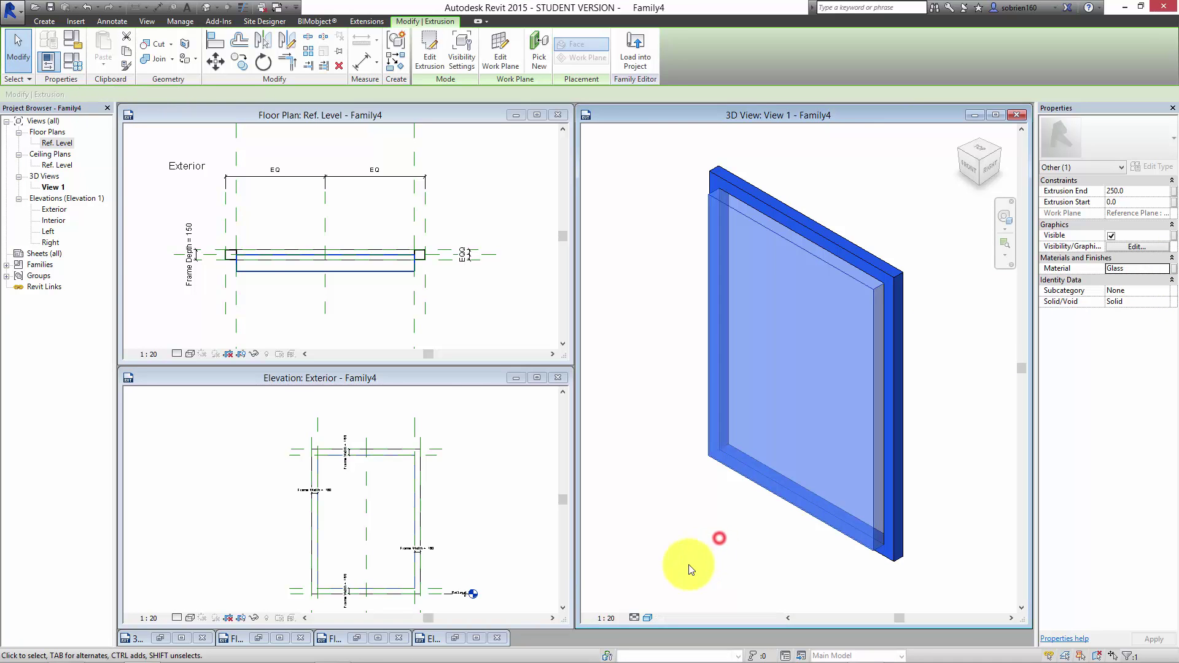
{"action": "left_click", "coordinate": [687, 559]}
Step: In the Ref. Level plan, draw two horizontal reference planes, about 438 above and about 435 below the panel's centre plane
{"action": "middle_click_drag", "start_coordinate": [750, 527], "coordinate": [855, 492], "text": "shift"}
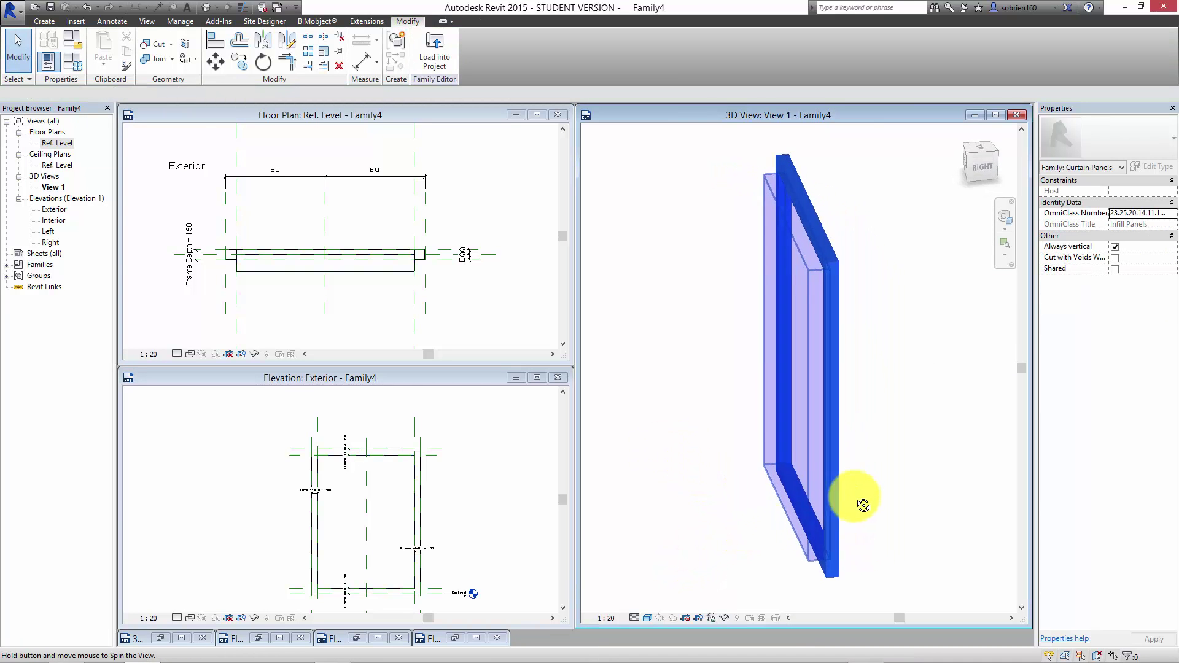
{"action": "left_click", "coordinate": [455, 307]}
{"action": "scroll", "coordinate": [334, 264], "scroll_direction": "up", "scroll_amount": 3}
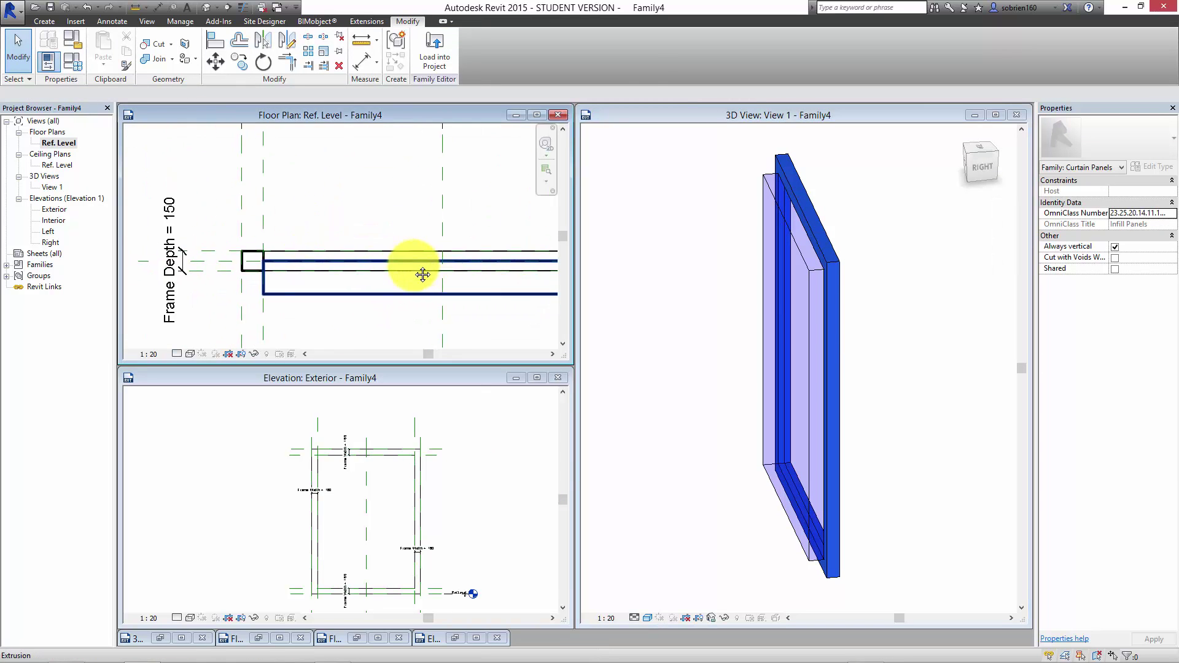
{"action": "left_click", "coordinate": [540, 116]}
{"action": "middle_click_drag", "start_coordinate": [324, 324], "coordinate": [387, 389]}
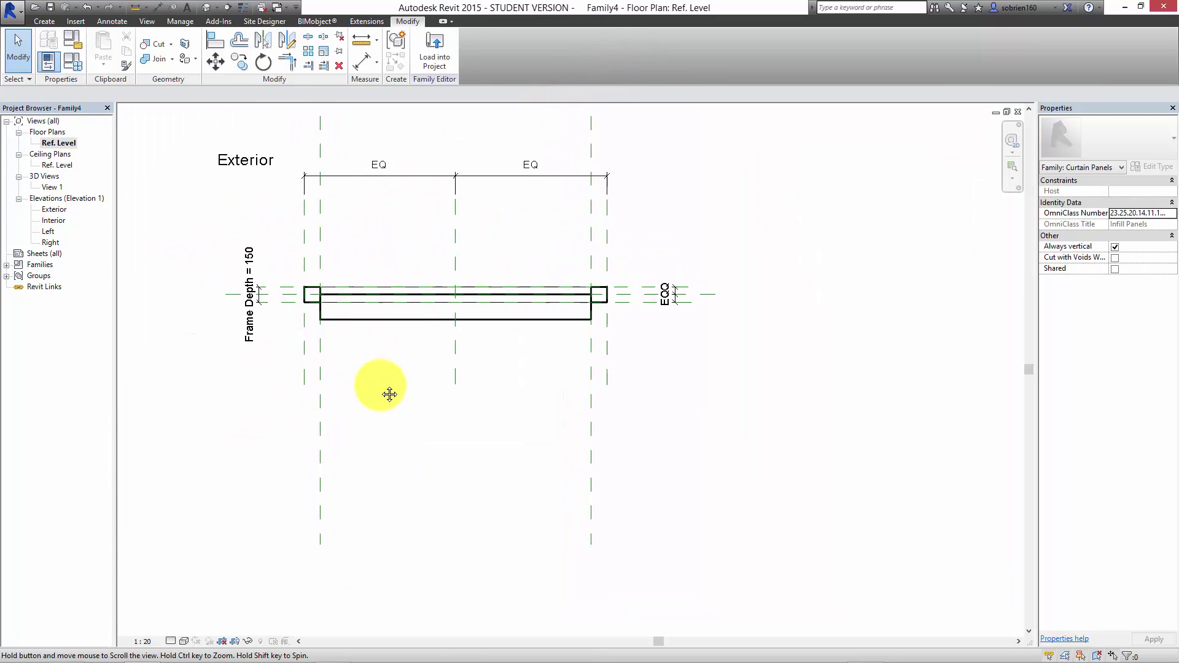
{"action": "scroll", "coordinate": [311, 282], "scroll_direction": "up", "scroll_amount": 3}
{"action": "middle_click_drag", "start_coordinate": [311, 282], "coordinate": [388, 374]}
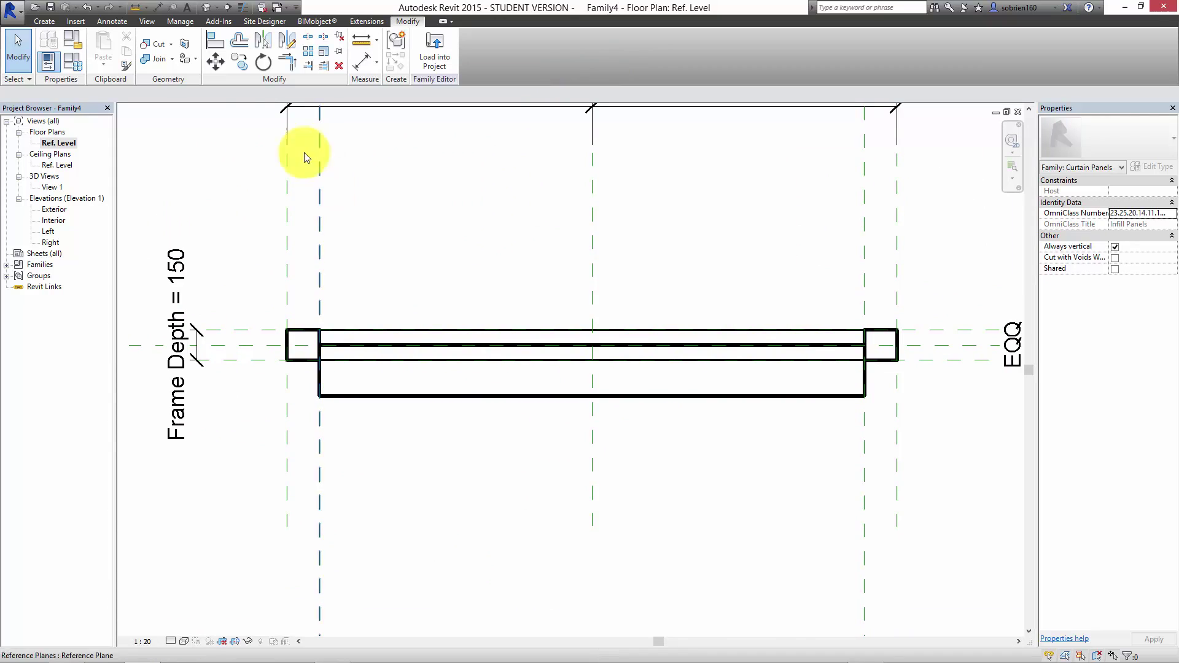
{"action": "left_click", "coordinate": [36, 23]}
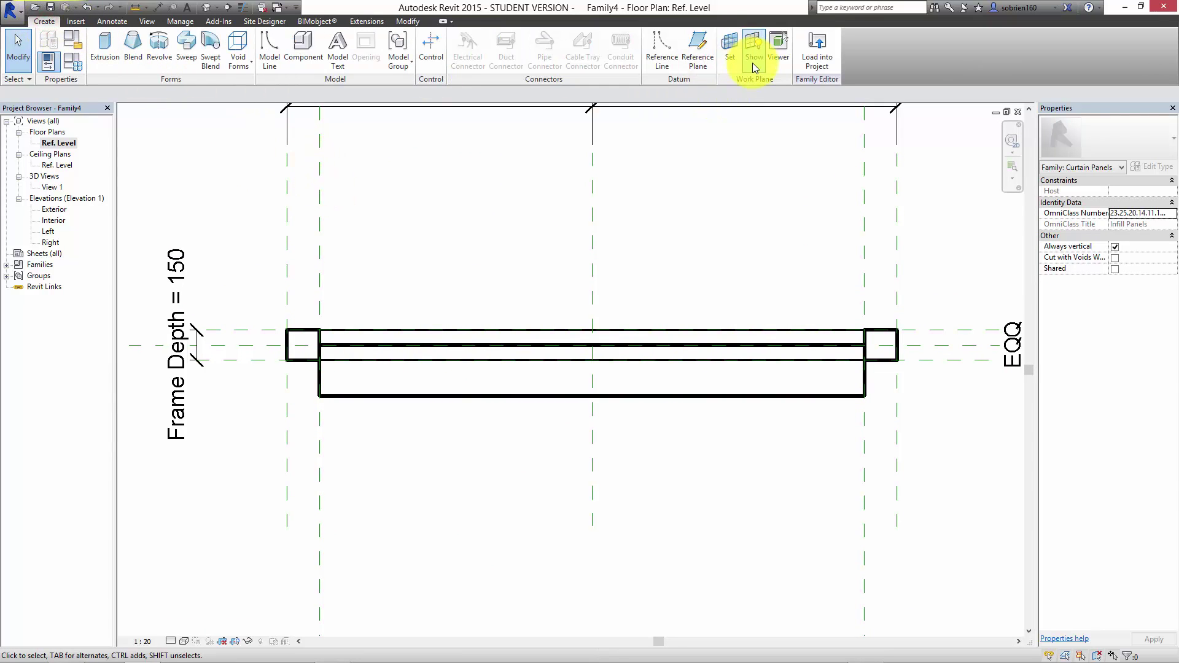
{"action": "left_click", "coordinate": [703, 56]}
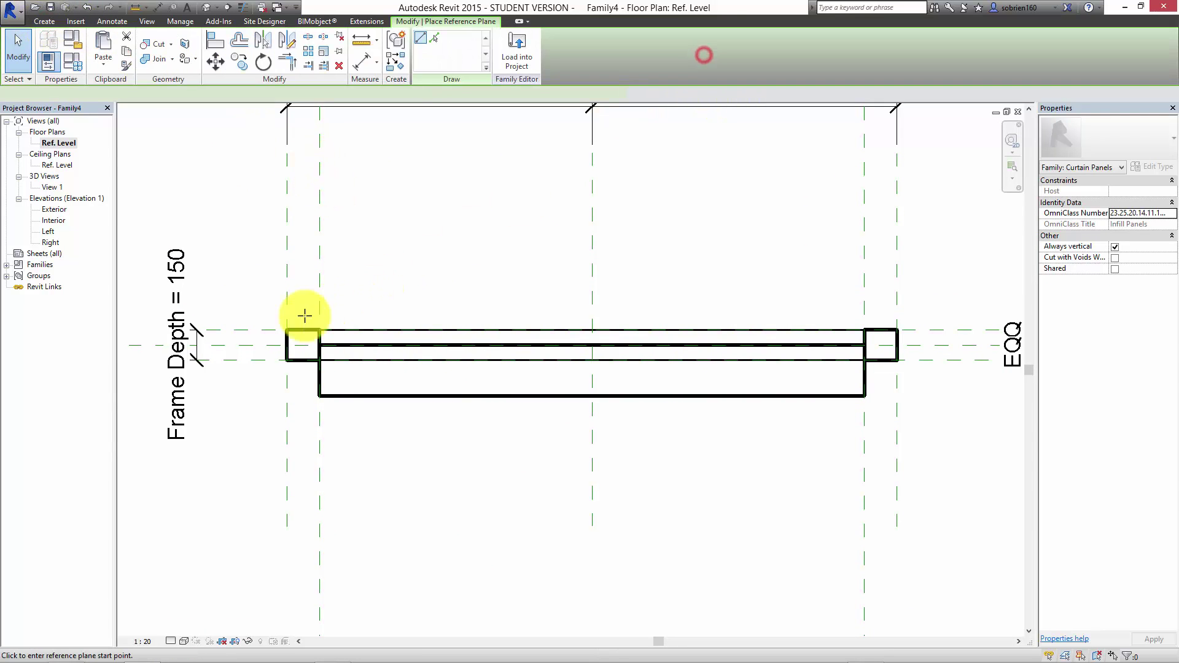
{"action": "left_click", "coordinate": [231, 255]}
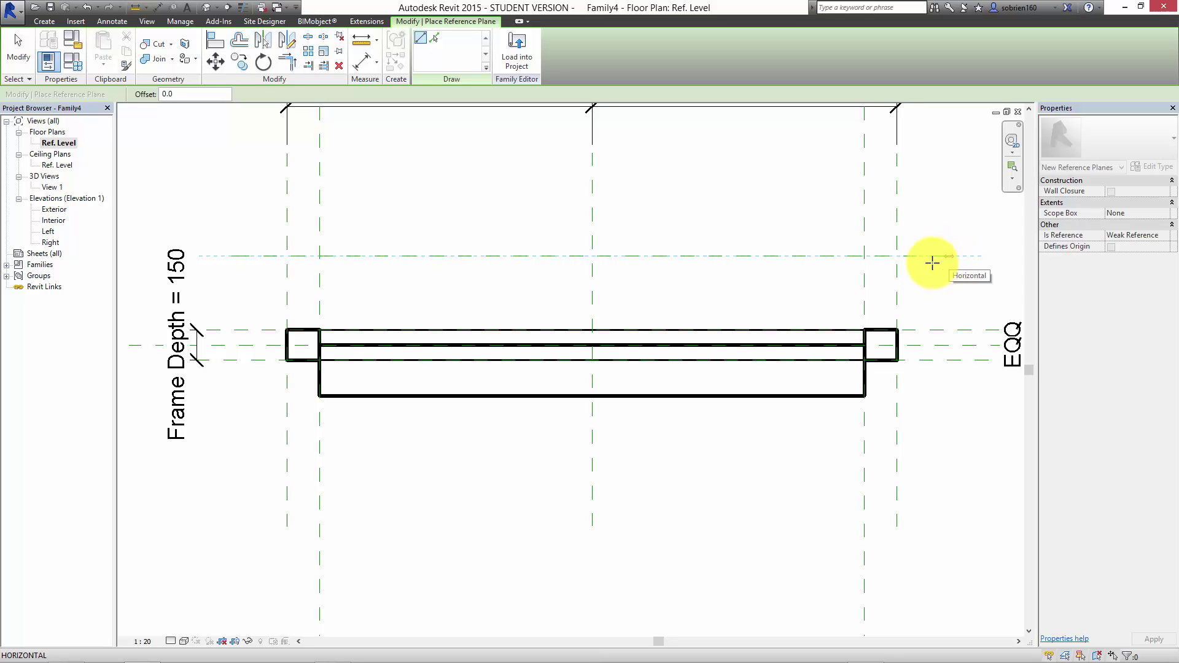
{"action": "left_click", "coordinate": [959, 258]}
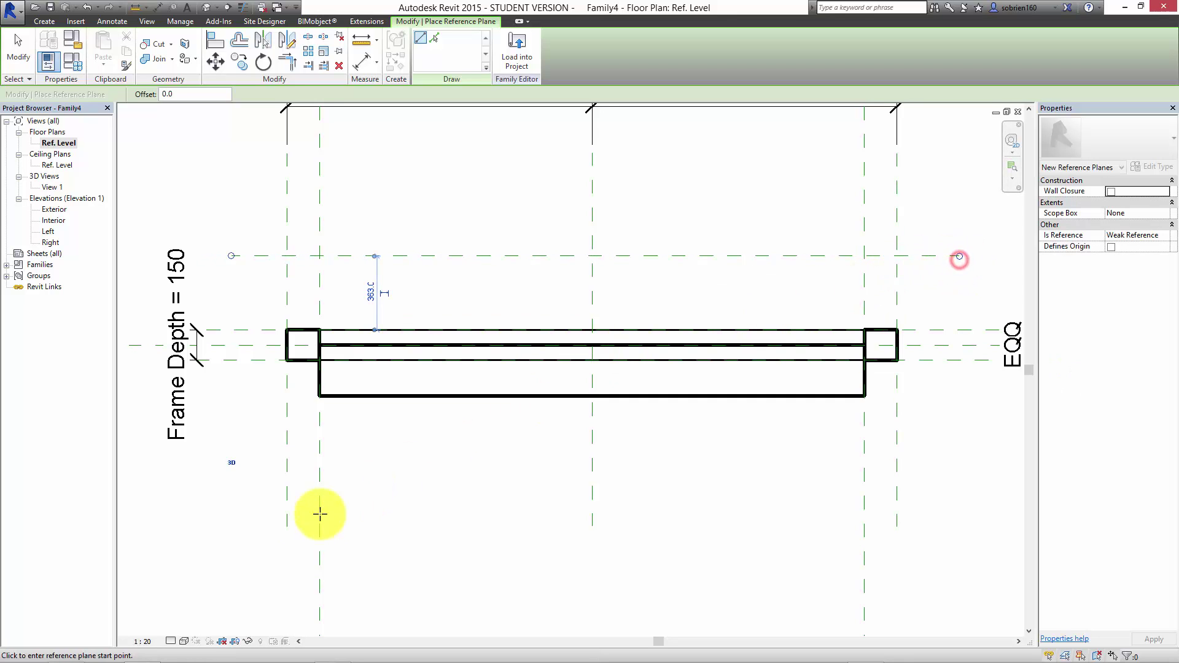
{"action": "left_click", "coordinate": [232, 434]}
{"action": "left_click", "coordinate": [943, 436]}
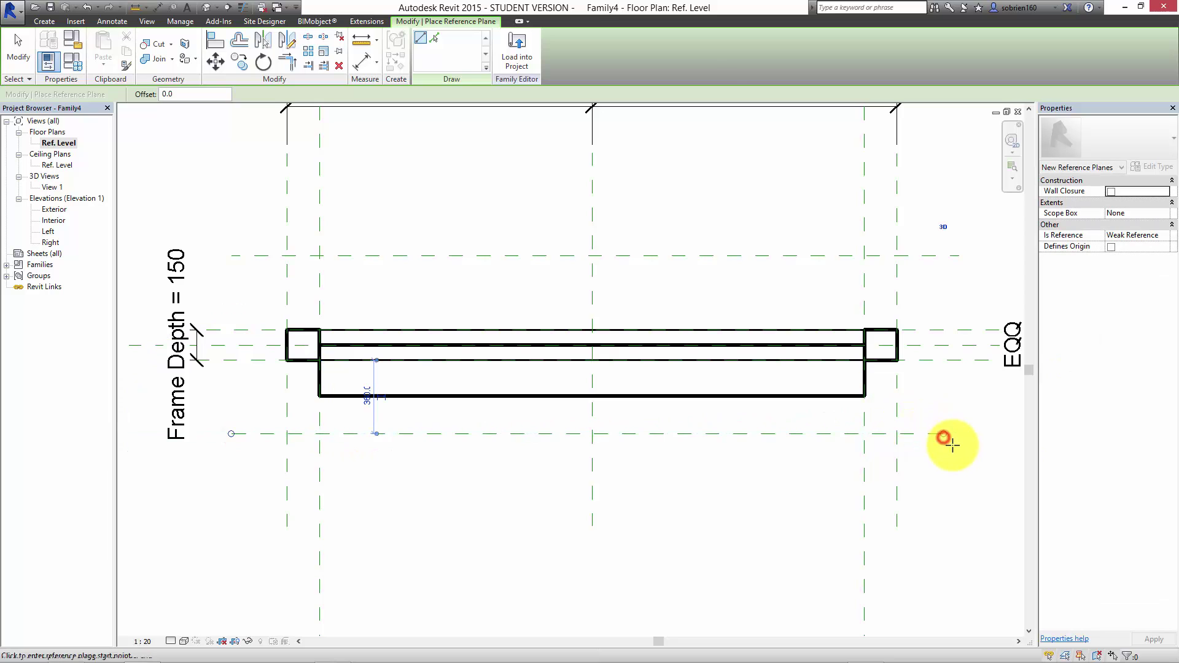
{"action": "key", "text": "Escape"}
{"action": "key", "text": "Escape"}
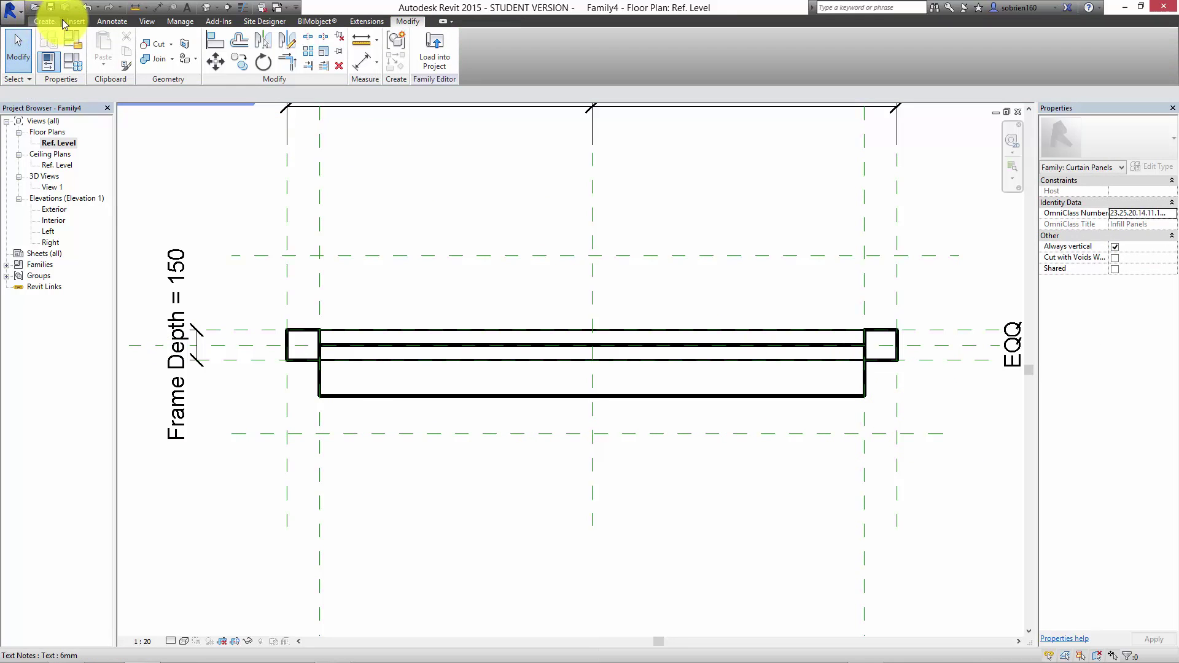
Step: Add an aligned dimension string across the upper new reference plane, the centre plane and the lower new reference plane
{"action": "left_click", "coordinate": [111, 22]}
{"action": "left_click", "coordinate": [61, 47]}
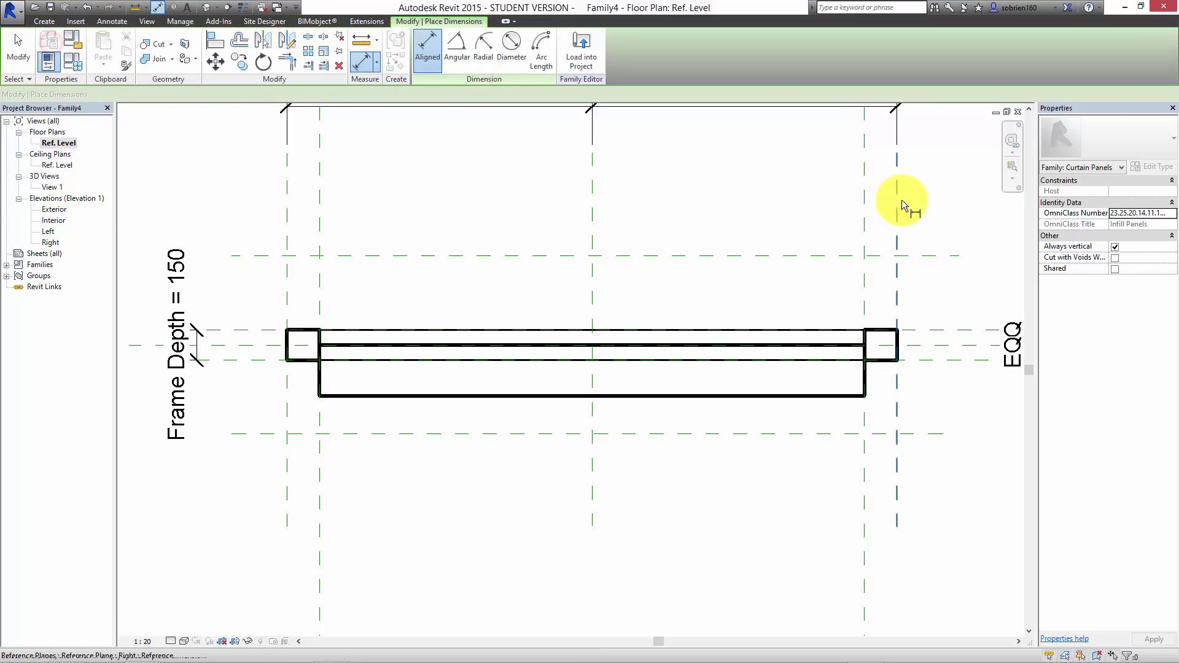
{"action": "left_click", "coordinate": [932, 256]}
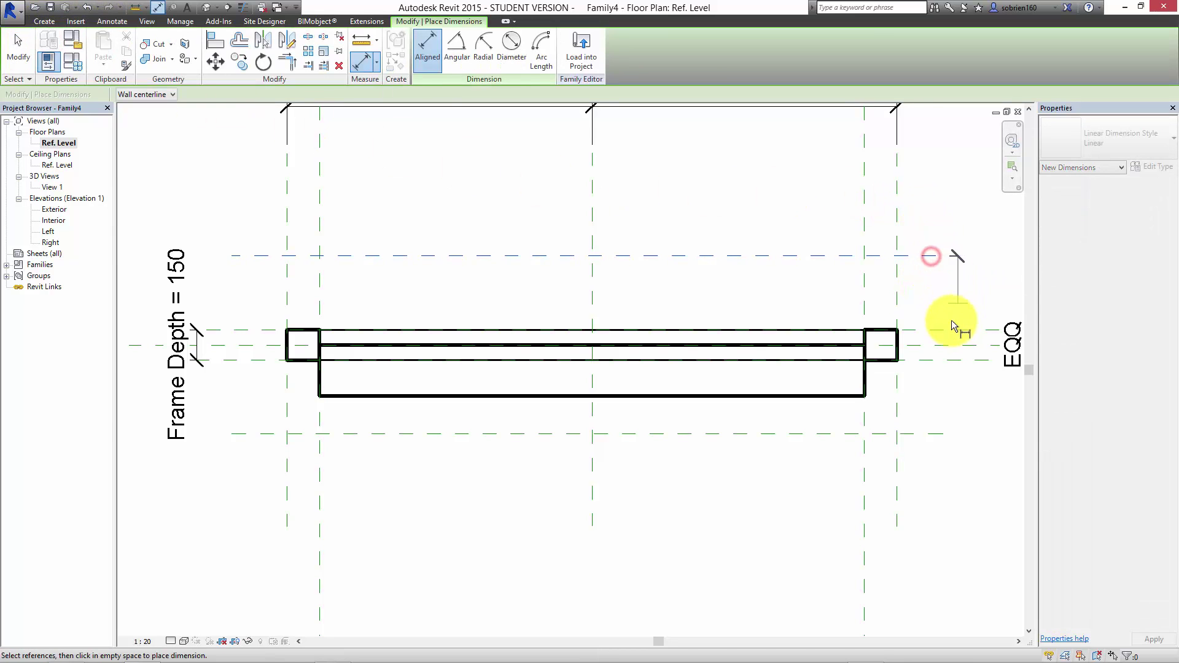
{"action": "left_click", "coordinate": [938, 433]}
{"action": "left_click", "coordinate": [955, 417]}
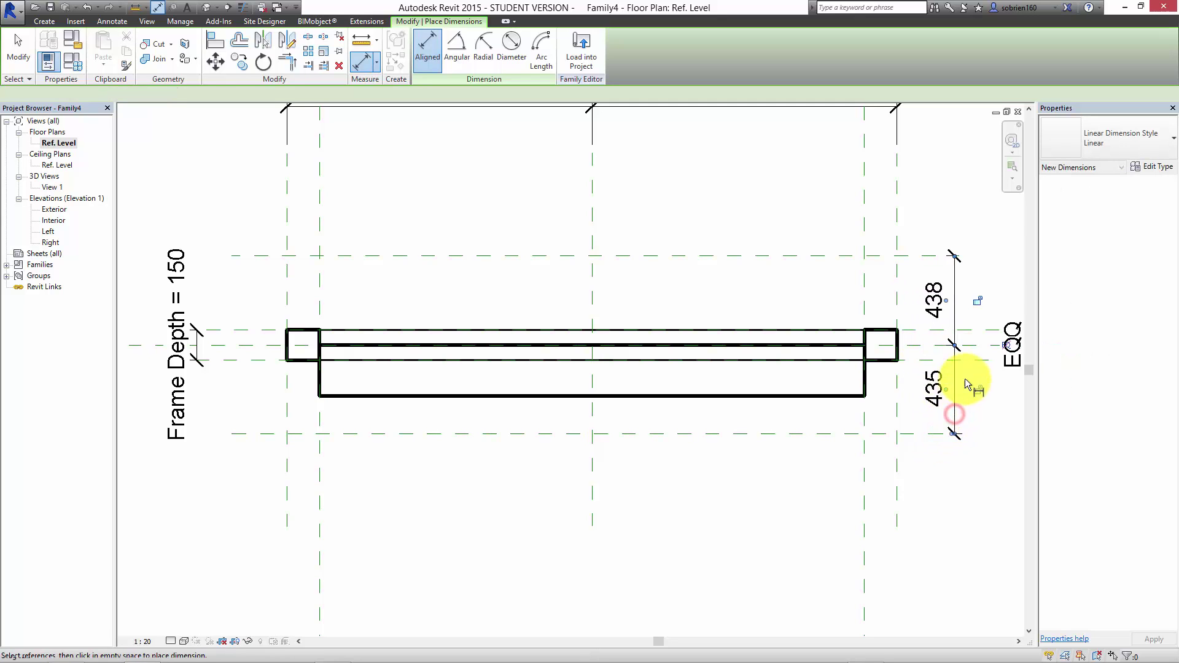
{"action": "middle_click_drag", "start_coordinate": [951, 361], "coordinate": [818, 383]}
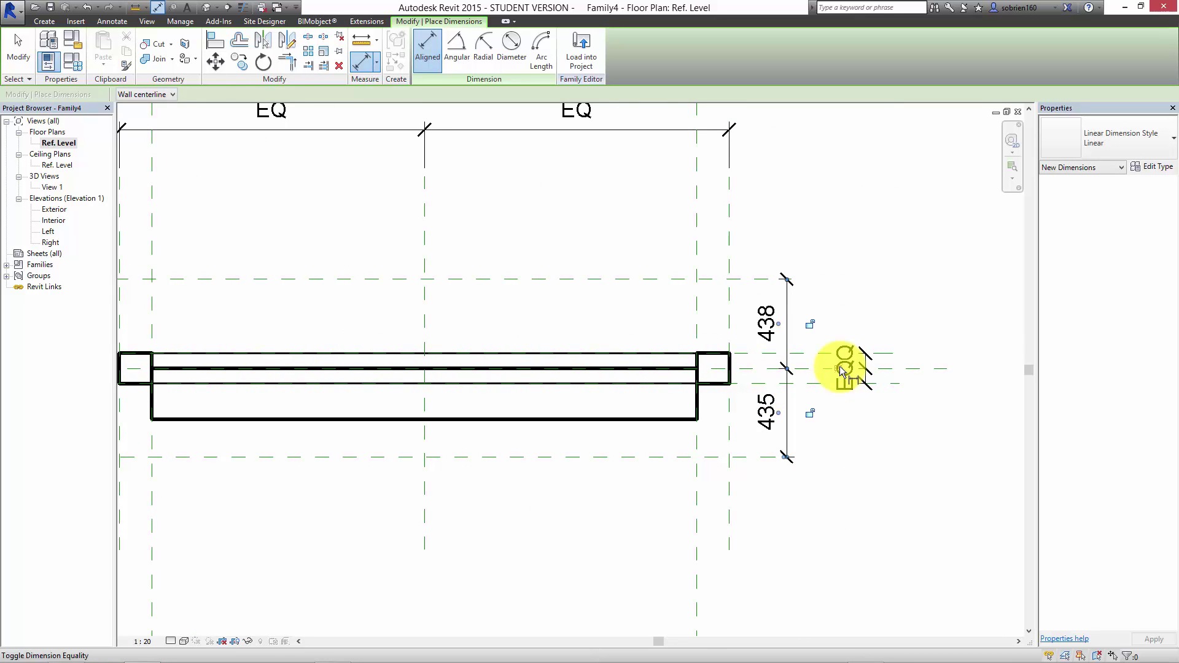
Step: Set the three-plane dimension string to equal spacing and add an overall dimension between the upper and lower new reference planes
{"action": "left_click", "coordinate": [842, 369]}
{"action": "scroll", "coordinate": [822, 466], "scroll_direction": "down", "scroll_amount": 3}
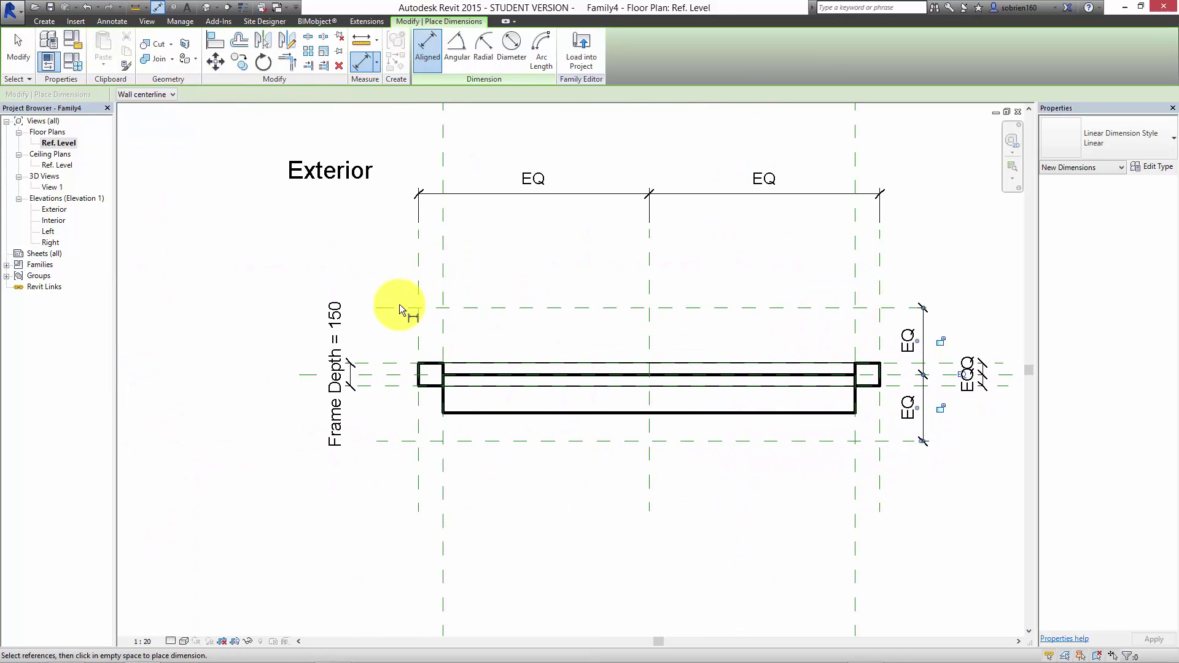
{"action": "left_click", "coordinate": [395, 308]}
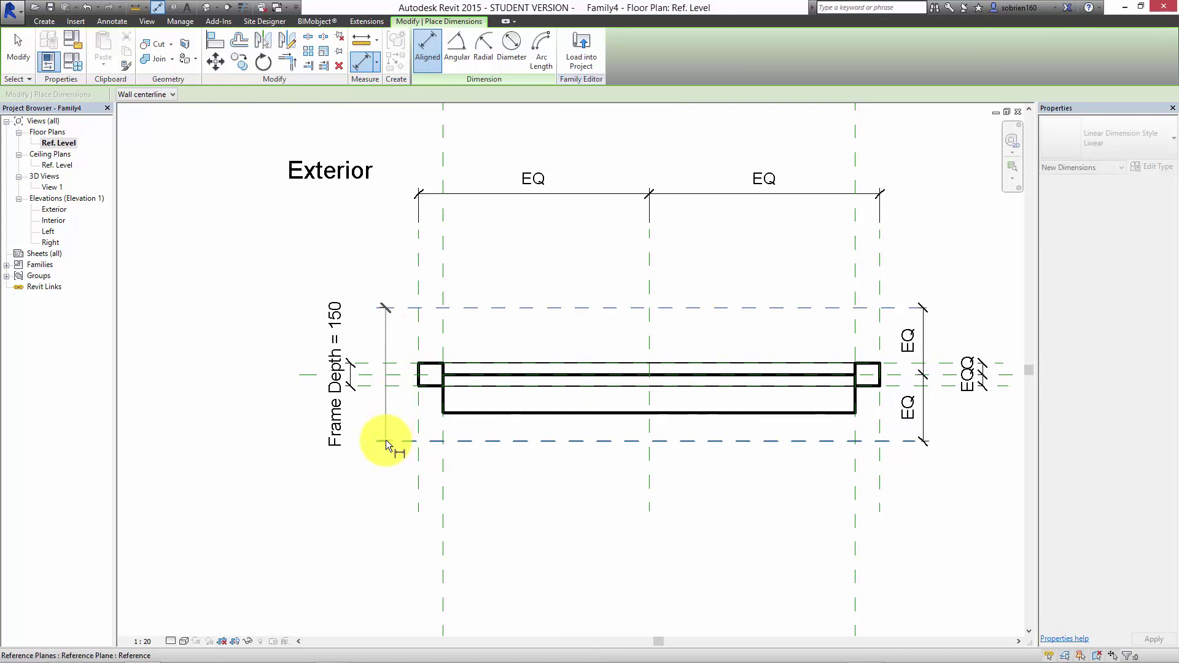
{"action": "left_click", "coordinate": [385, 440]}
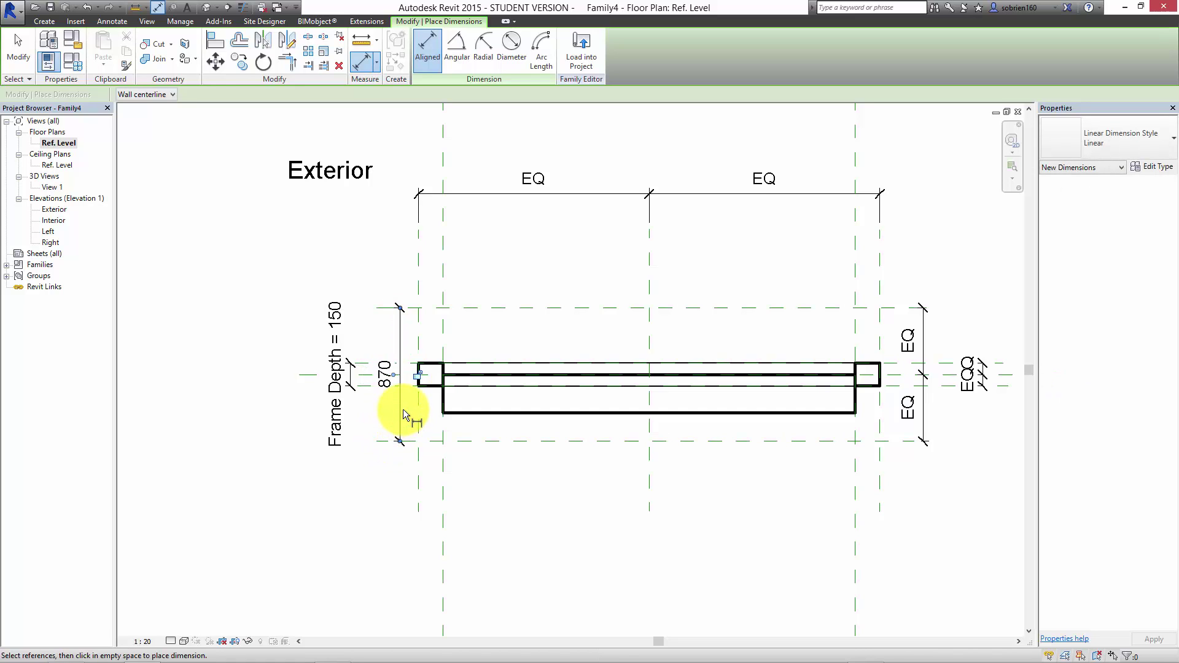
{"action": "left_click", "coordinate": [404, 415]}
{"action": "key", "text": "Escape"}
{"action": "key", "text": "Escape"}
{"action": "scroll", "coordinate": [402, 402], "scroll_direction": "up", "scroll_amount": 3}
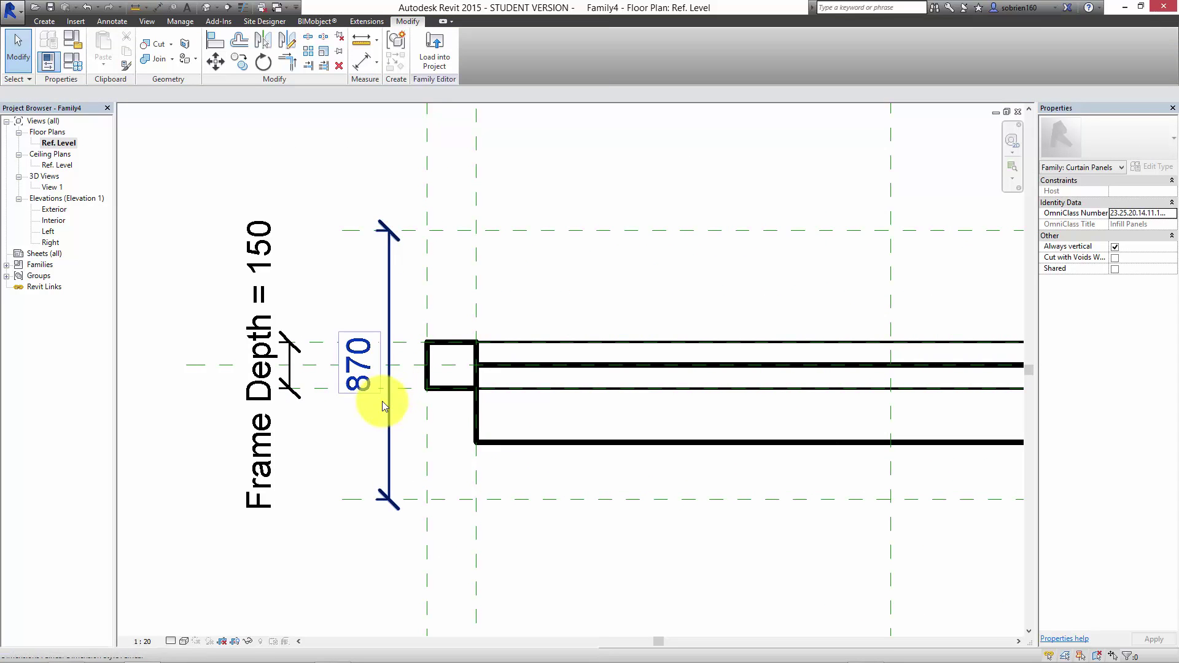
{"action": "key", "text": "Escape"}
{"action": "scroll", "coordinate": [430, 418], "scroll_direction": "down", "scroll_amount": 3}
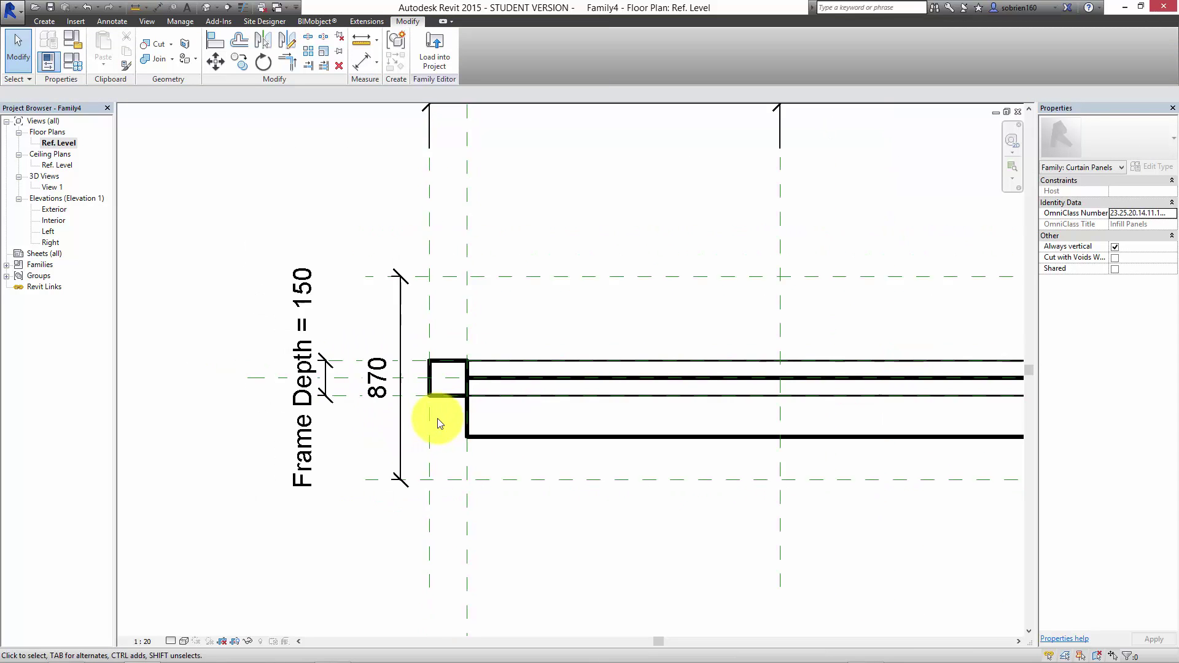
{"action": "middle_click_drag", "start_coordinate": [652, 496], "coordinate": [597, 491]}
{"action": "scroll", "coordinate": [596, 490], "scroll_direction": "down", "scroll_amount": 1}
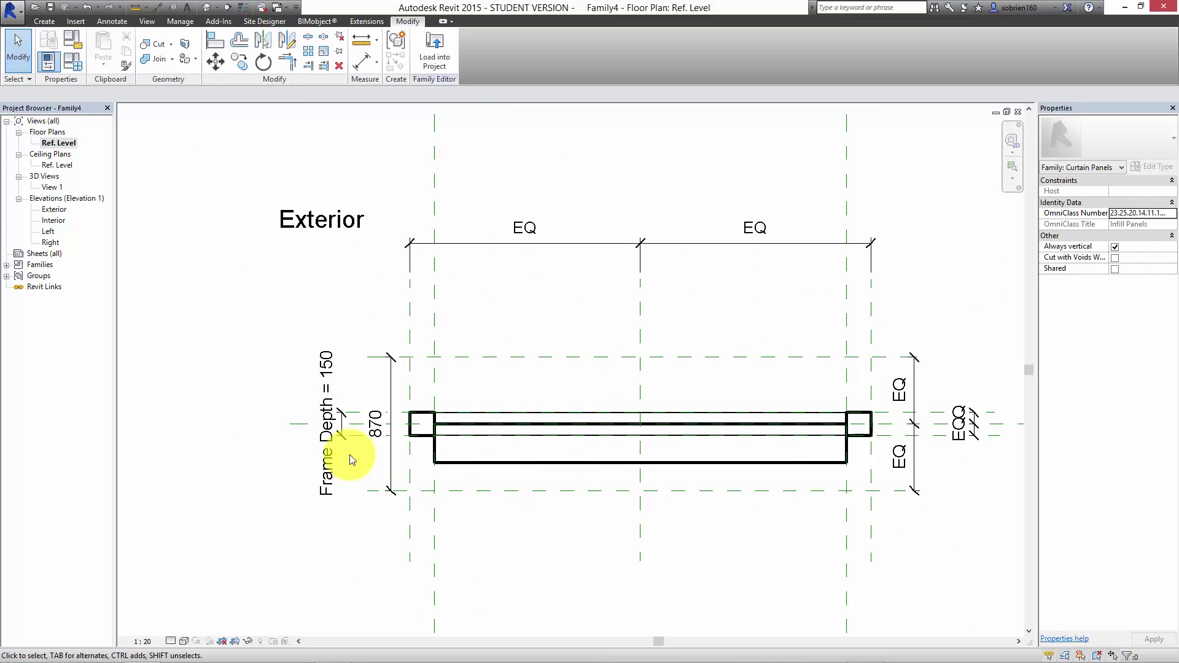
Step: Label the overall dimension between the new reference planes with a new type-based family parameter named Glass Thickness
{"action": "left_click", "coordinate": [391, 453]}
{"action": "left_click", "coordinate": [305, 93]}
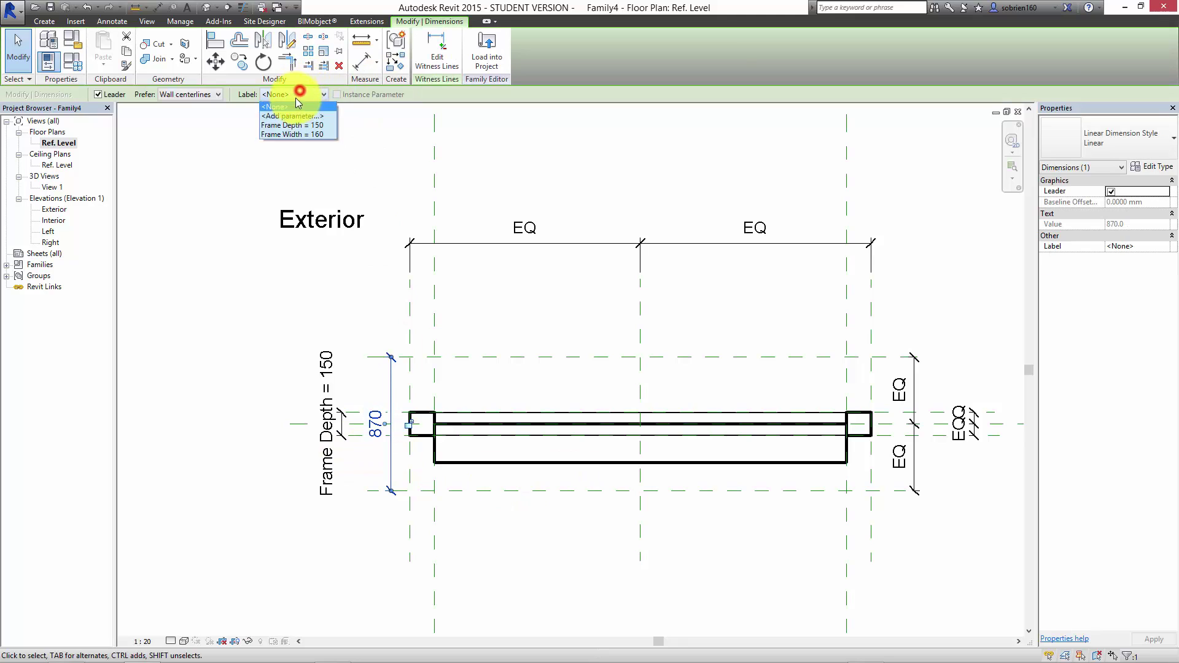
{"action": "left_click", "coordinate": [297, 114]}
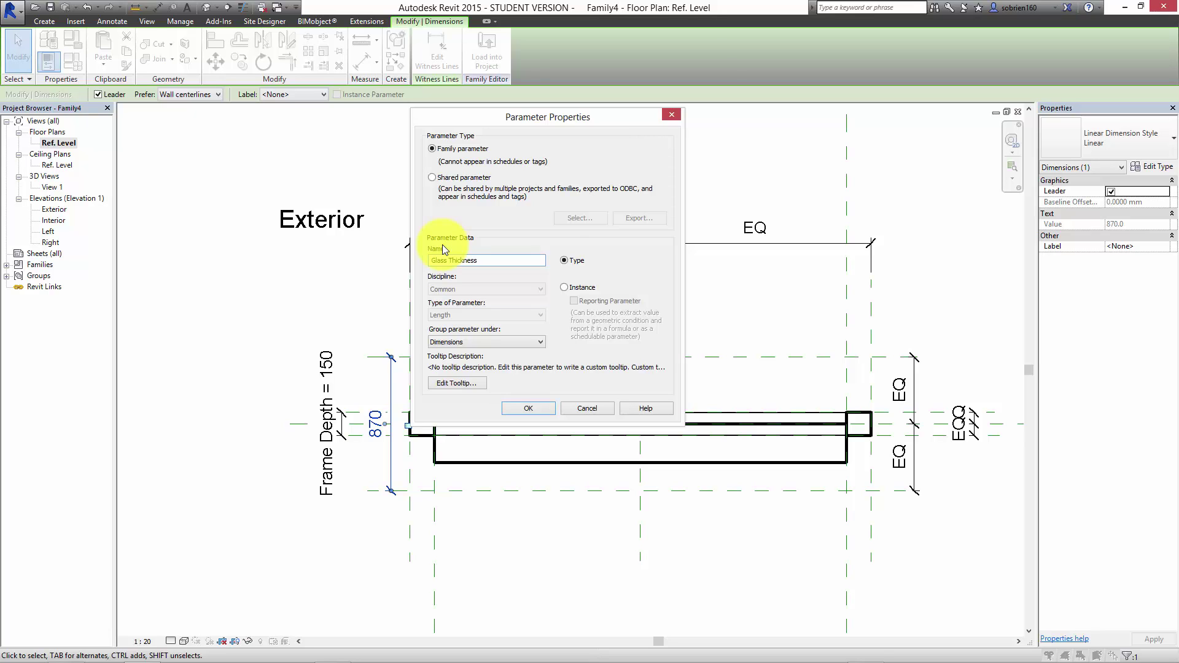
{"action": "left_click", "coordinate": [544, 411]}
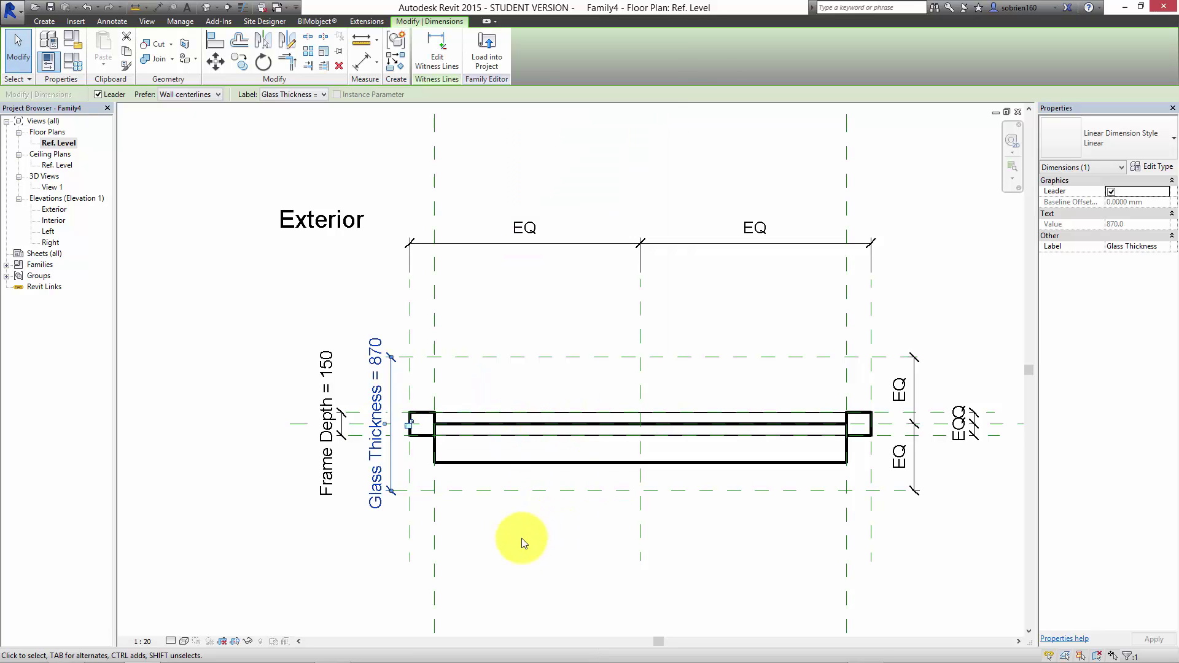
{"action": "left_click", "coordinate": [539, 570]}
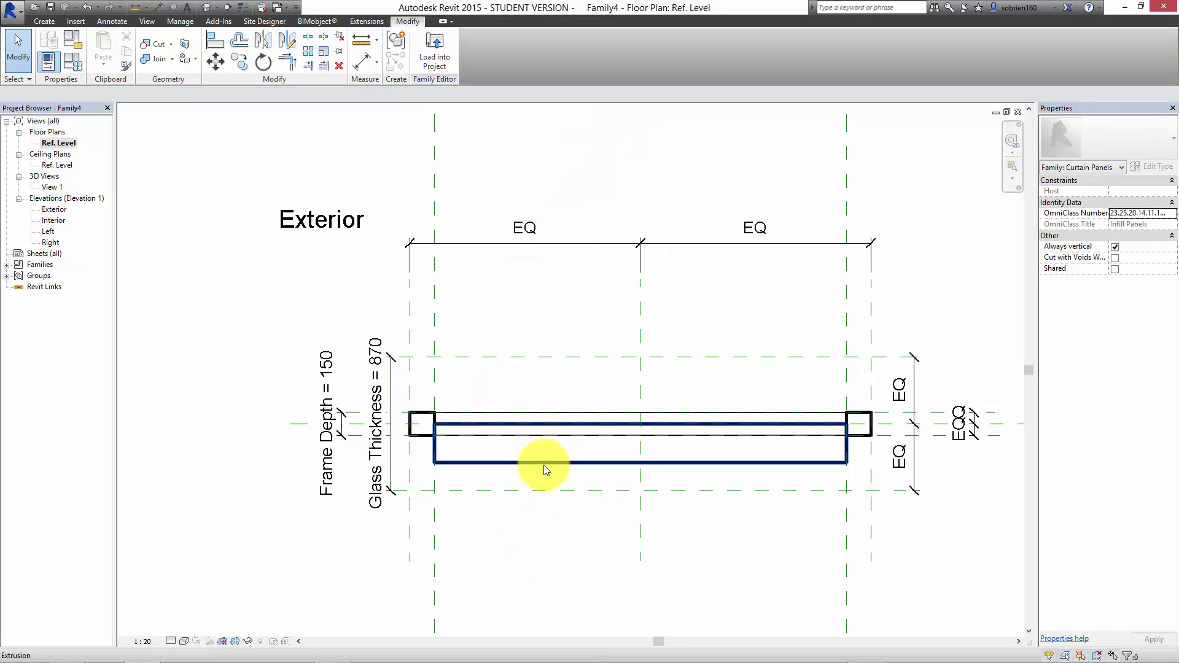
Step: Align and lock the glass extrusion's upper and lower edges to the upper and lower new reference planes
{"action": "left_click", "coordinate": [210, 37]}
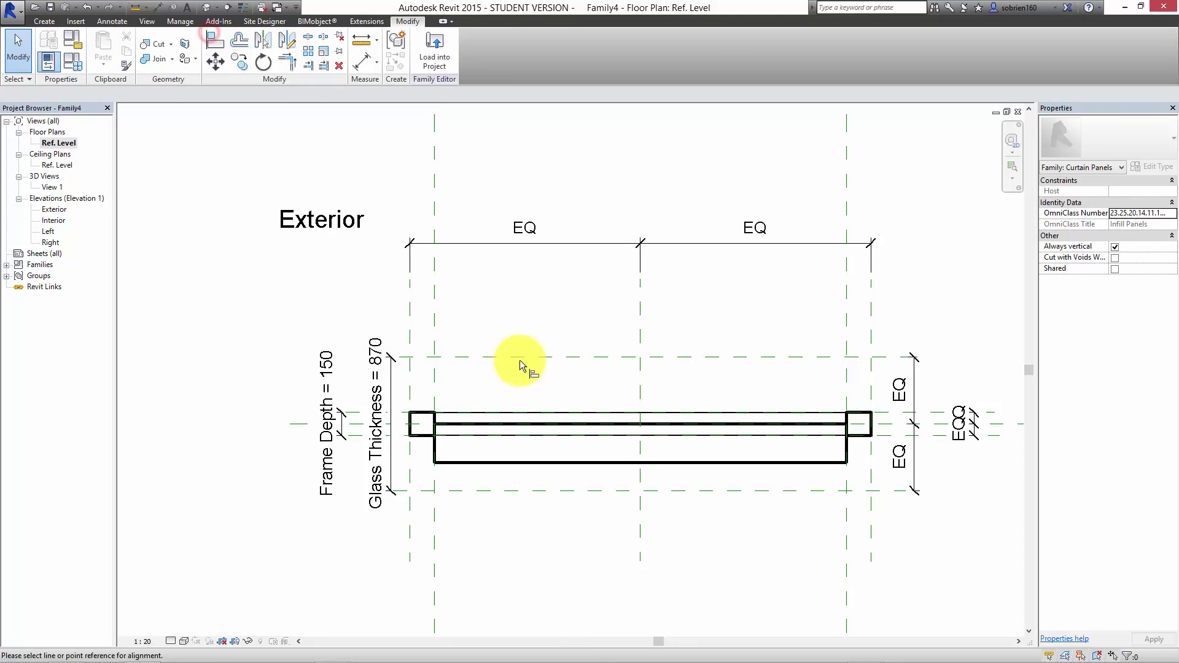
{"action": "left_click", "coordinate": [573, 356]}
{"action": "left_click", "coordinate": [568, 422]}
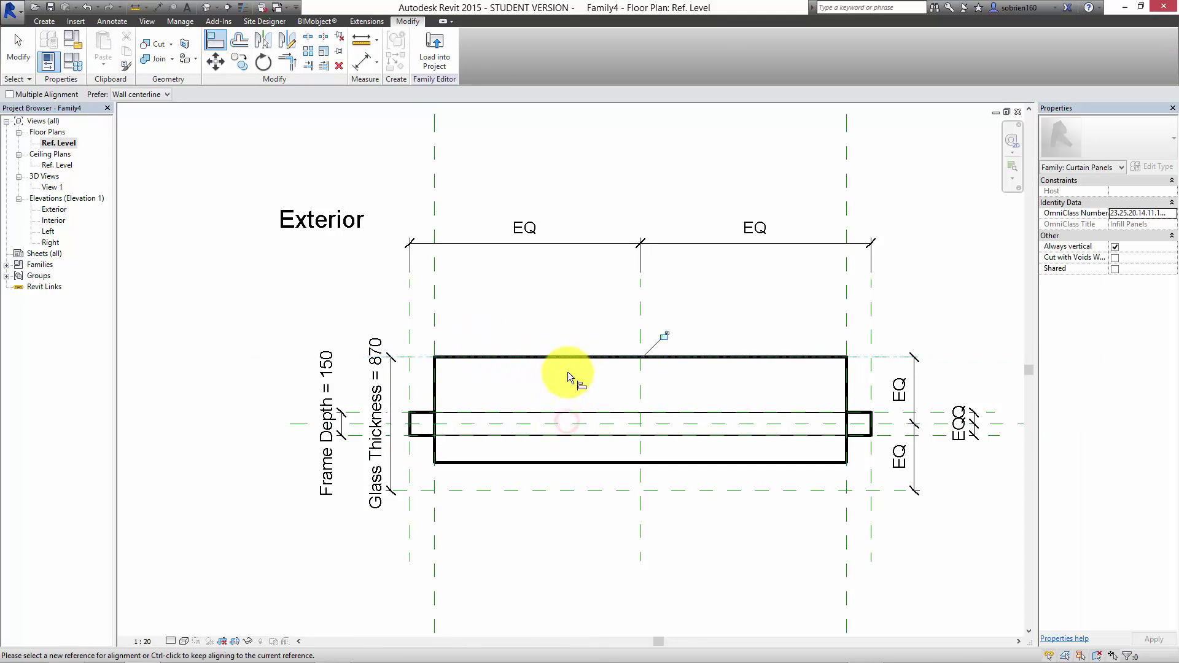
{"action": "left_click", "coordinate": [663, 336]}
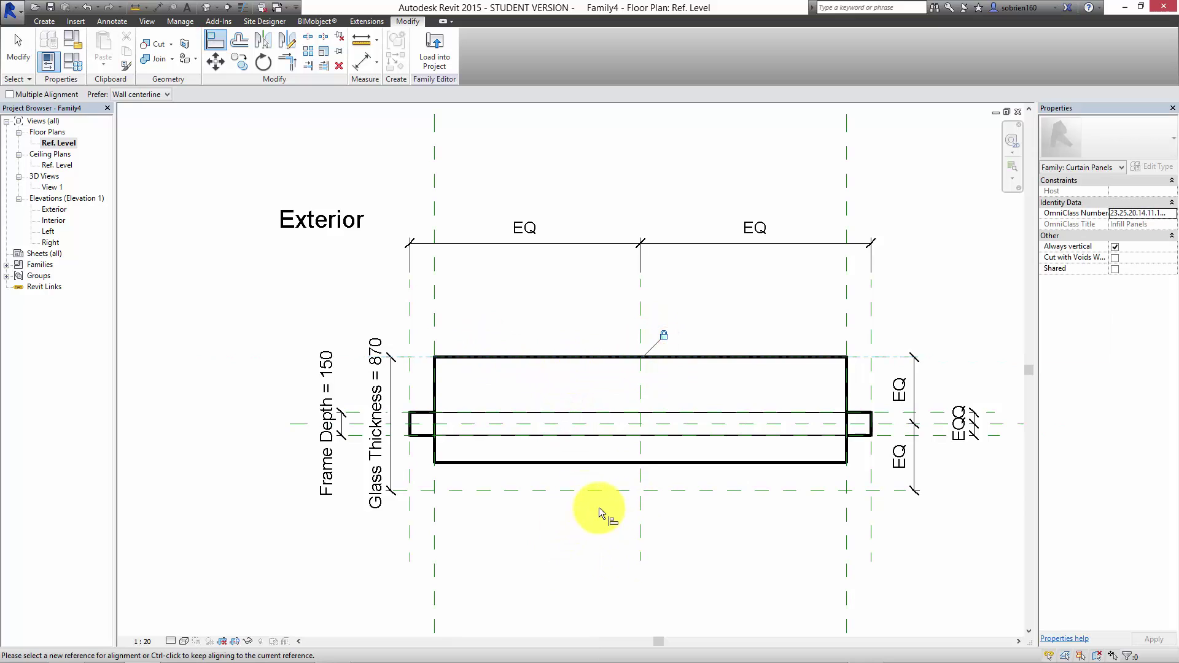
{"action": "left_click", "coordinate": [600, 491]}
{"action": "left_click", "coordinate": [608, 463]}
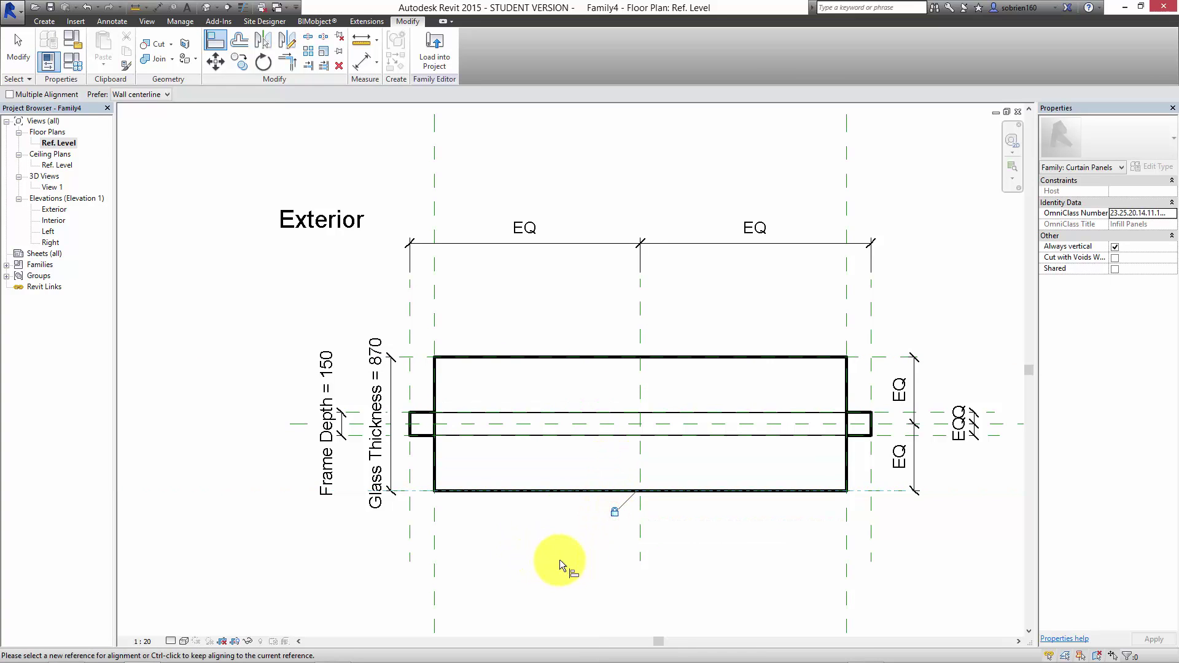
{"action": "key", "text": "Escape"}
{"action": "key", "text": "Escape"}
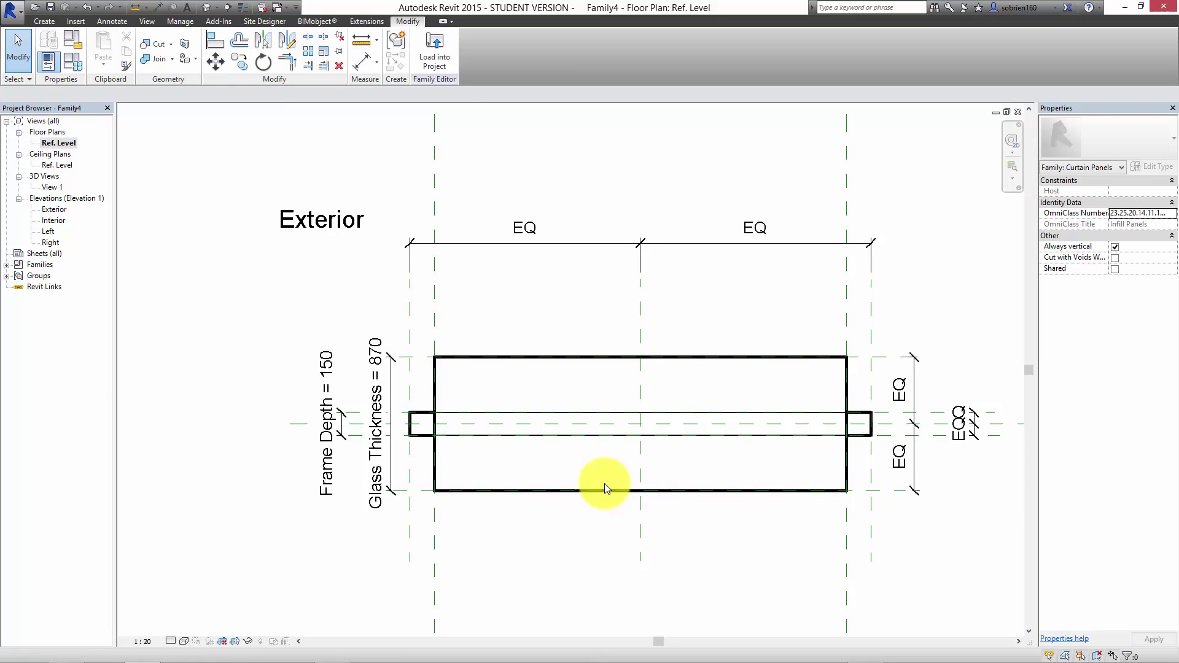
Step: Set the Glass Thickness parameter to 25 in the family types and apply it
{"action": "left_click", "coordinate": [80, 62]}
{"action": "left_click", "coordinate": [442, 279]}
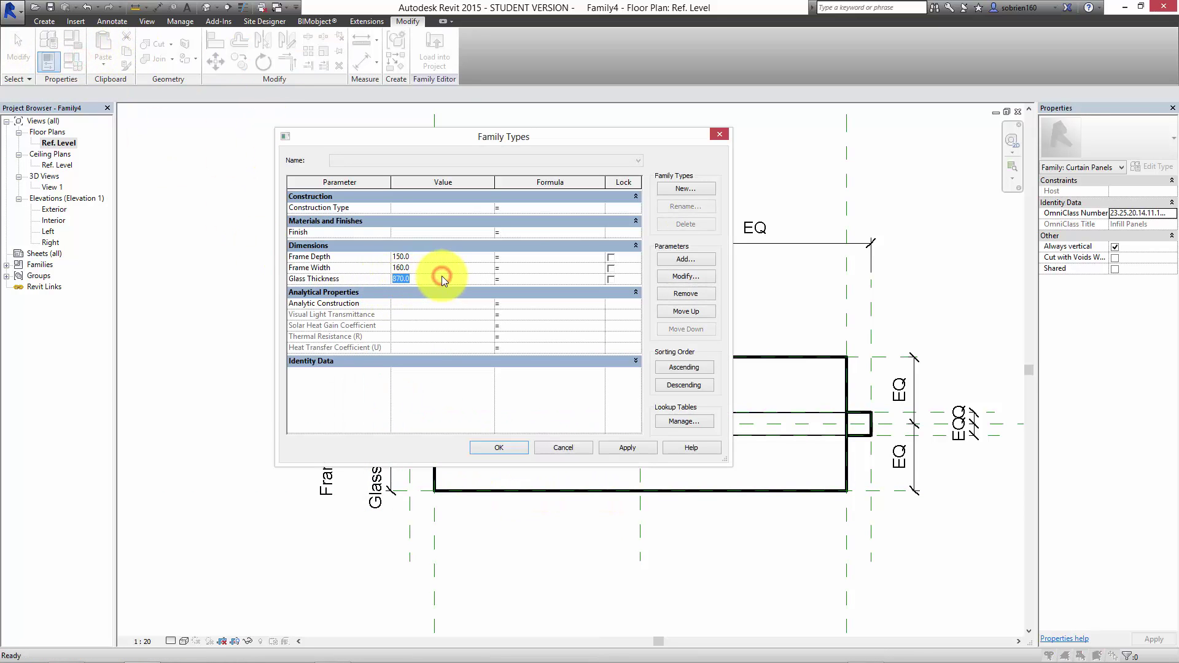
{"action": "type", "text": "25"}
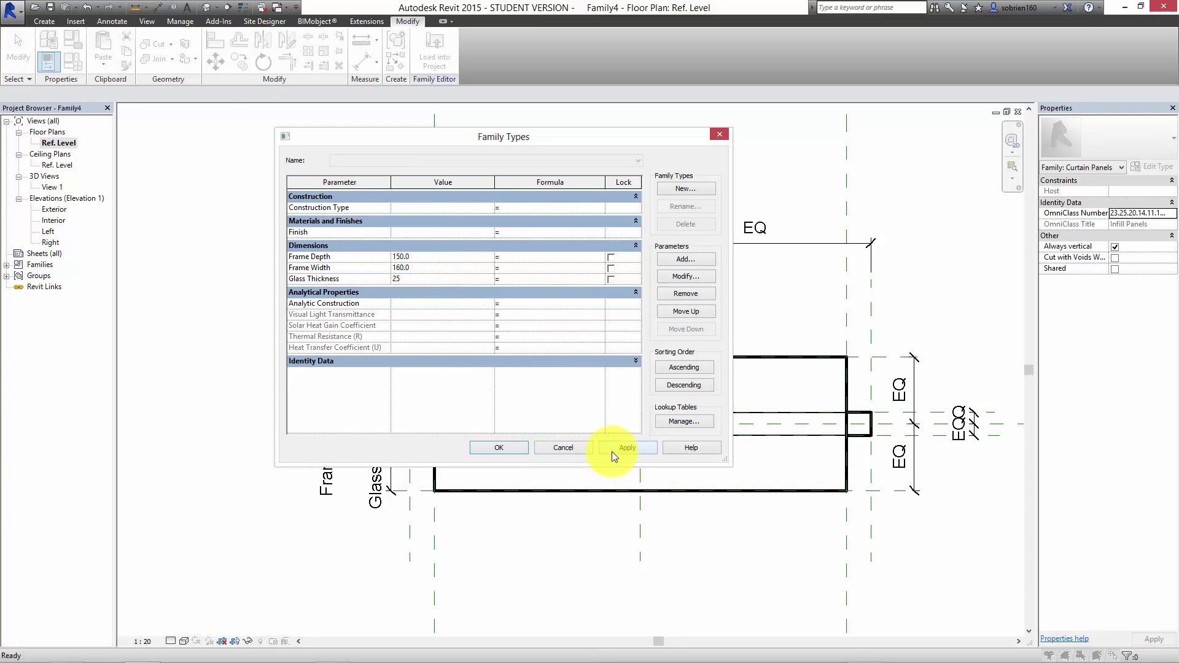
{"action": "left_click", "coordinate": [615, 448]}
{"action": "left_click", "coordinate": [479, 452]}
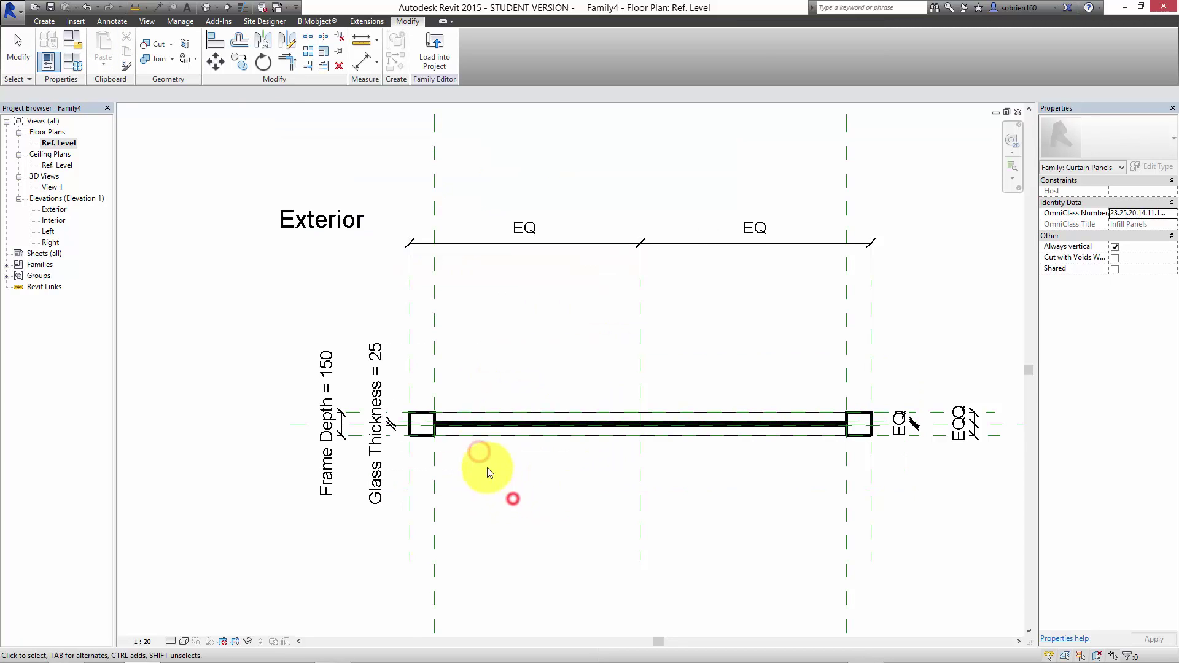
Step: Tile the open family views and orbit the 3D view to examine the framed glass panel
{"action": "scroll", "coordinate": [482, 458], "scroll_direction": "up", "scroll_amount": 4}
{"action": "key", "text": "w"}
{"action": "key", "text": "t"}
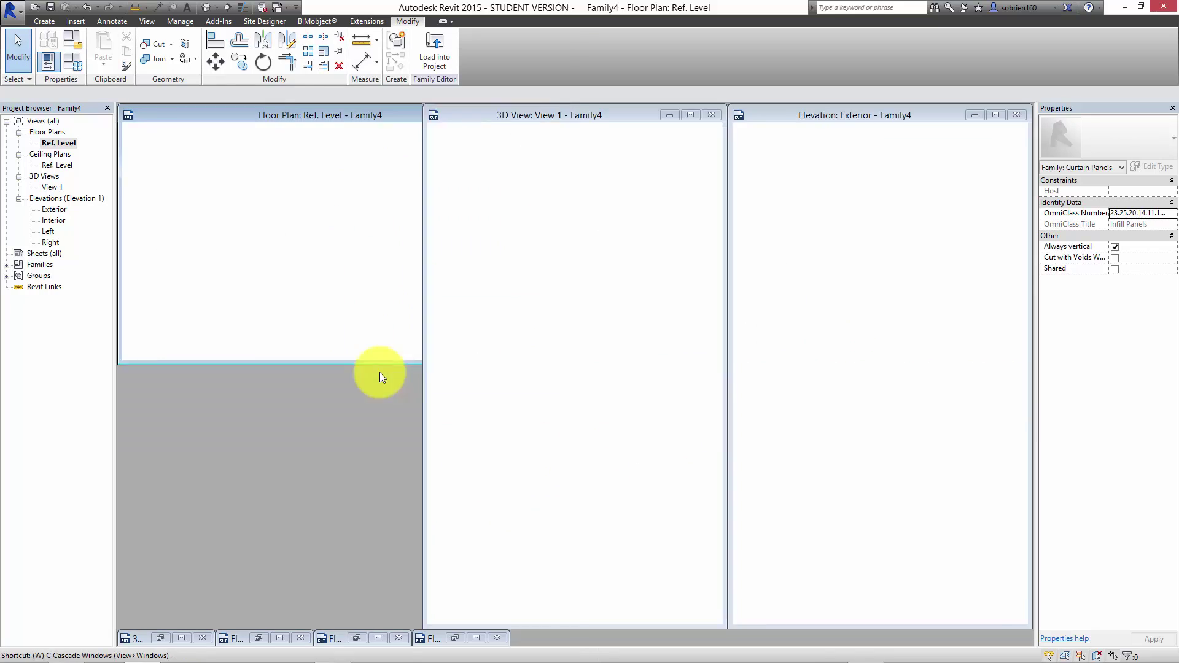
{"action": "left_click", "coordinate": [468, 521]}
{"action": "middle_click_drag", "start_coordinate": [265, 548], "coordinate": [315, 553], "text": "shift"}
{"action": "scroll", "coordinate": [315, 553], "scroll_direction": "up", "scroll_amount": 3}
{"action": "scroll", "coordinate": [451, 423], "scroll_direction": "down", "scroll_amount": 3}
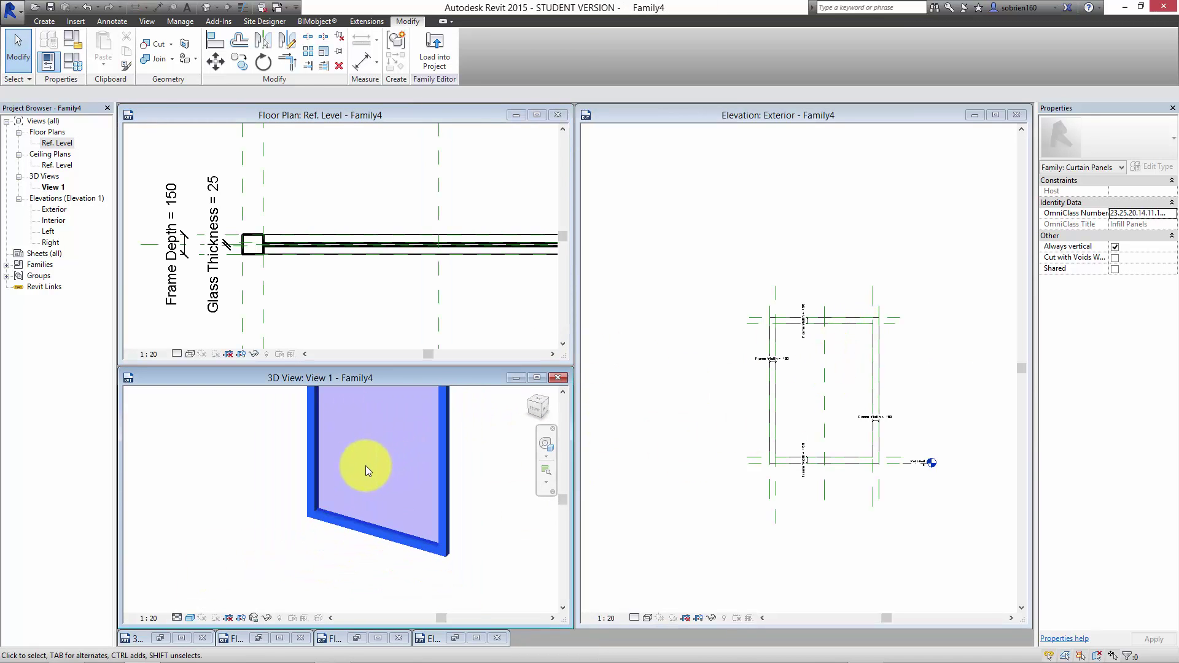
{"action": "middle_click_drag", "start_coordinate": [364, 467], "coordinate": [400, 495], "text": "shift"}
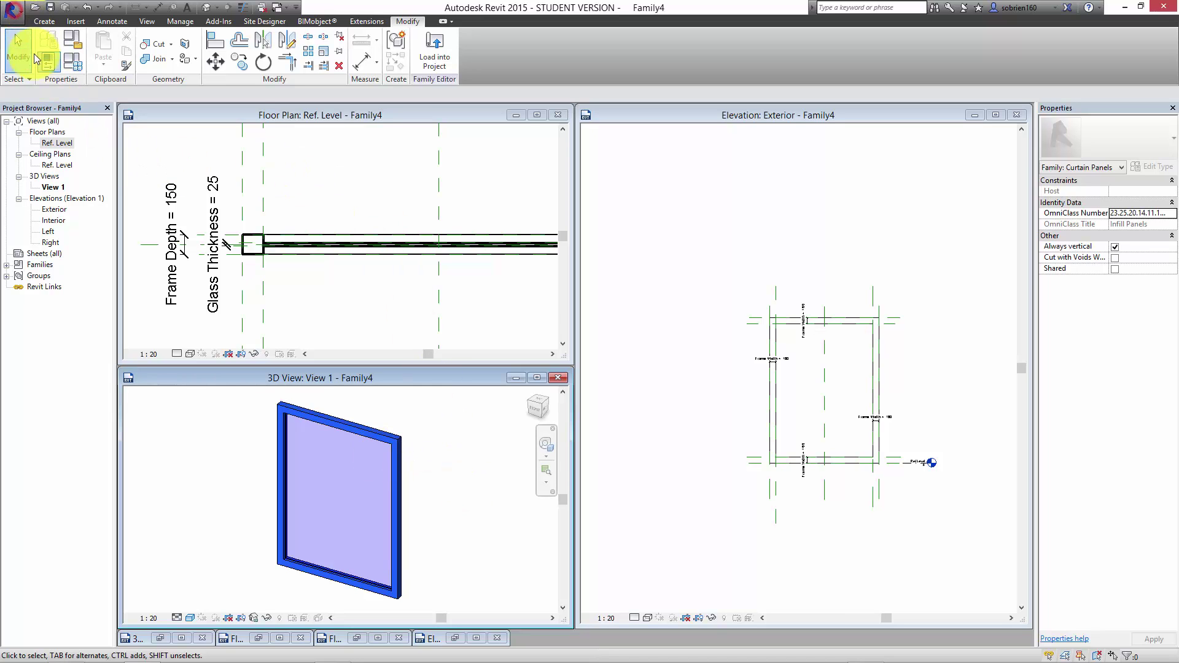
Step: Save the curtain panel family to the Desktop as "panel test"
{"action": "left_click", "coordinate": [13, 10]}
{"action": "mouse_move", "coordinate": [53, 150]}
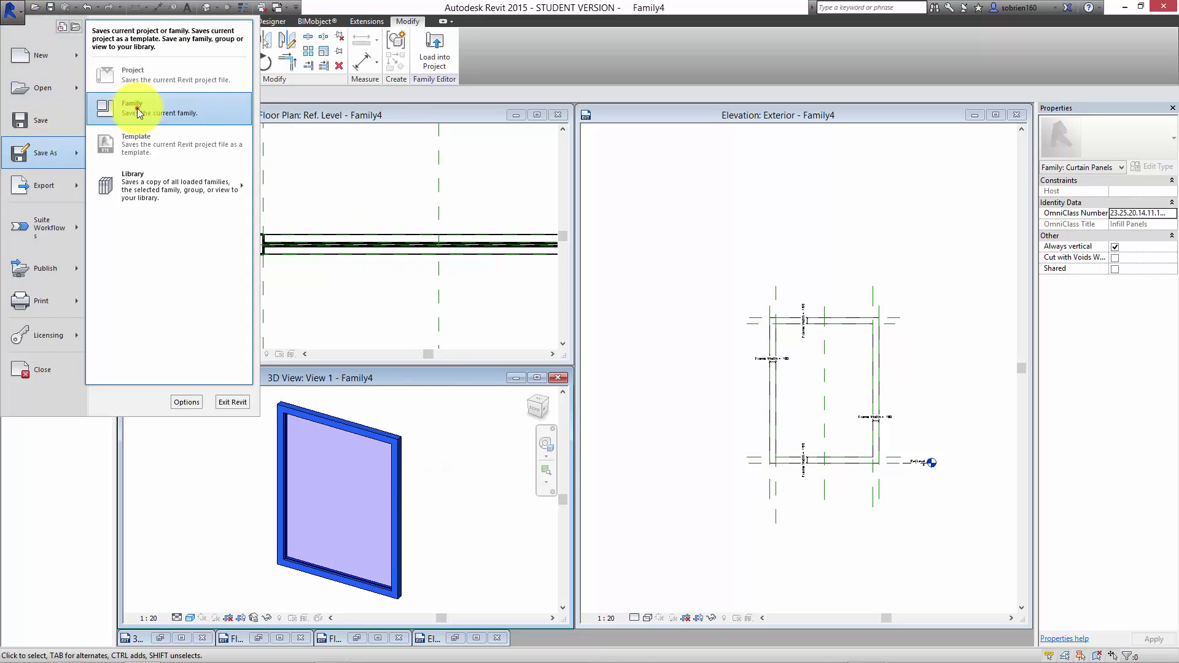
{"action": "left_click", "coordinate": [138, 109]}
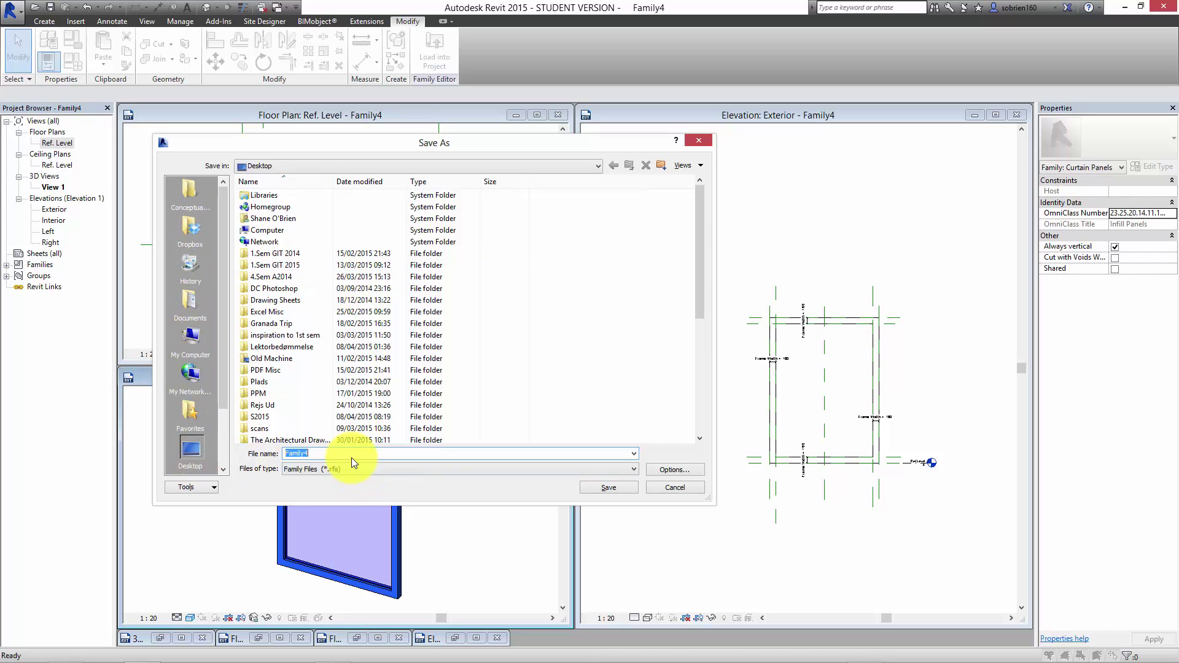
{"action": "type", "text": "panel test"}
{"action": "left_click", "coordinate": [598, 488]}
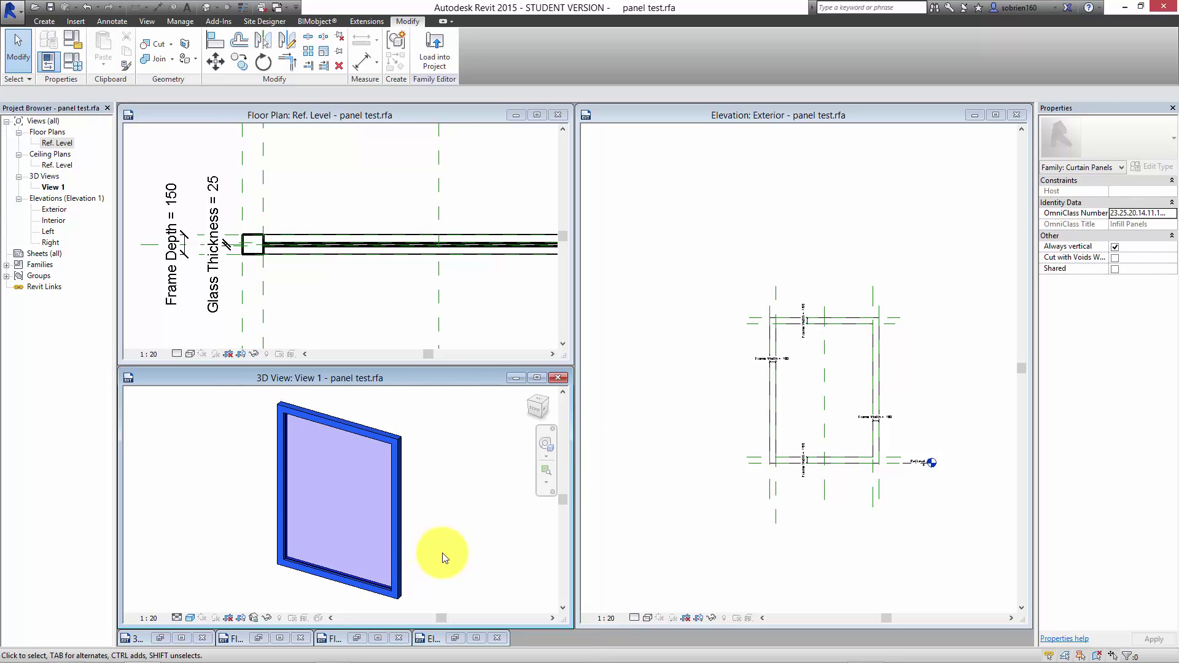
Step: Load the panel test family into Project2 and show the curtain wall in the project's default 3D view
{"action": "left_click", "coordinate": [446, 46]}
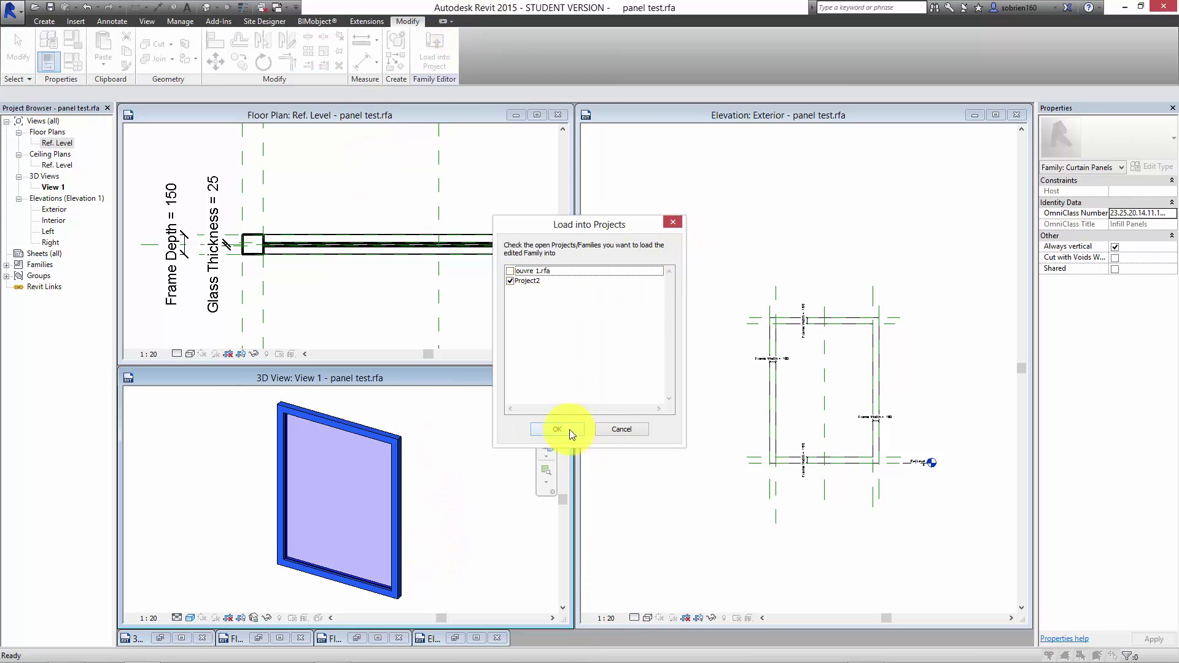
{"action": "left_click", "coordinate": [570, 430]}
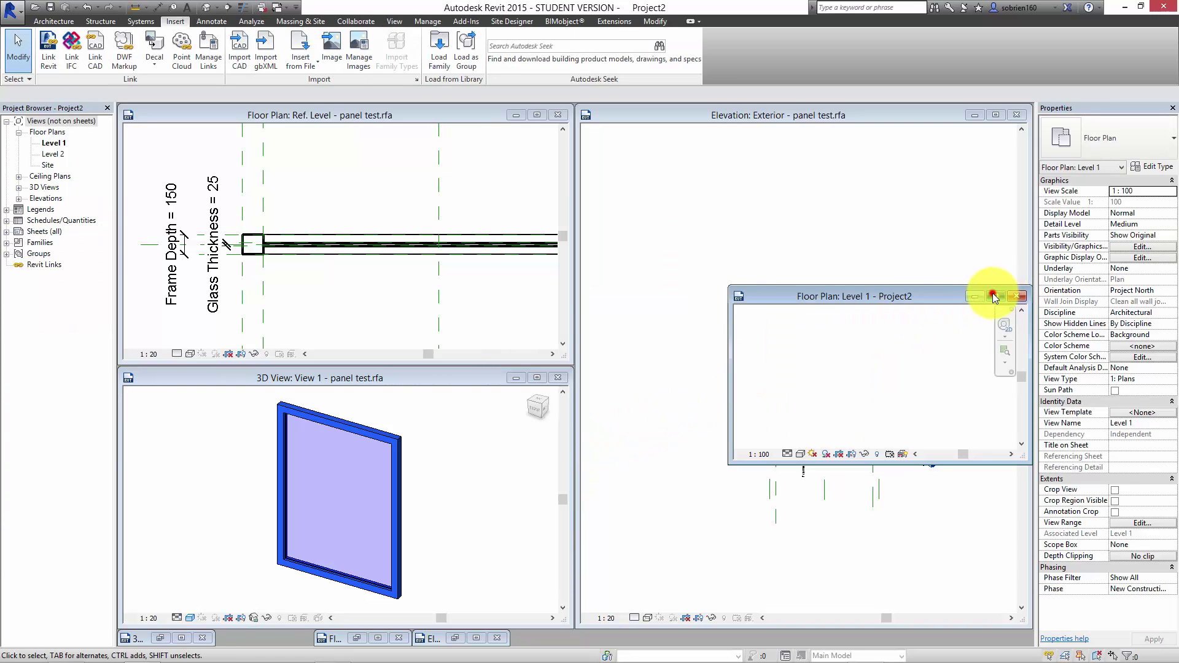
{"action": "left_click", "coordinate": [994, 297]}
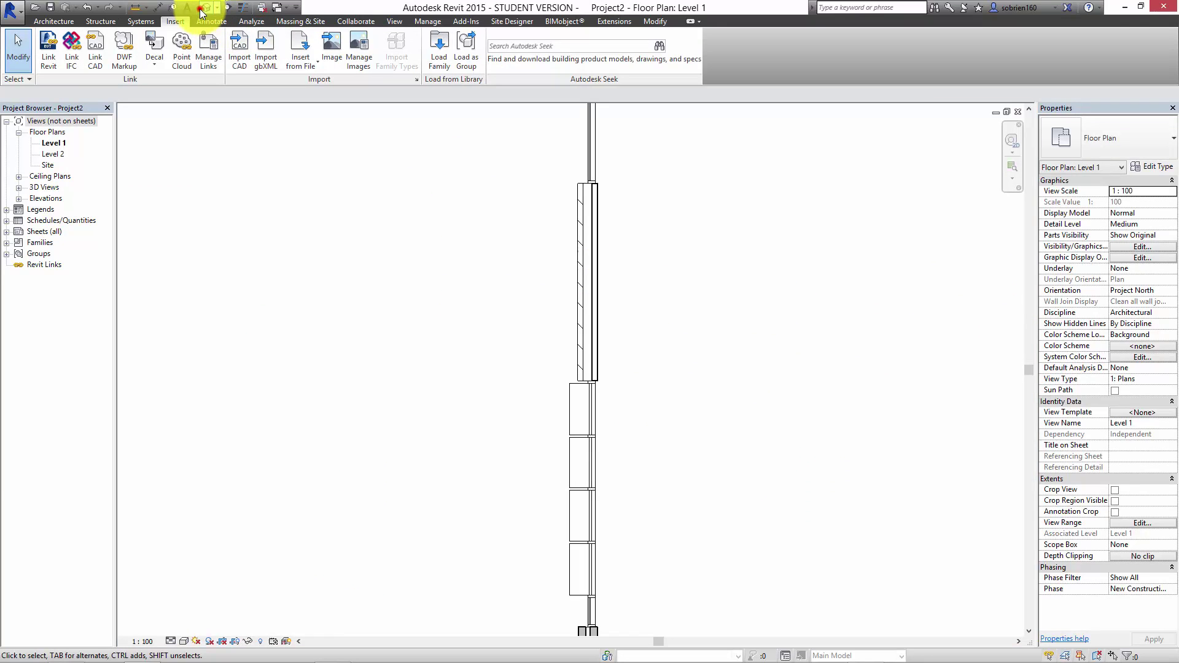
{"action": "left_click", "coordinate": [201, 11]}
{"action": "left_click", "coordinate": [673, 386]}
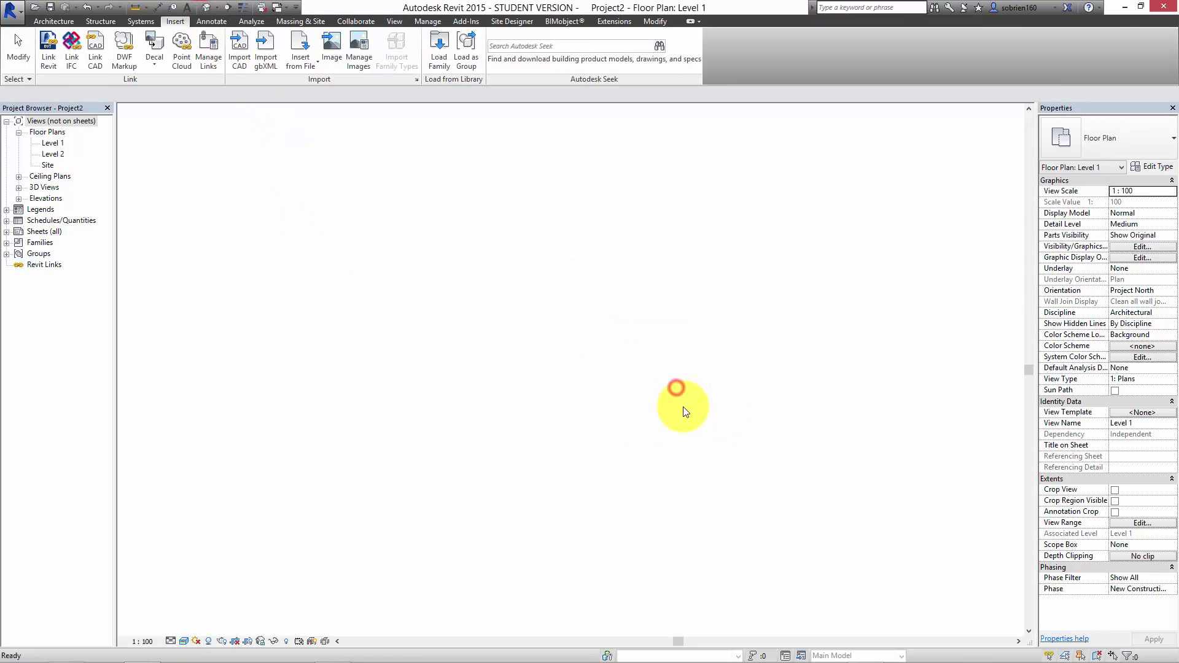
{"action": "middle_click_drag", "start_coordinate": [627, 538], "coordinate": [540, 478], "text": "shift"}
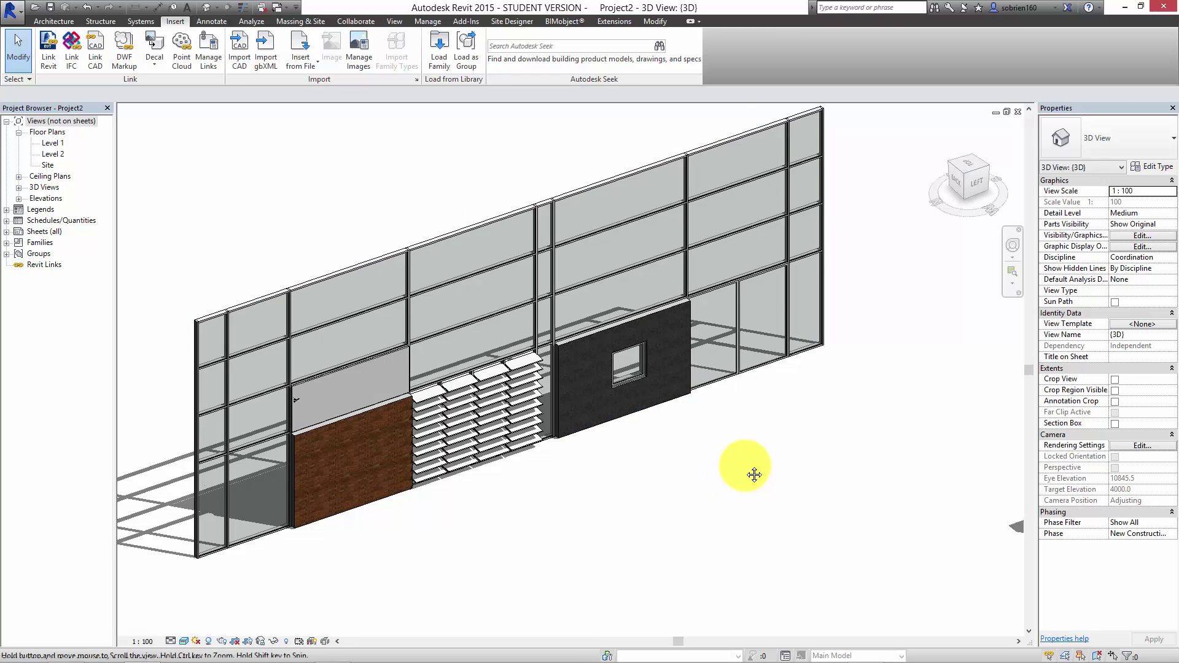
Step: Change the ground-level glass panel beside the brick panel to the panel test type
{"action": "scroll", "coordinate": [271, 552], "scroll_direction": "up", "scroll_amount": 3}
{"action": "scroll", "coordinate": [421, 537], "scroll_direction": "up", "scroll_amount": 5}
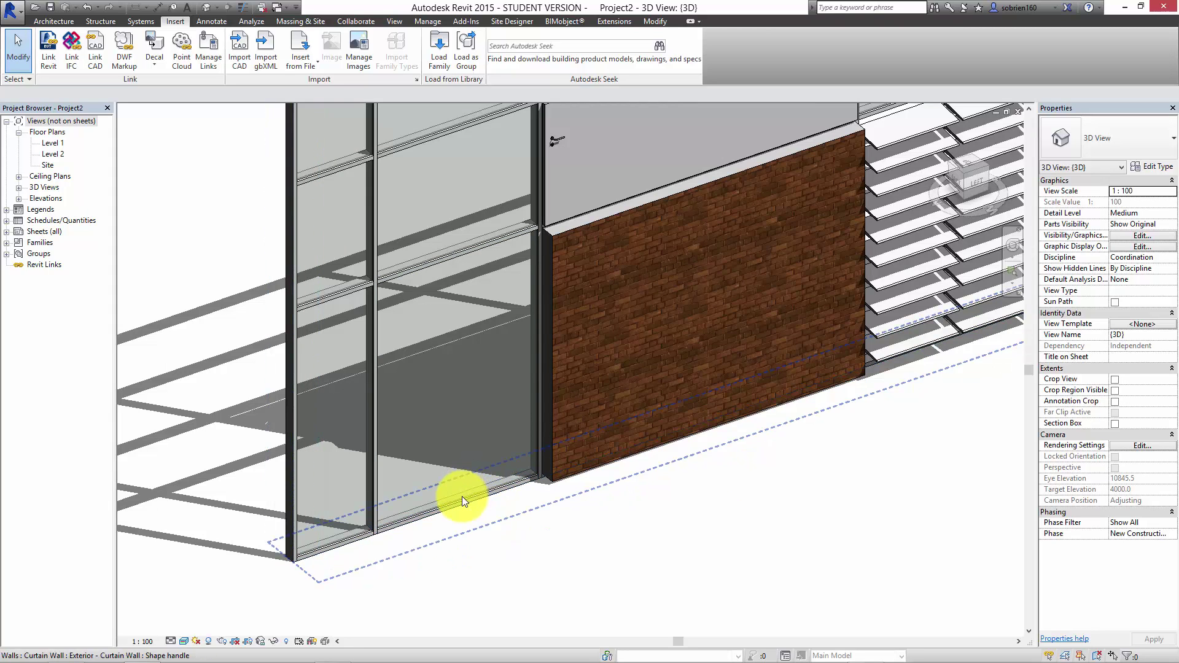
{"action": "key", "text": "Tab"}
{"action": "left_click", "coordinate": [462, 496]}
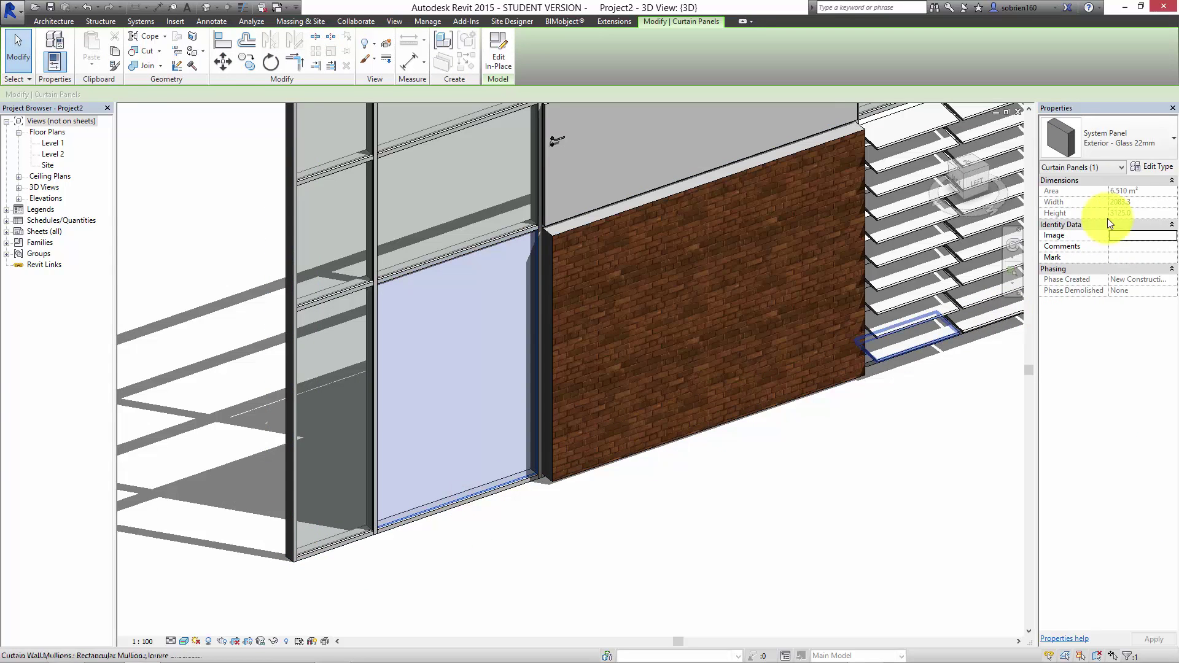
{"action": "left_click", "coordinate": [1141, 143]}
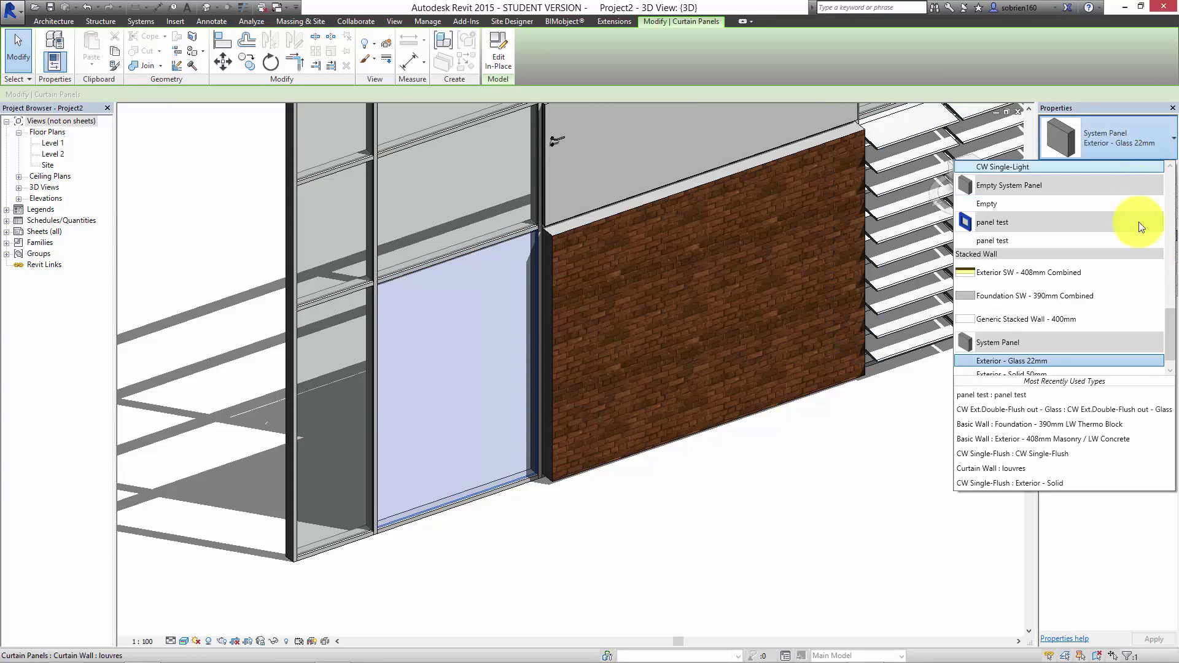
{"action": "mouse_move", "coordinate": [1172, 319]}
{"action": "left_mouse_down"}
{"action": "mouse_move", "coordinate": [1174, 336]}
{"action": "mouse_move", "coordinate": [1175, 319]}
{"action": "left_mouse_up"}
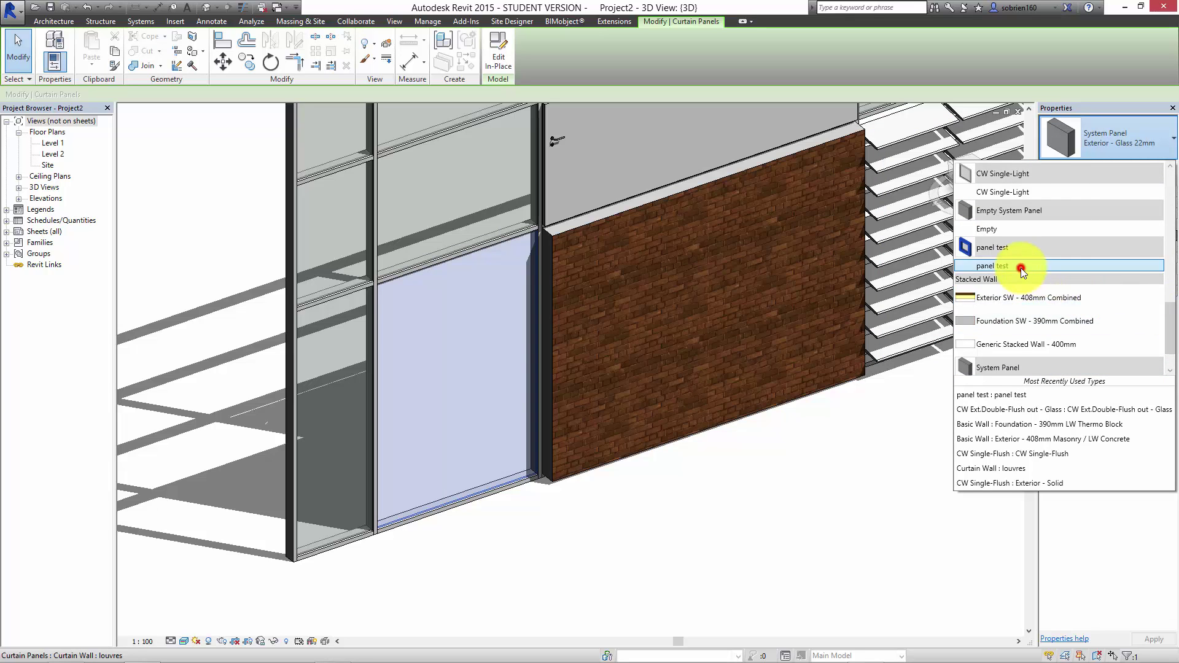
{"action": "left_click", "coordinate": [1046, 264]}
{"action": "left_click", "coordinate": [624, 545]}
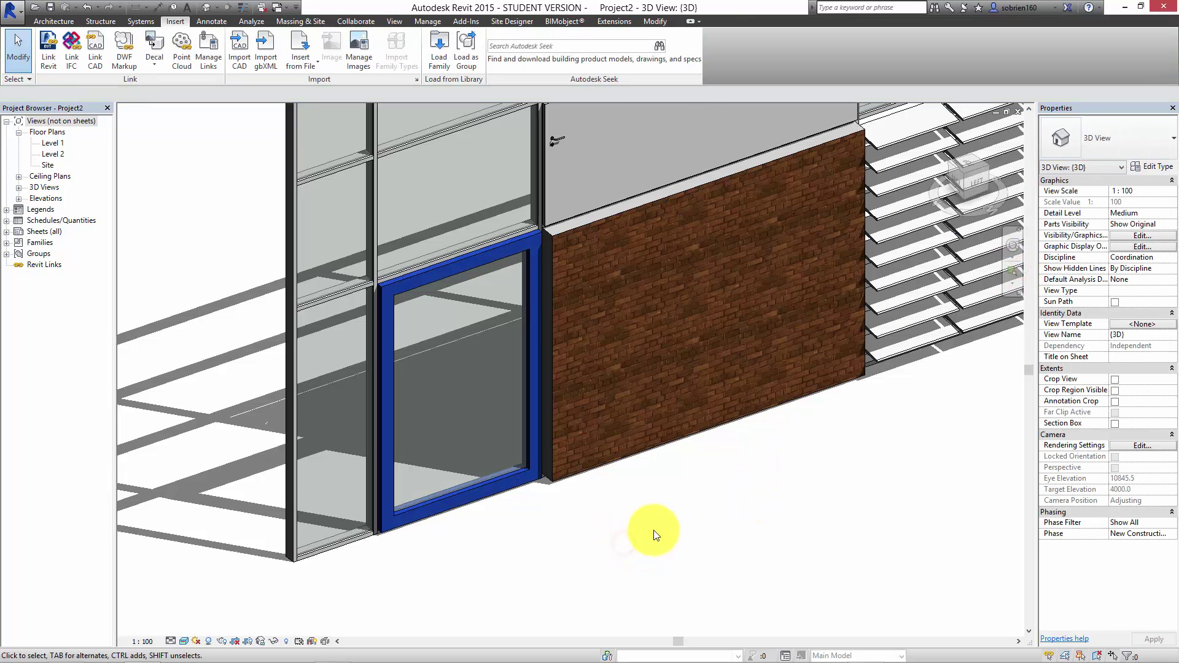
{"action": "middle_click_drag", "start_coordinate": [655, 534], "coordinate": [421, 533], "text": "shift"}
{"action": "middle_click_drag", "start_coordinate": [560, 584], "coordinate": [746, 539], "text": "shift"}
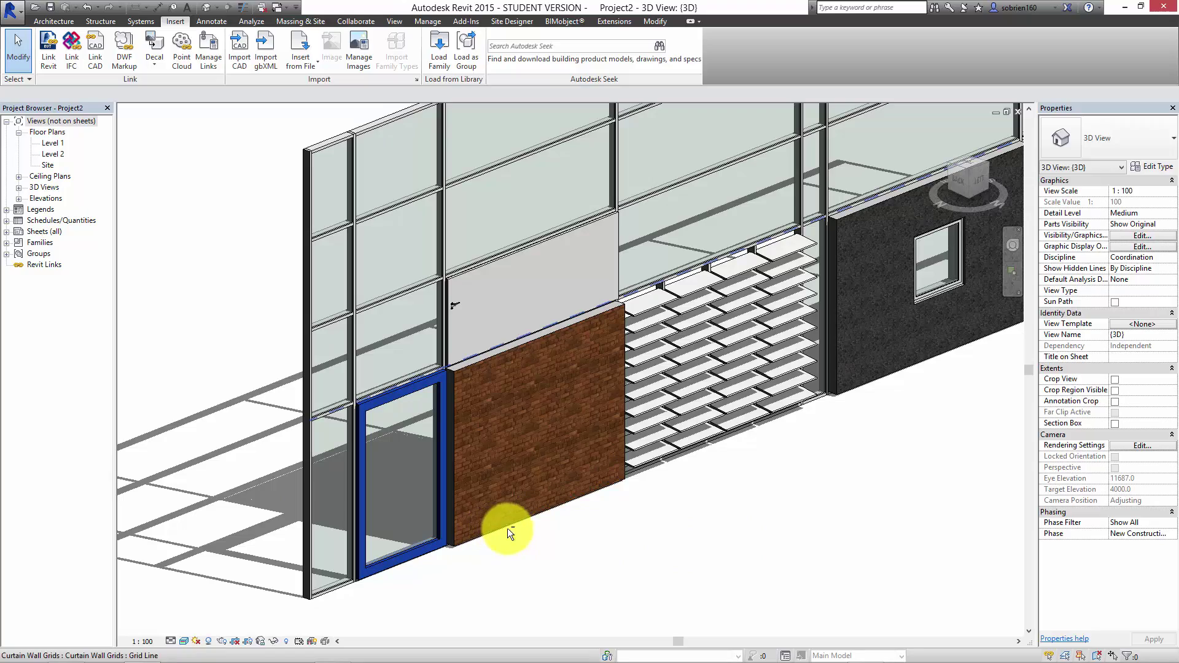
Step: Examine the type parameters of the blue-framed panel test panel beside the brick panel, then close them without changes
{"action": "middle_click_drag", "start_coordinate": [507, 528], "coordinate": [666, 477], "text": "shift"}
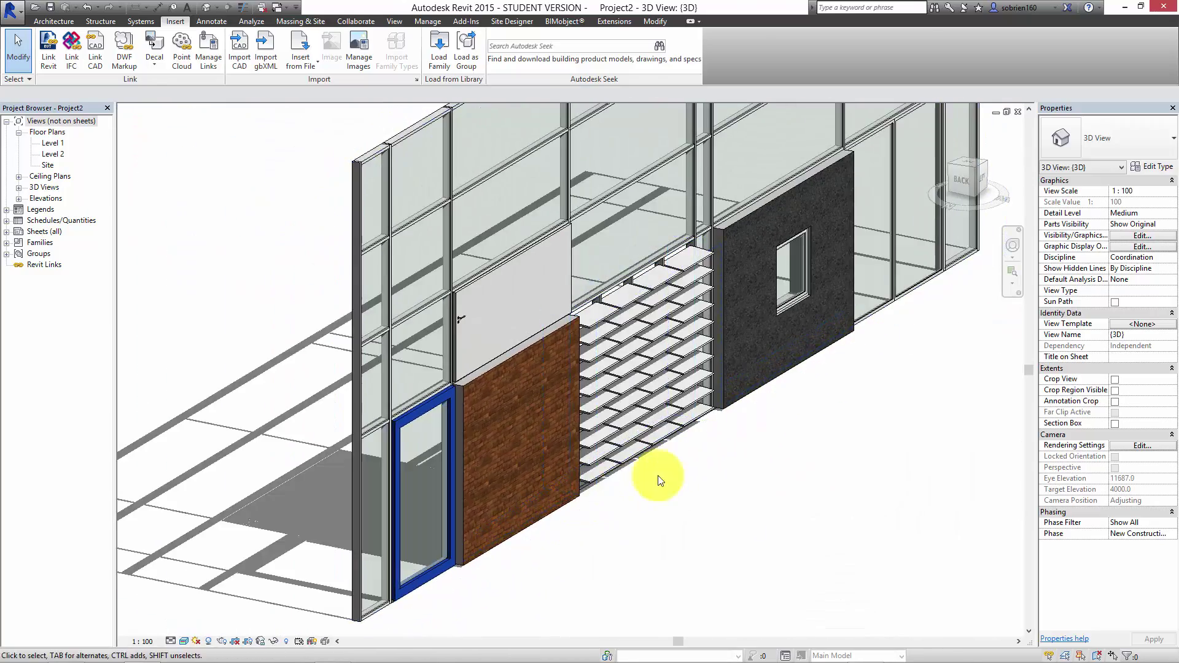
{"action": "left_click", "coordinate": [437, 570]}
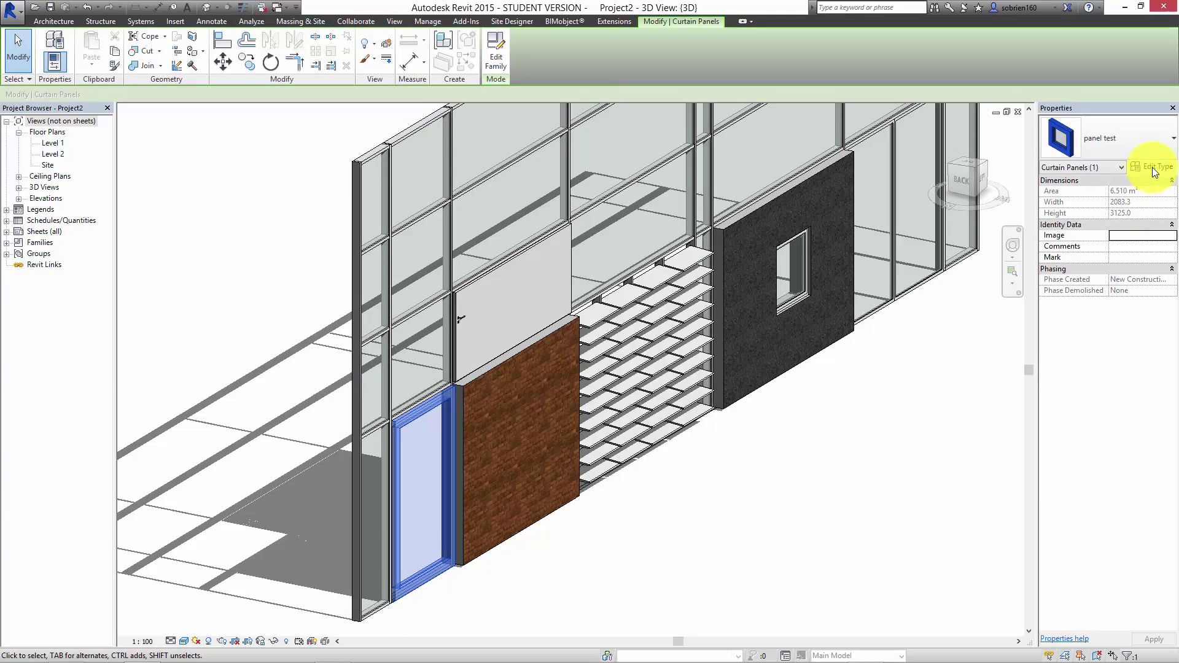
{"action": "left_click", "coordinate": [1153, 167]}
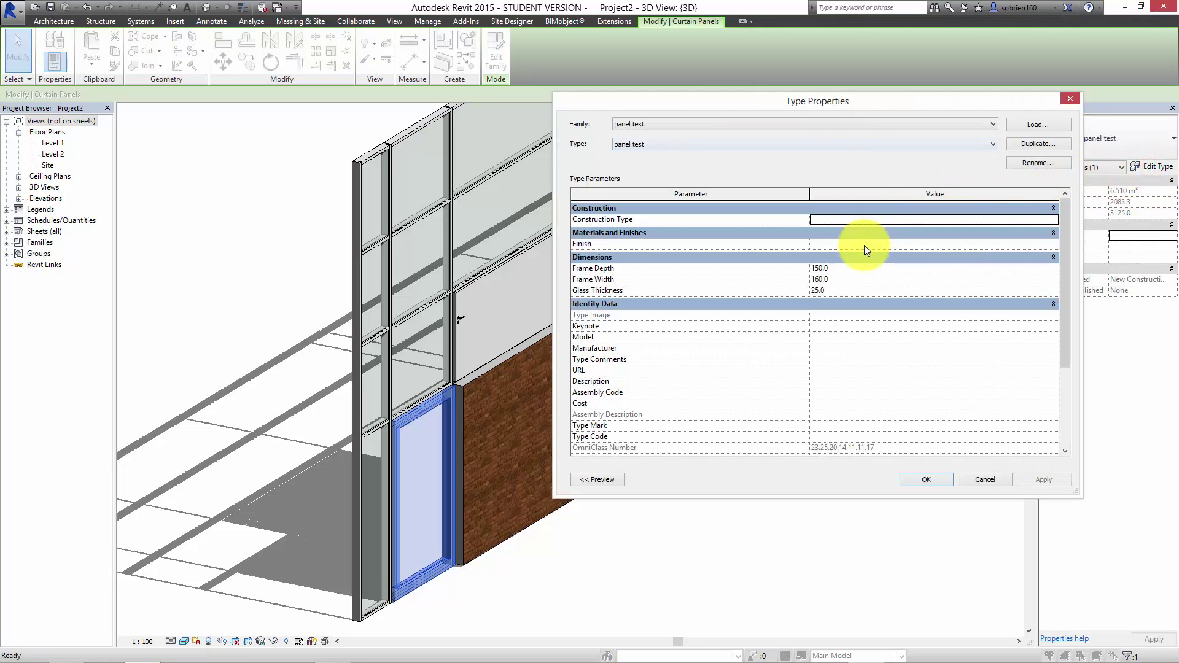
{"action": "left_click_drag", "start_coordinate": [1070, 265], "coordinate": [1063, 344]}
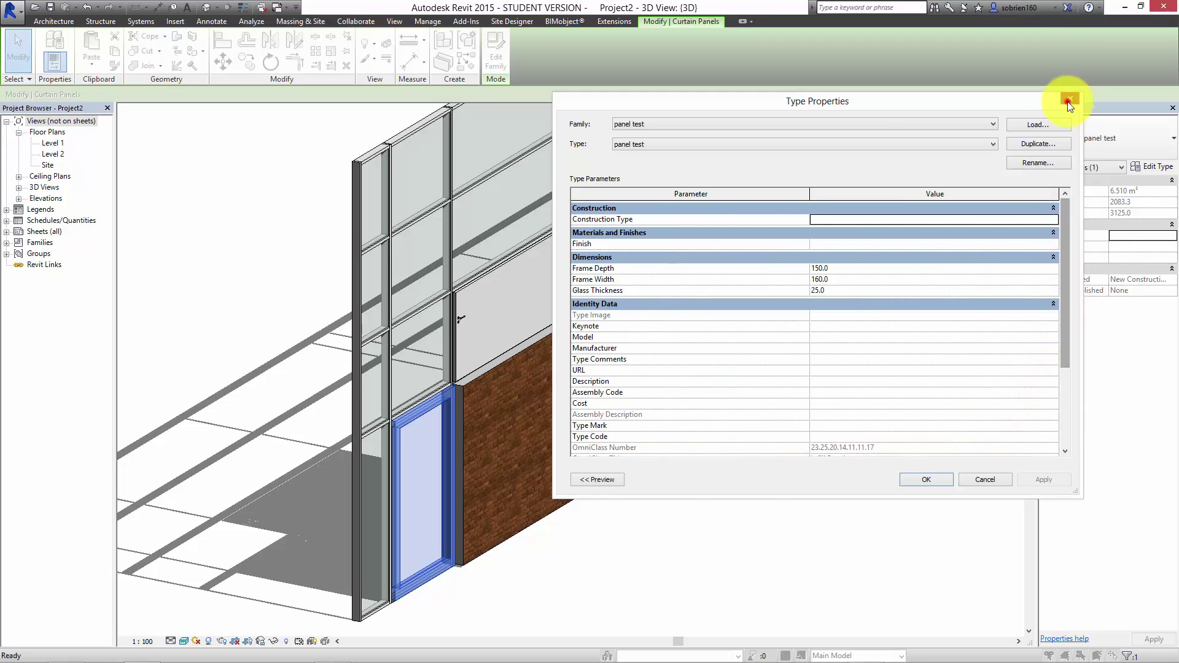
{"action": "left_click", "coordinate": [926, 479]}
{"action": "left_click", "coordinate": [934, 473]}
Step: Examine the handle of the white door panel above the brick panel up close and select that curtain wall door
{"action": "middle_click_drag", "start_coordinate": [934, 473], "coordinate": [770, 598]}
{"action": "scroll", "coordinate": [571, 524], "scroll_direction": "up", "scroll_amount": 1}
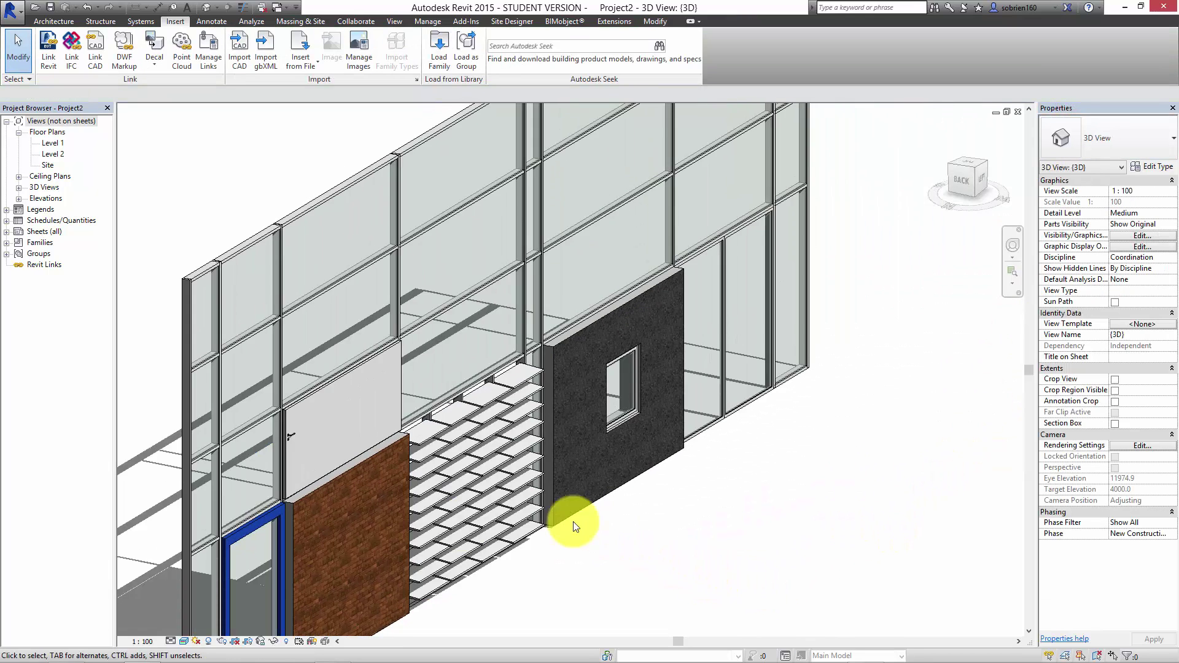
{"action": "scroll", "coordinate": [250, 435], "scroll_direction": "up", "scroll_amount": 1}
{"action": "scroll", "coordinate": [311, 408], "scroll_direction": "up", "scroll_amount": 2}
{"action": "scroll", "coordinate": [385, 366], "scroll_direction": "up", "scroll_amount": 3}
{"action": "middle_click_drag", "start_coordinate": [385, 366], "coordinate": [385, 279], "text": "shift"}
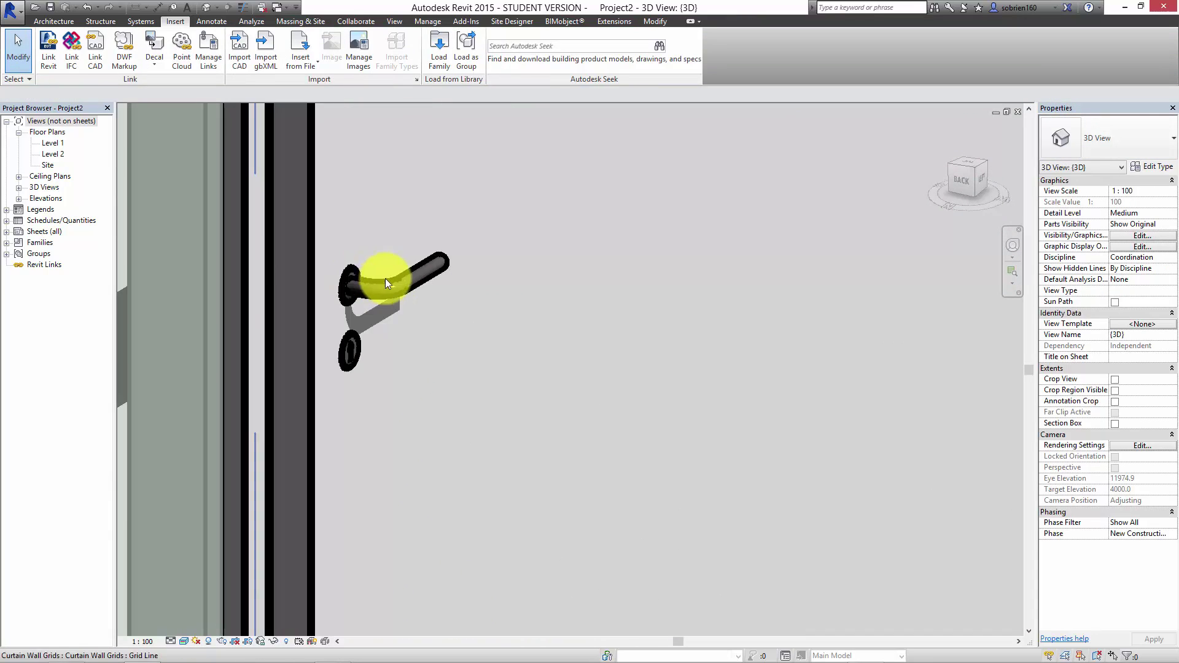
{"action": "left_click", "coordinate": [46, 18]}
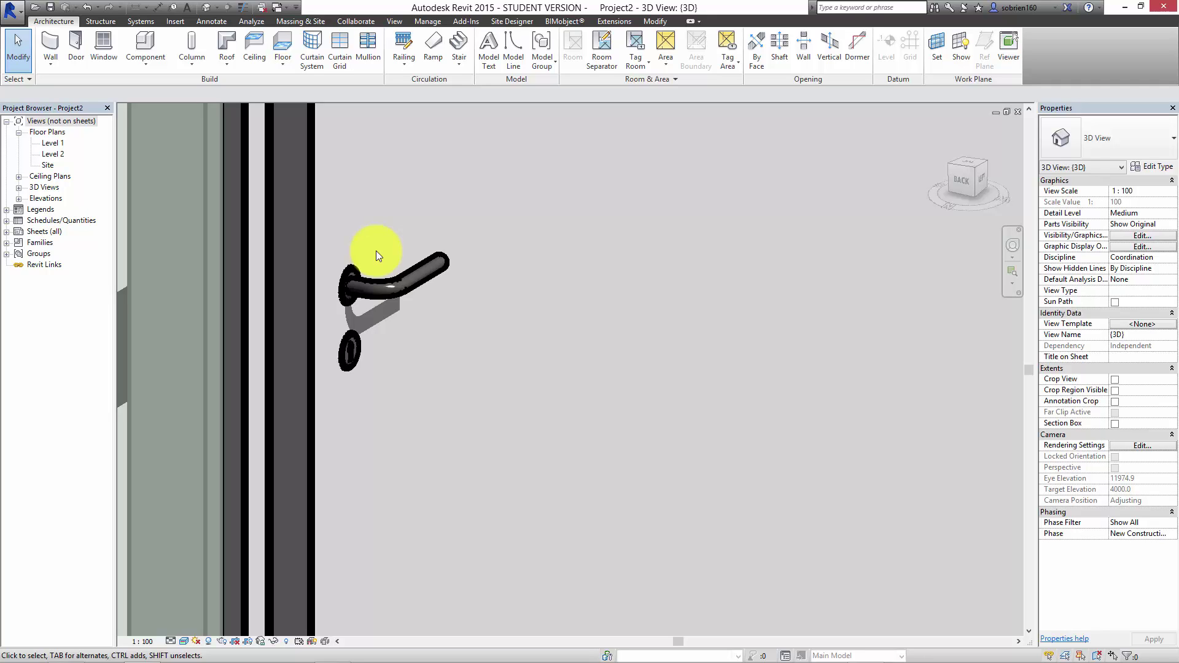
{"action": "left_click", "coordinate": [386, 281]}
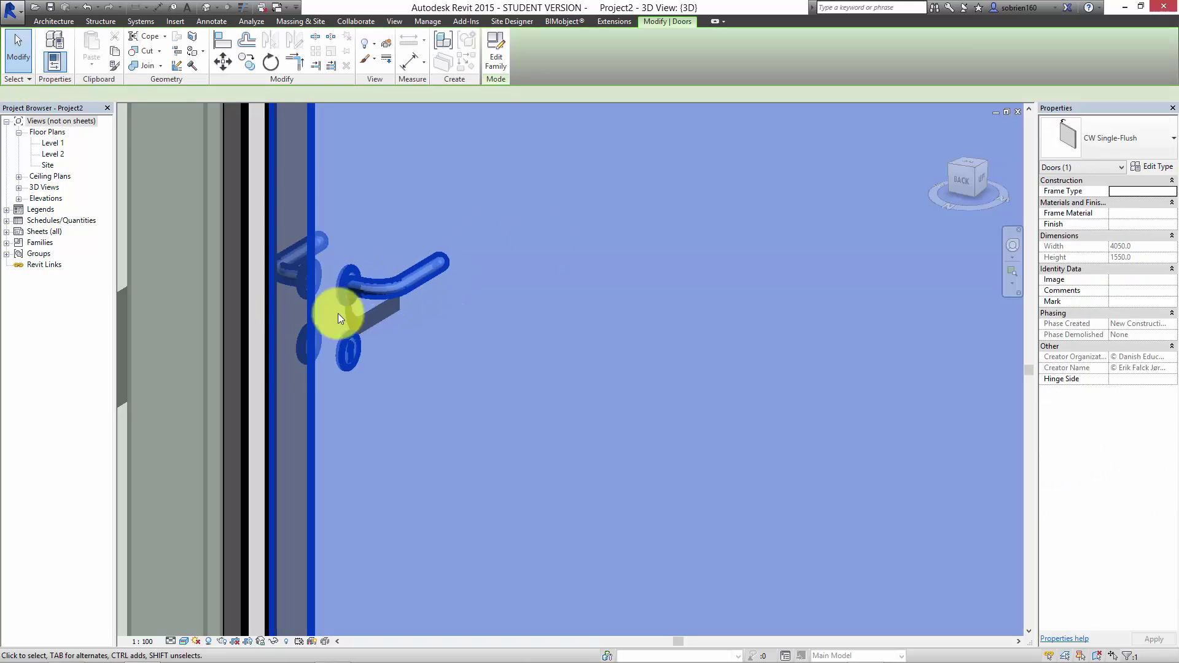